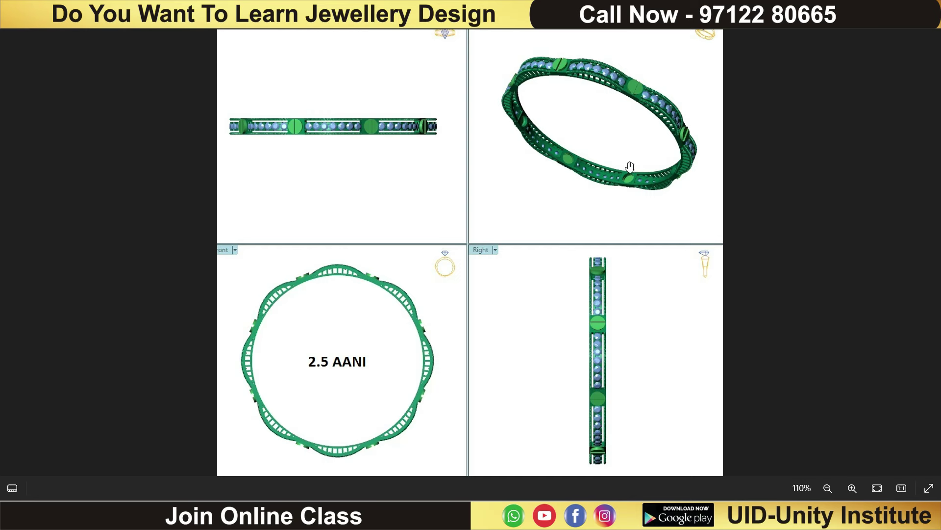
# Step: Zoom in and out on the four-view bangle reference image in Windows Photos
pyautogui.scroll(1, 543, 156)
pyautogui.scroll(1, 387, 147)
pyautogui.scroll(1, 387, 162)
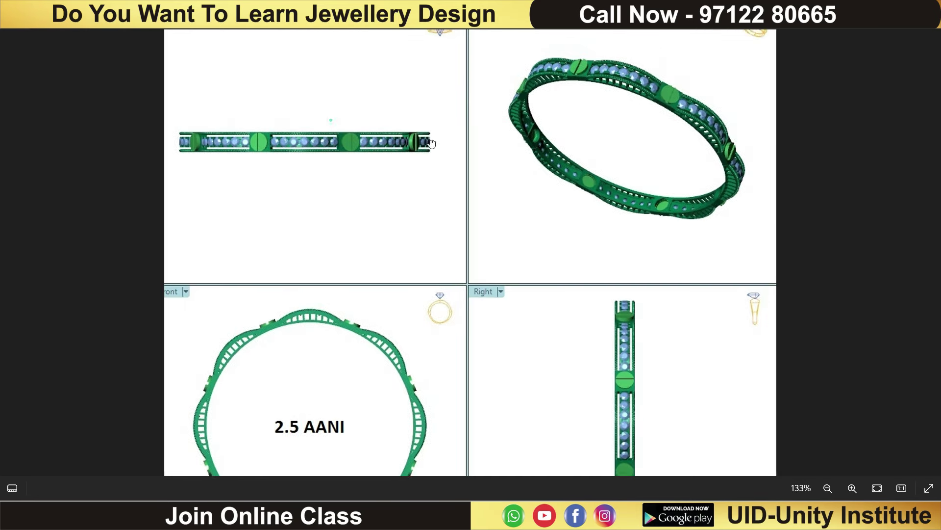
pyautogui.scroll(2, 395, 209)
pyautogui.scroll(-4, 335, 280)
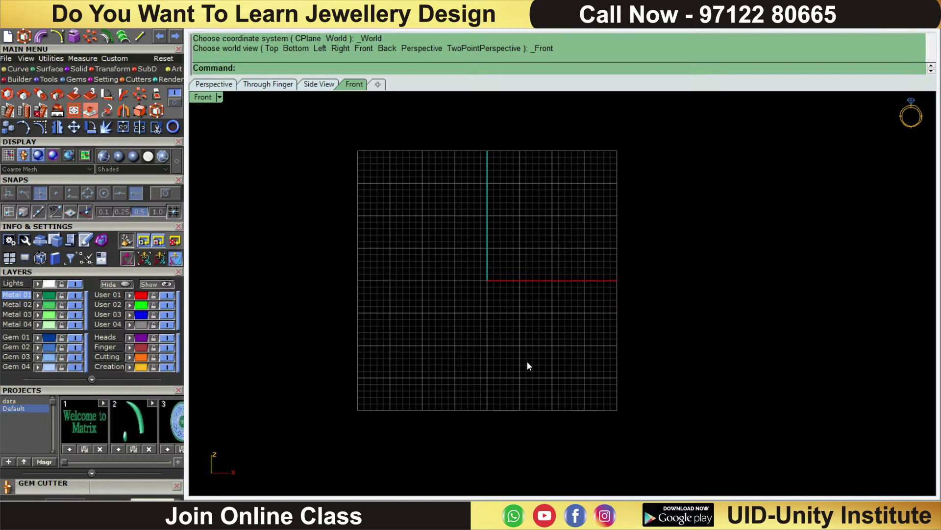
# Step: Check the bangle reference image in Photos again, then return to Matrix
pyautogui.click(567, 441)
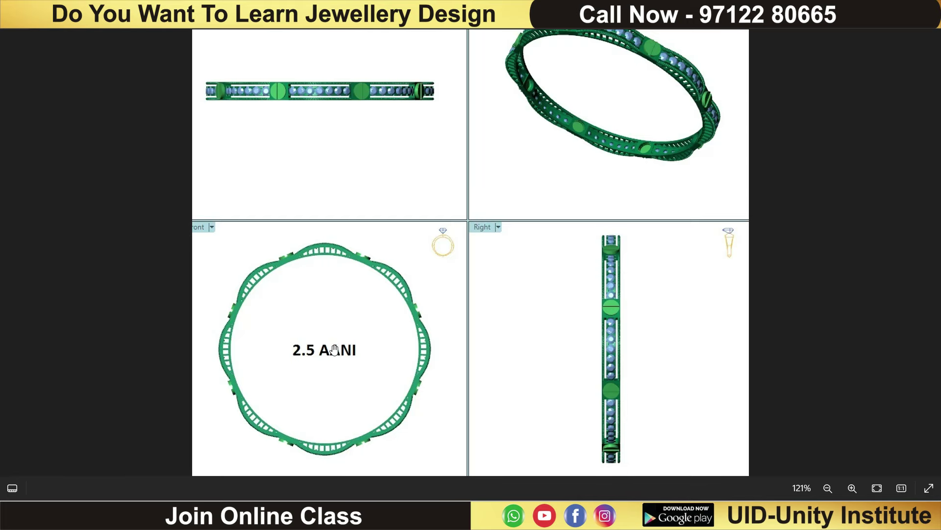
pyautogui.scroll(2, 334, 349)
pyautogui.click(269, 365)
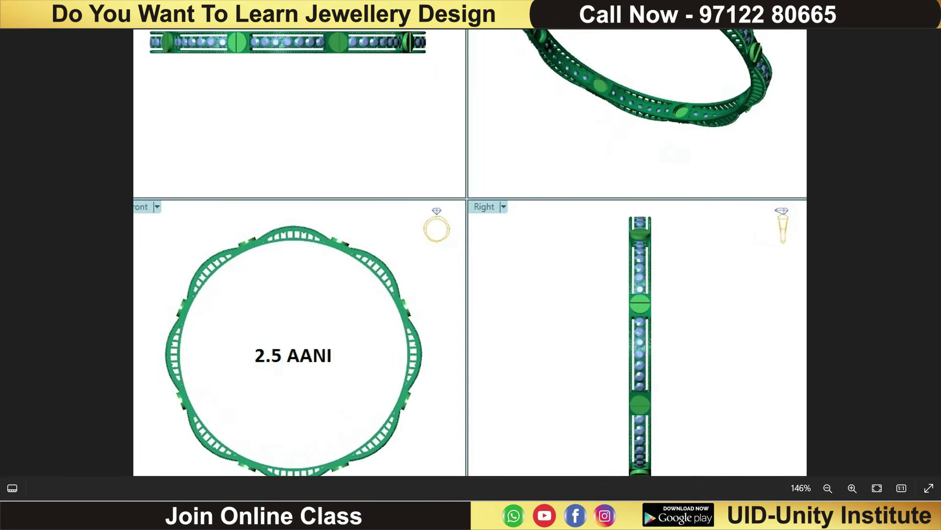
pyautogui.hotkey('alt', 'Tab')
# Step: Create a Ring Rail circle with 58 in the mm D. field, giving a 58.7 mm circle
pyautogui.scroll(4, 484, 224)
pyautogui.scroll(-2, 519, 245)
pyautogui.moveTo(519, 246); pyautogui.dragTo(535, 236, button='right')
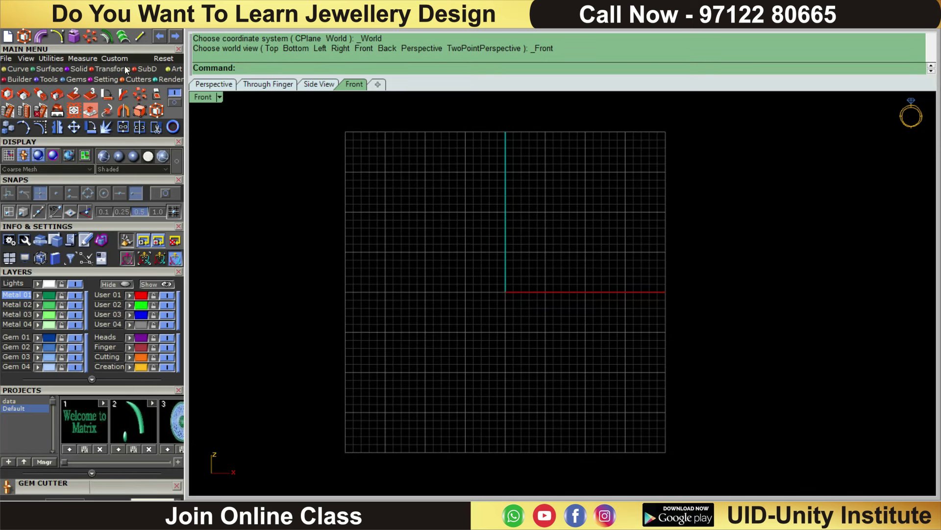
pyautogui.moveTo(419, 176); pyautogui.dragTo(417, 178, button='right')
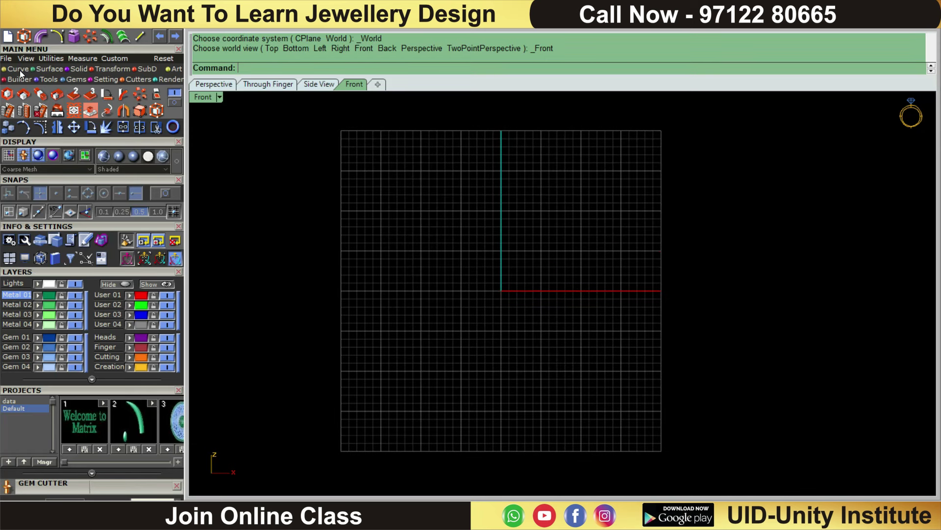
pyautogui.click(174, 127)
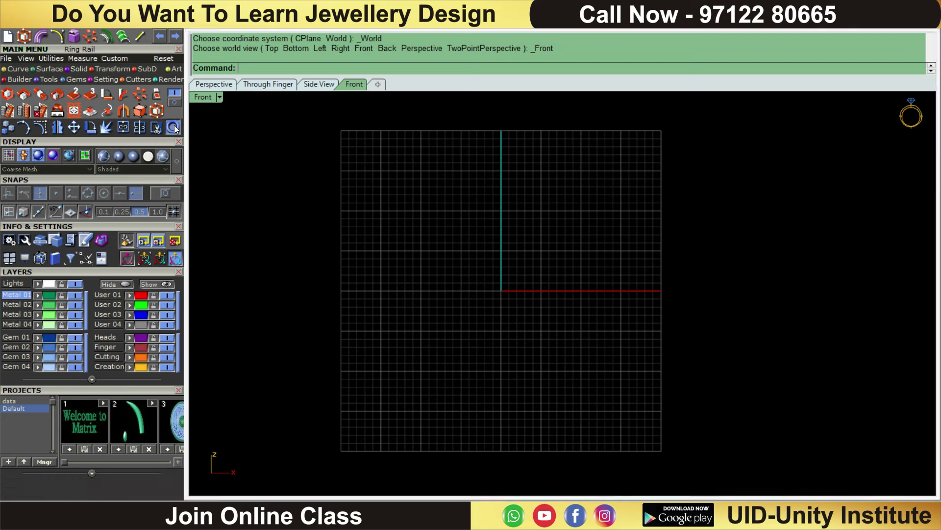
pyautogui.scroll(-1, 108, 363)
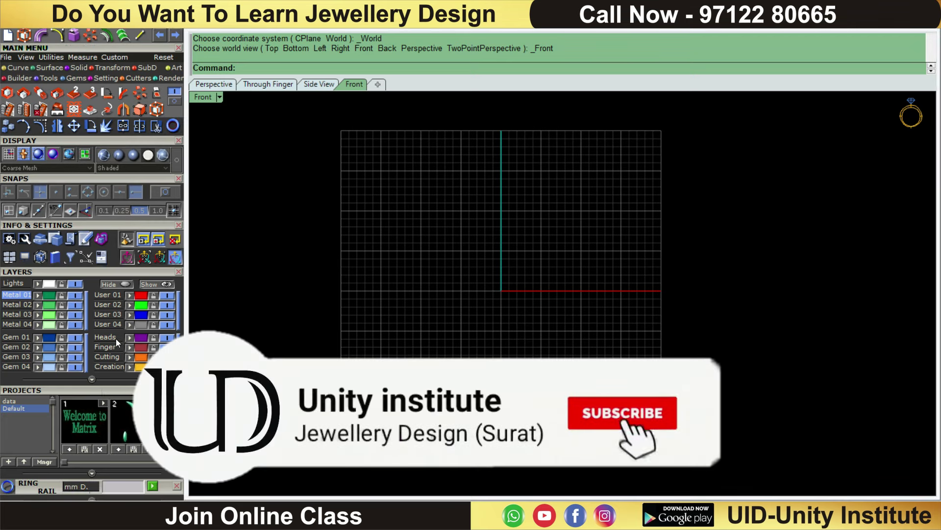
pyautogui.scroll(-2, 116, 338)
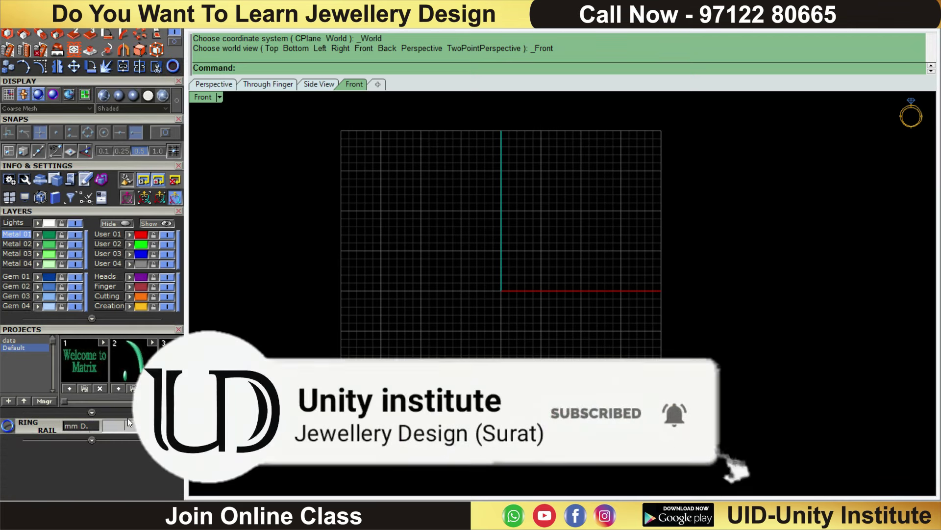
pyautogui.write('58.7')
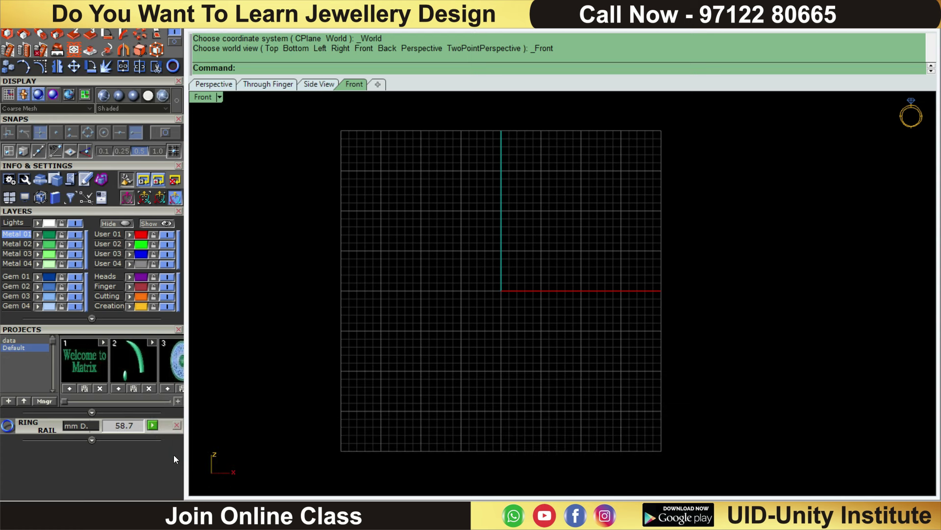
pyautogui.click(152, 425)
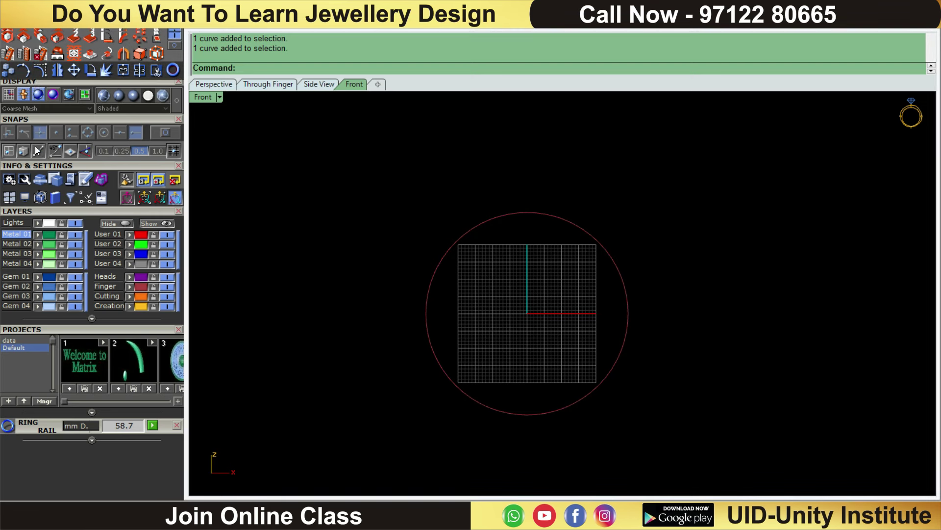
pyautogui.scroll(2, 39, 143)
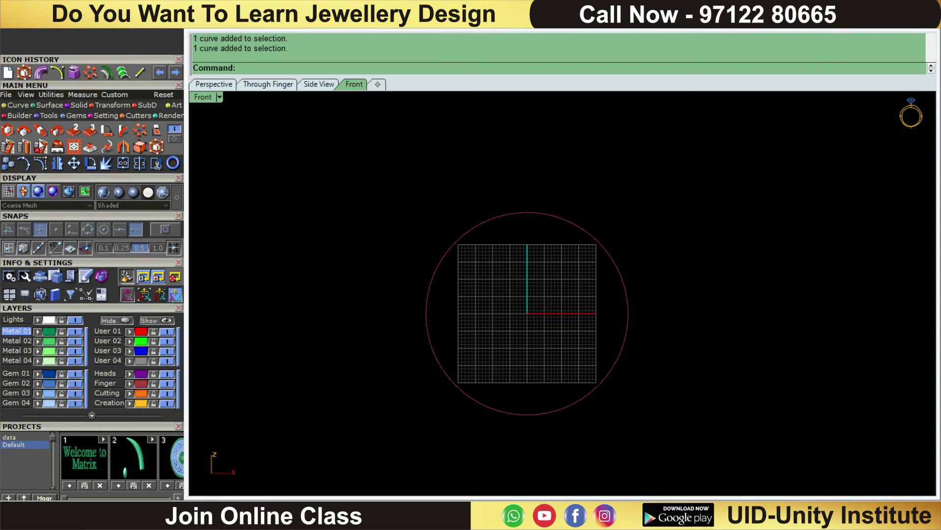
# Step: Place bangle image DBNG-02\03 as a picture frame starting at the origin
pyautogui.click(29, 95)
pyautogui.click(8, 129)
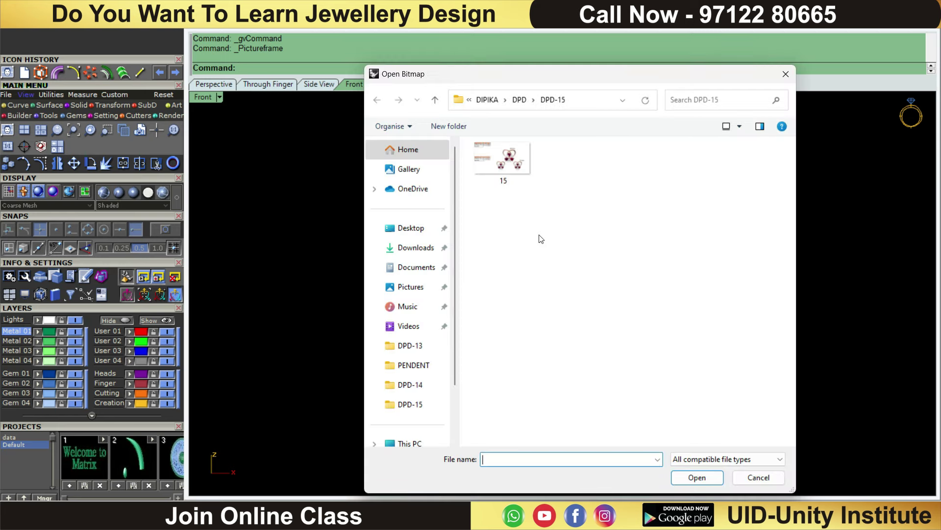
pyautogui.click(500, 99)
pyautogui.doubleClick(506, 163)
pyautogui.doubleClick(508, 186)
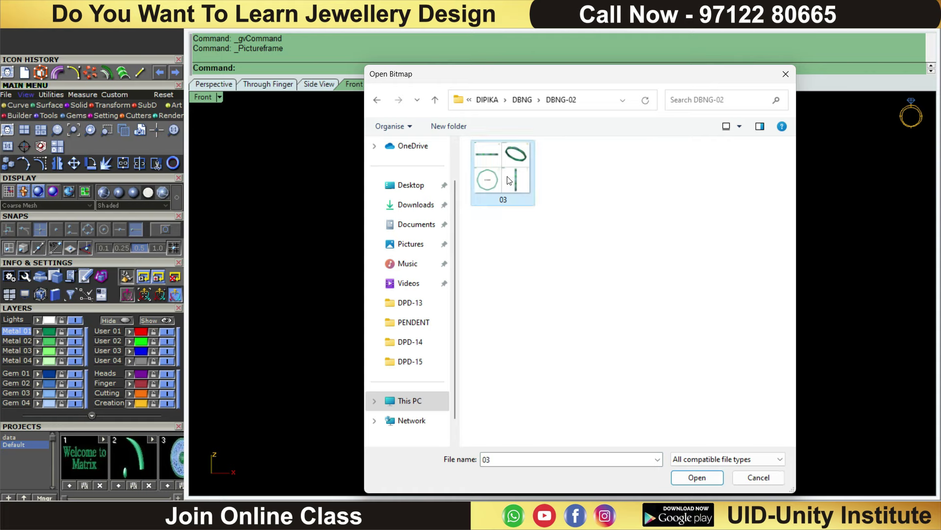
pyautogui.scroll(-1, 522, 200)
pyautogui.click(524, 243)
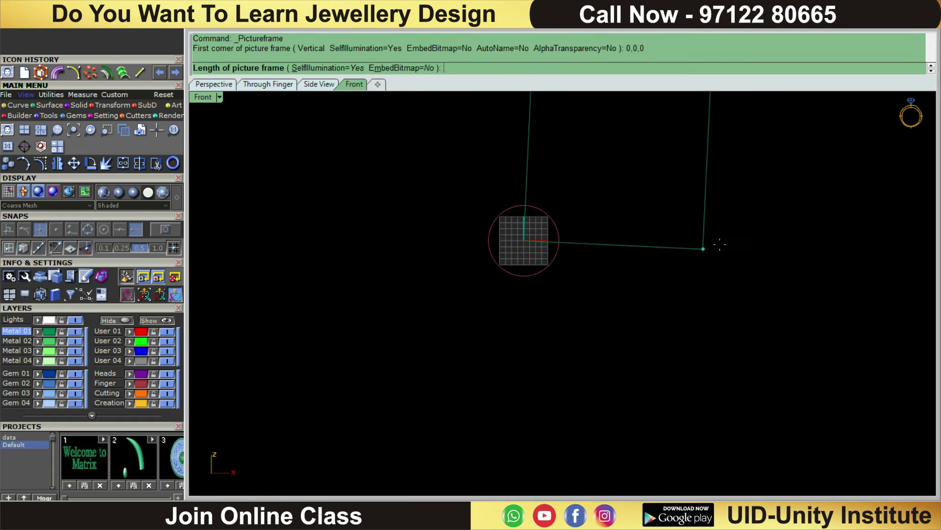
pyautogui.click(750, 245)
pyautogui.scroll(2, 569, 147)
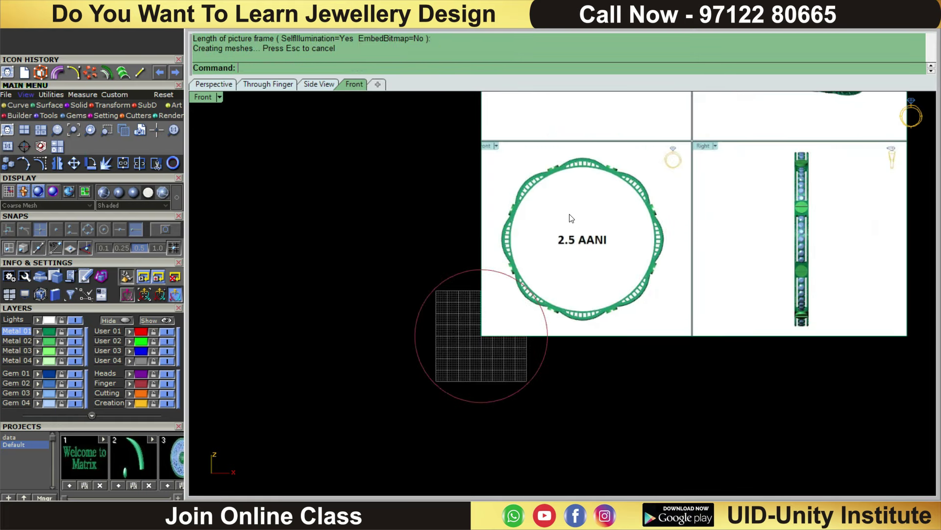
pyautogui.scroll(-1, 568, 216)
# Step: Draw a rectangle around the front-view quadrant of the reference image
pyautogui.click(23, 106)
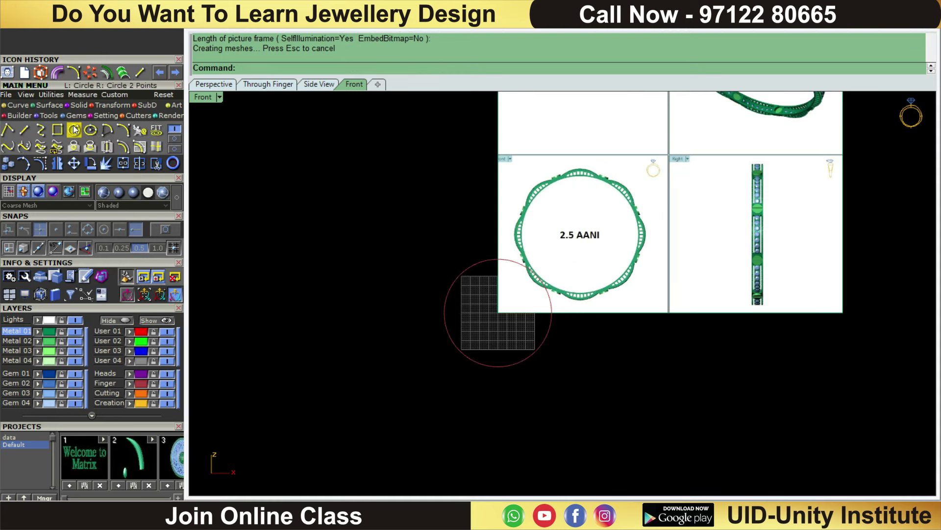
pyautogui.click(58, 130)
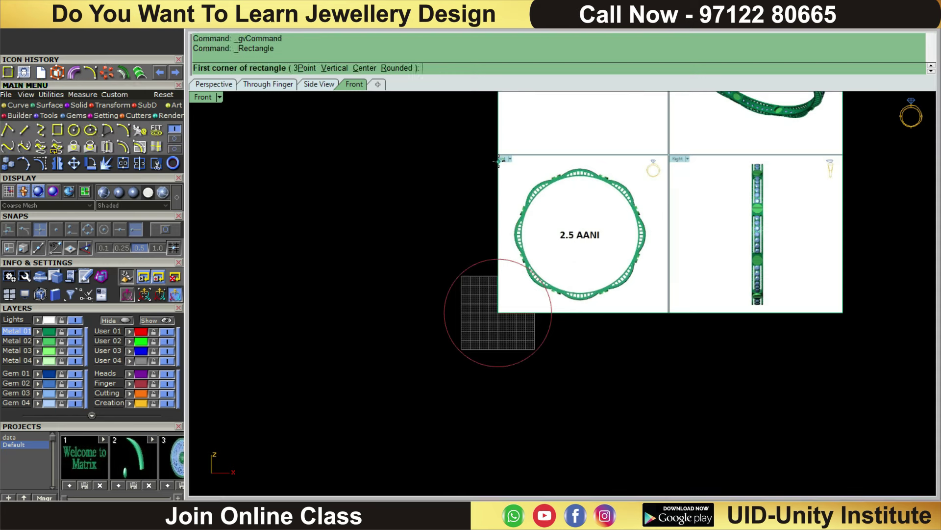
pyautogui.click(498, 155)
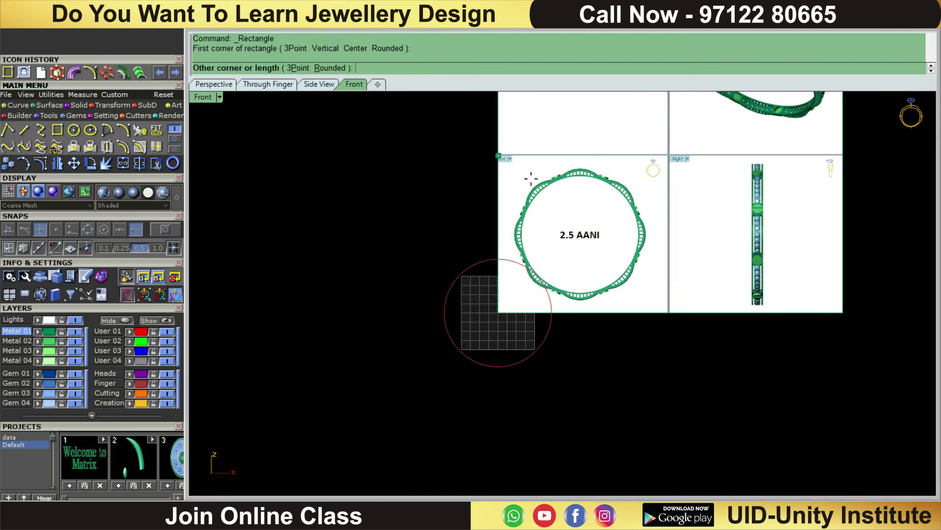
pyautogui.click(669, 317)
pyautogui.press('Return')
pyautogui.press('Escape')
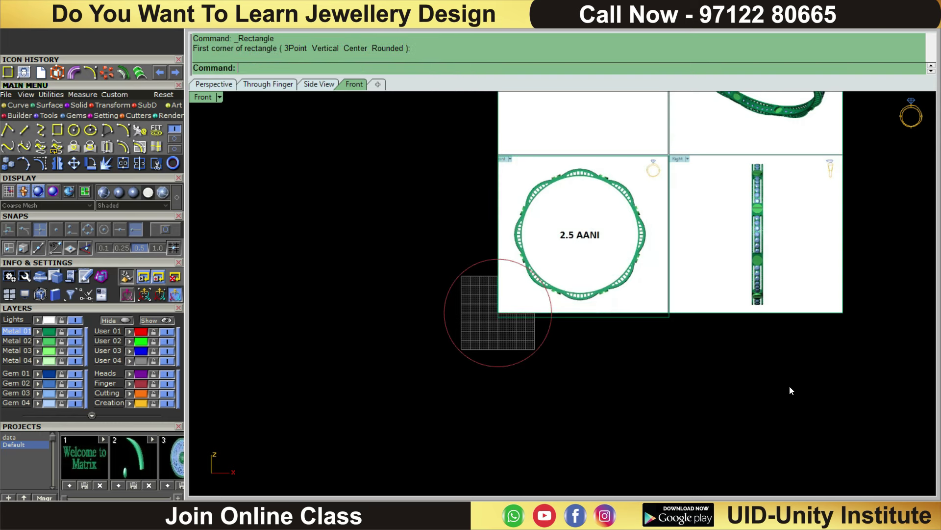
# Step: Trim the image with the rectangle so only the front-view panel remains
pyautogui.moveTo(790, 386); pyautogui.dragTo(659, 248)
pyautogui.click(156, 162)
pyautogui.click(763, 309)
pyautogui.scroll(-2, 750, 260)
pyautogui.scroll(3, 724, 263)
pyautogui.press('Return')
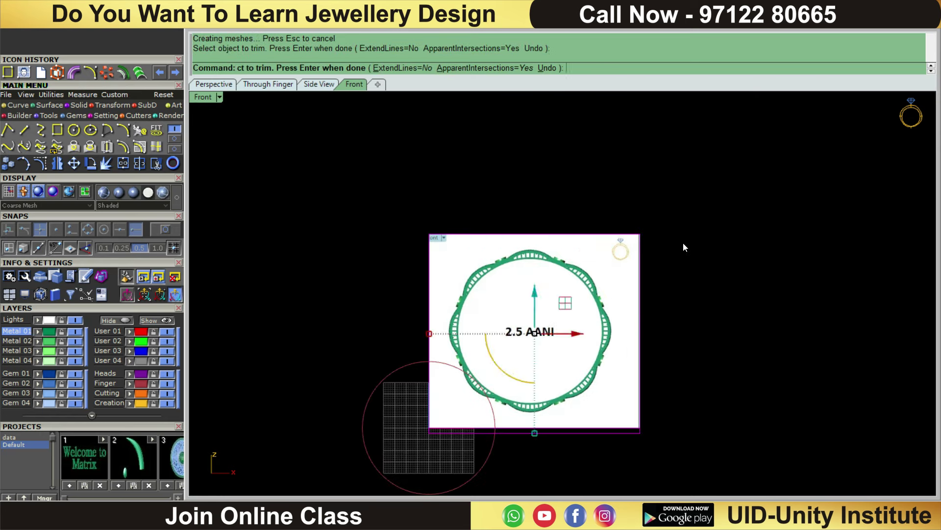
# Step: Delete the rectangle curve left over from trimming
pyautogui.click(645, 248)
pyautogui.click(668, 278)
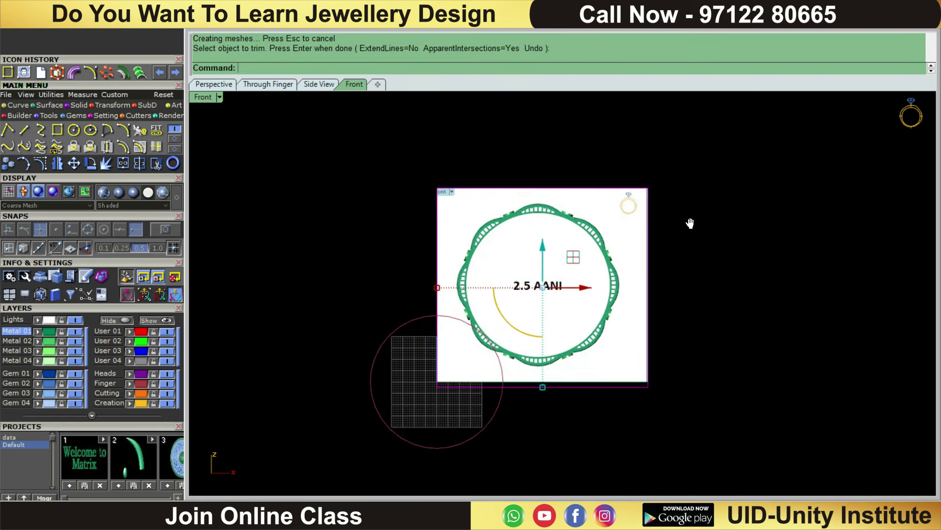
pyautogui.press('Delete')
pyautogui.scroll(2, 588, 244)
pyautogui.moveTo(588, 232); pyautogui.dragTo(582, 226, button='right')
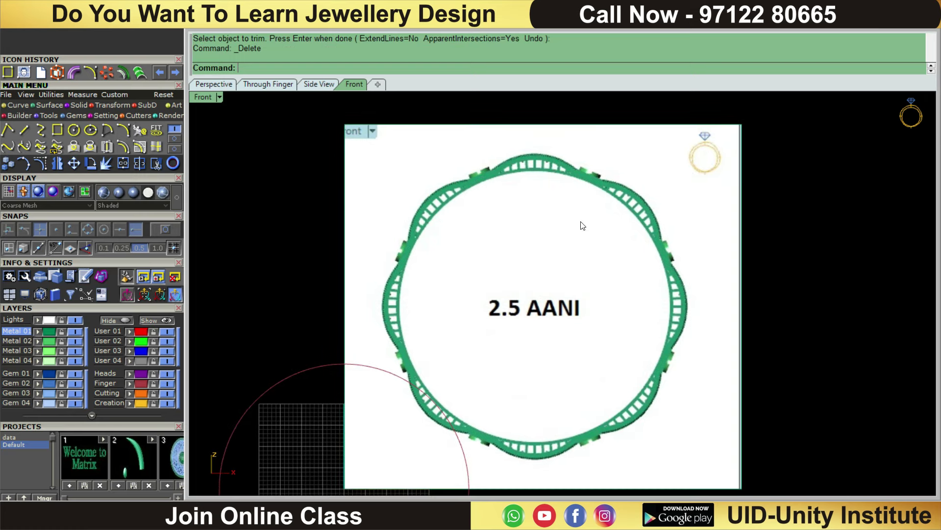
# Step: Draw BothSides horizontal guide lines across the ring image's top and bottom edges
pyautogui.click(24, 129)
pyautogui.scroll(2, 595, 191)
pyautogui.scroll(2, 595, 192)
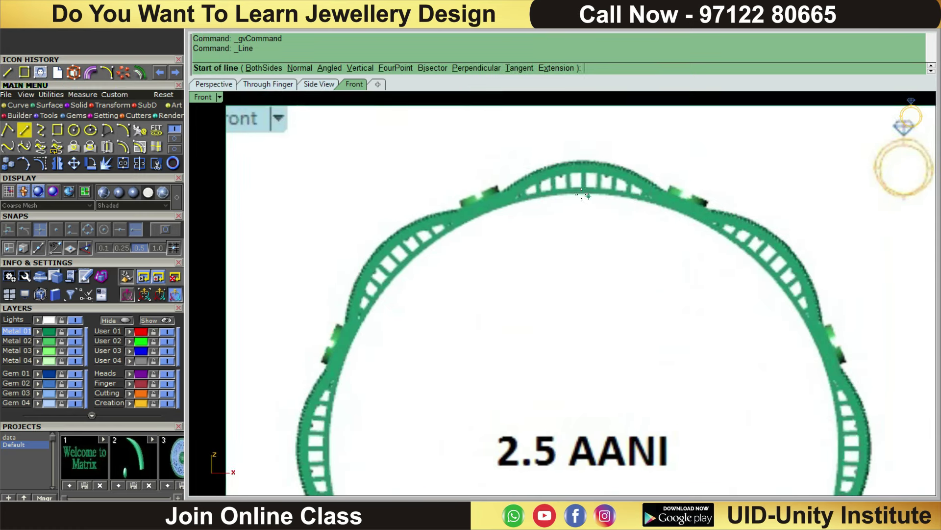
pyautogui.scroll(2, 596, 192)
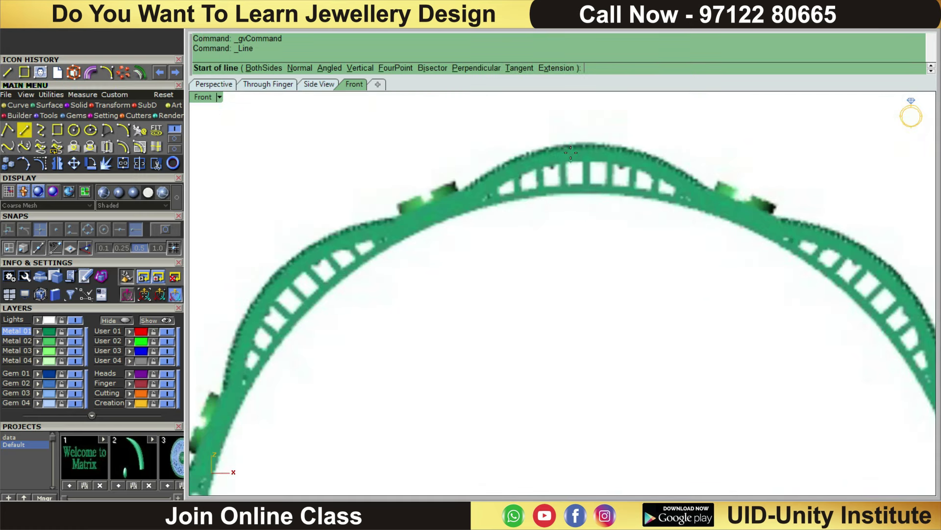
pyautogui.click(586, 192)
pyautogui.scroll(-3, 587, 192)
pyautogui.scroll(-3, 587, 193)
pyautogui.write('B')
pyautogui.press('Return')
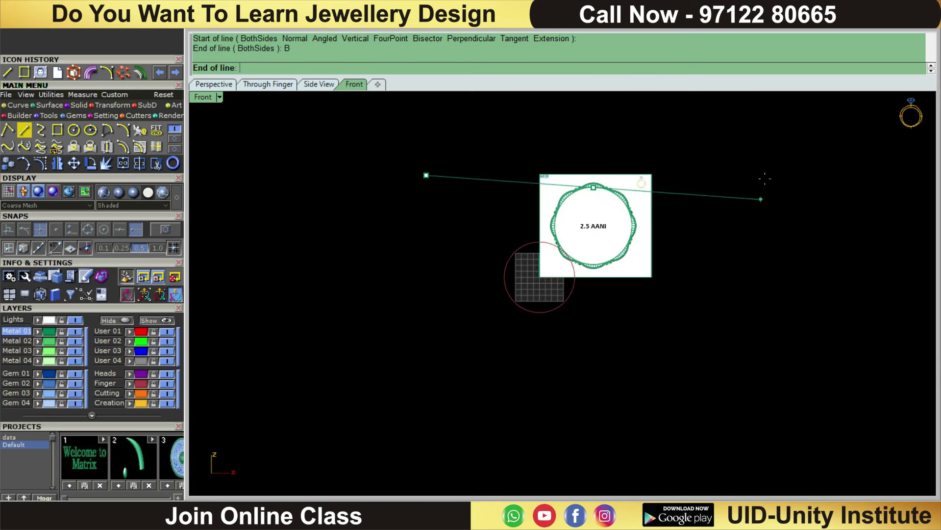
pyautogui.click(741, 175)
pyautogui.scroll(1, 637, 263)
pyautogui.press('Return')
pyautogui.scroll(3, 507, 281)
pyautogui.scroll(3, 567, 252)
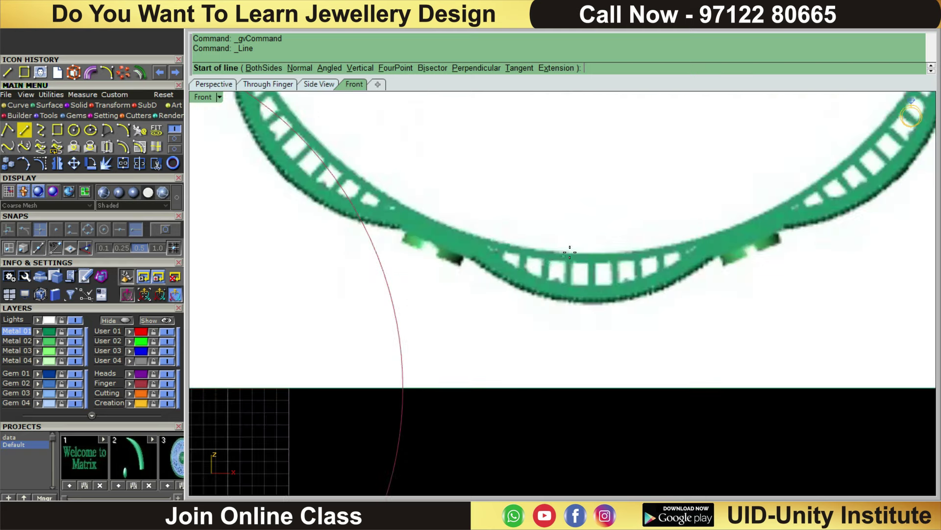
pyautogui.scroll(3, 596, 260)
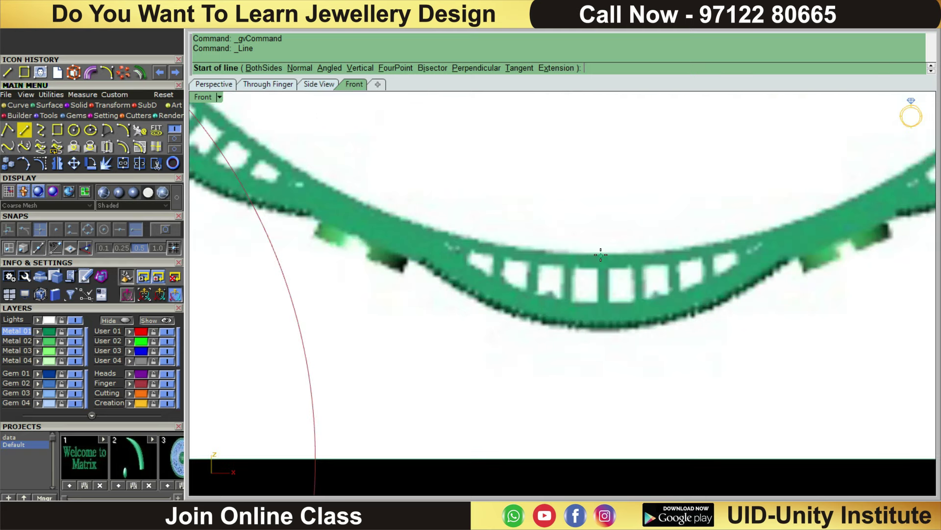
pyautogui.click(601, 253)
pyautogui.scroll(-2, 598, 245)
pyautogui.scroll(-3, 604, 241)
pyautogui.write('BothSides ): B')
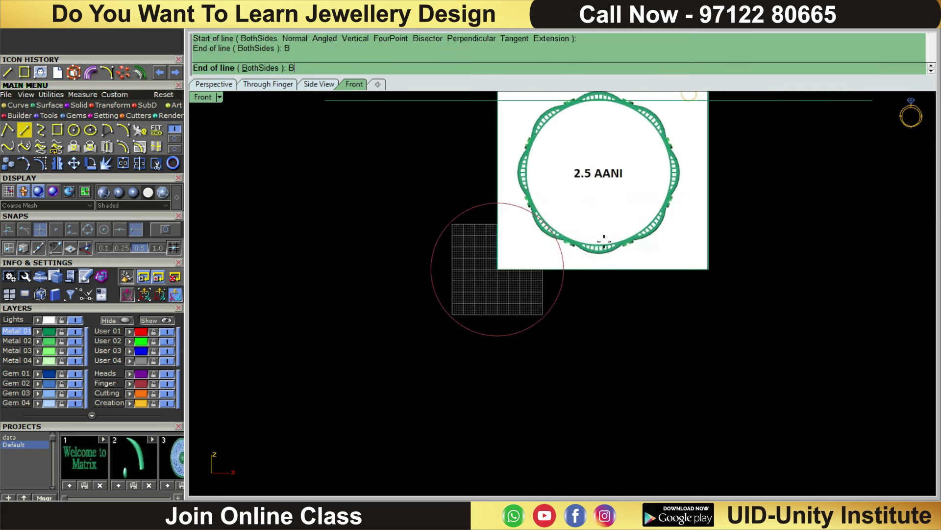
pyautogui.click(856, 247)
pyautogui.scroll(1, 724, 183)
# Step: Draw two BothSides vertical guide lines at the ring image's side edges
pyautogui.press('Return')
pyautogui.scroll(3, 686, 206)
pyautogui.scroll(2, 652, 233)
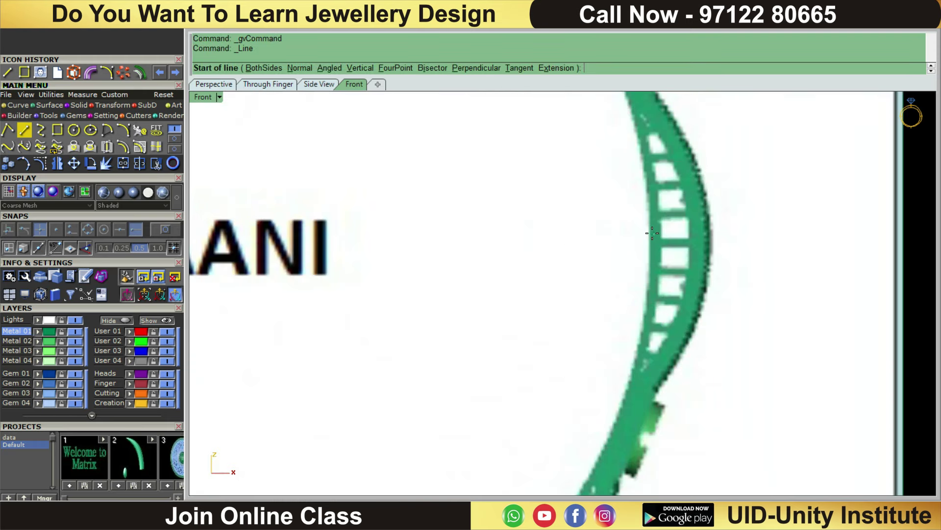
pyautogui.click(651, 232)
pyautogui.write('B')
pyautogui.scroll(-5, 649, 231)
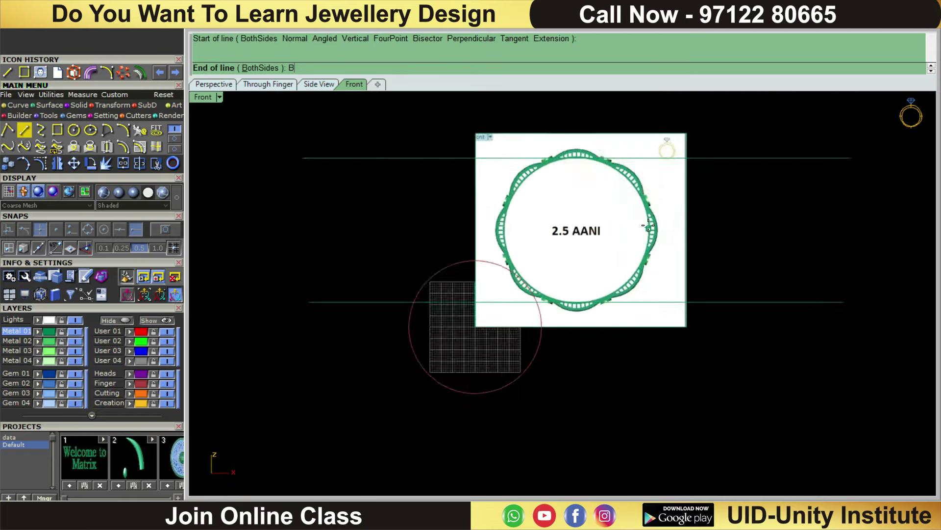
pyautogui.click(648, 139)
pyautogui.press('Return')
pyautogui.scroll(2, 611, 226)
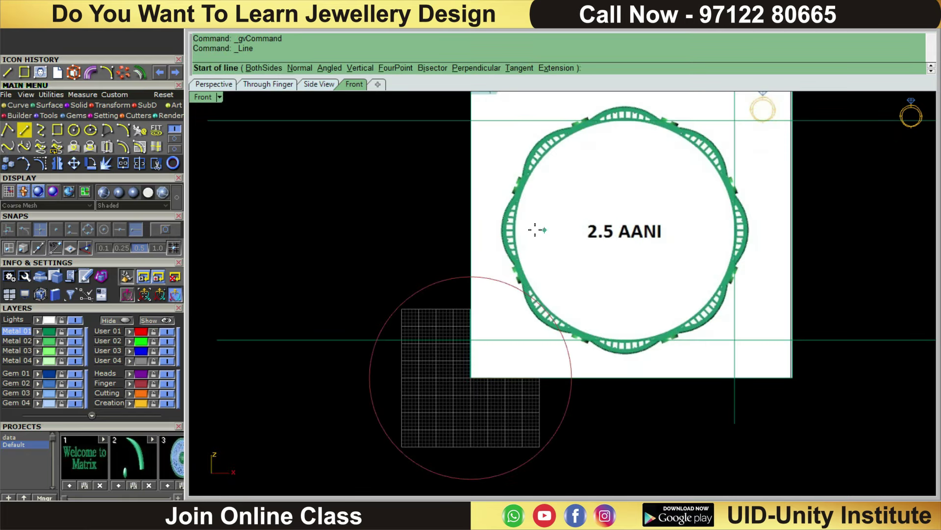
pyautogui.scroll(3, 539, 226)
pyautogui.scroll(2, 509, 227)
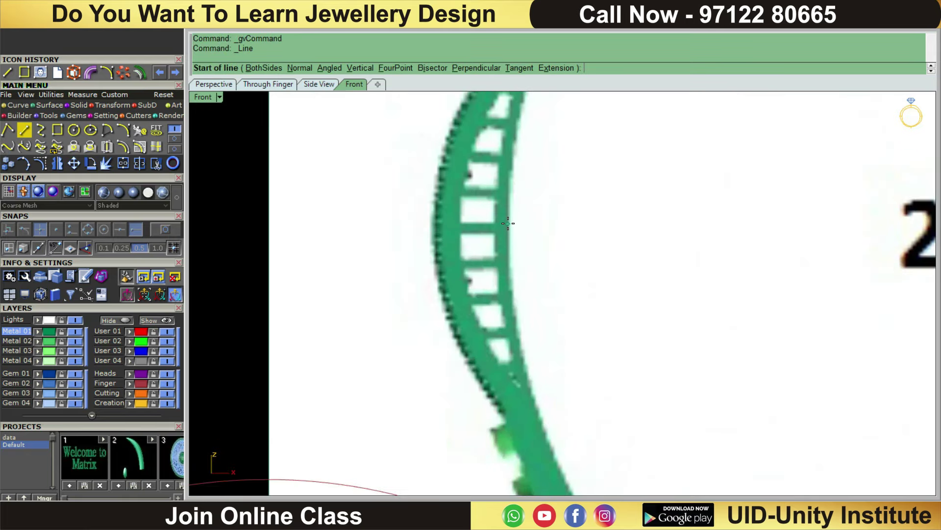
pyautogui.click(508, 223)
pyautogui.scroll(-3, 508, 224)
pyautogui.write('B')
pyautogui.scroll(-2, 508, 151)
pyautogui.click(508, 119)
# Step: Tween a middle curve between the two guide lines
pyautogui.moveTo(668, 189); pyautogui.dragTo(584, 283, button='right')
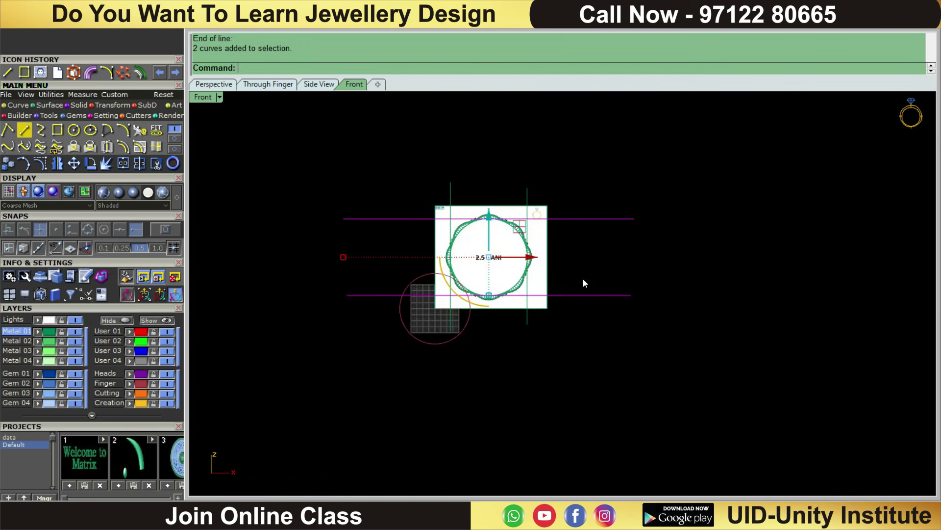
pyautogui.click(176, 143)
pyautogui.click(117, 147)
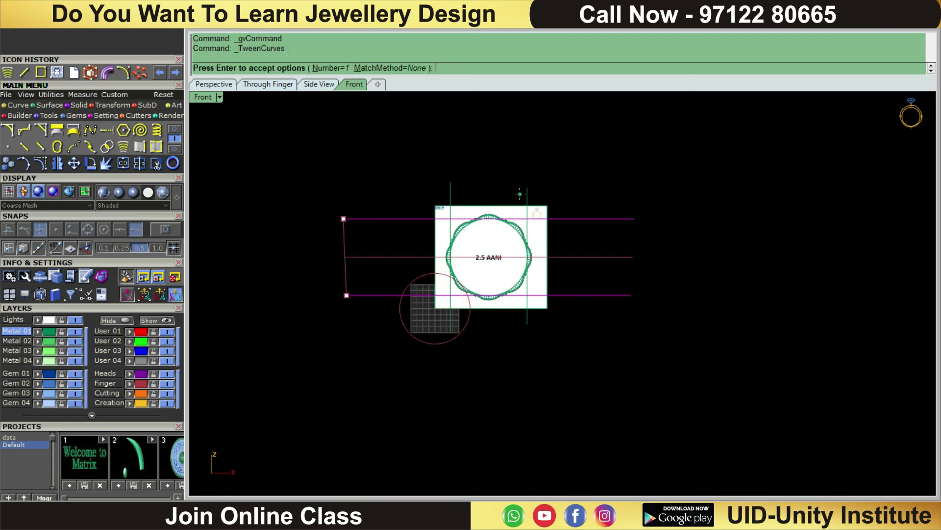
pyautogui.press('Return')
# Step: Move the image and guides so the ring centre intersection lands on 0,0,0
pyautogui.moveTo(577, 166); pyautogui.dragTo(413, 195)
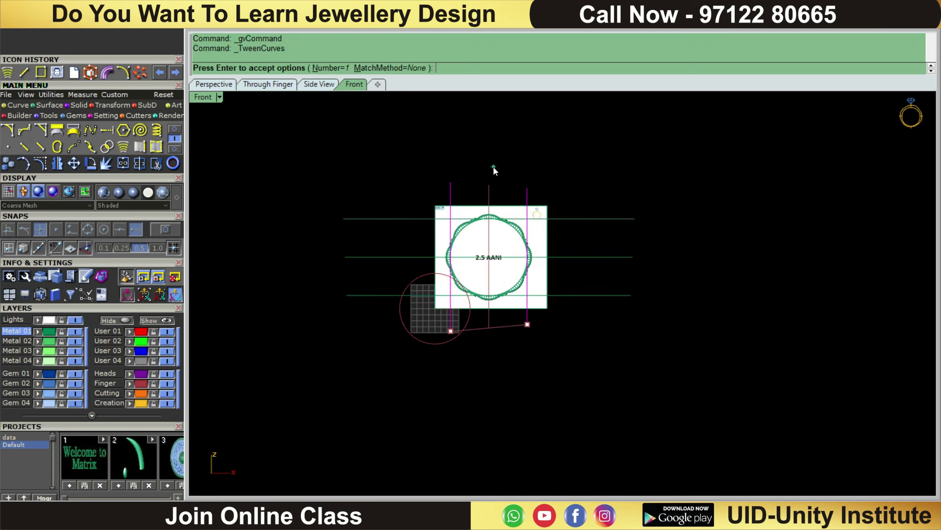
pyautogui.scroll(3, 430, 342)
pyautogui.scroll(2, 431, 338)
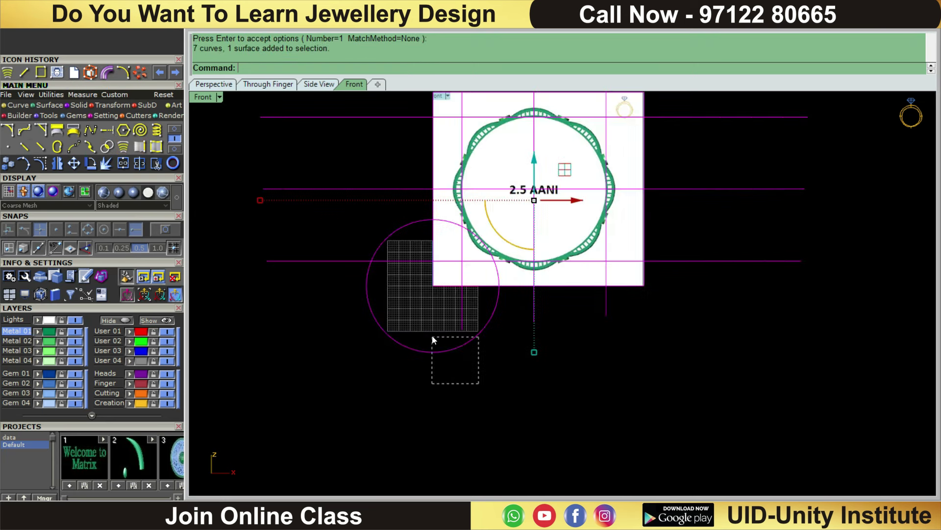
pyautogui.scroll(2, 412, 353)
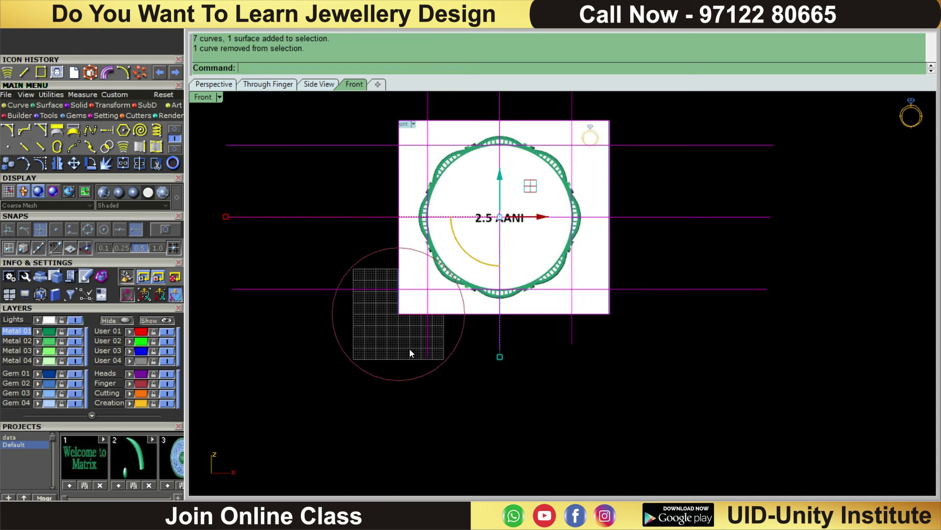
pyautogui.click(74, 164)
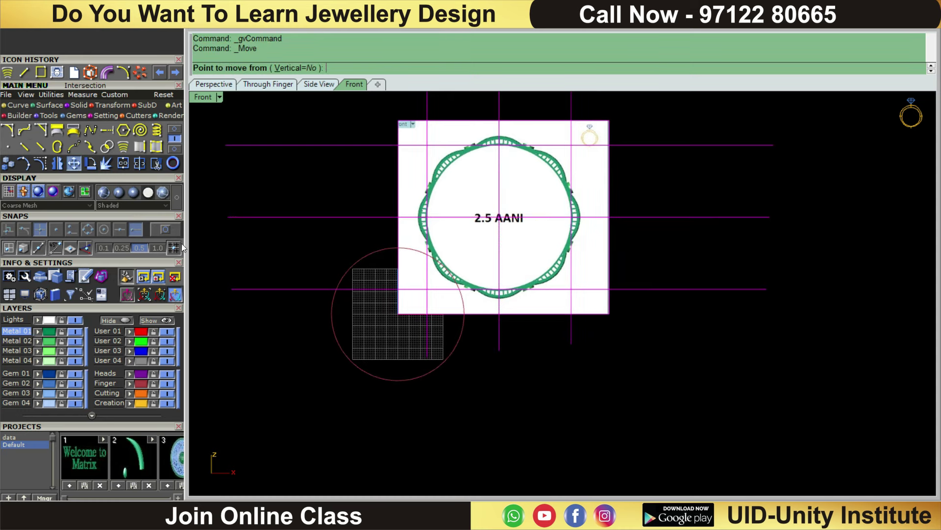
pyautogui.click(169, 234)
pyautogui.scroll(2, 456, 239)
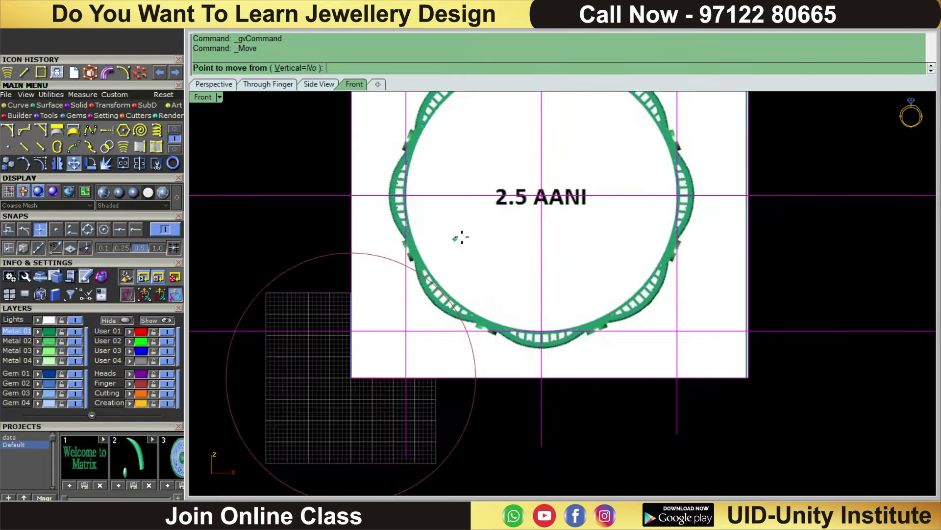
pyautogui.scroll(2, 458, 237)
pyautogui.click(546, 183)
pyautogui.scroll(-3, 545, 184)
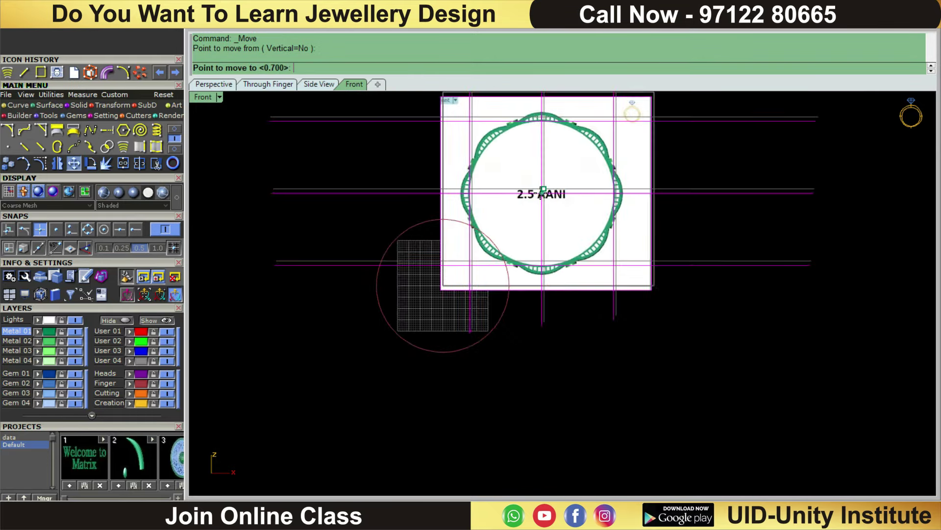
pyautogui.scroll(-2, 546, 184)
pyautogui.write('0,0,0')
pyautogui.press('Return')
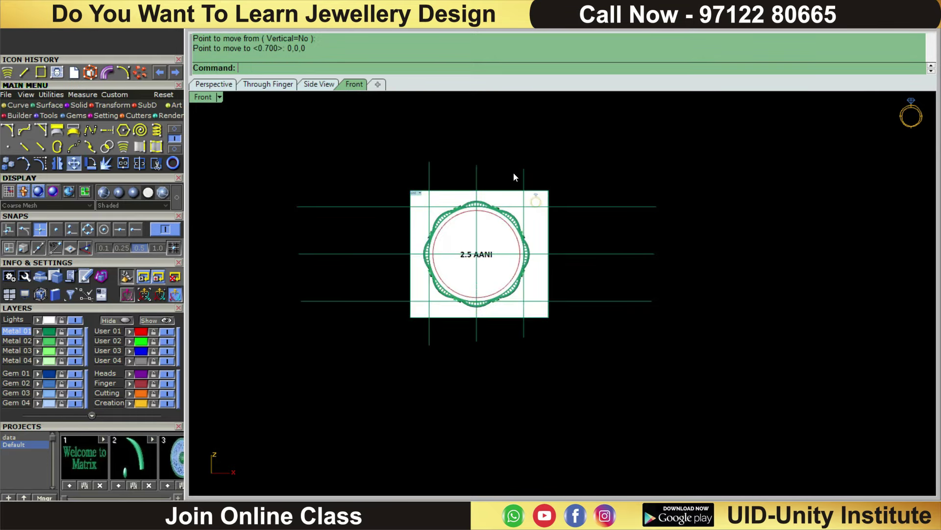
# Step: Delete the vertical and horizontal guide lines, keeping the reference image
pyautogui.moveTo(529, 174); pyautogui.dragTo(392, 201)
pyautogui.scroll(2, 594, 194)
pyautogui.press('Delete')
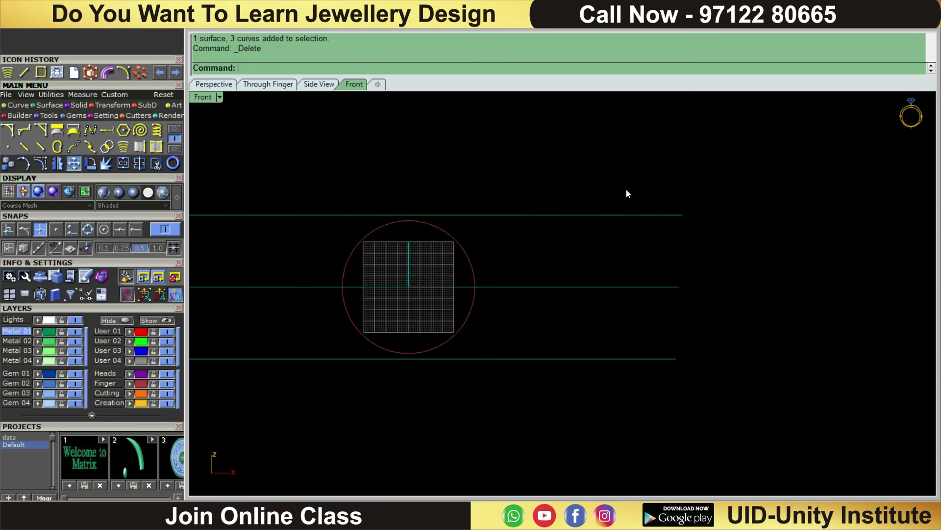
pyautogui.moveTo(594, 252); pyautogui.dragTo(595, 251)
pyautogui.hotkey('ctrl', 'z')
pyautogui.moveTo(583, 145); pyautogui.dragTo(322, 167)
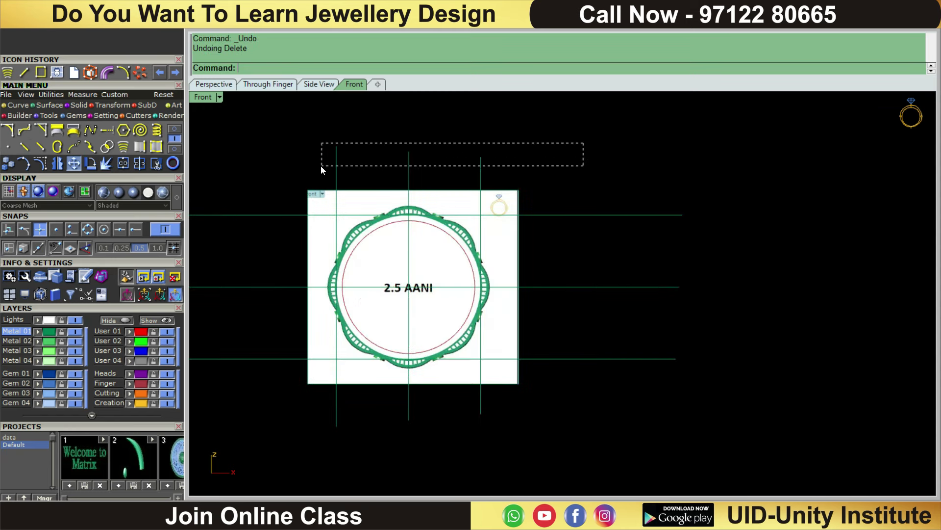
pyautogui.press('Delete')
pyautogui.moveTo(664, 164); pyautogui.dragTo(622, 368)
pyautogui.press('Delete')
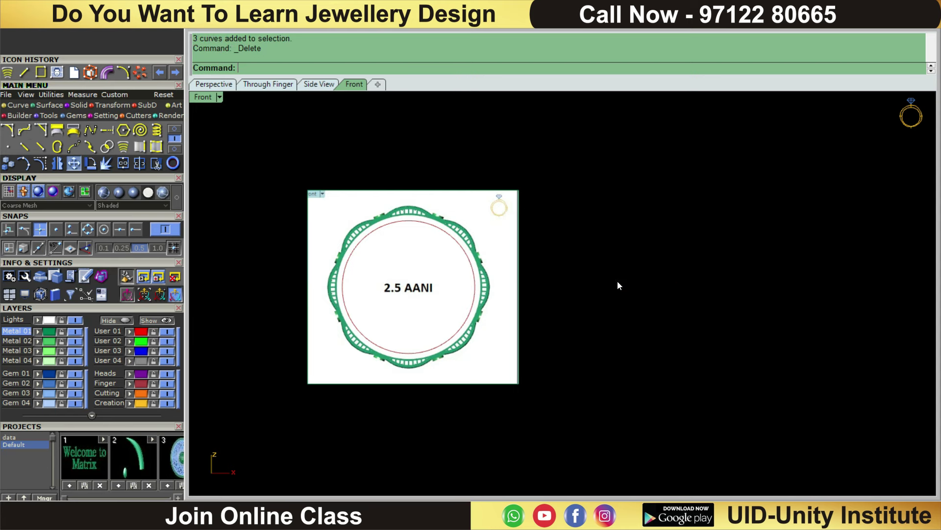
pyautogui.moveTo(492, 230); pyautogui.dragTo(504, 239)
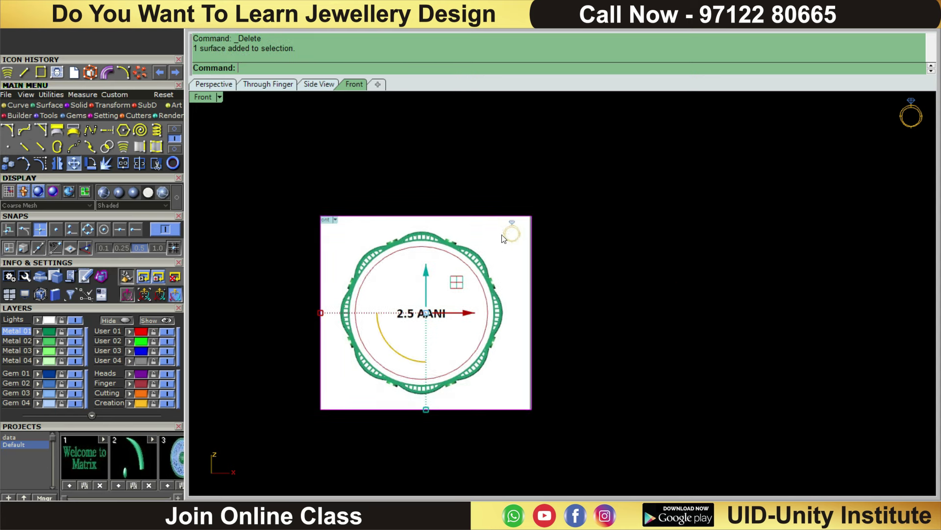
# Step: Scale 2D the image about 0,0,0 so the ring's inner edge fits the 58.7 mm circle
pyautogui.click(128, 105)
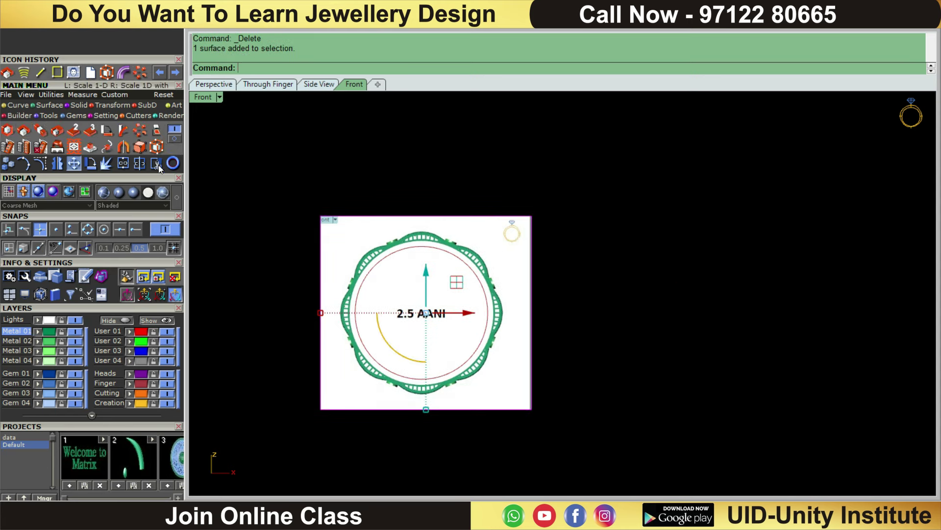
pyautogui.click(155, 163)
pyautogui.scroll(2, 307, 231)
pyautogui.write('0,0,0')
pyautogui.press('Return')
pyautogui.scroll(3, 457, 207)
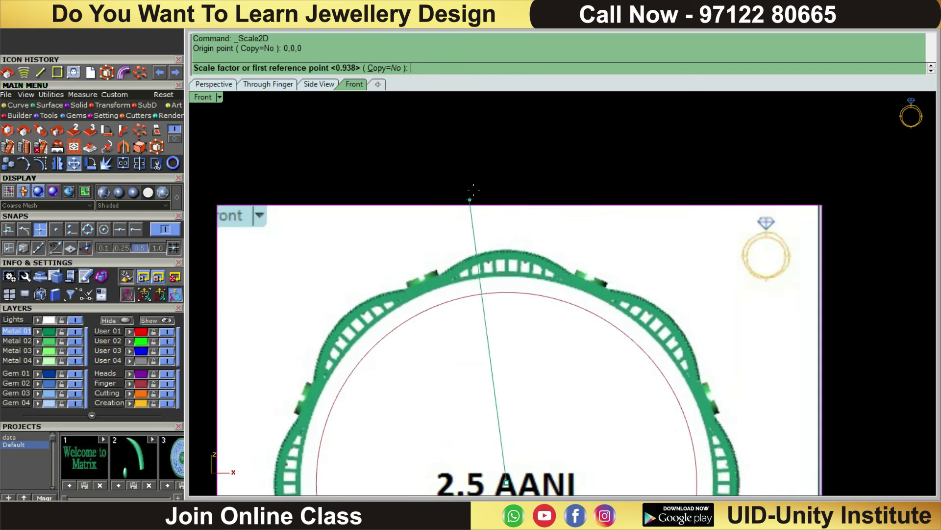
pyautogui.click(505, 250)
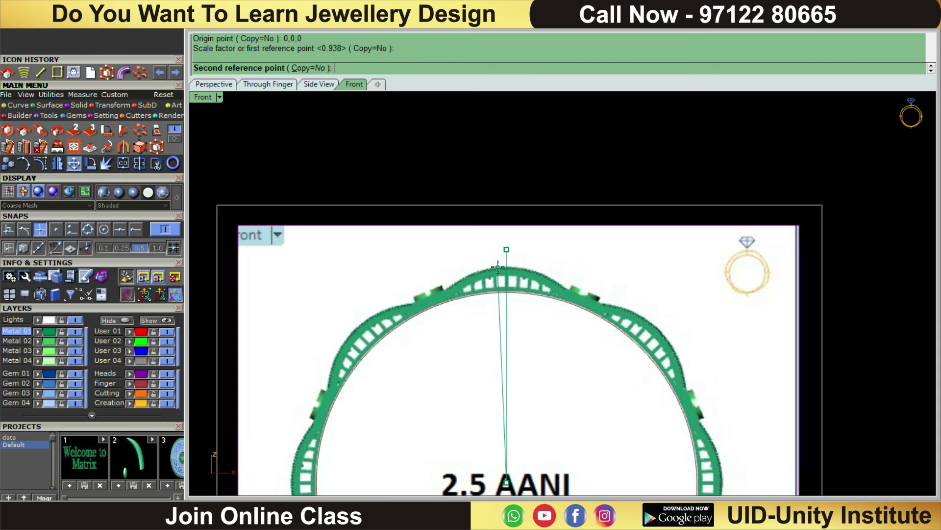
pyautogui.scroll(2, 498, 268)
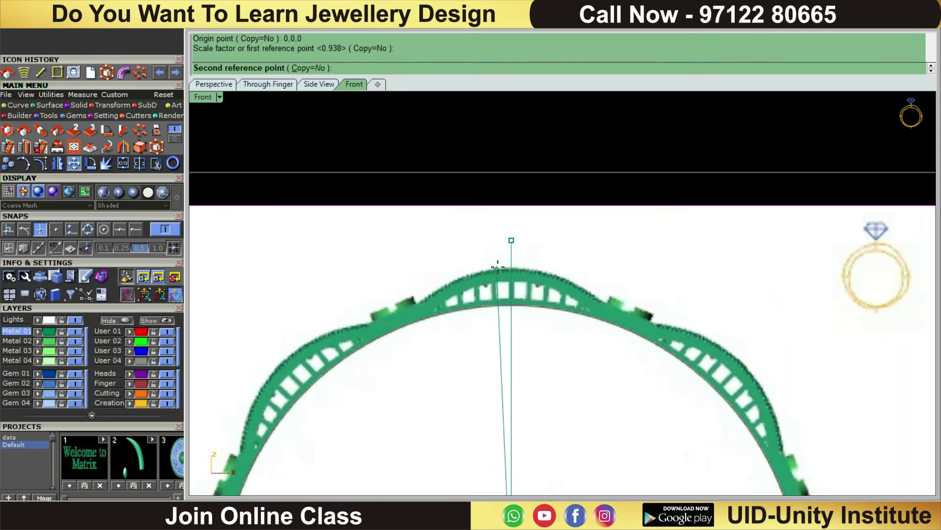
pyautogui.click(498, 268)
pyautogui.scroll(-3, 542, 169)
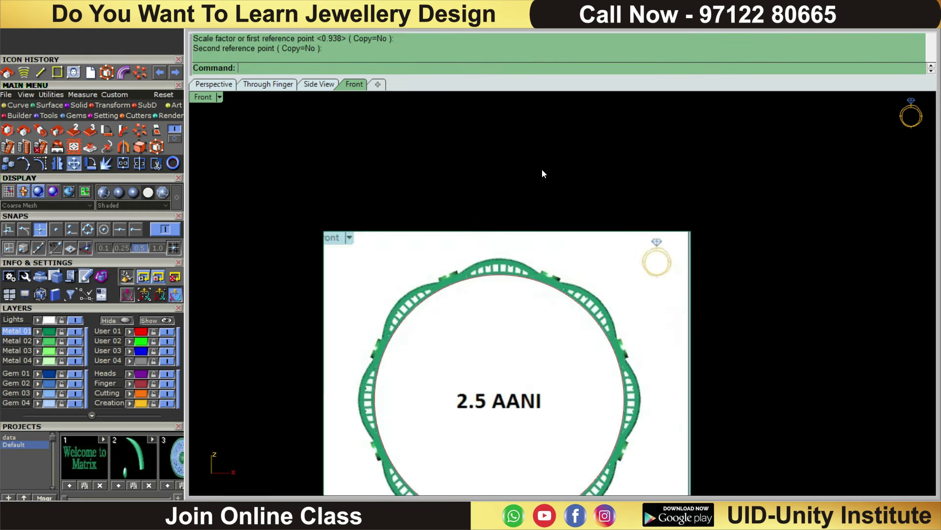
pyautogui.scroll(-2, 542, 176)
# Step: Lock the User 04 layer holding the reference image
pyautogui.click(509, 254)
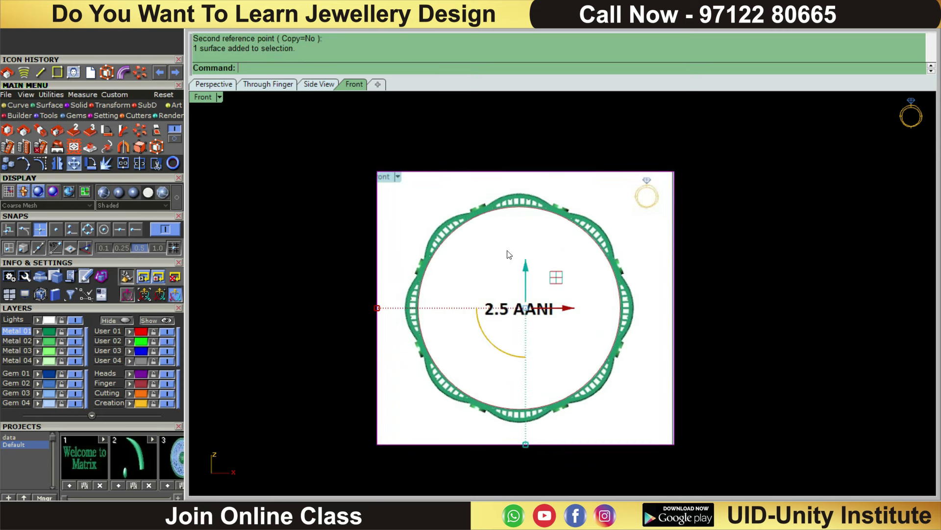
pyautogui.click(153, 361)
pyautogui.scroll(5, 553, 202)
pyautogui.scroll(3, 544, 232)
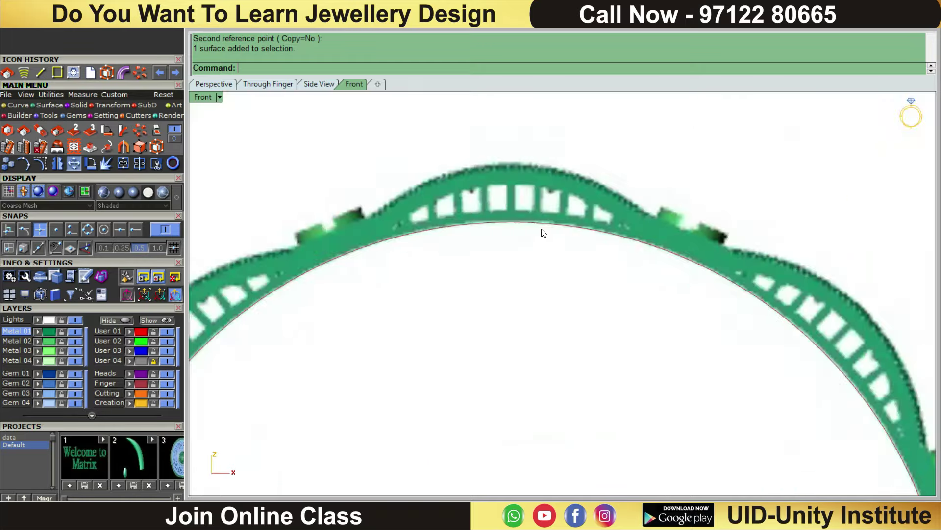
pyautogui.scroll(-5, 543, 233)
pyautogui.scroll(3, 672, 199)
pyautogui.scroll(-3, 676, 263)
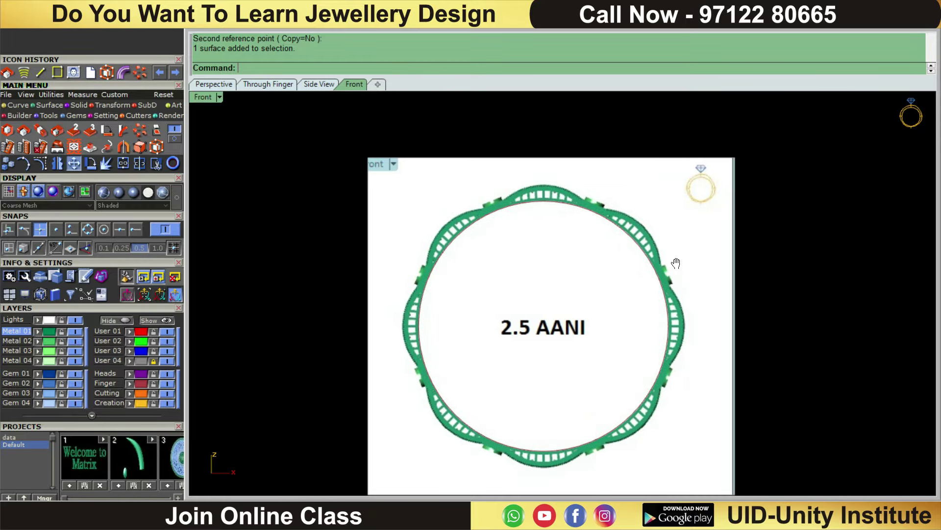
pyautogui.scroll(4, 595, 225)
pyautogui.scroll(-4, 698, 237)
pyautogui.scroll(2, 657, 275)
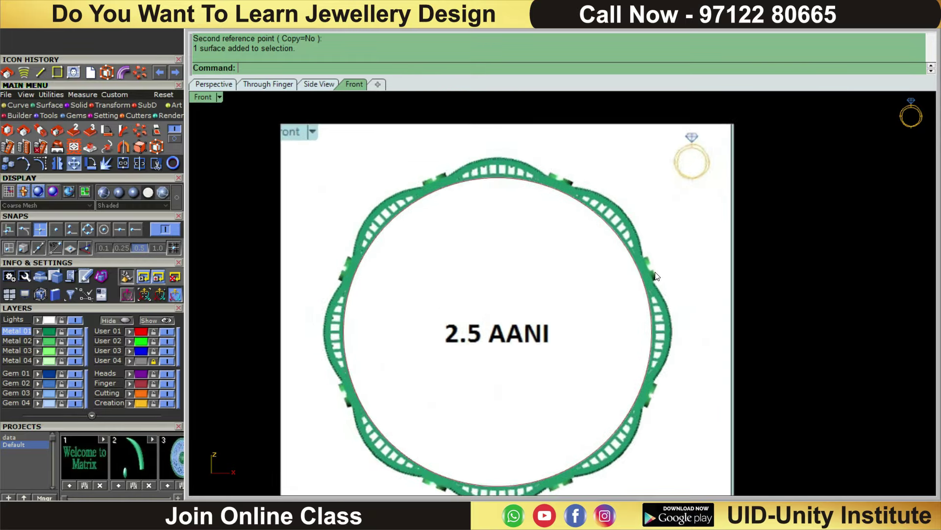
pyautogui.scroll(-2, 656, 275)
# Step: Start a new line with the li command
pyautogui.write('li')
pyautogui.press('Return')
pyautogui.scroll(3, 660, 303)
# Step: Draw a BothSides vertical guide line at the ring's outer edge
pyautogui.scroll(2, 656, 298)
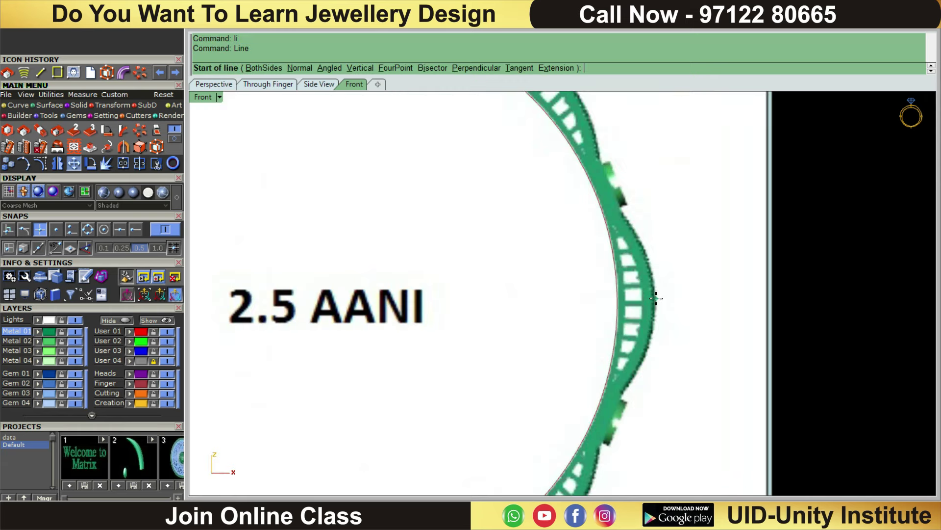
pyautogui.click(656, 302)
pyautogui.scroll(-3, 656, 303)
pyautogui.scroll(-1, 645, 284)
pyautogui.scroll(1, 643, 273)
pyautogui.write('L/')
pyautogui.write('B')
pyautogui.press('Return')
pyautogui.click(651, 109)
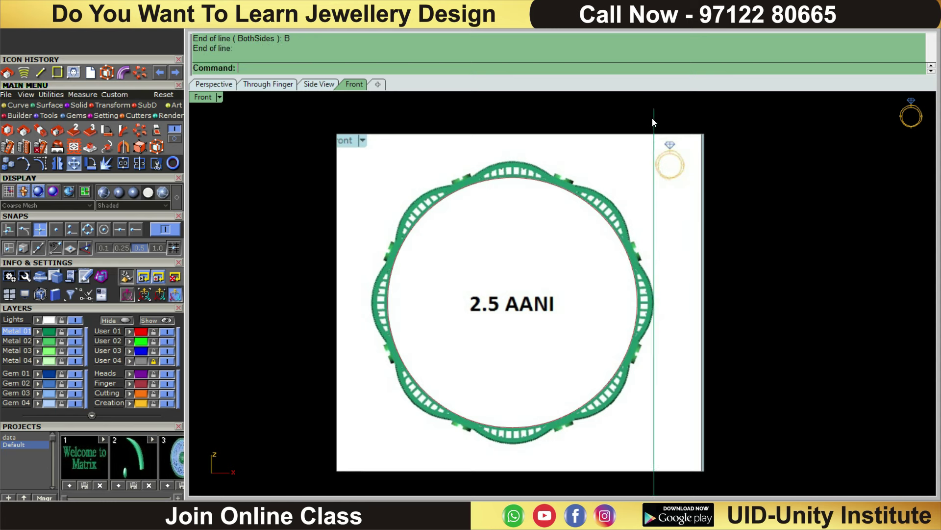
# Step: Mirror a copy of the guide line to the ring's opposite edge
pyautogui.press('Return')
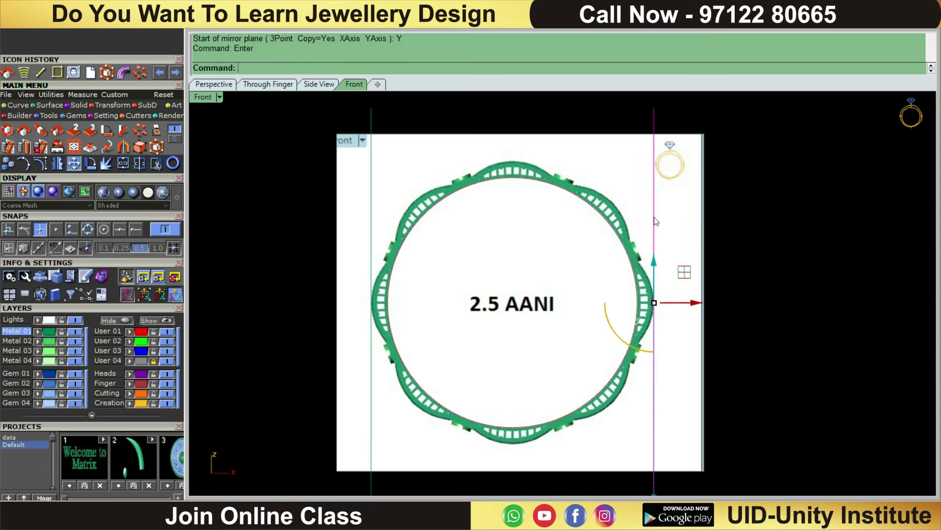
pyautogui.scroll(-3, 462, 323)
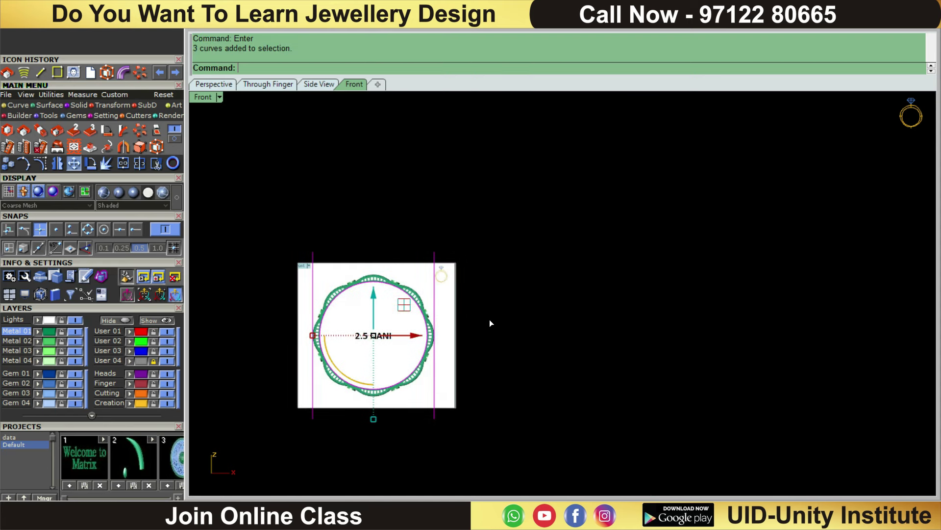
pyautogui.hotkey('ctrl', 'F3')
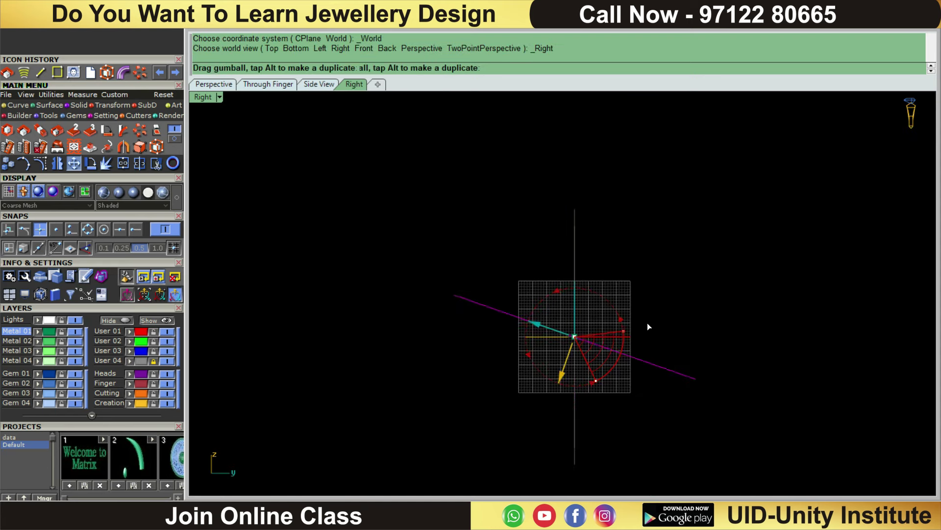
# Step: Undo an accidental rotation of the guide curves and check the side and front views
pyautogui.moveTo(596, 379); pyautogui.dragTo(651, 313)
pyautogui.hotkey('ctrl', 'F1')
pyautogui.hotkey('ctrl', 'z')
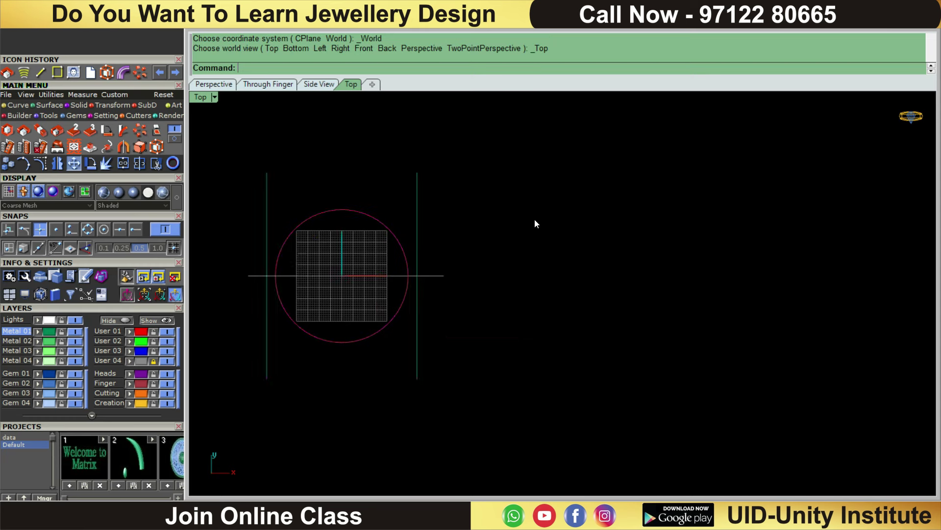
pyautogui.hotkey('ctrl', 'z')
pyautogui.hotkey('ctrl', 'z')
pyautogui.hotkey('ctrl', 'z')
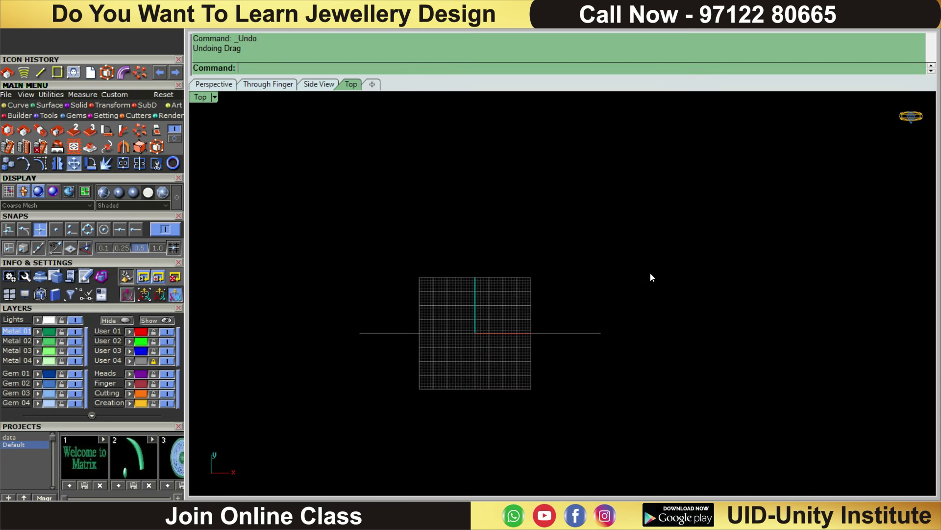
pyautogui.hotkey('ctrl', 'F3')
pyautogui.hotkey('ctrl', 'F2')
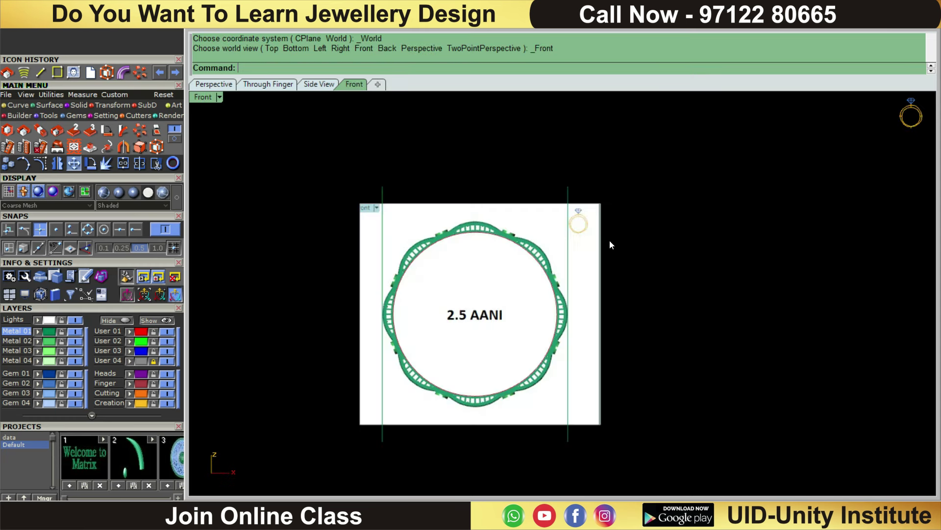
# Step: Rotate the quarter-arc curve 90° to the upper-left in the Right view
pyautogui.click(355, 198)
pyautogui.hotkey('ctrl', 'F3')
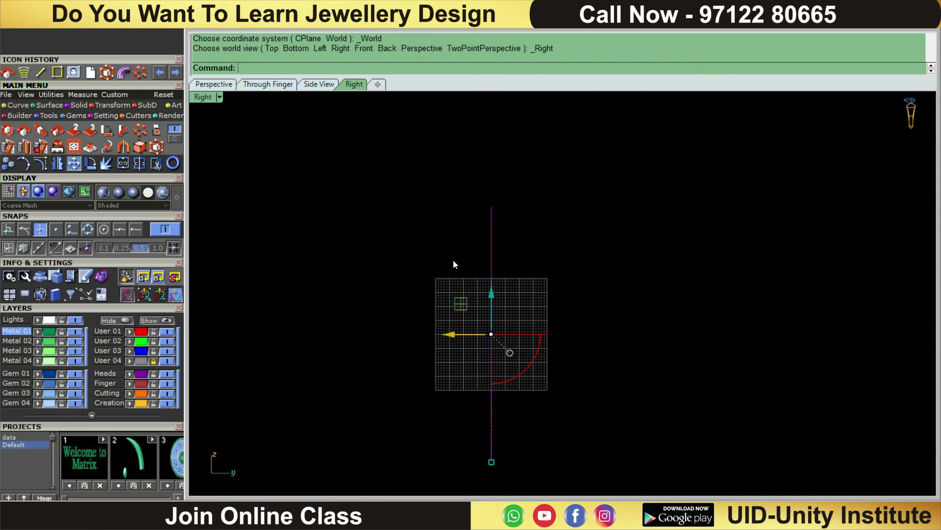
pyautogui.moveTo(522, 374); pyautogui.dragTo(393, 325)
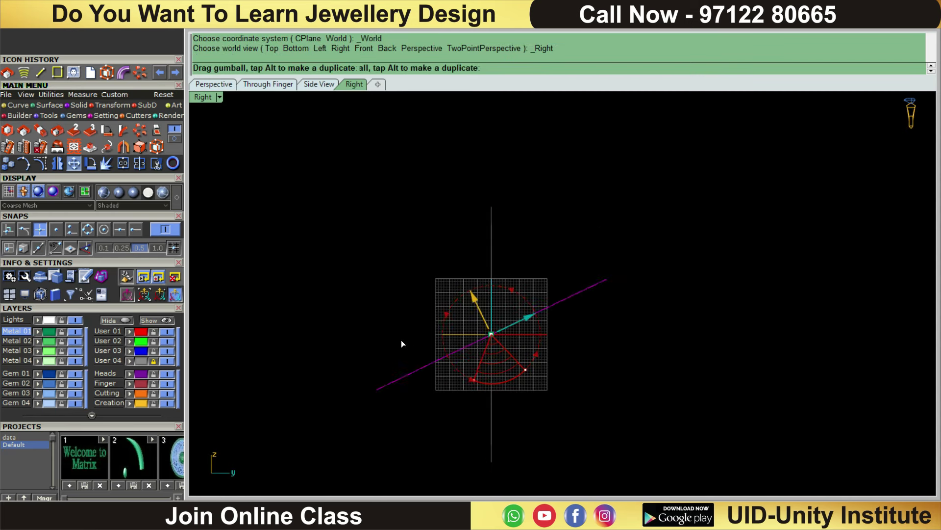
pyautogui.hotkey('ctrl', 'z')
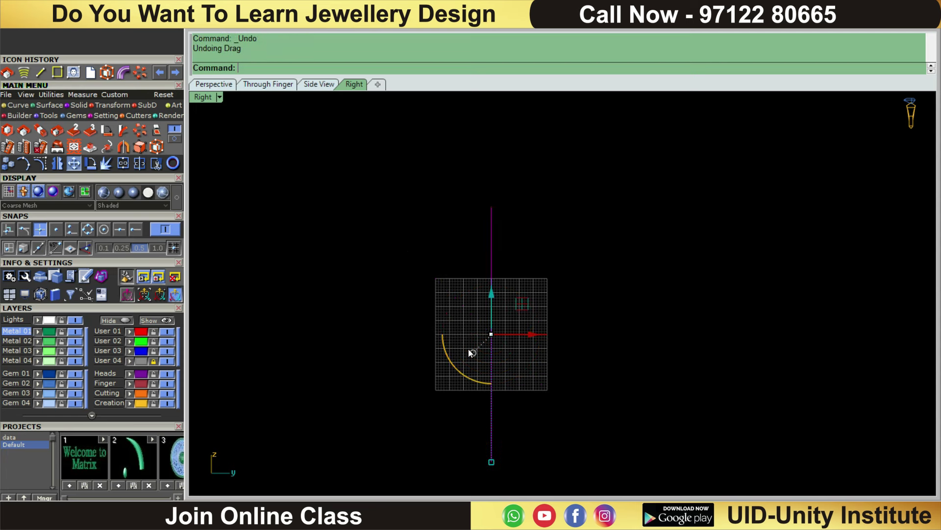
pyautogui.moveTo(467, 380); pyautogui.dragTo(392, 293)
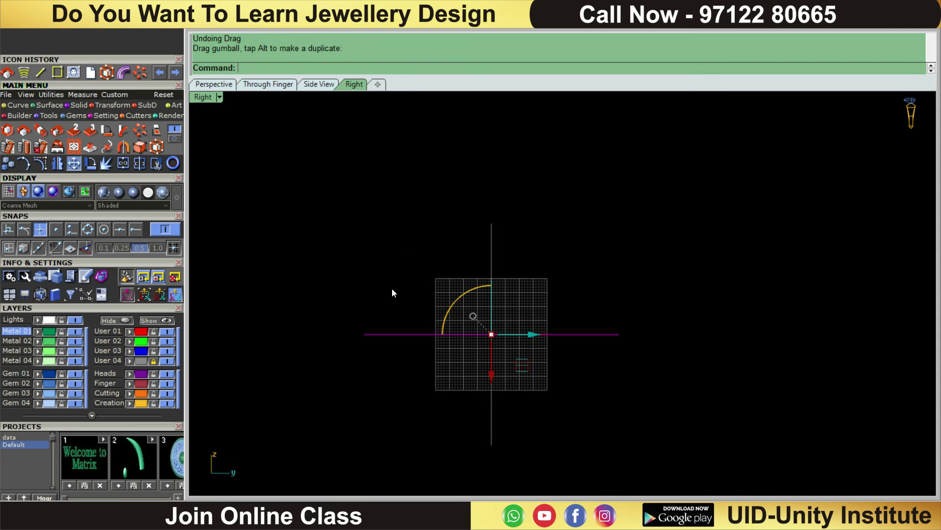
# Step: Back in Top view, hide the curves and lock the Finger layer
pyautogui.hotkey('ctrl', 'F1')
pyautogui.hotkey('ctrl', 'a')
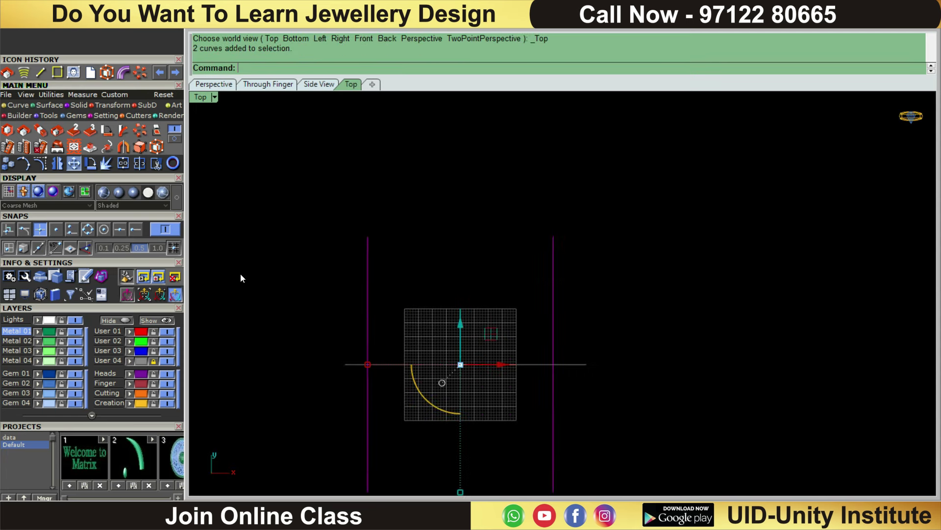
pyautogui.press('Delete')
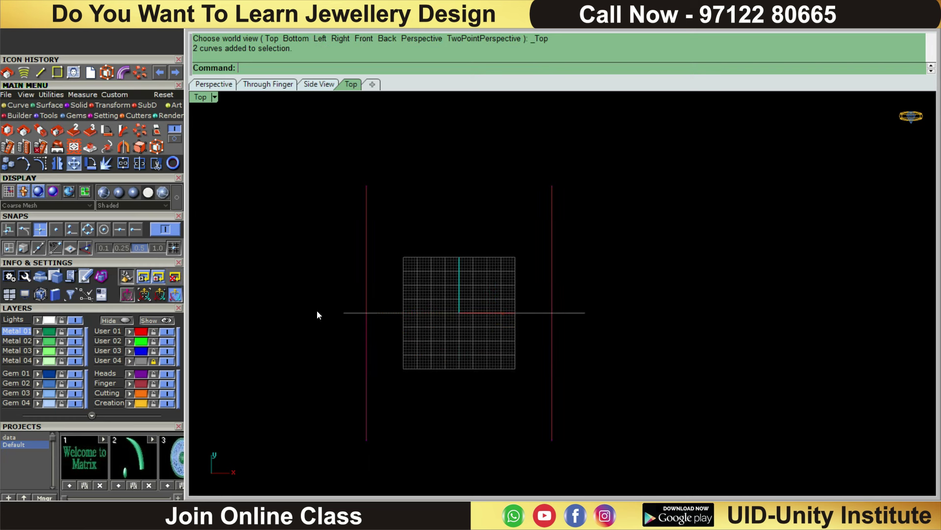
pyautogui.moveTo(293, 427); pyautogui.dragTo(309, 366)
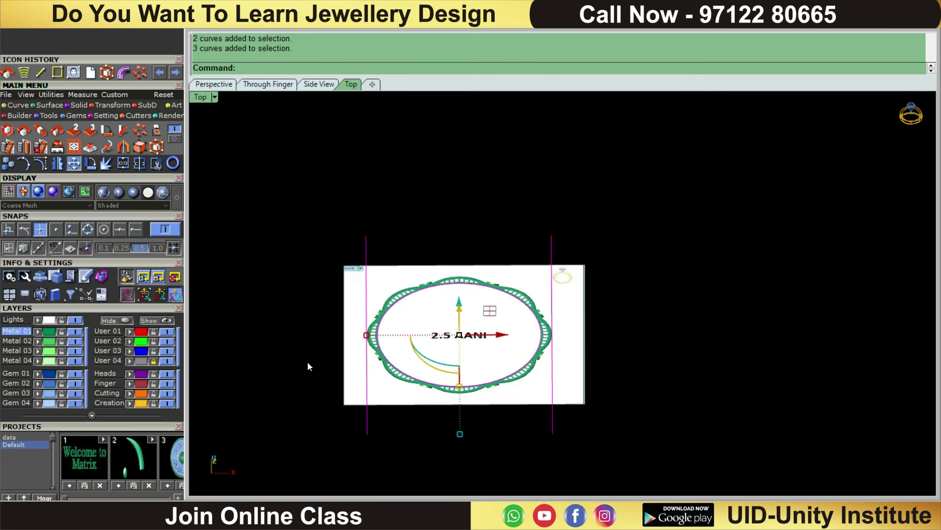
pyautogui.press('Escape')
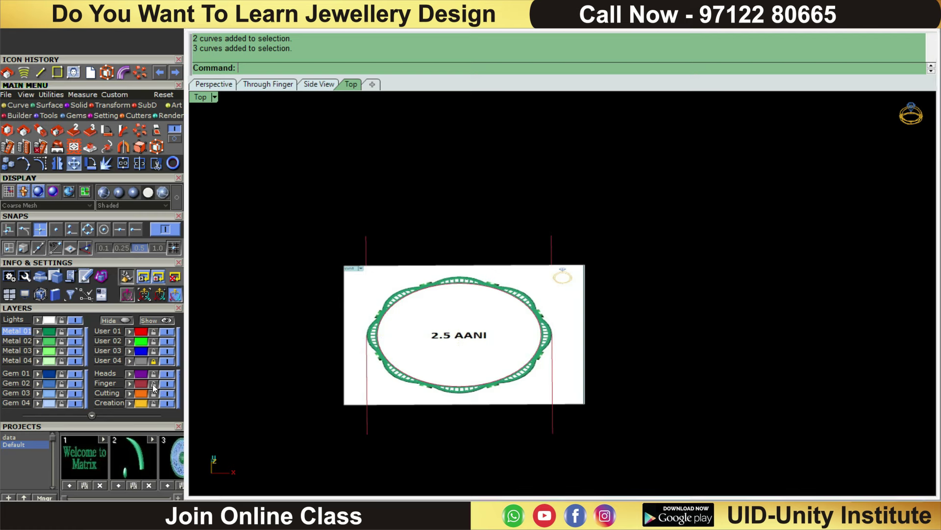
pyautogui.click(153, 383)
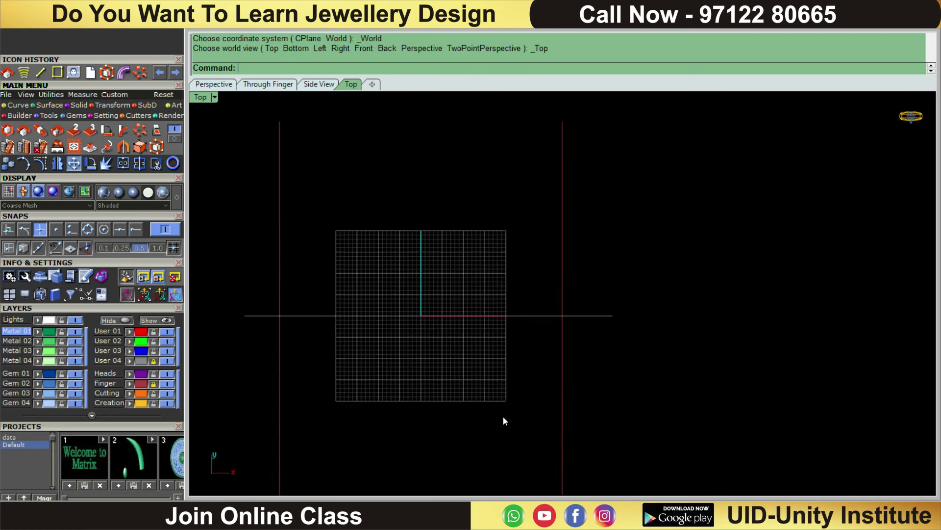
# Step: Place a picture frame with image 03 in the Top view, first corner at origin 0
pyautogui.click(25, 95)
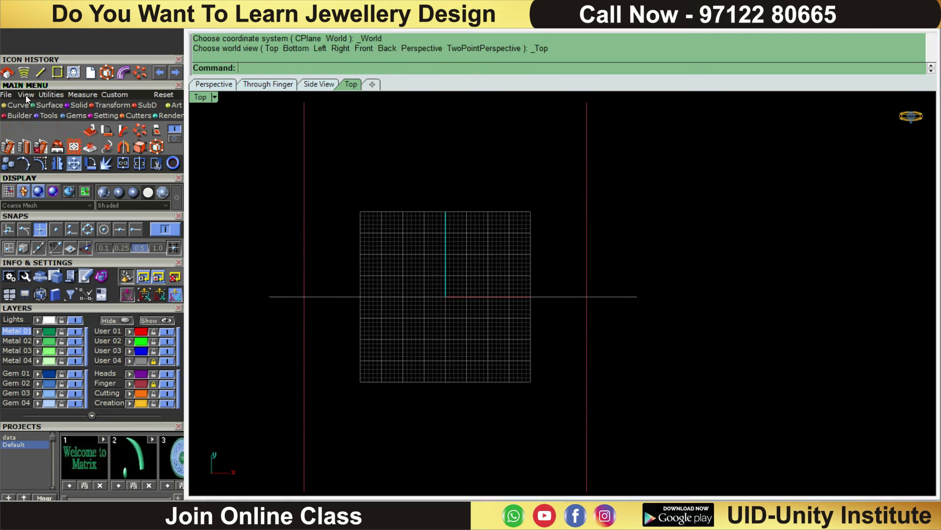
pyautogui.click(8, 130)
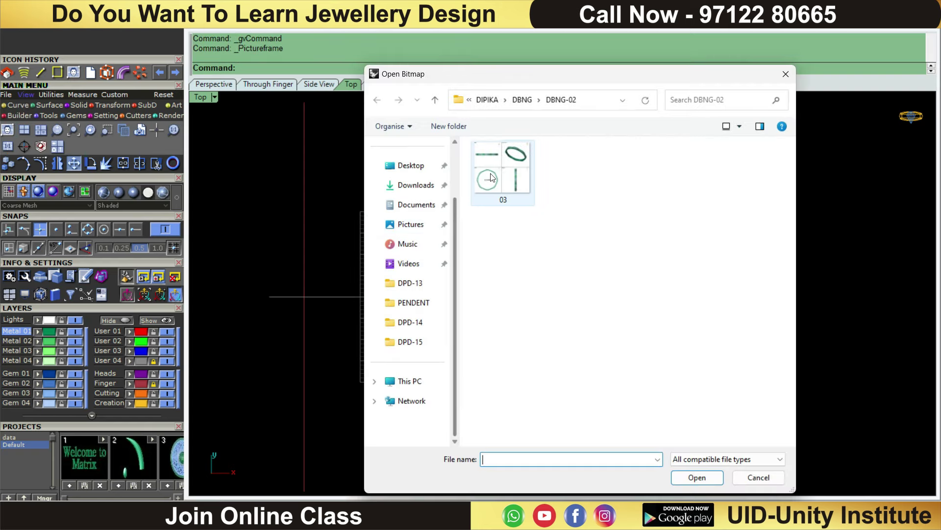
pyautogui.click(503, 172)
pyautogui.click(718, 477)
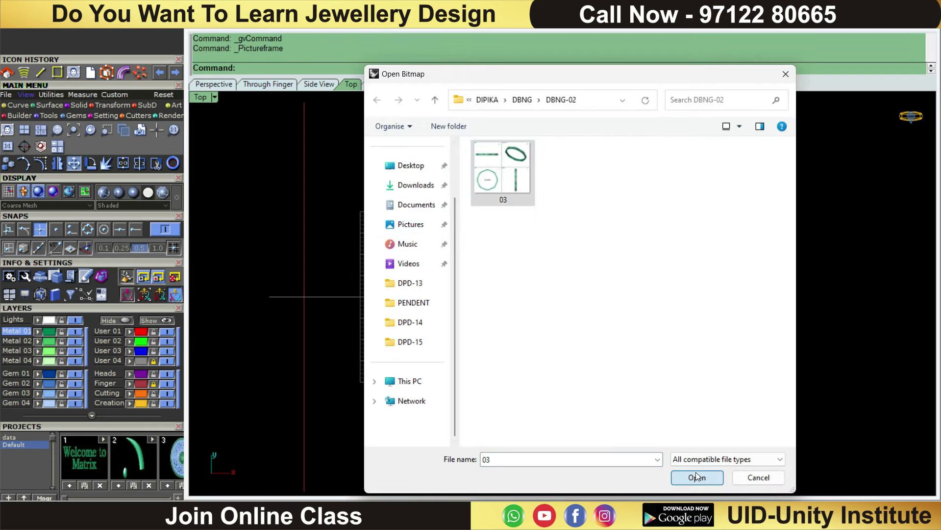
pyautogui.write('0')
pyautogui.press('Return')
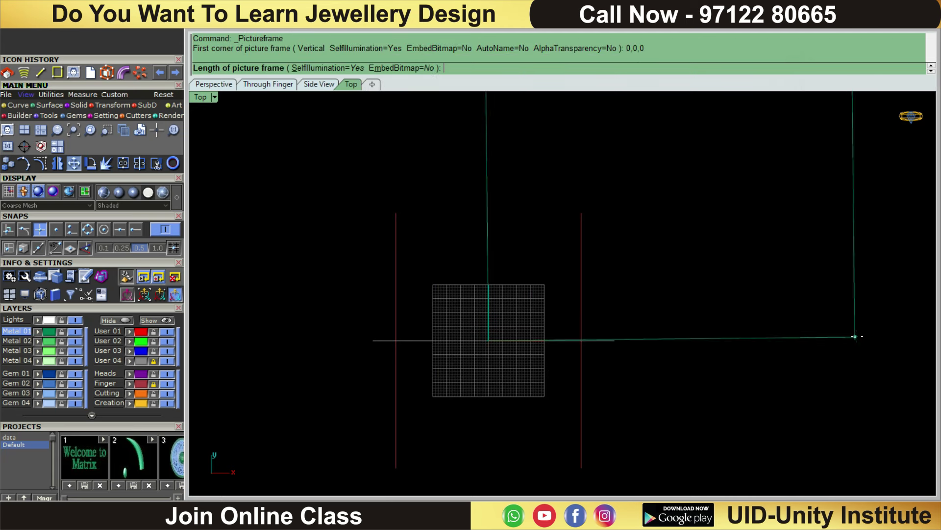
pyautogui.click(860, 340)
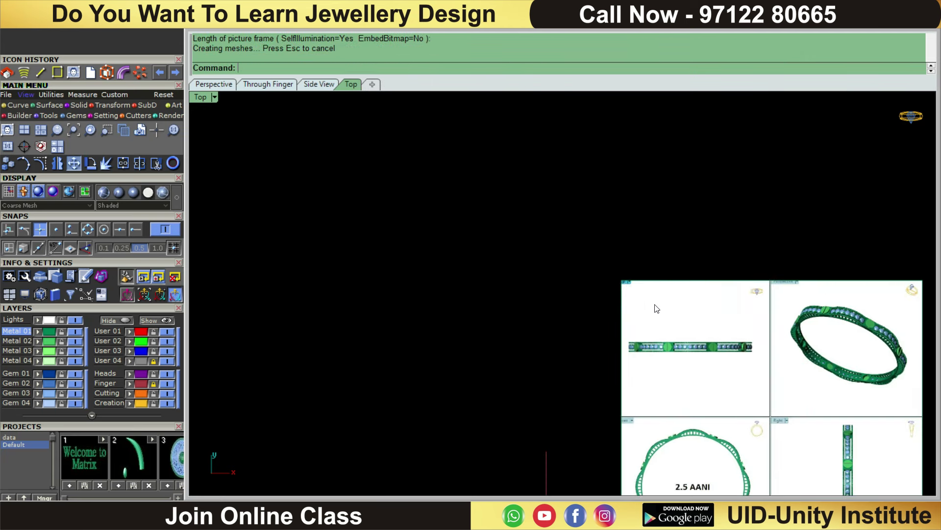
pyautogui.click(57, 73)
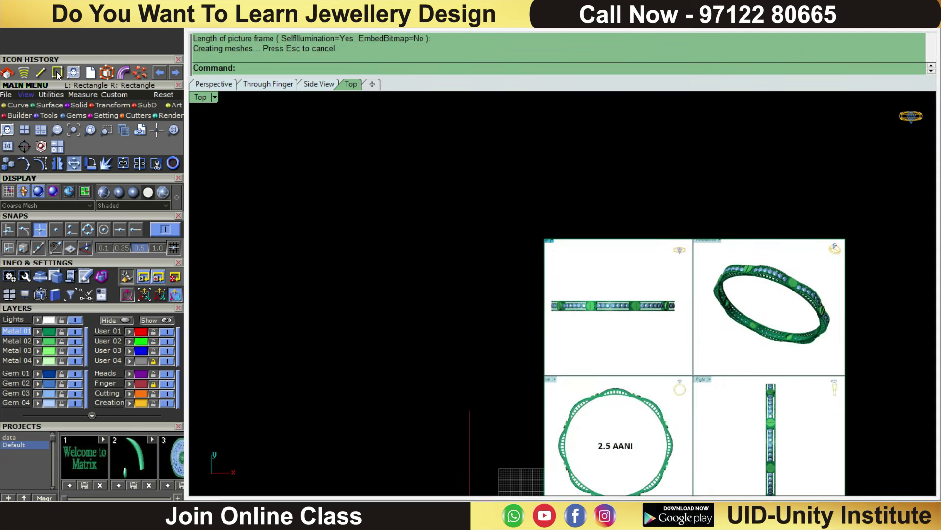
# Step: Draw a rectangle around the picture's top-view strip and select it with the picture
pyautogui.scroll(3, 557, 282)
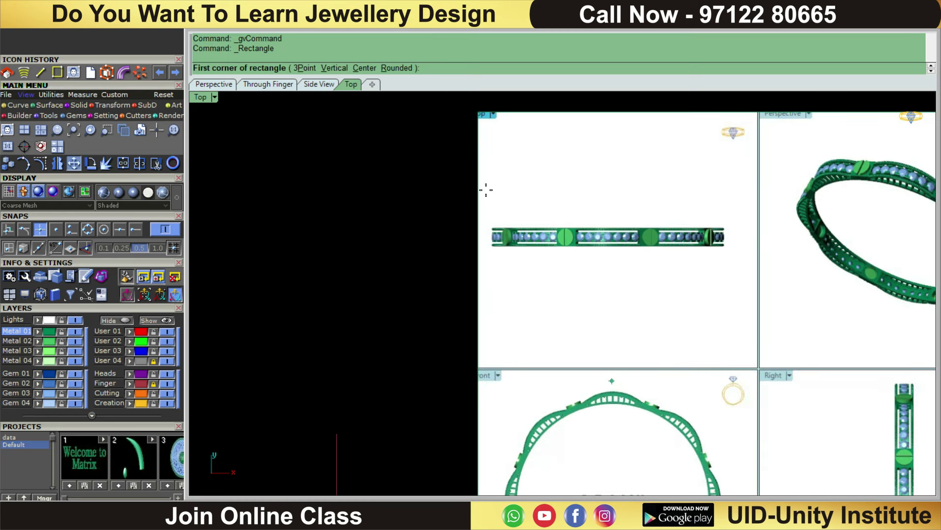
pyautogui.scroll(3, 604, 354)
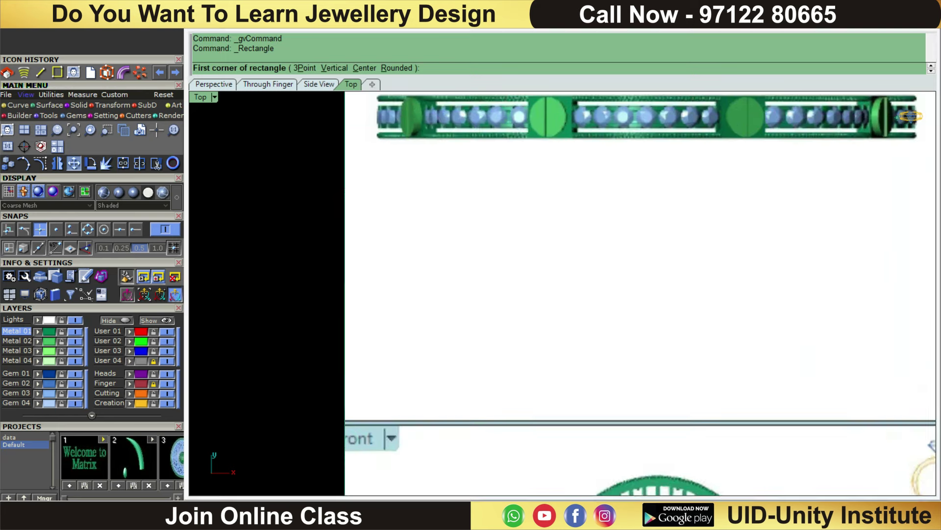
pyautogui.scroll(-3, 331, 481)
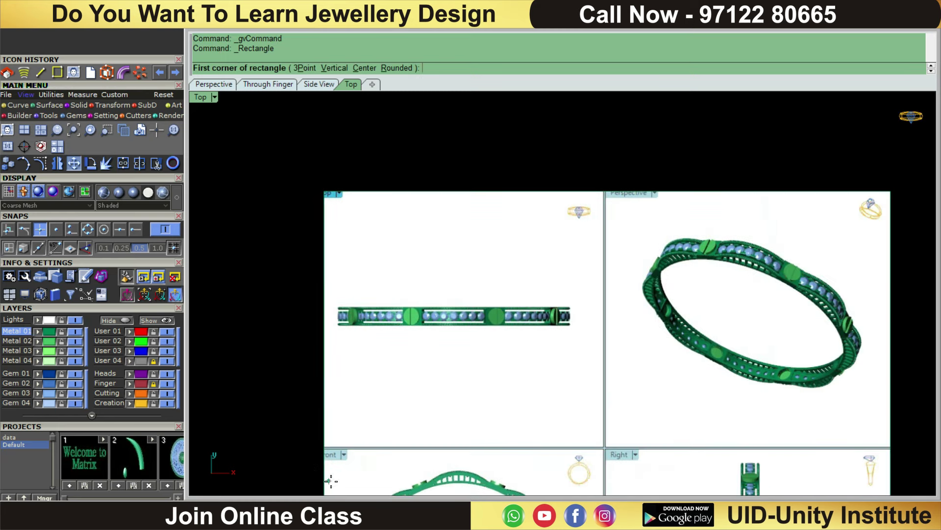
pyautogui.click(332, 269)
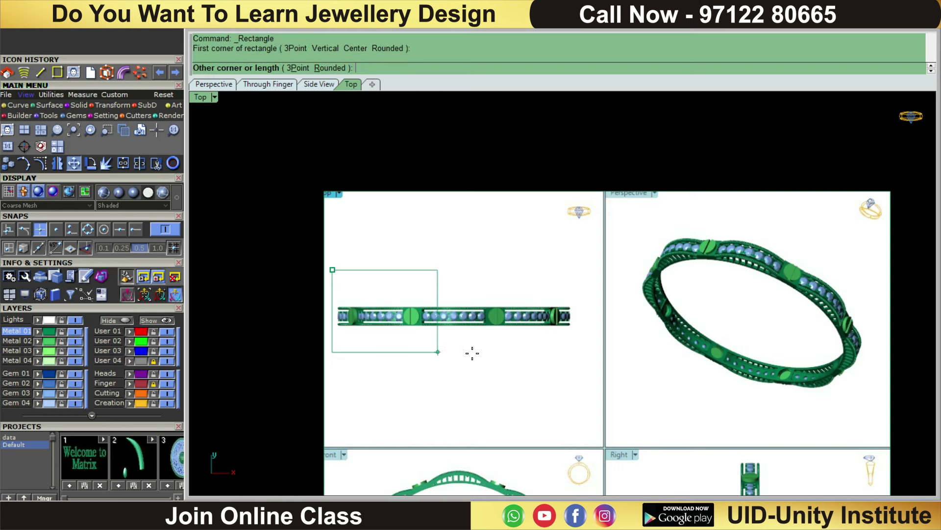
pyautogui.click(581, 362)
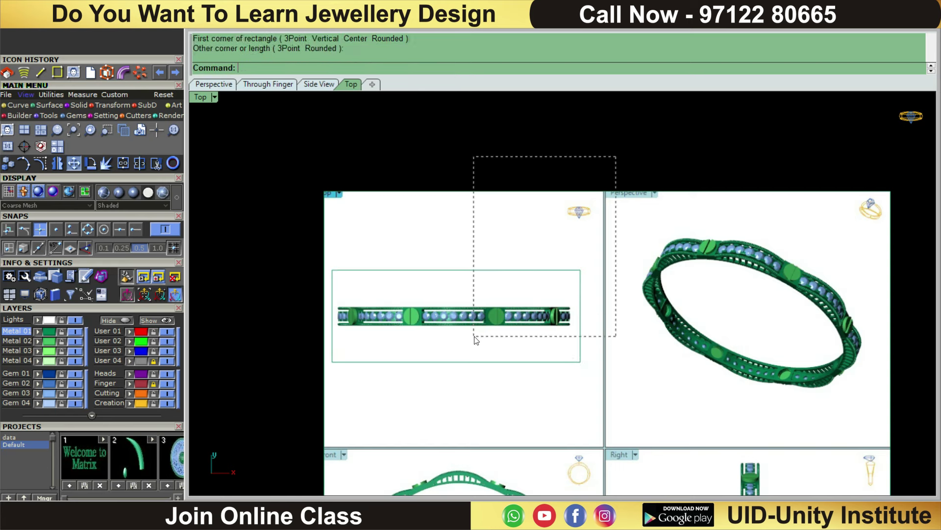
pyautogui.moveTo(475, 338); pyautogui.dragTo(475, 337)
# Step: Trim the picture with the rectangle, keeping the top-view strip
pyautogui.click(156, 163)
pyautogui.click(511, 270)
pyautogui.press('Return')
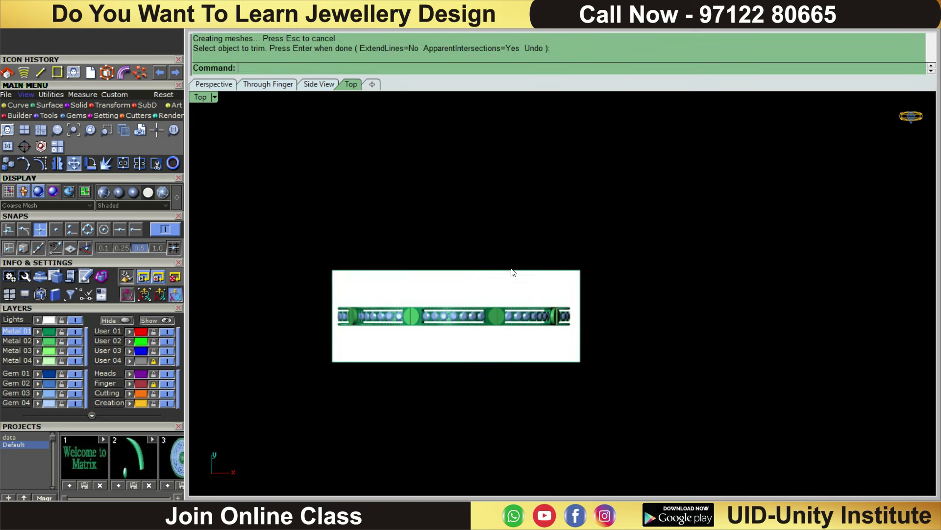
pyautogui.click(514, 271)
pyautogui.click(550, 301)
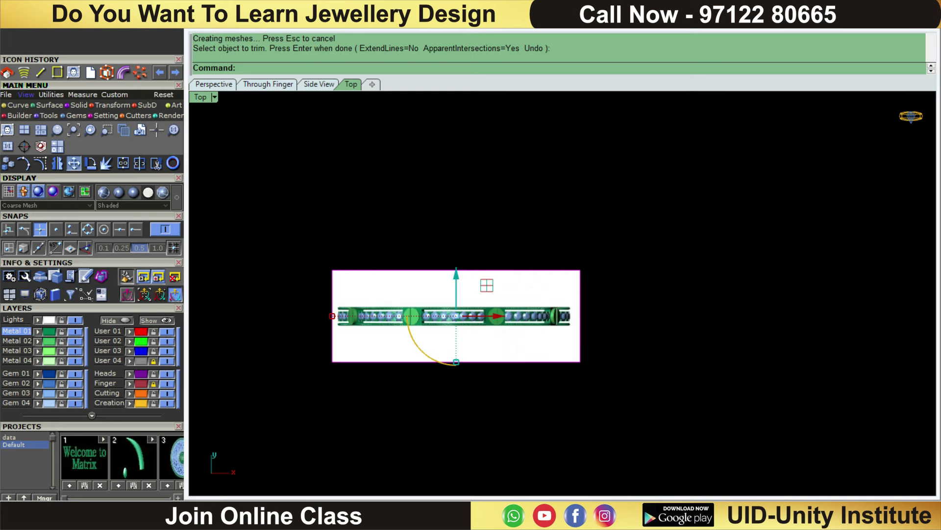
# Step: Delete the leftover object and select the trimmed picture surface
pyautogui.scroll(-3, 468, 346)
pyautogui.scroll(4, 598, 300)
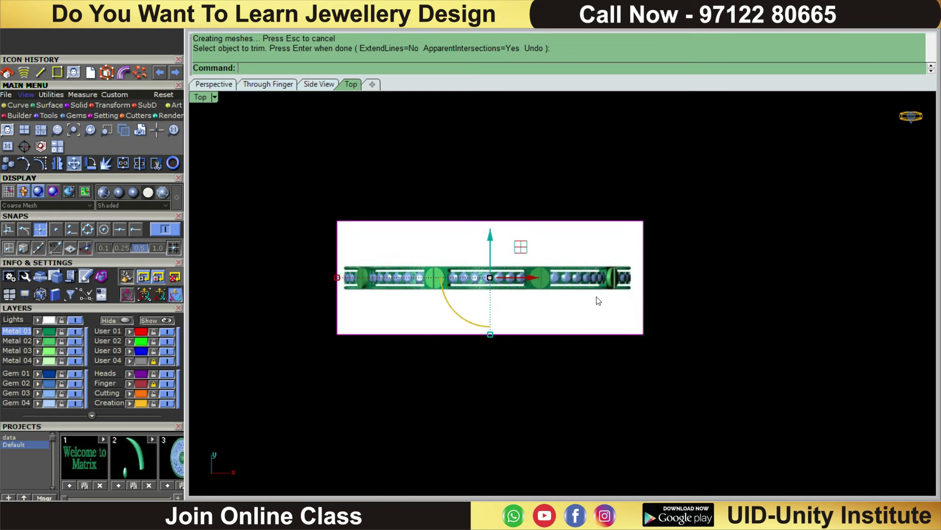
pyautogui.press('Delete')
pyautogui.scroll(2, 555, 261)
pyautogui.click(480, 304)
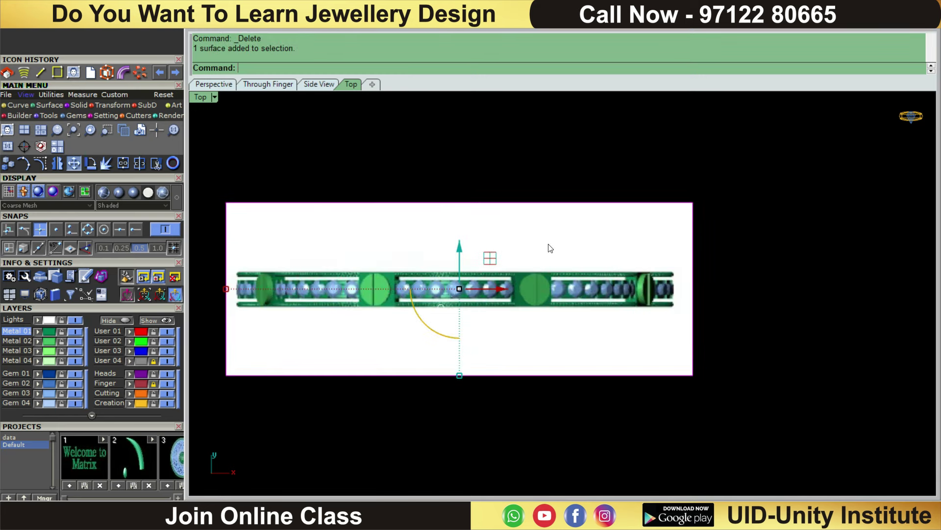
pyautogui.scroll(2, 456, 295)
pyautogui.scroll(2, 455, 320)
pyautogui.scroll(2, 473, 322)
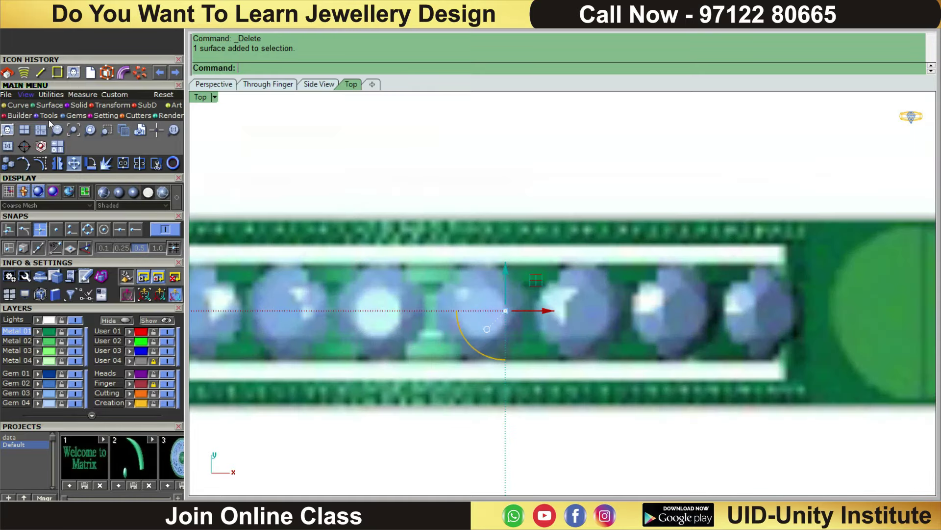
# Step: Move the trimmed picture so a stone's centre sits at origin 0,0,0
pyautogui.click(73, 164)
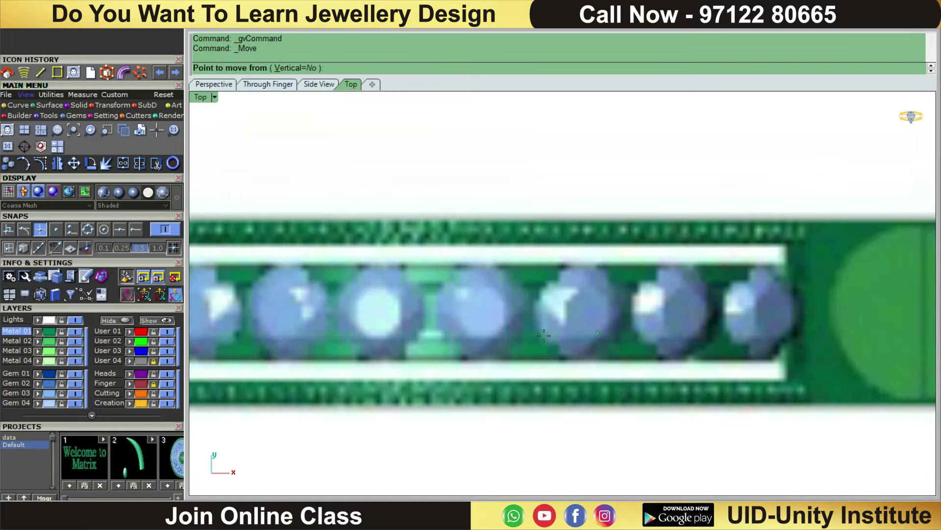
pyautogui.scroll(2, 583, 326)
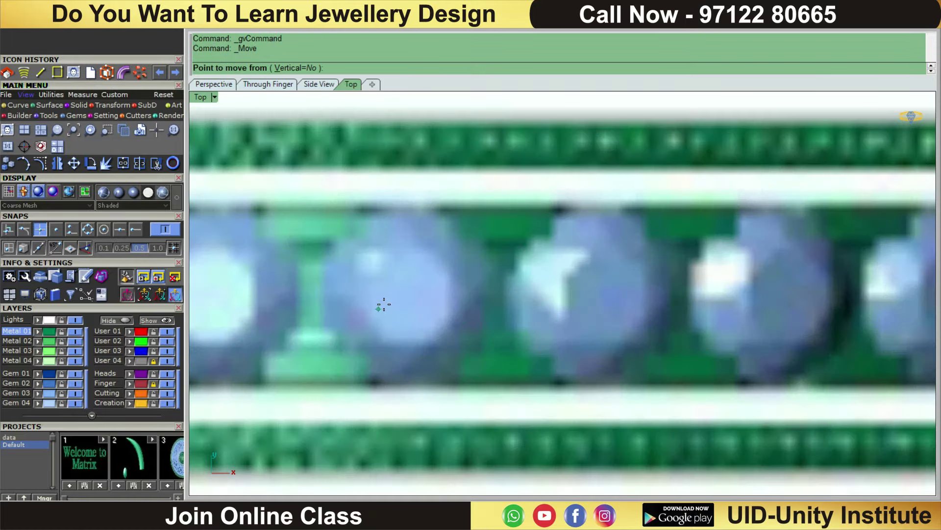
pyautogui.click(407, 290)
pyautogui.scroll(-2, 409, 289)
pyautogui.scroll(-2, 409, 288)
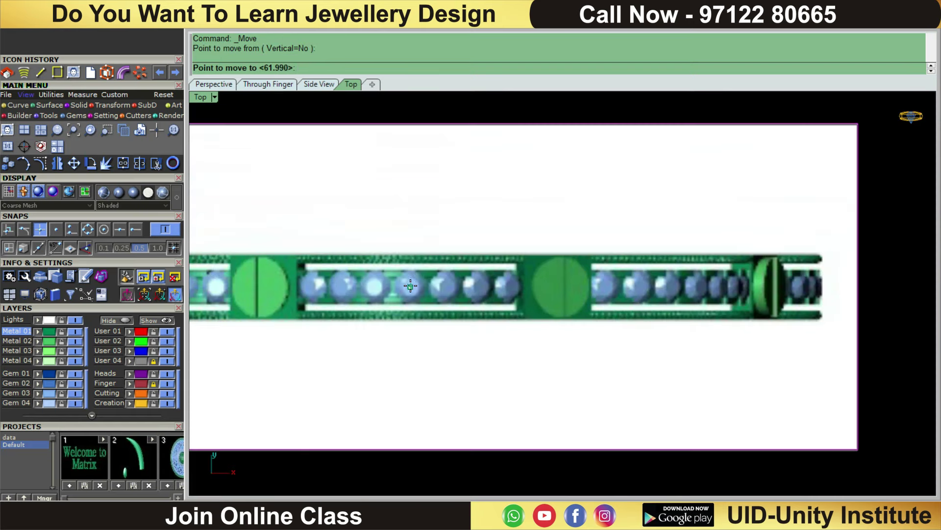
pyautogui.scroll(-2, 411, 288)
pyautogui.write('0,0,0')
pyautogui.press('Return')
pyautogui.scroll(-3, 487, 208)
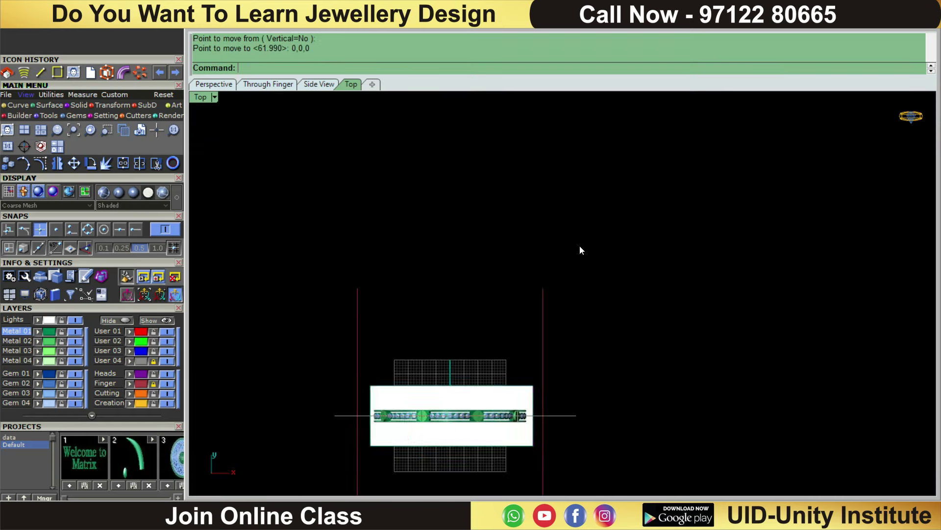
pyautogui.scroll(2, 580, 250)
# Step: Start a 2D scale of the picture about origin 0,0,0
pyautogui.click(475, 423)
pyautogui.scroll(2, 473, 370)
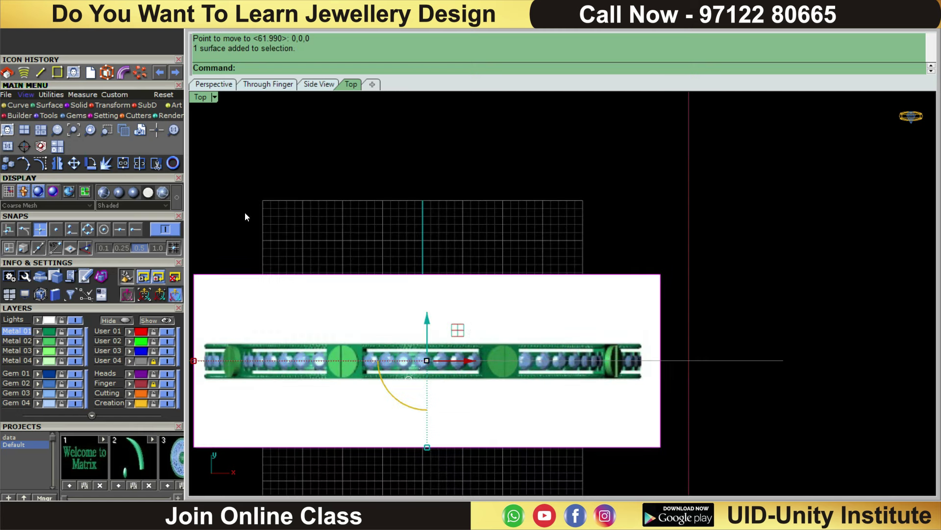
pyautogui.click(97, 105)
pyautogui.click(24, 130)
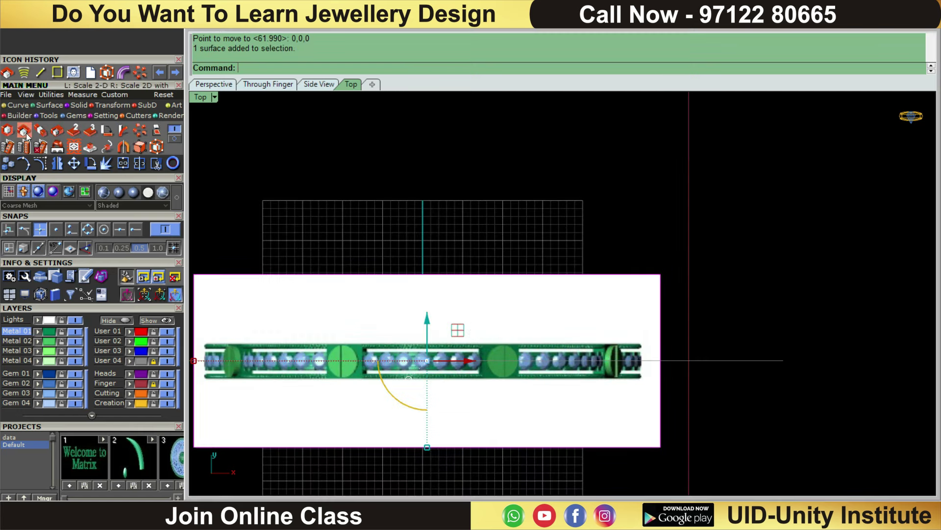
pyautogui.write('0,0,0')
pyautogui.press('Return')
pyautogui.scroll(2, 687, 399)
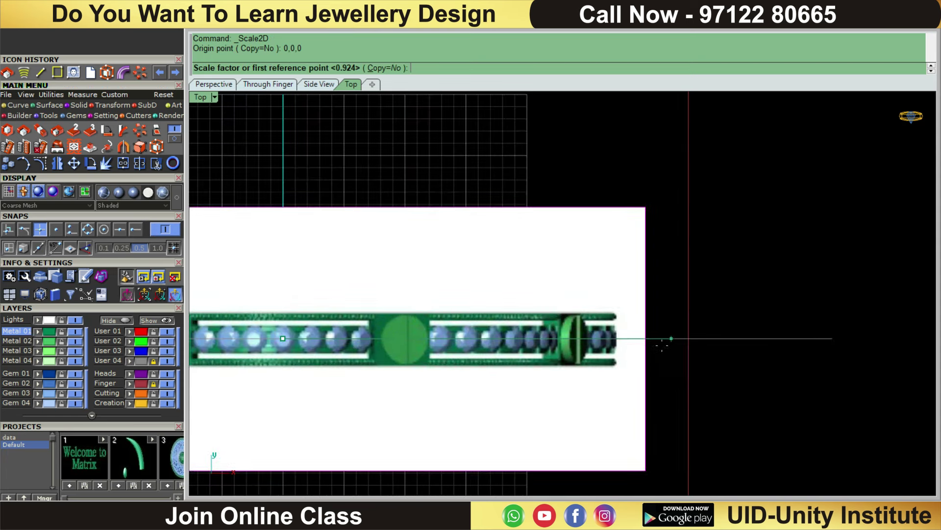
# Step: Set two reference points, with snapping off, to rescale the picture between the guides
pyautogui.click(618, 339)
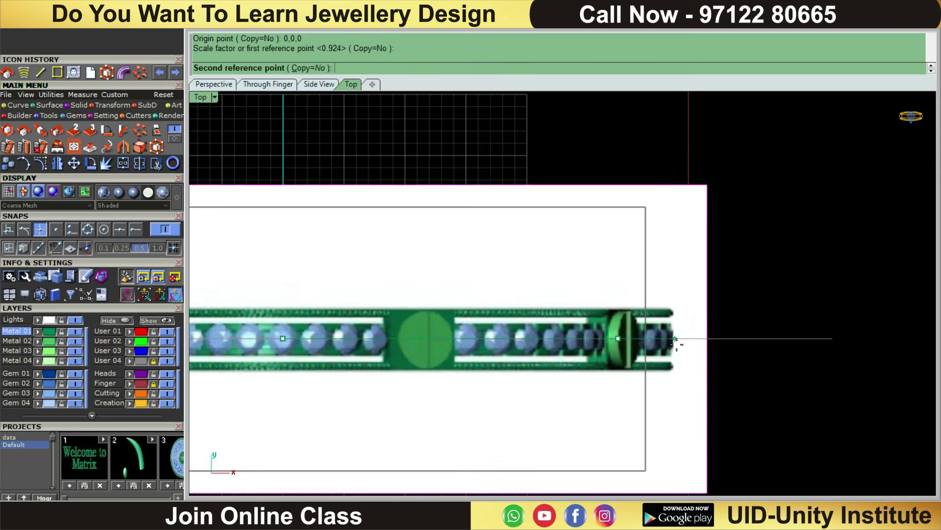
pyautogui.scroll(1, 686, 344)
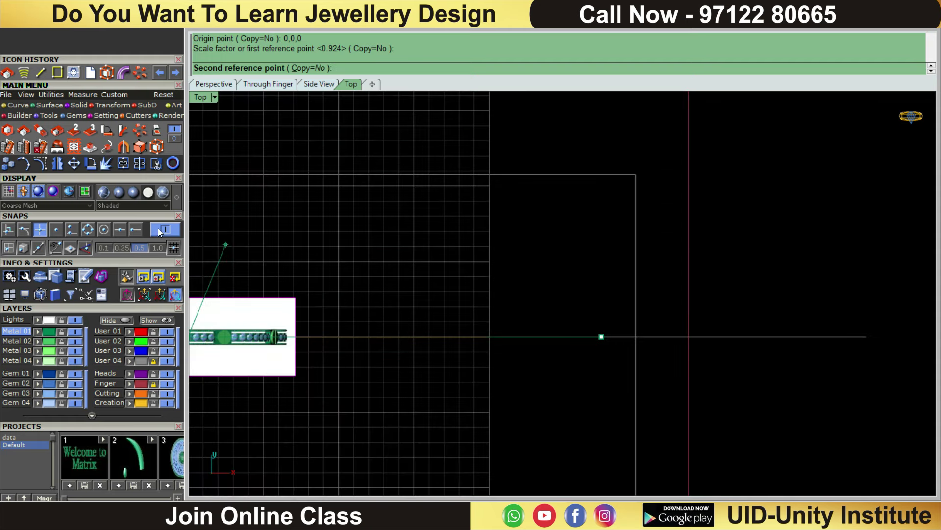
pyautogui.click(164, 229)
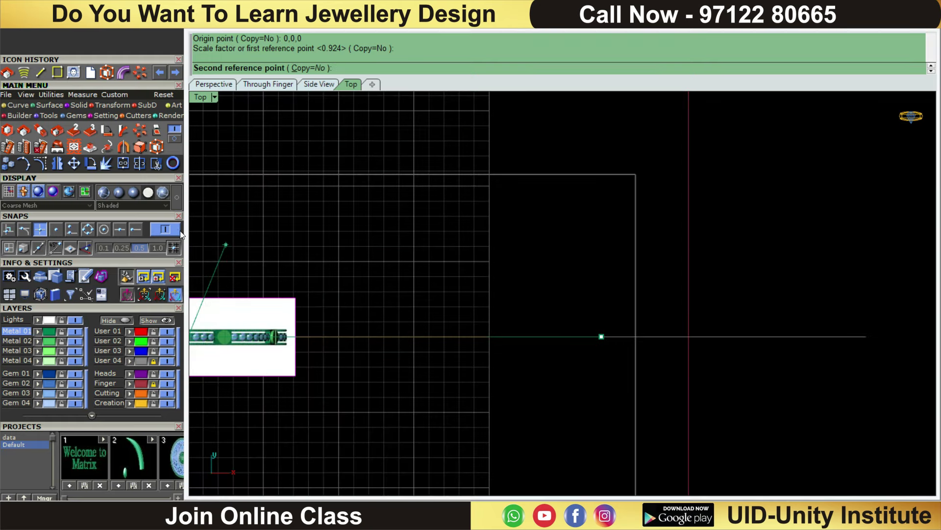
pyautogui.click(638, 377)
pyautogui.scroll(-5, 640, 375)
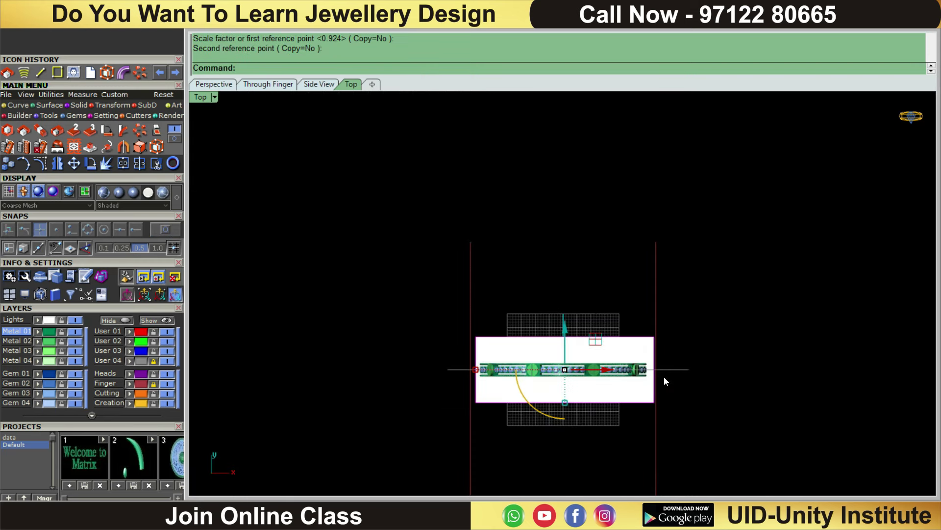
pyautogui.scroll(2, 617, 361)
pyautogui.click(617, 362)
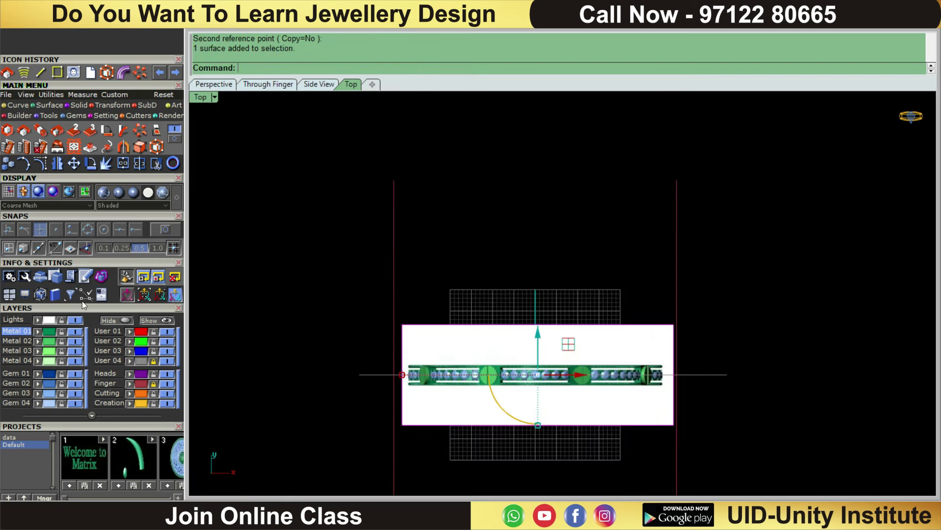
# Step: Switch to Front view and select the inner ring curve
pyautogui.press('Escape')
pyautogui.scroll(-1, 405, 284)
pyautogui.hotkey('ctrl', 'F2')
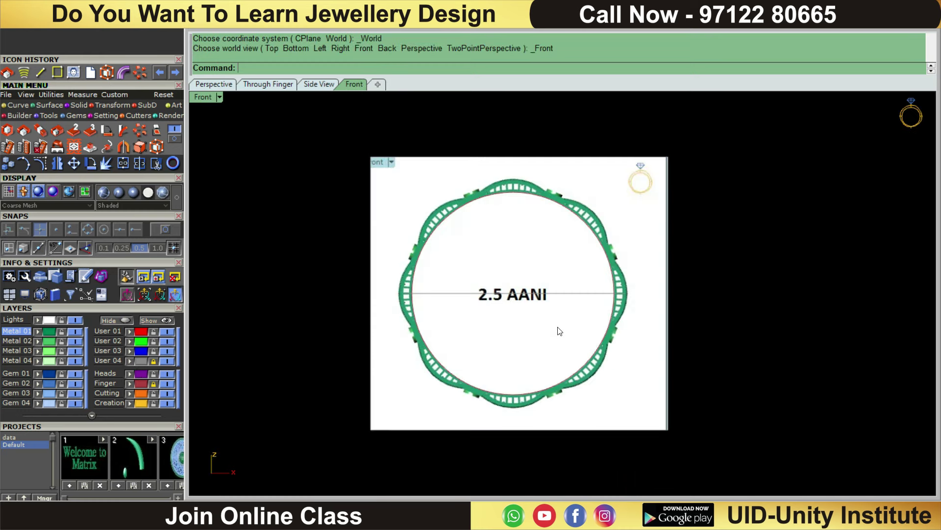
pyautogui.scroll(3, 612, 299)
pyautogui.moveTo(461, 282); pyautogui.dragTo(503, 223, button='right')
pyautogui.moveTo(358, 211)
pyautogui.mouseDown(button='right')
pyautogui.moveTo(340, 270)
pyautogui.moveTo(364, 223)
pyautogui.mouseUp(button='right')
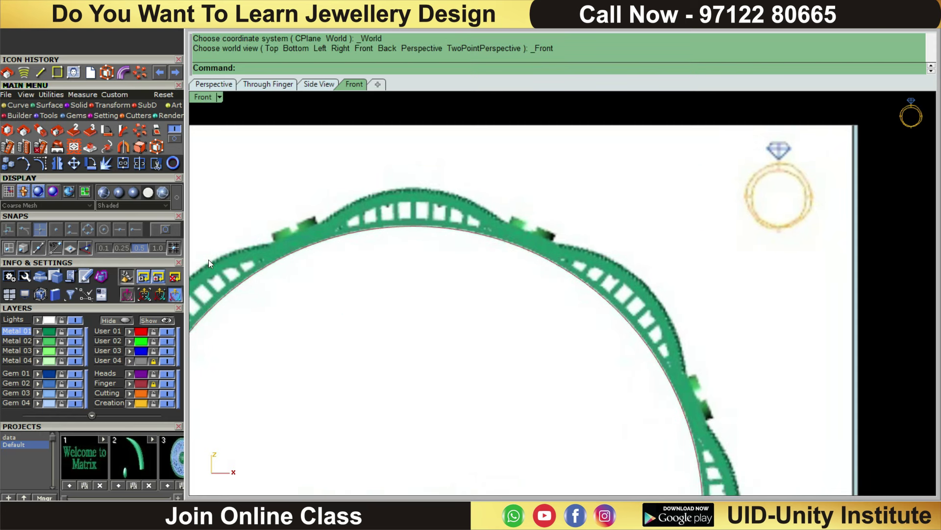
pyautogui.click(406, 231)
pyautogui.moveTo(420, 239); pyautogui.dragTo(420, 266, button='right')
# Step: Copy-paste the ring curve and offset the copy 0.8 into a closed curve
pyautogui.hotkey('ctrl', 'c')
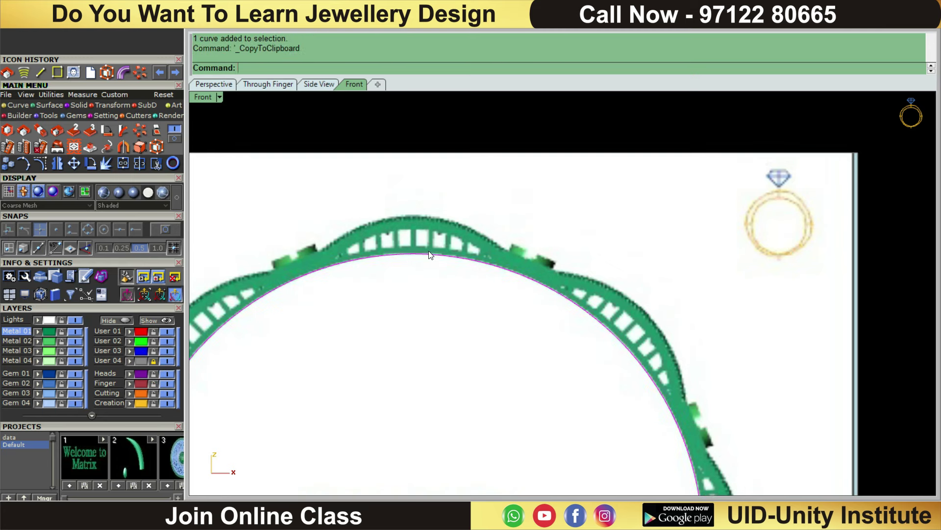
pyautogui.hotkey('ctrl', 'v')
pyautogui.scroll(3, 400, 287)
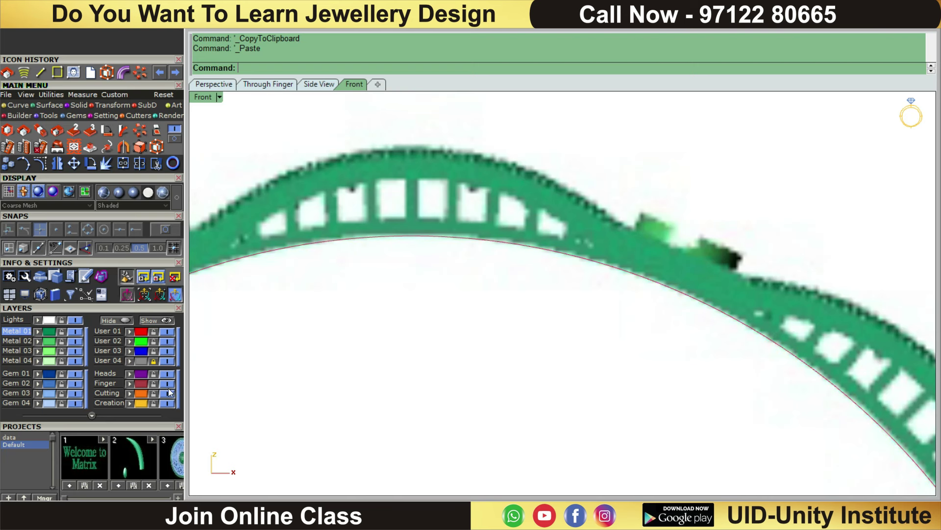
pyautogui.click(406, 238)
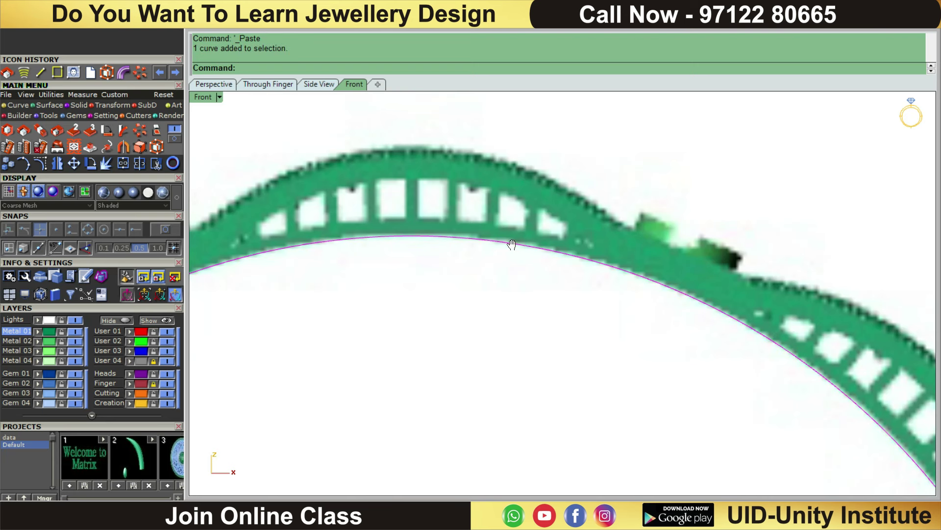
pyautogui.moveTo(512, 244); pyautogui.dragTo(498, 285, button='right')
pyautogui.click(21, 107)
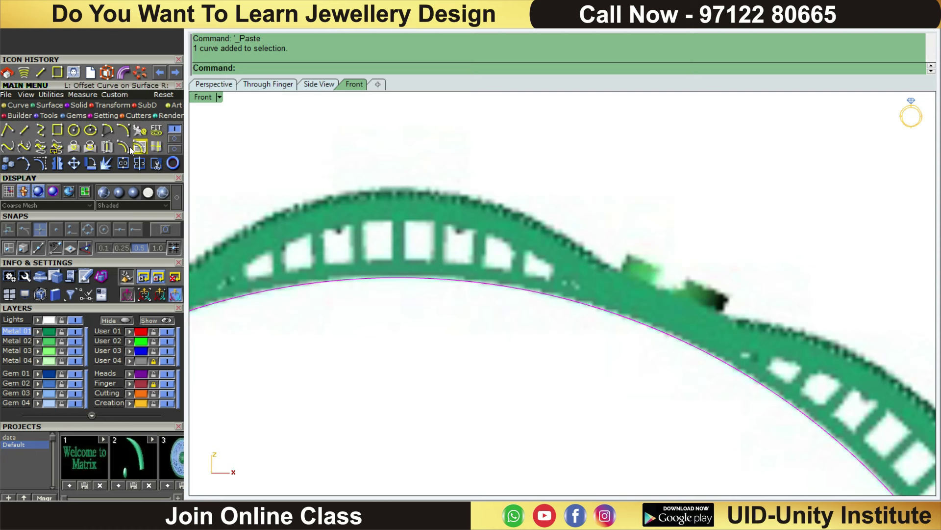
pyautogui.click(131, 150)
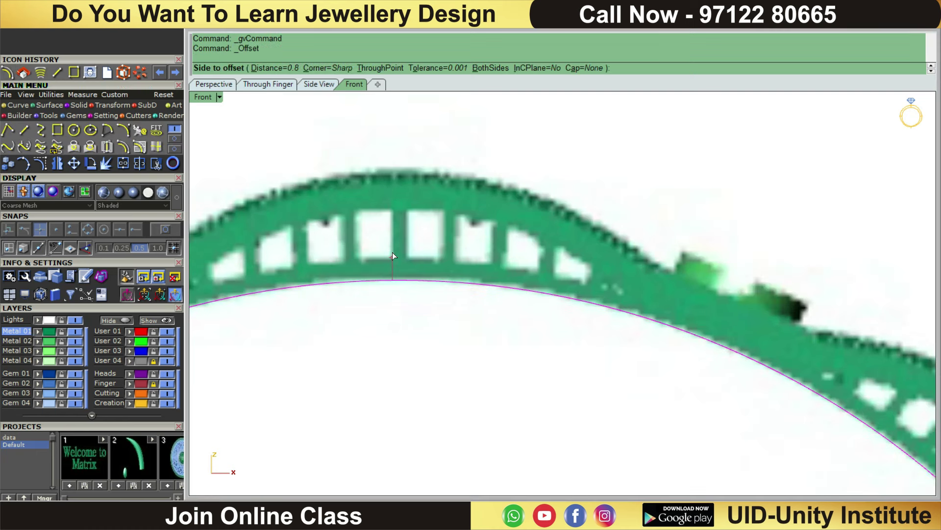
pyautogui.click(392, 253)
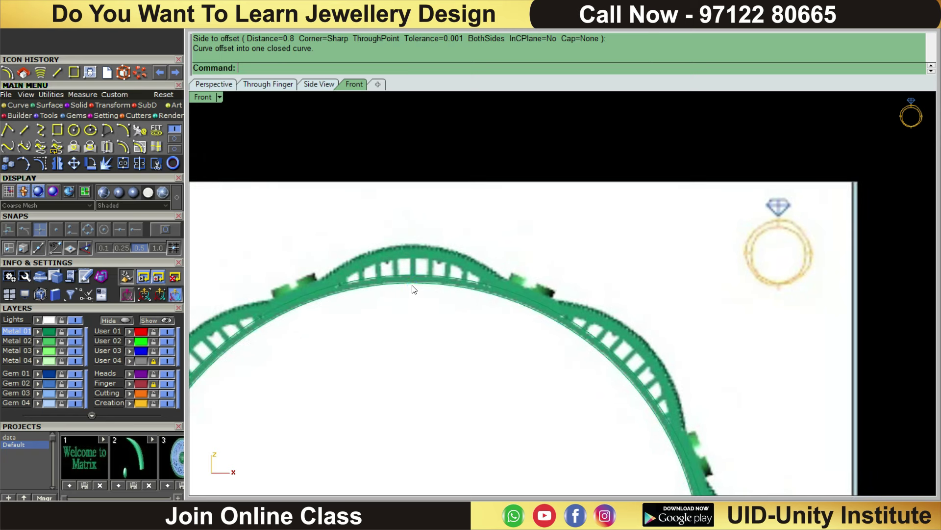
pyautogui.hotkey('ctrl', 's')
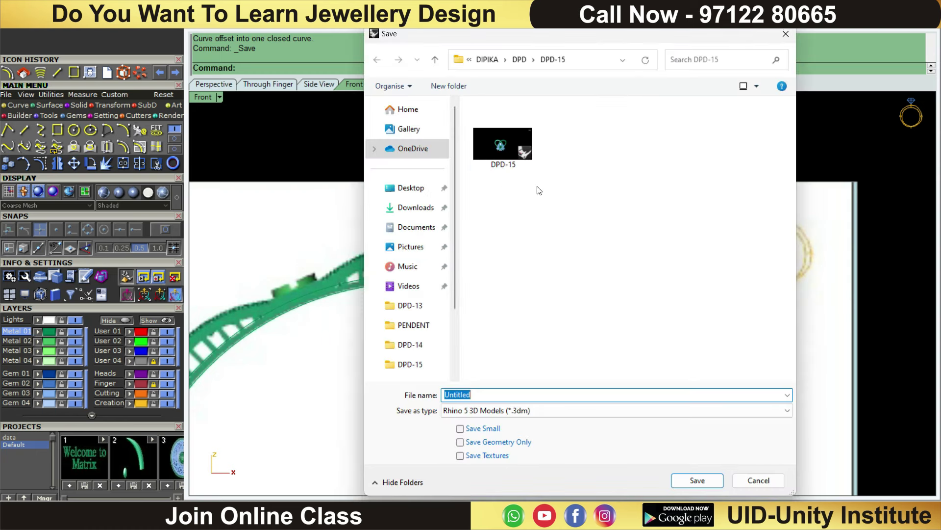
# Step: Save the model as DBNG-02.3dm in the DBNG > DBNG-02 folder
pyautogui.click(488, 58)
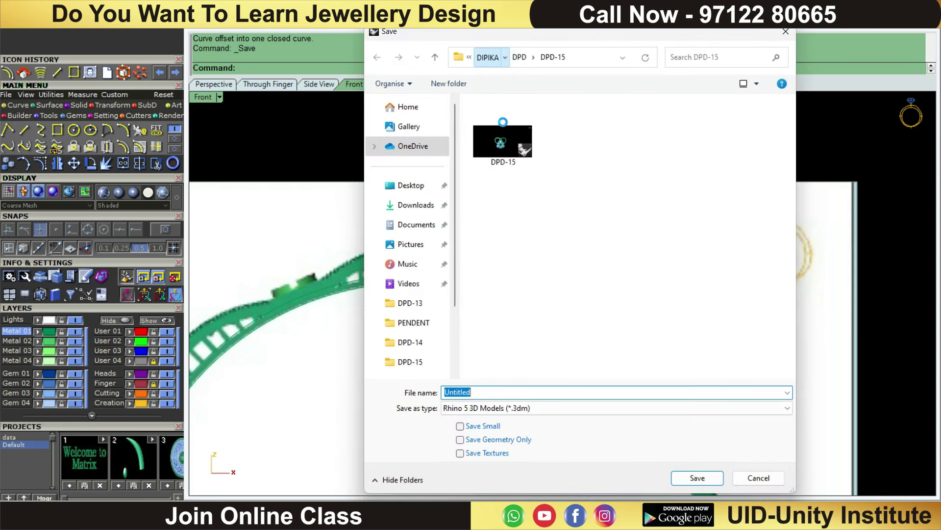
pyautogui.doubleClick(494, 120)
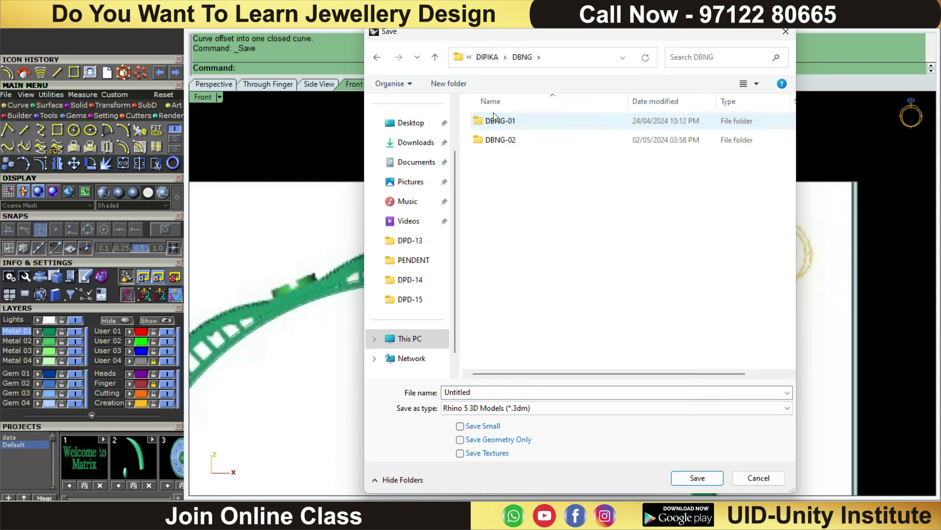
pyautogui.click(510, 142)
pyautogui.doubleClick(510, 142)
pyautogui.doubleClick(484, 392)
pyautogui.write('DBNG-02')
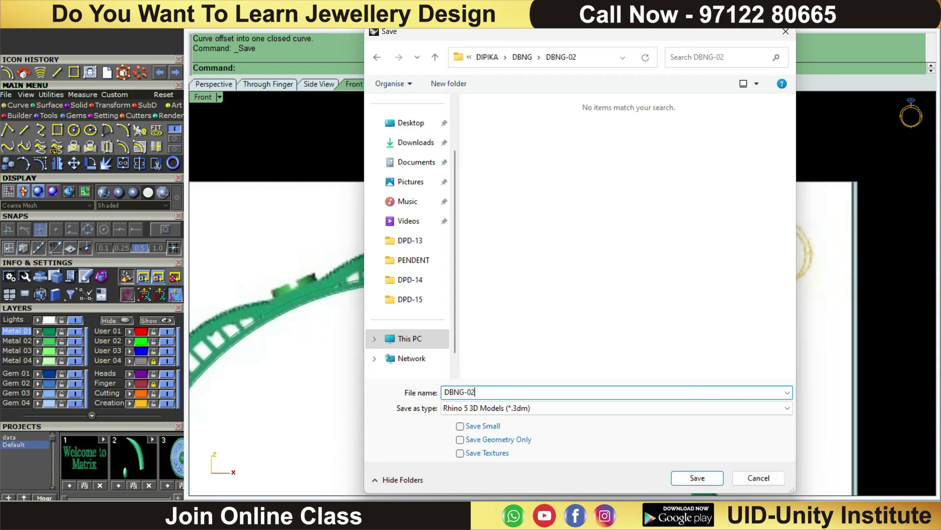
pyautogui.press('Return')
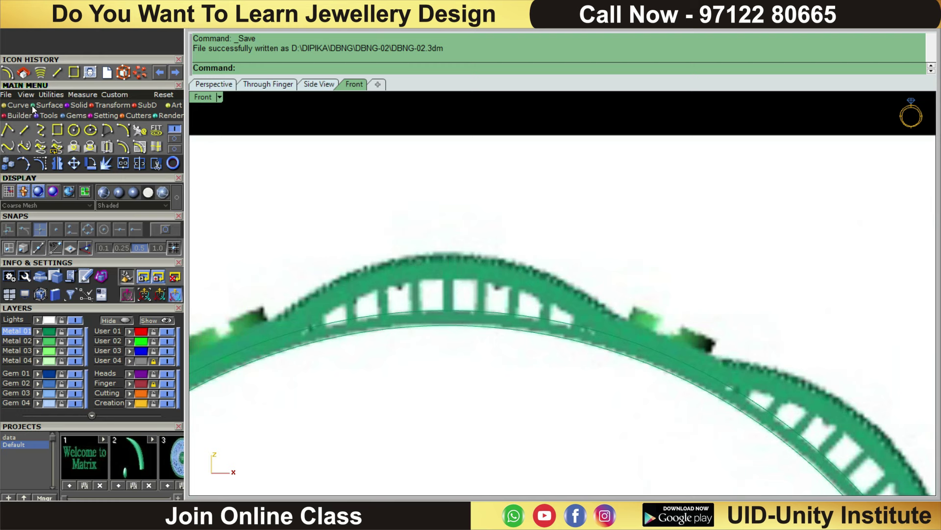
# Step: Draw a start-end-direction arc across the bangle's top scallop, then deselect it
pyautogui.click(124, 131)
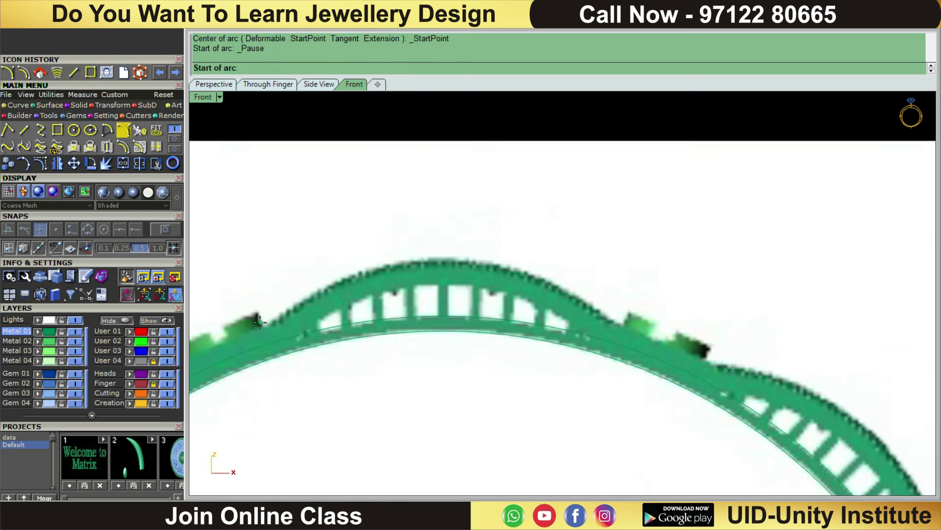
pyautogui.click(284, 346)
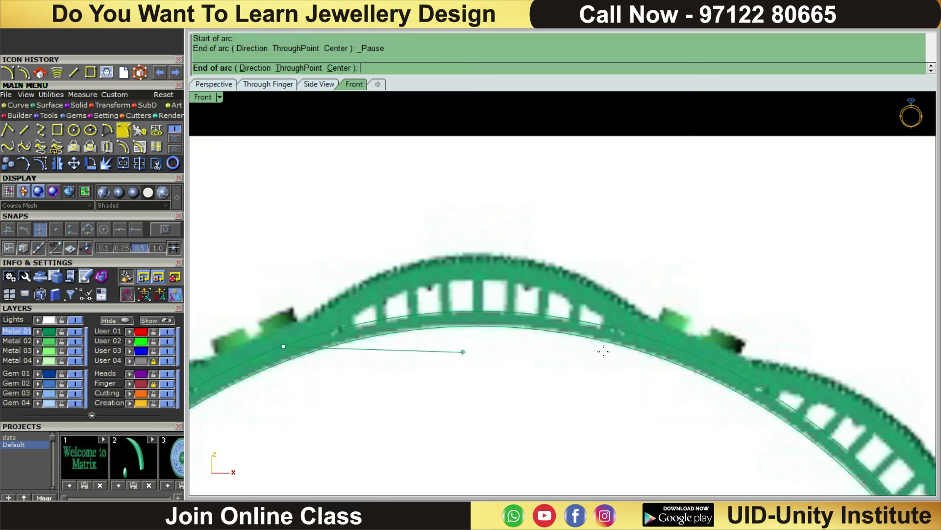
pyautogui.click(674, 346)
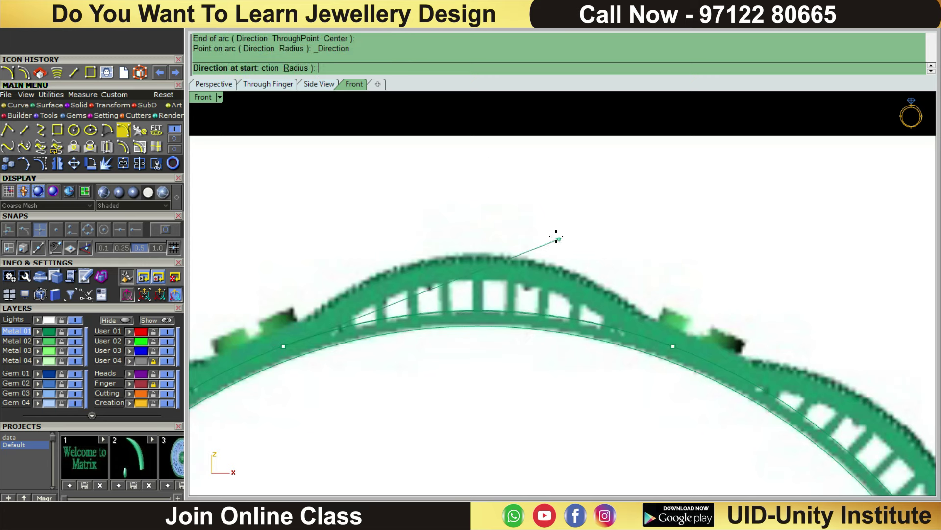
pyautogui.click(460, 156)
pyautogui.click(503, 269)
pyautogui.scroll(-1, 511, 263)
pyautogui.scroll(-2, 527, 254)
pyautogui.click(563, 218)
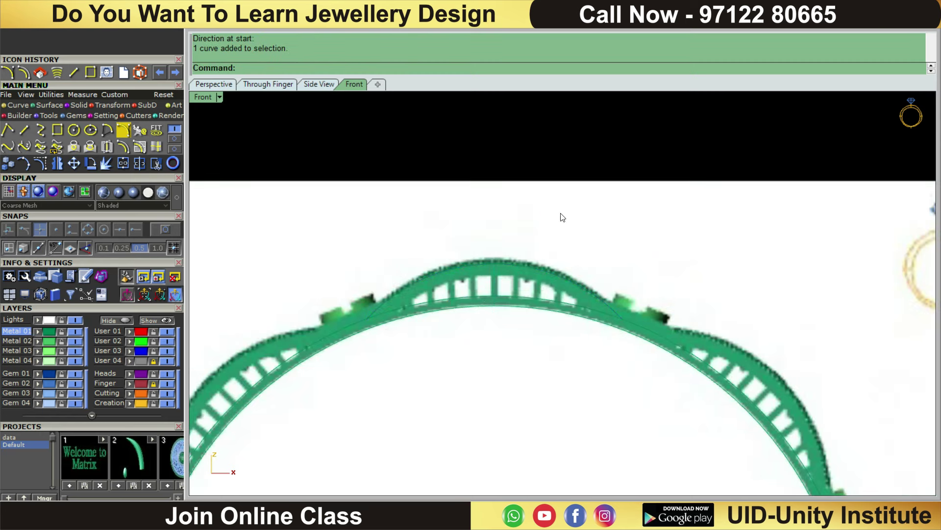
pyautogui.write('li')
pyautogui.press('Return')
# Step: Trim half the arc with a vertical line from origin 0,0,0, then delete the line
pyautogui.write('0,0,0')
pyautogui.press('Return')
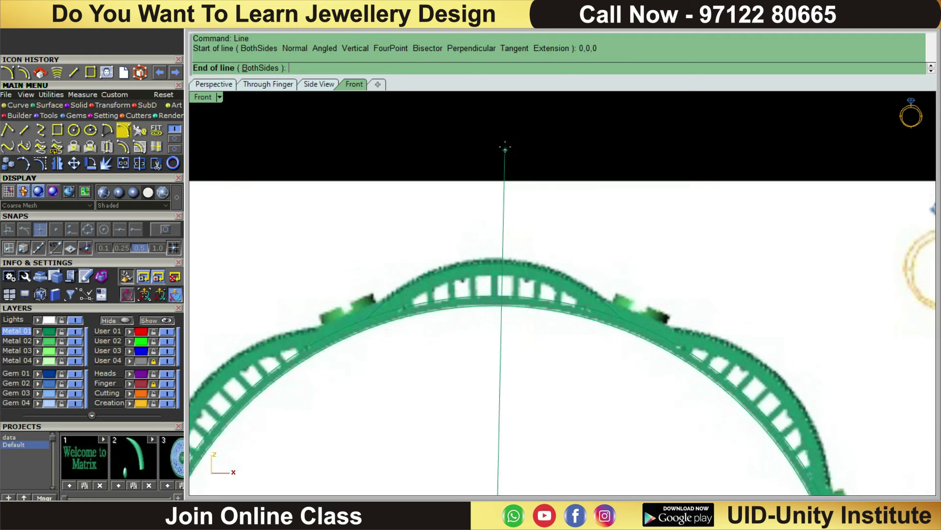
pyautogui.click(494, 145)
pyautogui.click(482, 263)
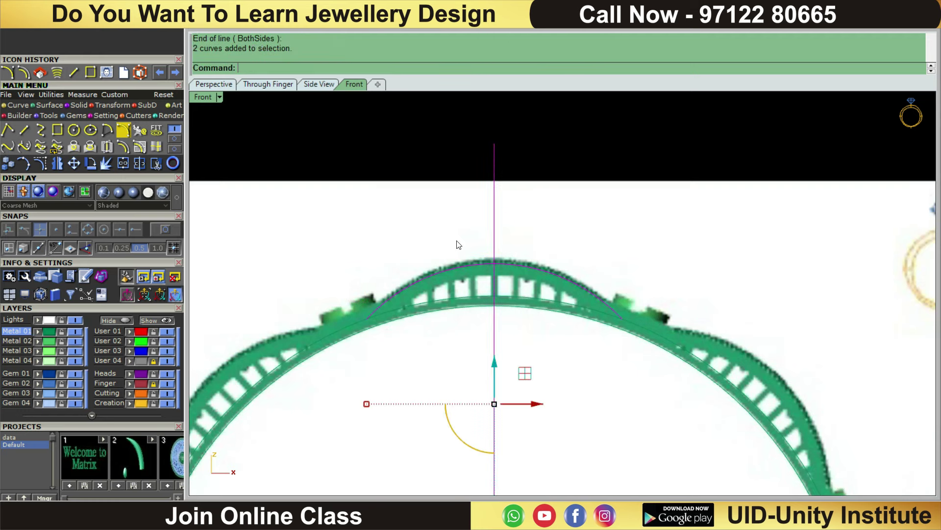
pyautogui.scroll(1, 458, 244)
pyautogui.click(156, 163)
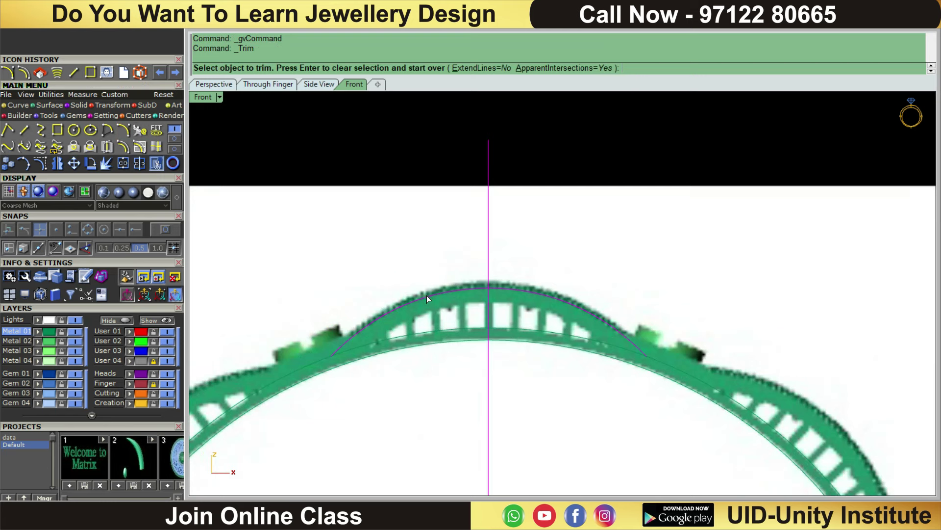
pyautogui.click(427, 295)
pyautogui.press('Return')
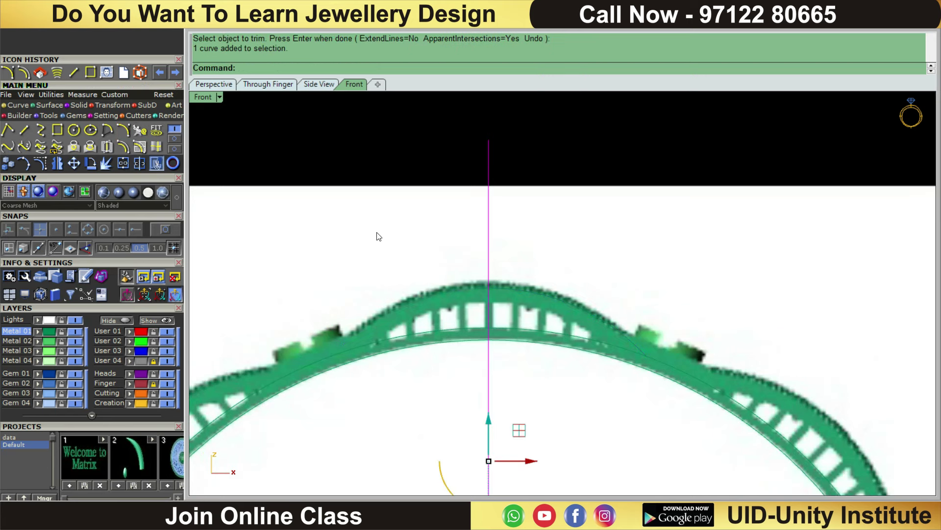
pyautogui.press('Delete')
pyautogui.click(498, 299)
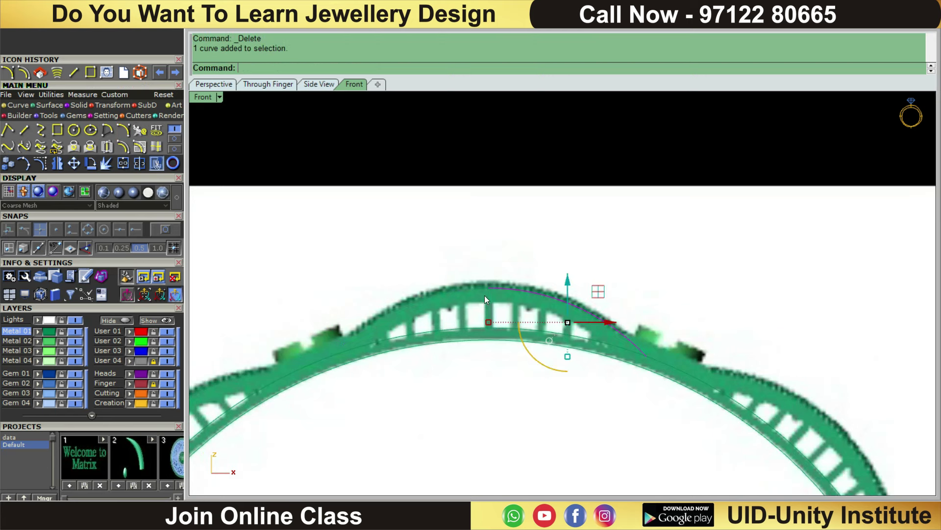
pyautogui.press('Return')
# Step: Join the two arch curves into one open curve
pyautogui.moveTo(541, 248); pyautogui.dragTo(463, 296)
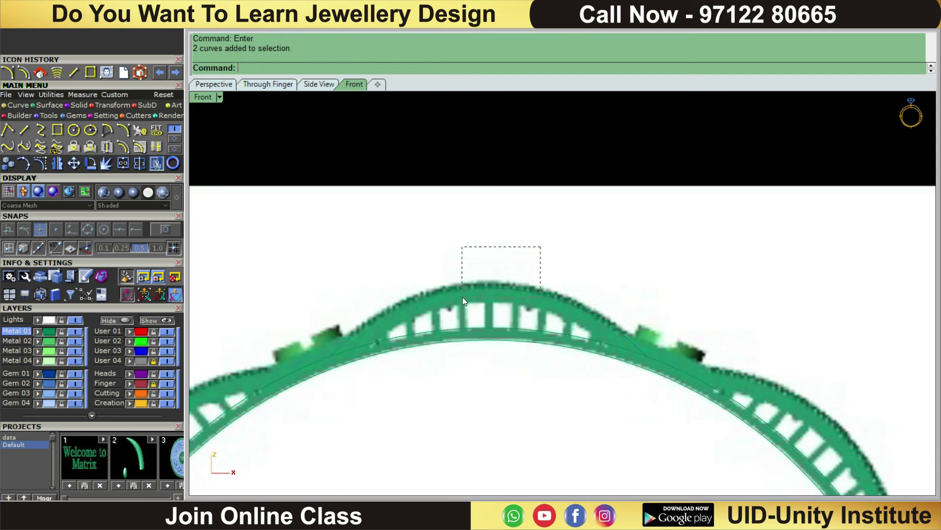
pyautogui.scroll(3, 475, 290)
pyautogui.click(124, 163)
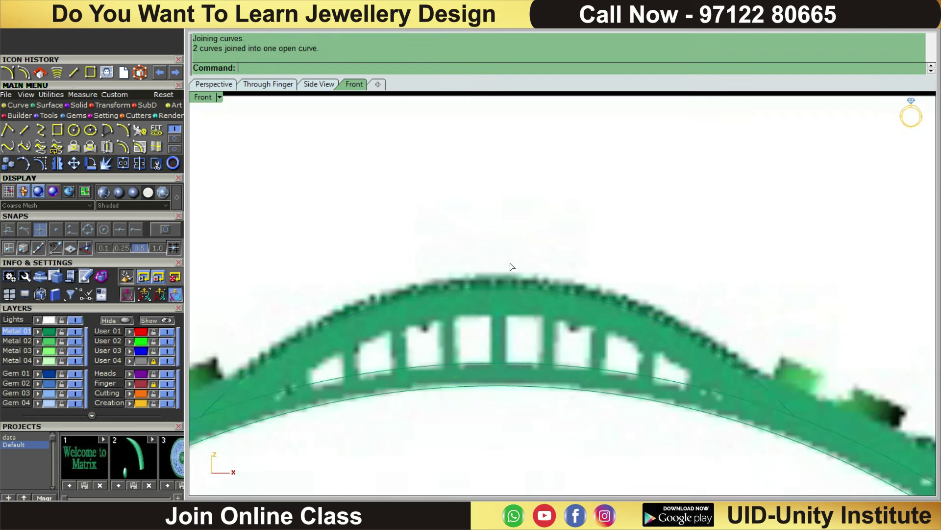
pyautogui.scroll(3, 510, 263)
pyautogui.scroll(-2, 514, 261)
# Step: Remove the control point at the arch crown with control points shown
pyautogui.press('F10')
pyautogui.click(490, 288)
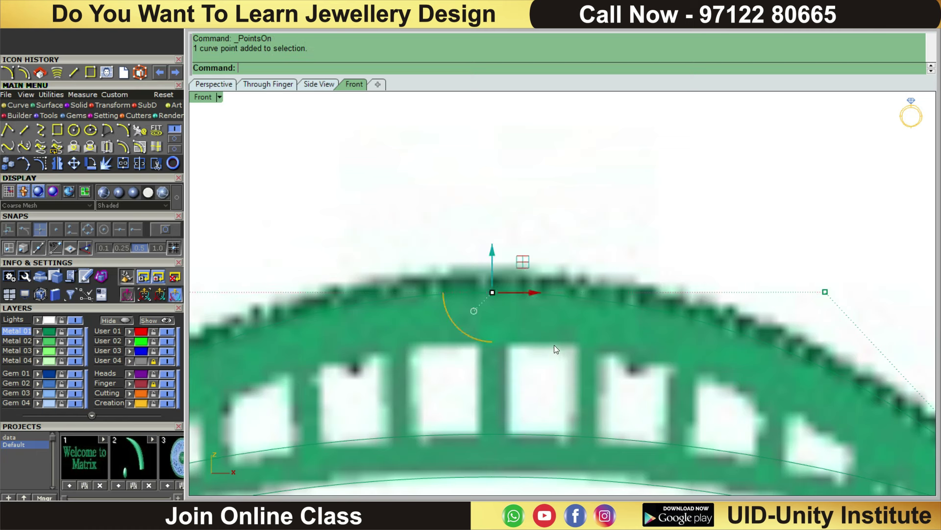
pyautogui.scroll(-2, 546, 334)
pyautogui.press('Delete')
pyautogui.press('Escape')
pyautogui.moveTo(507, 331); pyautogui.dragTo(507, 332)
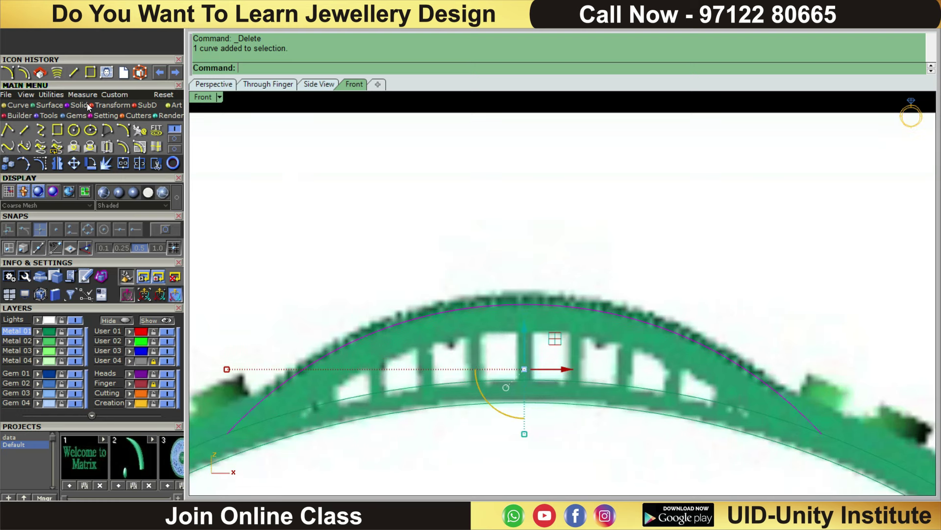
# Step: Offset the arch curve 0.9 above itself, redoing the earlier 0.8 attempt
pyautogui.click(123, 146)
pyautogui.click(522, 344)
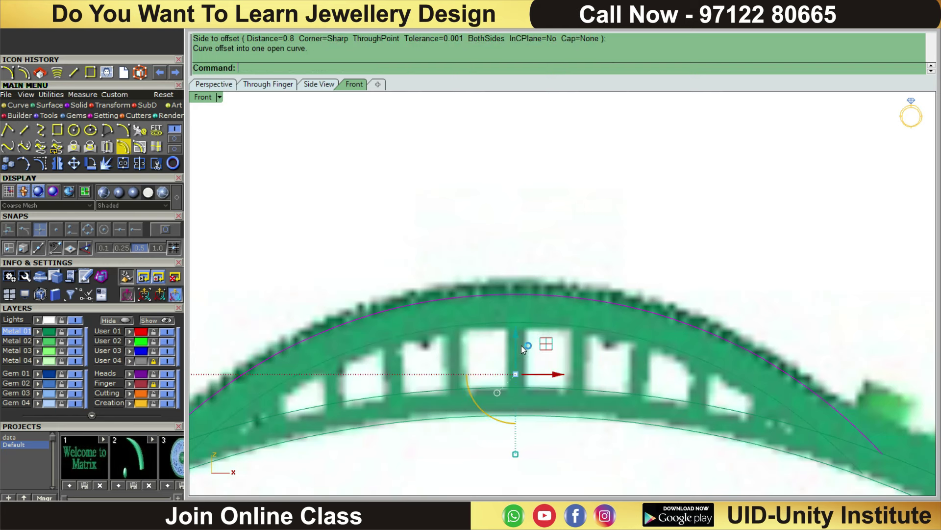
pyautogui.rightClick(525, 343)
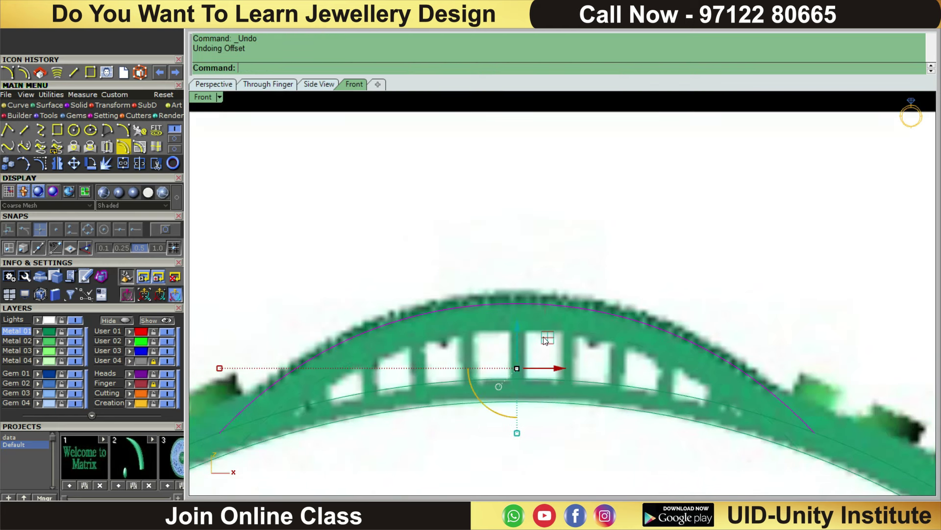
pyautogui.write('0.9')
pyautogui.press('Return')
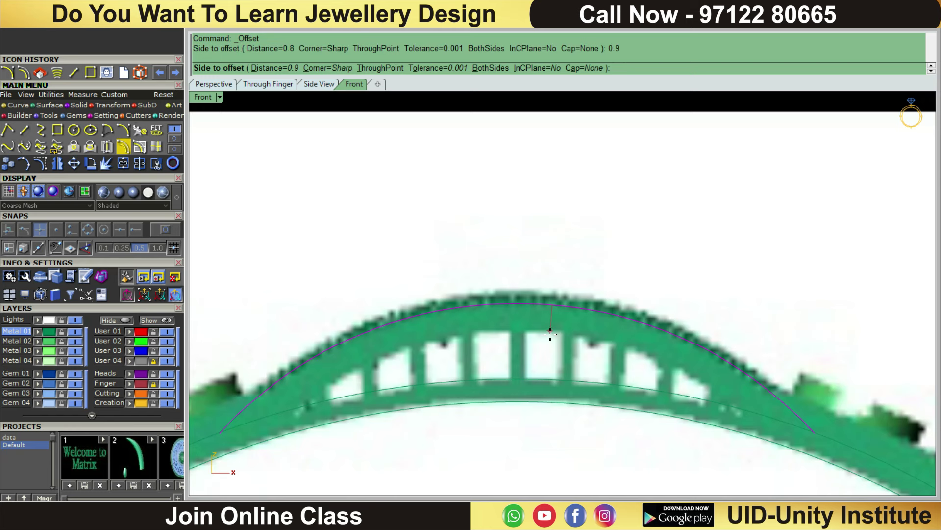
pyautogui.click(551, 334)
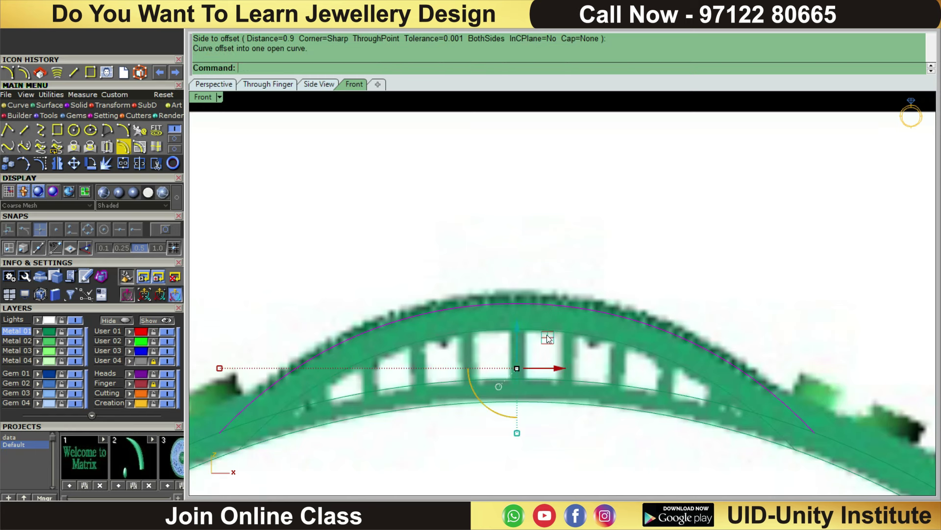
# Step: Window-select both arch curves together
pyautogui.click(657, 265)
pyautogui.scroll(-2, 670, 284)
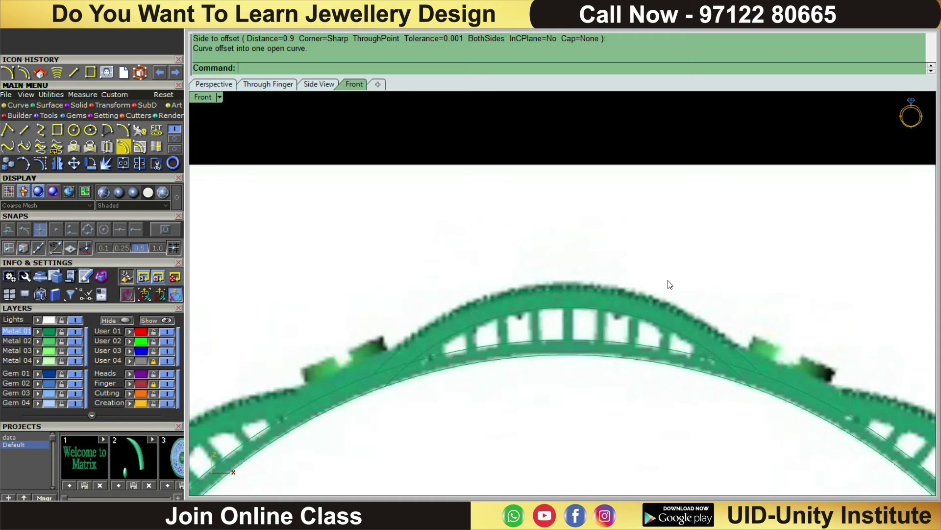
pyautogui.scroll(-2, 613, 267)
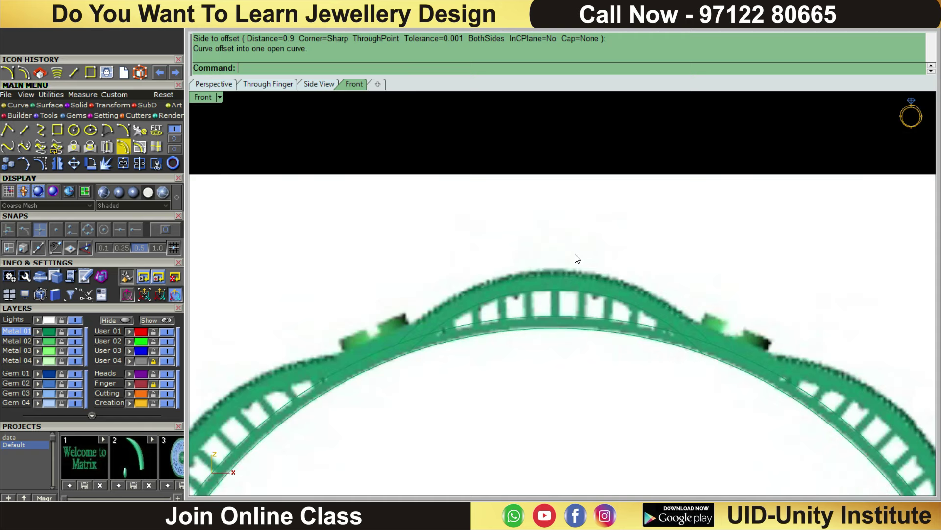
pyautogui.moveTo(575, 253); pyautogui.dragTo(548, 308)
pyautogui.scroll(-2, 563, 280)
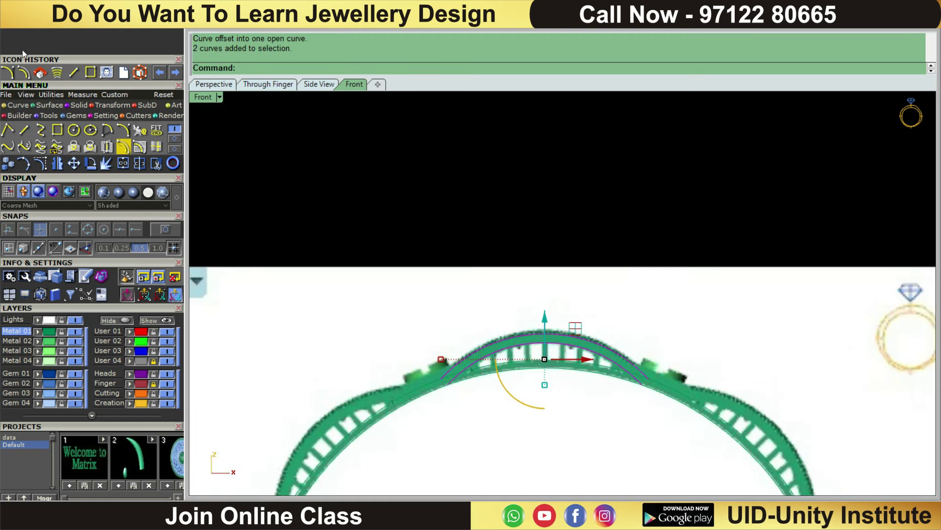
pyautogui.click(55, 104)
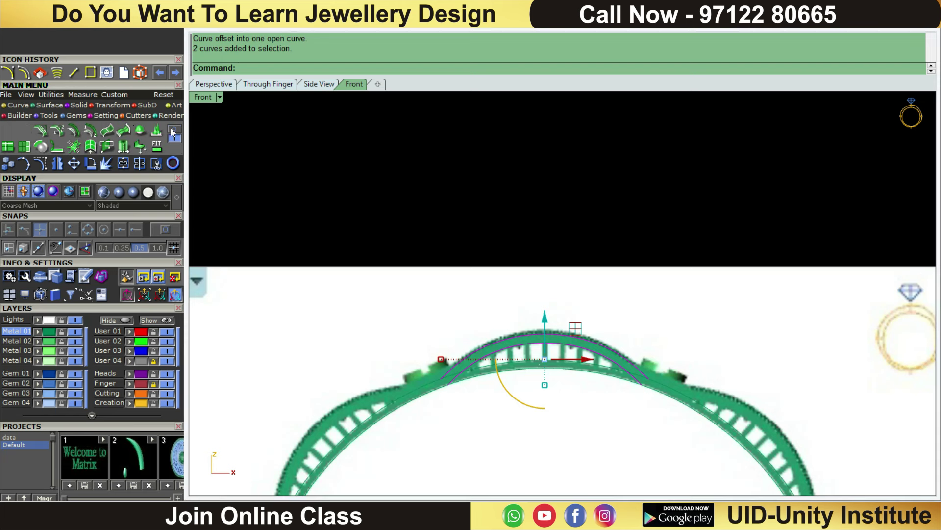
# Step: Loft a band surface between the two arch curves with Straight sections
pyautogui.click(8, 130)
pyautogui.press('Return')
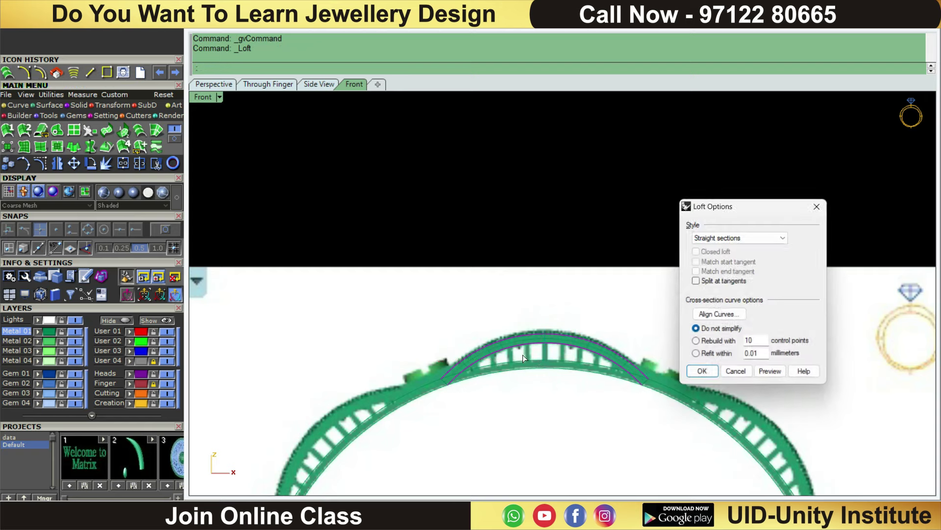
pyautogui.click(702, 387)
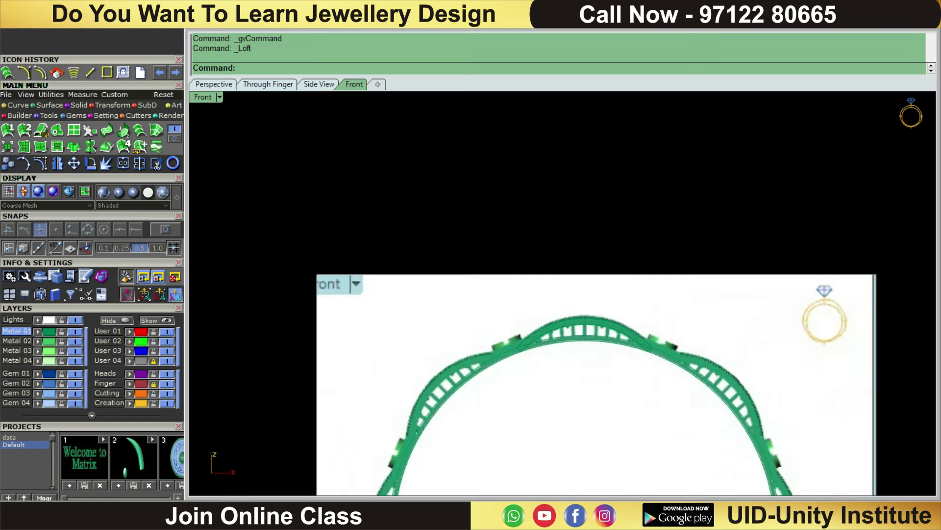
pyautogui.hotkey('ctrl', 'F1')
pyautogui.scroll(3, 580, 299)
pyautogui.scroll(3, 523, 288)
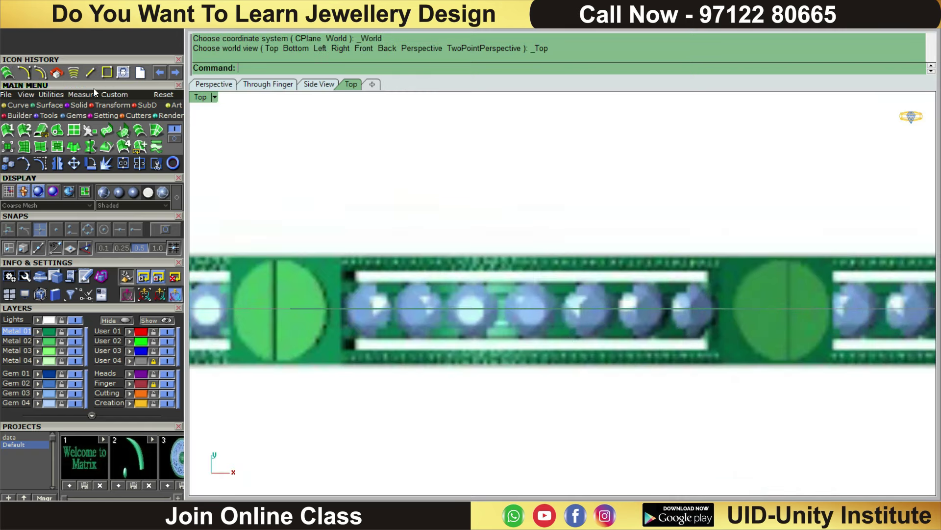
# Step: In Top view, add an aligned dimension across the channel reading 2.40
pyautogui.click(81, 94)
pyautogui.click(140, 129)
pyautogui.scroll(2, 494, 294)
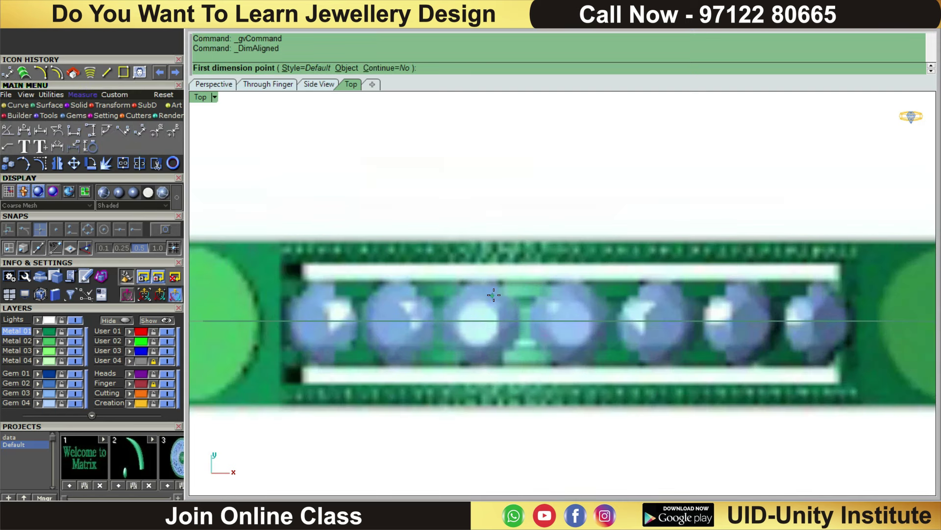
pyautogui.scroll(1, 519, 280)
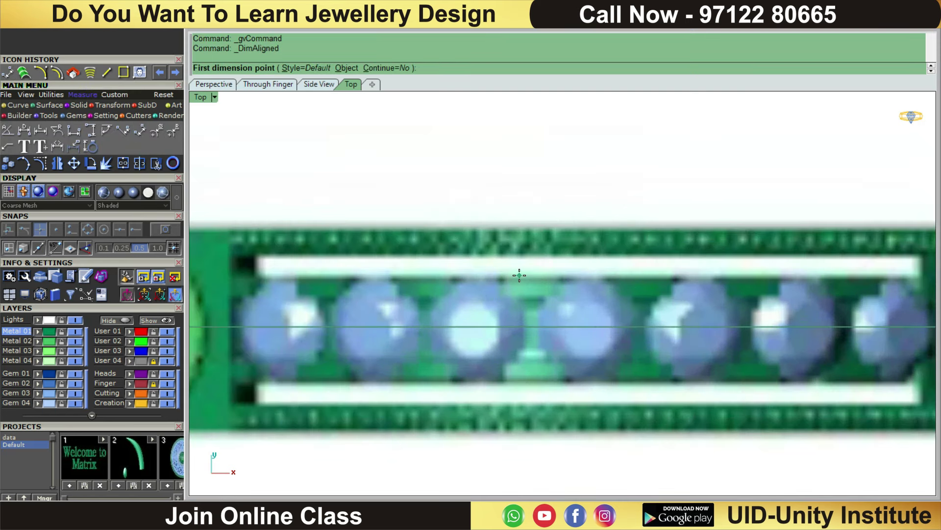
pyautogui.click(520, 277)
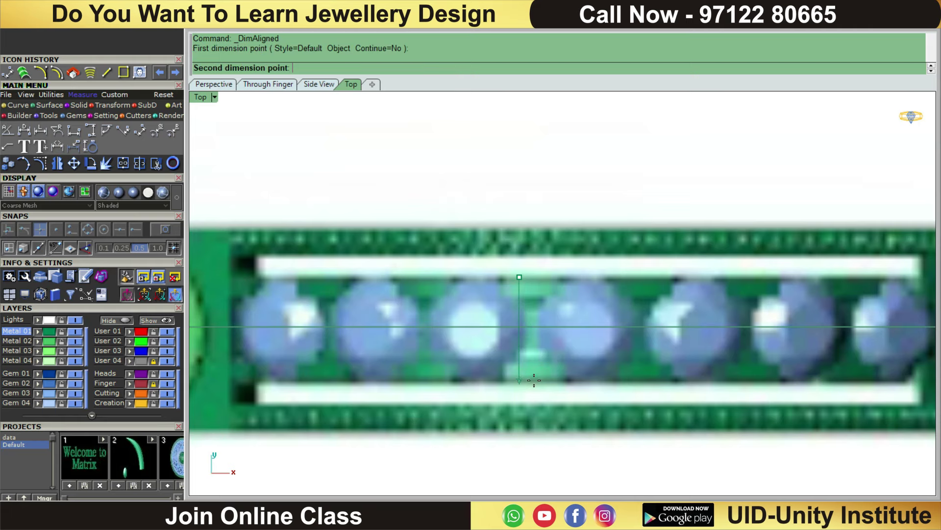
pyautogui.click(534, 380)
pyautogui.click(534, 380)
pyautogui.scroll(-3, 542, 323)
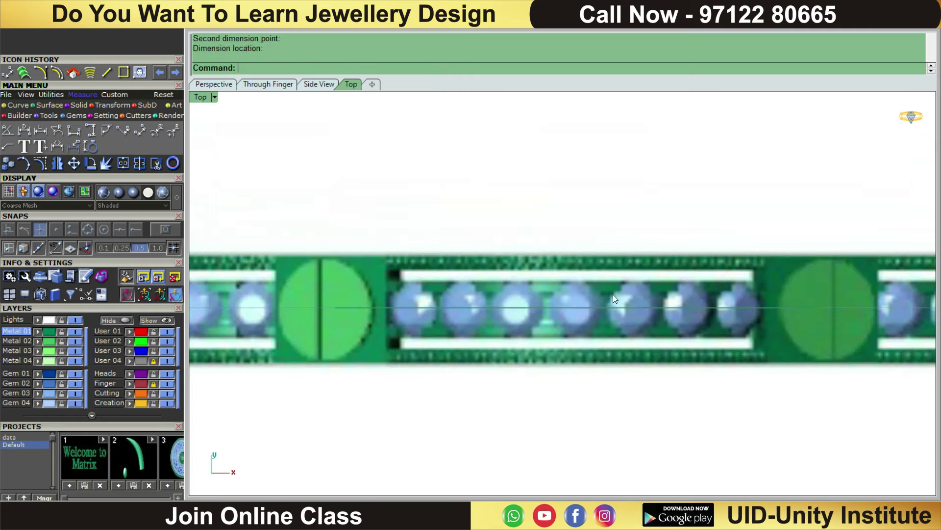
# Step: Select the ring surface and start a second loft, then cancel it
pyautogui.moveTo(613, 295); pyautogui.dragTo(598, 193, button='right')
pyautogui.moveTo(579, 129)
pyautogui.mouseDown(button='right')
pyautogui.moveTo(616, 174)
pyautogui.moveTo(612, 190)
pyautogui.mouseUp(button='right')
pyautogui.click(580, 172)
pyautogui.scroll(-3, 612, 190)
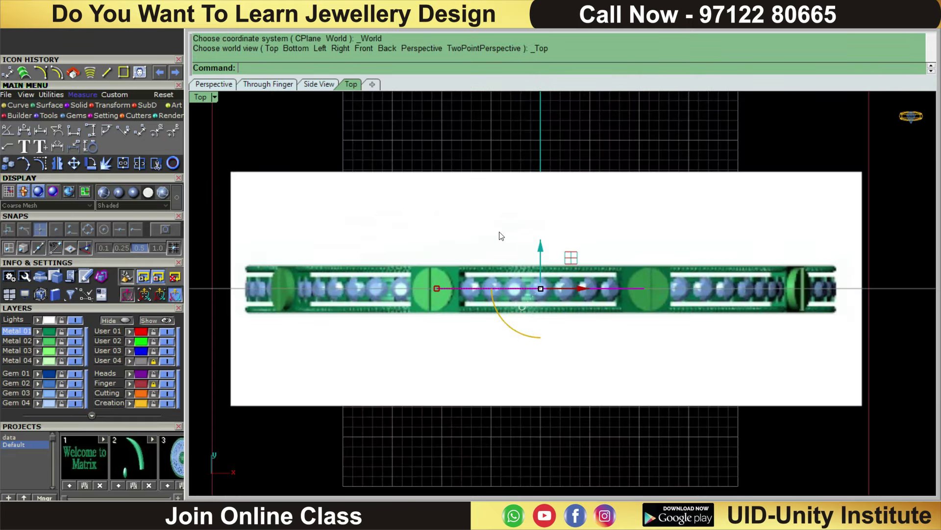
pyautogui.click(55, 106)
pyautogui.click(140, 131)
pyautogui.scroll(2, 549, 235)
pyautogui.scroll(3, 528, 310)
pyautogui.press('Escape')
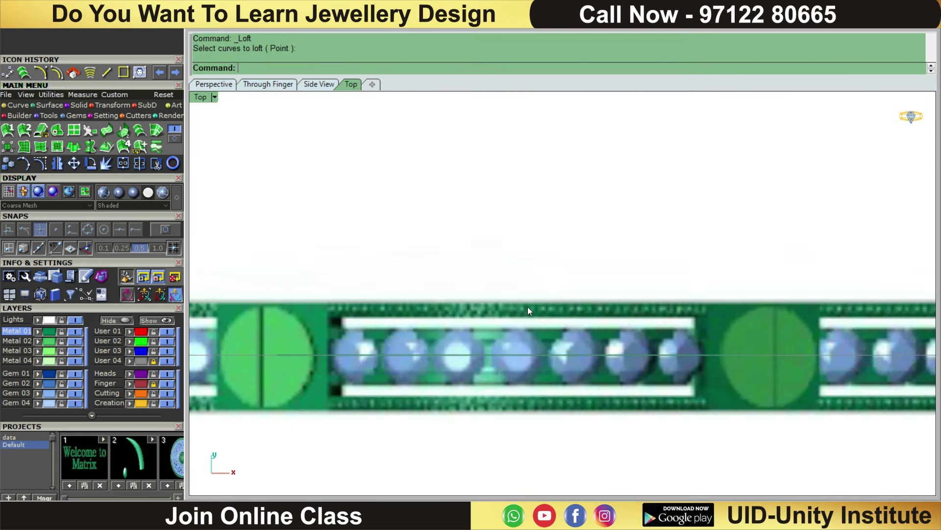
# Step: Select the lofted band surface from among the overlapping objects
pyautogui.moveTo(534, 360)
pyautogui.mouseDown(button='right')
pyautogui.moveTo(616, 279)
pyautogui.moveTo(604, 296)
pyautogui.moveTo(603, 252)
pyautogui.mouseUp(button='right')
pyautogui.scroll(-3, 603, 252)
pyautogui.scroll(-1, 589, 237)
pyautogui.click(582, 155)
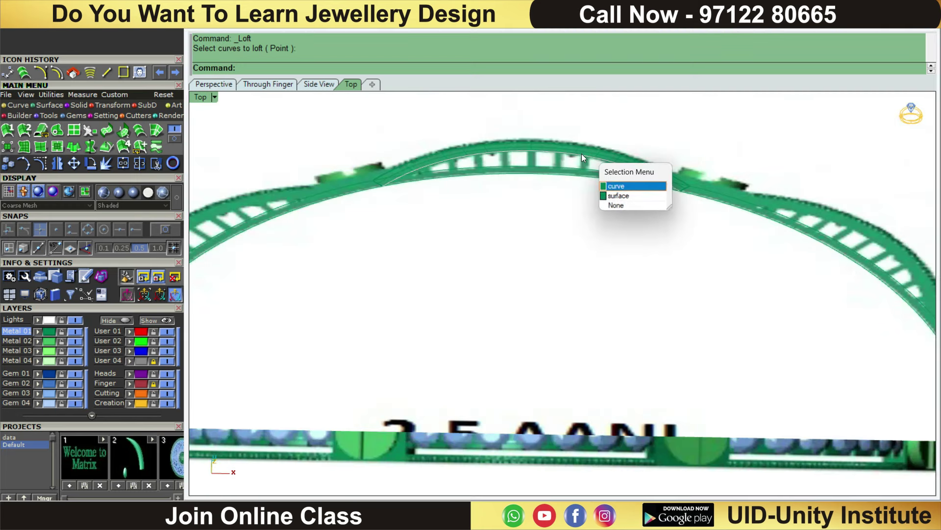
pyautogui.click(620, 192)
pyautogui.scroll(-3, 539, 246)
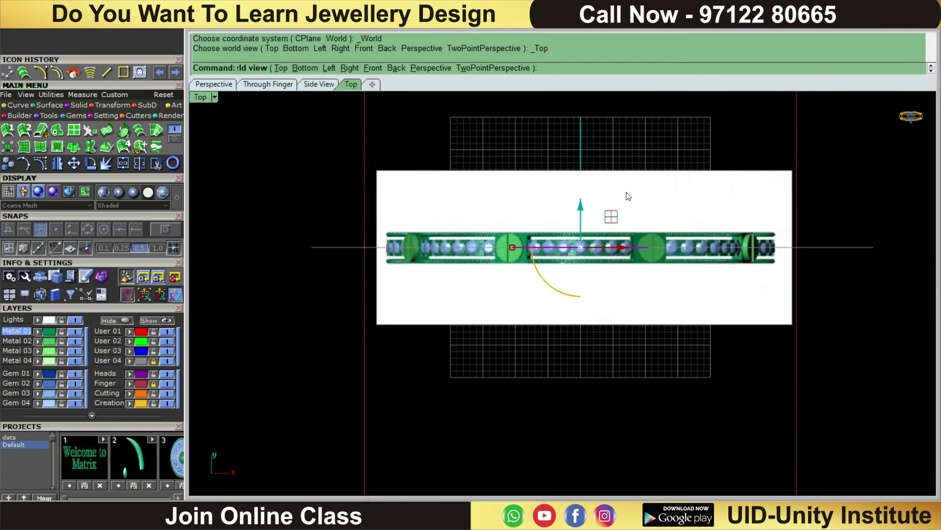
# Step: Thicken the band surface by 1.2 on both sides into a solid
pyautogui.click(46, 104)
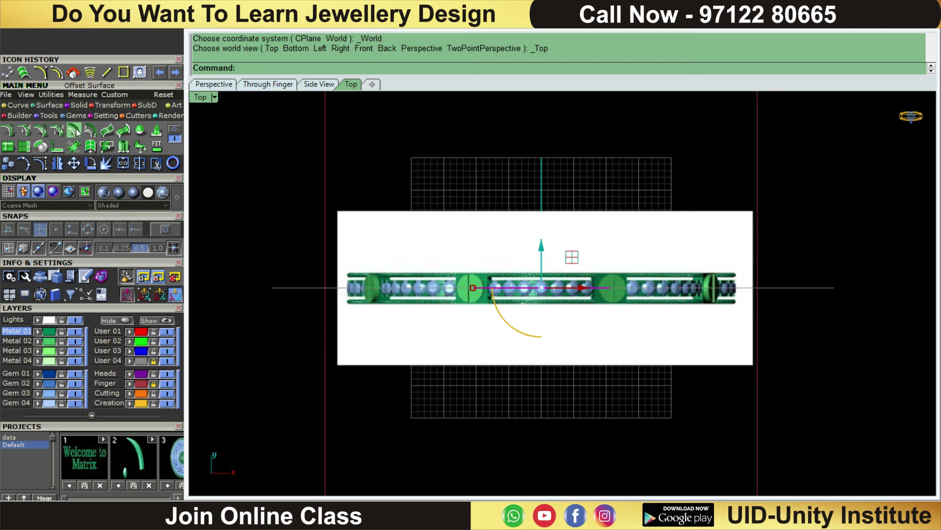
pyautogui.click(74, 130)
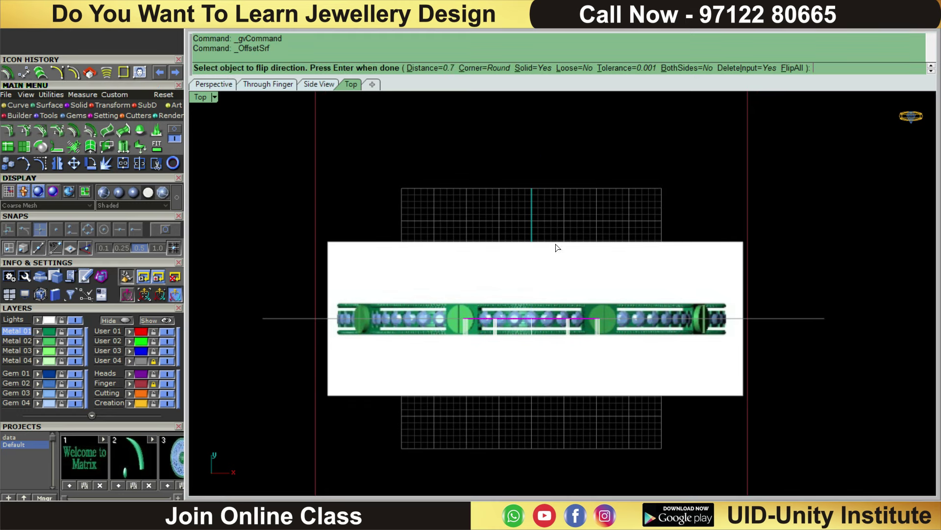
pyautogui.click(686, 68)
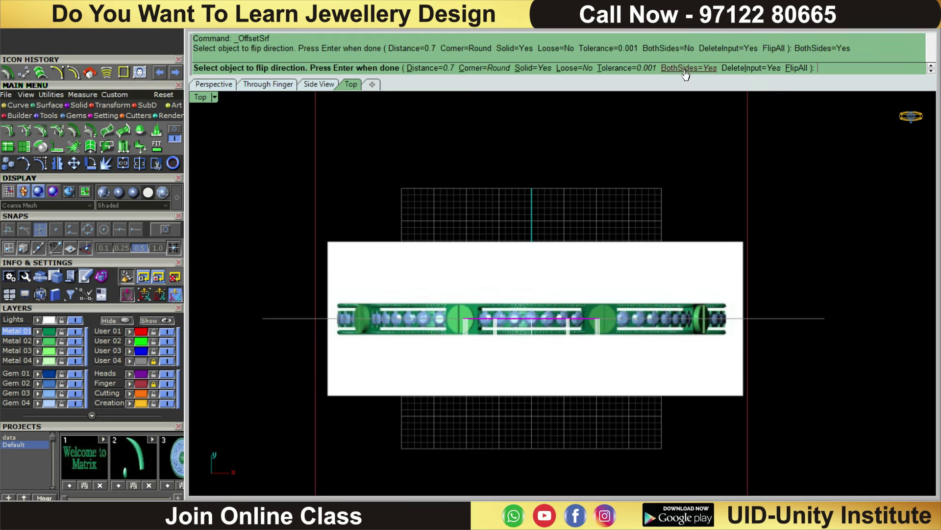
pyautogui.write('1.2')
pyautogui.press('Return')
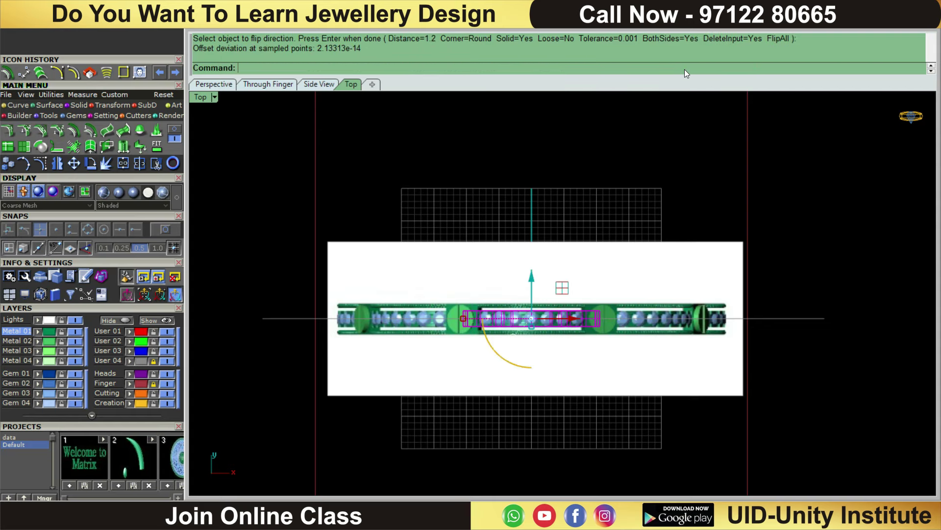
pyautogui.scroll(3, 572, 280)
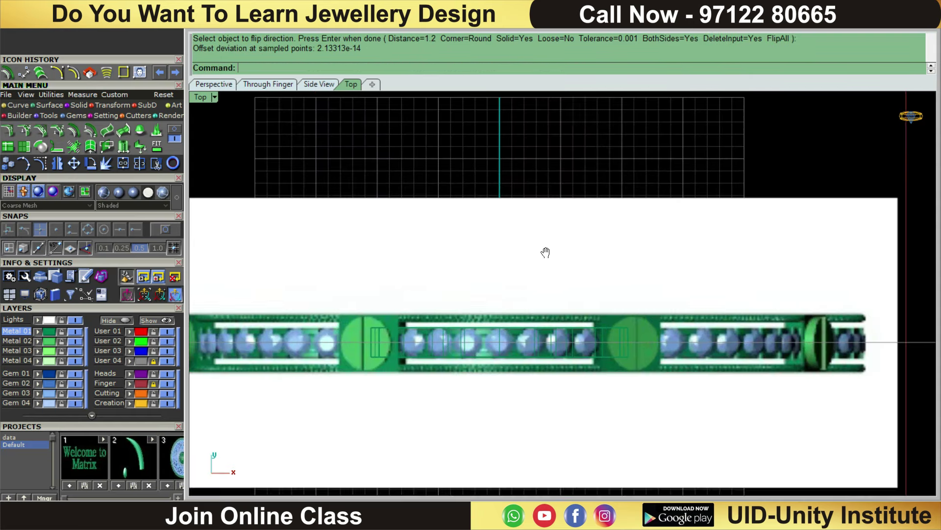
pyautogui.scroll(3, 540, 267)
pyautogui.click(534, 279)
pyautogui.scroll(-2, 562, 194)
# Step: Check the thickened arch in Front view, then select the band's middle section in Top view
pyautogui.hotkey('ctrl', 'F2')
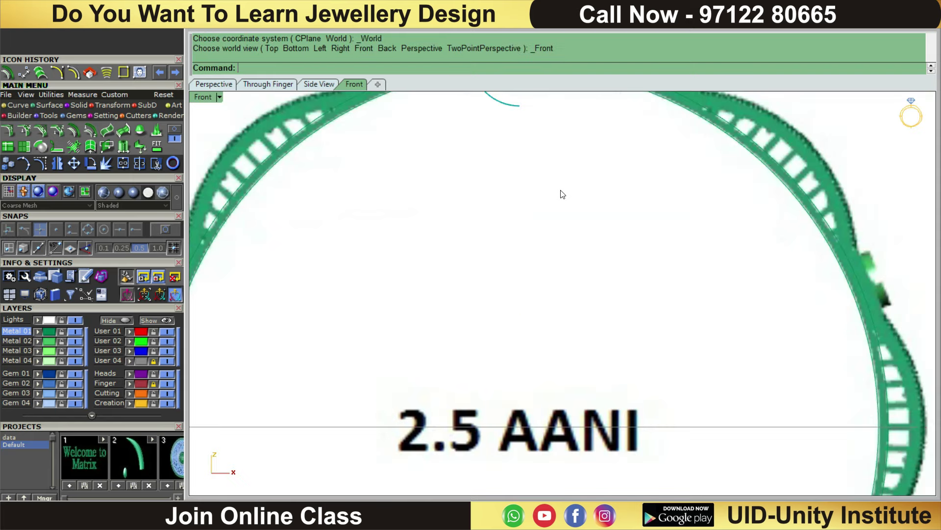
pyautogui.scroll(-3, 569, 164)
pyautogui.scroll(2, 564, 164)
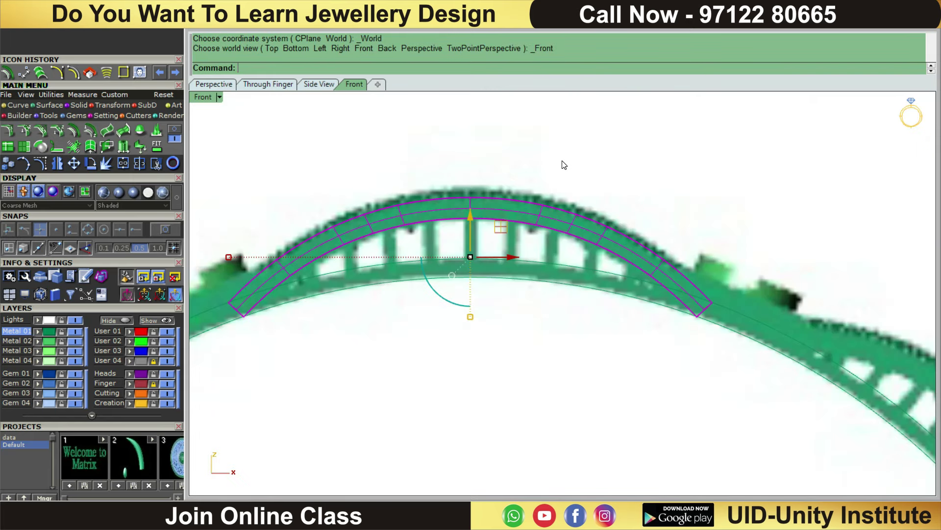
pyautogui.moveTo(564, 165); pyautogui.dragTo(553, 206, button='right')
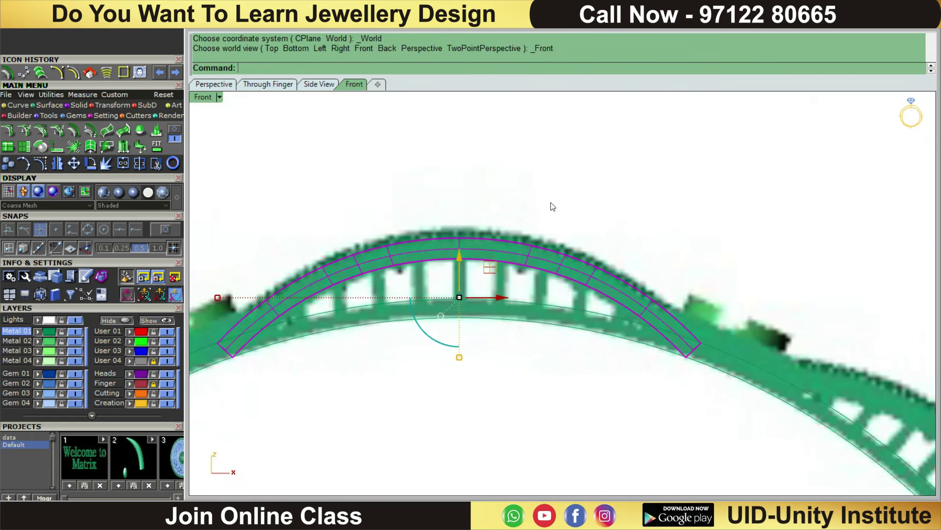
pyautogui.scroll(-1, 553, 206)
pyautogui.hotkey('ctrl', 'F1')
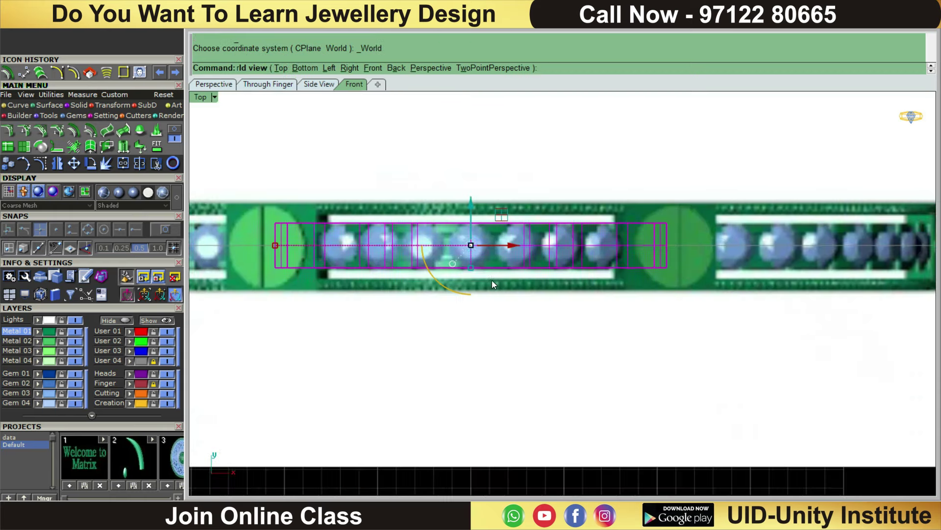
pyautogui.scroll(-1, 508, 247)
pyautogui.moveTo(507, 246); pyautogui.dragTo(504, 285, button='right')
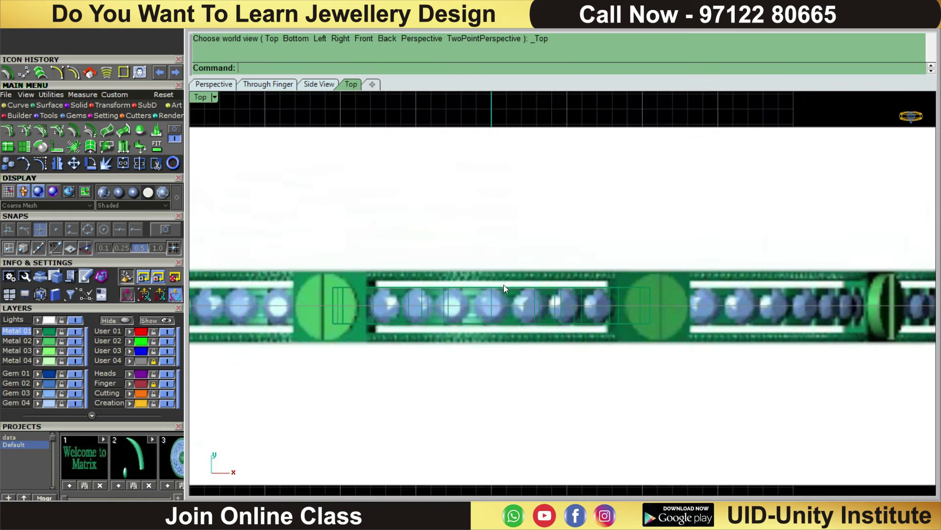
pyautogui.scroll(1, 504, 284)
pyautogui.click(487, 304)
pyautogui.scroll(-1, 487, 304)
# Step: Copy and paste the middle band section and move the copy upward
pyautogui.scroll(1, 490, 322)
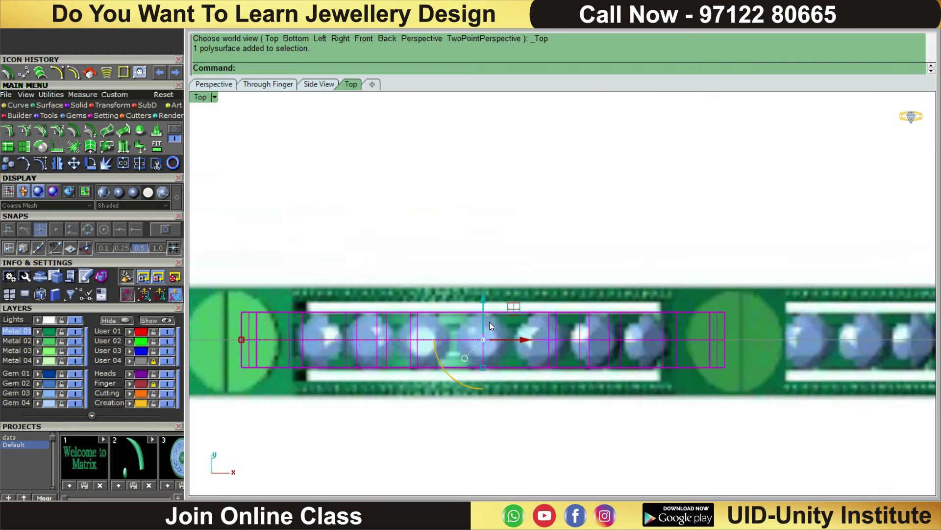
pyautogui.hotkey('ctrl', 'c')
pyautogui.hotkey('ctrl', 'v')
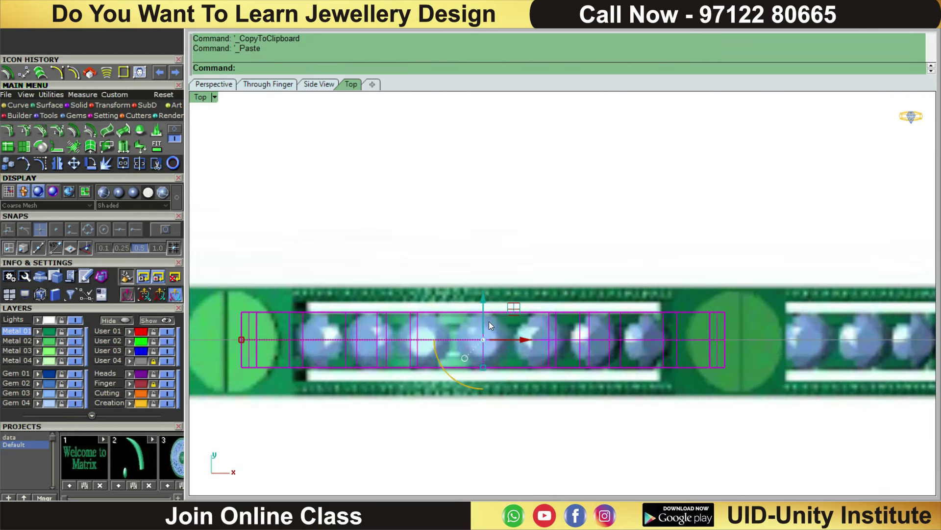
pyautogui.scroll(1, 489, 322)
pyautogui.moveTo(478, 381); pyautogui.dragTo(483, 322)
pyautogui.moveTo(476, 262); pyautogui.dragTo(476, 209)
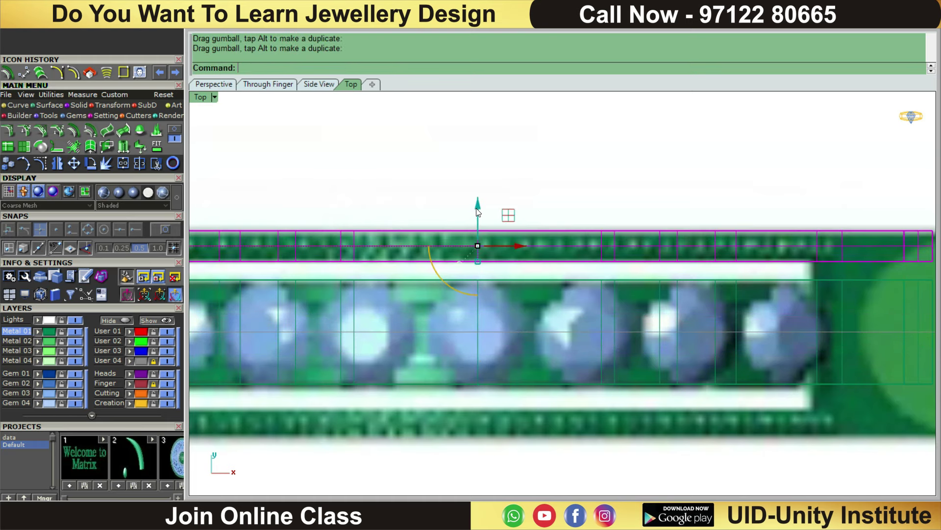
pyautogui.hotkey('ctrl', 'z')
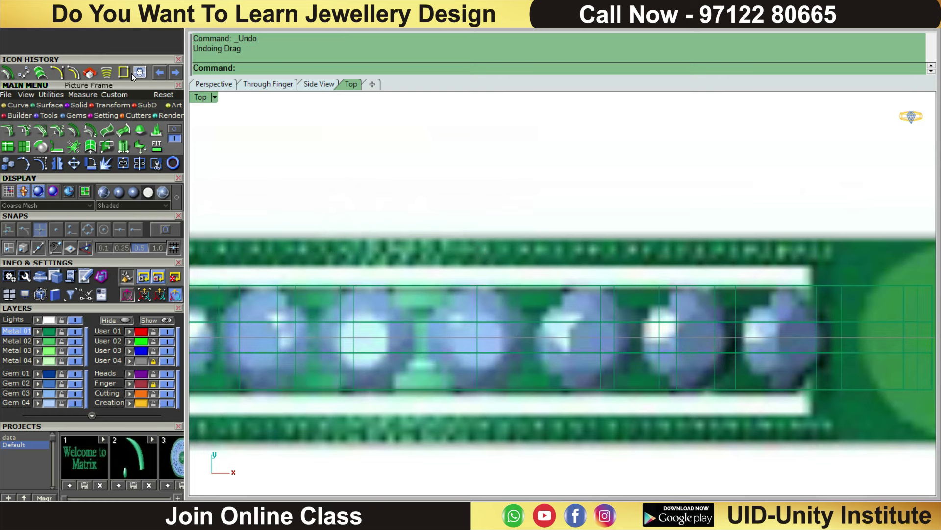
# Step: Measure the border gap with an aligned dimension, reading 0.68
pyautogui.click(87, 95)
pyautogui.click(143, 125)
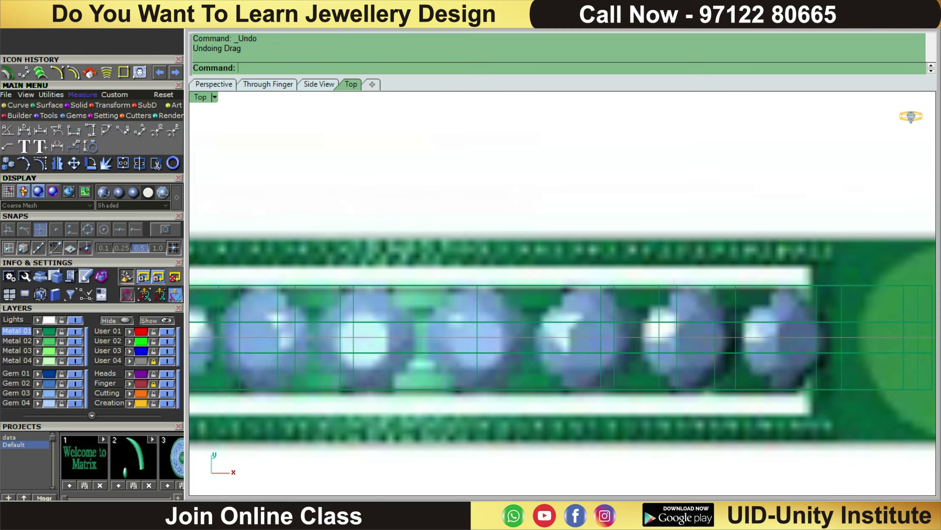
pyautogui.scroll(2, 424, 243)
pyautogui.click(423, 237)
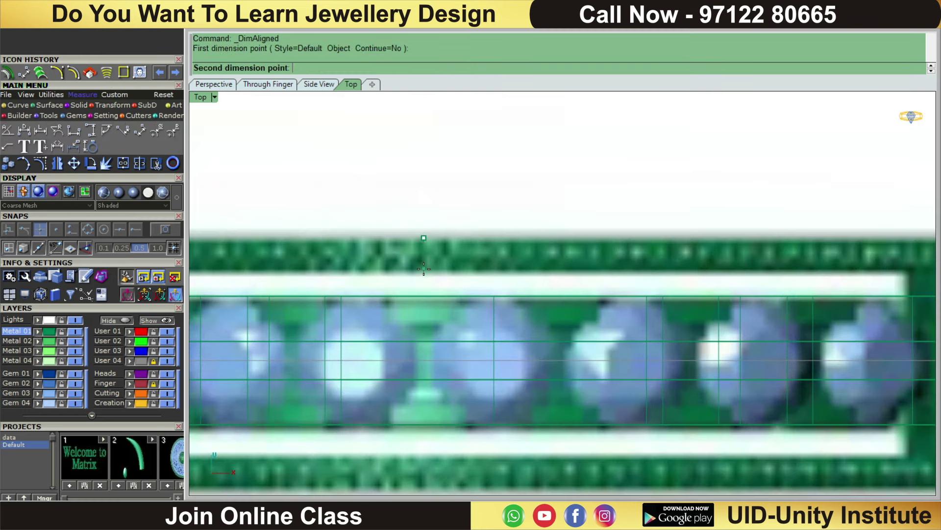
pyautogui.click(424, 273)
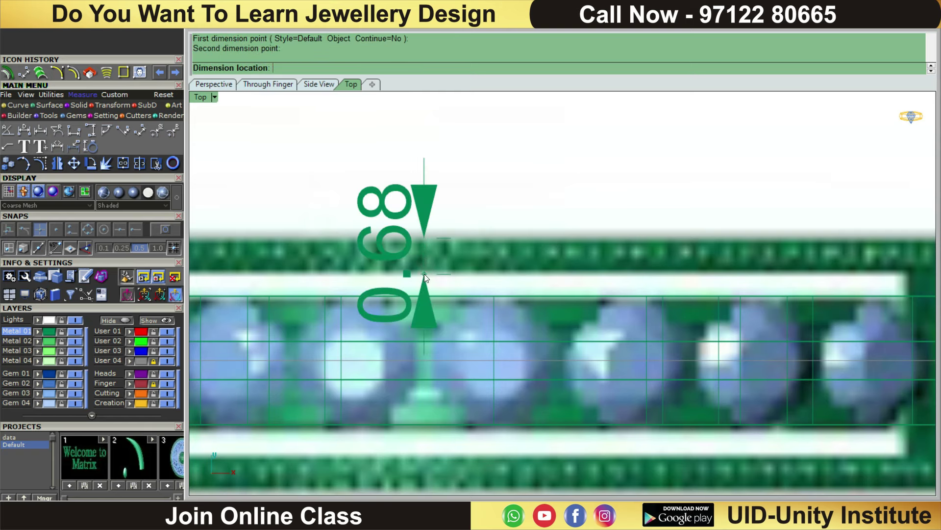
pyautogui.press('Escape')
# Step: Draw a 0.7-diameter circle at the origin and move it up onto the top border
pyautogui.click(20, 105)
pyautogui.click(74, 129)
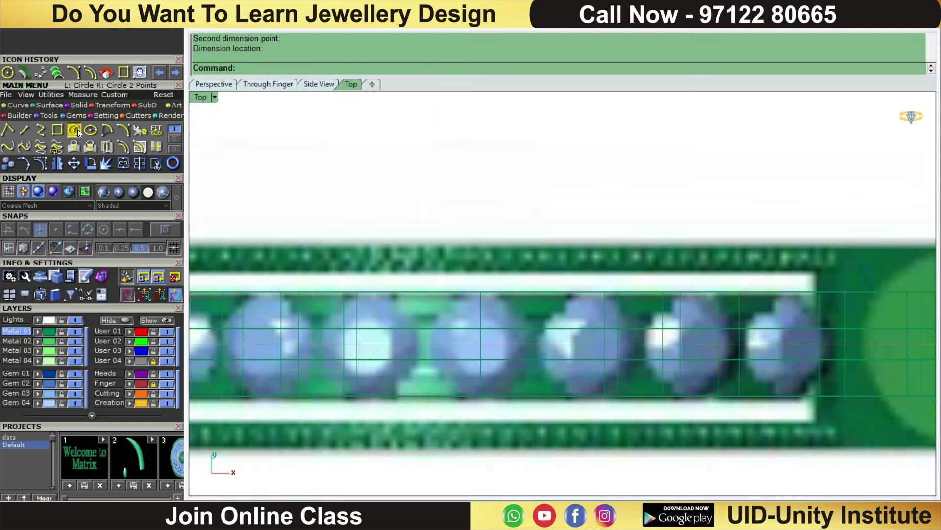
pyautogui.click(548, 385)
pyautogui.write('0.7')
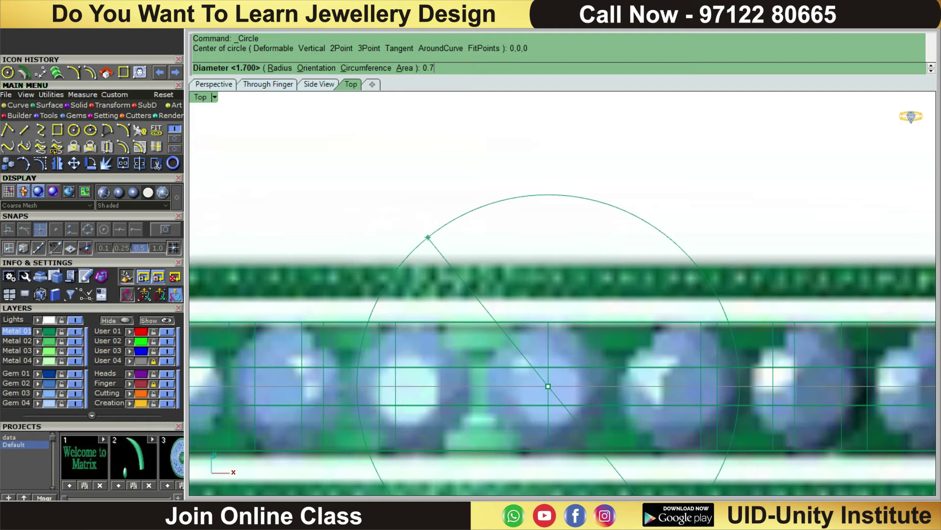
pyautogui.press('Return')
pyautogui.scroll(5, 580, 384)
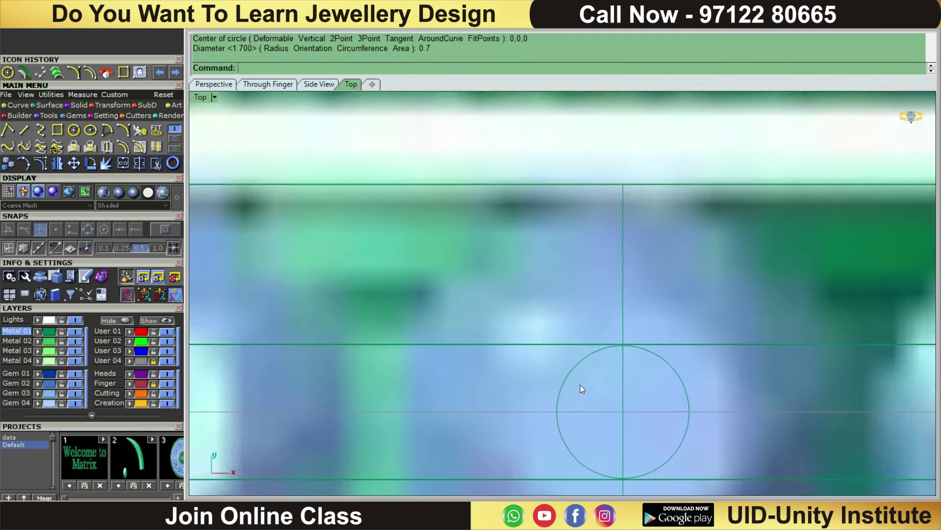
pyautogui.scroll(3, 683, 308)
pyautogui.click(674, 347)
pyautogui.scroll(-4, 692, 333)
pyautogui.scroll(-3, 693, 333)
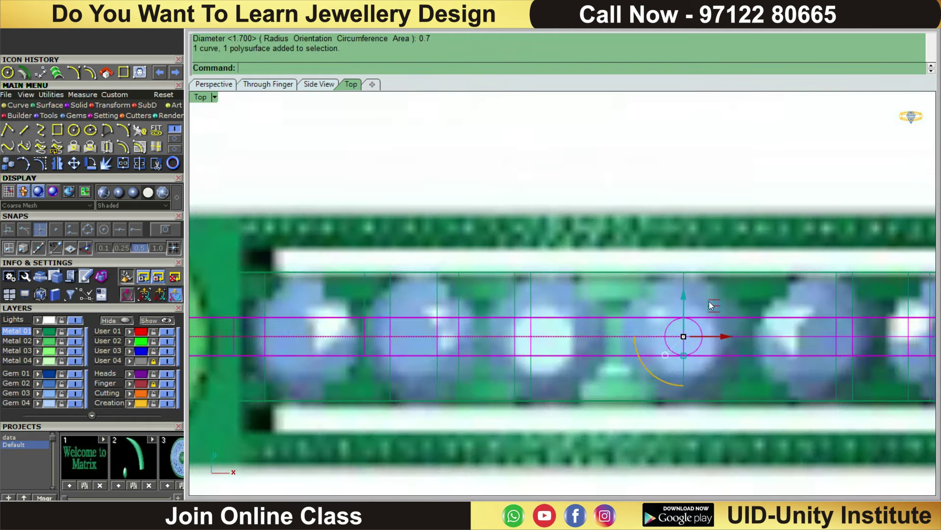
pyautogui.moveTo(657, 327); pyautogui.dragTo(657, 222)
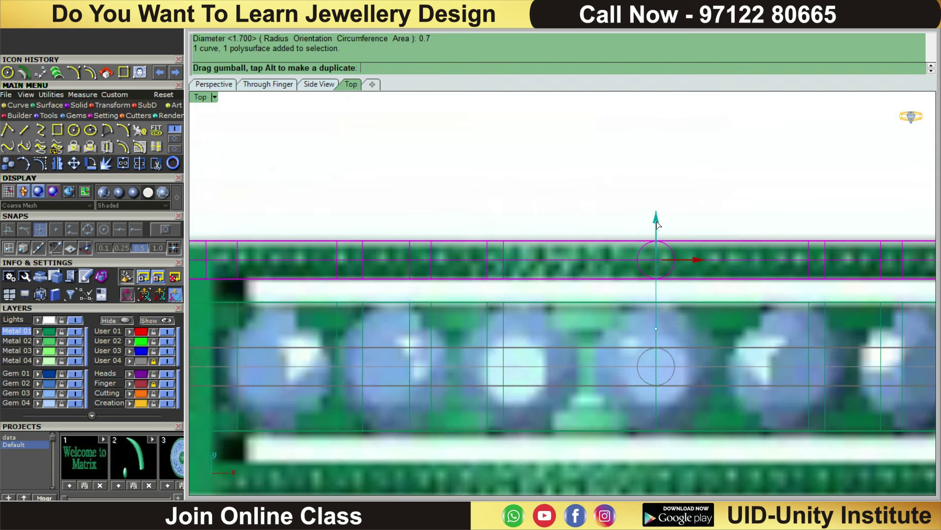
pyautogui.scroll(-5, 683, 215)
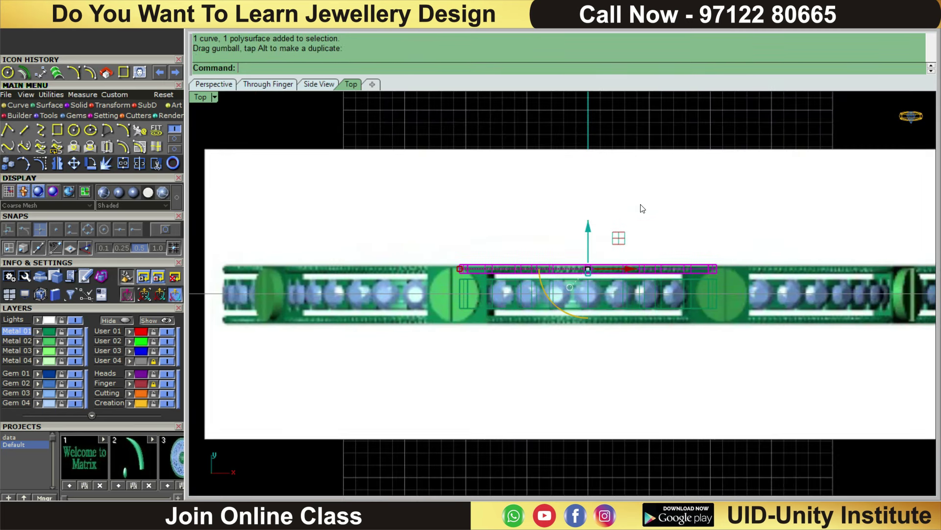
# Step: Mirror the top edge strip across the X axis and switch display to Plastic
pyautogui.scroll(3, 638, 264)
pyautogui.click(635, 266)
pyautogui.scroll(-3, 634, 270)
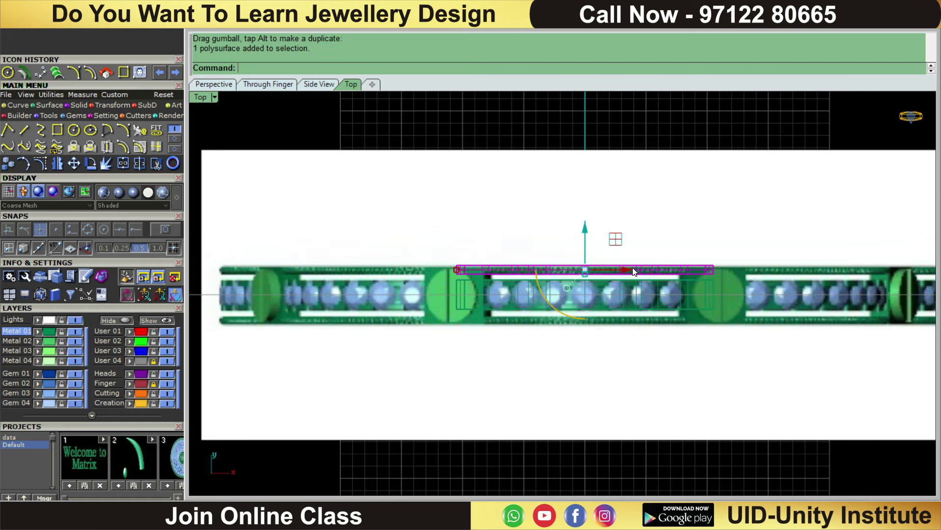
pyautogui.rightClick(633, 270)
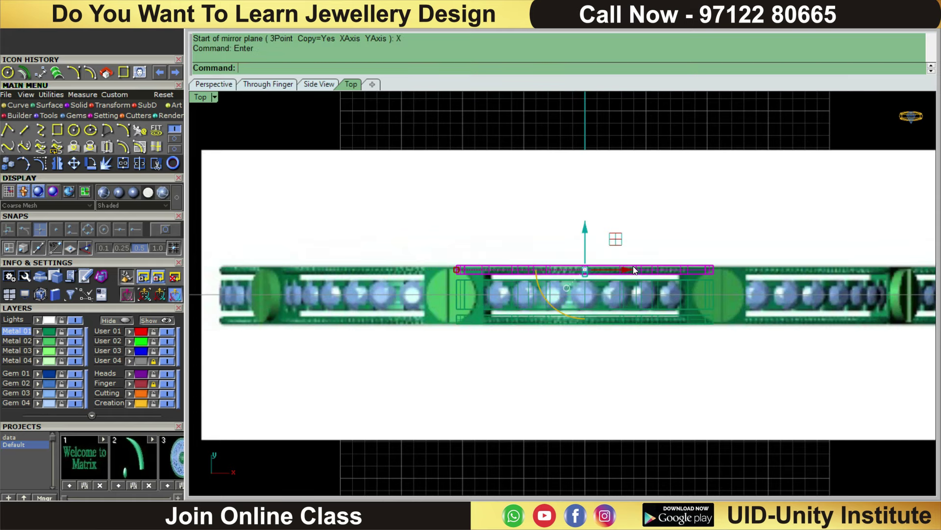
pyautogui.moveTo(574, 203); pyautogui.dragTo(533, 244, button='right')
pyautogui.click(117, 193)
pyautogui.scroll(2, 551, 263)
pyautogui.scroll(3, 542, 334)
# Step: Inspect the extra middle bar in Front view and delete it
pyautogui.click(542, 334)
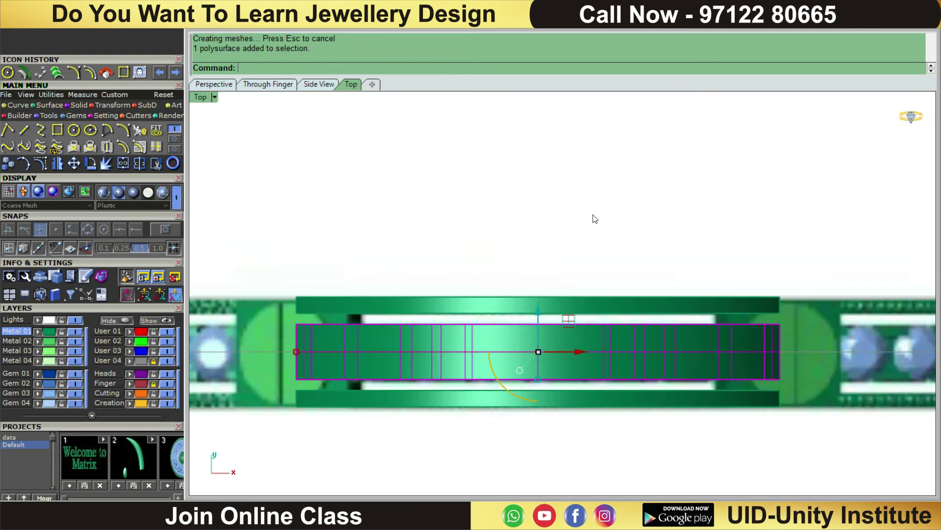
pyautogui.hotkey('ctrl', 'F2')
pyautogui.moveTo(621, 180)
pyautogui.keyDown('ctrl'); pyautogui.keyDown('shift'); pyautogui.mouseDown(button='right')
pyautogui.moveTo(591, 172)
pyautogui.moveTo(552, 317)
pyautogui.mouseUp(button='right'); pyautogui.keyUp('shift'); pyautogui.keyUp('ctrl')
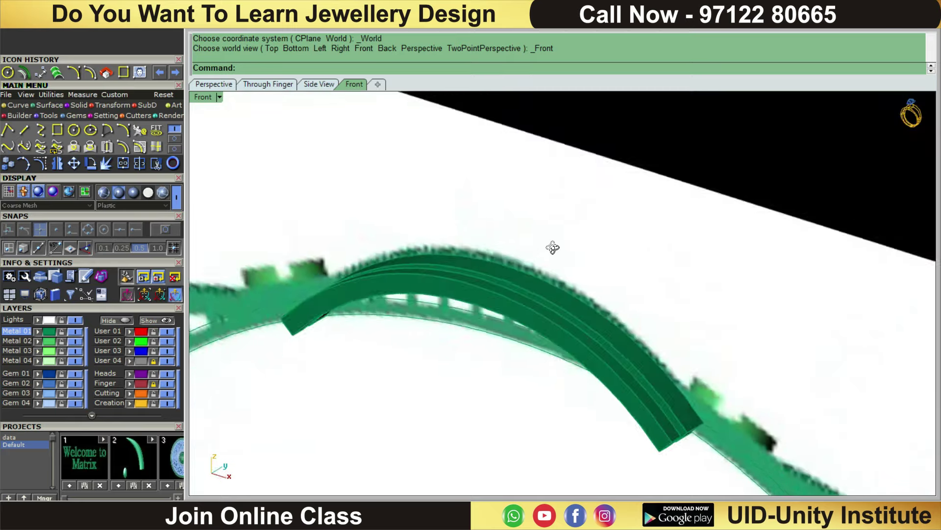
pyautogui.click(552, 317)
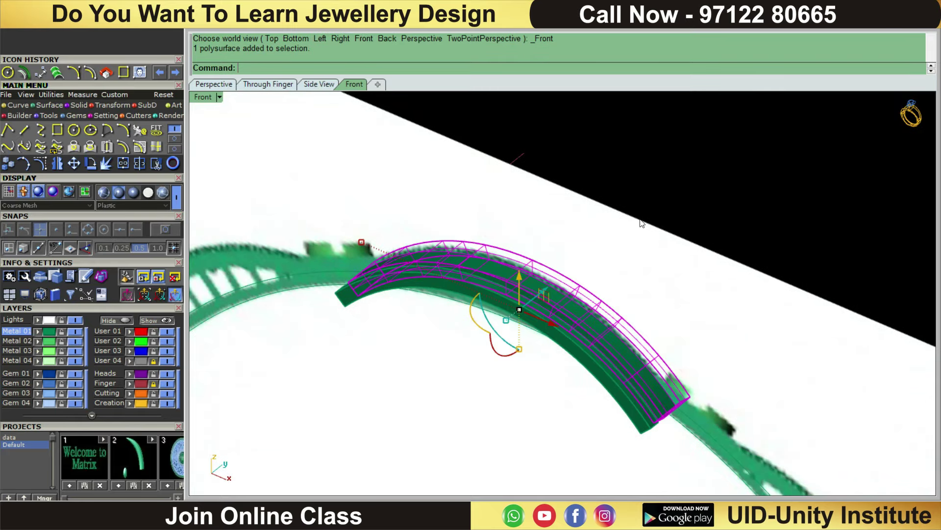
pyautogui.hotkey('ctrl', 'F2')
pyautogui.scroll(3, 559, 288)
pyautogui.scroll(2, 558, 284)
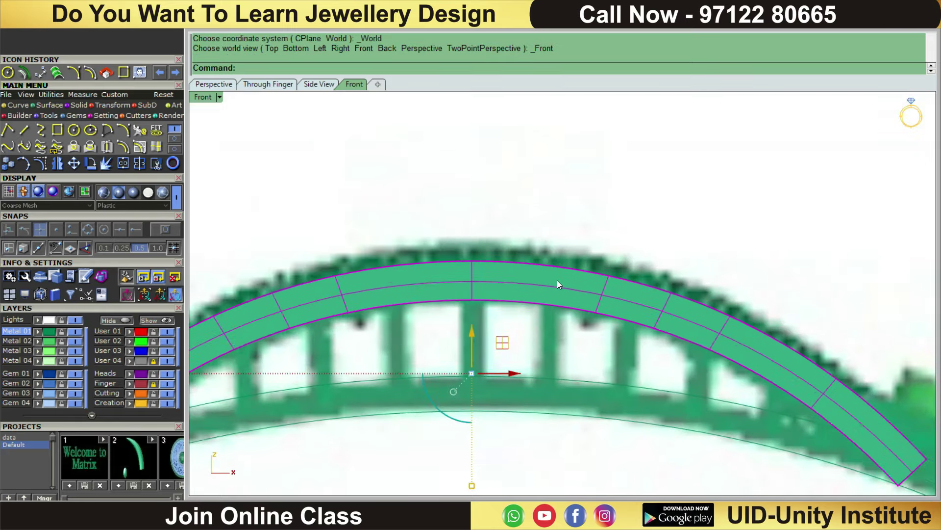
pyautogui.scroll(-1, 560, 295)
pyautogui.scroll(-3, 564, 289)
pyautogui.scroll(3, 579, 289)
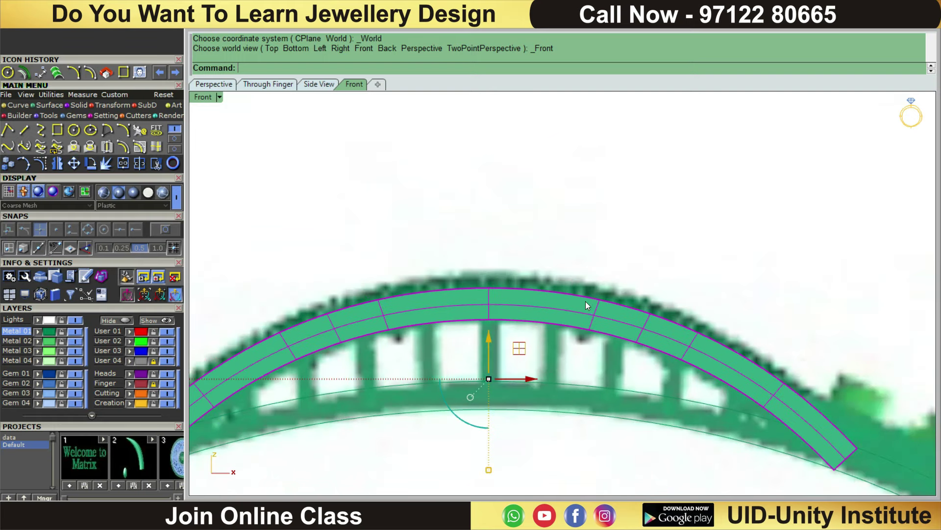
pyautogui.scroll(-1, 586, 305)
pyautogui.press('Delete')
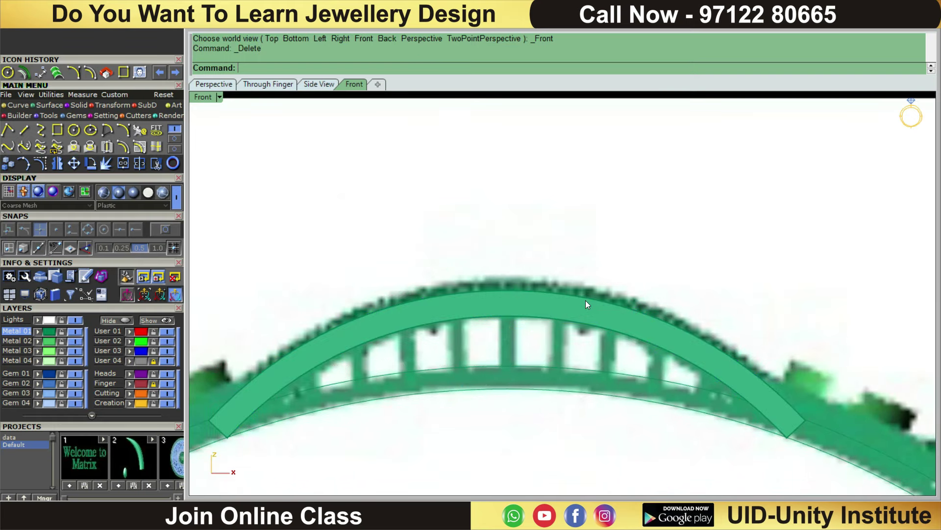
# Step: Select the top and bottom edge strips in Top view and hide them
pyautogui.hotkey('ctrl', 'F1')
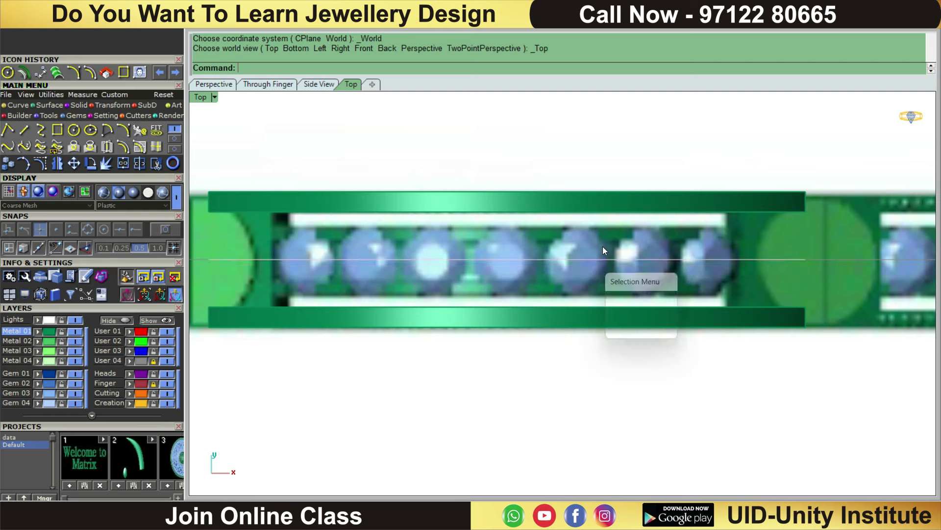
pyautogui.scroll(-1, 602, 247)
pyautogui.scroll(-1, 603, 247)
pyautogui.click(593, 252)
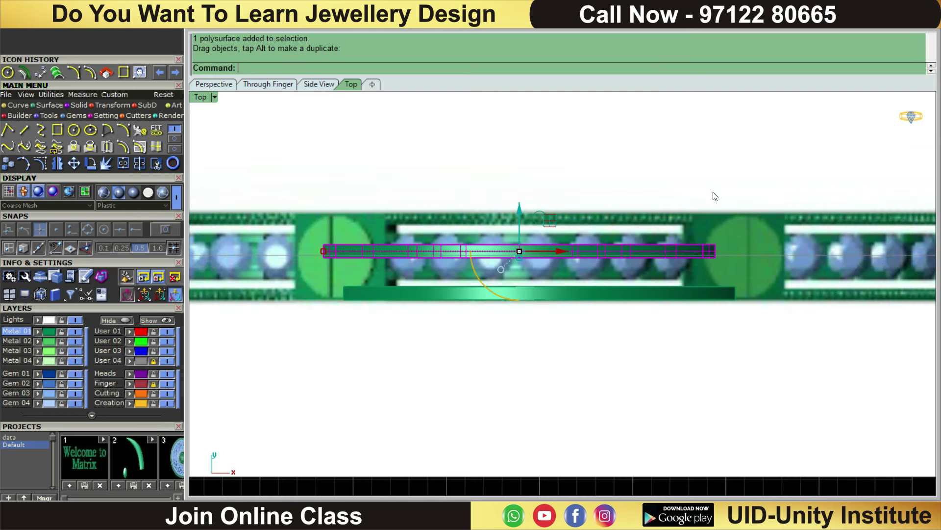
pyautogui.hotkey('ctrl', 'z')
pyautogui.click(604, 216)
pyautogui.keyDown('shift'); pyautogui.click(599, 291); pyautogui.keyUp('shift')
pyautogui.moveTo(609, 272); pyautogui.dragTo(589, 312, button='right')
pyautogui.hotkey('ctrl', 'h')
pyautogui.hotkey('ctrl', 'F2')
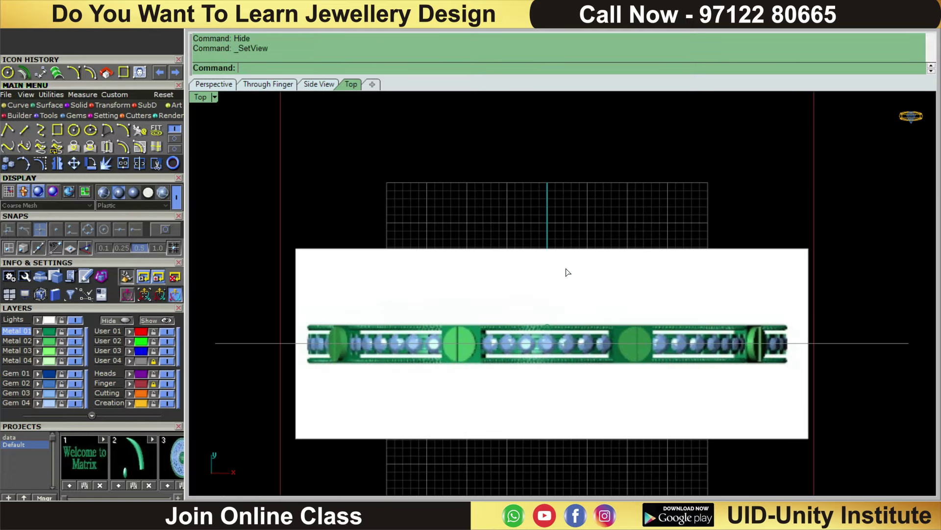
# Step: Offset the shank arch curve 0.4 above the arch, then hide the new curve
pyautogui.click(533, 326)
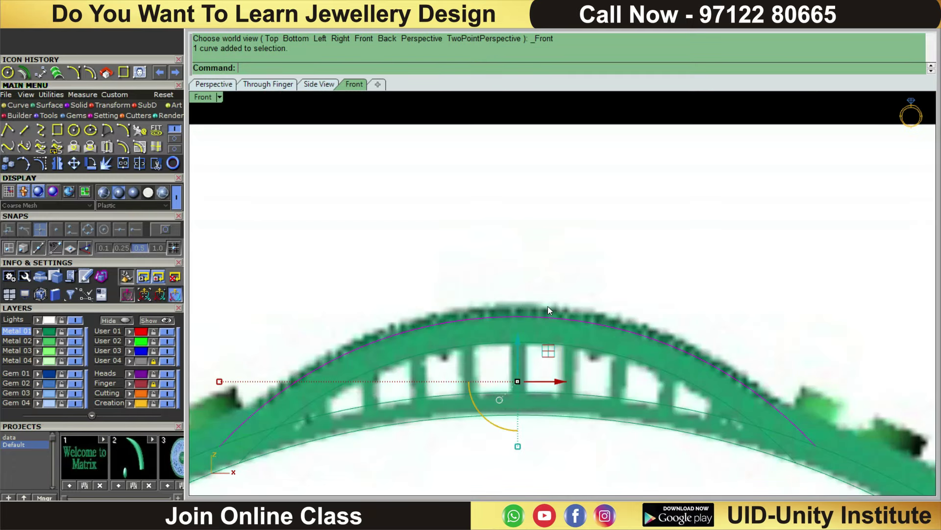
pyautogui.scroll(2, 548, 306)
pyautogui.scroll(1, 548, 305)
pyautogui.write('O')
pyautogui.press('Return')
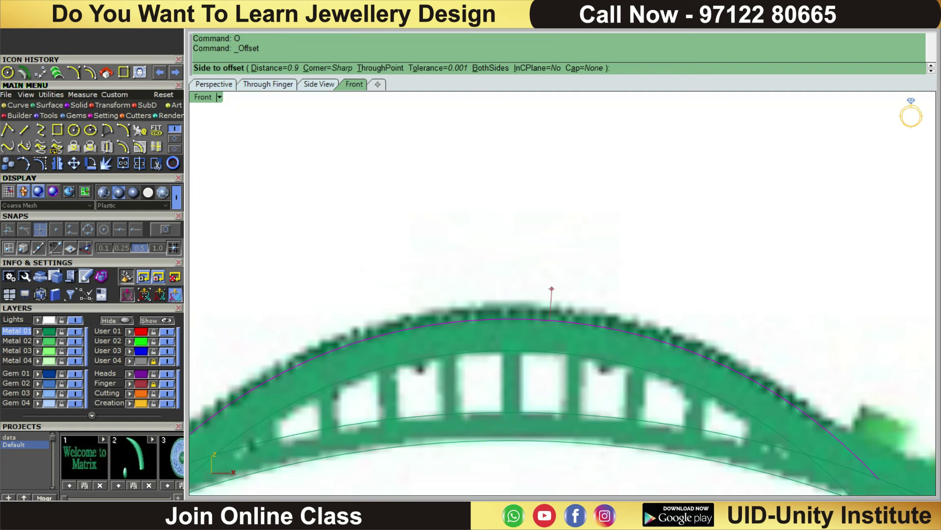
pyautogui.write('0.4')
pyautogui.press('Return')
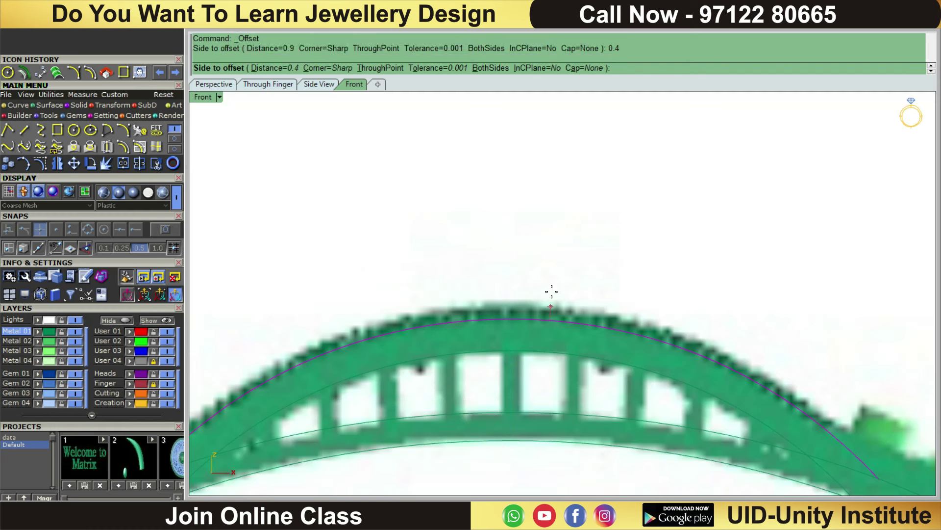
pyautogui.click(551, 291)
pyautogui.write('H')
pyautogui.press('Return')
# Step: Loft a surface between the two arch curves
pyautogui.moveTo(587, 277); pyautogui.dragTo(543, 382)
pyautogui.moveTo(542, 387); pyautogui.dragTo(552, 383, button='right')
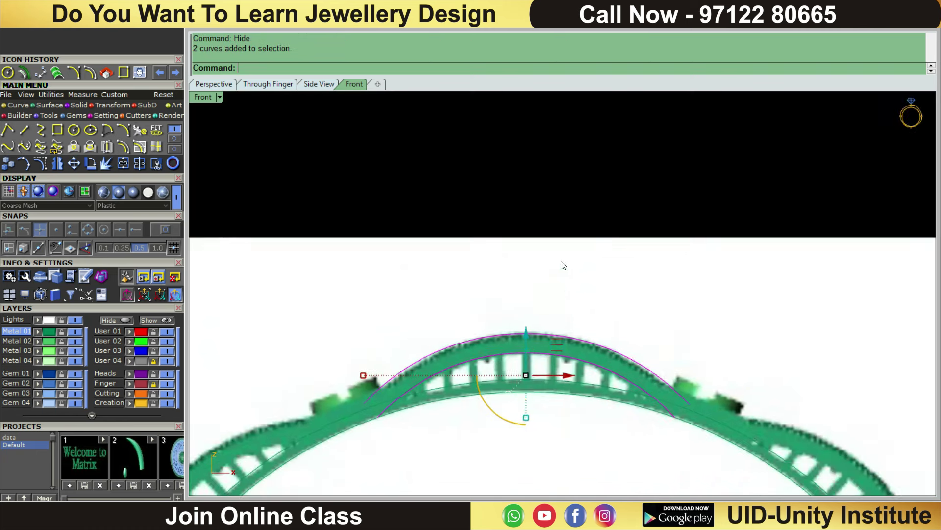
pyautogui.click(49, 105)
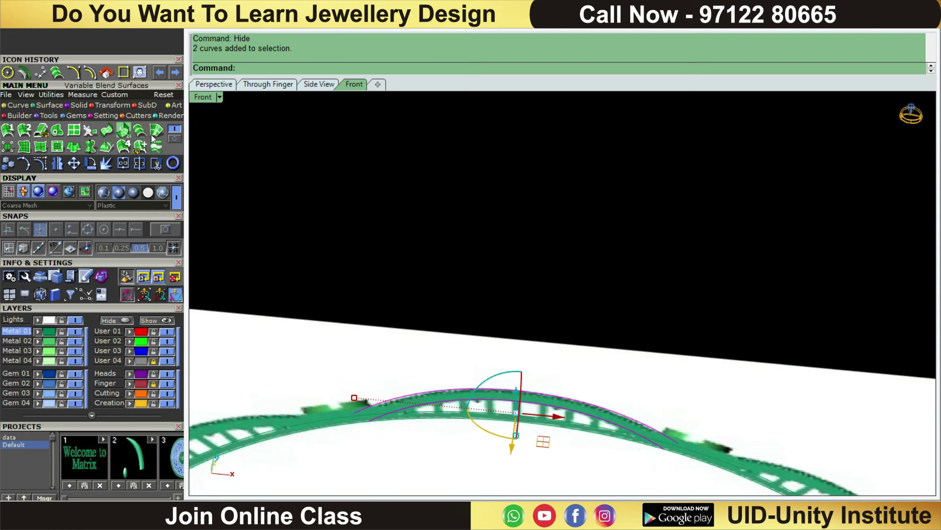
pyautogui.click(140, 132)
pyautogui.press('Return')
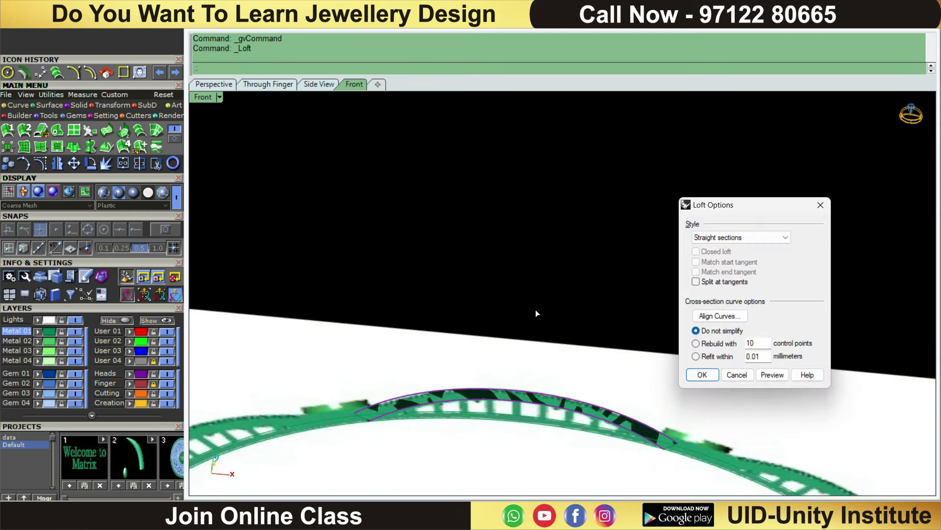
pyautogui.press('Return')
pyautogui.scroll(2, 487, 380)
# Step: Offset the lofted arch surface in Top view to thicken it into a 1.2 band
pyautogui.click(459, 398)
pyautogui.scroll(-1, 461, 363)
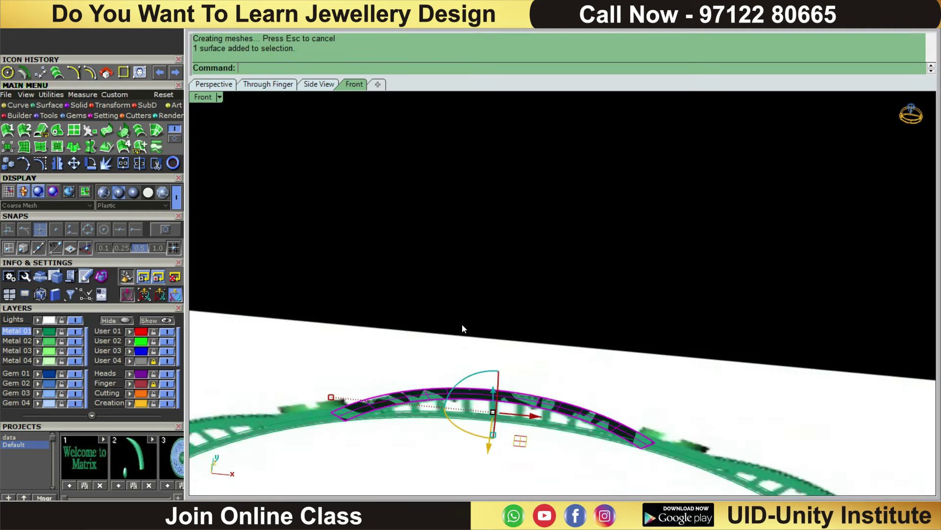
pyautogui.hotkey('ctrl', 'F1')
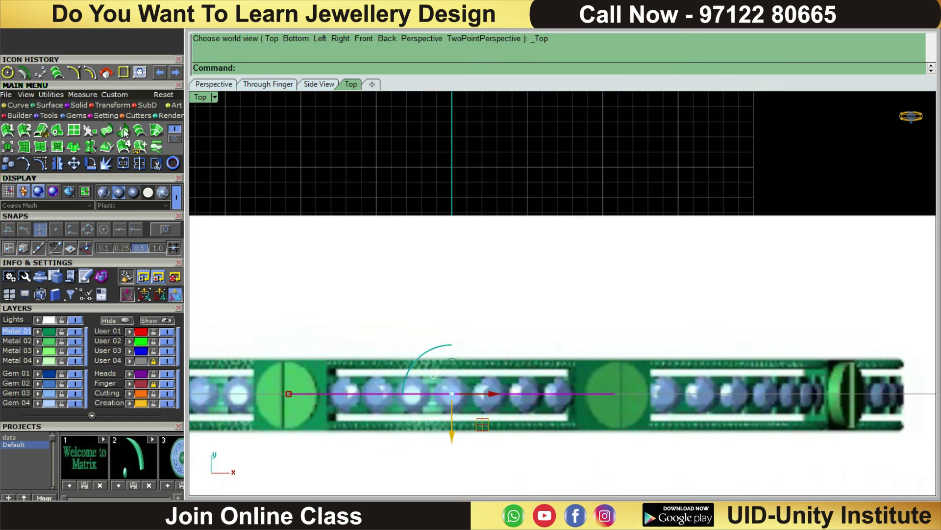
pyautogui.click(175, 139)
pyautogui.click(73, 130)
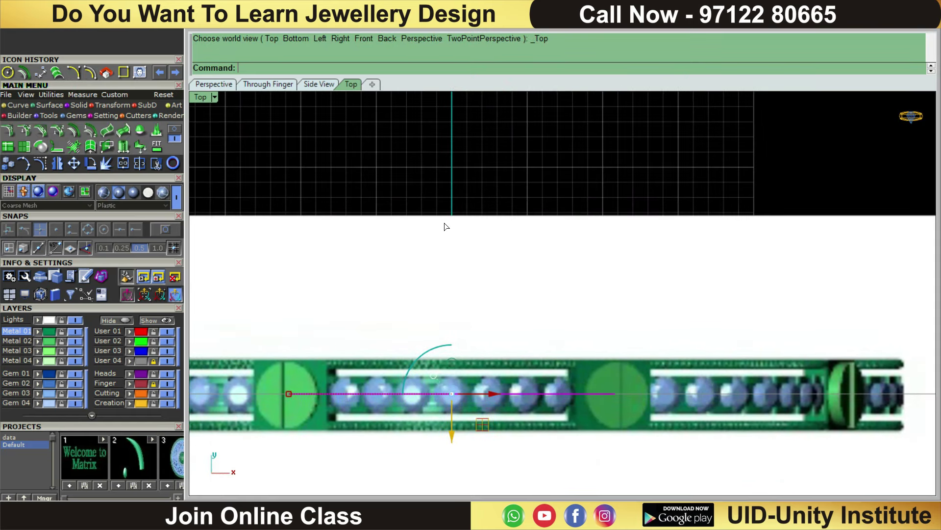
pyautogui.scroll(1, 469, 253)
pyautogui.press('Return')
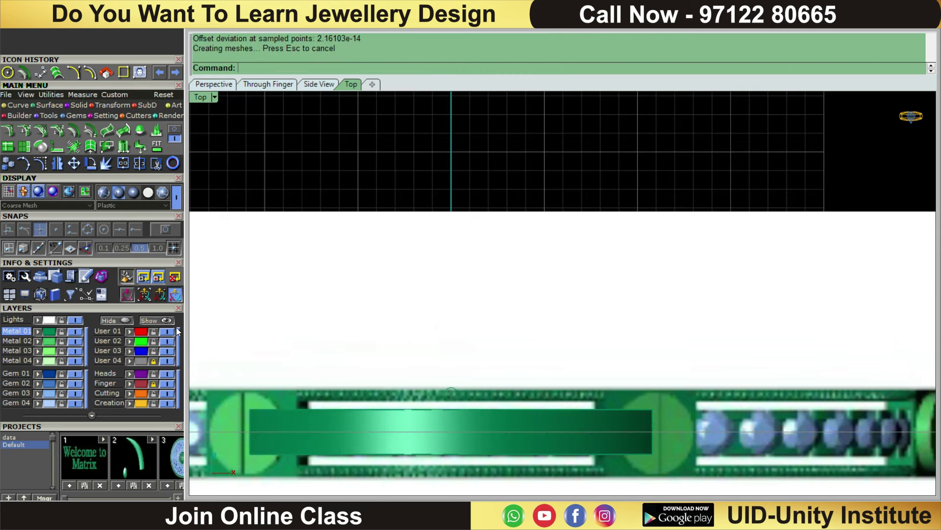
pyautogui.hotkey('ctrl', 'F2')
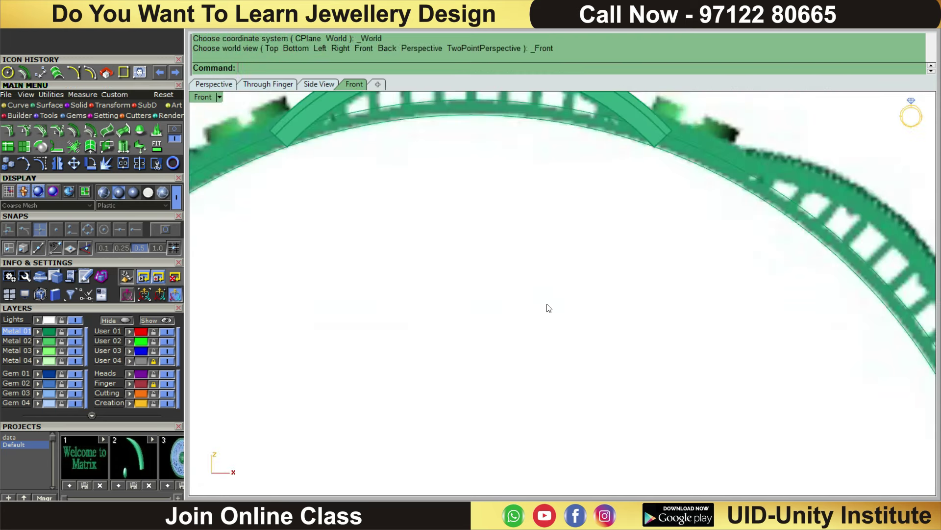
pyautogui.hotkey('ctrl', 'F1')
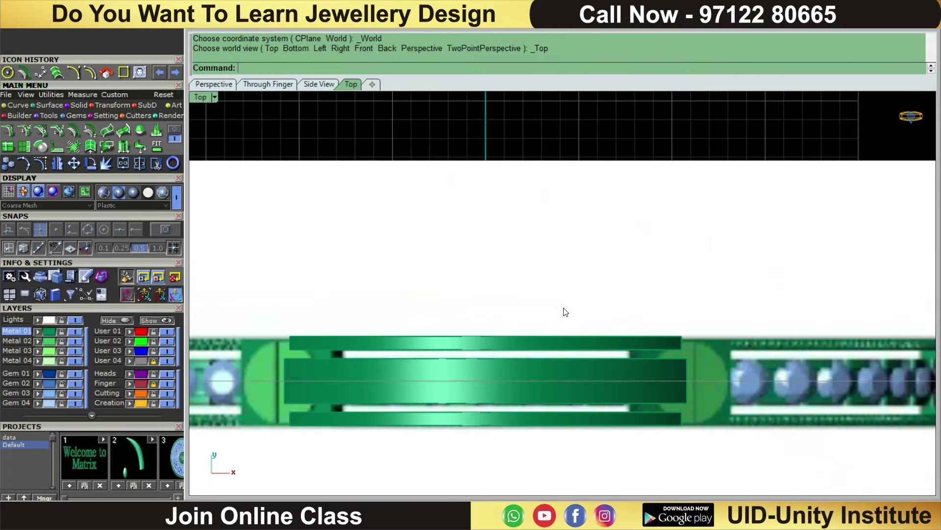
# Step: Hide every object except the band, plus the User 04 layer
pyautogui.scroll(2, 559, 290)
pyautogui.moveTo(522, 323); pyautogui.dragTo(521, 323)
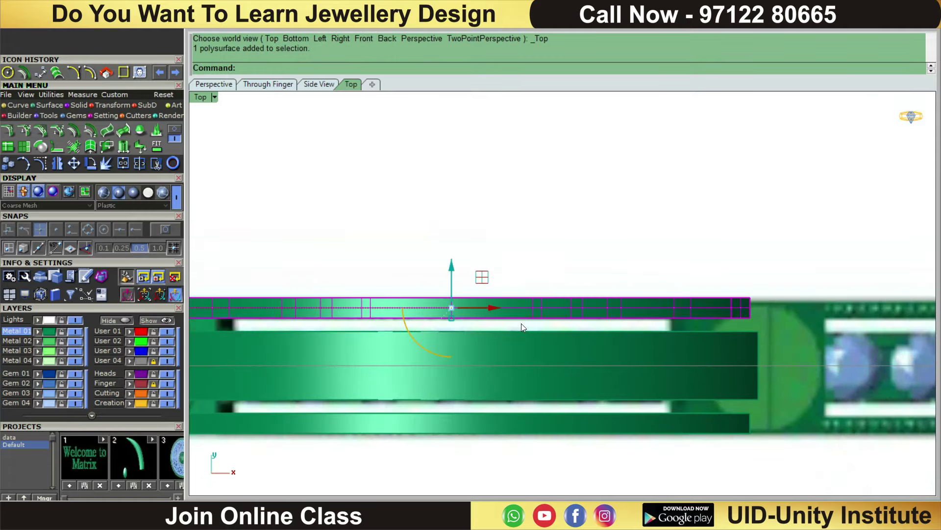
pyautogui.scroll(-2, 549, 311)
pyautogui.hotkey('ctrl', 'i')
pyautogui.write('h')
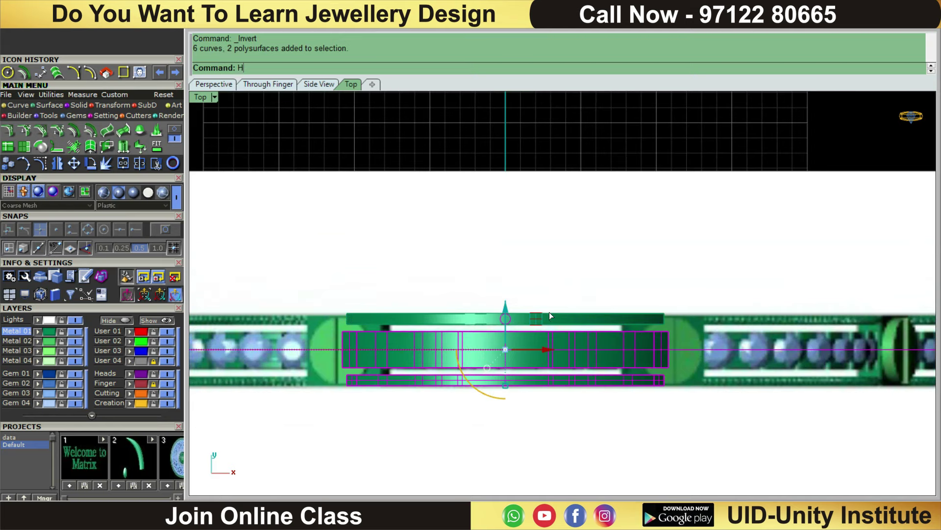
pyautogui.press('Return')
pyautogui.scroll(1, 539, 312)
pyautogui.scroll(1, 529, 312)
pyautogui.scroll(1, 520, 316)
pyautogui.moveTo(513, 316)
pyautogui.keyDown('ctrl'); pyautogui.keyDown('shift'); pyautogui.mouseDown(button='right')
pyautogui.moveTo(530, 248)
pyautogui.moveTo(527, 273)
pyautogui.moveTo(321, 281)
pyautogui.mouseUp(button='right'); pyautogui.keyUp('shift'); pyautogui.keyUp('ctrl')
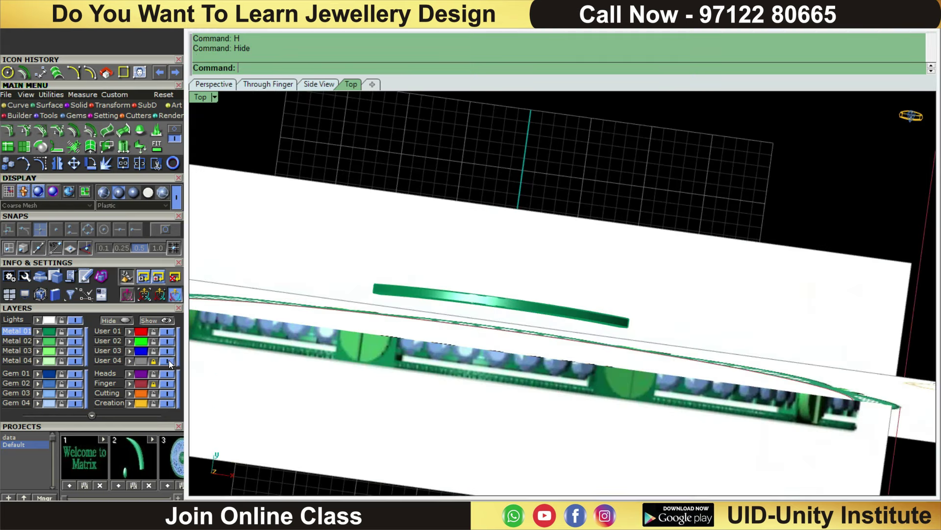
pyautogui.click(167, 360)
# Step: Duplicate the band's top edge as a curve
pyautogui.keyDown('ctrl'); pyautogui.keyDown('shift'); pyautogui.moveTo(518, 276); pyautogui.dragTo(519, 272, button='right'); pyautogui.keyUp('shift'); pyautogui.keyUp('ctrl')
pyautogui.hotkey('ctrl', 'F1')
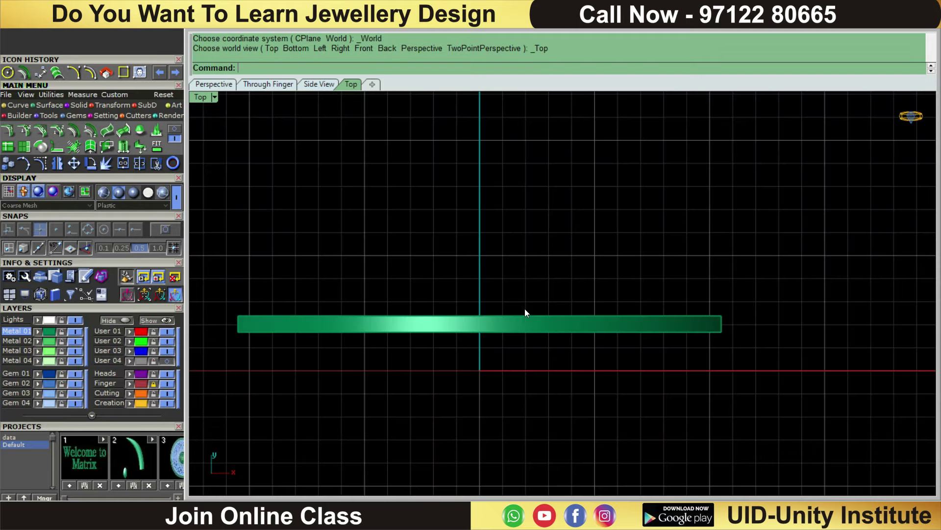
pyautogui.keyDown('ctrl'); pyautogui.keyDown('shift'); pyautogui.moveTo(641, 296); pyautogui.dragTo(625, 194, button='right'); pyautogui.keyUp('shift'); pyautogui.keyUp('ctrl')
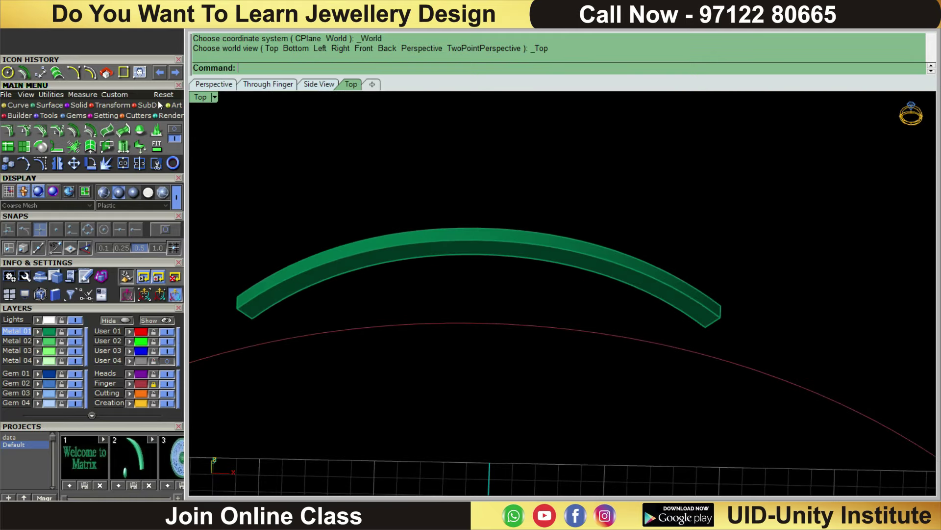
pyautogui.click(25, 105)
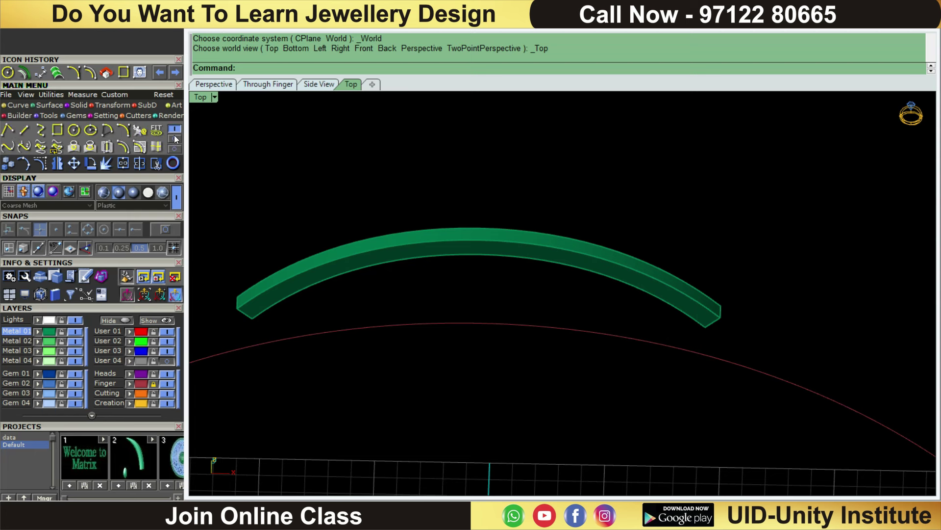
pyautogui.click(161, 146)
pyautogui.scroll(2, 416, 265)
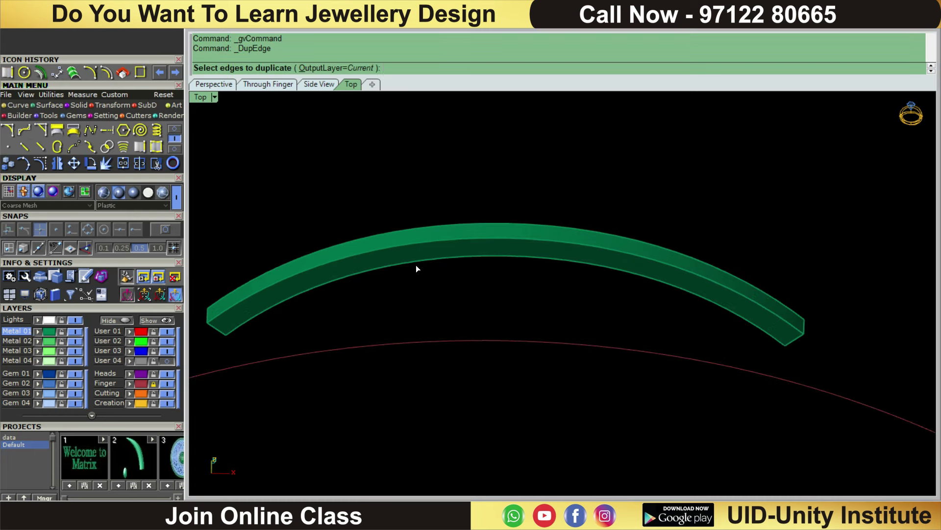
pyautogui.click(404, 227)
pyautogui.press('Return')
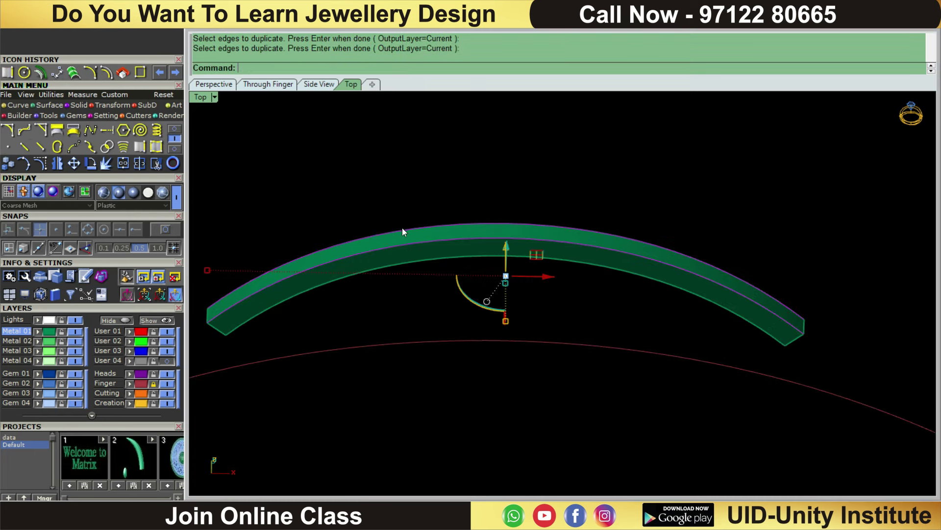
# Step: Run TweenCurves and select the resulting curve along the band
pyautogui.click(124, 144)
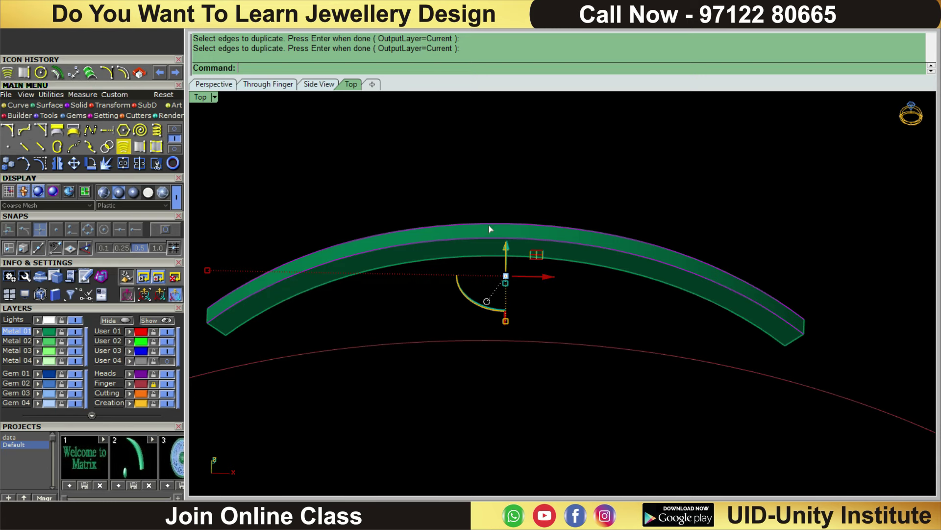
pyautogui.press('Return')
pyautogui.click(530, 231)
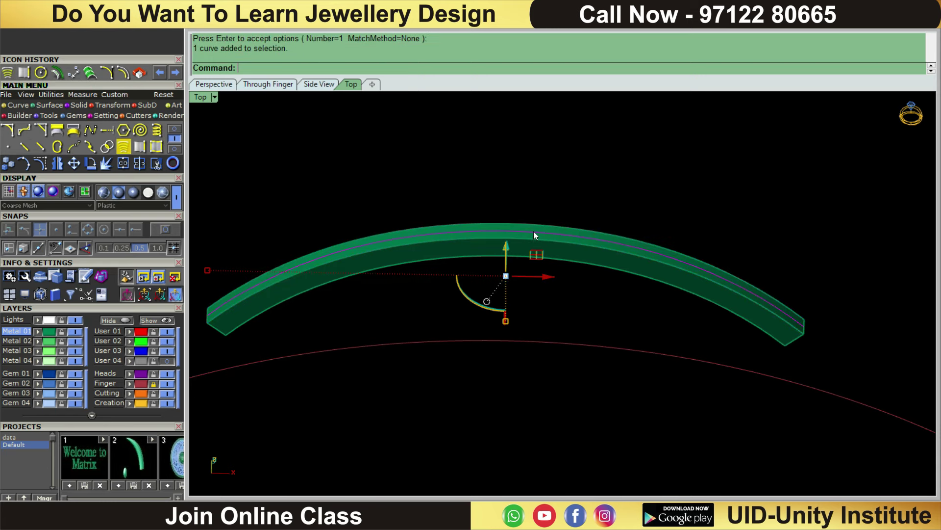
pyautogui.scroll(-2, 535, 231)
pyautogui.hotkey('ctrl', 'F1')
pyautogui.scroll(3, 532, 255)
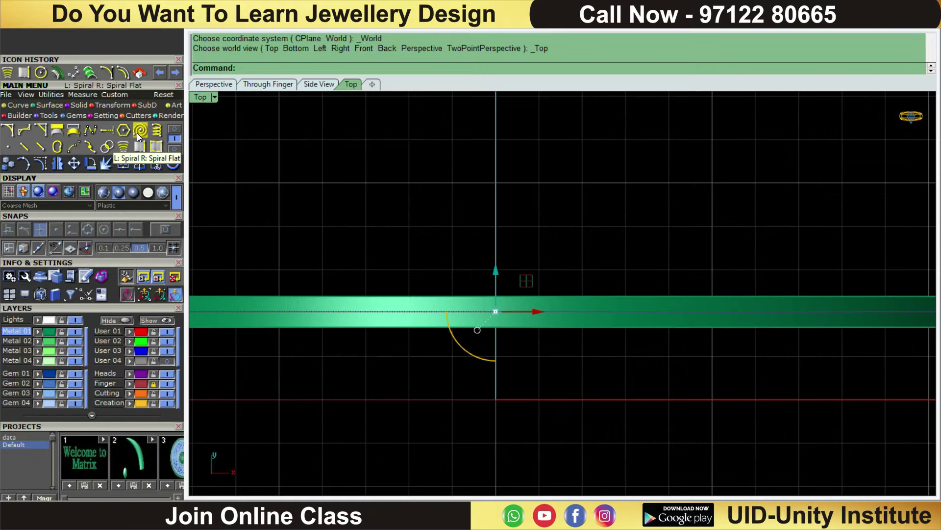
# Step: Wind a 0.35-diameter, 75-turn helix around the band's edge curve
pyautogui.click(153, 129)
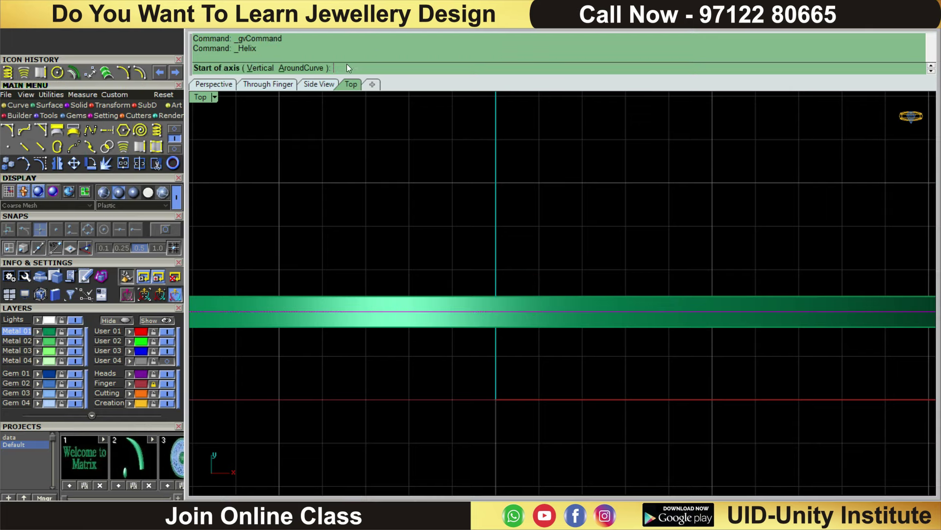
pyautogui.click(301, 67)
pyautogui.click(326, 309)
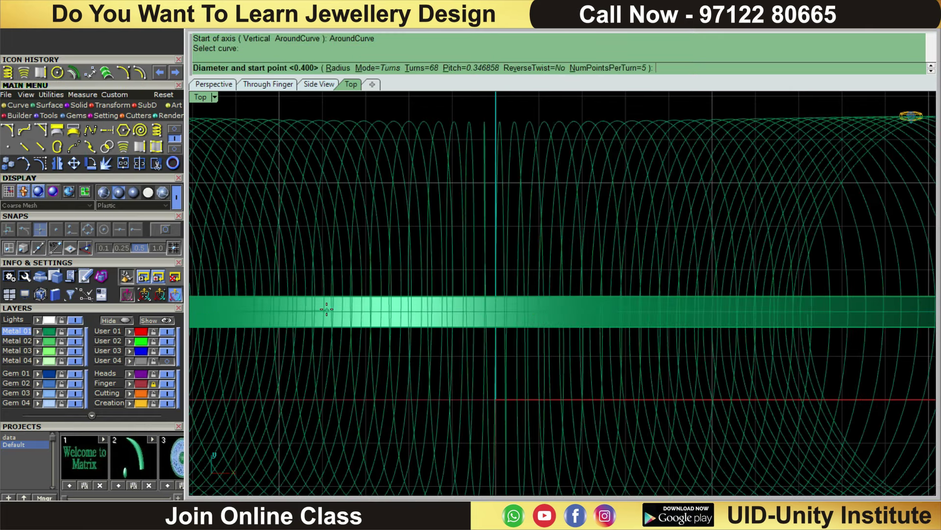
pyautogui.scroll(-2, 420, 110)
pyautogui.scroll(-1, 421, 110)
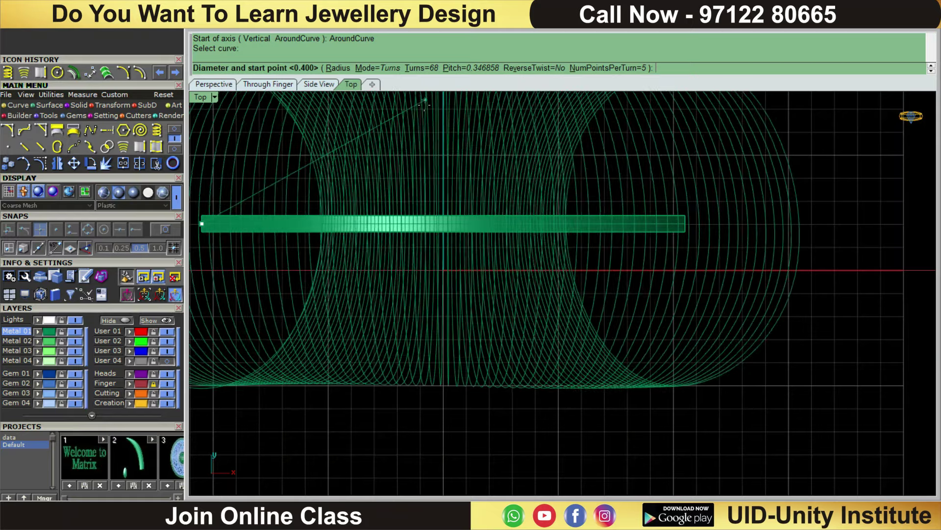
pyautogui.moveTo(478, 118); pyautogui.dragTo(487, 196, button='right')
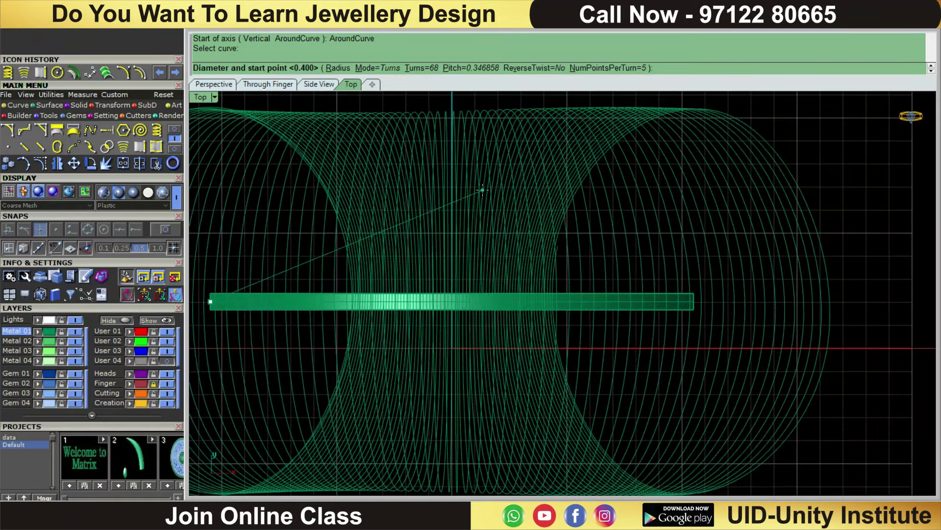
pyautogui.write('0.35')
pyautogui.press('Return')
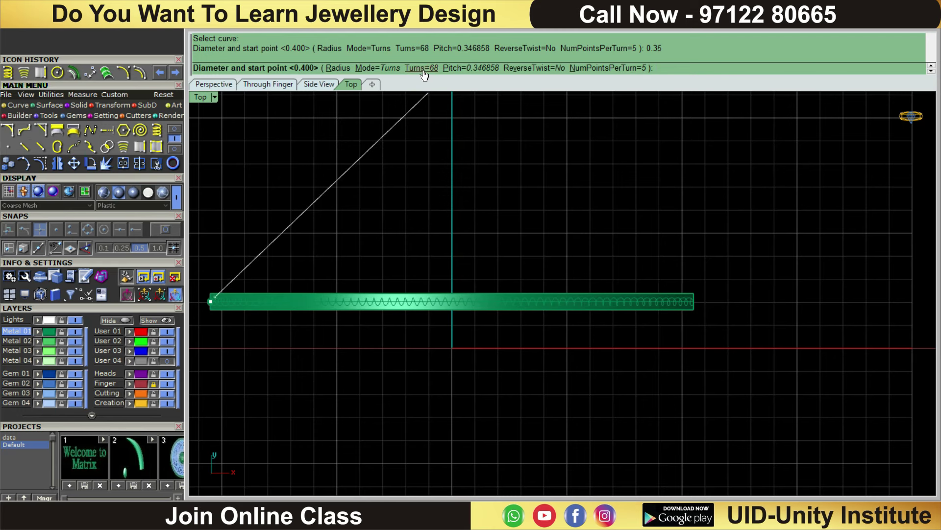
pyautogui.scroll(2, 330, 344)
pyautogui.scroll(1, 488, 351)
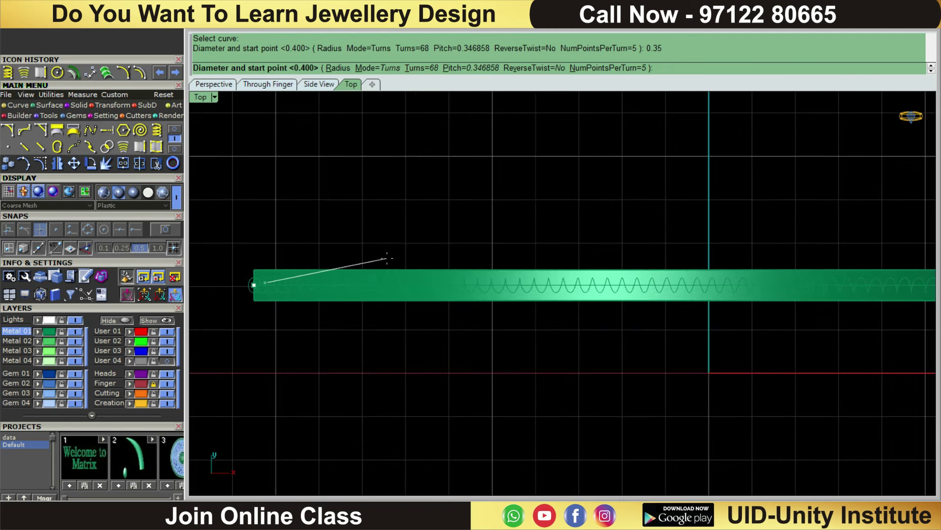
pyautogui.click(425, 74)
pyautogui.write('75')
pyautogui.press('Return')
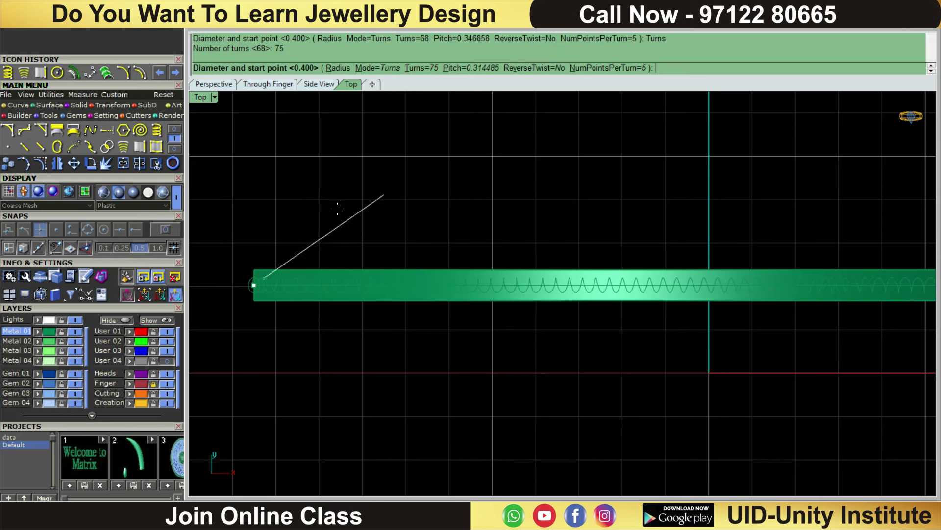
pyautogui.press('Return')
# Step: Pipe the helix at 0.35 into a twisted rope
pyautogui.click(342, 278)
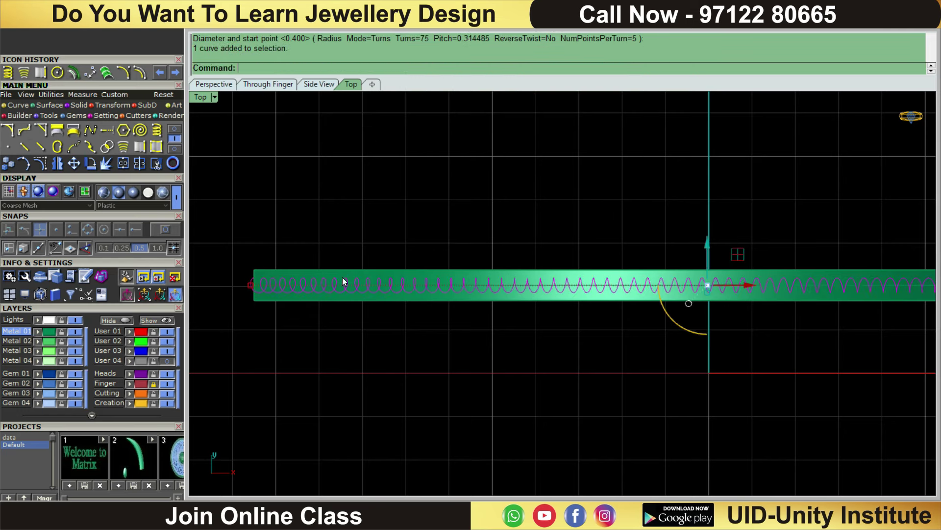
pyautogui.scroll(3, 399, 245)
pyautogui.click(79, 105)
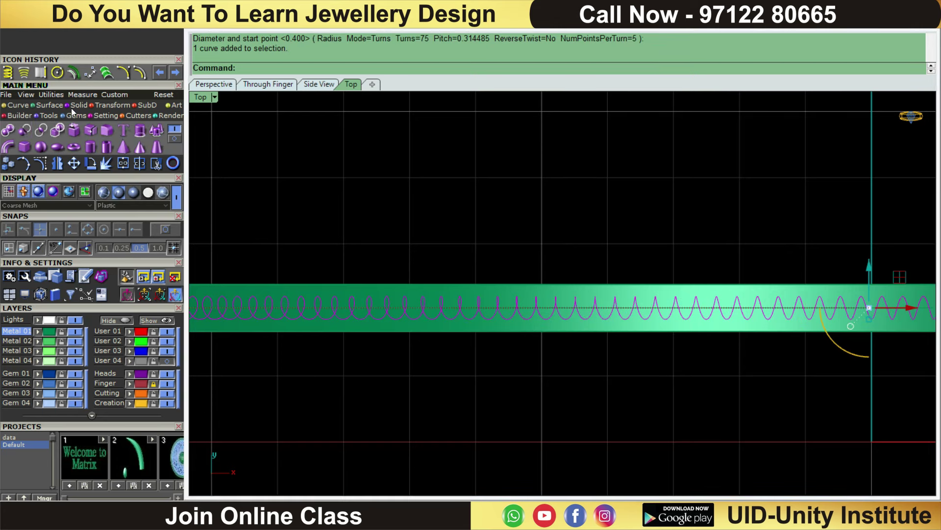
pyautogui.click(8, 146)
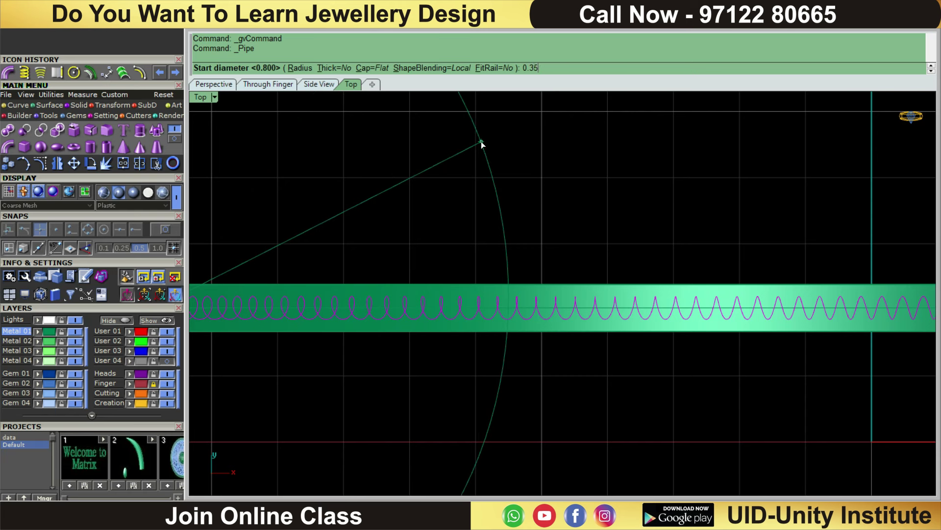
pyautogui.press('Return')
pyautogui.press('Return')
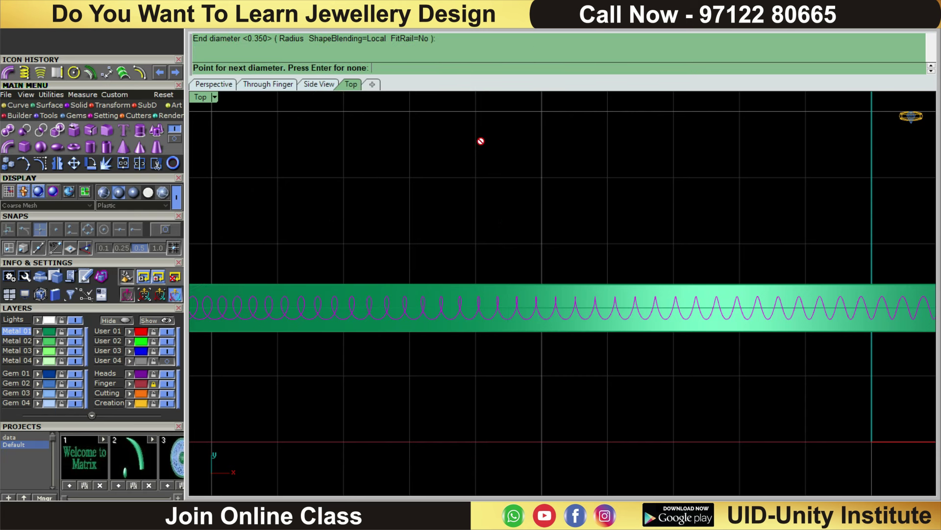
pyautogui.press('Return')
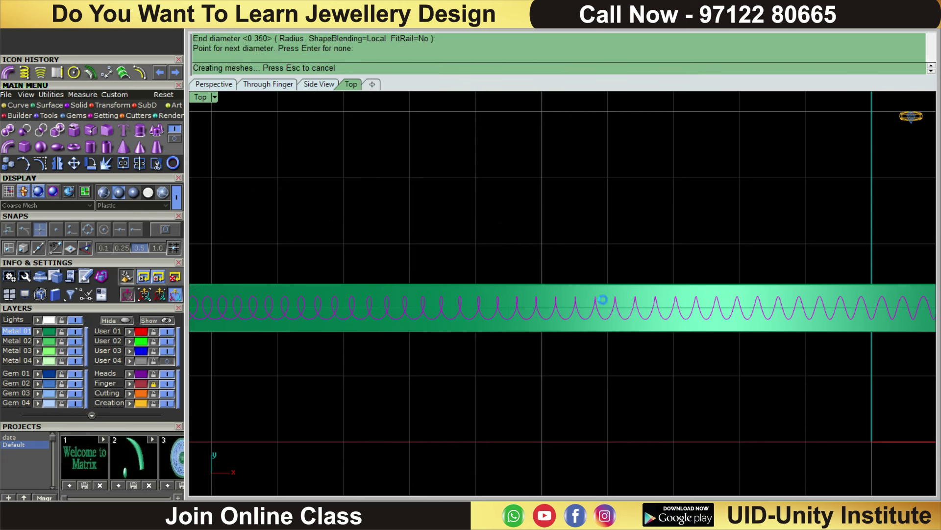
# Step: Inspect the piped rope, then undo back to the plain band
pyautogui.scroll(-2, 603, 297)
pyautogui.scroll(-4, 603, 297)
pyautogui.scroll(2, 743, 237)
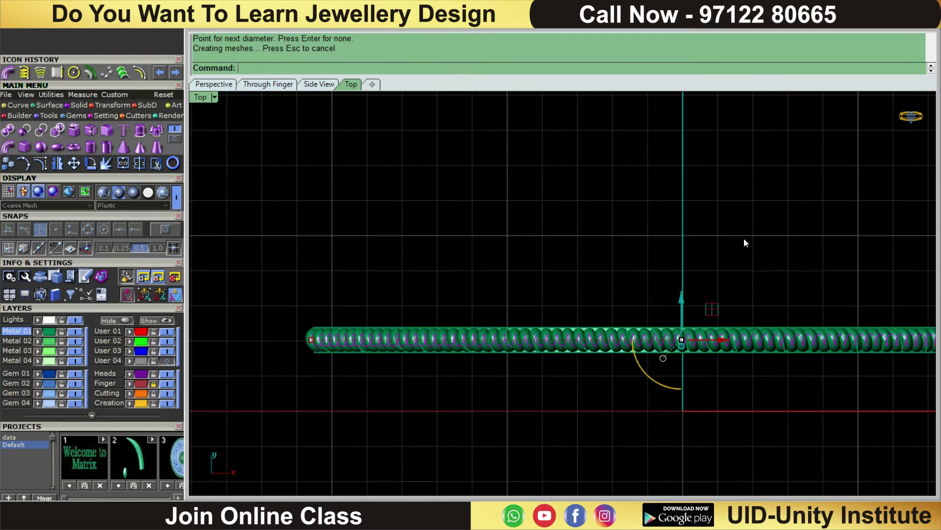
pyautogui.moveTo(743, 237); pyautogui.dragTo(713, 188, button='right')
pyautogui.scroll(2, 606, 274)
pyautogui.scroll(2, 581, 310)
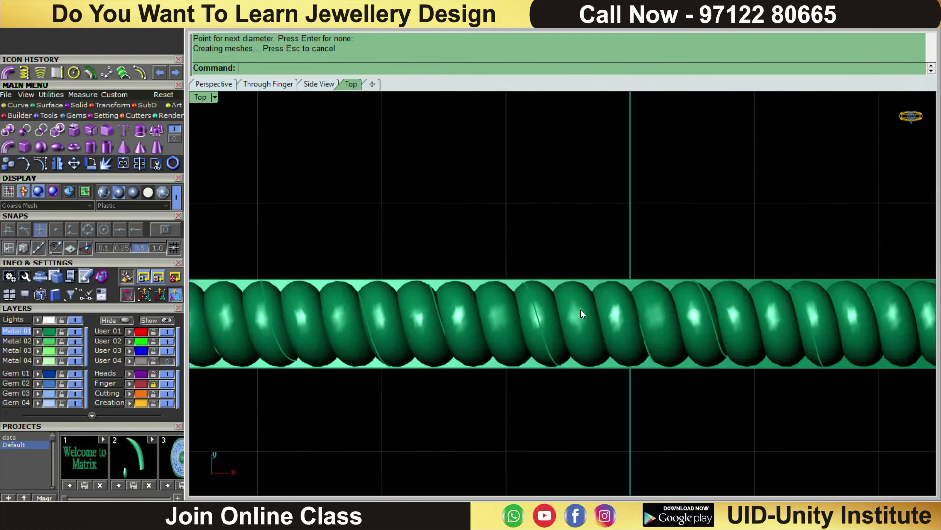
pyautogui.scroll(1, 580, 311)
pyautogui.hotkey('ctrl', 'z')
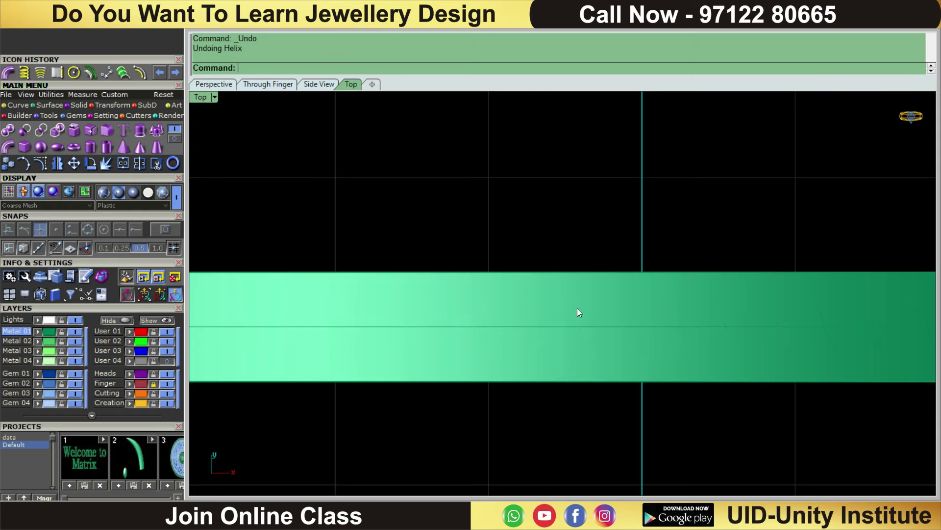
# Step: Wind a 0.35-diameter, 68-turn helix around the band's curve
pyautogui.click(579, 327)
pyautogui.click(621, 363)
pyautogui.scroll(-3, 621, 338)
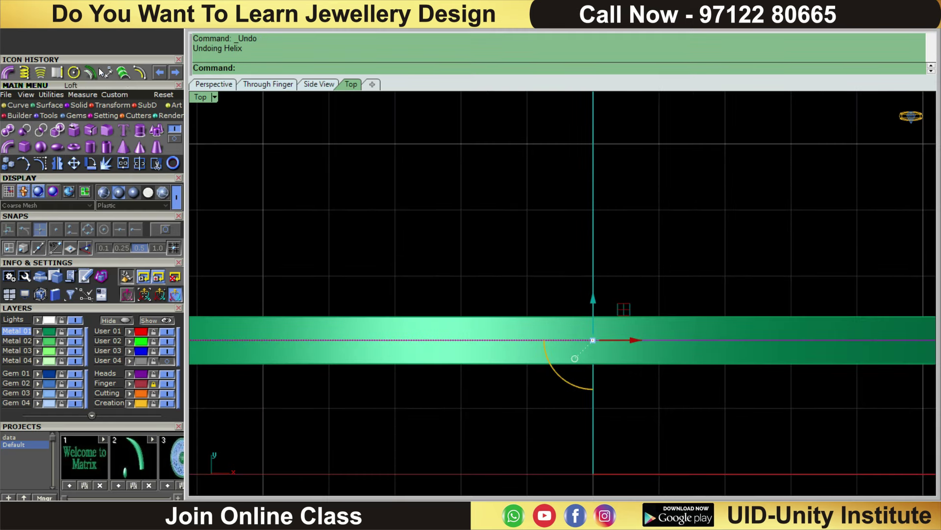
pyautogui.click(24, 73)
pyautogui.click(304, 68)
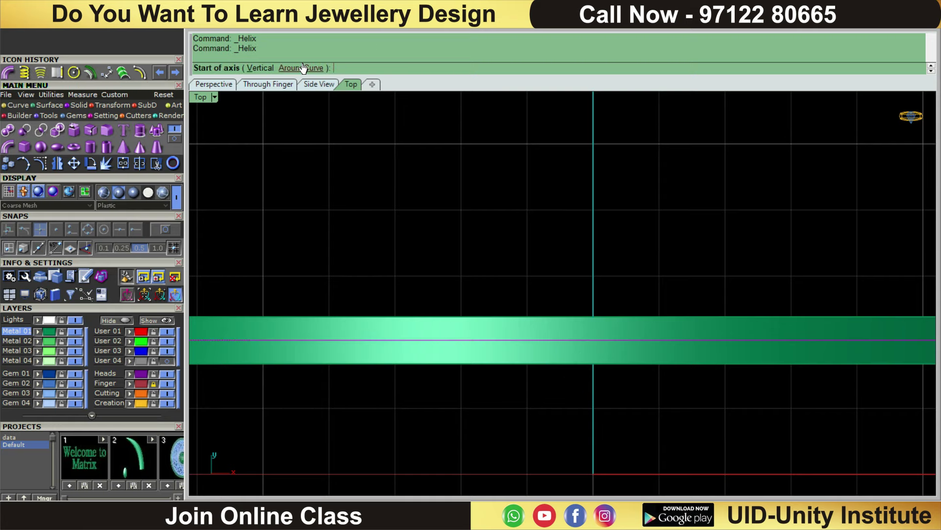
pyautogui.click(391, 343)
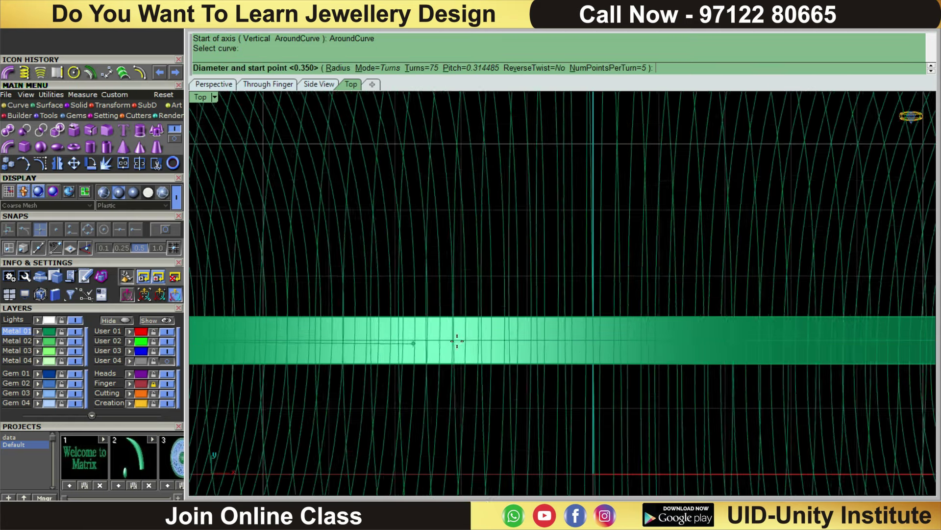
pyautogui.write('0.35')
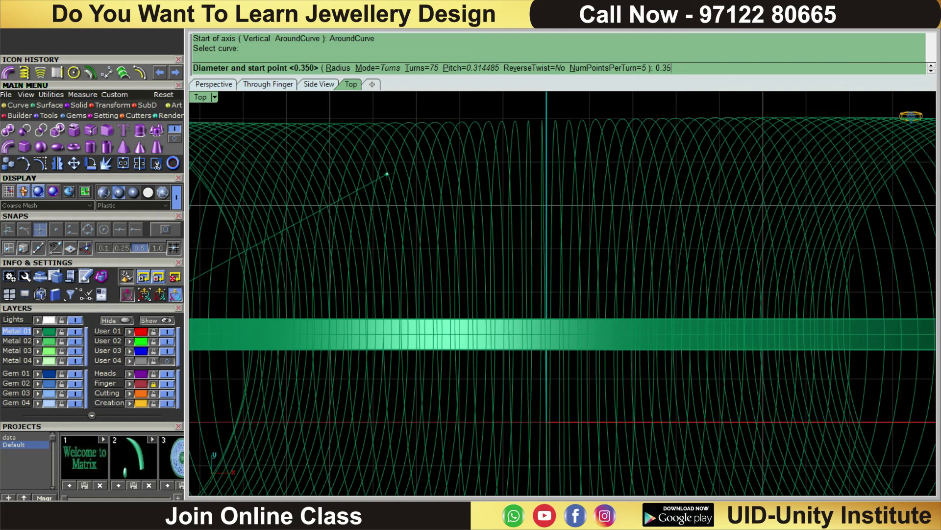
pyautogui.press('Return')
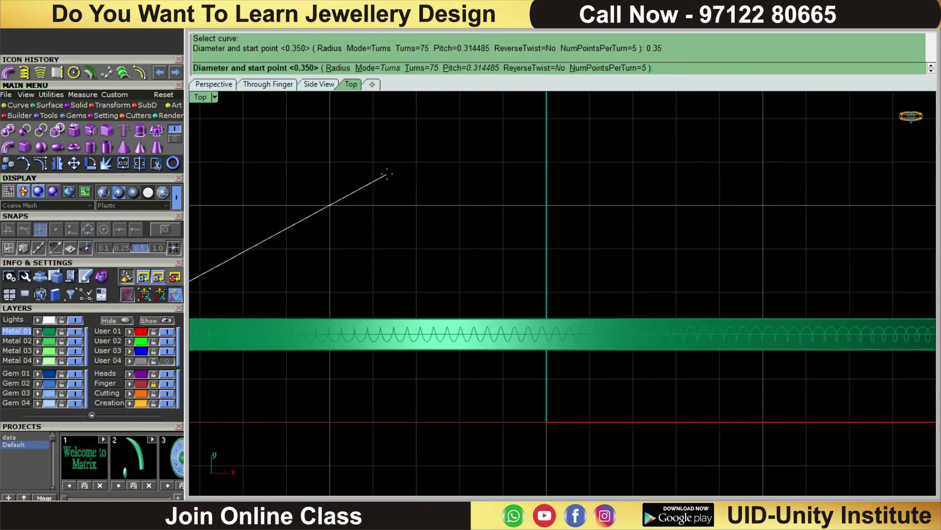
pyautogui.click(409, 67)
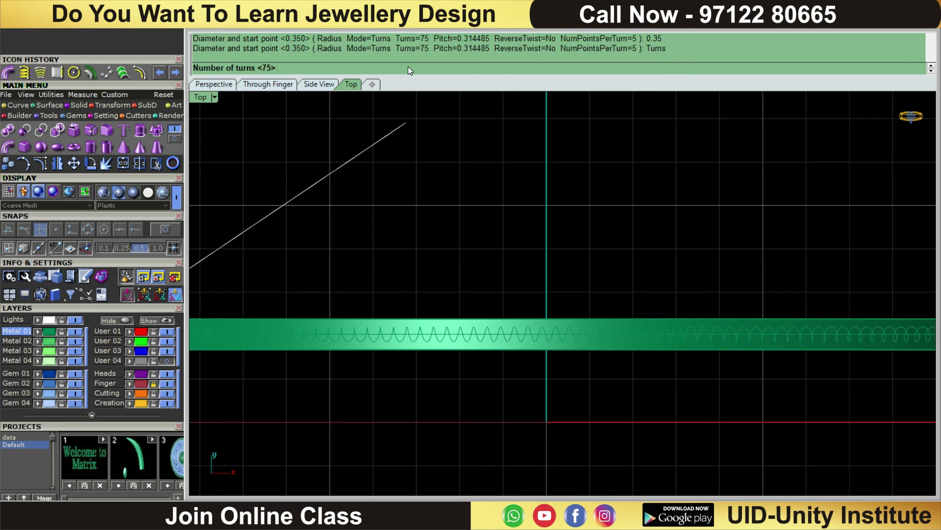
pyautogui.write('68')
pyautogui.press('Return')
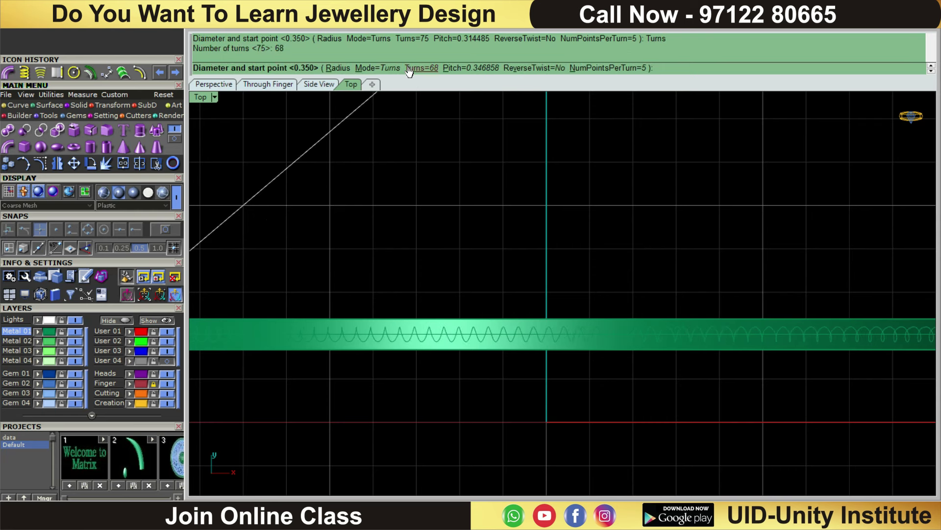
pyautogui.press('Return')
pyautogui.scroll(1, 388, 238)
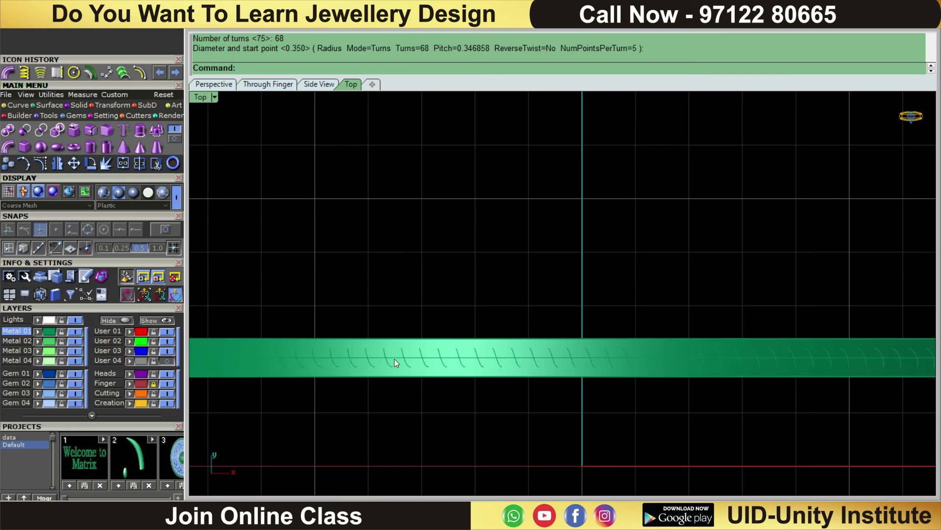
pyautogui.press('Return')
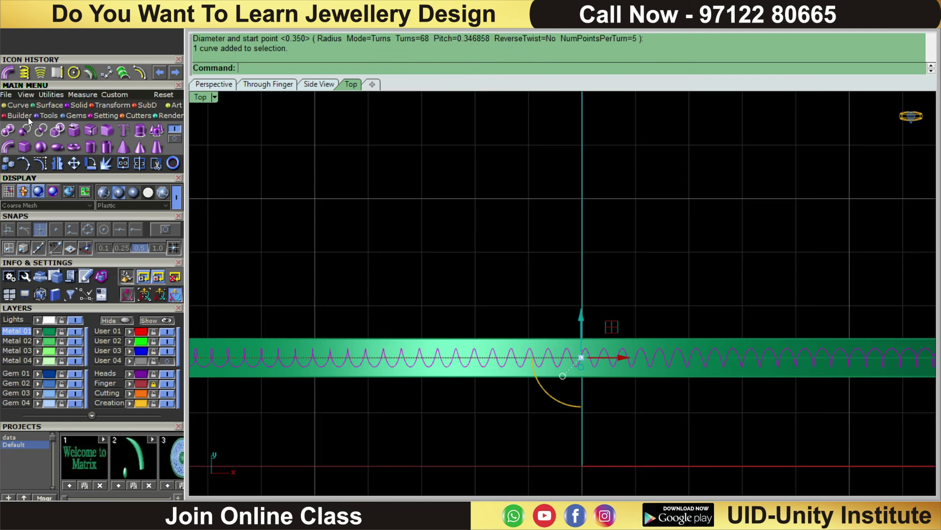
# Step: Pipe the helix with default diameters into a twisted-wire coil and select it
pyautogui.click(7, 146)
pyautogui.press('Return')
pyautogui.press('Return')
pyautogui.press('Return')
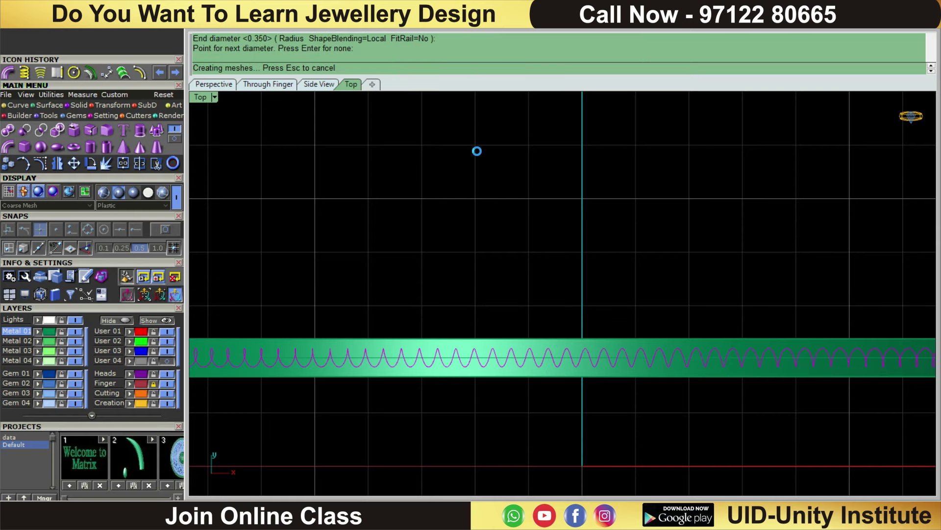
pyautogui.scroll(-4, 613, 245)
pyautogui.scroll(3, 535, 245)
pyautogui.click(558, 326)
pyautogui.scroll(2, 560, 258)
pyautogui.scroll(2, 667, 261)
pyautogui.scroll(1, 641, 288)
pyautogui.click(638, 288)
pyautogui.scroll(-3, 677, 147)
pyautogui.scroll(-2, 612, 215)
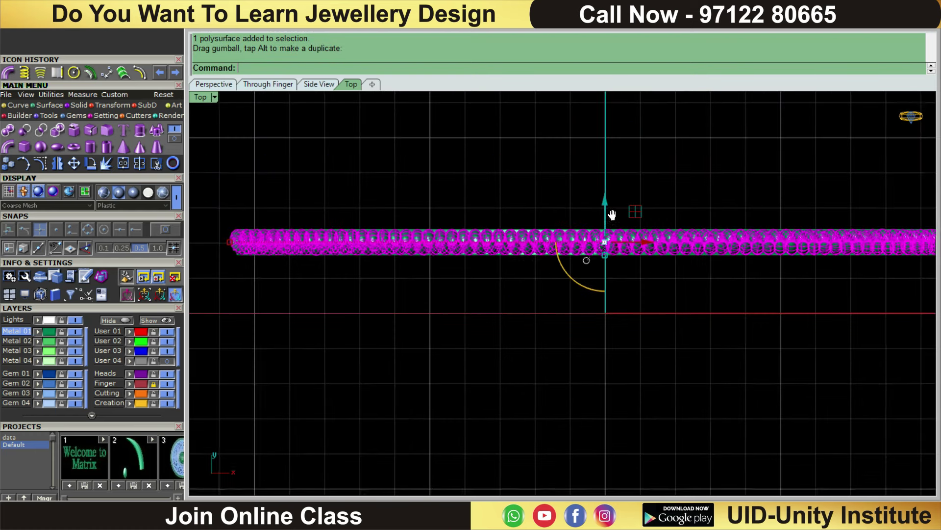
# Step: Unhide the band so it shows alongside the coil
pyautogui.hotkey('ctrl', 'F2')
pyautogui.click(616, 187)
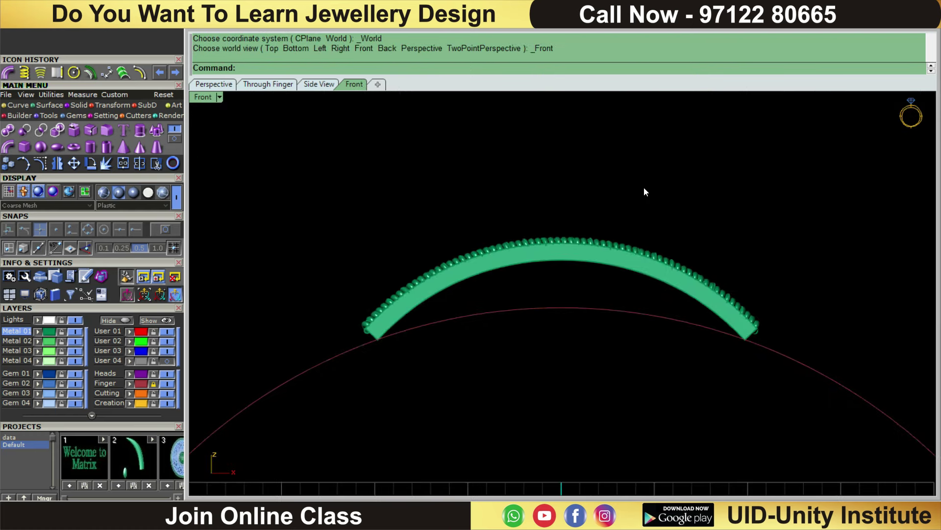
pyautogui.hotkey('ctrl', 'shift', 'h')
pyautogui.click(598, 244)
pyautogui.press('Return')
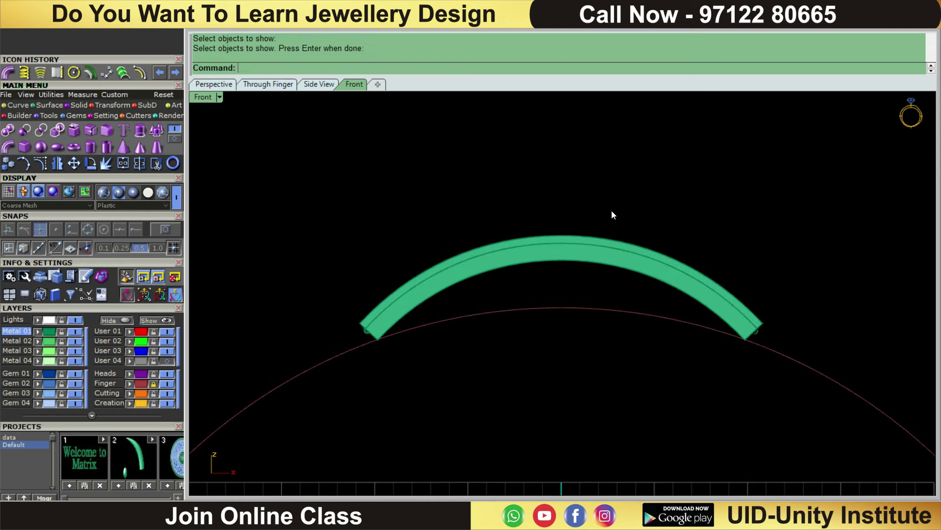
pyautogui.scroll(2, 612, 214)
pyautogui.moveTo(628, 189); pyautogui.dragTo(603, 290, button='right')
# Step: Raise the twisted-wire coil onto the band's top edge in Front view
pyautogui.click(602, 295)
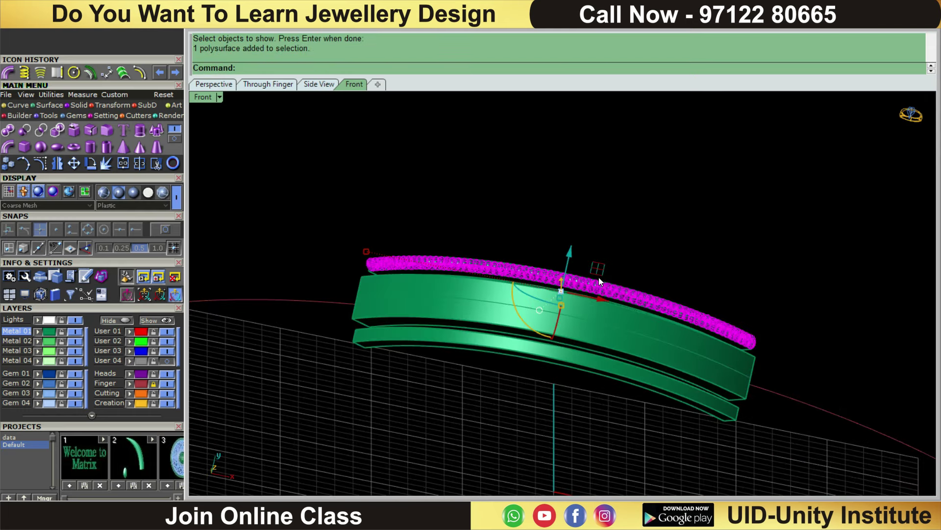
pyautogui.hotkey('ctrl', 'F2')
pyautogui.scroll(3, 592, 258)
pyautogui.click(529, 327)
pyautogui.scroll(-5, 546, 258)
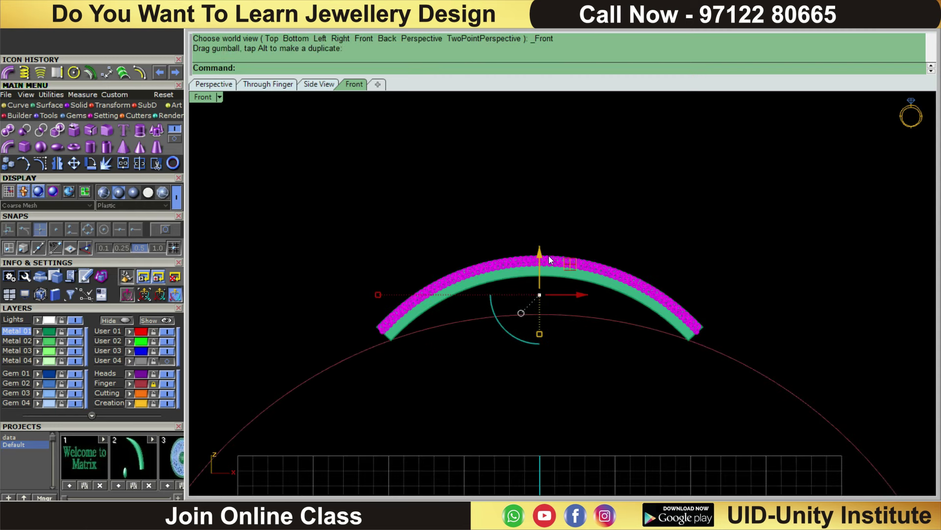
pyautogui.hotkey('ctrl', 'F1')
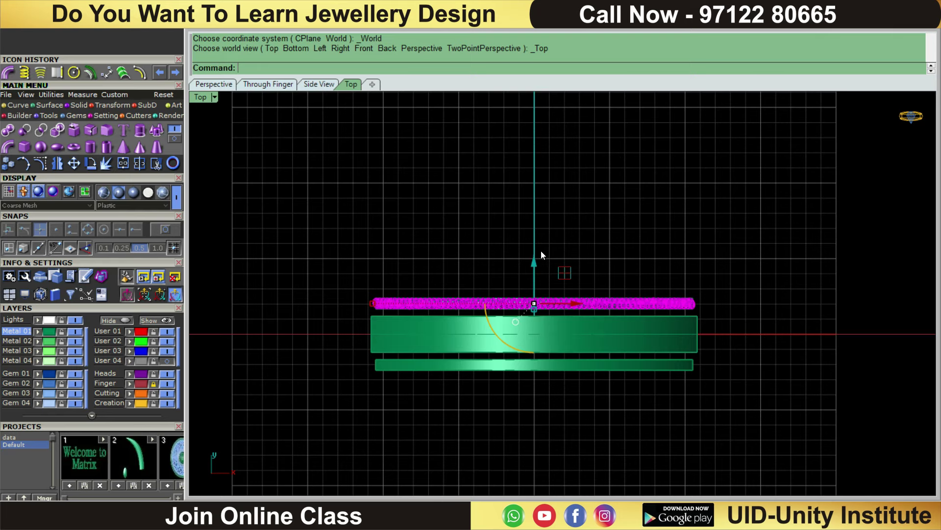
pyautogui.moveTo(540, 251); pyautogui.dragTo(542, 205, button='right')
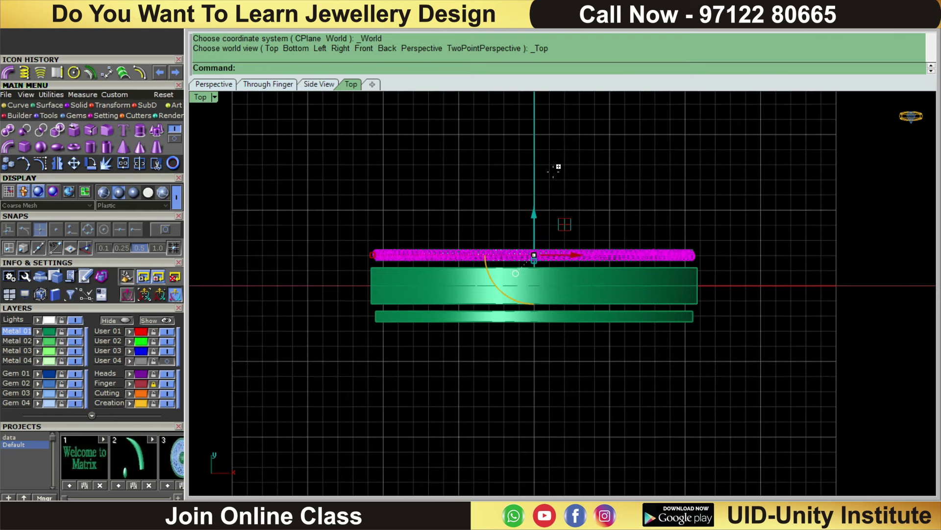
# Step: Mirror the coil to the band's opposite edge and group both coils
pyautogui.hotkey('ctrl', 'm')
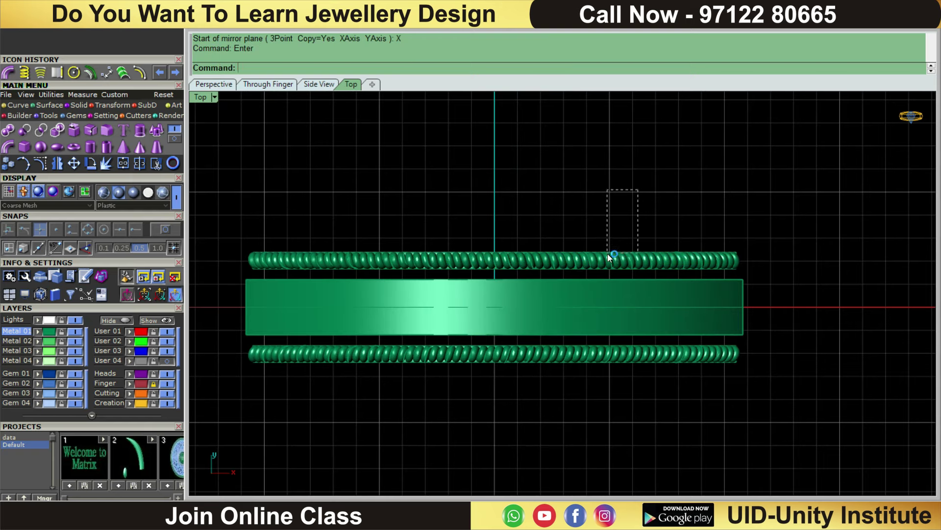
pyautogui.moveTo(607, 254); pyautogui.dragTo(606, 263)
pyautogui.moveTo(676, 350); pyautogui.dragTo(673, 345)
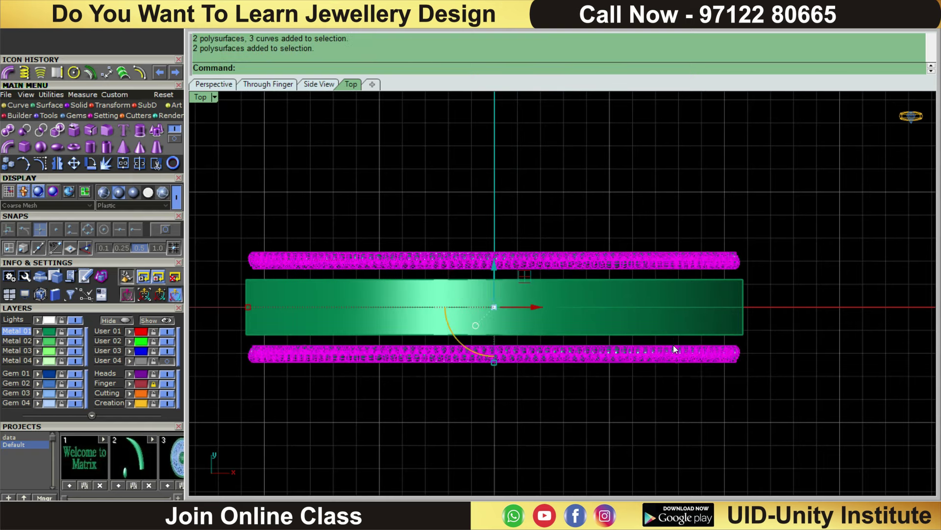
pyautogui.write('g')
pyautogui.press('Return')
# Step: Hide the grouped coils, leaving the band visible
pyautogui.scroll(-2, 690, 280)
pyautogui.scroll(-1, 681, 265)
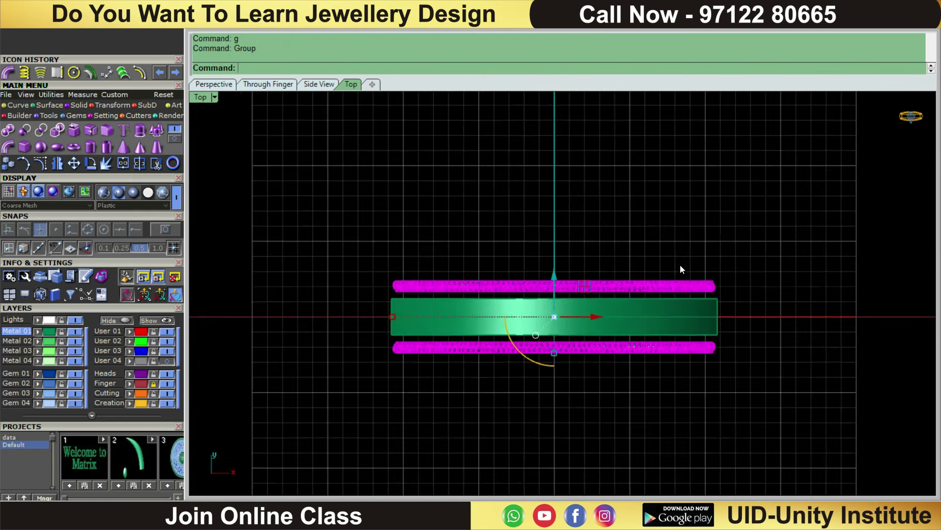
pyautogui.scroll(2, 616, 263)
pyautogui.write('H')
pyautogui.press('Return')
pyautogui.moveTo(633, 320); pyautogui.dragTo(604, 351, button='right')
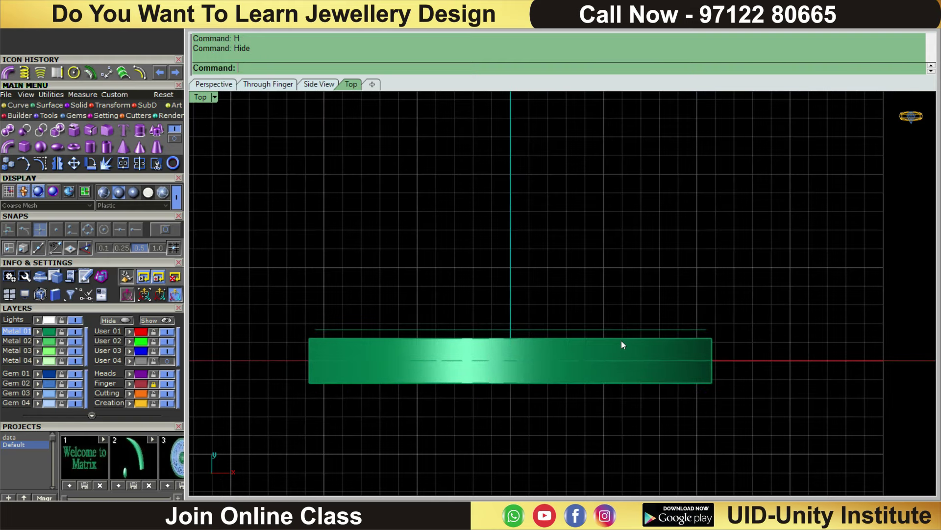
pyautogui.hotkey('ctrl', 'F2')
pyautogui.click(622, 277)
# Step: Hide the arched band and its three arch curves to reveal the bangle reference
pyautogui.press('Escape')
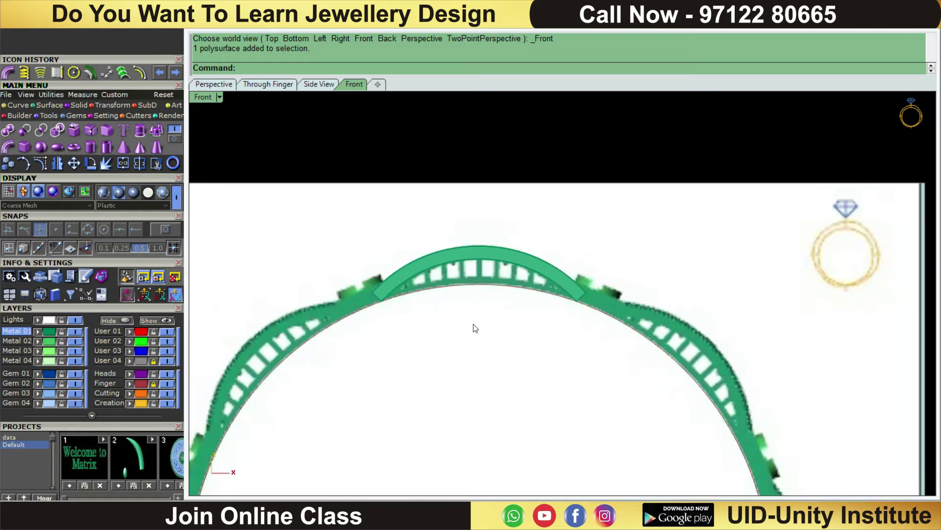
pyautogui.scroll(3, 551, 240)
pyautogui.click(487, 254)
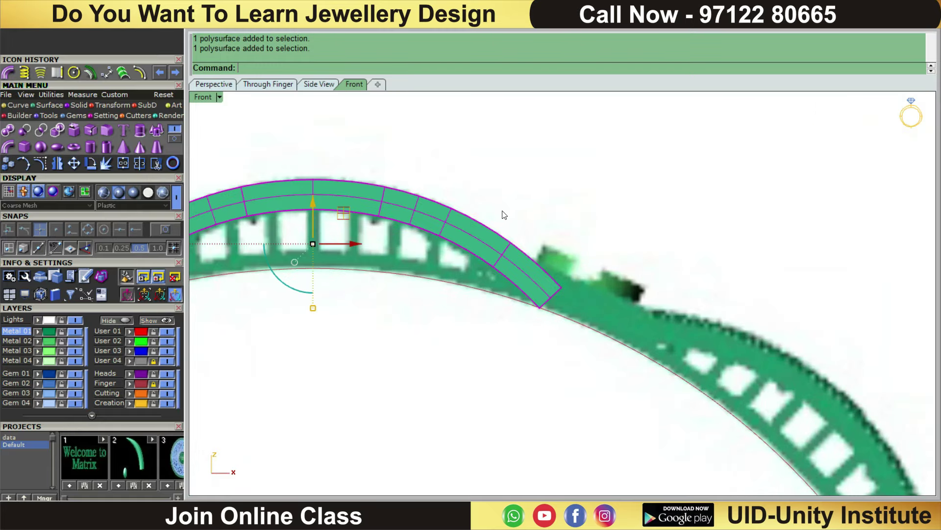
pyautogui.hotkey('ctrl', 'h')
pyautogui.moveTo(495, 223); pyautogui.dragTo(467, 183, button='right')
pyautogui.moveTo(466, 183); pyautogui.dragTo(420, 239)
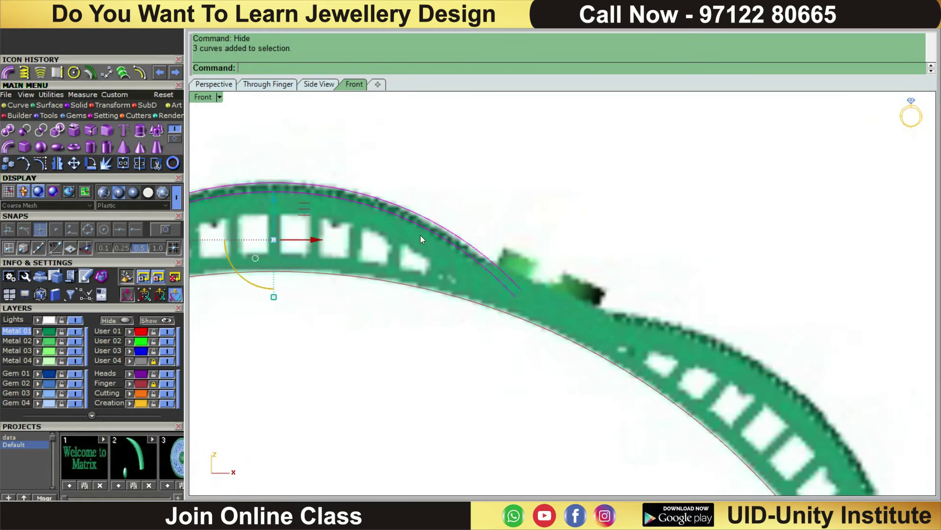
pyautogui.write('h')
pyautogui.press('Return')
# Step: Start an Aligned Dimension measurement on the scalloped ring
pyautogui.scroll(-1, 524, 246)
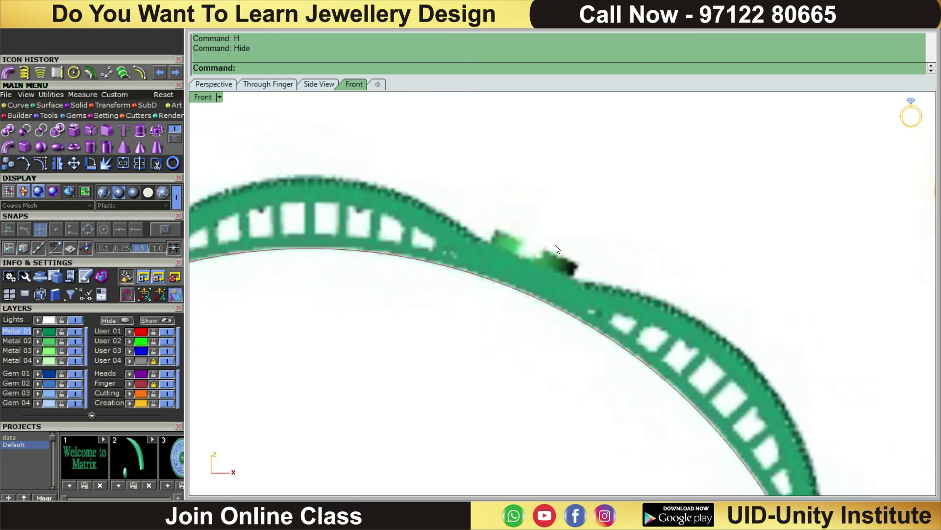
pyautogui.scroll(-2, 476, 253)
pyautogui.scroll(1, 357, 249)
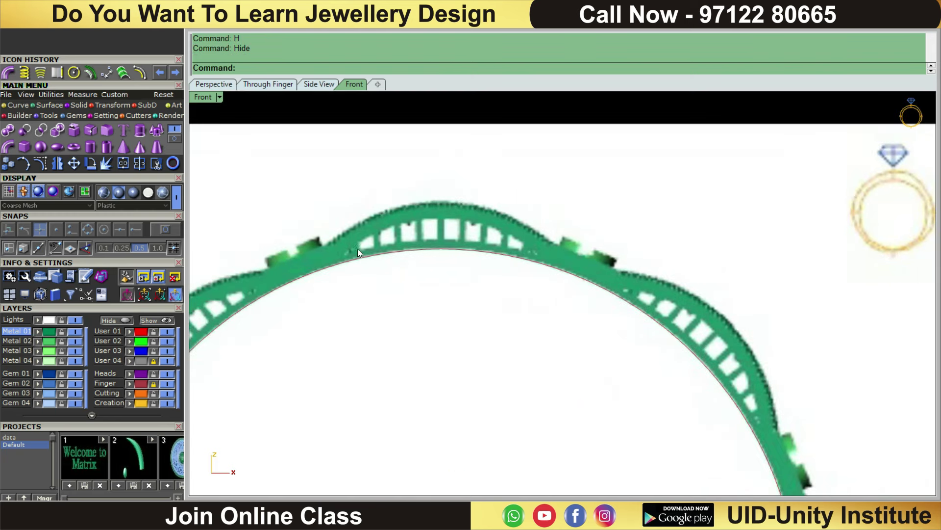
pyautogui.scroll(1, 367, 251)
pyautogui.scroll(1, 367, 251)
pyautogui.scroll(1, 390, 256)
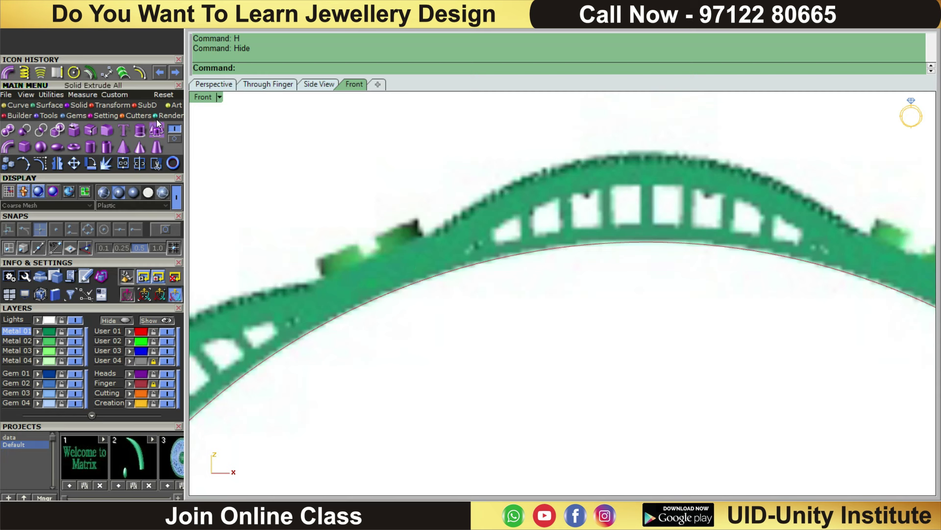
pyautogui.click(82, 96)
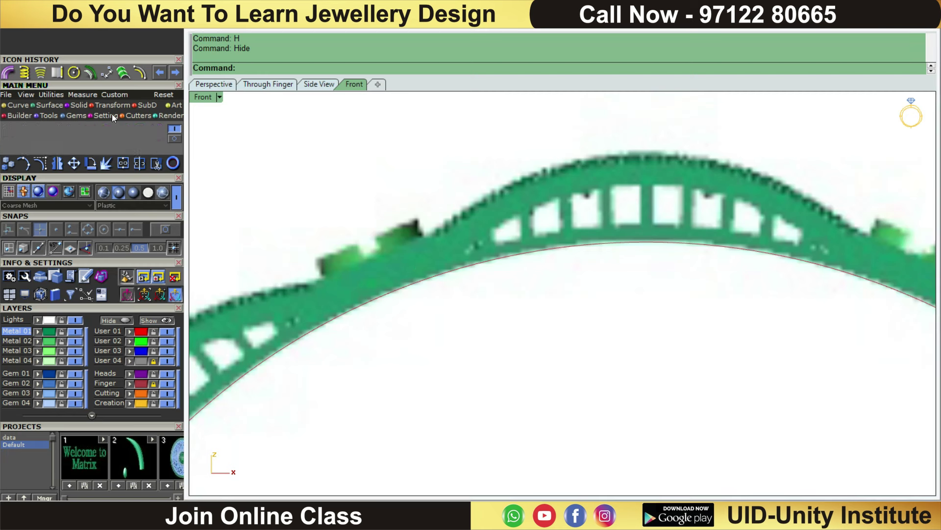
pyautogui.click(140, 130)
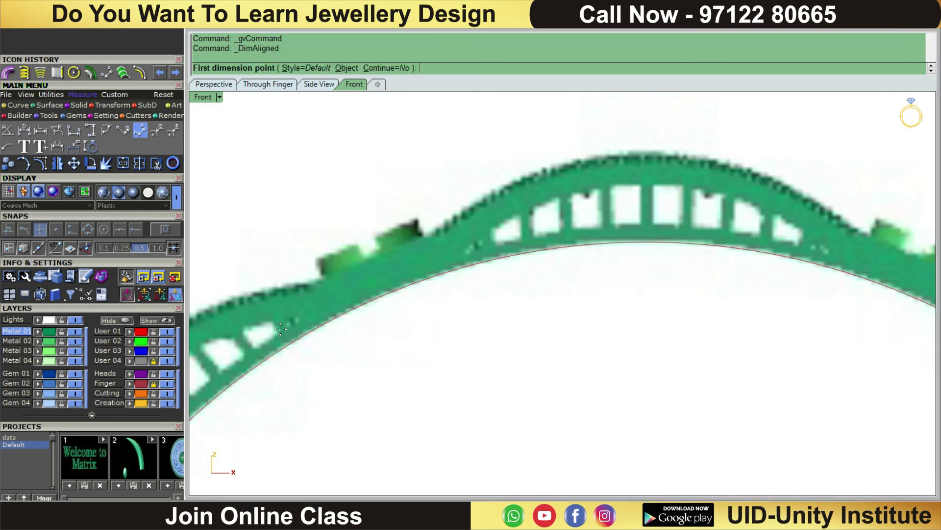
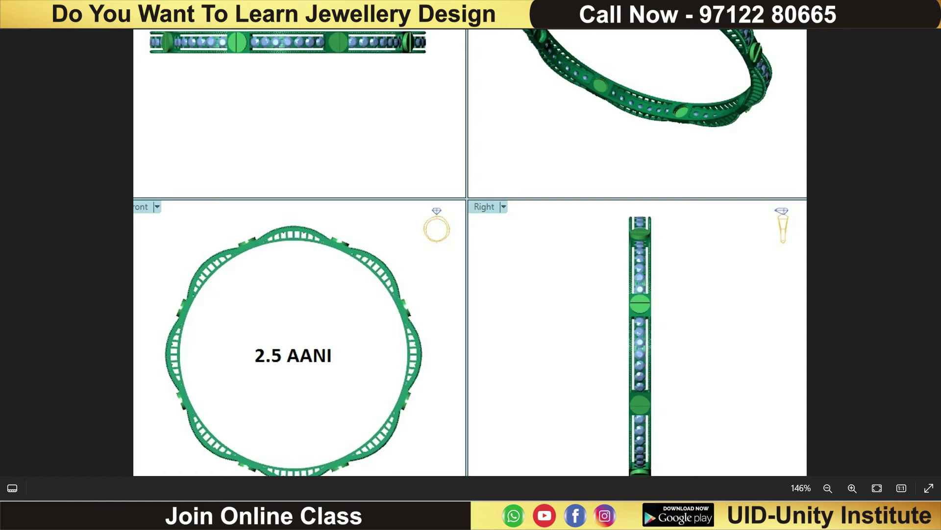
# Step: Zoom the 2.5 AANI bangle reference in Photos to about 611% on the stone-set band
pyautogui.scroll(-2, 404, 95)
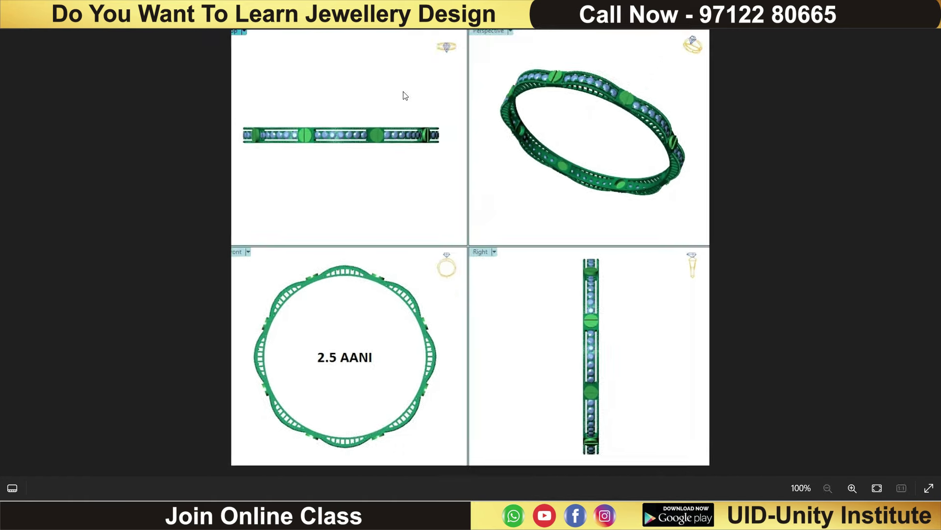
pyautogui.scroll(3, 294, 162)
pyautogui.scroll(1, 239, 178)
pyautogui.scroll(1, 239, 178)
pyautogui.scroll(1, 239, 178)
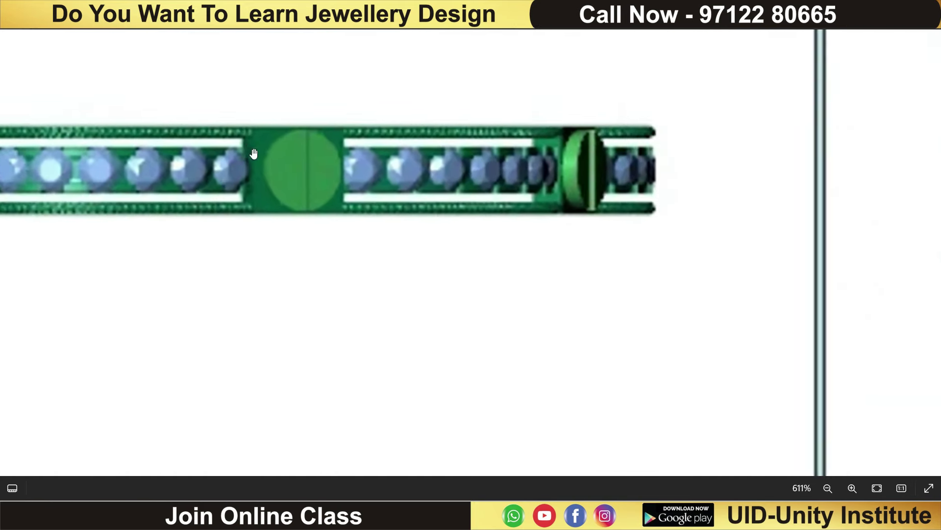
pyautogui.scroll(1, 239, 178)
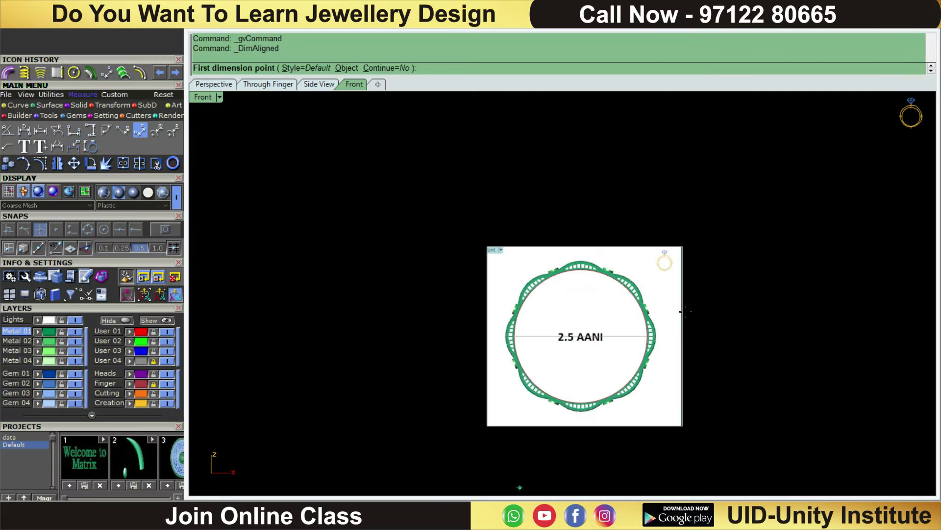
# Step: Trial-measure the band from its raised arch to the inner edge, then cancel
pyautogui.scroll(1, 616, 271)
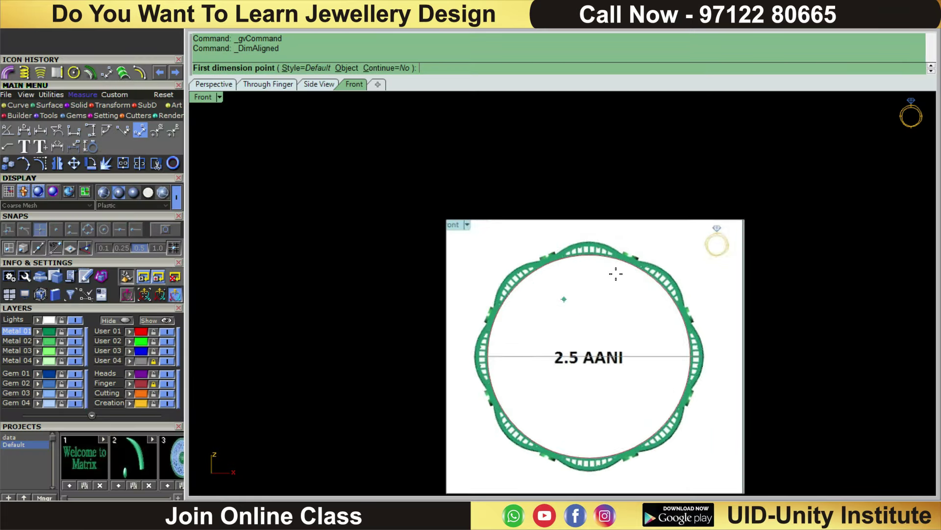
pyautogui.scroll(2, 613, 235)
pyautogui.scroll(2, 612, 249)
pyautogui.scroll(1, 613, 249)
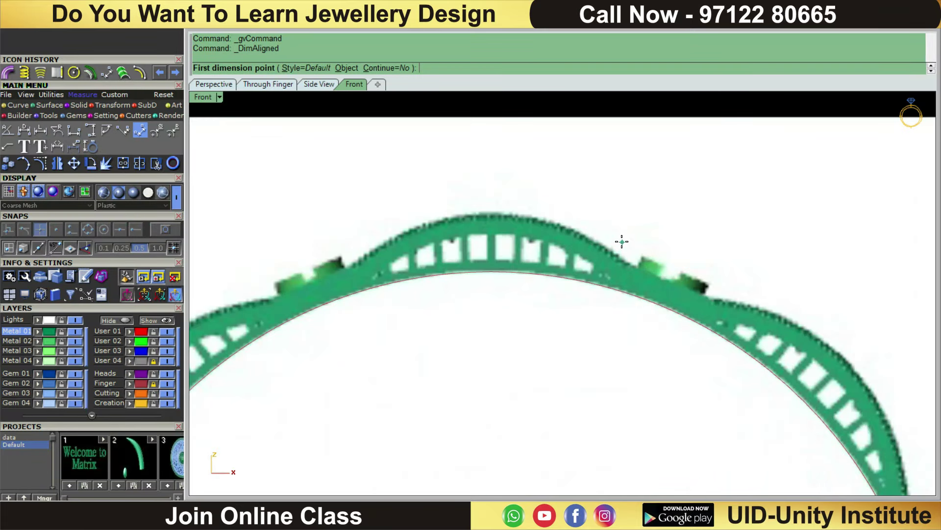
pyautogui.click(622, 240)
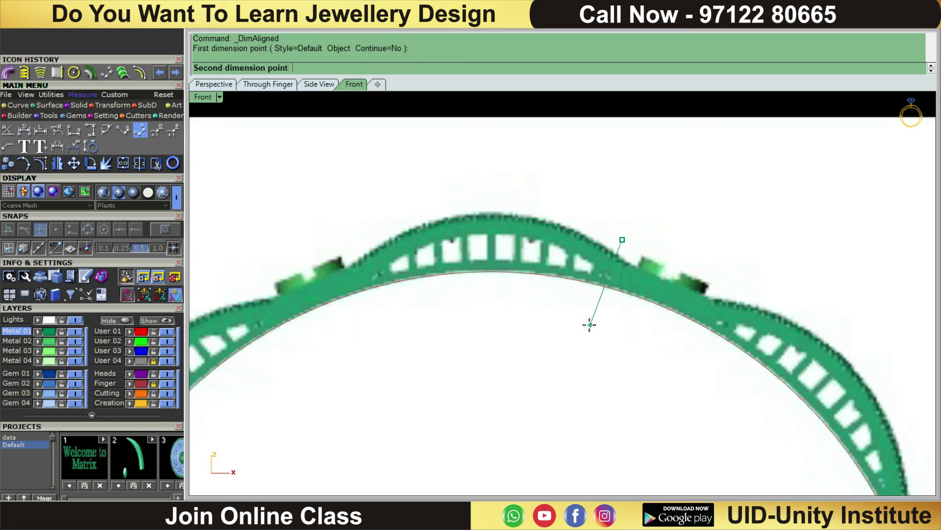
pyautogui.click(591, 333)
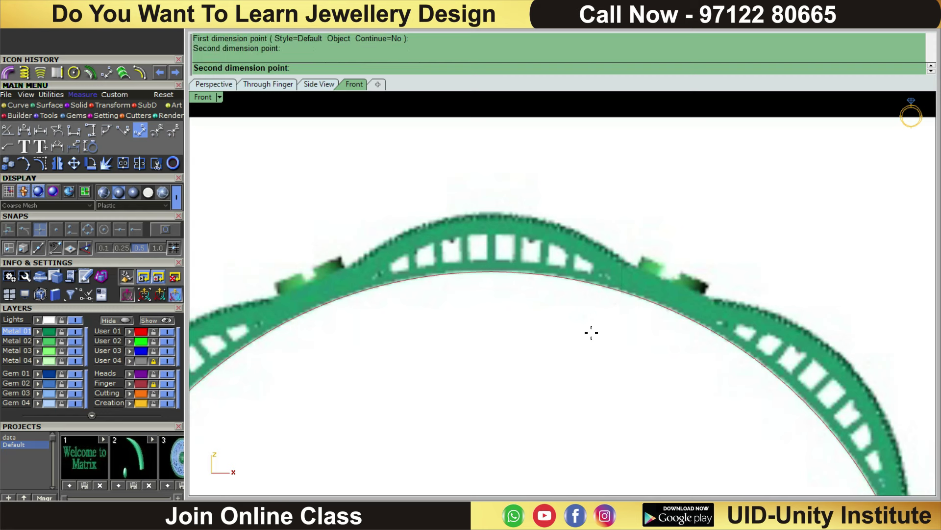
pyautogui.press('Escape')
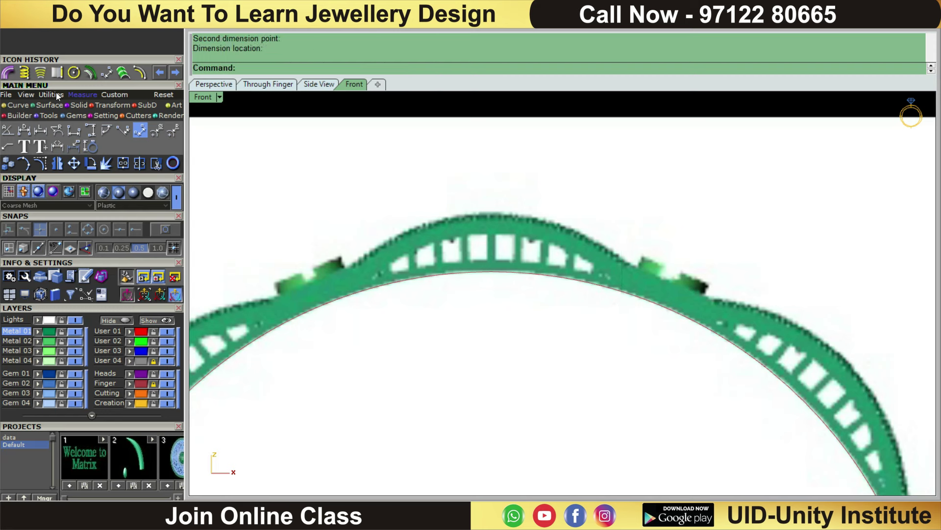
# Step: In Top view, dimension the round setting across as 5.10 with an aligned dimension
pyautogui.click(17, 106)
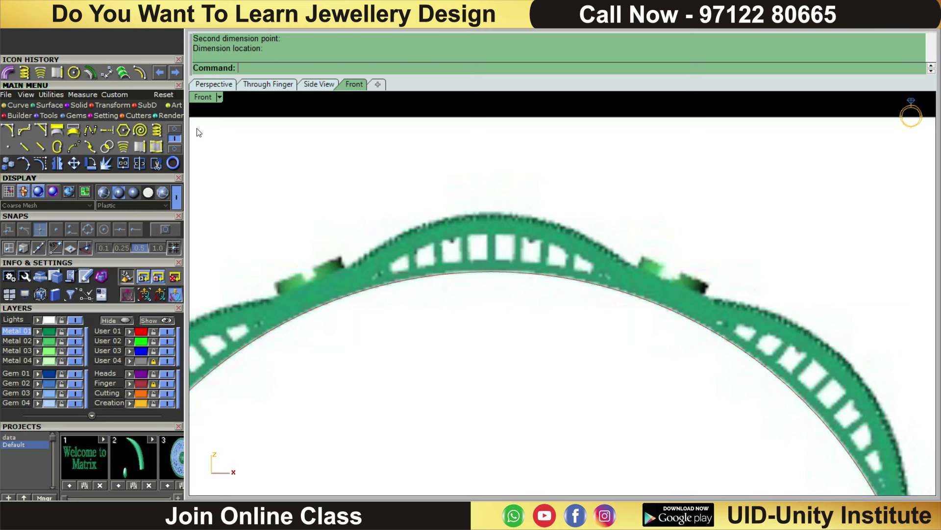
pyautogui.click(82, 94)
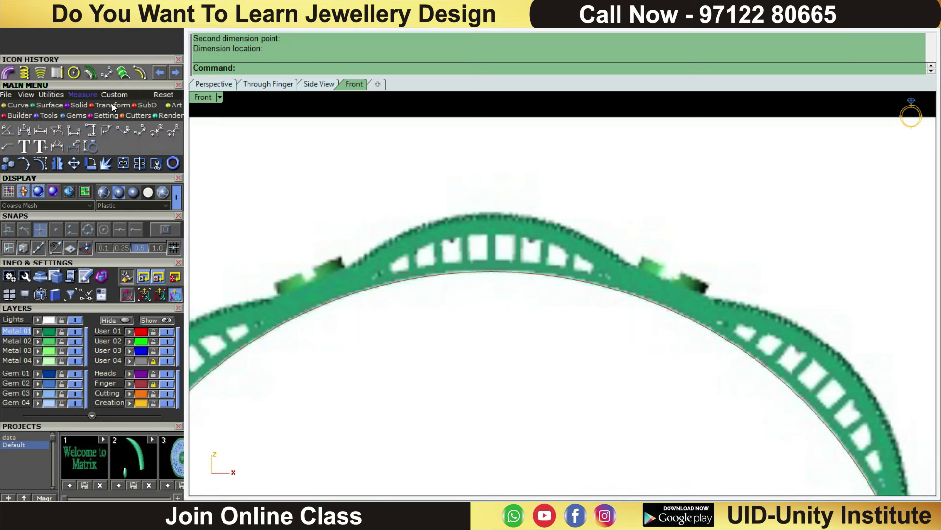
pyautogui.click(141, 130)
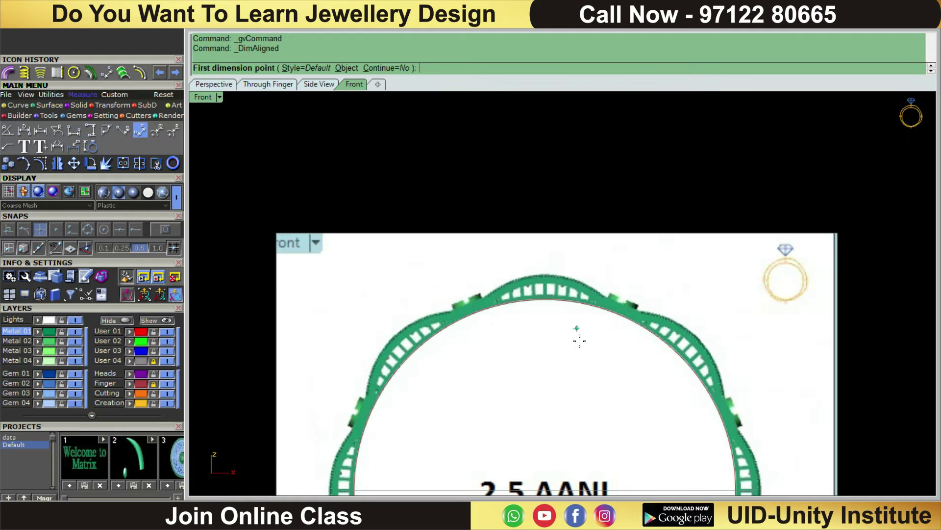
pyautogui.hotkey('ctrl', 'F1')
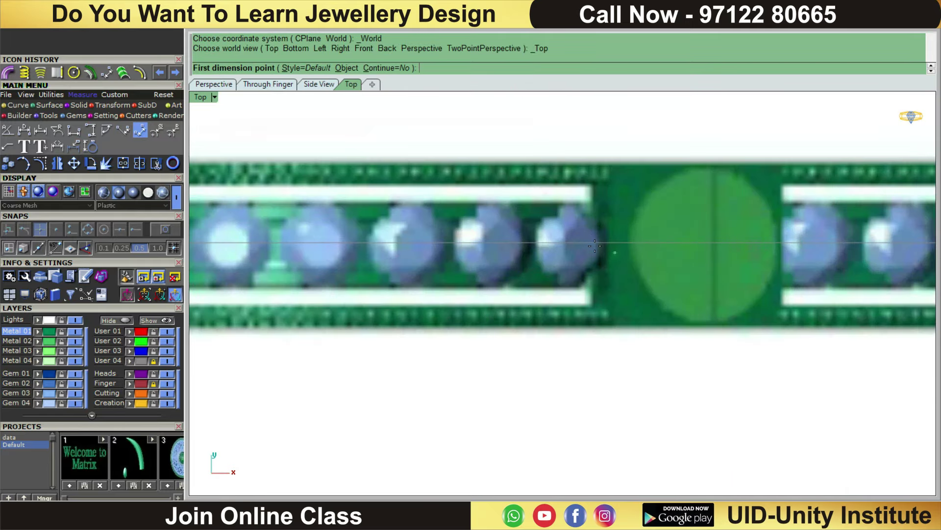
pyautogui.click(603, 190)
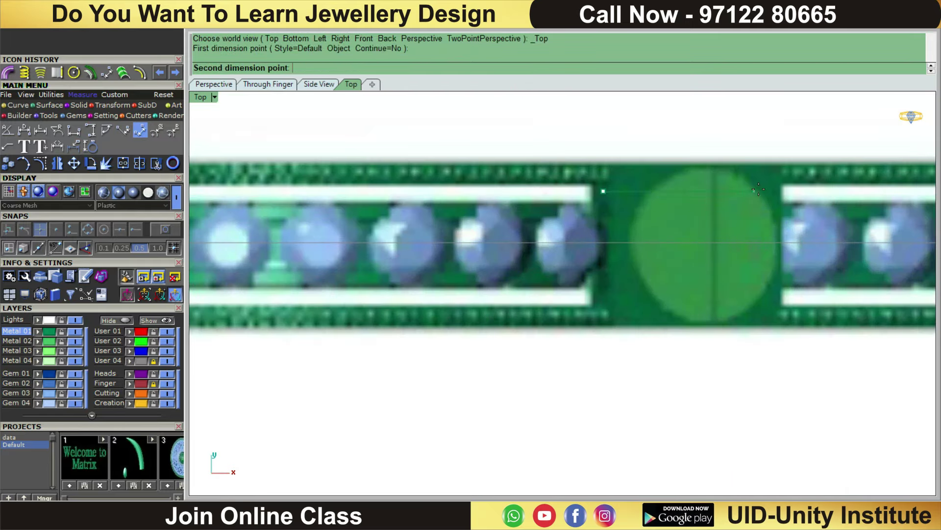
pyautogui.click(781, 190)
pyautogui.click(764, 167)
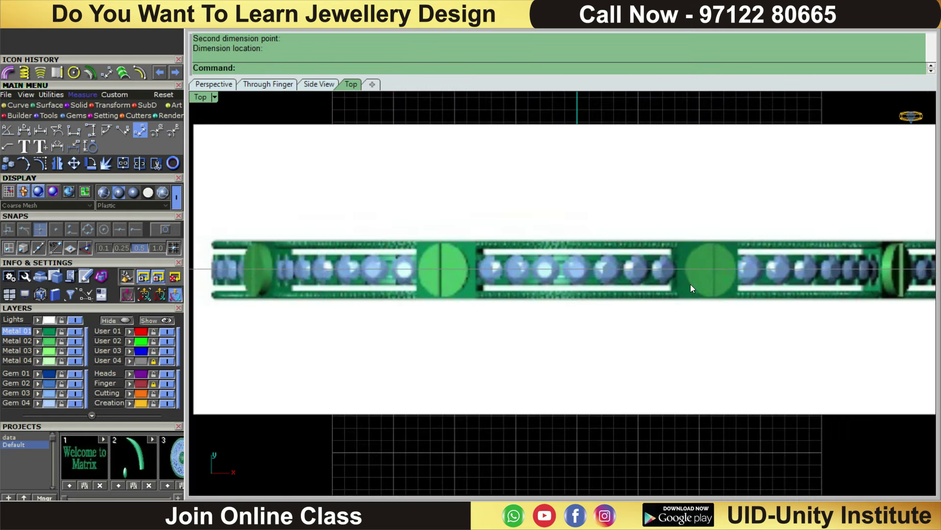
# Step: In Front view, measure the raised band section (6.87) and the square setting corner to corner (4.73)
pyautogui.hotkey('ctrl', 'F2')
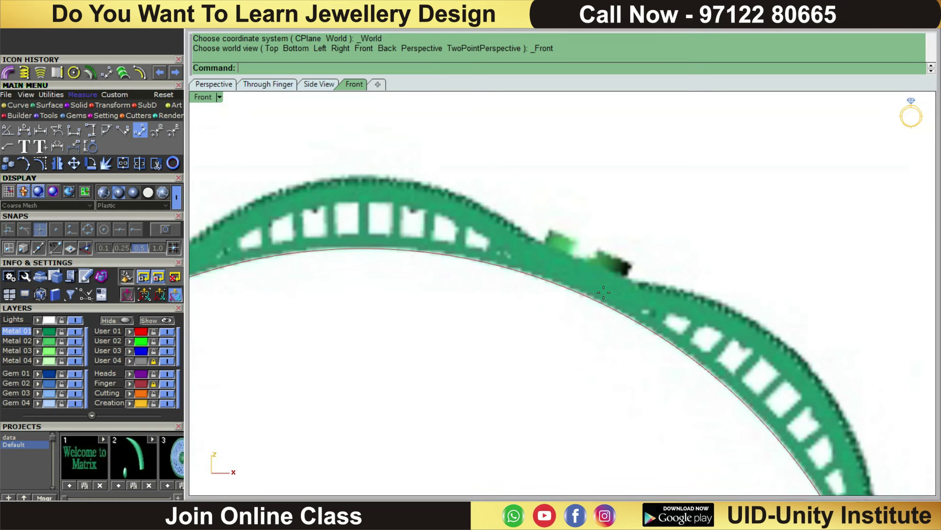
pyautogui.click(123, 130)
pyautogui.click(496, 240)
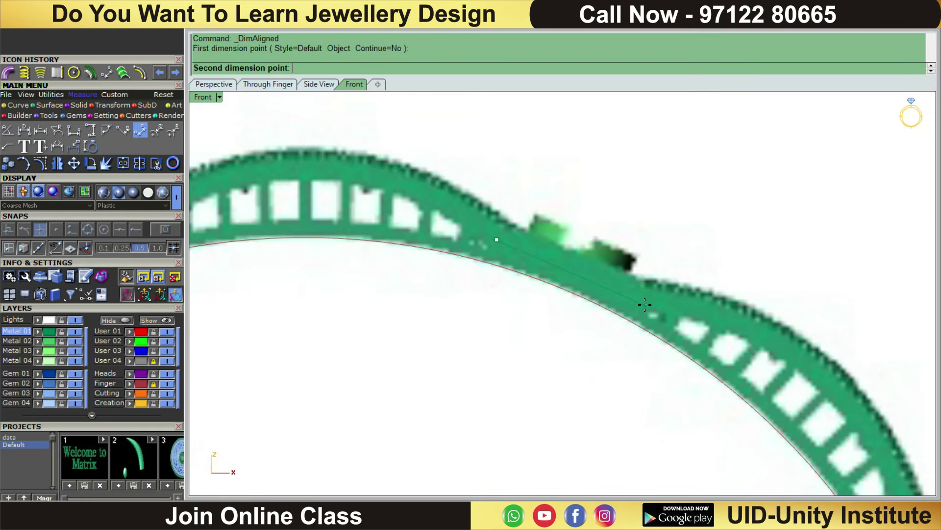
pyautogui.click(642, 302)
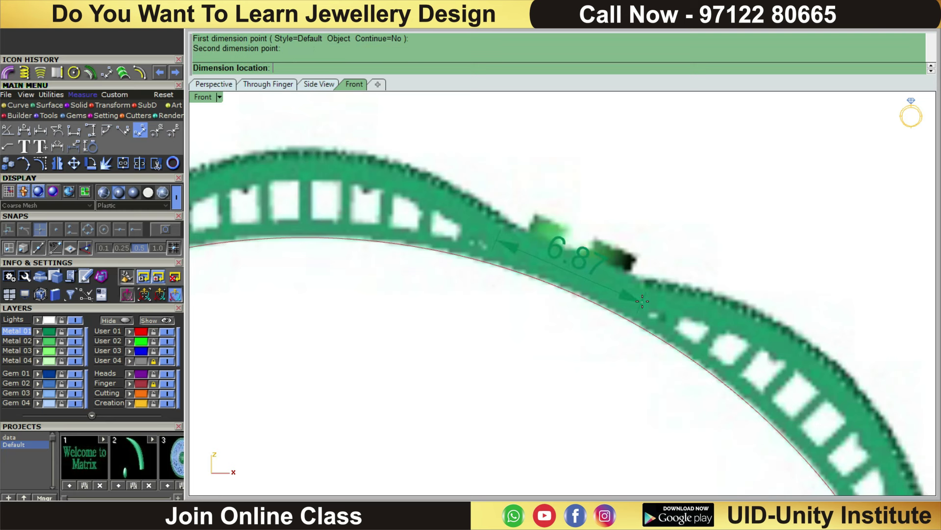
pyautogui.press('Escape')
pyautogui.scroll(3, 617, 289)
pyautogui.press('Return')
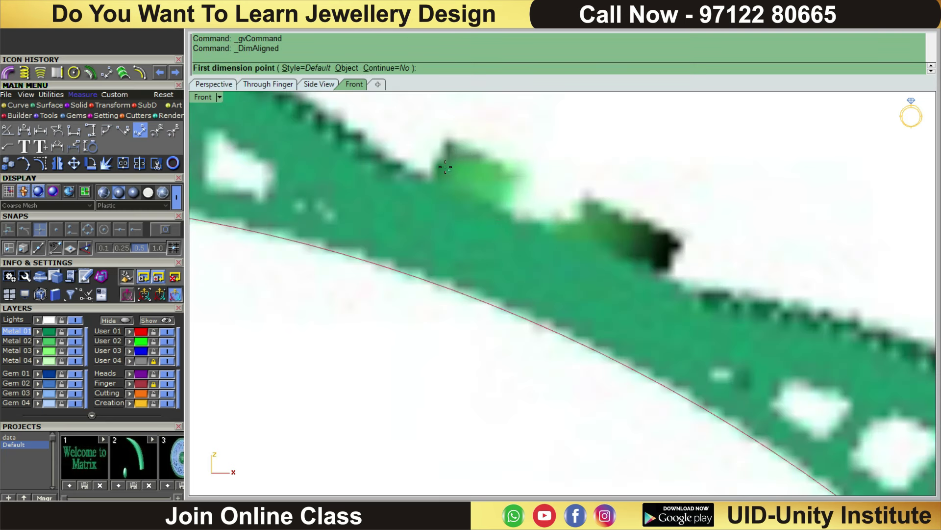
pyautogui.click(438, 163)
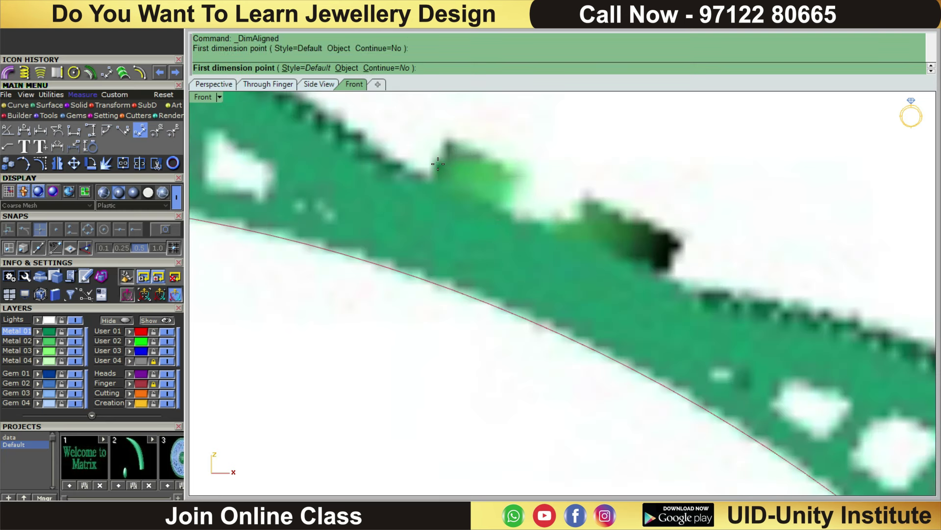
pyautogui.click(670, 262)
pyautogui.press('Escape')
# Step: Check the Top and Front views, then hide the User 04 reference layer
pyautogui.scroll(-5, 670, 263)
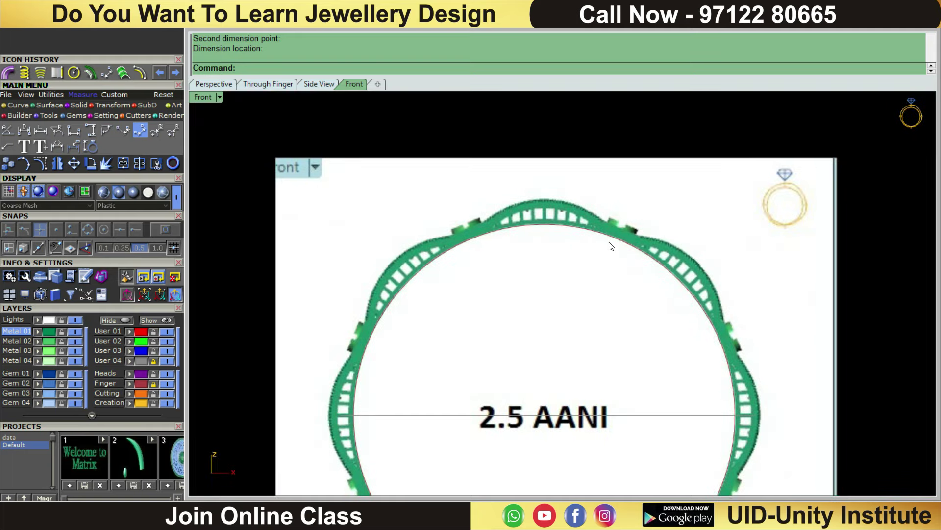
pyautogui.hotkey('ctrl', 'F1')
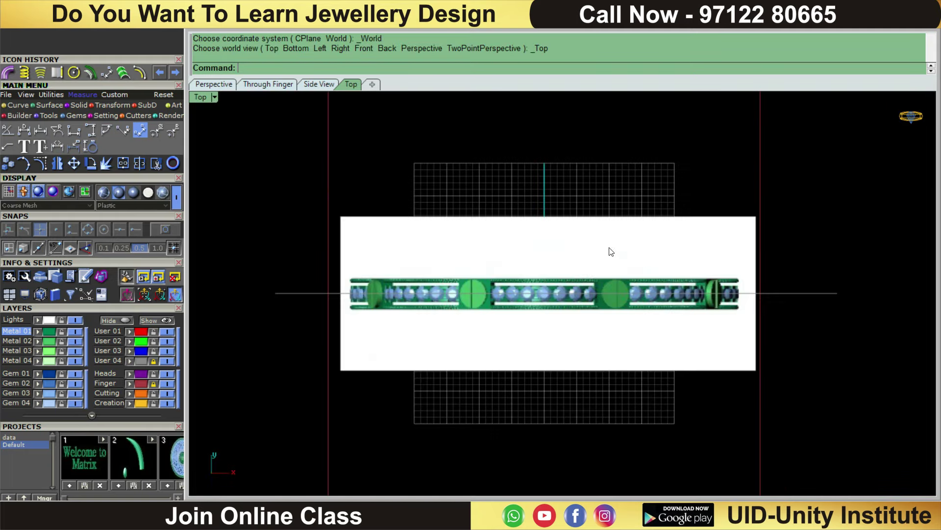
pyautogui.scroll(-3, 610, 320)
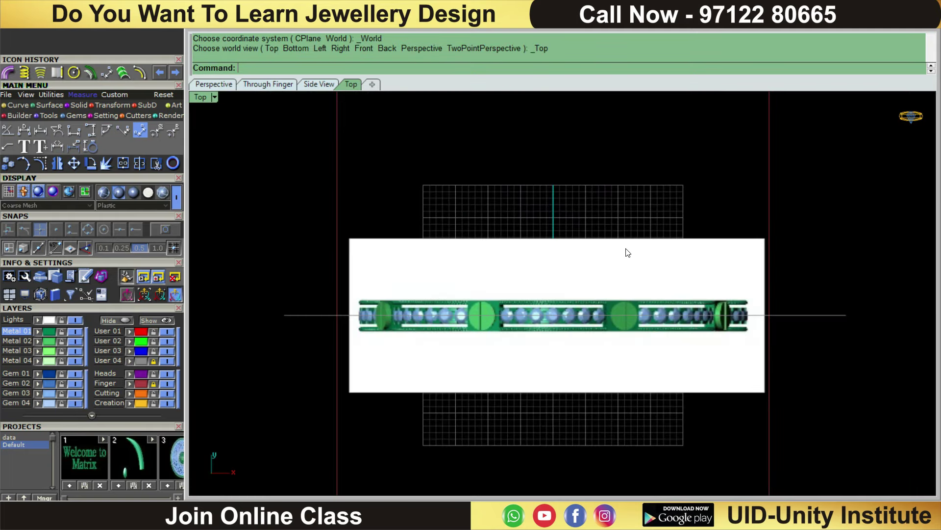
pyautogui.scroll(3, 595, 291)
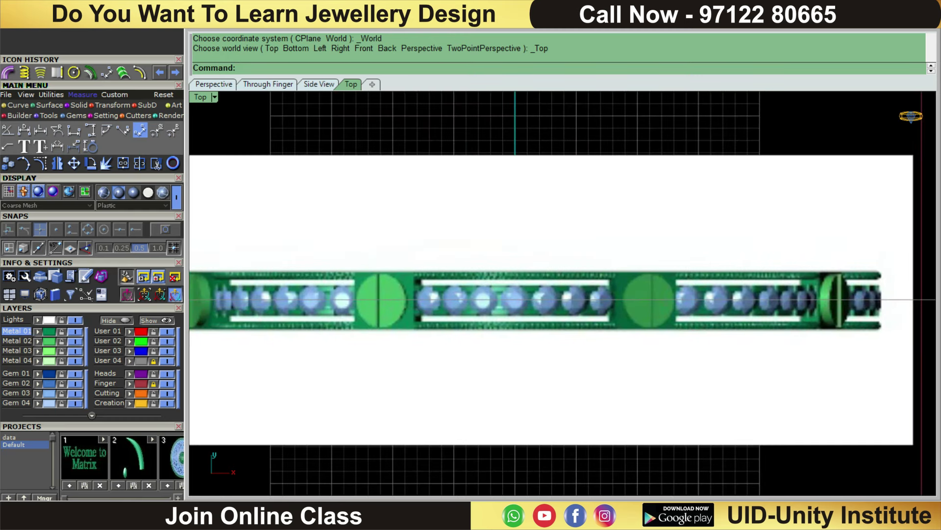
pyautogui.hotkey('ctrl', 'F2')
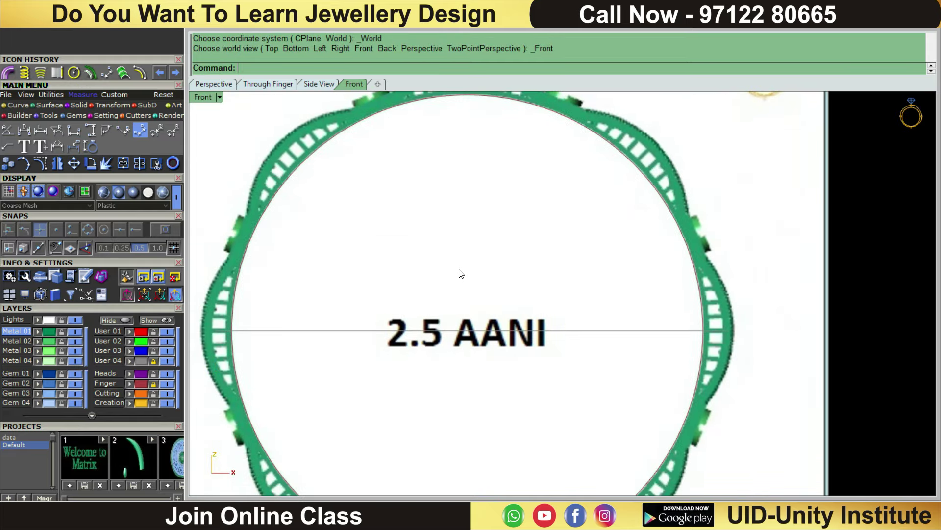
pyautogui.hotkey('ctrl', 'F1')
pyautogui.click(169, 361)
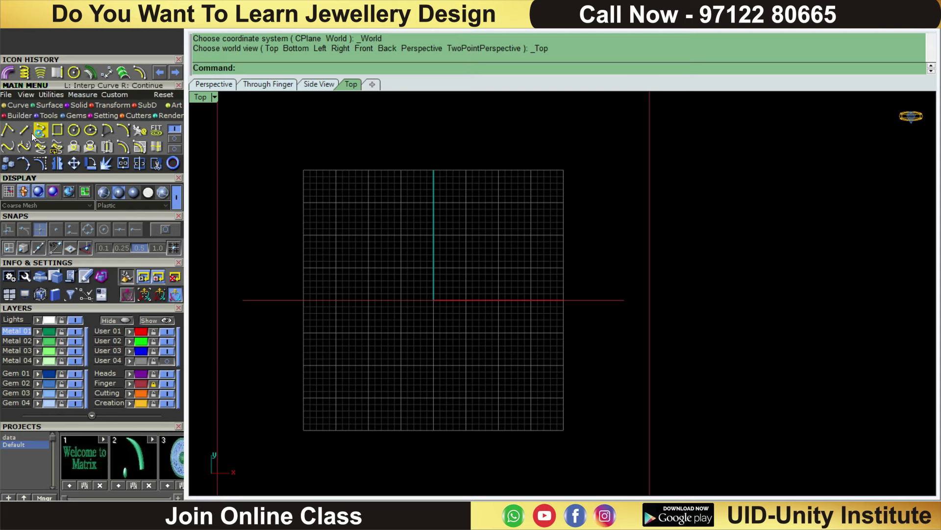
# Step: Draw a vertical line through origin 0,0,0 extending both ways
pyautogui.click(31, 133)
pyautogui.scroll(1, 387, 262)
pyautogui.scroll(1, 402, 240)
pyautogui.write('0,0,0')
pyautogui.press('Return')
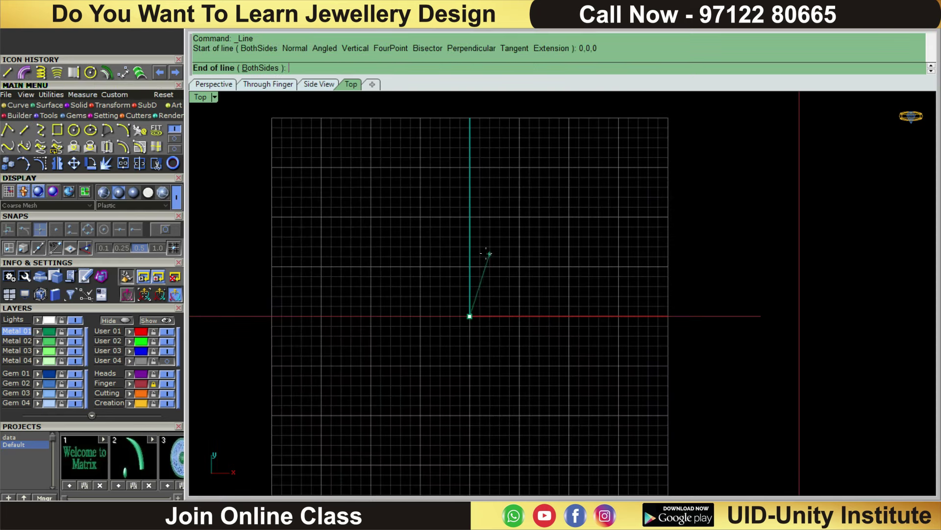
pyautogui.scroll(2, 488, 252)
pyautogui.write('b')
pyautogui.press('Return')
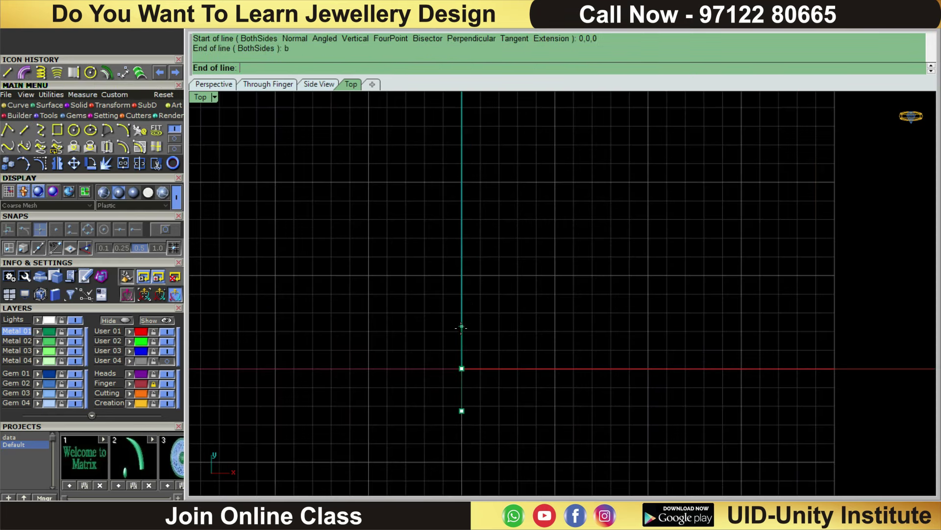
pyautogui.press('Escape')
# Step: Offset the line 3.2 to both sides, delete the original line and arc, and select both offsets
pyautogui.moveTo(507, 332); pyautogui.dragTo(539, 243, button='right')
pyautogui.click(459, 314)
pyautogui.scroll(2, 520, 233)
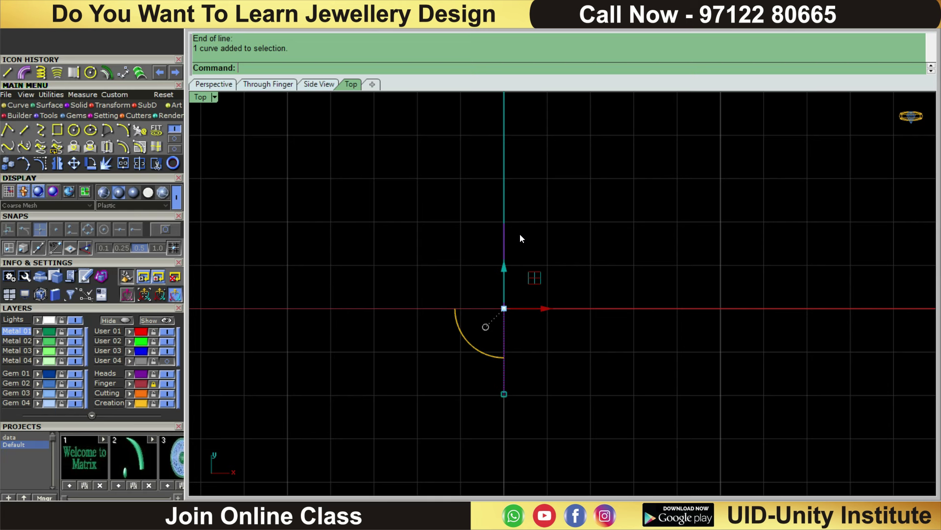
pyautogui.write('O')
pyautogui.press('Return')
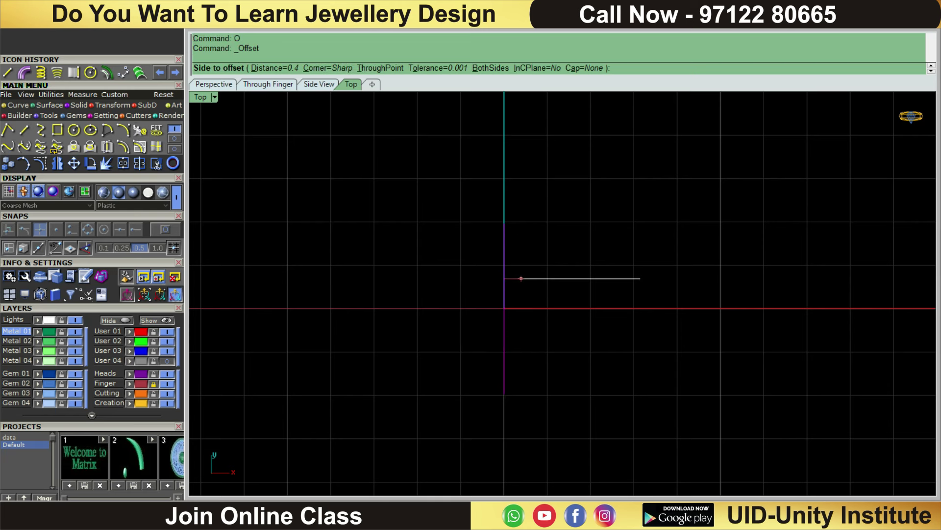
pyautogui.write('b')
pyautogui.press('Return')
pyautogui.press('Return')
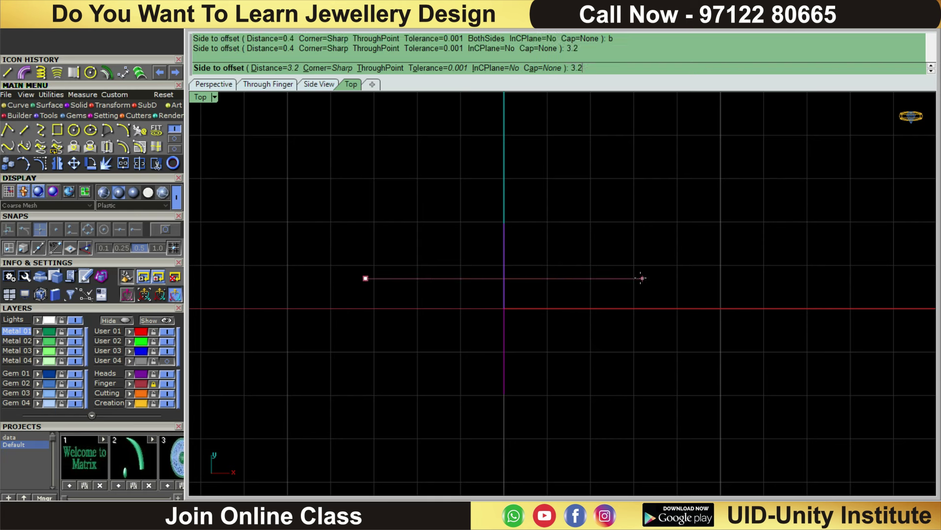
pyautogui.click(642, 278)
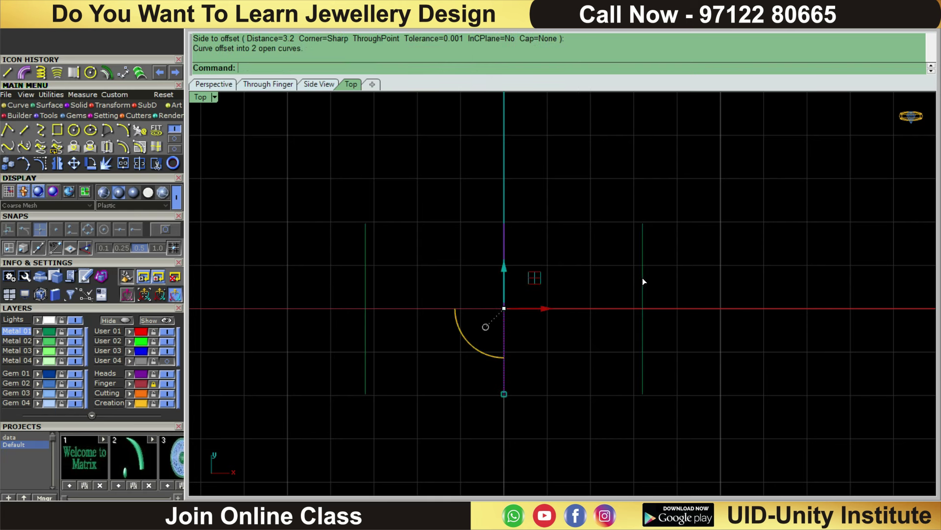
pyautogui.press('Delete')
pyautogui.moveTo(715, 246); pyautogui.dragTo(351, 298)
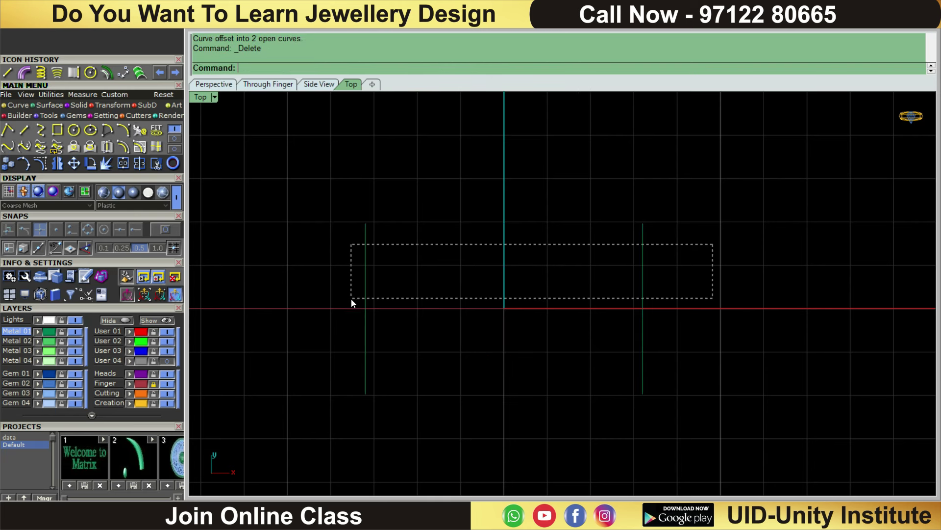
# Step: Reveal hidden objects, then hide everything except the two offset curves
pyautogui.click(155, 320)
pyautogui.click(647, 244)
pyautogui.hotkey('ctrl', 'a')
pyautogui.press('Escape')
pyautogui.scroll(2, 363, 247)
pyautogui.click(374, 245)
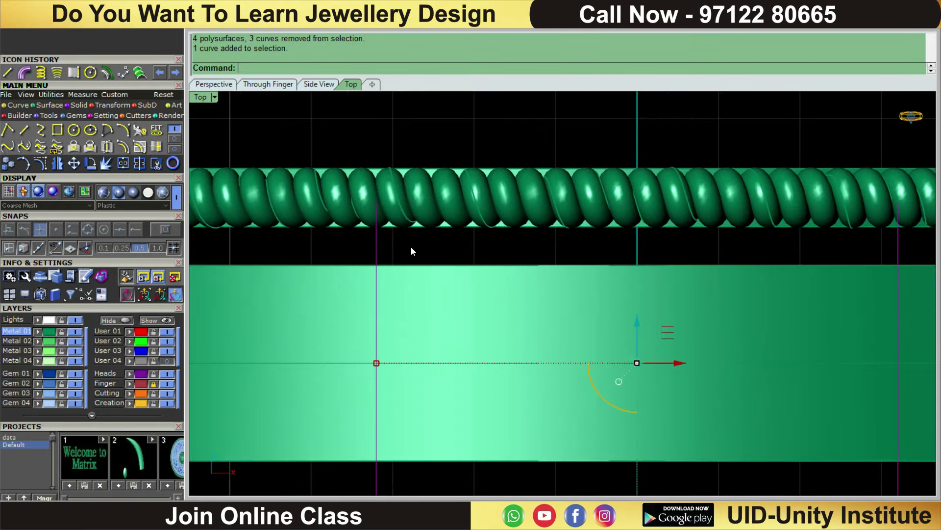
pyautogui.scroll(-2, 431, 246)
pyautogui.scroll(3, 539, 319)
pyautogui.moveTo(557, 393); pyautogui.dragTo(557, 407)
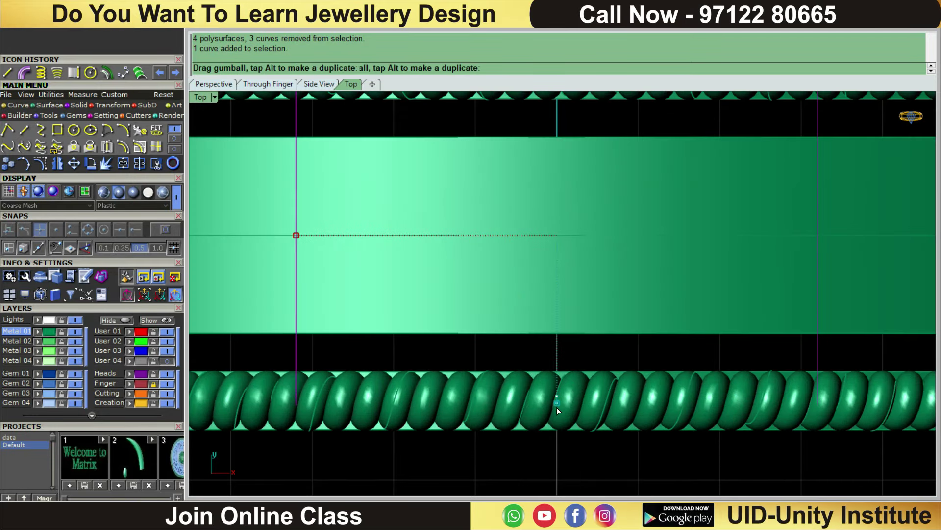
pyautogui.moveTo(555, 440); pyautogui.dragTo(557, 432)
pyautogui.scroll(-3, 569, 387)
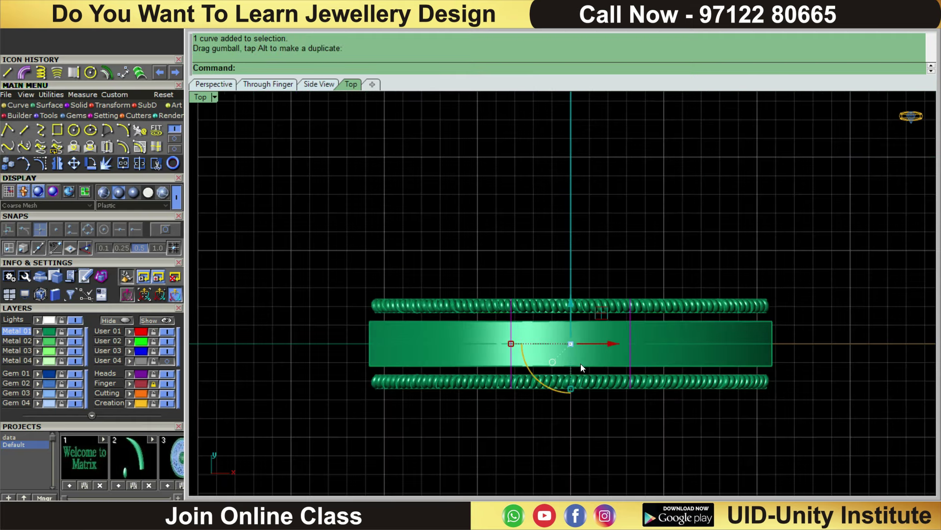
pyautogui.hotkey('ctrl', 'i')
pyautogui.hotkey('ctrl', 'h')
# Step: Loft a flat surface between the two vertical curves, undoing an accidental move
pyautogui.moveTo(679, 284); pyautogui.dragTo(413, 399)
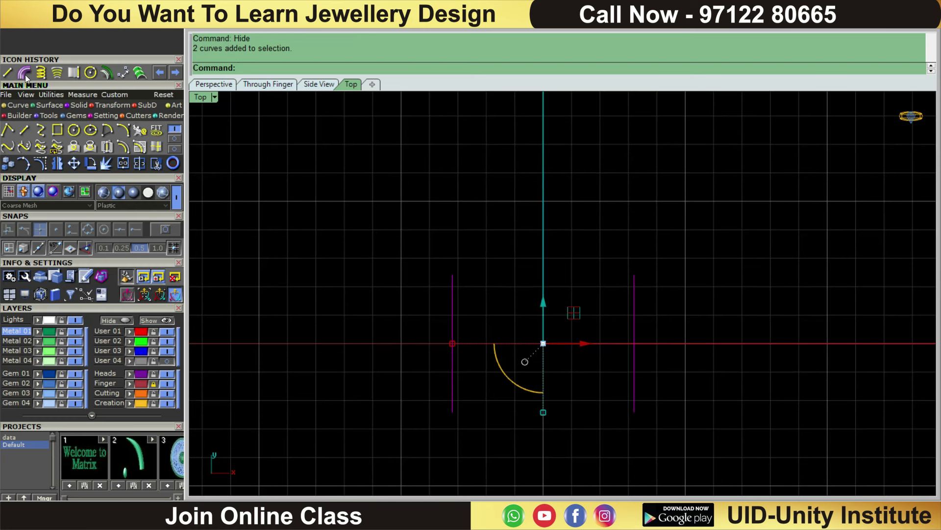
pyautogui.click(45, 105)
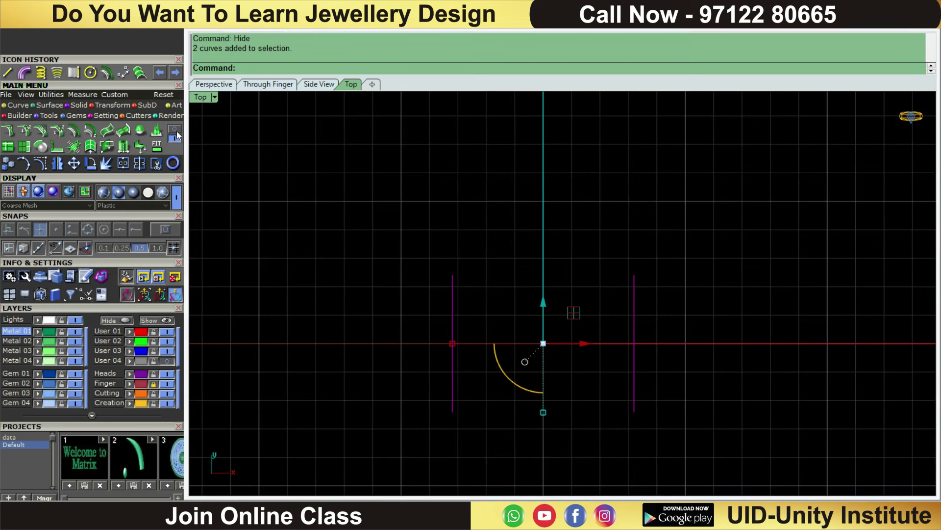
pyautogui.click(140, 130)
pyautogui.press('Return')
pyautogui.moveTo(549, 322); pyautogui.dragTo(552, 342)
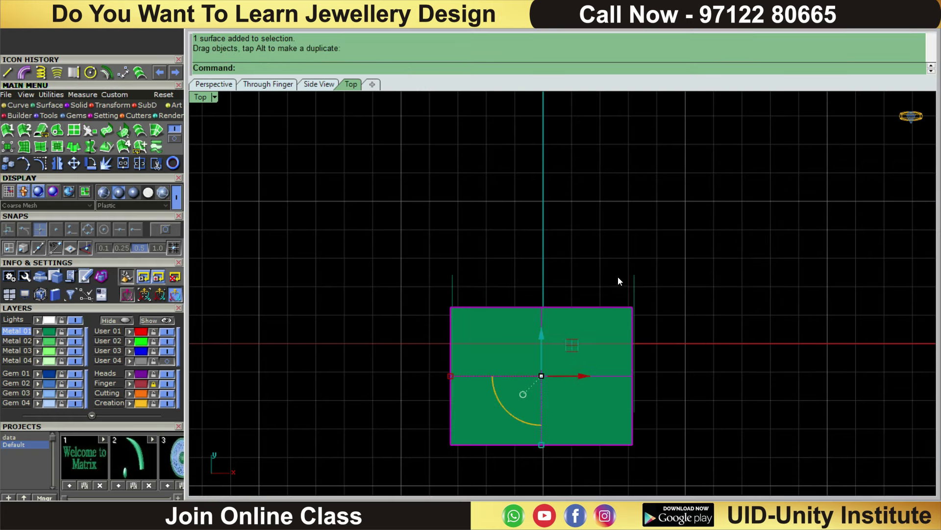
pyautogui.hotkey('ctrl', 'z')
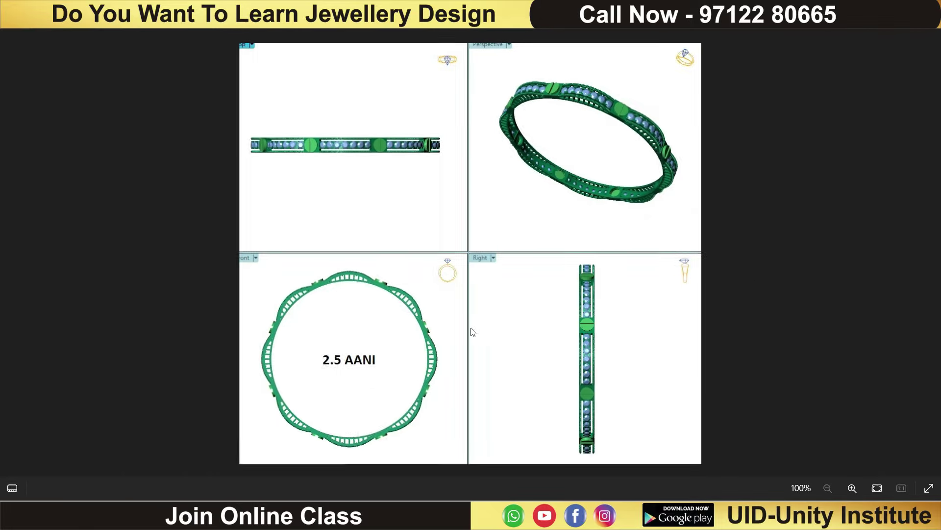
pyautogui.scroll(2, 542, 210)
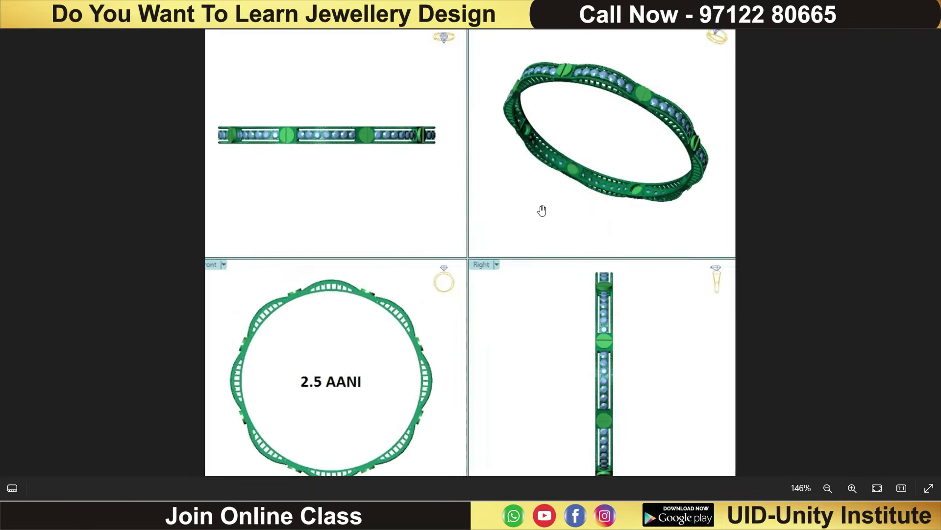
pyautogui.scroll(1, 620, 137)
pyautogui.moveTo(620, 137); pyautogui.dragTo(633, 194)
pyautogui.scroll(2, 700, 194)
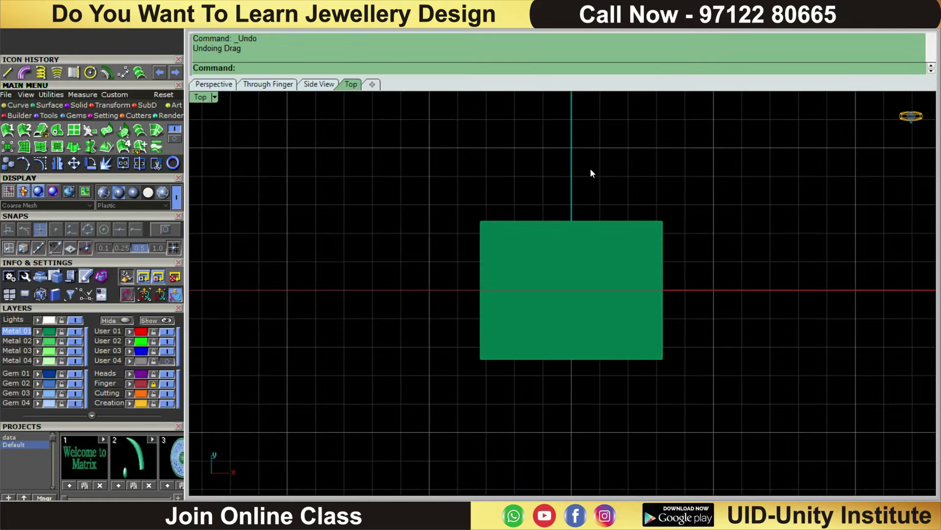
# Step: Create a cylinder with its base at the origin 0,0,0 in Top view
pyautogui.press('F2')
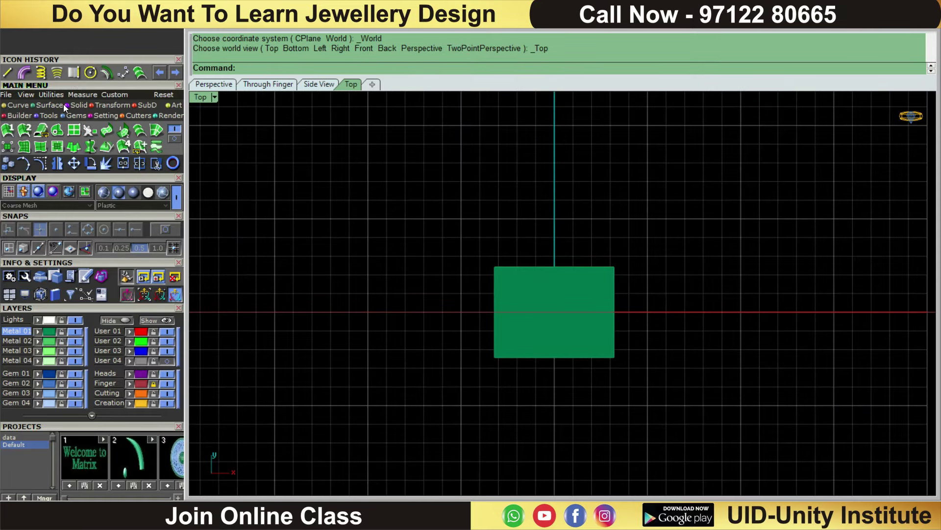
pyautogui.click(78, 105)
pyautogui.click(90, 146)
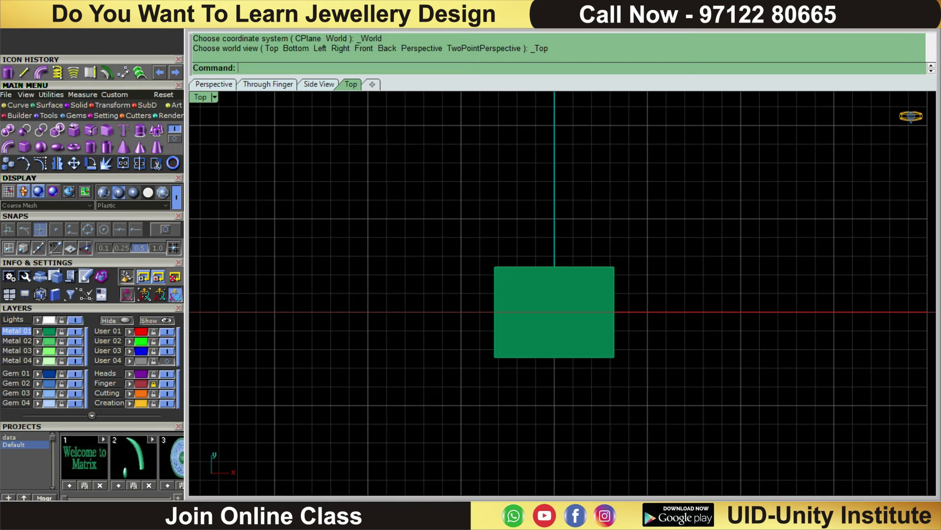
pyautogui.scroll(5, 554, 312)
pyautogui.scroll(2, 558, 226)
pyautogui.write('0,0,0')
pyautogui.press('Return')
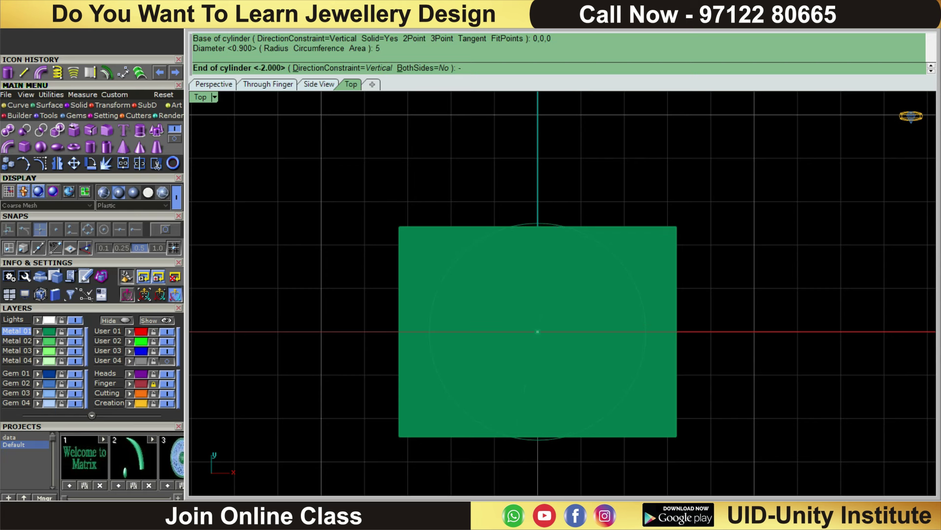
pyautogui.press('Return')
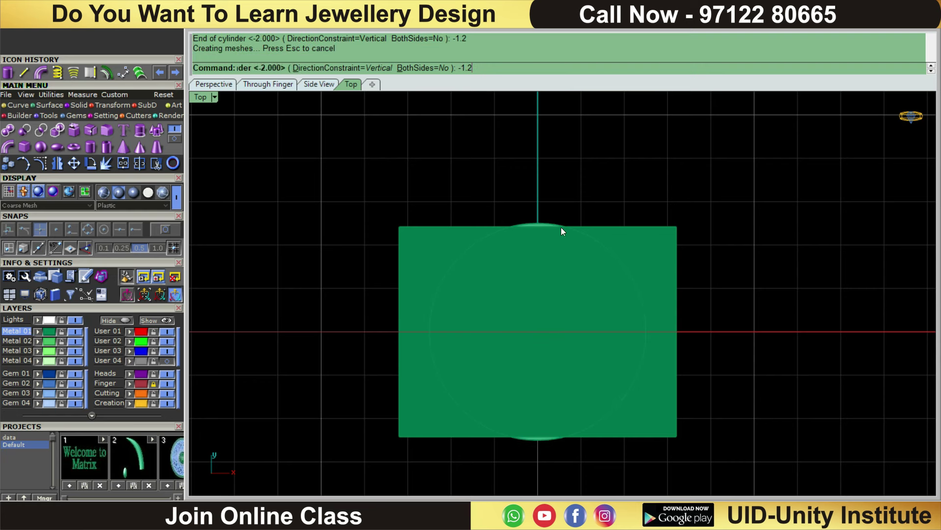
pyautogui.hotkey('ctrl', 'F2')
pyautogui.hotkey('ctrl', 'F1')
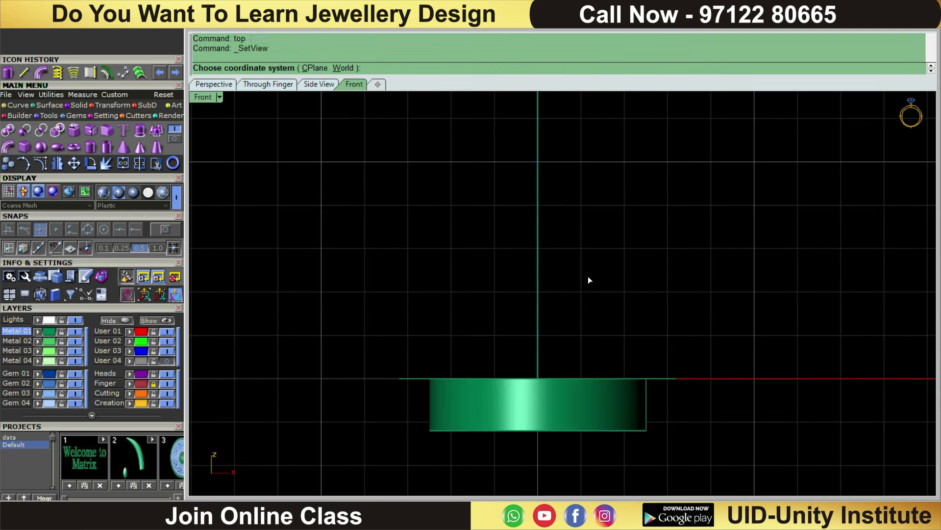
# Step: Show the hidden ropes and band again and select the new cylinder
pyautogui.click(172, 321)
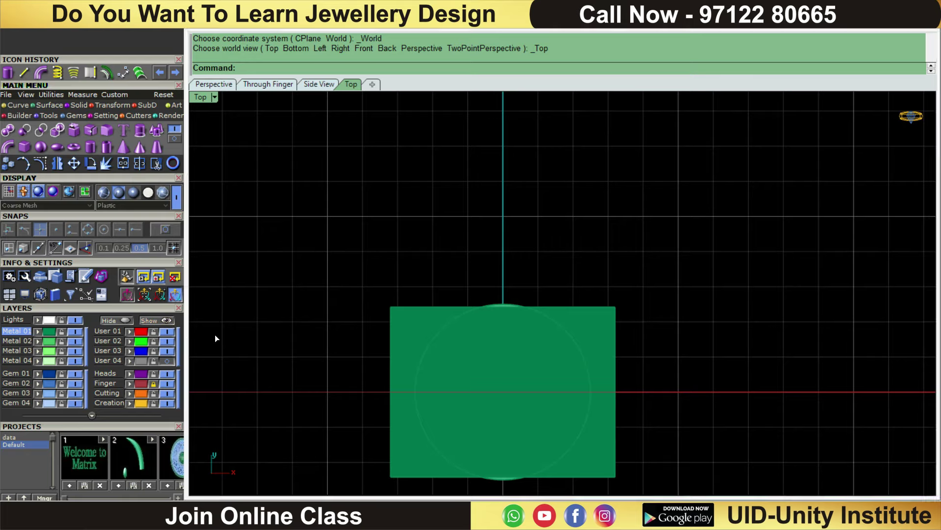
pyautogui.scroll(3, 523, 272)
pyautogui.scroll(2, 522, 270)
pyautogui.scroll(-3, 520, 268)
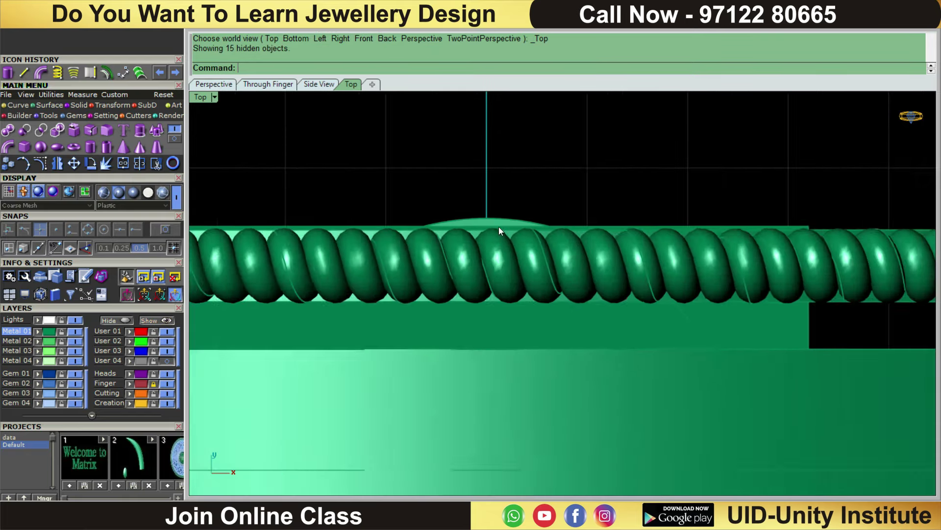
pyautogui.scroll(-2, 499, 227)
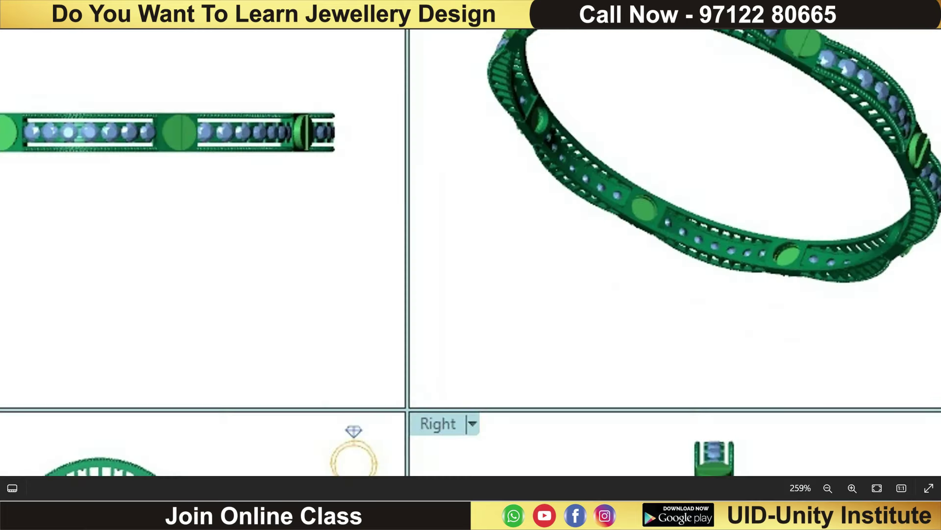
pyautogui.scroll(-3, 828, 130)
pyautogui.scroll(3, 829, 130)
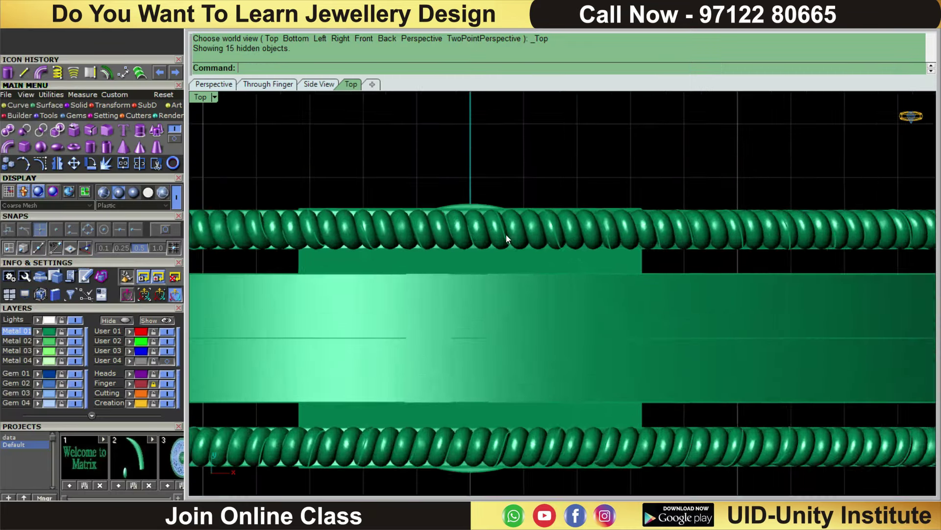
pyautogui.scroll(3, 506, 235)
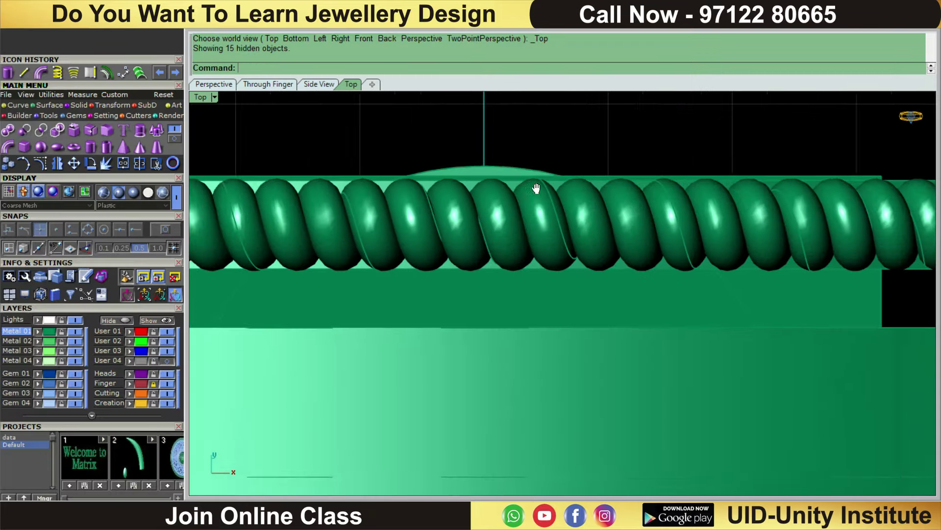
pyautogui.click(533, 169)
pyautogui.scroll(-2, 567, 262)
pyautogui.scroll(2, 515, 319)
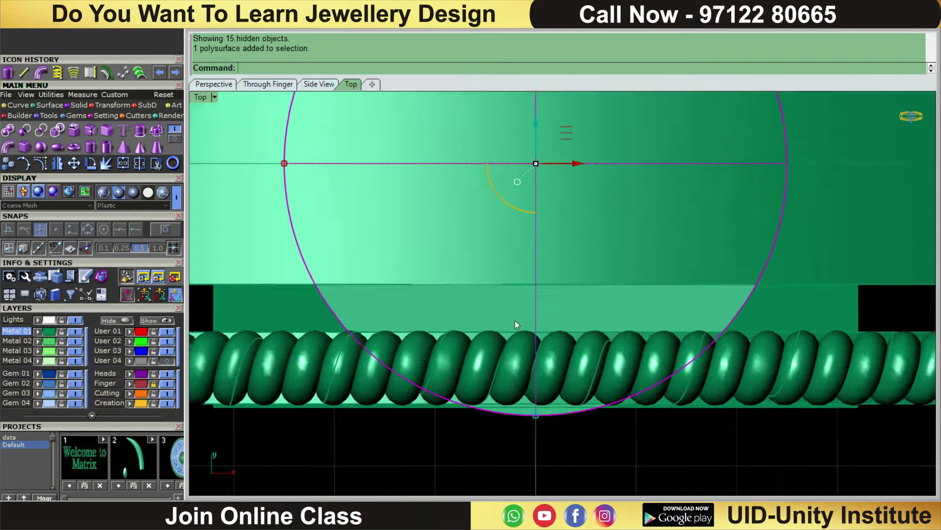
pyautogui.scroll(2, 542, 436)
pyautogui.click(541, 436)
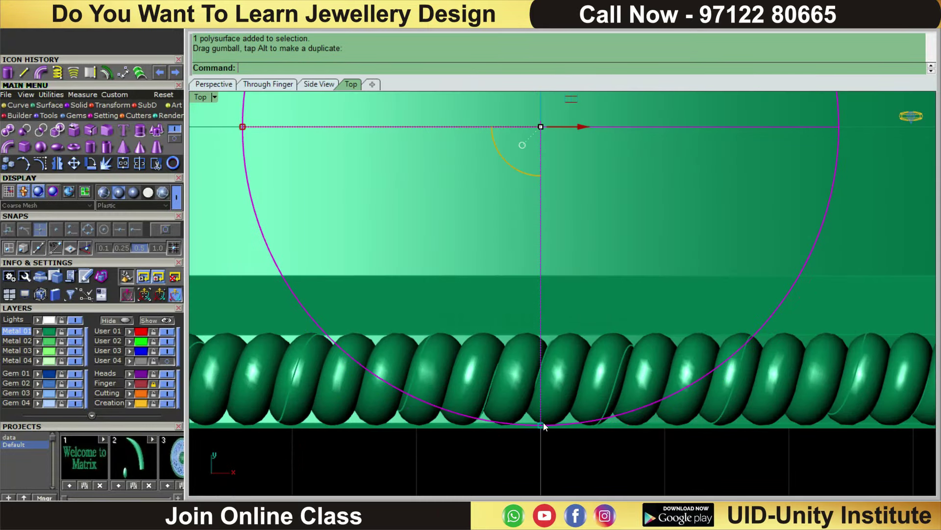
pyautogui.scroll(-5, 543, 422)
# Step: In Front view, raise the piece 0.8 via the gumball move box, replacing a 1-unit try
pyautogui.hotkey('ctrl', 'F2')
pyautogui.scroll(2, 554, 305)
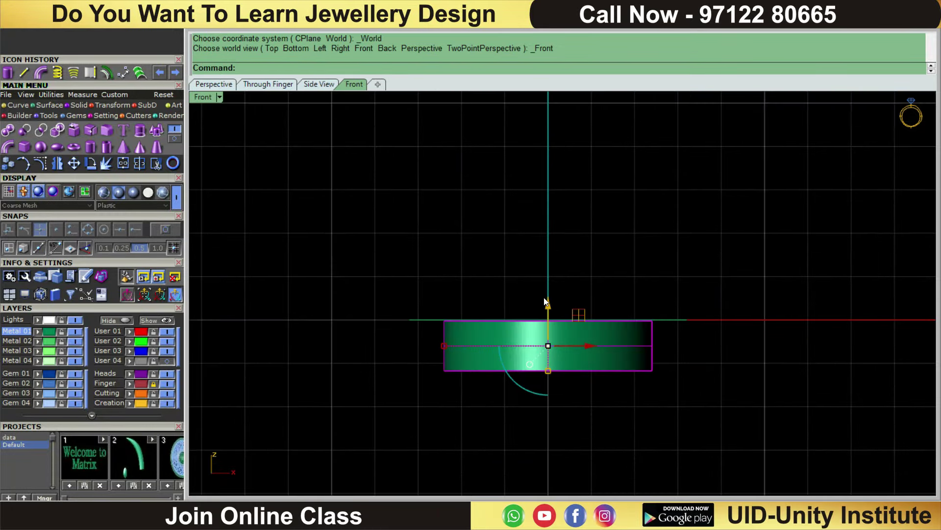
pyautogui.click(548, 307)
pyautogui.write('1')
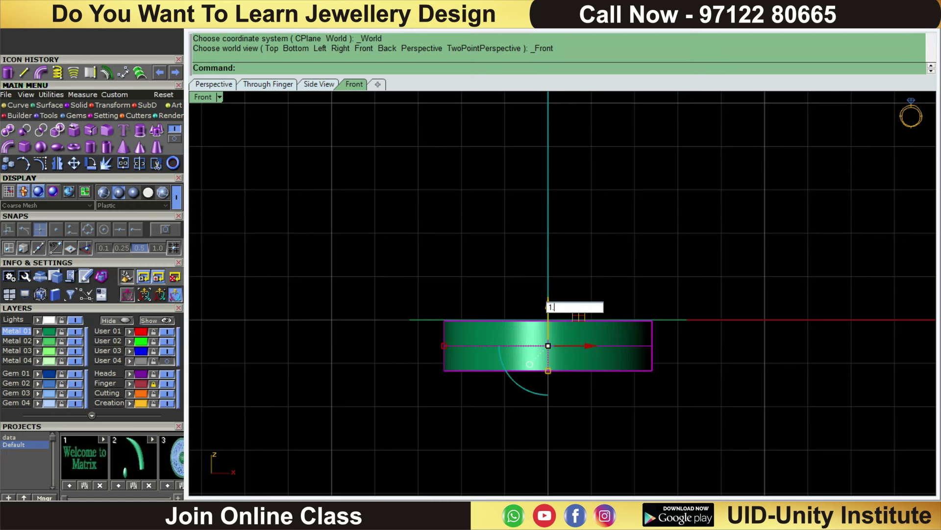
pyautogui.press('Return')
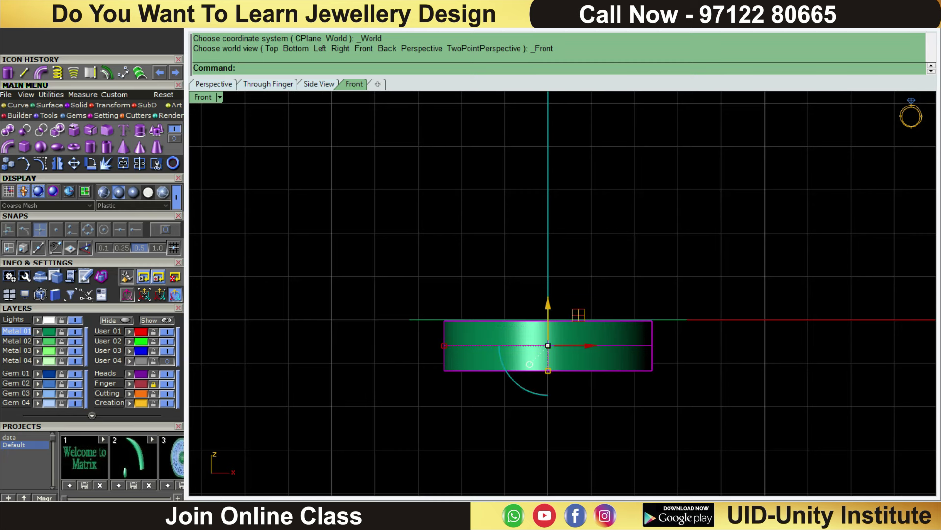
pyautogui.scroll(2, 501, 298)
pyautogui.hotkey('ctrl', 'z')
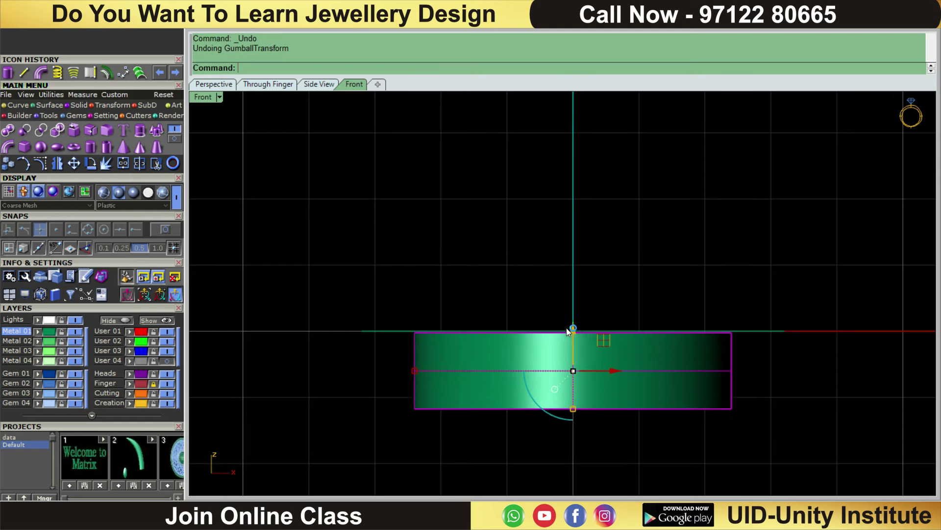
pyautogui.click(570, 332)
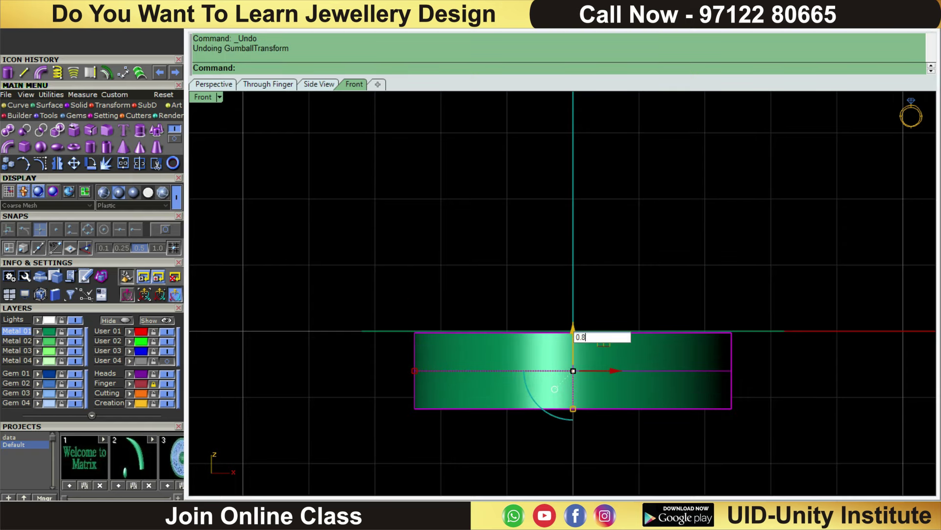
pyautogui.press('Return')
pyautogui.hotkey('ctrl', 'F1')
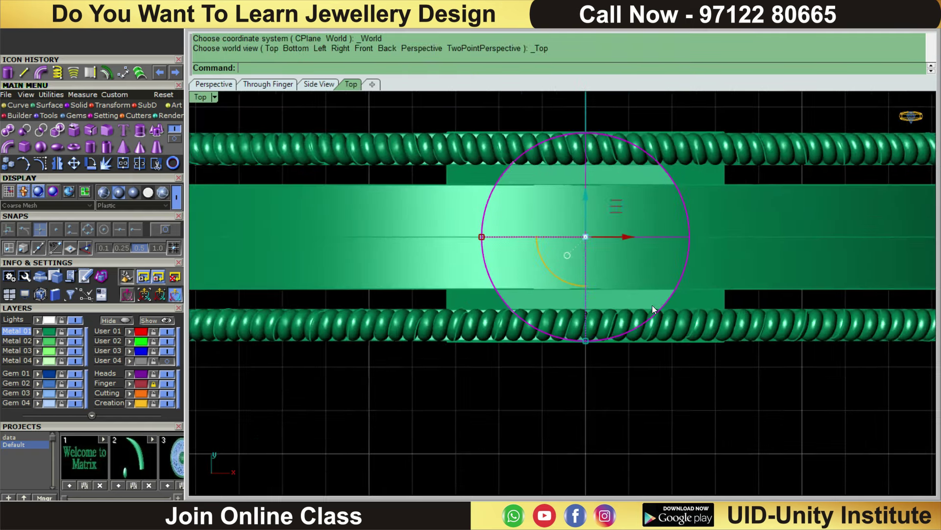
pyautogui.scroll(-1, 637, 302)
pyautogui.press('Escape')
pyautogui.hotkey('ctrl', 'F2')
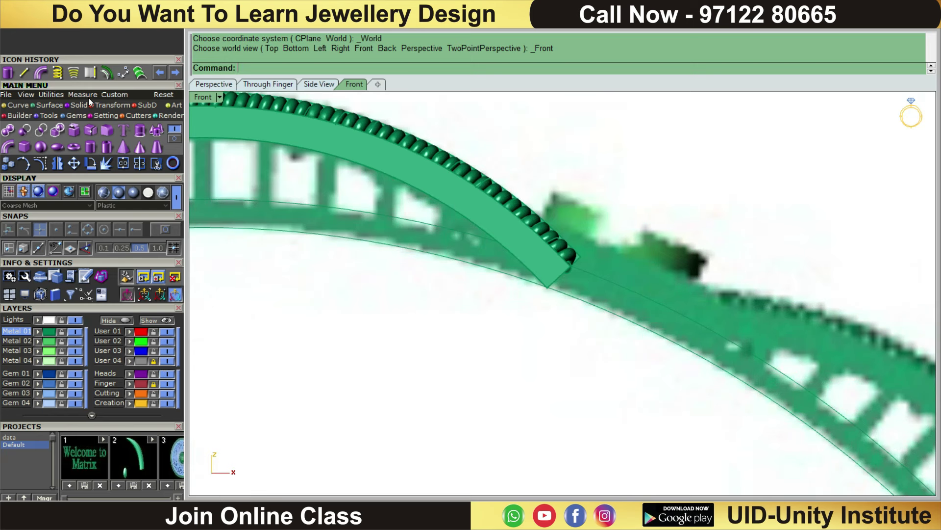
# Step: Add an aligned dimension across the band's end gap
pyautogui.click(88, 97)
pyautogui.click(141, 131)
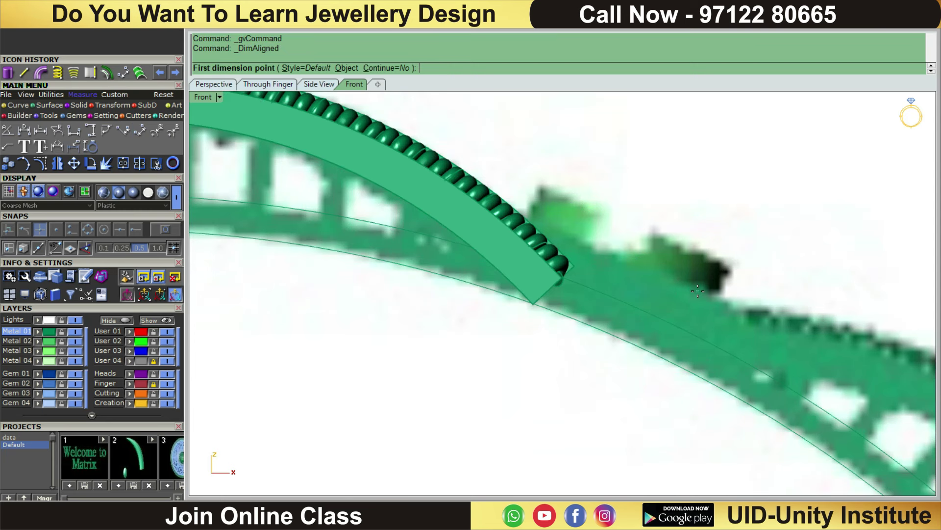
pyautogui.click(698, 292)
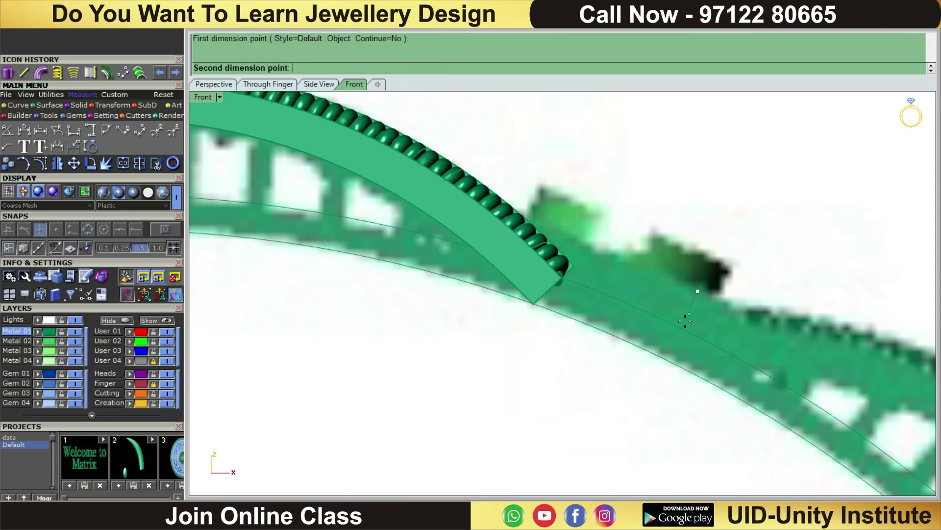
pyautogui.click(663, 358)
pyautogui.click(648, 374)
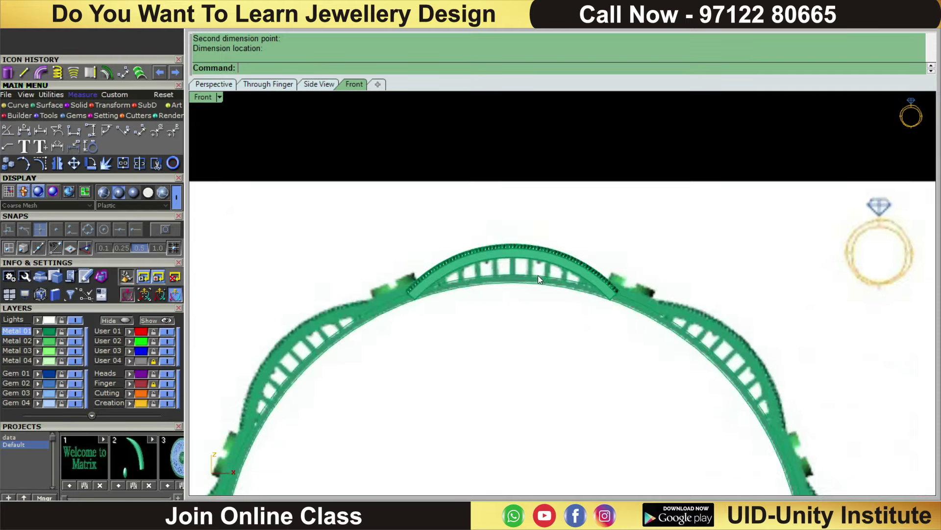
pyautogui.scroll(5, 572, 294)
pyautogui.moveTo(569, 314); pyautogui.dragTo(557, 298, button='right')
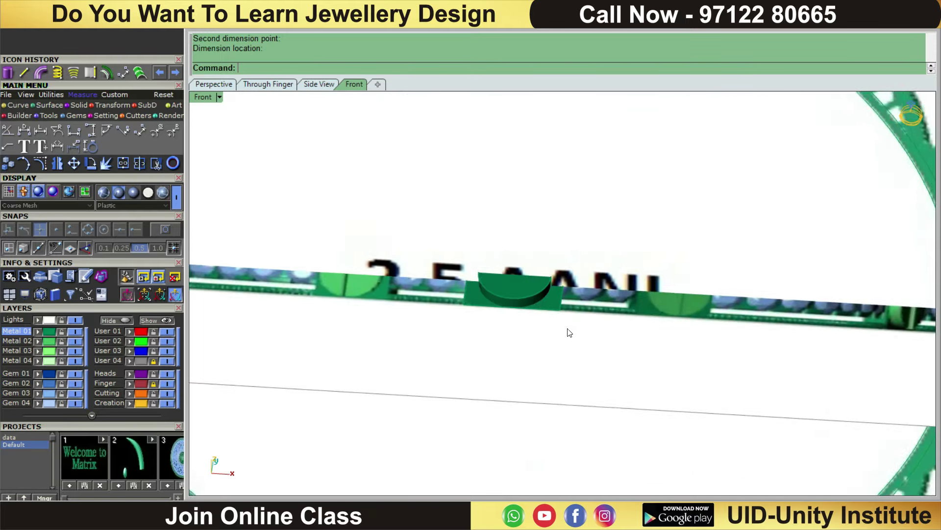
# Step: Offset the half-disc setting top 1.8 on one side only to make a solid block
pyautogui.click(557, 294)
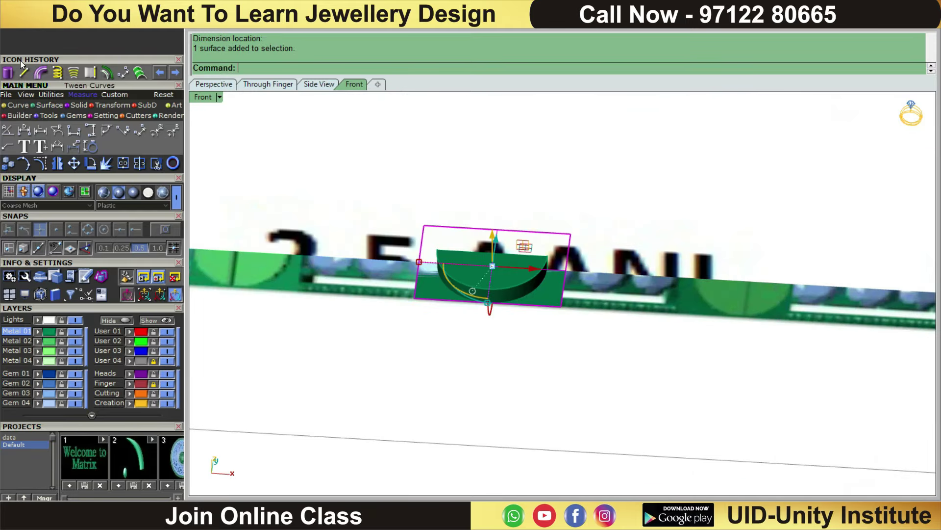
pyautogui.click(106, 73)
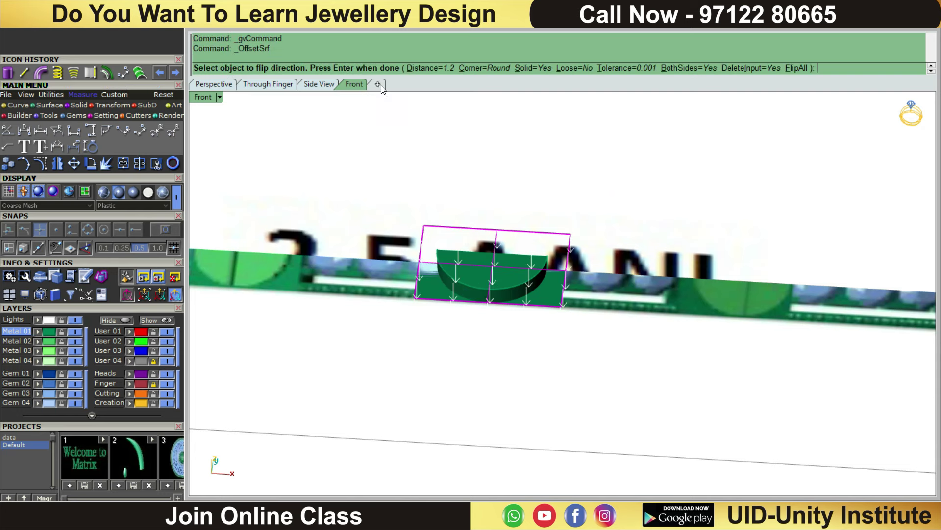
pyautogui.click(416, 68)
pyautogui.write('1.8')
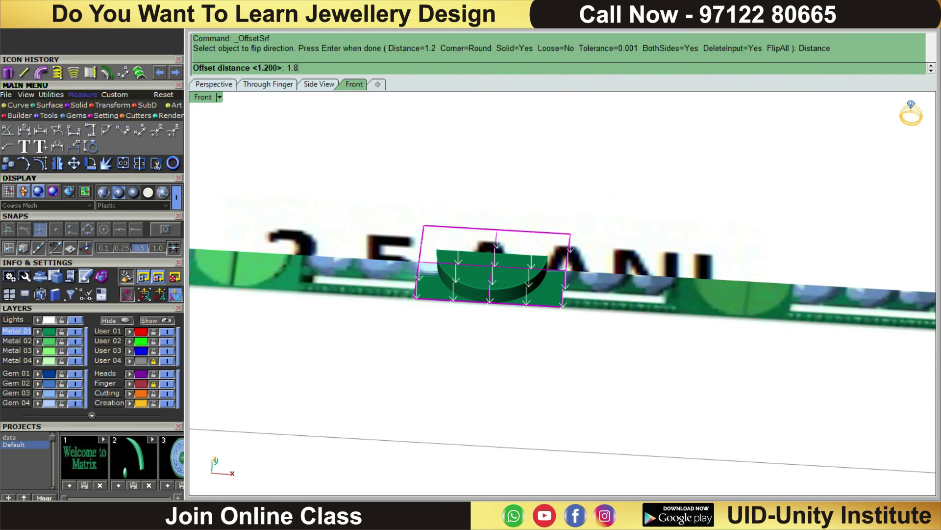
pyautogui.press('Return')
pyautogui.press('Return')
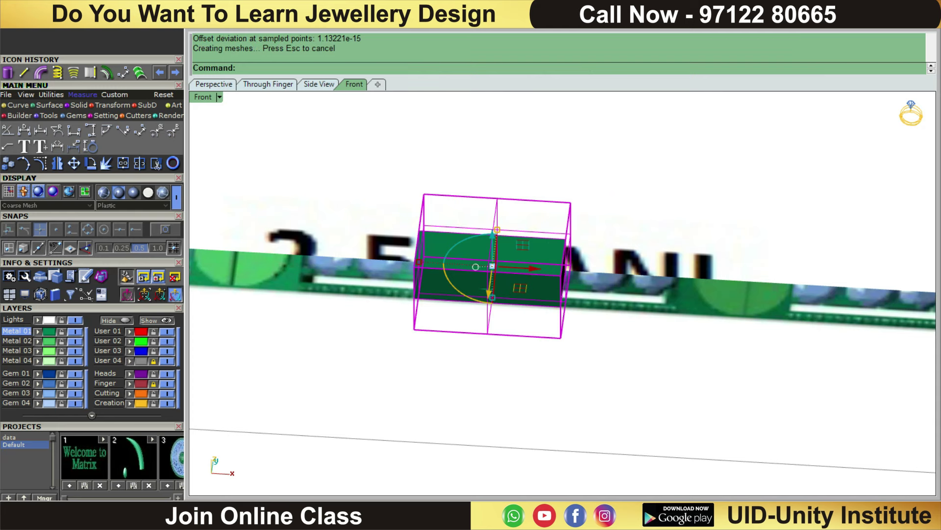
pyautogui.hotkey('ctrl', 'z')
pyautogui.press('Return')
pyautogui.press('Return')
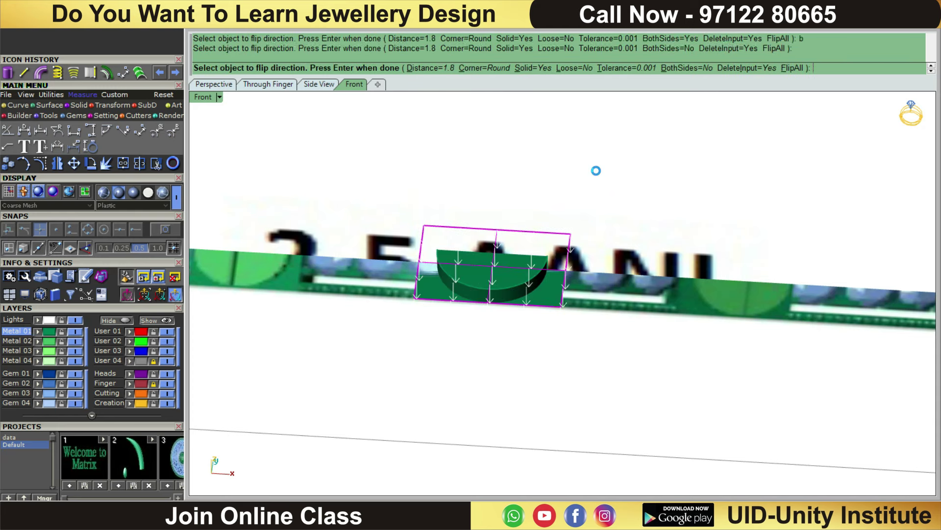
pyautogui.press('Return')
pyautogui.hotkey('ctrl', 'F1')
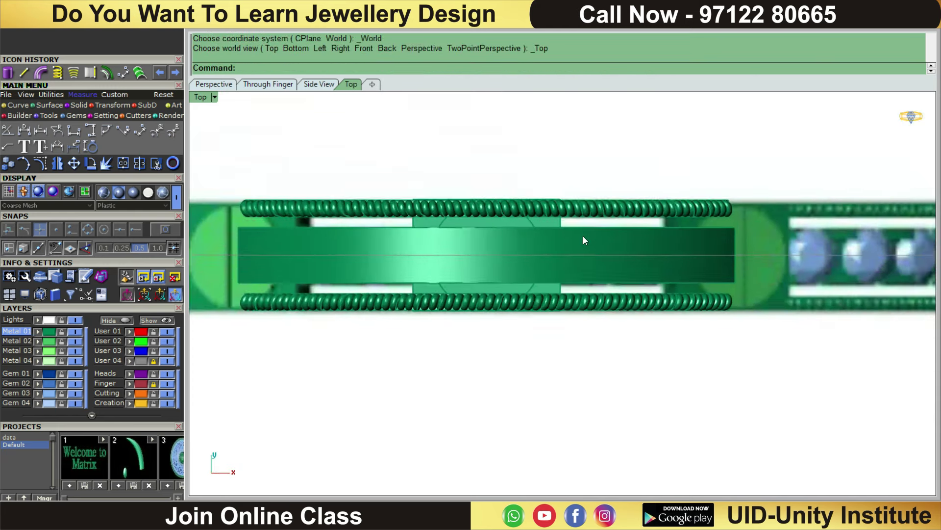
pyautogui.hotkey('ctrl', 'F2')
# Step: Measure the 1.24 gap beside the setting with an aligned dimension
pyautogui.click(505, 251)
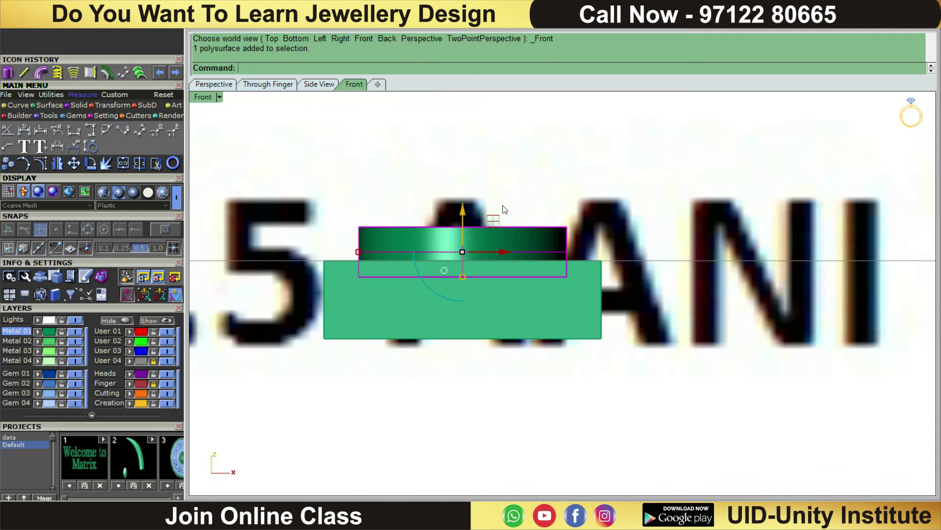
pyautogui.scroll(-3, 503, 211)
pyautogui.press('Escape')
pyautogui.scroll(-3, 564, 275)
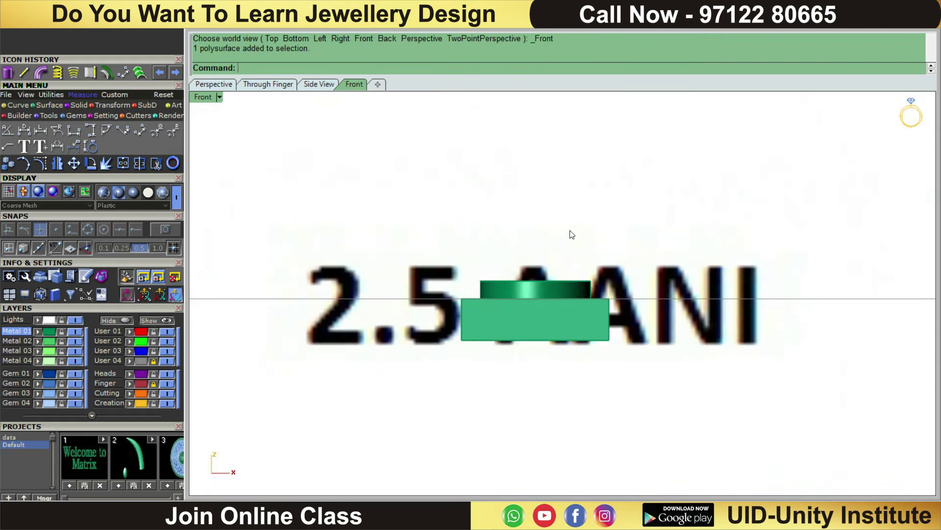
pyautogui.scroll(-5, 564, 276)
pyautogui.scroll(5, 645, 265)
pyautogui.scroll(2, 645, 265)
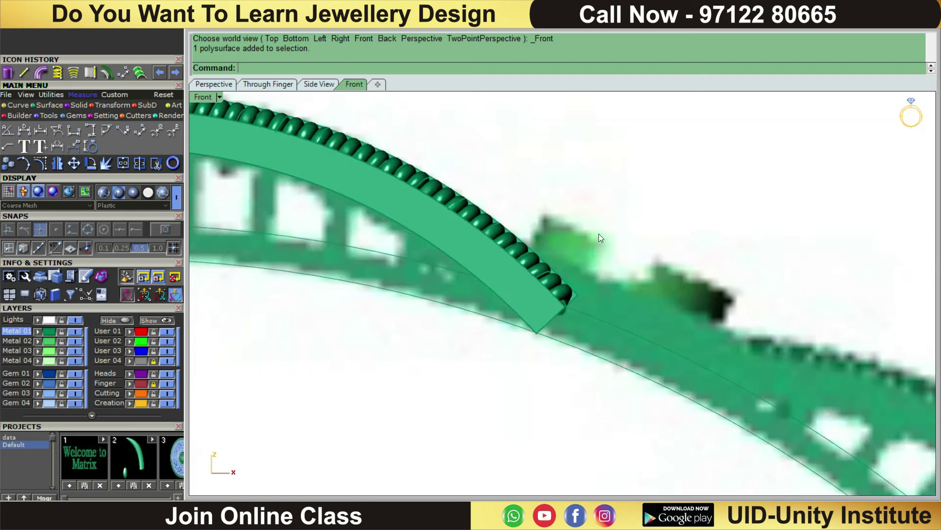
pyautogui.click(140, 130)
pyautogui.scroll(2, 633, 255)
pyautogui.click(620, 255)
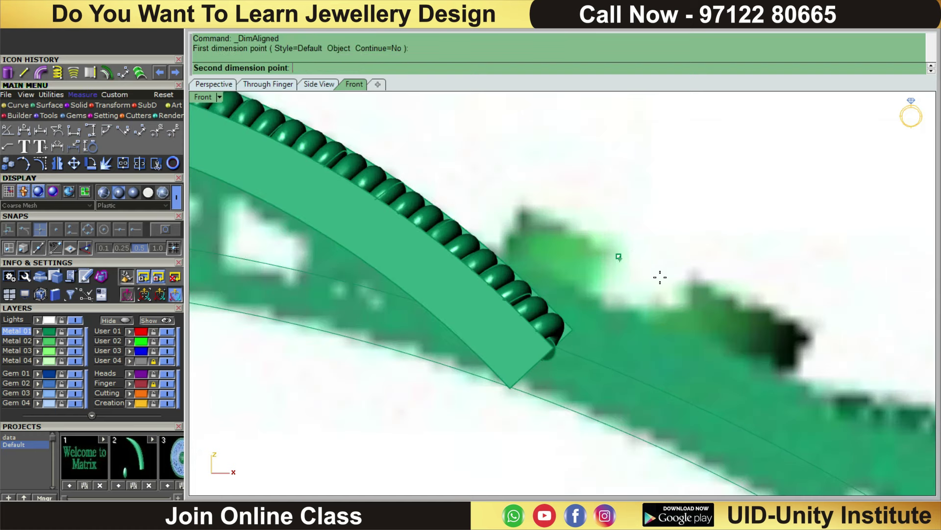
pyautogui.click(693, 287)
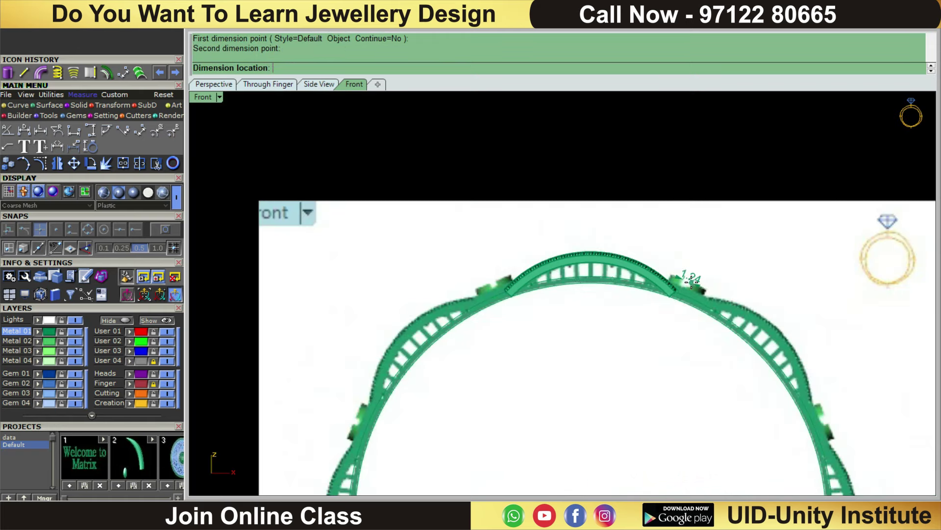
# Step: Add a second aligned dimension across the raised setting block, then begin a Solid Box
pyautogui.press('Return')
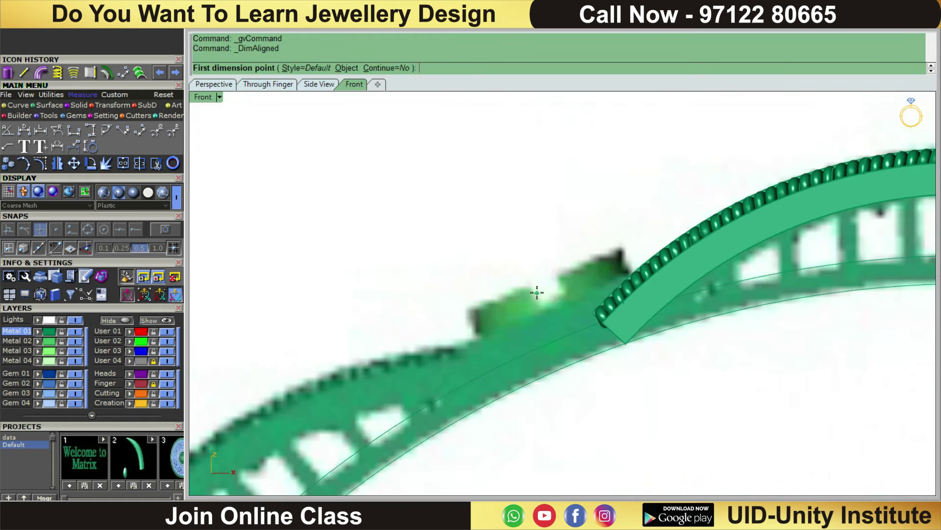
pyautogui.click(536, 294)
pyautogui.click(560, 282)
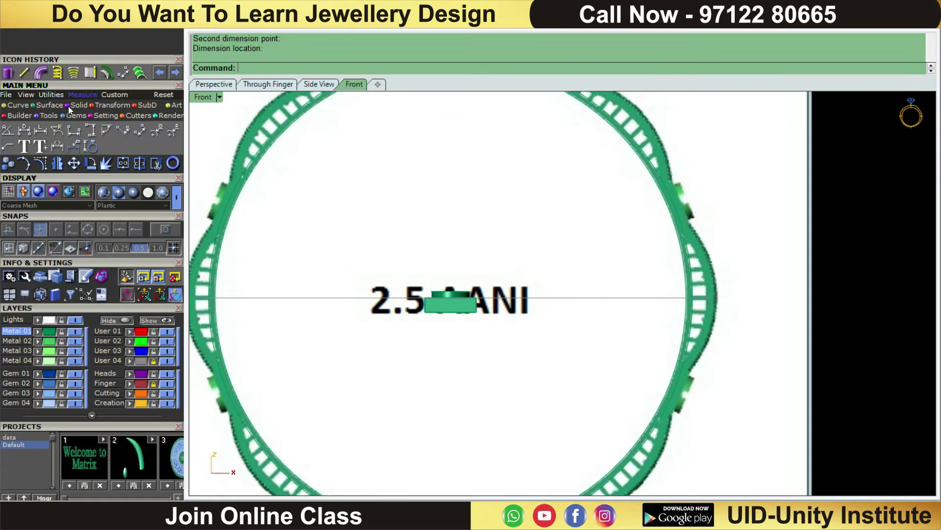
pyautogui.click(68, 106)
pyautogui.click(24, 147)
# Step: Create a 0.8 box with its first corner at 0,0,0
pyautogui.scroll(3, 435, 272)
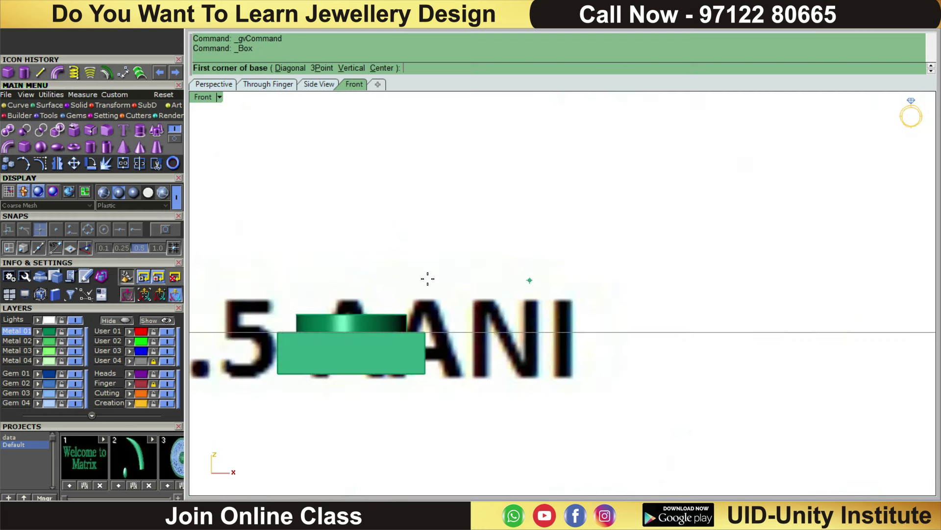
pyautogui.scroll(2, 426, 275)
pyautogui.write('0,0,0')
pyautogui.press('Return')
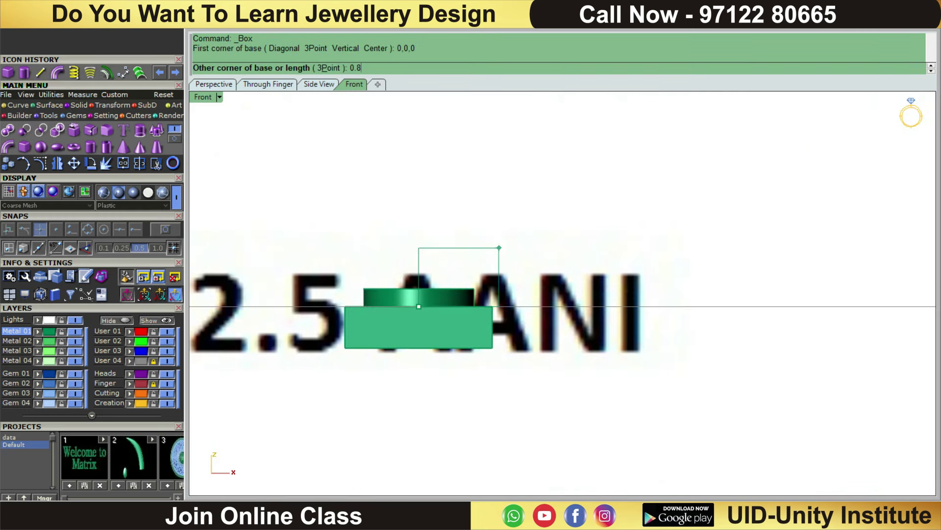
pyautogui.press('Return')
pyautogui.press('Return')
pyautogui.press('Return')
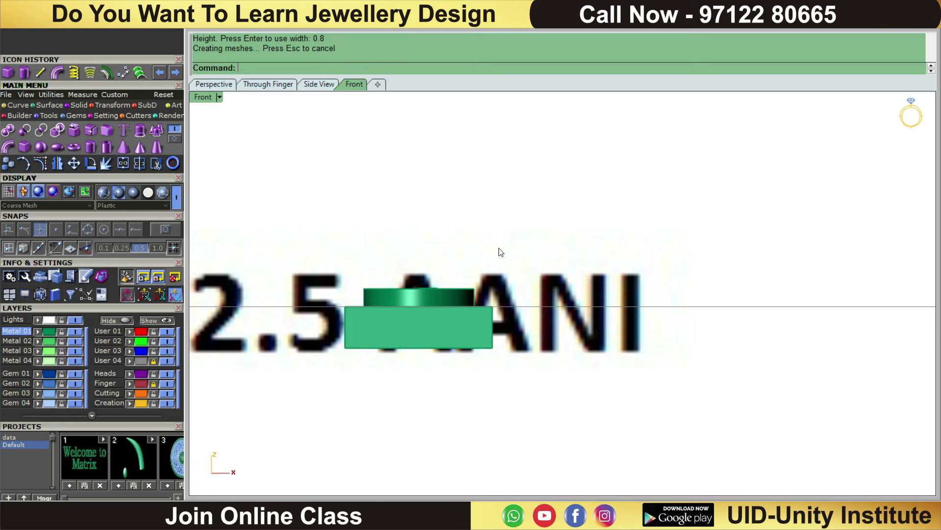
# Step: Centre the box over the setting with the gumball and move it down 0.5
pyautogui.scroll(3, 508, 303)
pyautogui.scroll(2, 493, 272)
pyautogui.click(493, 273)
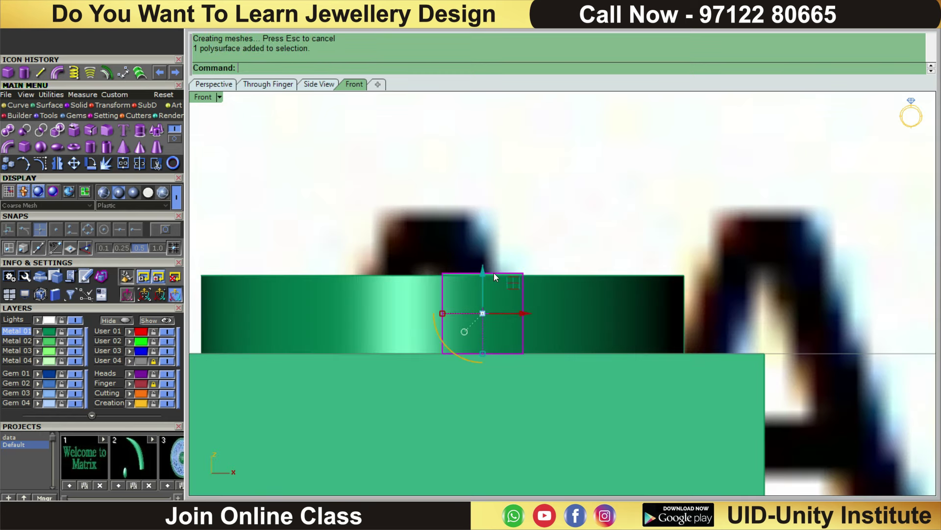
pyautogui.moveTo(442, 311); pyautogui.dragTo(434, 194)
pyautogui.write('.5')
pyautogui.press('Return')
pyautogui.hotkey('ctrl', 'F1')
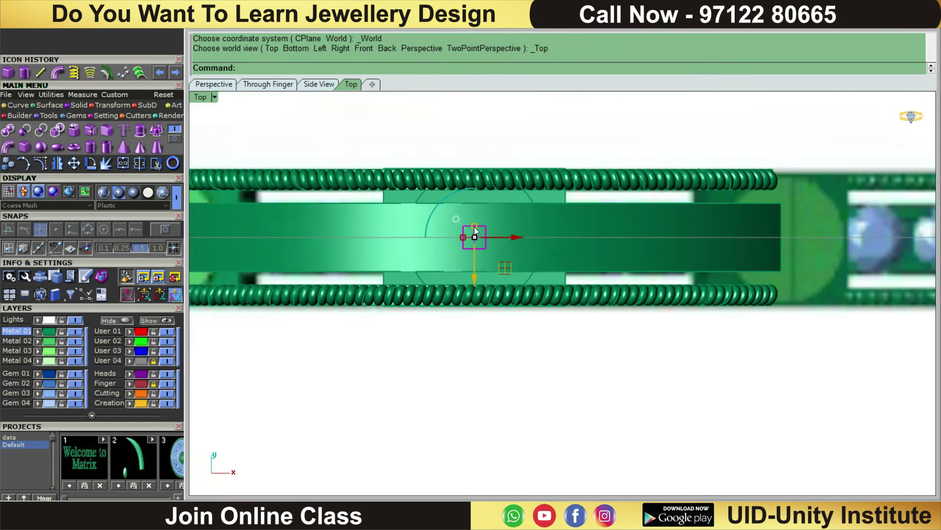
pyautogui.click(475, 237)
pyautogui.hotkey('ctrl', 'F2')
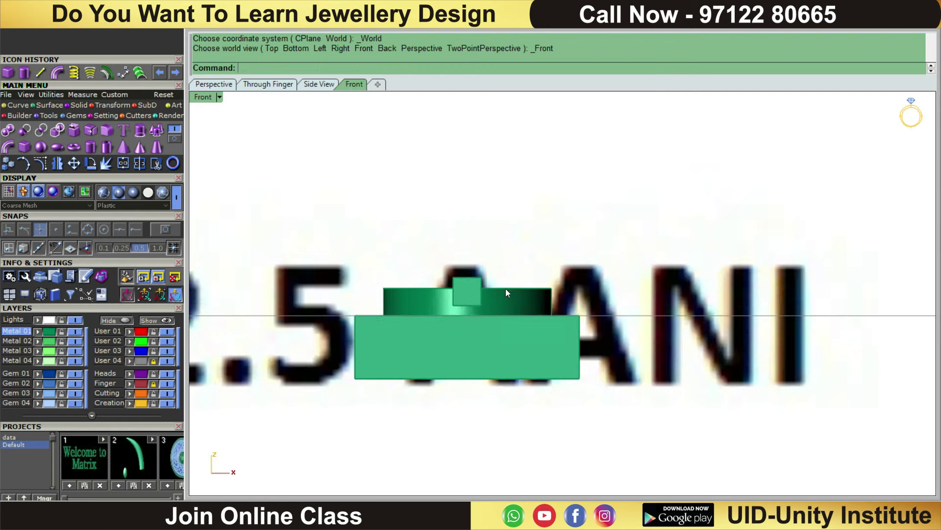
# Step: Boolean-subtract the small box from the thin setting top slab to cut a notch
pyautogui.click(505, 301)
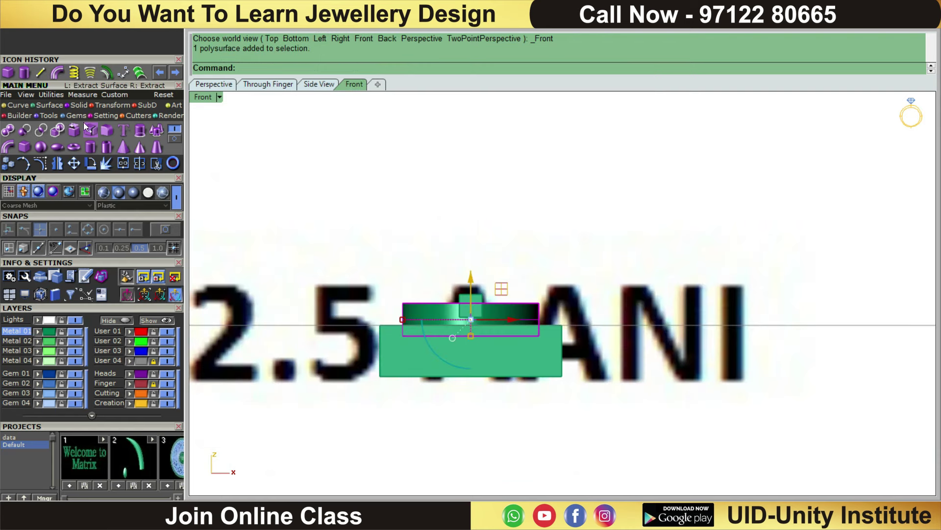
pyautogui.click(25, 130)
pyautogui.scroll(1, 481, 295)
pyautogui.scroll(3, 481, 294)
pyautogui.click(457, 295)
pyautogui.press('Return')
# Step: Inspect the notched setting, then switch to Bottom view and orbit to the side
pyautogui.scroll(-5, 458, 290)
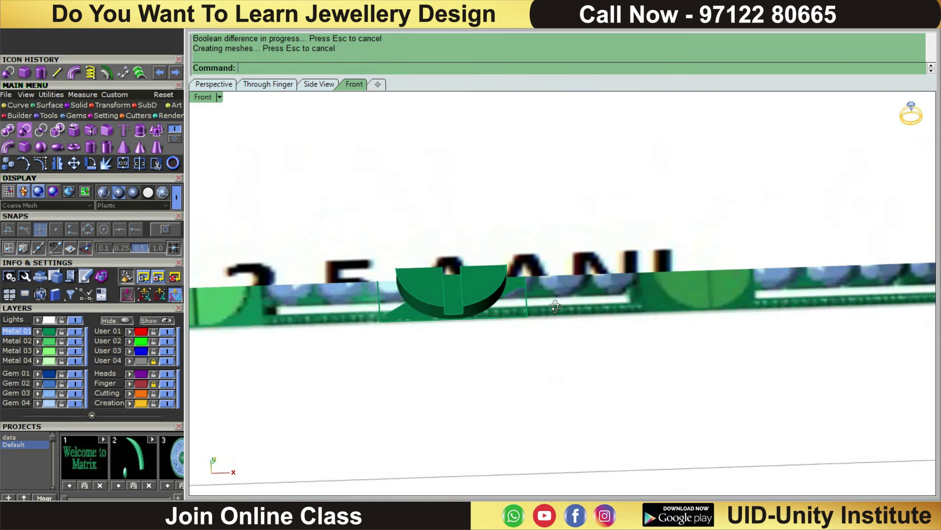
pyautogui.moveTo(546, 229); pyautogui.dragTo(496, 290, button='right')
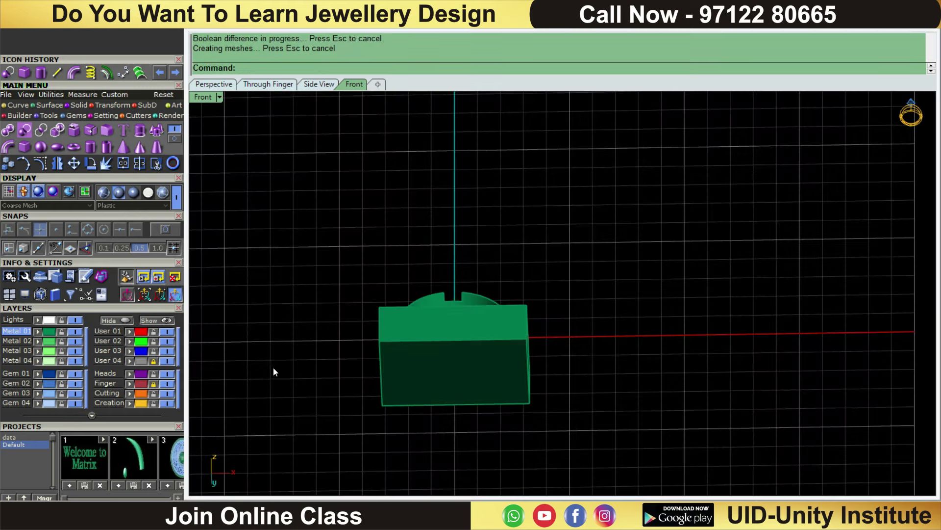
pyautogui.click(487, 290)
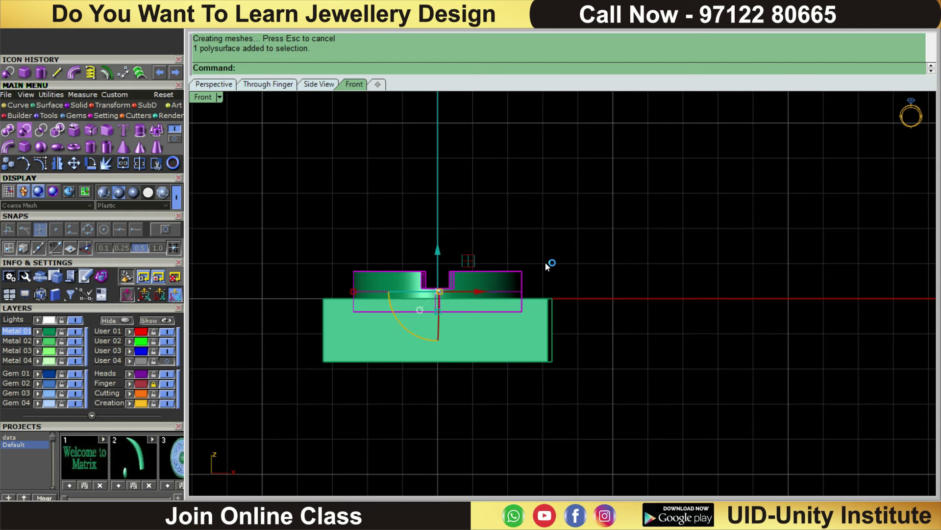
pyautogui.write('bv')
pyautogui.press('Return')
pyautogui.moveTo(543, 292)
pyautogui.mouseDown(button='right')
pyautogui.moveTo(512, 188)
pyautogui.moveTo(500, 204)
pyautogui.moveTo(498, 295)
pyautogui.moveTo(474, 253)
pyautogui.mouseUp(button='right')
# Step: Duplicate the setting's round hole edge as a circle curve
pyautogui.click(473, 253)
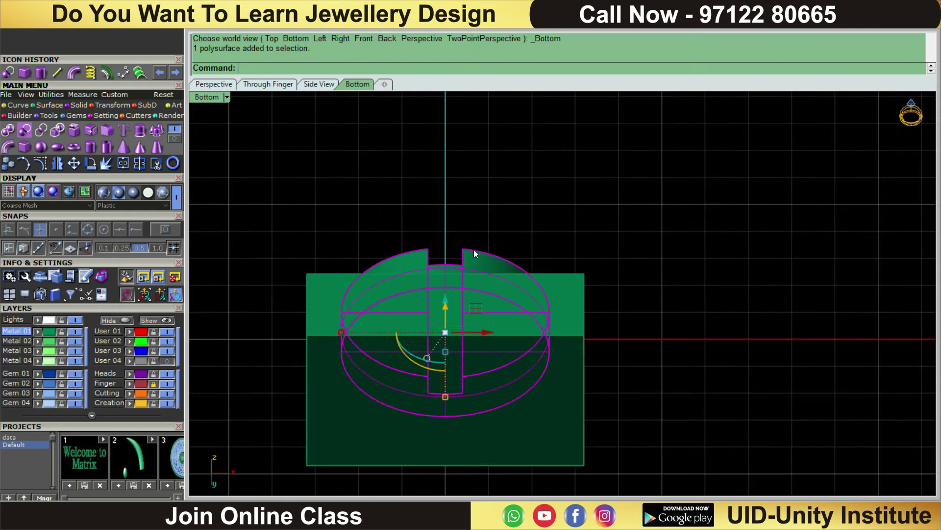
pyautogui.press('Escape')
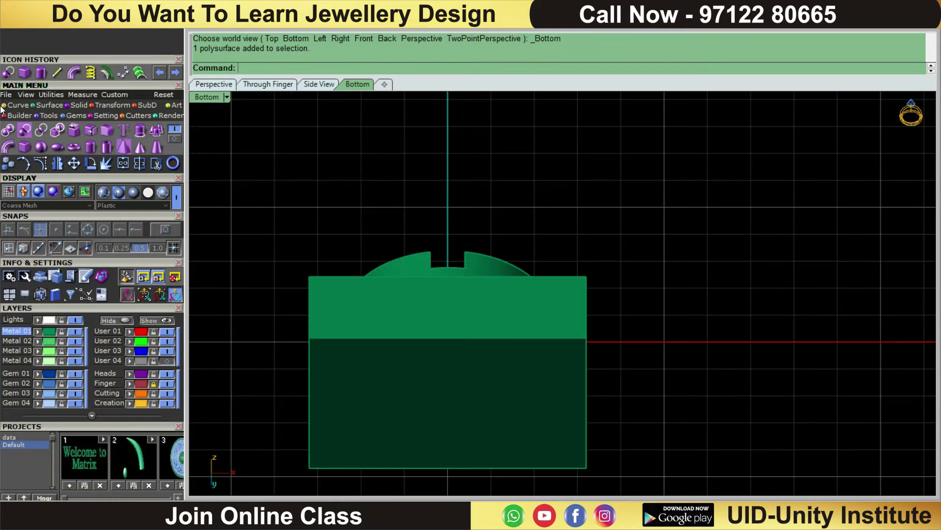
pyautogui.click(6, 106)
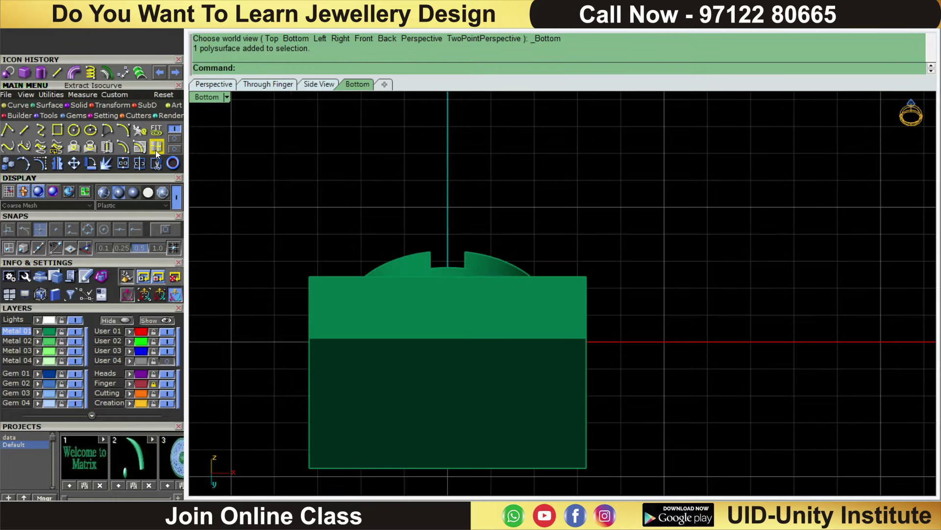
pyautogui.click(141, 147)
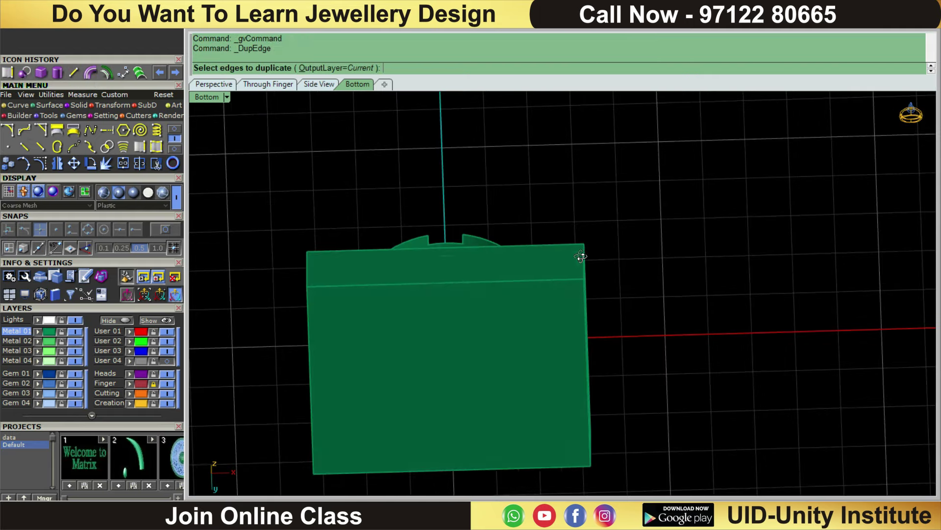
pyautogui.scroll(5, 431, 268)
pyautogui.click(496, 274)
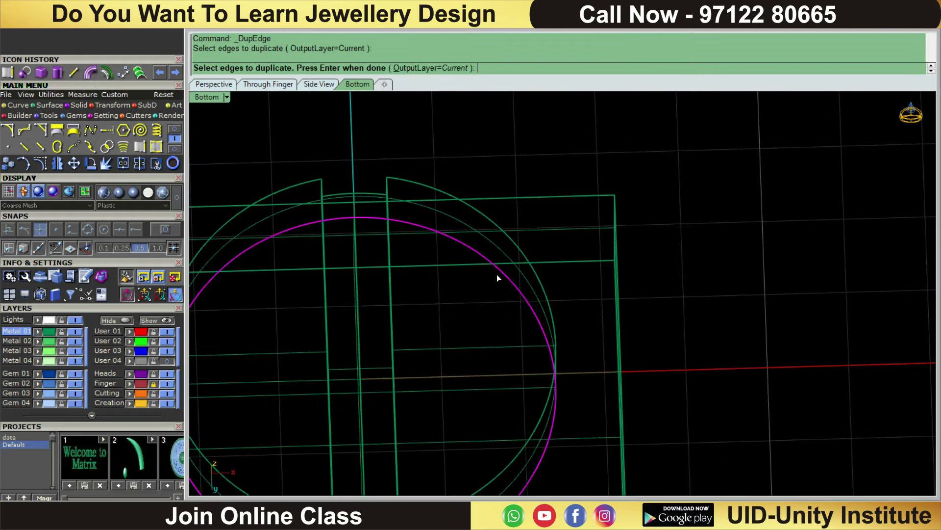
pyautogui.press('Return')
# Step: Switch to Bottom view with shaded display
pyautogui.scroll(-3, 497, 276)
pyautogui.write('b')
pyautogui.press('Return')
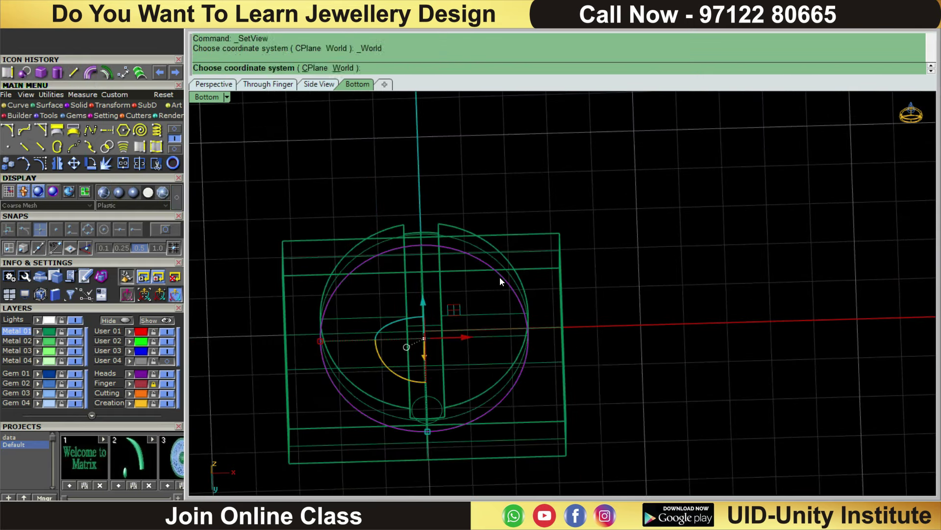
pyautogui.click(122, 192)
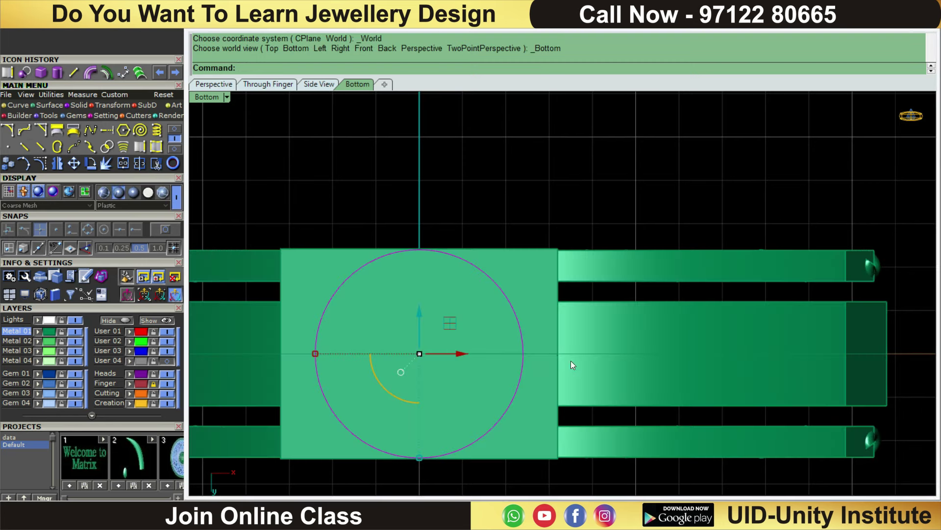
pyautogui.scroll(3, 481, 344)
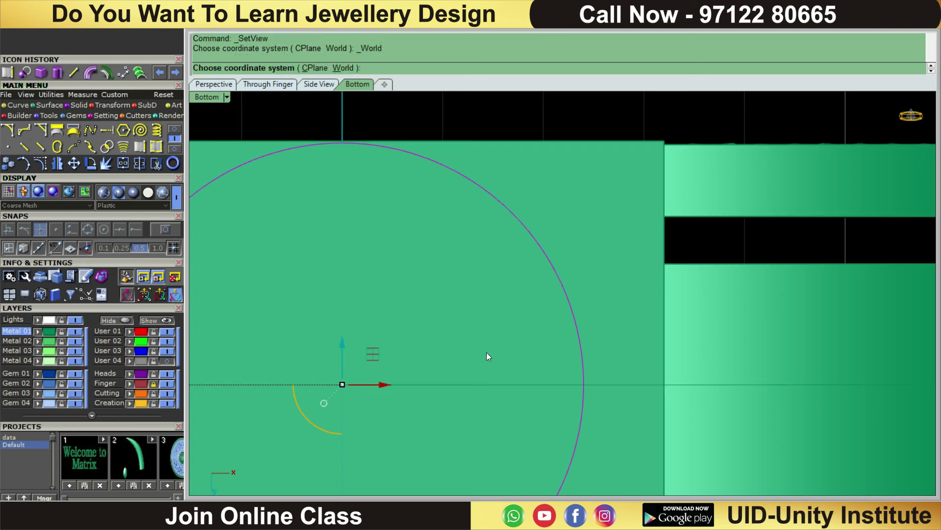
pyautogui.scroll(3, 487, 352)
# Step: Offset the circle by 0.6 into a second closed circle
pyautogui.write('o')
pyautogui.press('Return')
pyautogui.scroll(-3, 487, 352)
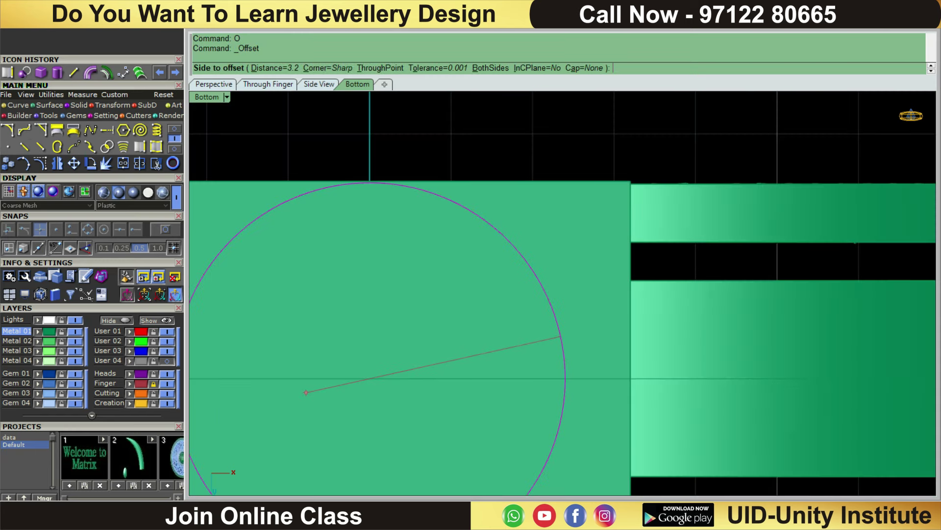
pyautogui.press('Return')
pyautogui.click(490, 352)
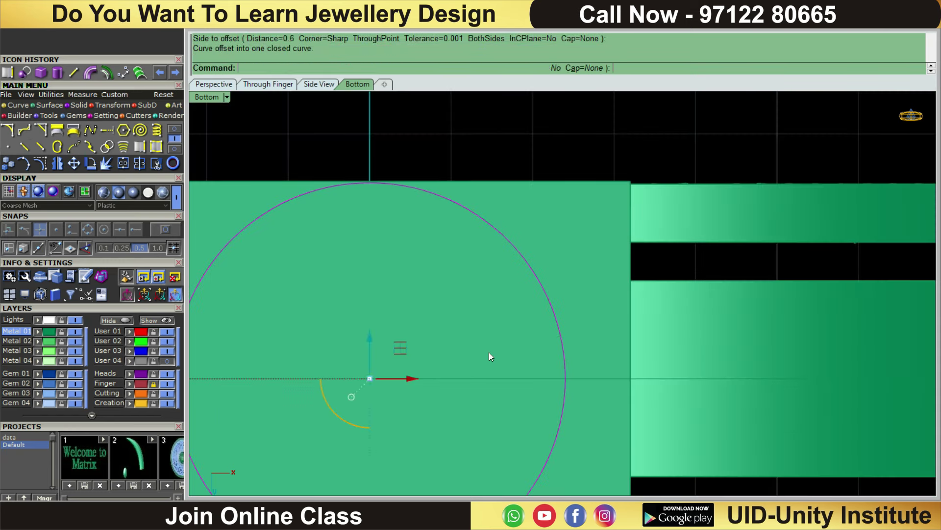
pyautogui.scroll(-2, 549, 157)
pyautogui.moveTo(553, 146); pyautogui.dragTo(567, 295, button='right')
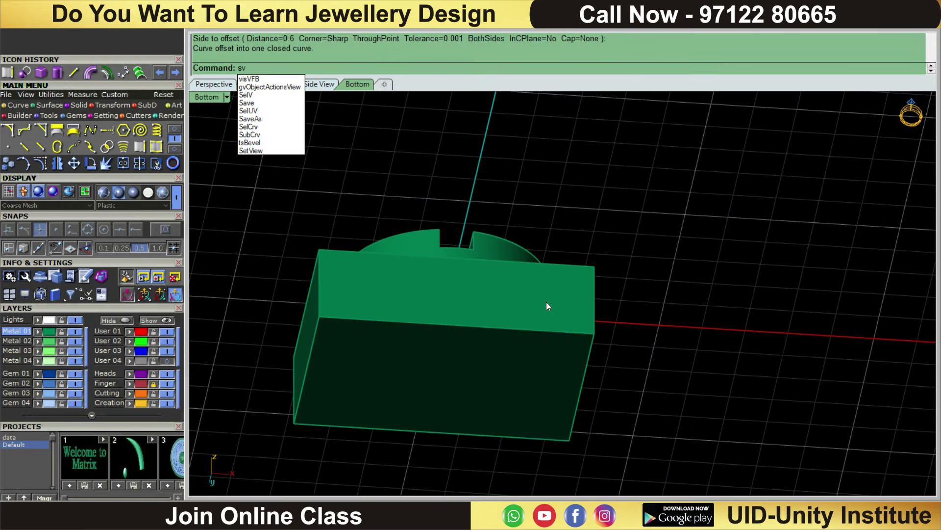
pyautogui.scroll(-2, 593, 245)
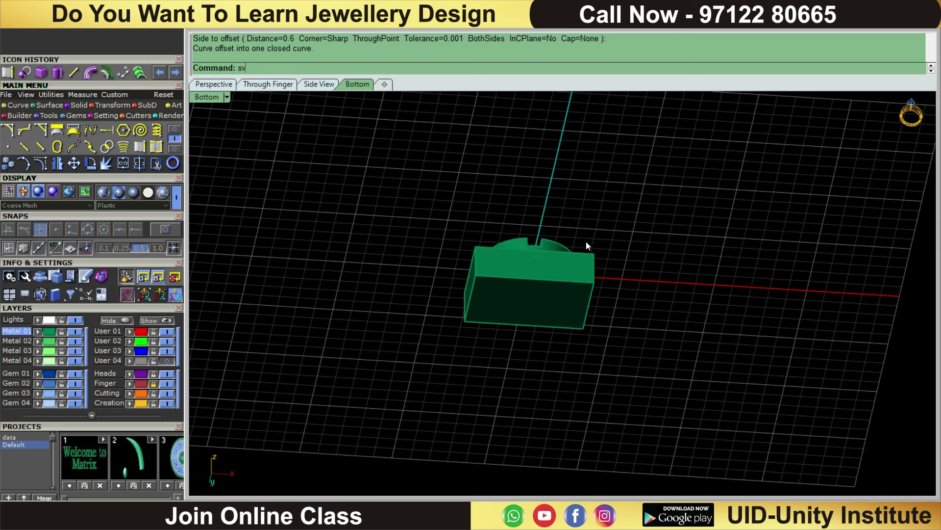
# Step: Select all curves, then deselect the outer circle, block edge line and small circle
pyautogui.press('Return')
pyautogui.scroll(3, 561, 307)
pyautogui.scroll(1, 549, 317)
pyautogui.keyDown('ctrl'); pyautogui.click(546, 308); pyautogui.keyUp('ctrl')
pyautogui.keyDown('ctrl'); pyautogui.click(599, 298); pyautogui.keyUp('ctrl')
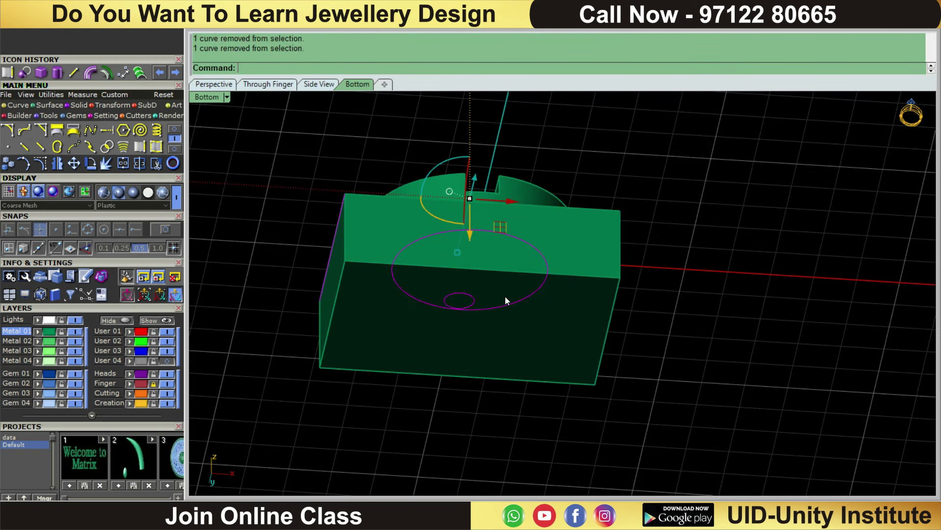
pyautogui.keyDown('ctrl'); pyautogui.click(475, 297); pyautogui.keyUp('ctrl')
# Step: Deselect the band's arc and large circles, then switch to Front view
pyautogui.scroll(-3, 479, 224)
pyautogui.scroll(-2, 474, 256)
pyautogui.scroll(-2, 481, 218)
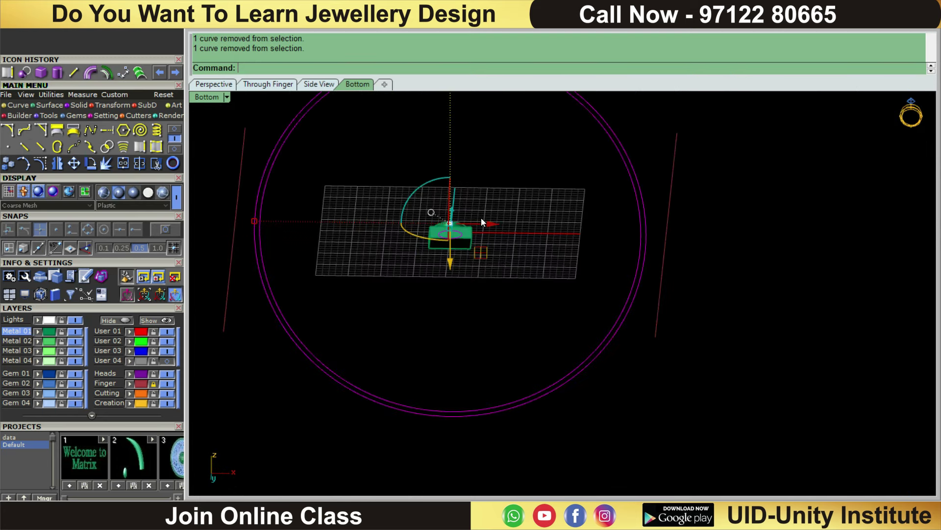
pyautogui.scroll(-2, 481, 219)
pyautogui.keyDown('ctrl'); pyautogui.moveTo(548, 118); pyautogui.dragTo(384, 158); pyautogui.keyUp('ctrl')
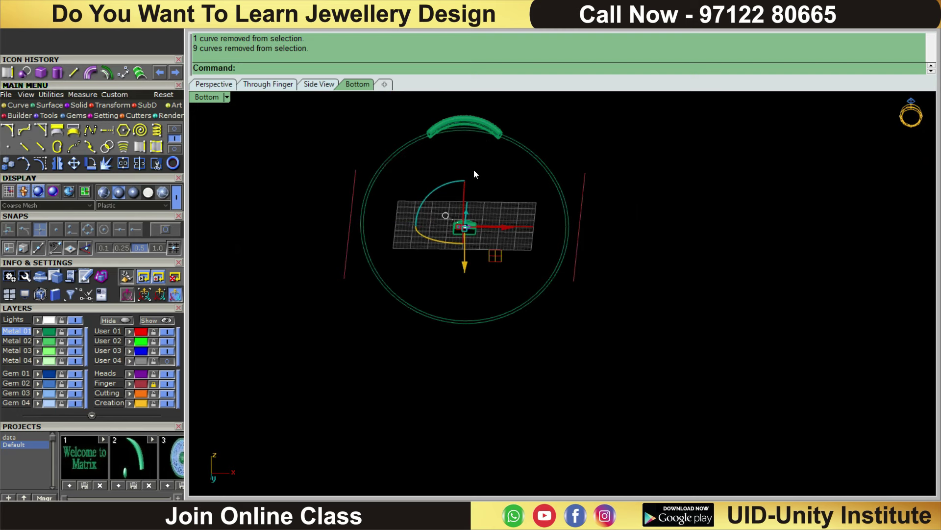
pyautogui.scroll(2, 463, 259)
pyautogui.scroll(3, 460, 255)
pyautogui.hotkey('ctrl', 'F2')
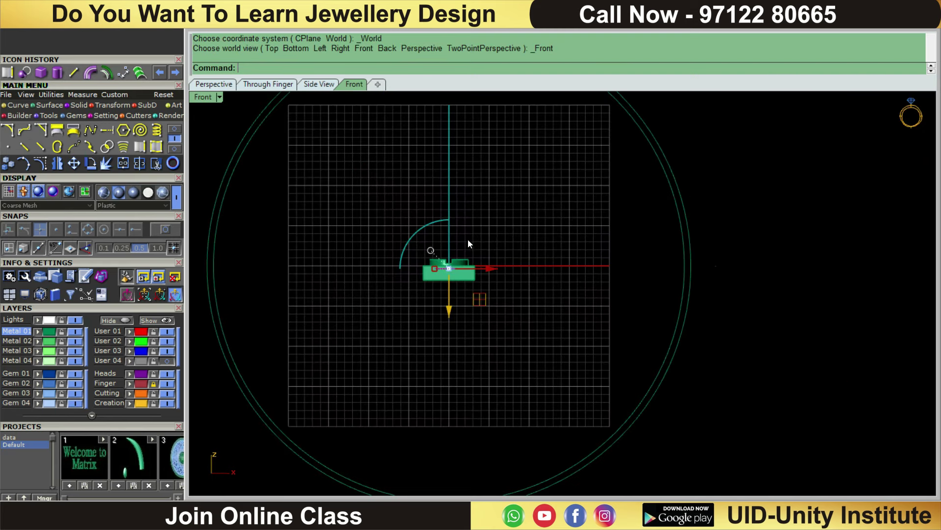
# Step: Extrude the offset circle into a cylinder with BothSides=Yes
pyautogui.click(75, 106)
pyautogui.click(140, 131)
pyautogui.click(359, 67)
pyautogui.press('Return')
# Step: Boolean-subtract the cylinder from the setting block, check the hole, and return to Front view
pyautogui.scroll(1, 486, 210)
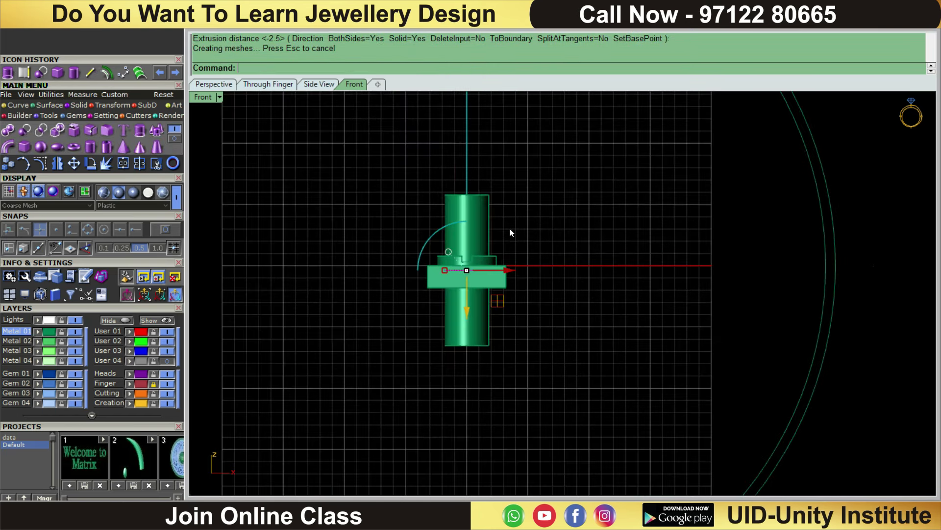
pyautogui.click(500, 271)
pyautogui.scroll(2, 496, 263)
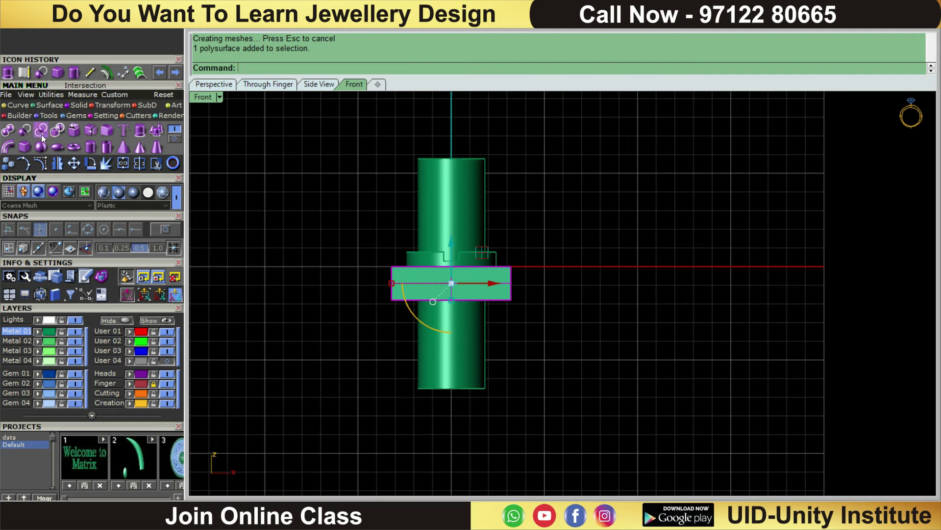
pyautogui.click(24, 130)
pyautogui.click(455, 198)
pyautogui.press('Return')
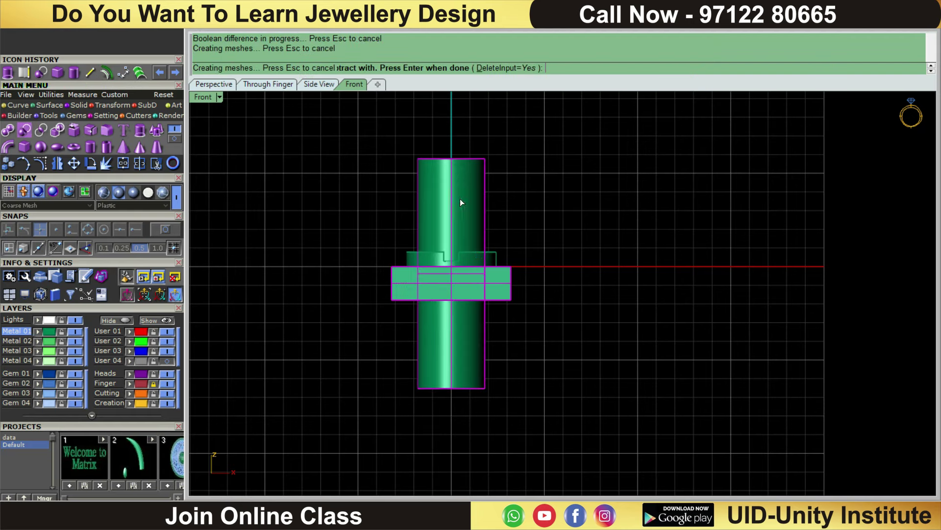
pyautogui.moveTo(460, 198); pyautogui.dragTo(560, 271, button='right')
pyautogui.moveTo(545, 231); pyautogui.dragTo(413, 311)
pyautogui.hotkey('ctrl', 'F1')
pyautogui.hotkey('ctrl', 'F2')
pyautogui.scroll(-2, 451, 289)
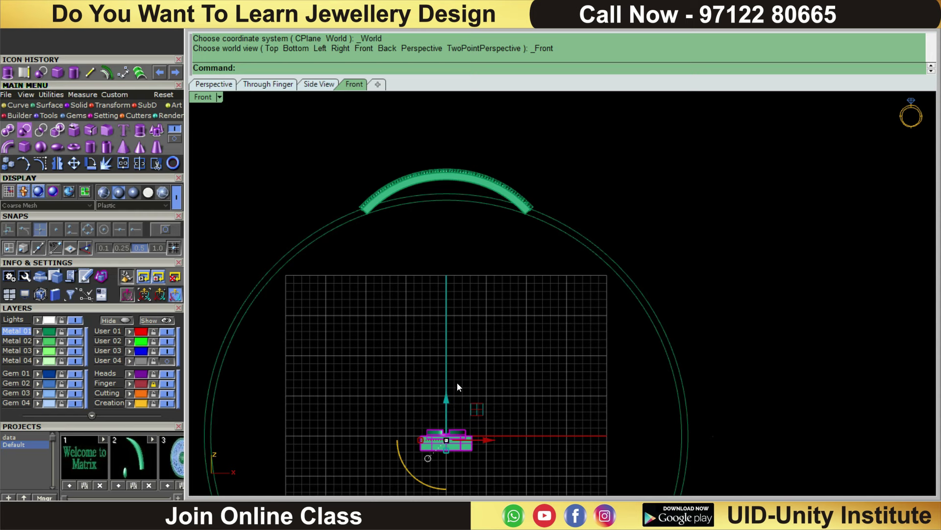
# Step: Select the setting parts and group them with Ctrl+G
pyautogui.hotkey('ctrl', 'g')
pyautogui.moveTo(464, 372); pyautogui.dragTo(465, 322, button='right')
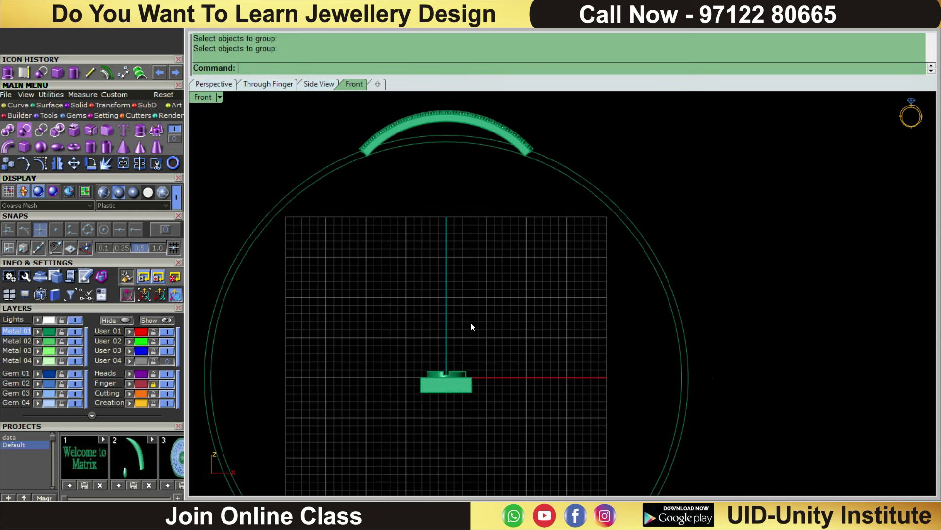
pyautogui.hotkey('ctrl', 'a')
pyautogui.scroll(3, 483, 320)
pyautogui.press('Return')
pyautogui.moveTo(451, 285); pyautogui.dragTo(417, 406, button='right')
# Step: Copy and paste the grouped setting, and move the copy onto the band's top centre
pyautogui.hotkey('ctrl', 'c')
pyautogui.hotkey('ctrl', 'v')
pyautogui.scroll(-1, 447, 322)
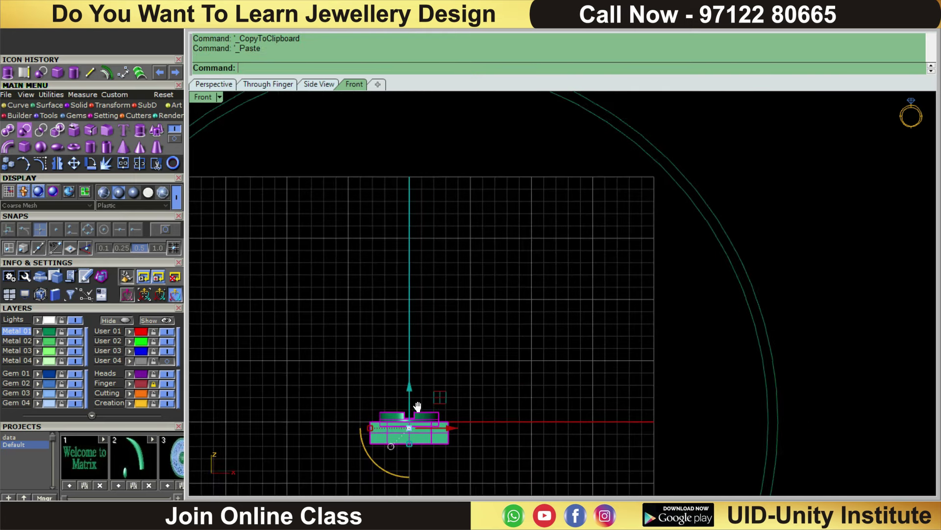
pyautogui.moveTo(408, 386); pyautogui.dragTo(407, 234)
pyautogui.moveTo(408, 233); pyautogui.dragTo(442, 326, button='right')
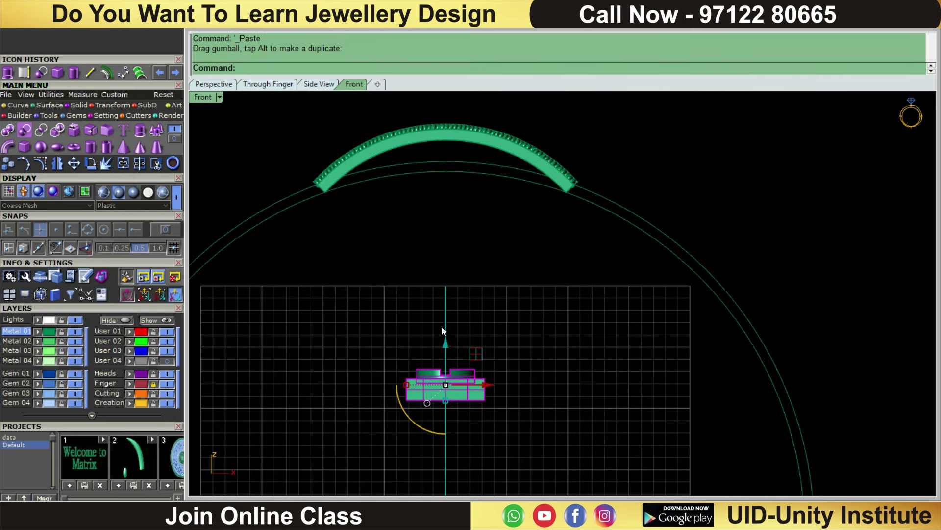
pyautogui.moveTo(445, 339); pyautogui.dragTo(437, 116)
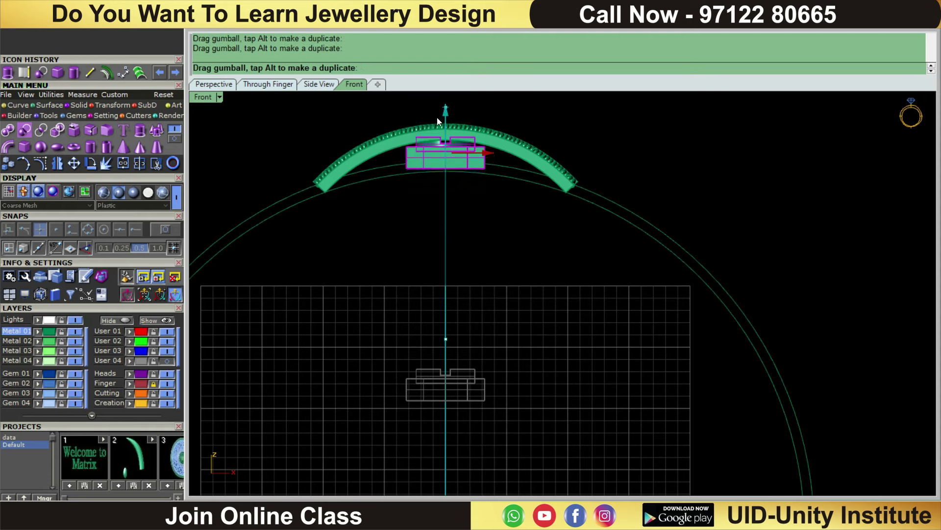
pyautogui.scroll(3, 434, 125)
pyautogui.scroll(3, 505, 225)
pyautogui.moveTo(489, 229); pyautogui.dragTo(494, 238)
pyautogui.scroll(-3, 495, 238)
pyautogui.scroll(-2, 502, 240)
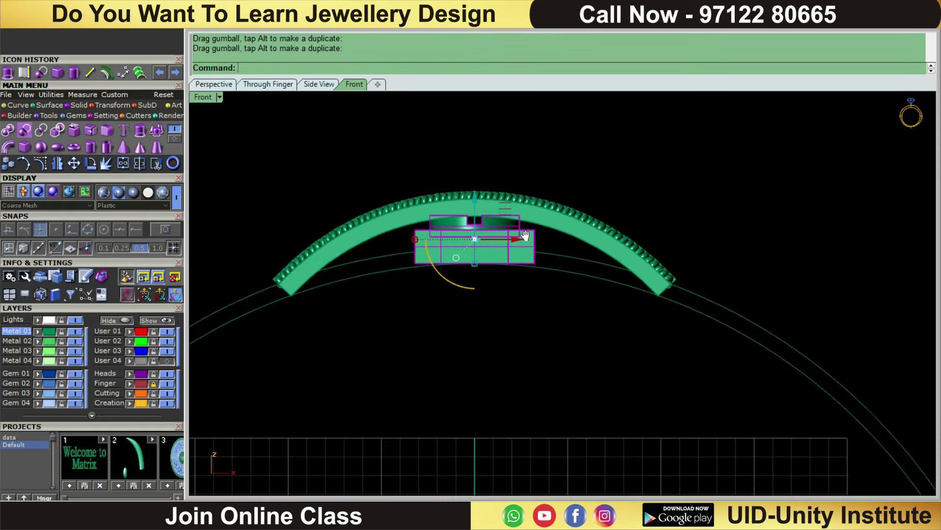
pyautogui.scroll(3, 525, 236)
pyautogui.click(113, 105)
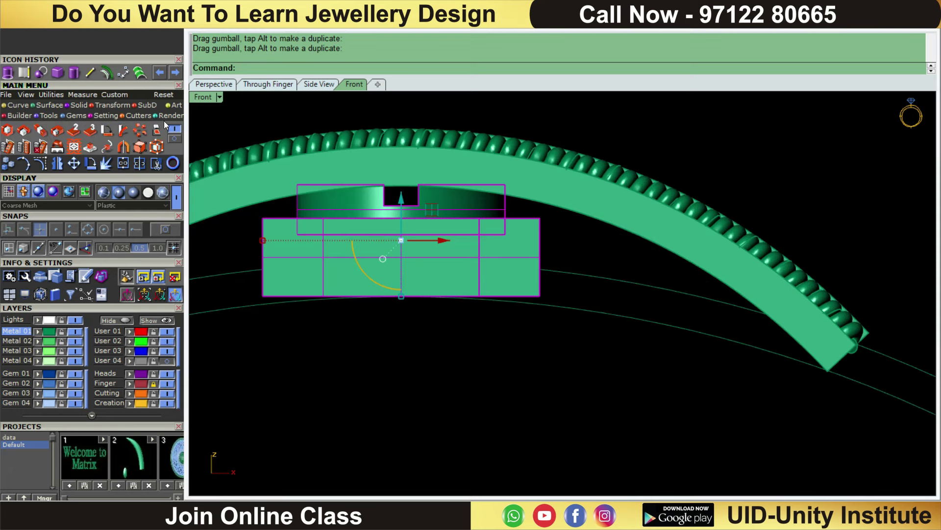
# Step: Bend the setting copy along a spine across the band to follow its curve, then zoom out
pyautogui.click(125, 131)
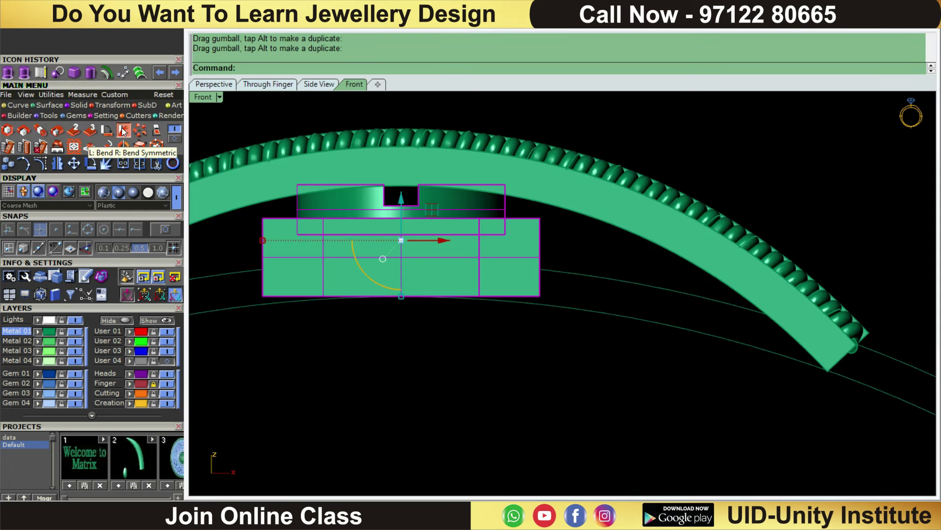
pyautogui.scroll(1, 347, 264)
pyautogui.click(411, 260)
pyautogui.click(589, 265)
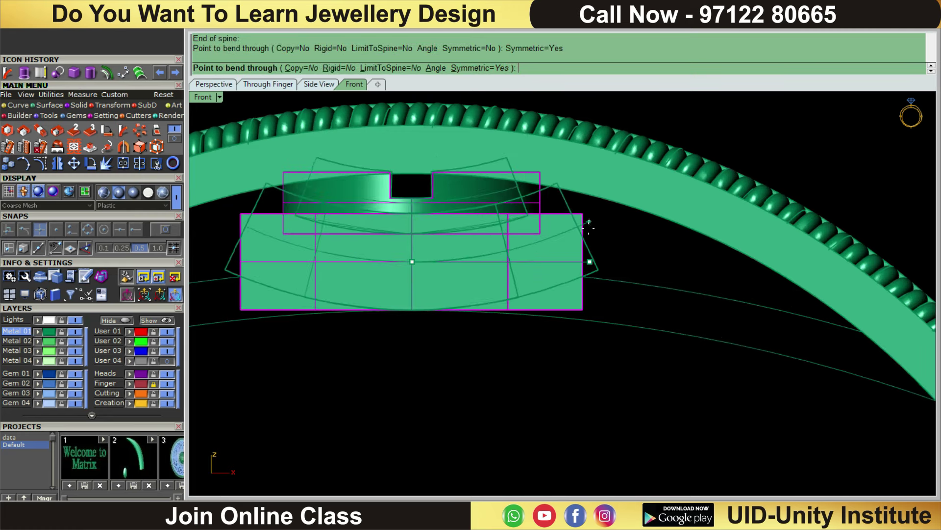
pyautogui.click(583, 269)
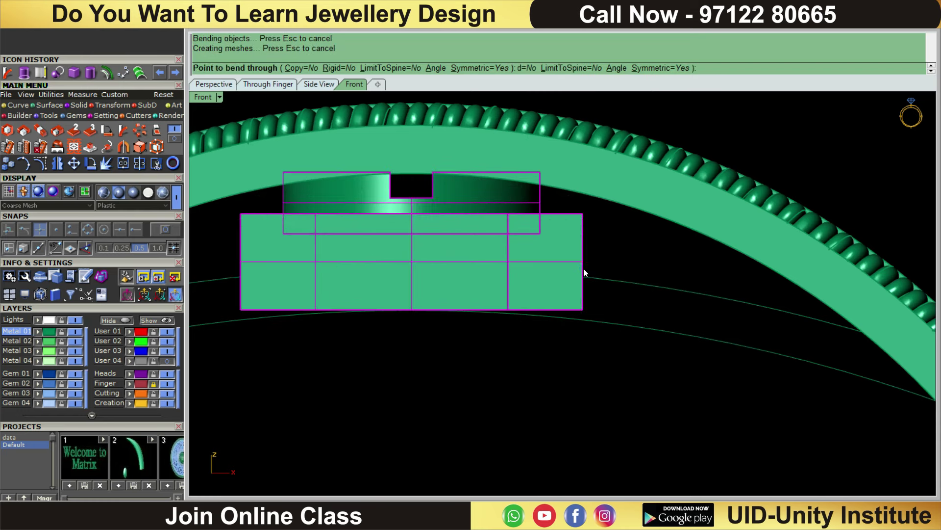
pyautogui.scroll(-3, 584, 269)
pyautogui.scroll(-2, 560, 246)
pyautogui.scroll(-2, 557, 206)
pyautogui.scroll(-3, 590, 208)
pyautogui.scroll(-2, 592, 234)
pyautogui.press('Escape')
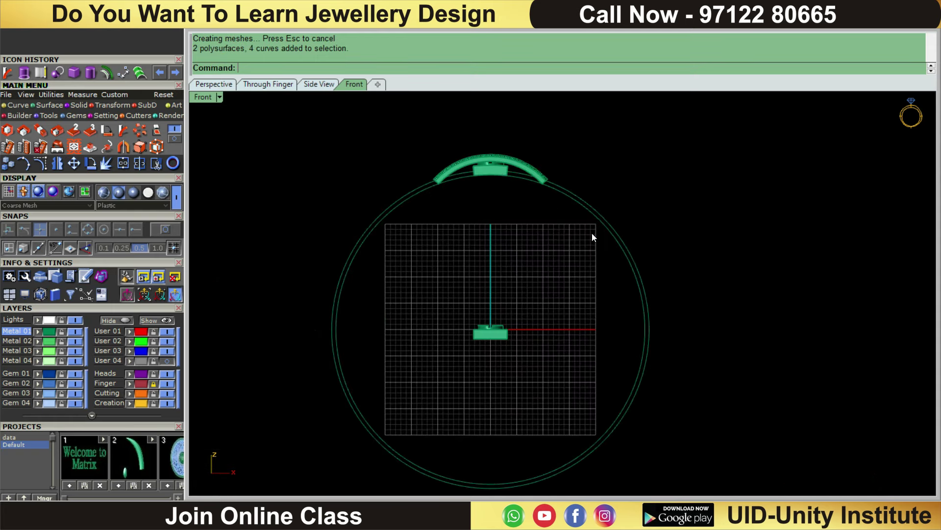
pyautogui.scroll(3, 522, 278)
# Step: Hide the small setting piece at the ring centre with H
pyautogui.click(473, 360)
pyautogui.moveTo(461, 332); pyautogui.dragTo(462, 286, button='right')
pyautogui.write('H')
pyautogui.press('Return')
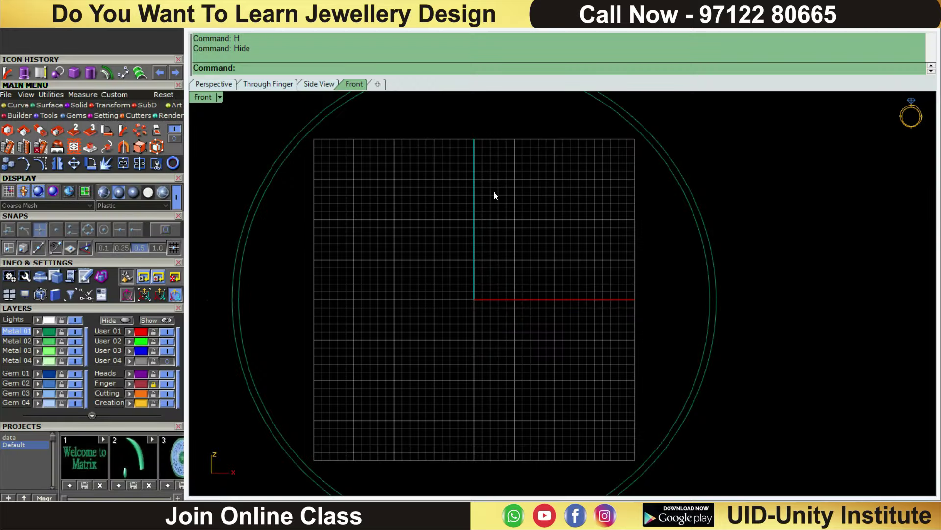
# Step: Select the bent setting head sitting on top of the band
pyautogui.scroll(3, 504, 200)
pyautogui.scroll(3, 477, 219)
pyautogui.click(428, 310)
pyautogui.scroll(-3, 422, 295)
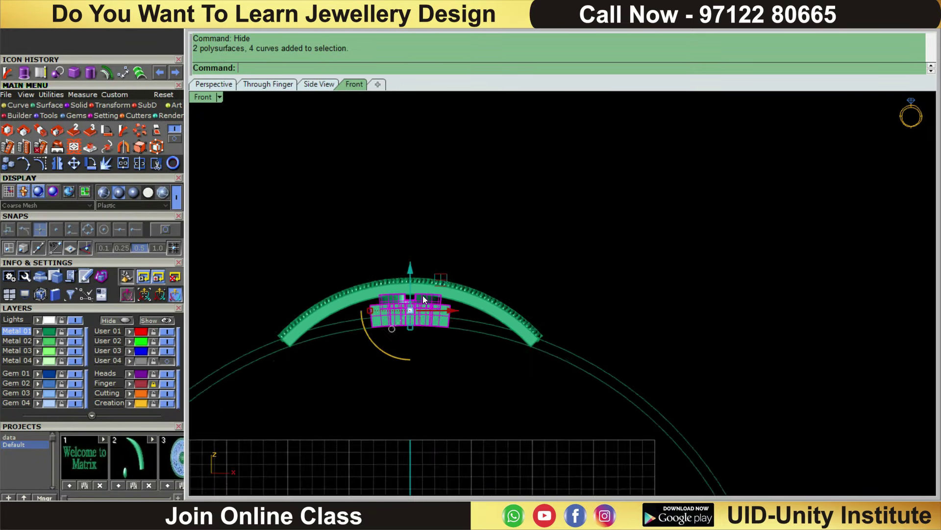
pyautogui.scroll(-2, 423, 295)
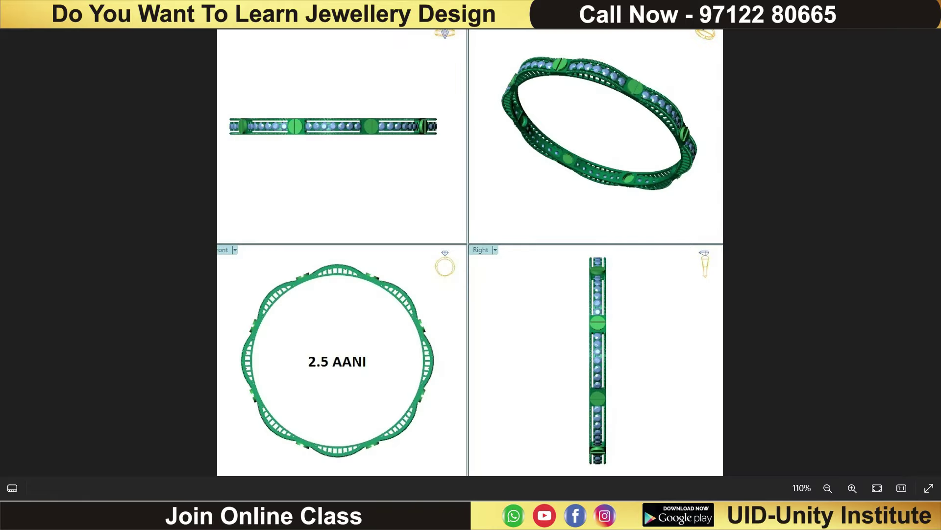
pyautogui.scroll(5, 444, 265)
pyautogui.scroll(-3, 353, 275)
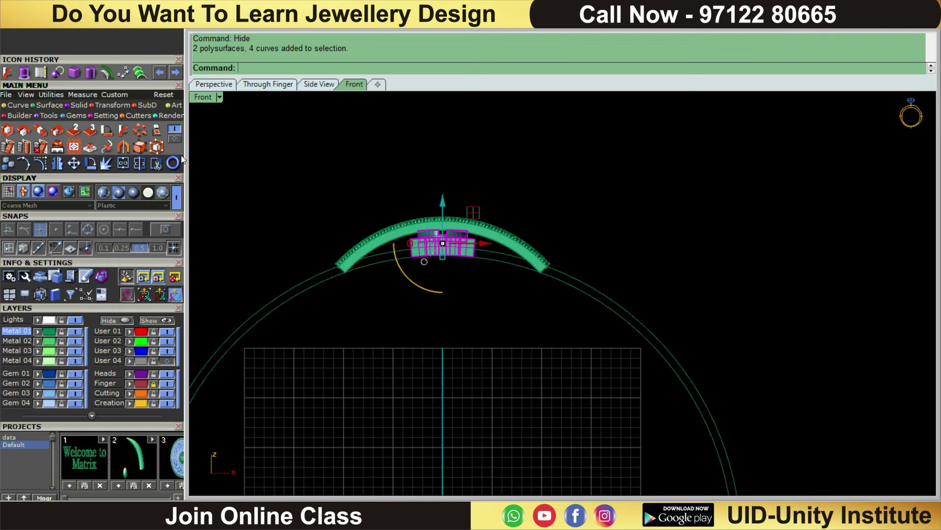
# Step: Polar-array the square setting 16 times around centre 0,0,0
pyautogui.click(140, 130)
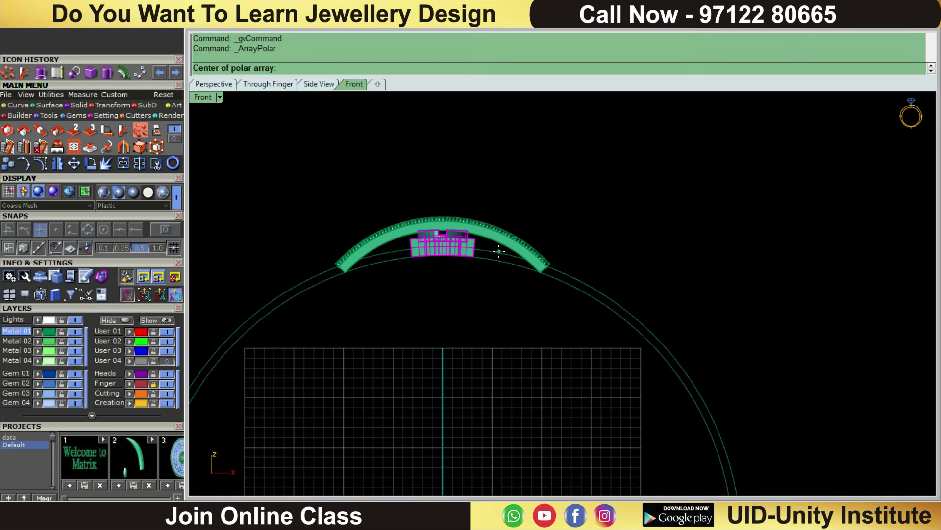
pyautogui.write('0,0,0')
pyautogui.press('Return')
pyautogui.scroll(-3, 499, 252)
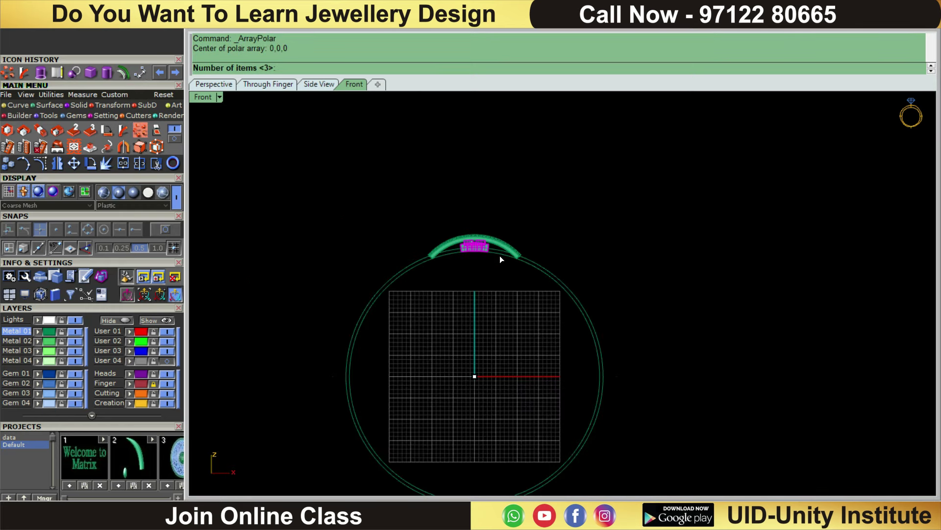
pyautogui.write('16')
pyautogui.press('Return')
pyautogui.press('Return')
pyautogui.press('Return')
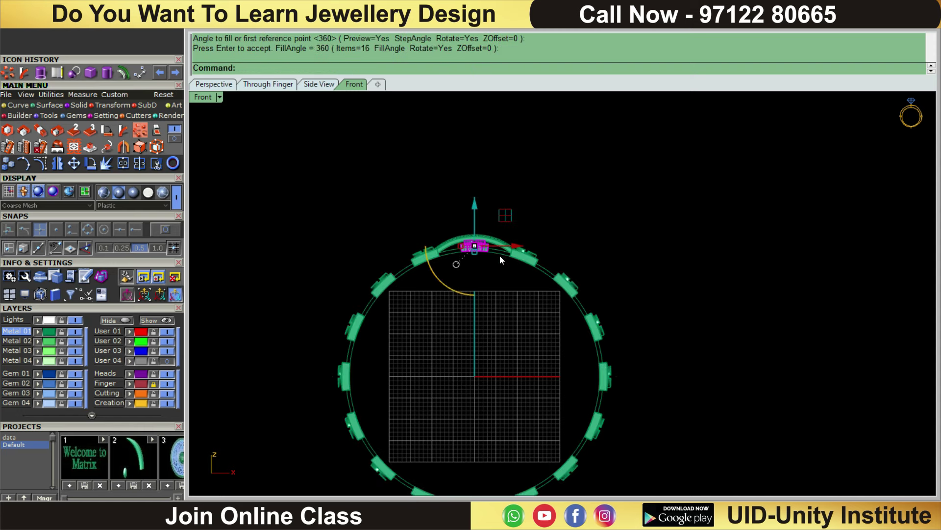
pyautogui.scroll(1, 499, 255)
pyautogui.scroll(1, 540, 267)
# Step: Delete every arrayed copy except the setting at the band's right end
pyautogui.press('Escape')
pyautogui.click(529, 263)
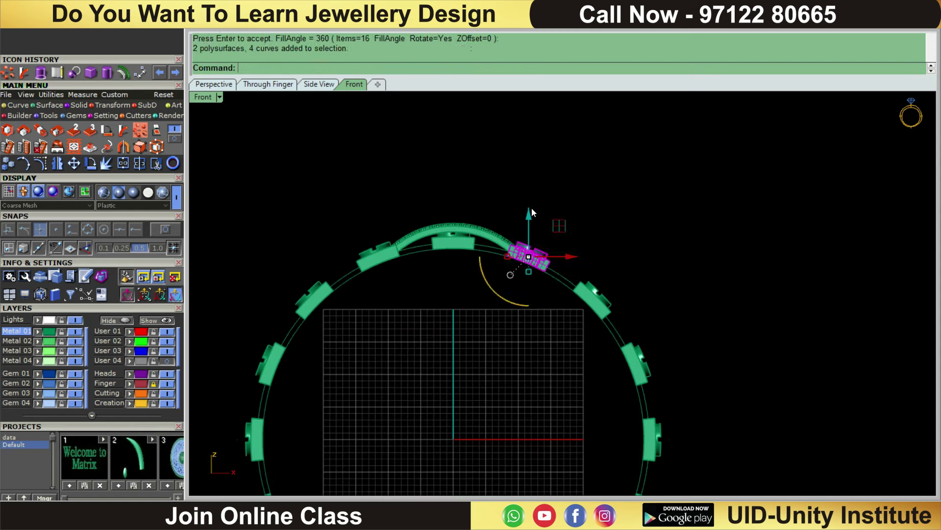
pyautogui.moveTo(561, 195); pyautogui.dragTo(507, 277)
pyautogui.scroll(-2, 507, 276)
pyautogui.scroll(-1, 520, 246)
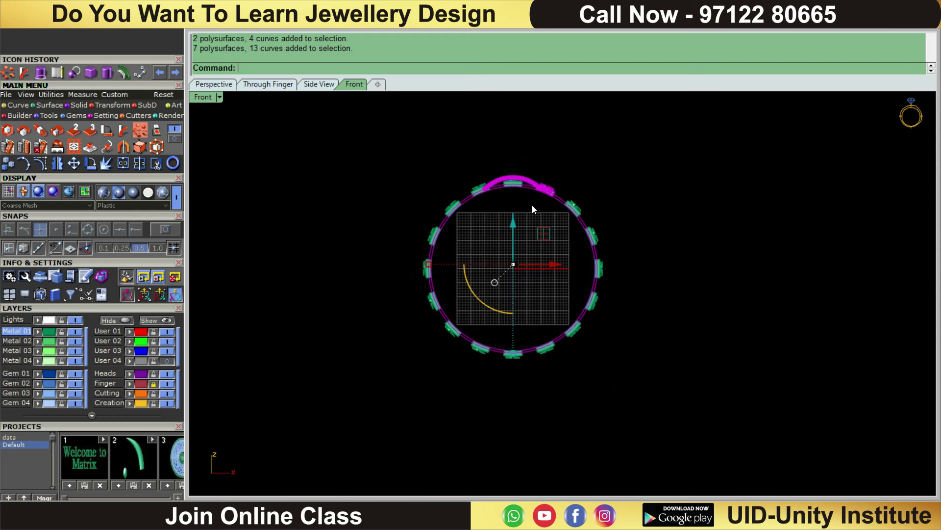
pyautogui.scroll(2, 532, 208)
pyautogui.hotkey('ctrl', 'shift', 'i')
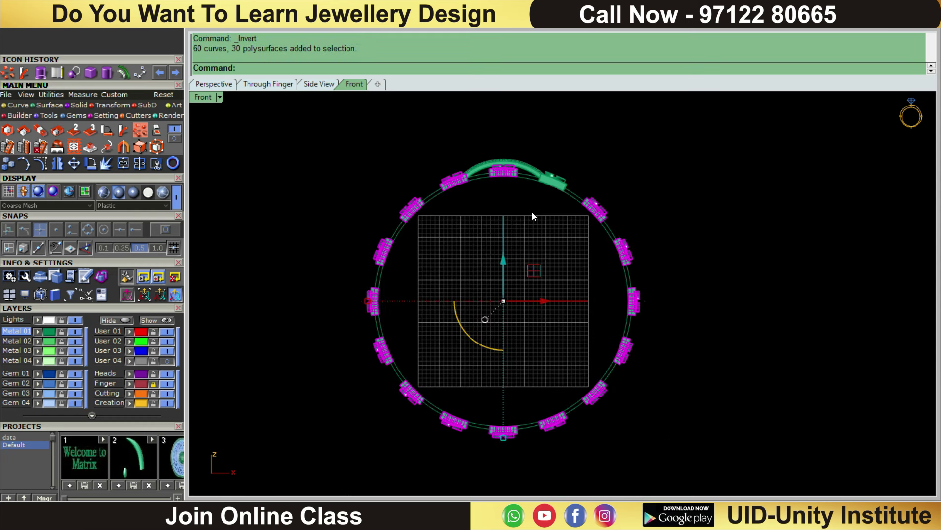
pyautogui.press('Delete')
pyautogui.scroll(2, 540, 196)
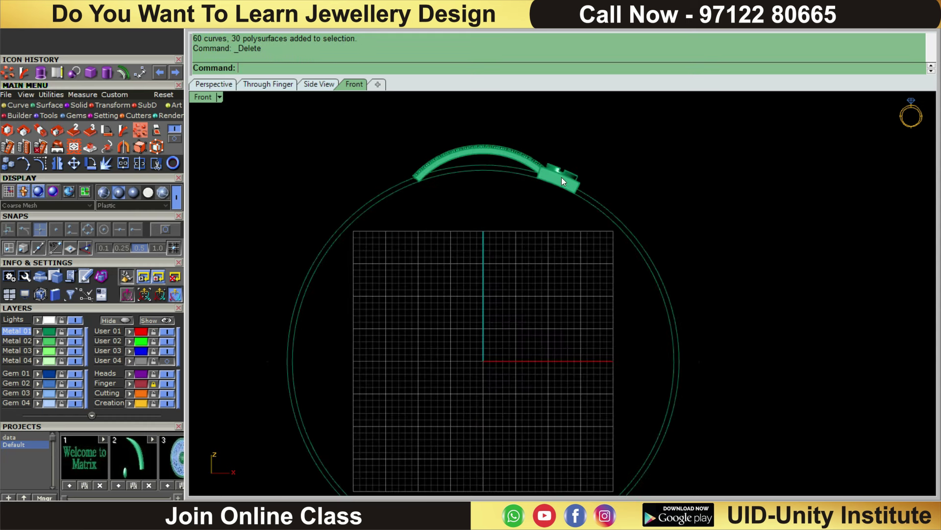
pyautogui.moveTo(561, 177); pyautogui.dragTo(508, 230)
pyautogui.press('Escape')
pyautogui.moveTo(581, 132); pyautogui.dragTo(530, 251, button='right')
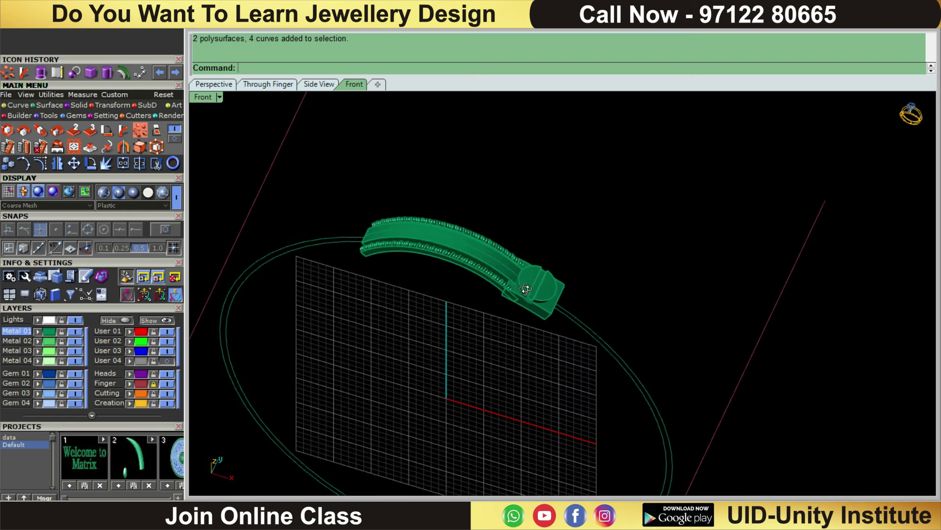
# Step: In front view, select only the end setting
pyautogui.press('Home')
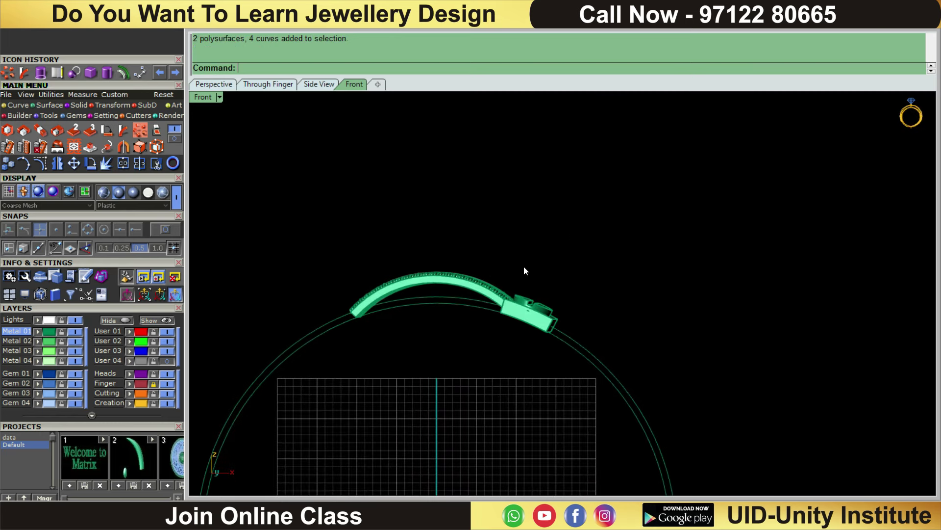
pyautogui.moveTo(395, 293); pyautogui.dragTo(342, 283)
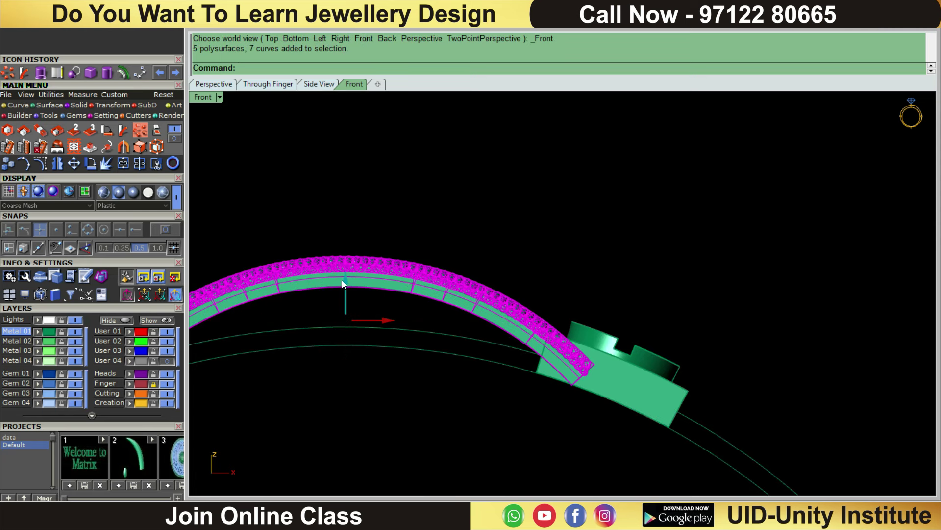
pyautogui.click(617, 358)
pyautogui.moveTo(616, 358); pyautogui.dragTo(628, 267, button='right')
pyautogui.scroll(2, 628, 270)
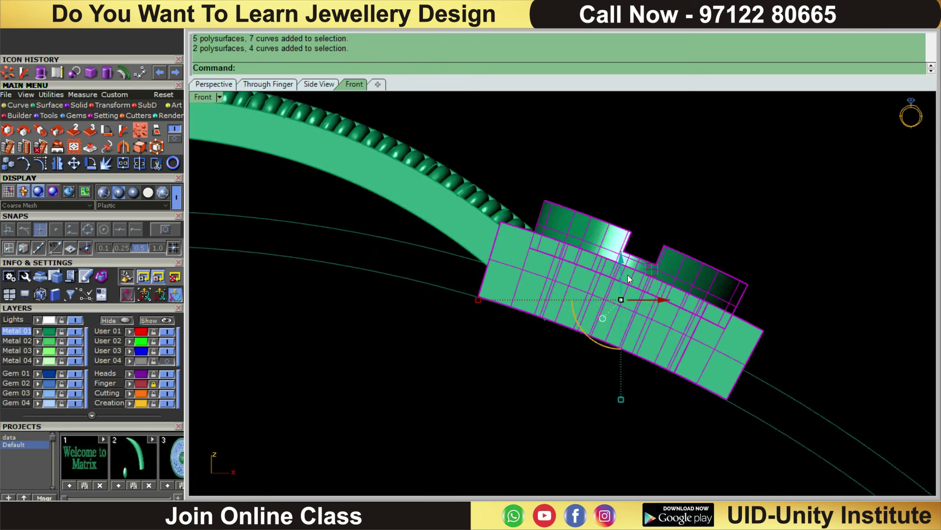
# Step: Move the end setting along the ring so it overlaps the band's end
pyautogui.write('m')
pyautogui.press('Return')
pyautogui.scroll(3, 623, 301)
pyautogui.click(622, 298)
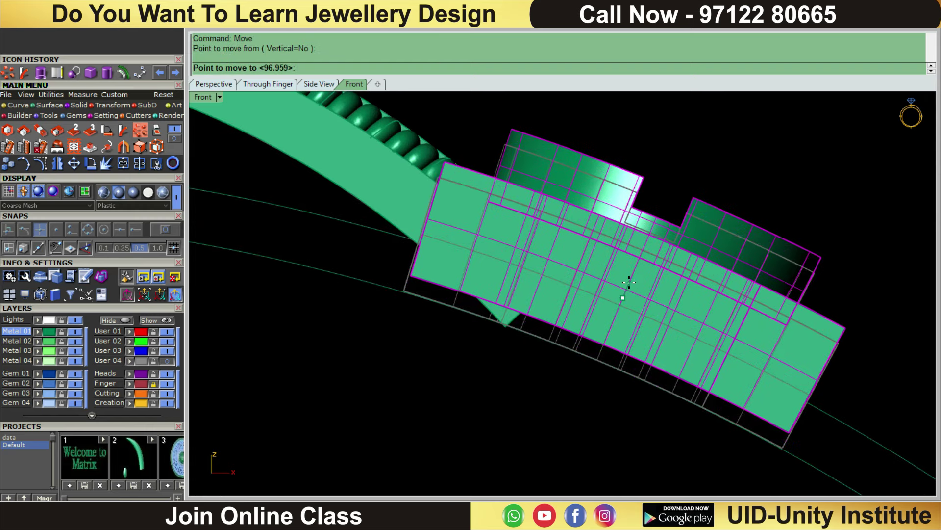
pyautogui.click(662, 278)
pyautogui.scroll(-3, 579, 264)
pyautogui.moveTo(580, 270)
pyautogui.keyDown('ctrl'); pyautogui.keyDown('shift'); pyautogui.mouseDown(button='right')
pyautogui.moveTo(530, 194)
pyautogui.moveTo(544, 225)
pyautogui.mouseUp(button='right'); pyautogui.keyUp('shift'); pyautogui.keyUp('ctrl')
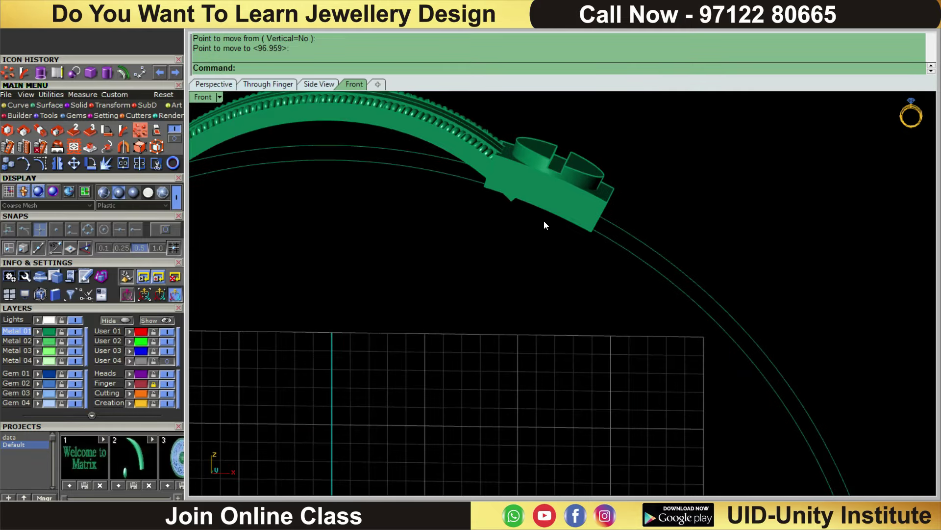
pyautogui.write('mm')
pyautogui.press('Return')
# Step: Stretch the setting's end face down to the ring's circle outline
pyautogui.keyDown('ctrl'); pyautogui.keyDown('shift'); pyautogui.moveTo(604, 270); pyautogui.dragTo(620, 162, button='right'); pyautogui.keyUp('shift'); pyautogui.keyUp('ctrl')
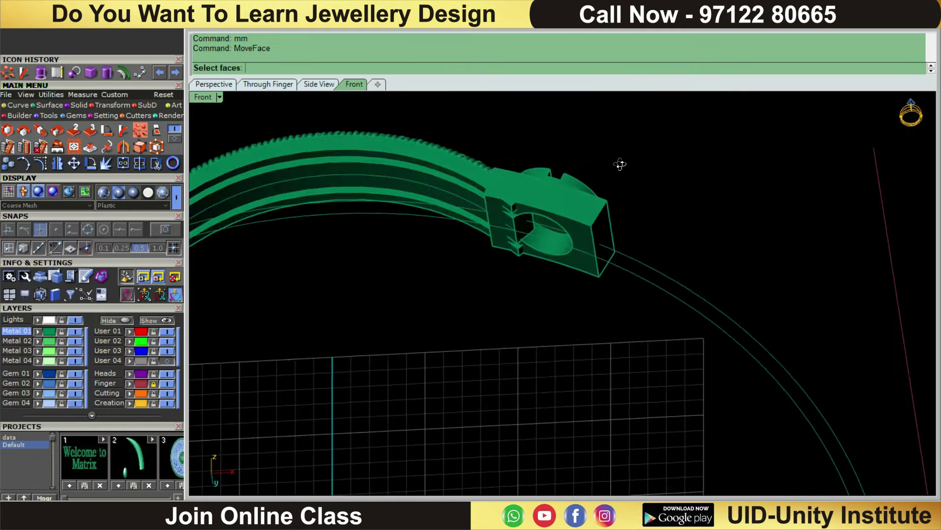
pyautogui.click(583, 234)
pyautogui.press('F2')
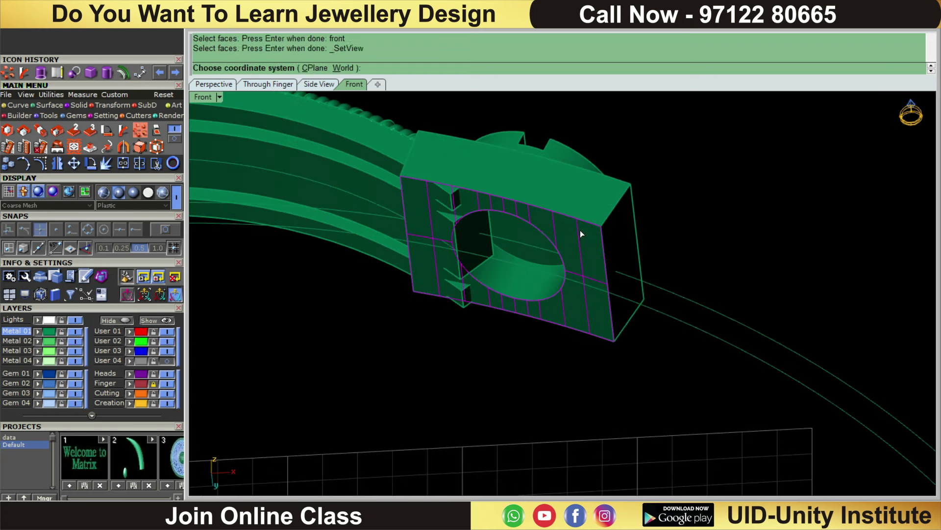
pyautogui.press('Return')
pyautogui.click(570, 245)
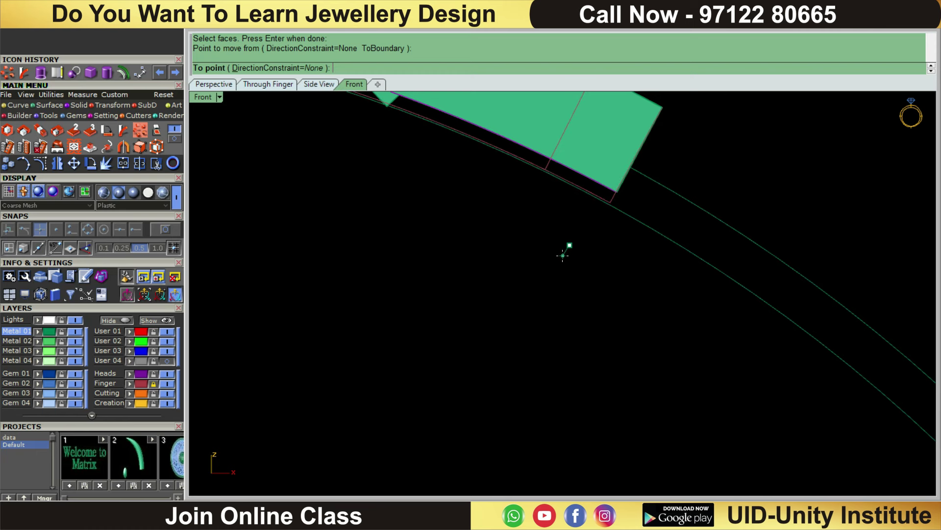
pyautogui.click(562, 256)
pyautogui.scroll(-3, 562, 258)
pyautogui.scroll(-3, 605, 240)
pyautogui.scroll(-2, 500, 163)
# Step: Check the ring from top and front, then select both ring circle curves
pyautogui.hotkey('ctrl', 'F1')
pyautogui.scroll(2, 546, 258)
pyautogui.scroll(2, 550, 249)
pyautogui.hotkey('ctrl', 'F2')
pyautogui.scroll(-3, 657, 282)
pyautogui.scroll(2, 698, 196)
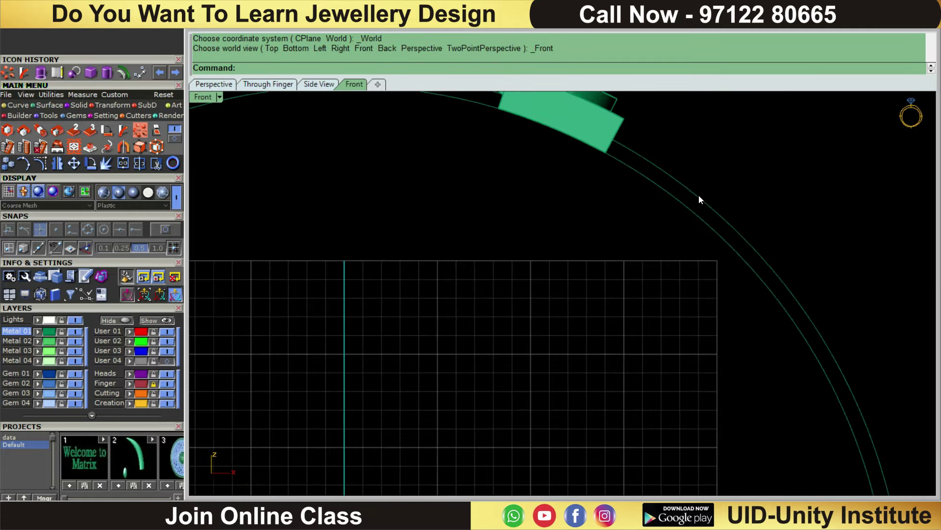
pyautogui.scroll(-2, 676, 220)
pyautogui.click(675, 221)
pyautogui.scroll(-1, 636, 265)
# Step: Paste a copy of the ring curves and drag it sideways in Right view
pyautogui.hotkey('ctrl', 'c')
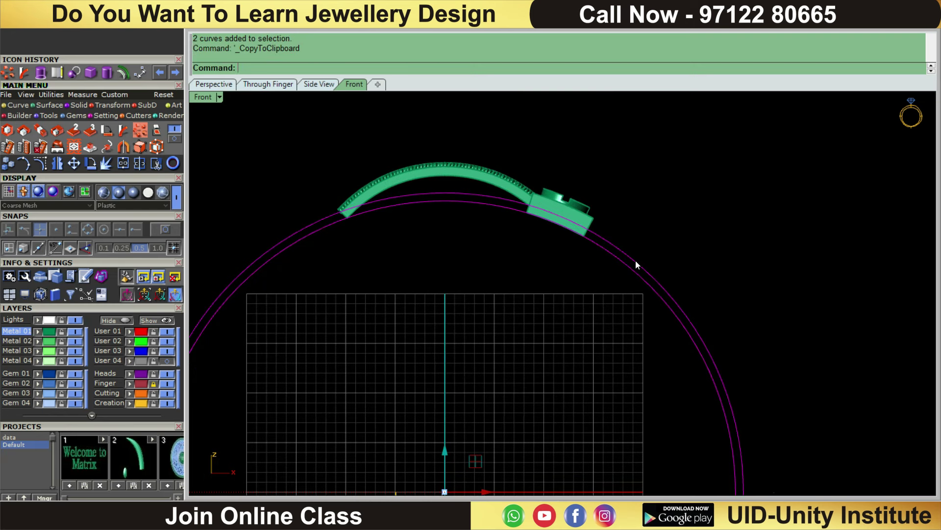
pyautogui.hotkey('ctrl', 'v')
pyautogui.hotkey('ctrl', 'F3')
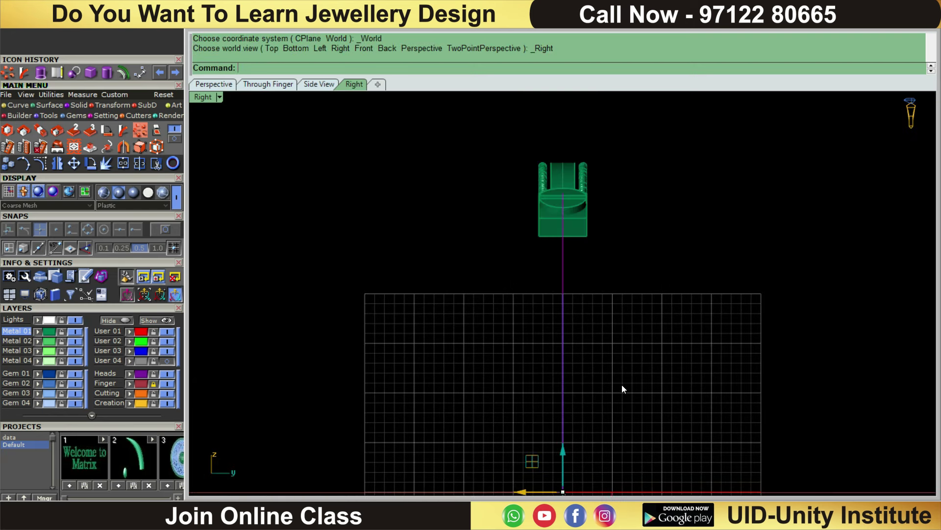
pyautogui.moveTo(622, 389); pyautogui.dragTo(624, 319, button='right')
pyautogui.moveTo(523, 412); pyautogui.dragTo(500, 411)
pyautogui.scroll(3, 568, 221)
pyautogui.scroll(2, 534, 301)
pyautogui.scroll(-1, 532, 275)
pyautogui.scroll(-2, 535, 234)
pyautogui.scroll(1, 535, 249)
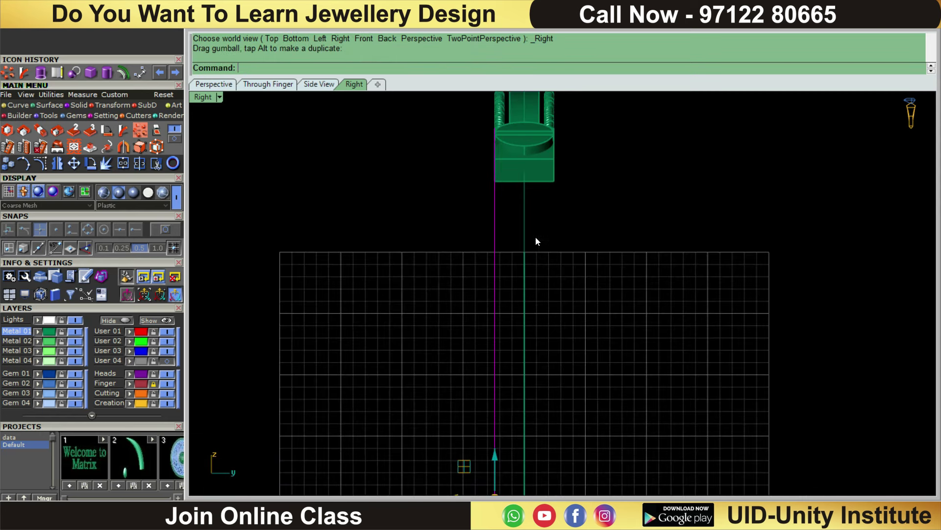
pyautogui.scroll(1, 542, 237)
# Step: Paste another copy of the ring curves and offset it 0.7 sideways
pyautogui.hotkey('ctrl', 'c')
pyautogui.hotkey('ctrl', 'v')
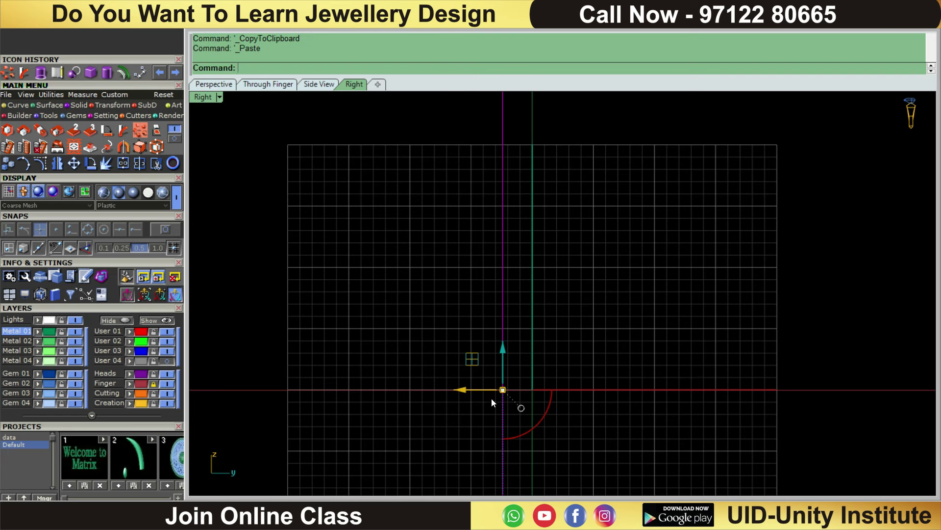
pyautogui.click(467, 392)
pyautogui.write('-0')
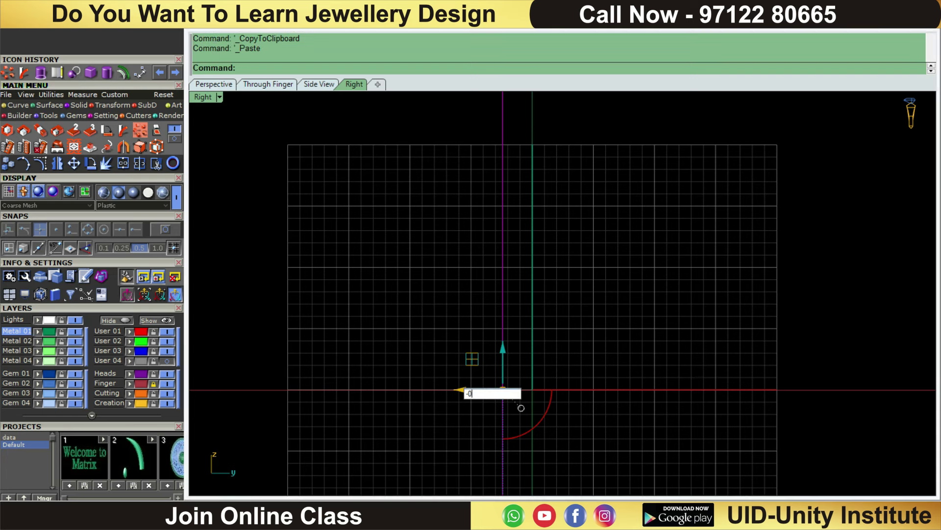
pyautogui.press('Return')
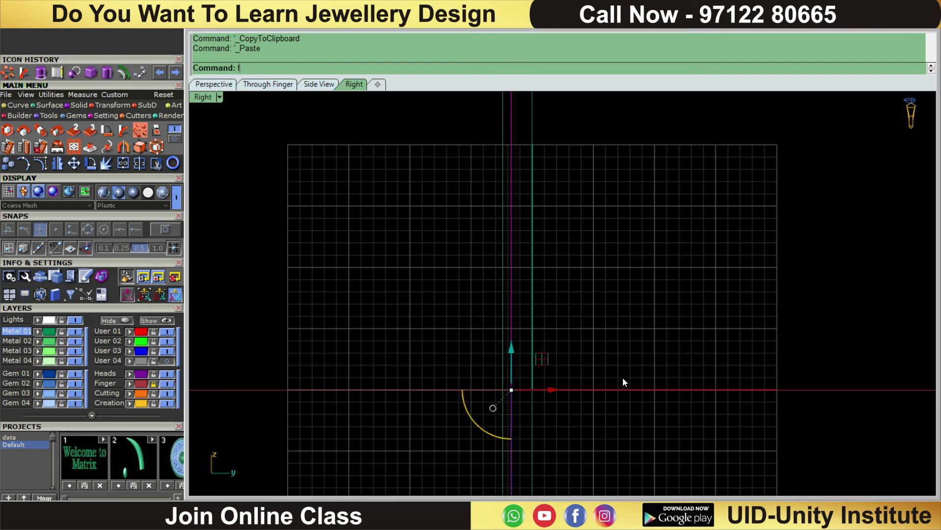
pyautogui.press('Return')
pyautogui.moveTo(581, 260)
pyautogui.mouseDown(button='right')
pyautogui.moveTo(552, 286)
pyautogui.moveTo(564, 263)
pyautogui.moveTo(529, 258)
pyautogui.moveTo(549, 268)
pyautogui.moveTo(544, 237)
pyautogui.moveTo(538, 243)
pyautogui.moveTo(562, 267)
pyautogui.mouseUp(button='right')
# Step: Loft a surface between the offset ring curves
pyautogui.click(547, 267)
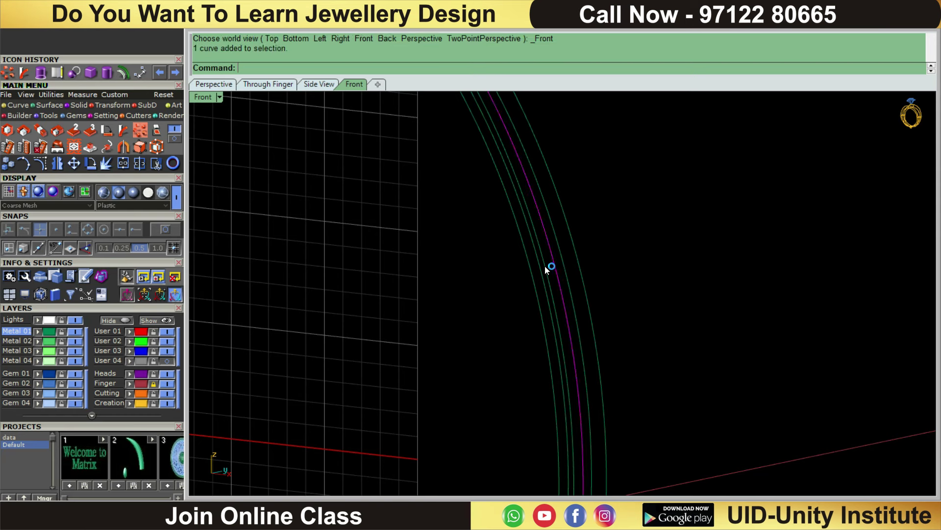
pyautogui.write('loft')
pyautogui.press('Return')
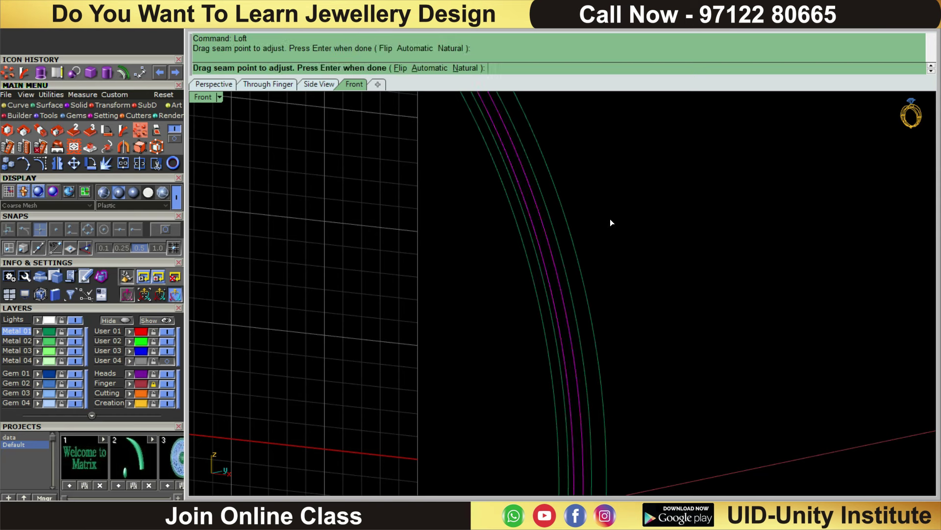
pyautogui.press('Return')
pyautogui.moveTo(609, 216)
pyautogui.mouseDown(button='right')
pyautogui.moveTo(567, 289)
pyautogui.moveTo(543, 283)
pyautogui.mouseUp(button='right')
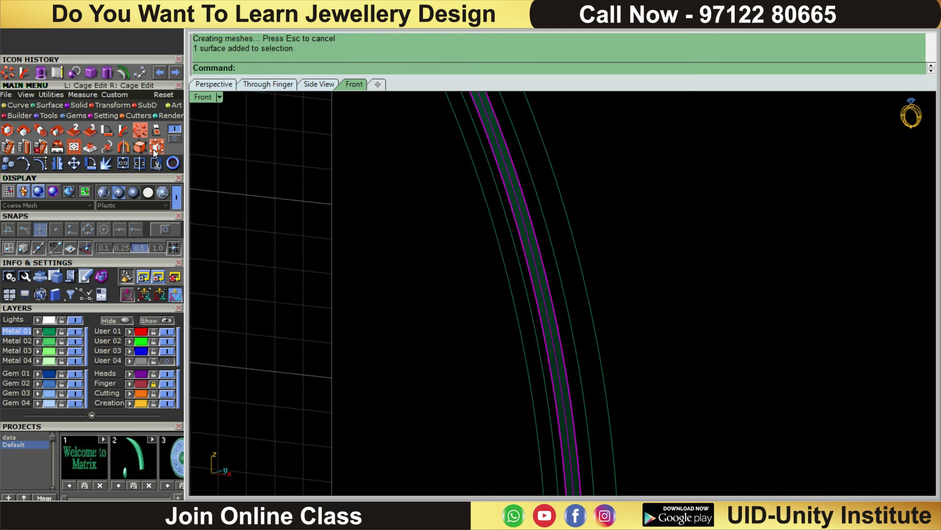
# Step: Offset the lofted surface inward into a solid 0.7 thick
pyautogui.click(111, 105)
pyautogui.click(58, 106)
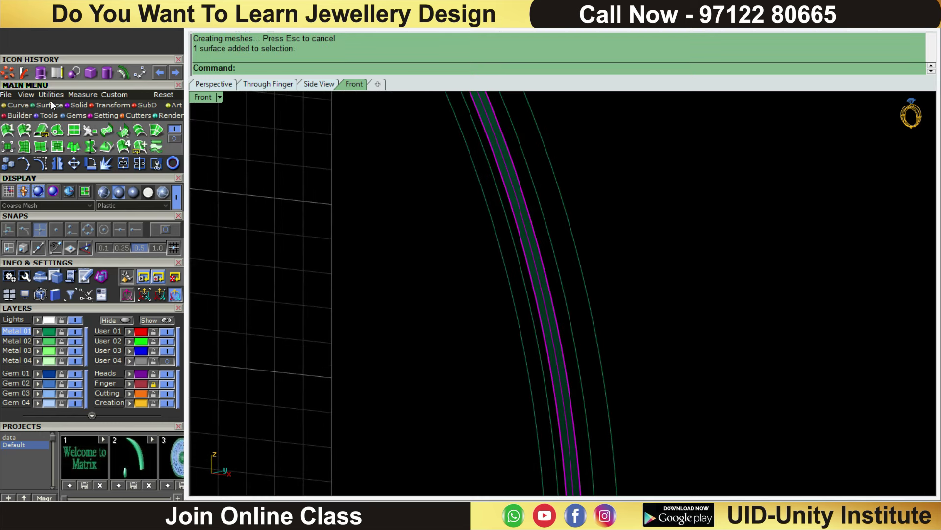
pyautogui.click(74, 131)
pyautogui.scroll(2, 595, 254)
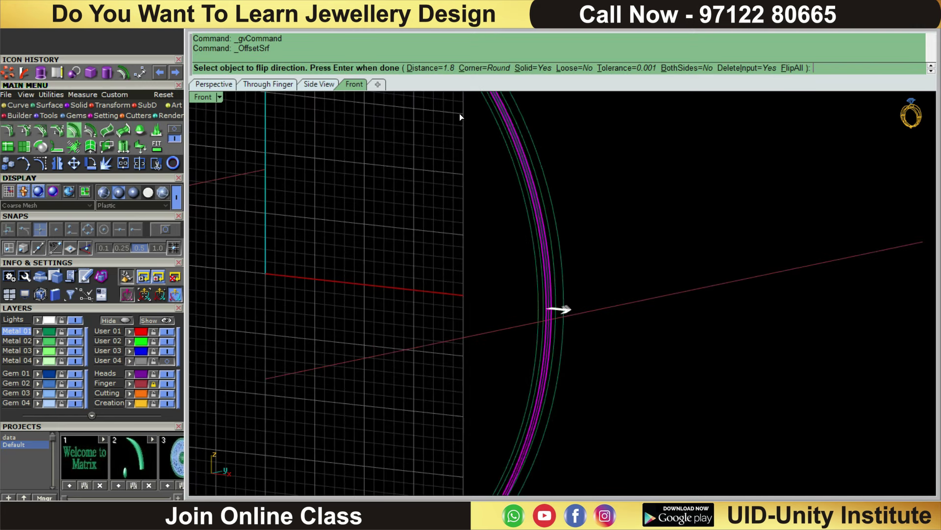
pyautogui.click(790, 68)
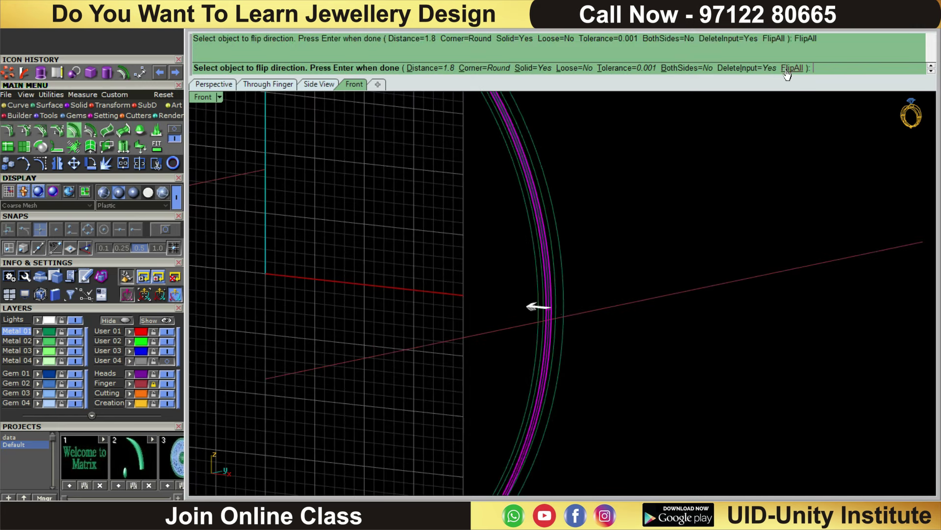
pyautogui.click(436, 68)
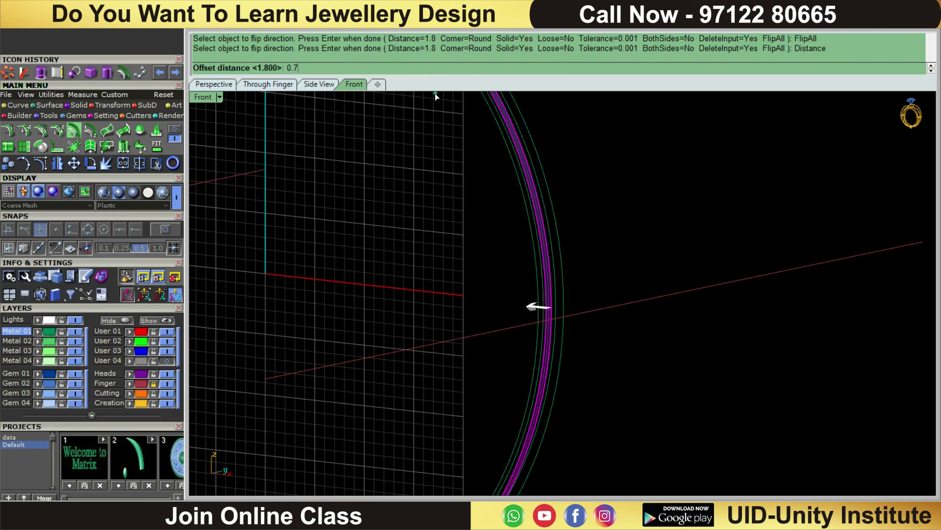
pyautogui.press('Return')
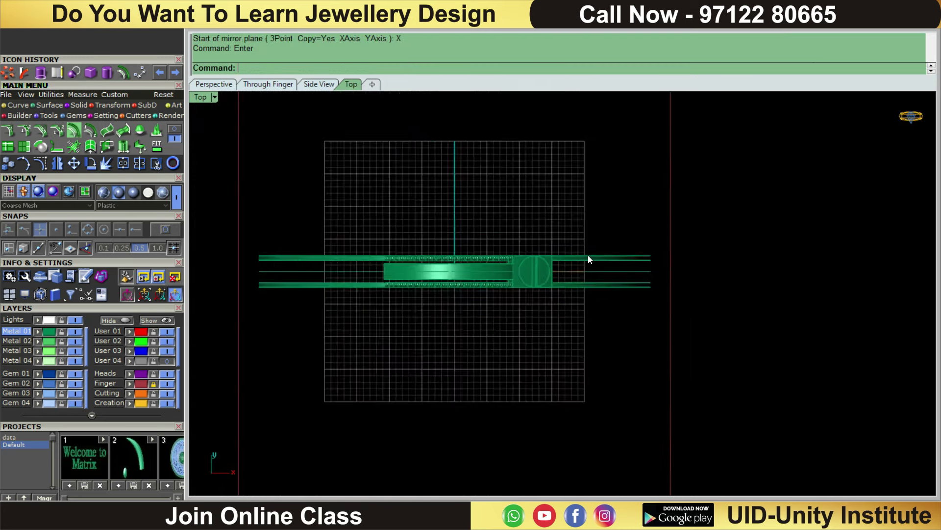
# Step: Hide the construction rails, leaving only the band and setting visible
pyautogui.scroll(2, 617, 272)
pyautogui.write('h')
pyautogui.press('Return')
pyautogui.scroll(2, 511, 264)
pyautogui.scroll(1, 510, 264)
pyautogui.click(476, 254)
pyautogui.scroll(-2, 477, 254)
pyautogui.scroll(1, 519, 254)
pyautogui.hotkey('ctrl', 'i')
pyautogui.scroll(1, 531, 300)
pyautogui.scroll(1, 531, 294)
pyautogui.keyDown('shift'); pyautogui.click(569, 229); pyautogui.keyUp('shift')
pyautogui.scroll(-1, 583, 223)
pyautogui.keyDown('ctrl'); pyautogui.click(580, 228); pyautogui.keyUp('ctrl')
pyautogui.keyDown('ctrl'); pyautogui.click(554, 240); pyautogui.keyUp('ctrl')
pyautogui.write('H')
pyautogui.press('Return')
pyautogui.scroll(1, 589, 216)
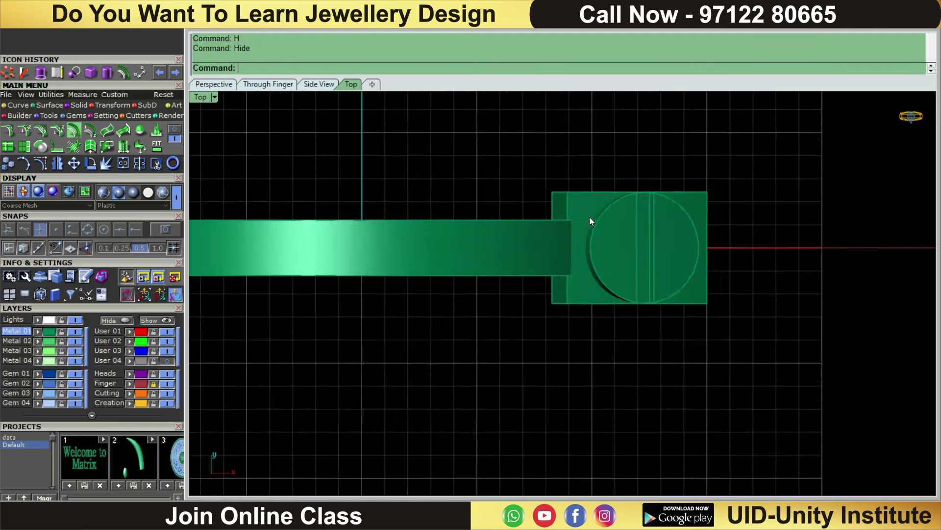
# Step: Mirror a copy of the setting head across the Y axis onto the band's other end
pyautogui.click(590, 217)
pyautogui.scroll(-2, 663, 177)
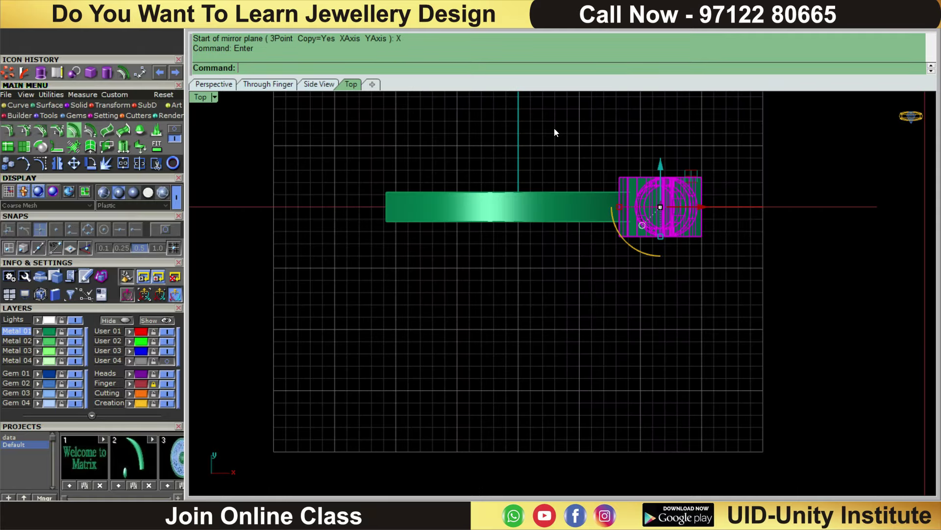
pyautogui.moveTo(548, 136); pyautogui.dragTo(546, 159, button='right')
pyautogui.hotkey('ctrl', 'z')
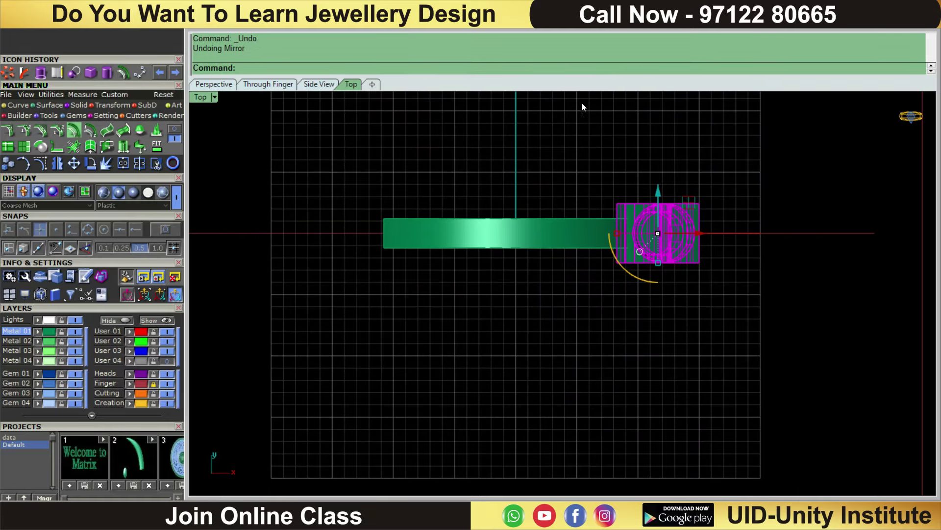
pyautogui.press('Return')
pyautogui.hotkey('ctrl', 'z')
pyautogui.press('Return')
pyautogui.write('y')
pyautogui.press('Return')
pyautogui.scroll(3, 571, 182)
pyautogui.click(498, 314)
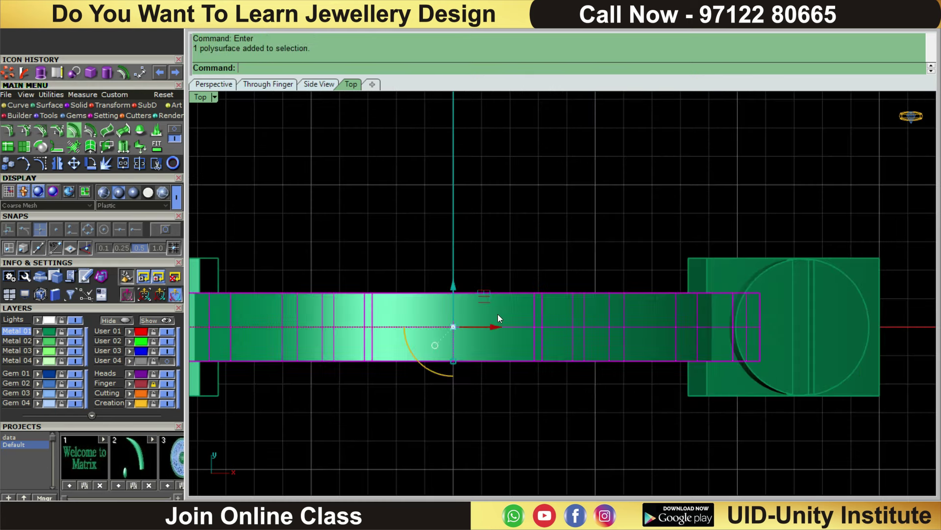
pyautogui.moveTo(526, 204); pyautogui.dragTo(515, 257, button='right')
pyautogui.scroll(-3, 426, 267)
pyautogui.keyDown('ctrl'); pyautogui.keyDown('shift'); pyautogui.moveTo(426, 267); pyautogui.dragTo(466, 204, button='right'); pyautogui.keyUp('shift'); pyautogui.keyUp('ctrl')
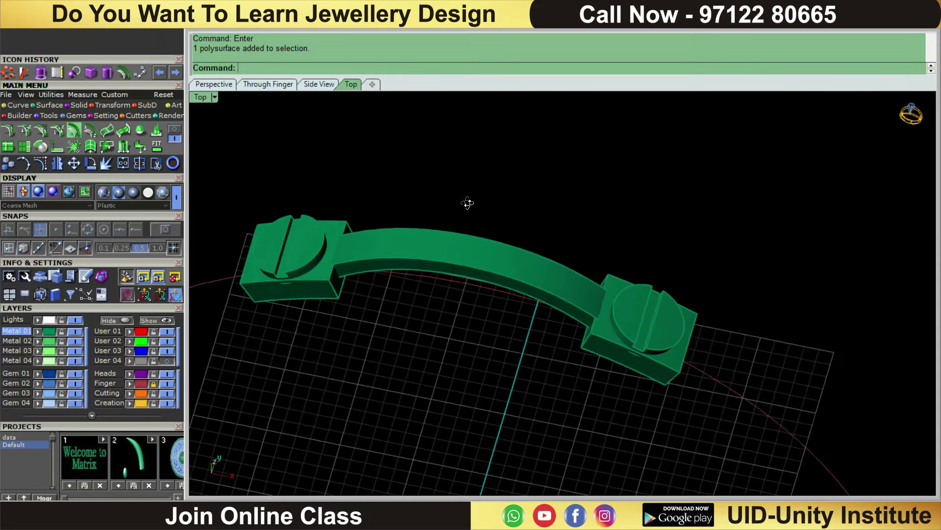
pyautogui.click(22, 106)
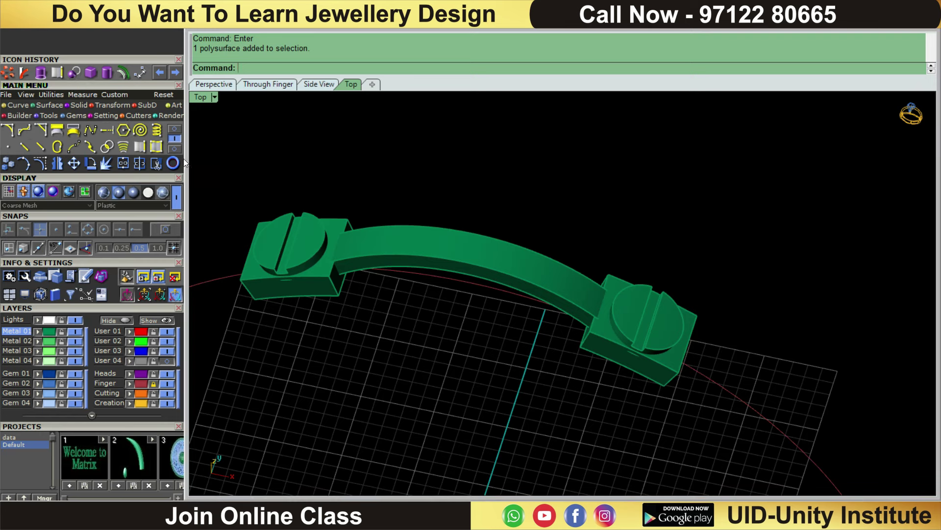
# Step: Duplicate the band's top edges and tween a centre curve between them
pyautogui.click(136, 147)
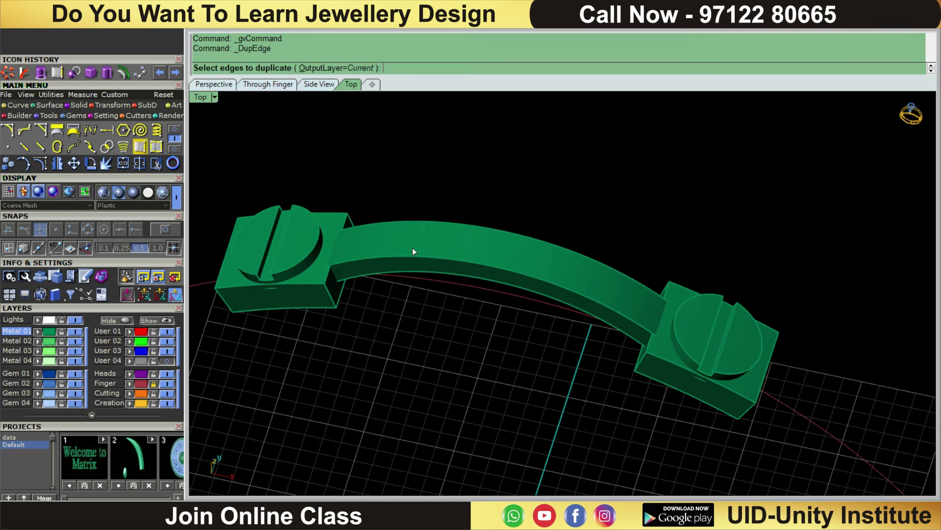
pyautogui.click(421, 223)
pyautogui.press('Return')
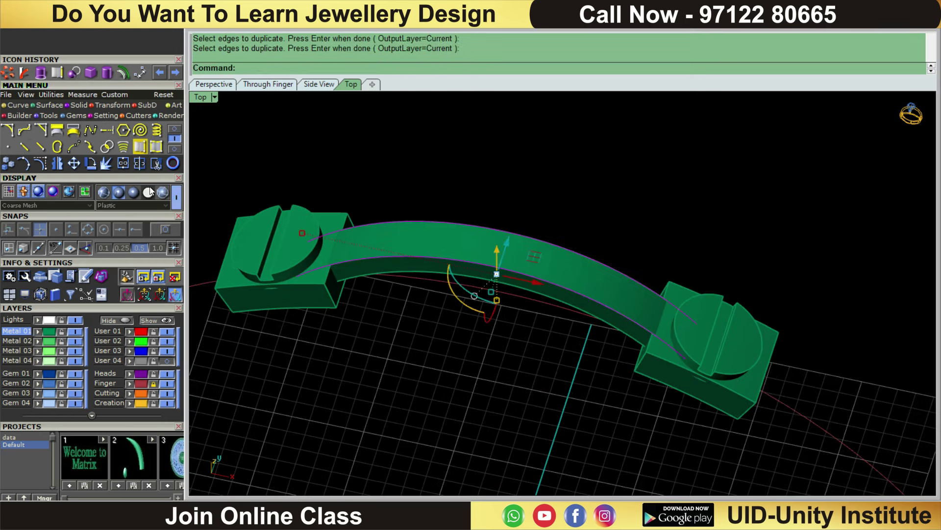
pyautogui.click(169, 163)
pyautogui.press('Return')
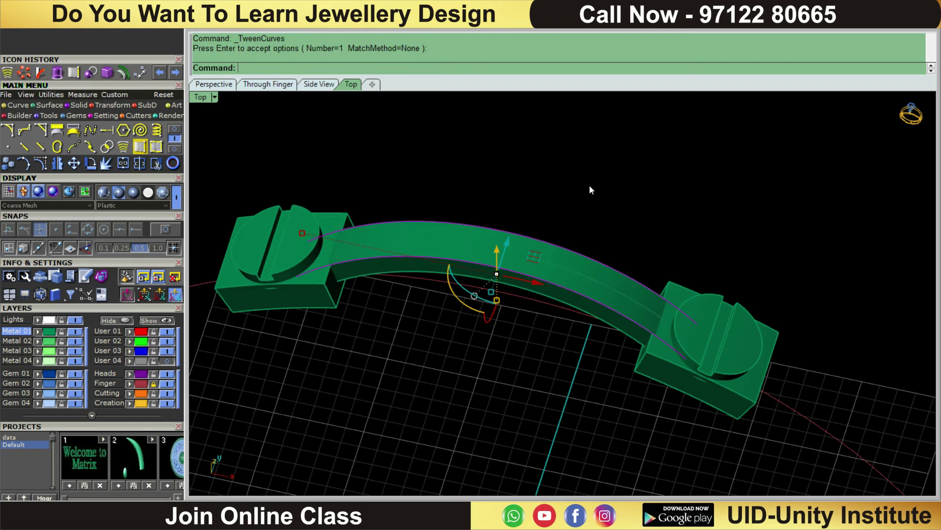
pyautogui.click(606, 289)
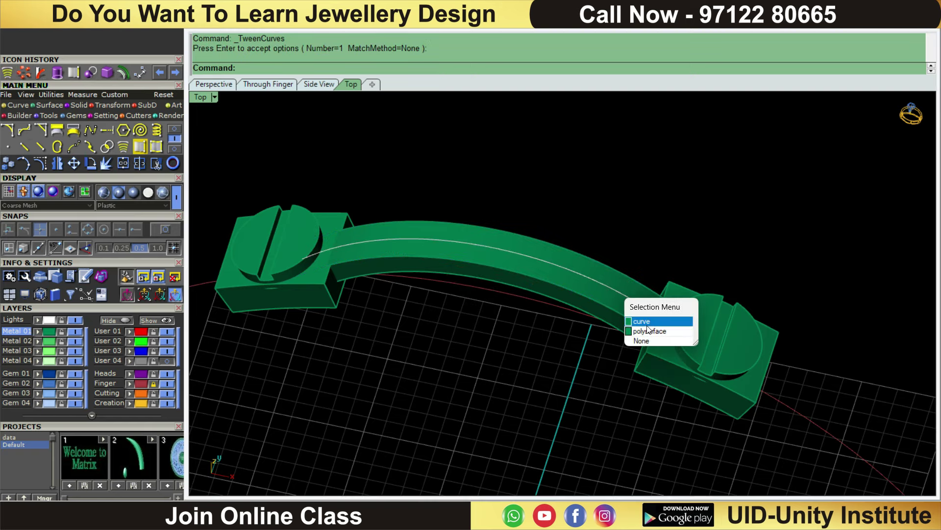
pyautogui.click(639, 317)
pyautogui.hotkey('ctrl', 'F1')
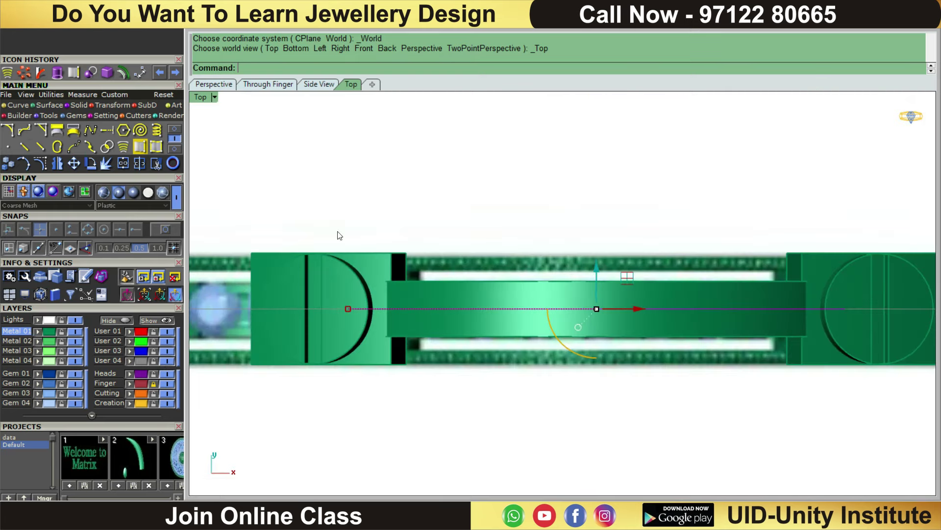
# Step: With X-ray display on, measure the band width with an aligned dimension (about 2.21)
pyautogui.click(180, 201)
pyautogui.click(87, 95)
pyautogui.click(140, 130)
pyautogui.scroll(1, 569, 281)
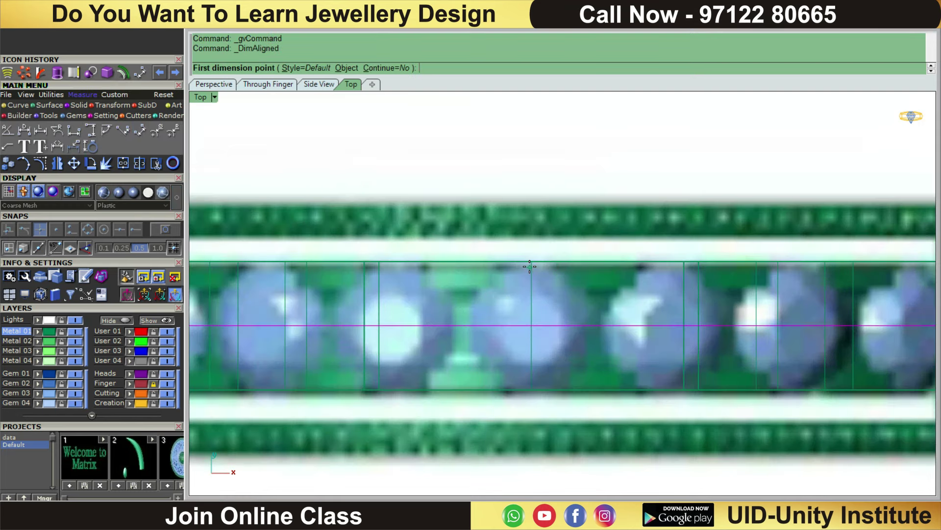
pyautogui.click(530, 267)
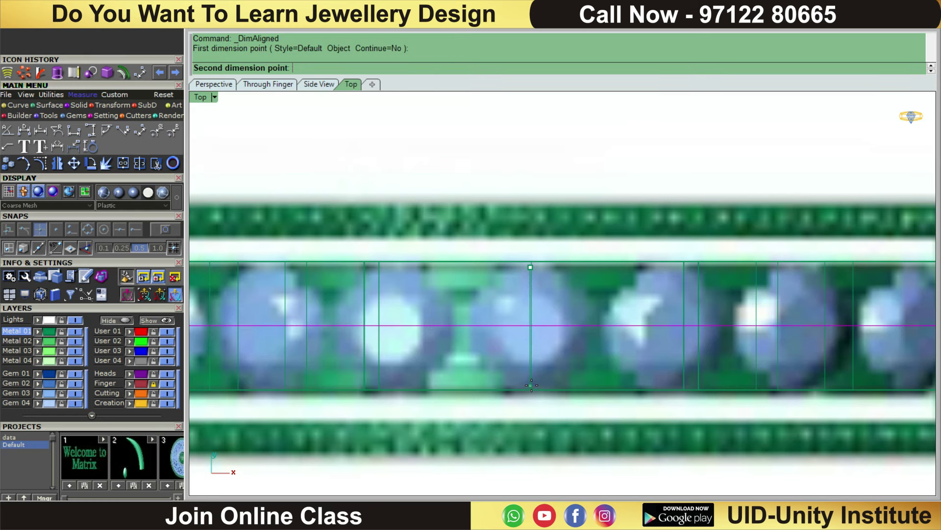
pyautogui.click(531, 386)
pyautogui.press('Escape')
pyautogui.scroll(-3, 591, 342)
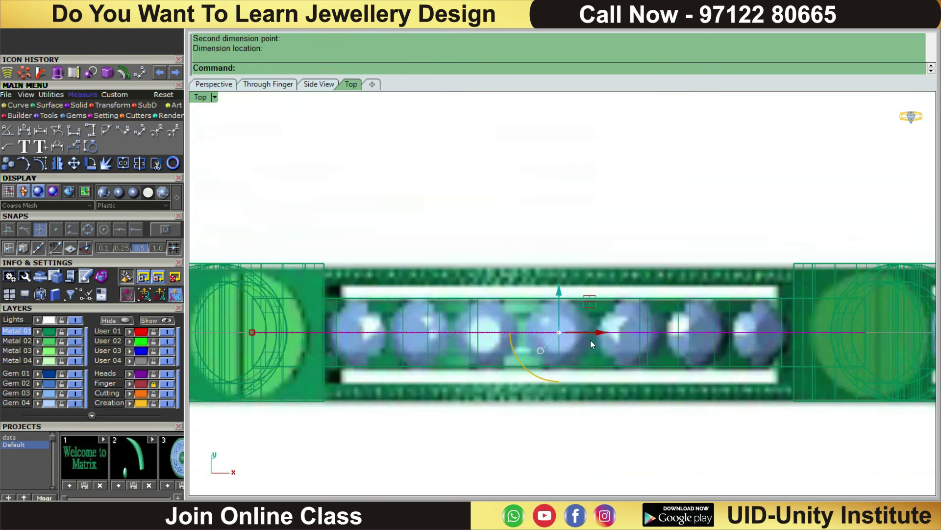
pyautogui.press('F6')
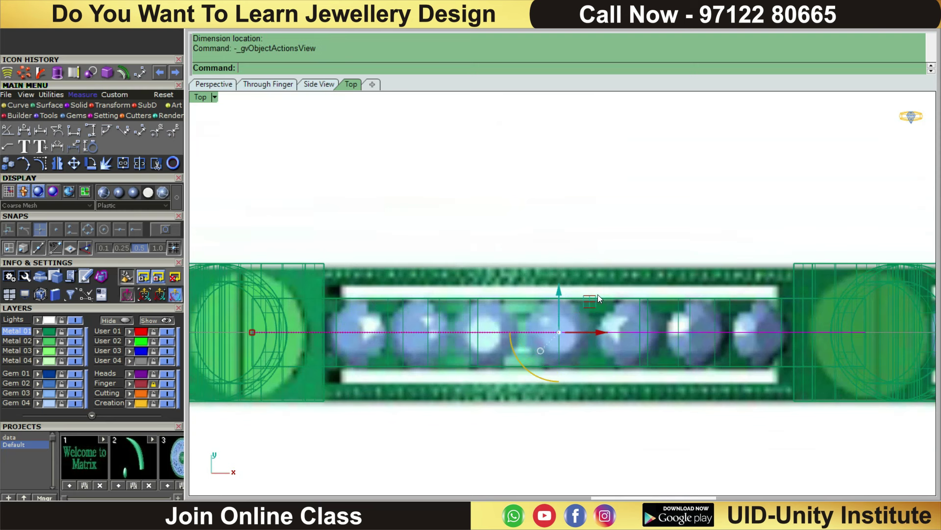
# Step: Start a gem row along the band curve, first trying diameter 2.1 and spacing 0.15
pyautogui.click(631, 319)
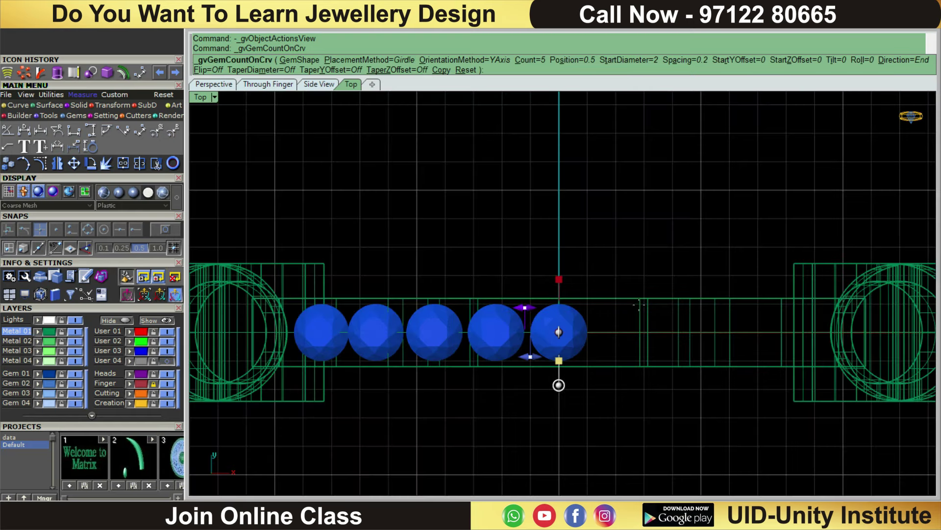
pyautogui.moveTo(638, 304); pyautogui.dragTo(675, 233, button='right')
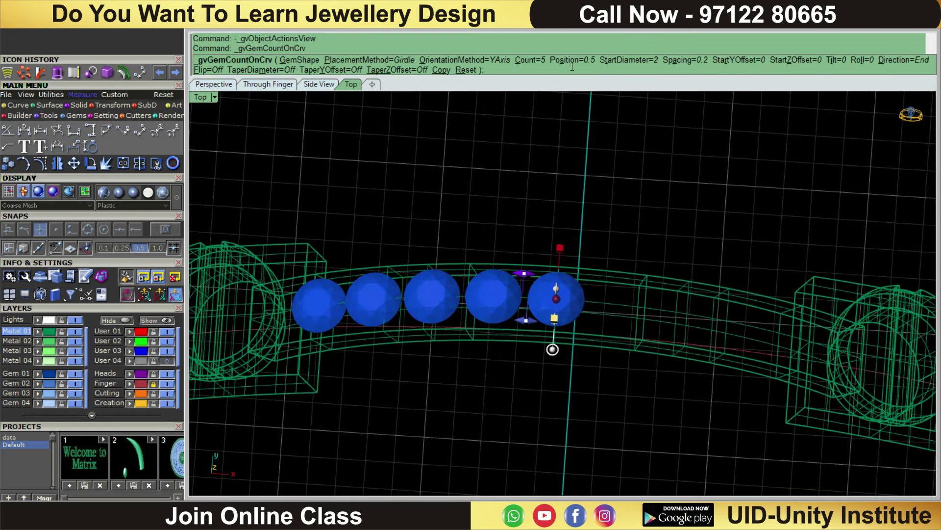
pyautogui.click(630, 60)
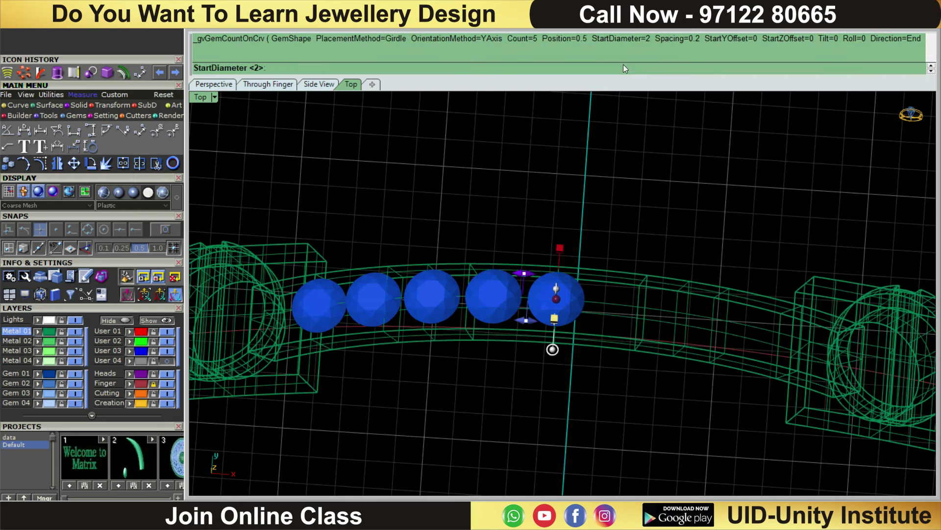
pyautogui.write('2.1')
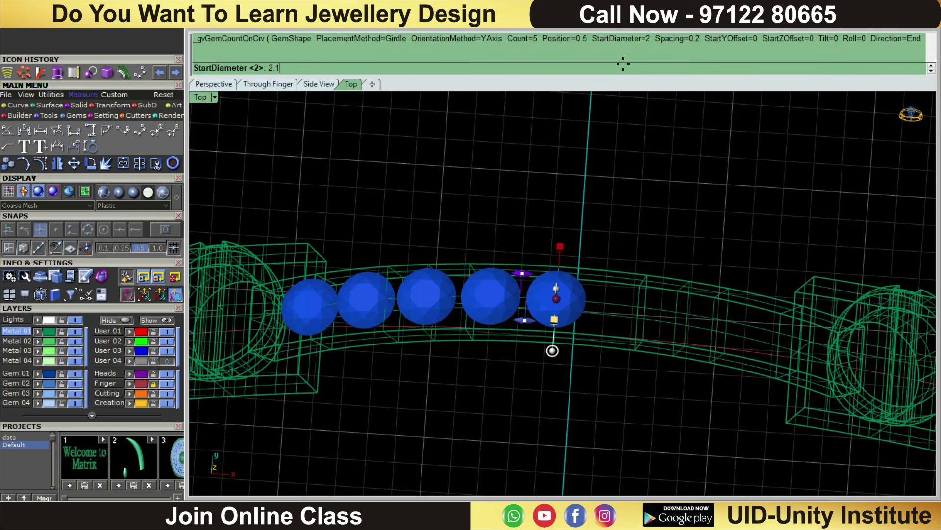
pyautogui.press('Return')
pyautogui.scroll(1, 639, 217)
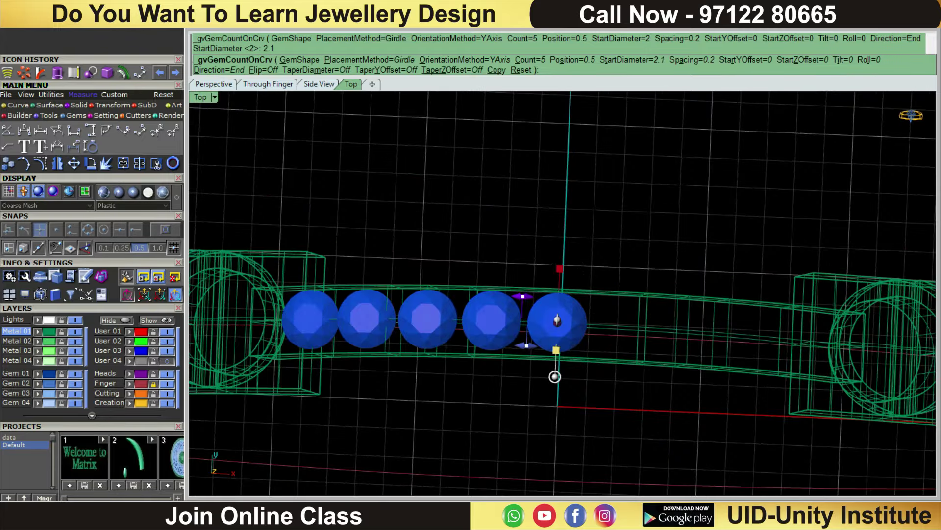
pyautogui.scroll(2, 622, 245)
pyautogui.scroll(2, 607, 275)
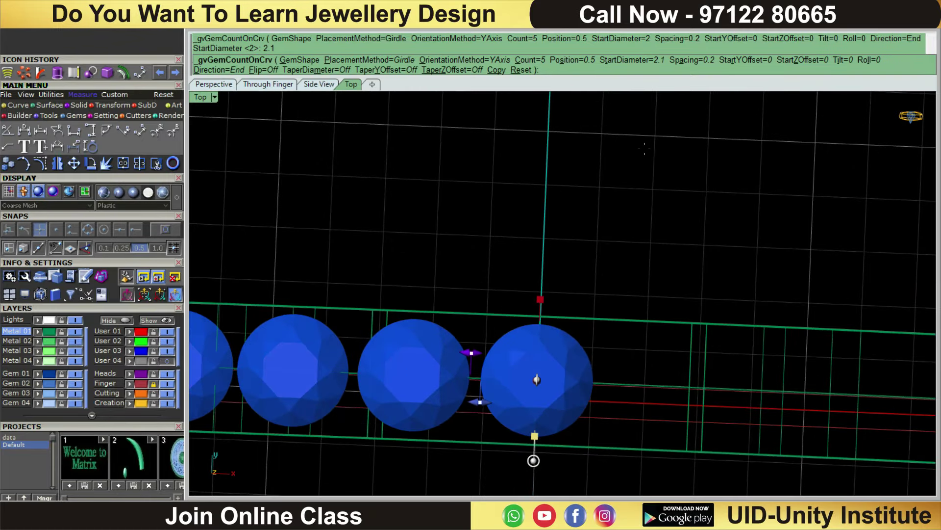
pyautogui.click(696, 60)
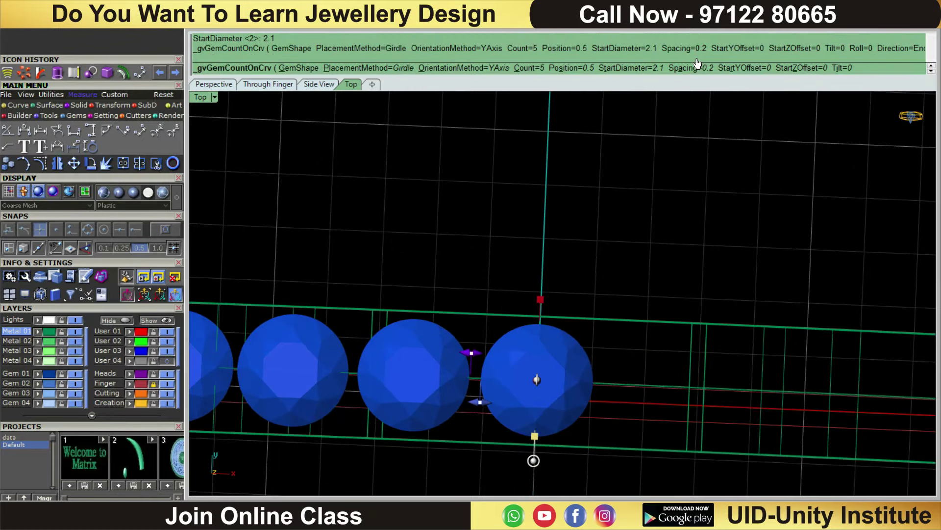
pyautogui.write('0.15')
pyautogui.press('Return')
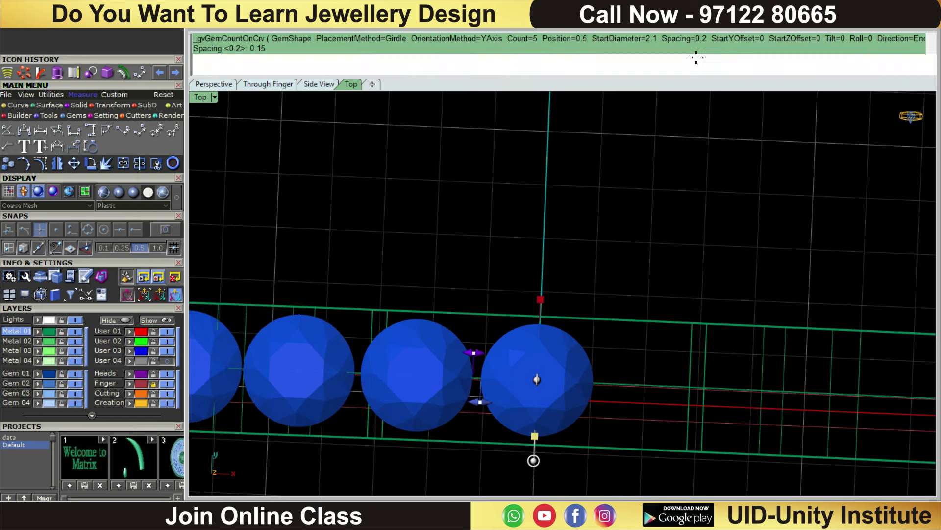
pyautogui.scroll(-3, 637, 265)
pyautogui.scroll(-1, 652, 245)
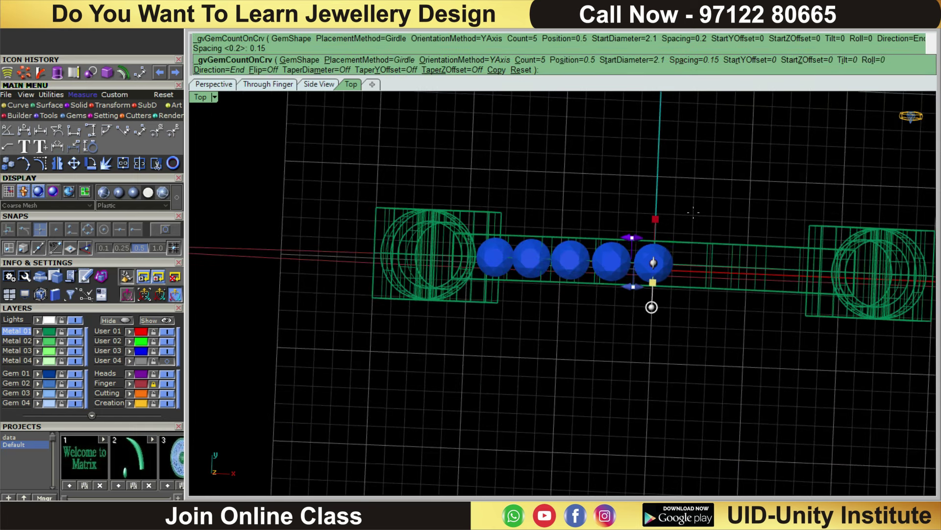
pyautogui.scroll(1, 633, 282)
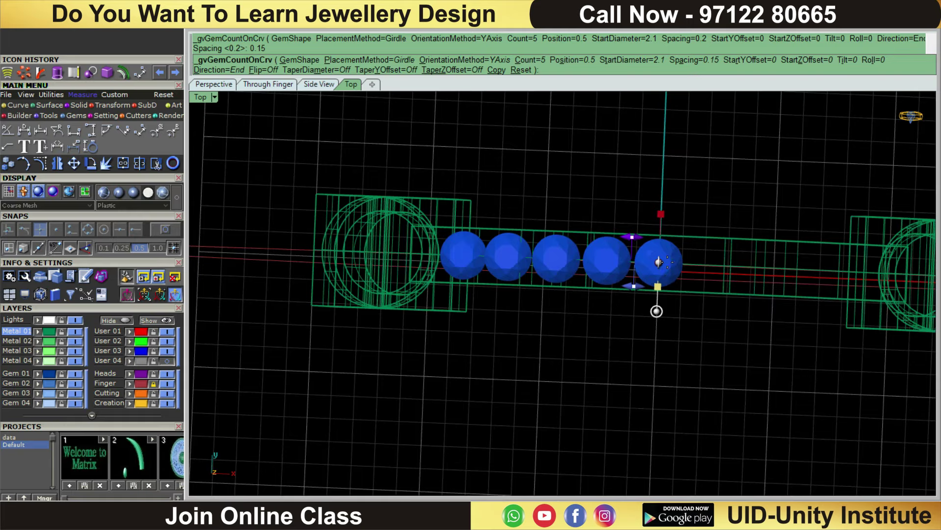
# Step: Orient the gems to the band Surface and switch to shaded display
pyautogui.moveTo(602, 240); pyautogui.dragTo(563, 66, button='right')
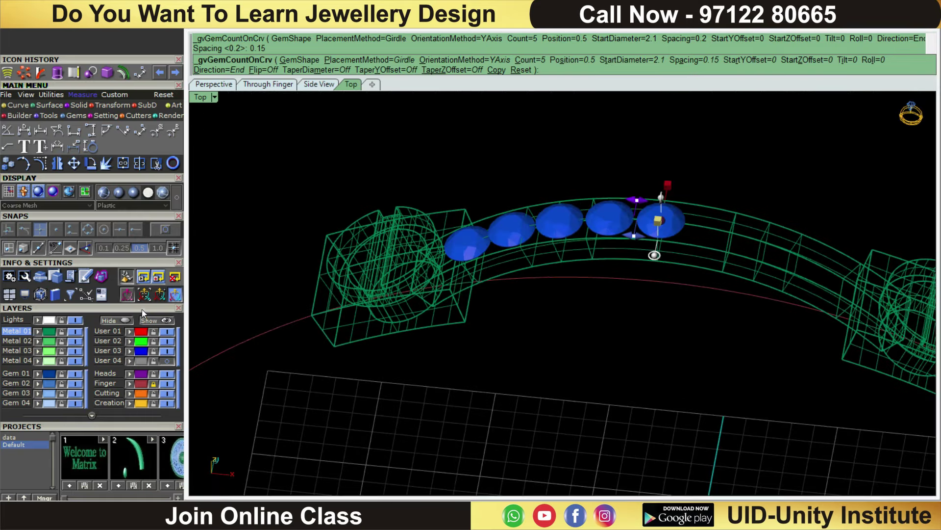
pyautogui.scroll(-5, 143, 309)
pyautogui.scroll(-1, 143, 152)
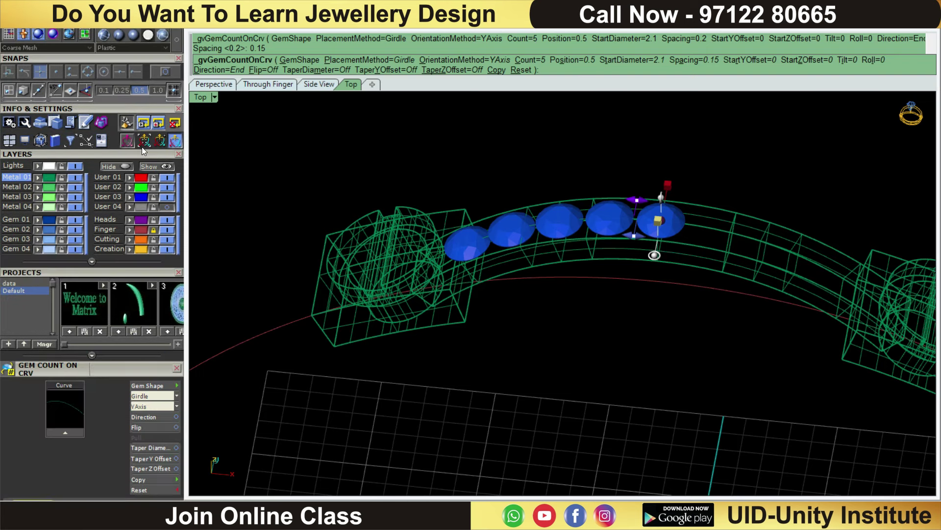
pyautogui.click(148, 401)
pyautogui.click(164, 469)
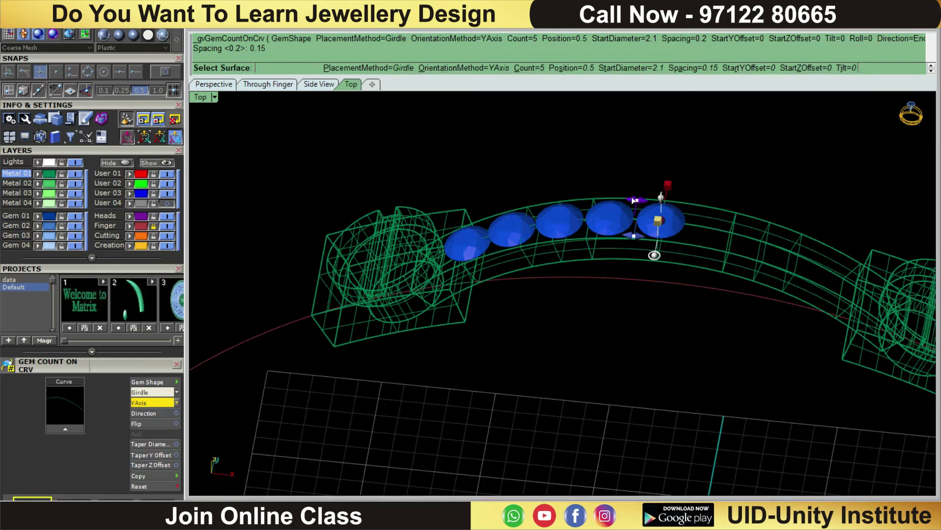
pyautogui.scroll(3, 706, 314)
pyautogui.scroll(-2, 873, 269)
pyautogui.moveTo(846, 268); pyautogui.dragTo(821, 287, button='right')
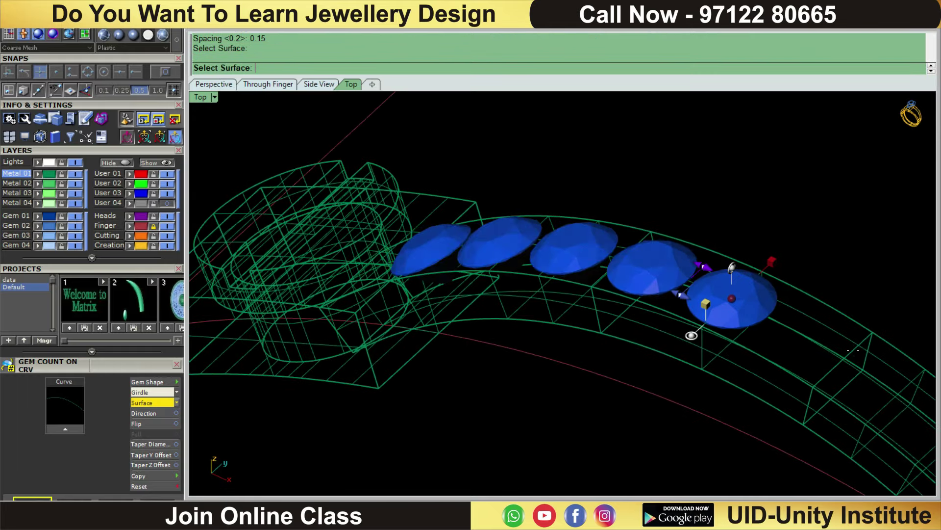
pyautogui.moveTo(696, 339); pyautogui.dragTo(658, 281, button='right')
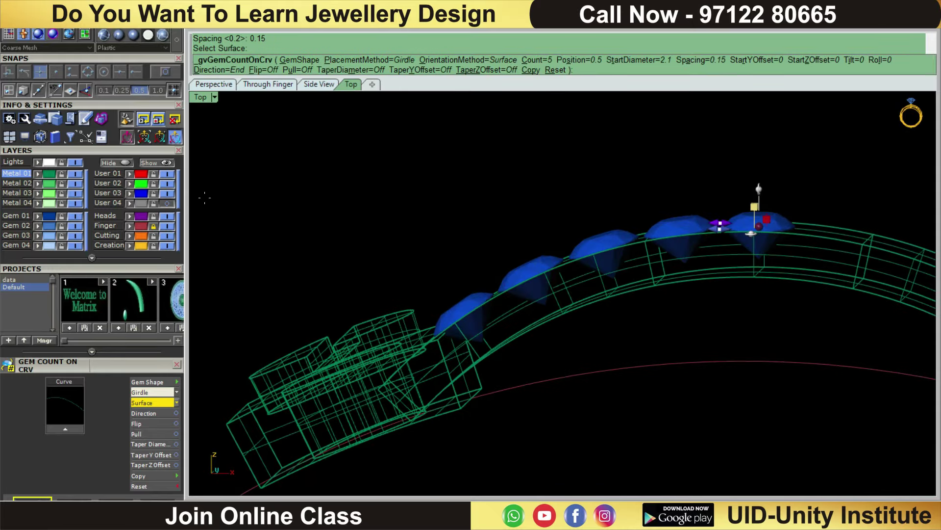
pyautogui.click(114, 38)
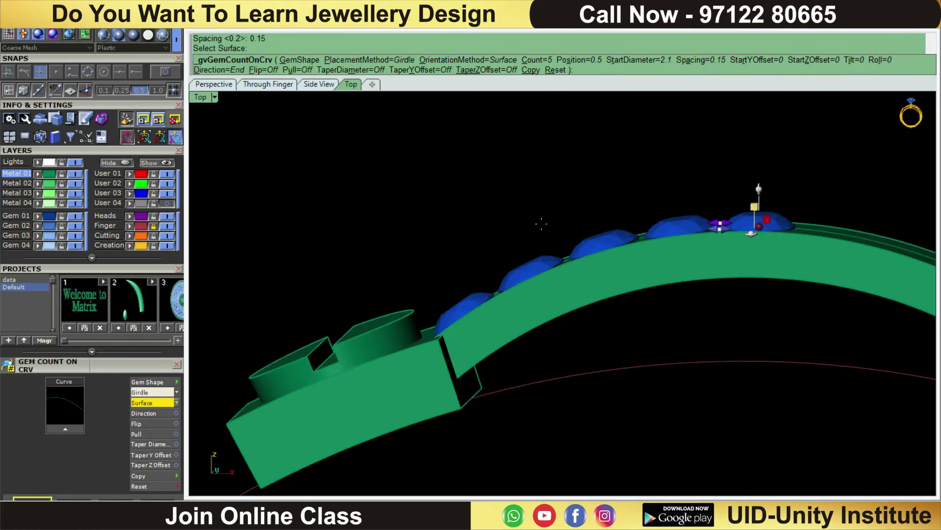
pyautogui.moveTo(696, 278)
pyautogui.mouseDown(button='right')
pyautogui.moveTo(700, 340)
pyautogui.moveTo(570, 30)
pyautogui.mouseUp(button='right')
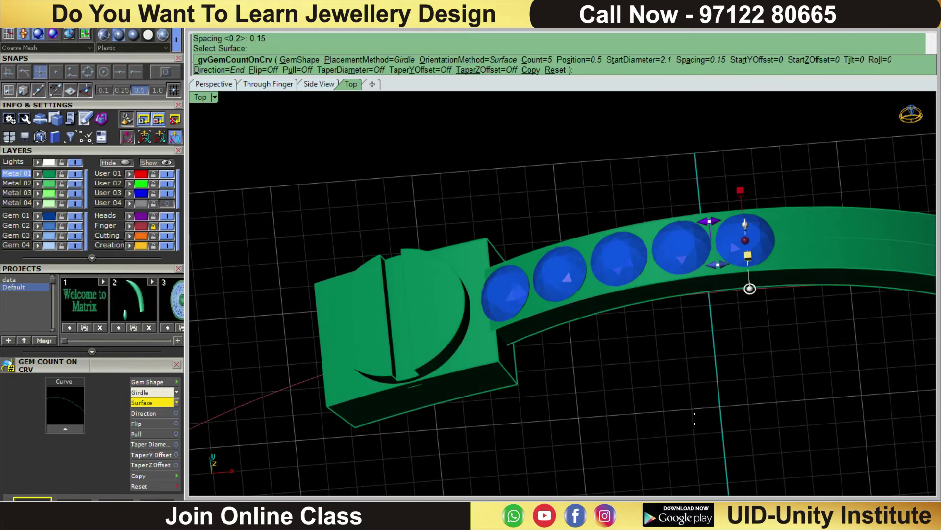
# Step: Set the starting gem diameter to 2.2 and the spacing to 0.2
pyautogui.click(623, 64)
pyautogui.write('2.2')
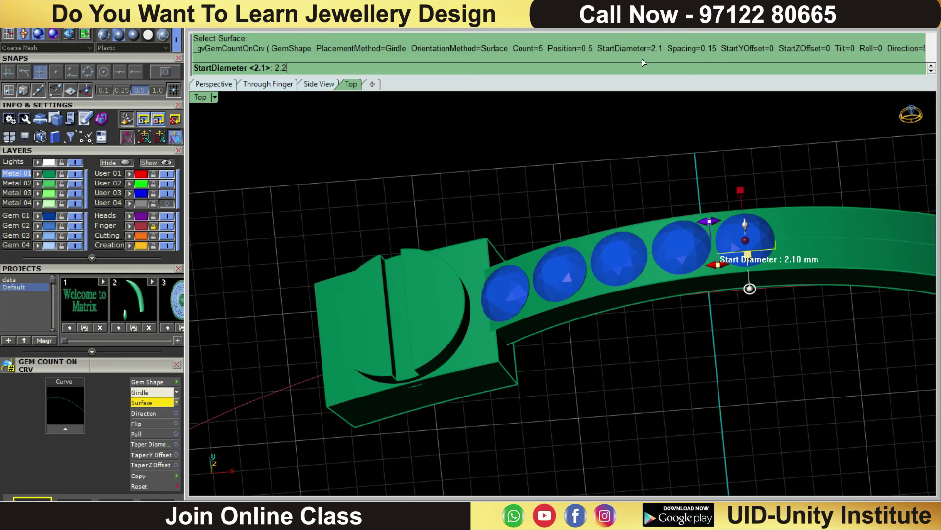
pyautogui.press('Return')
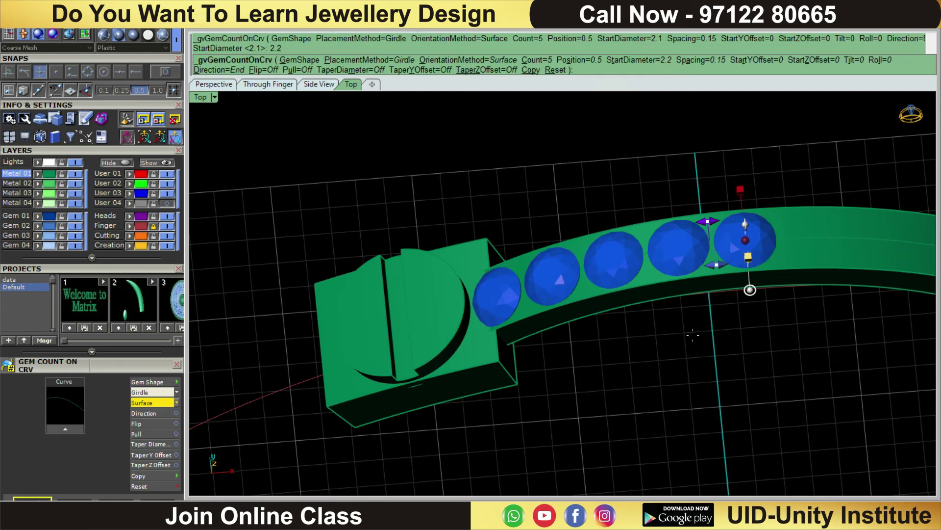
pyautogui.scroll(-2, 659, 256)
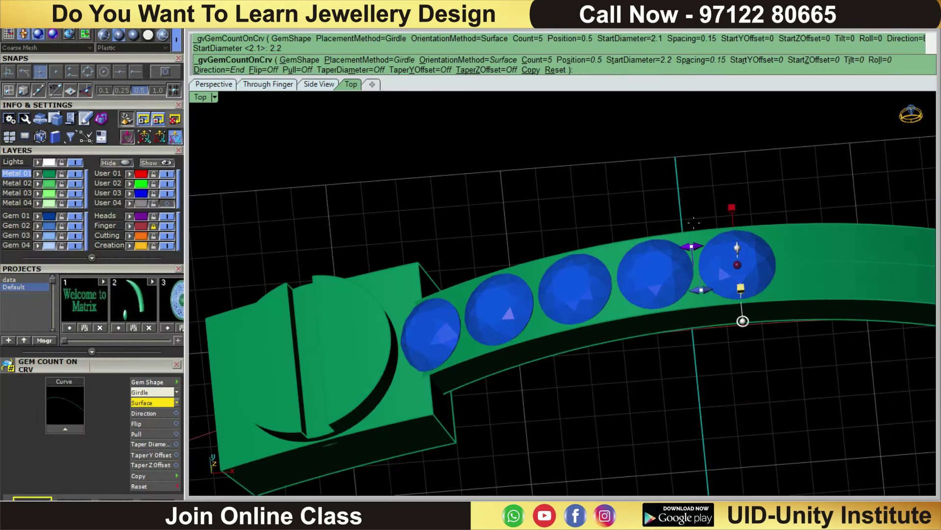
pyautogui.scroll(5, 589, 295)
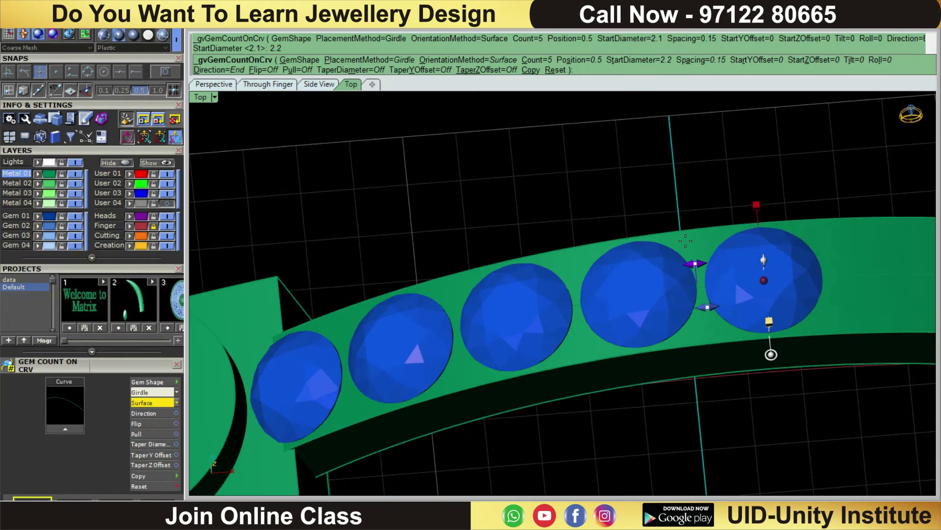
pyautogui.click(634, 60)
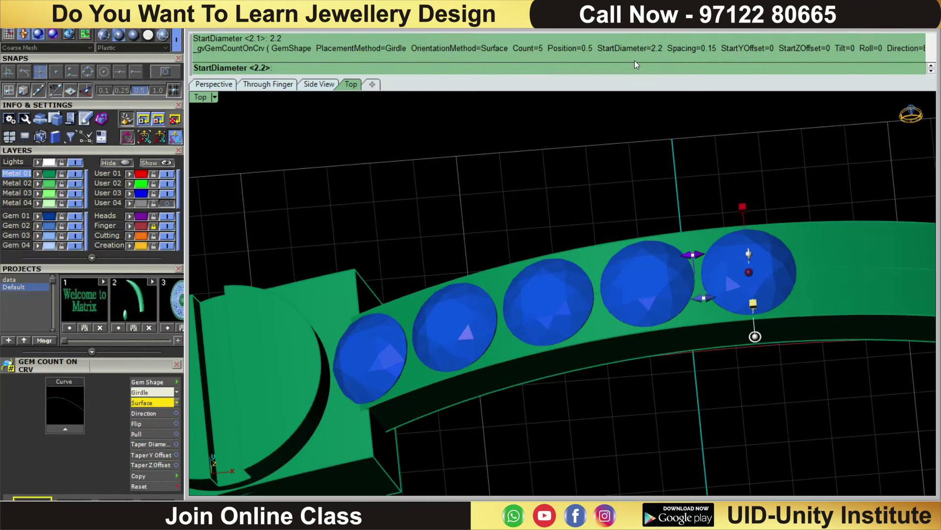
pyautogui.press('Return')
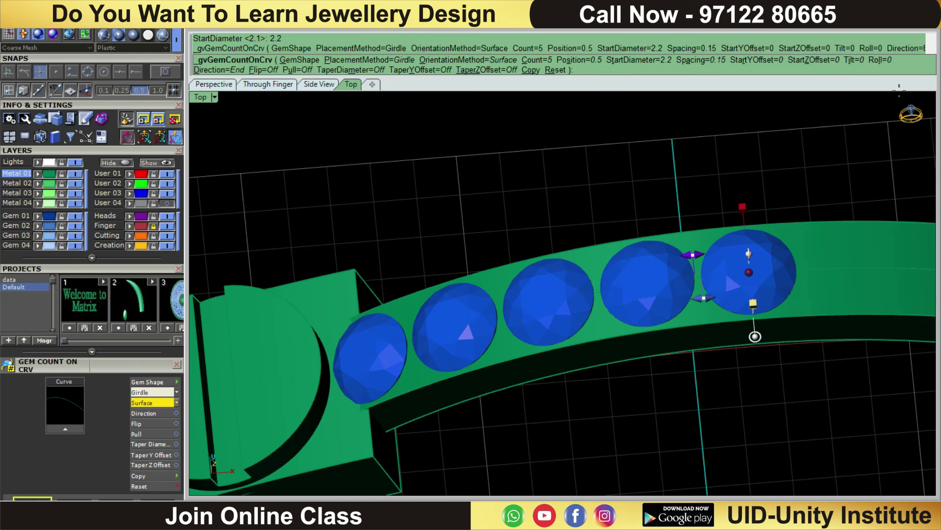
pyautogui.click(686, 59)
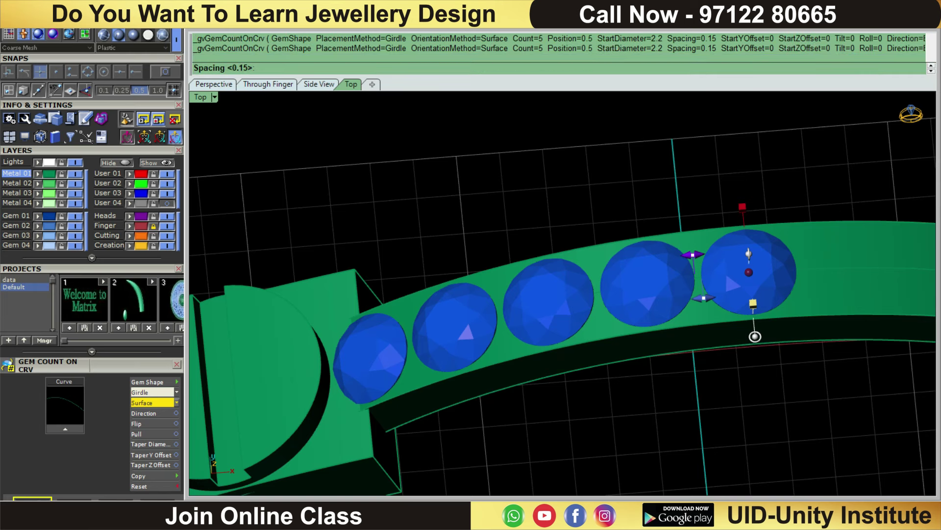
pyautogui.write('0.2')
pyautogui.press('Return')
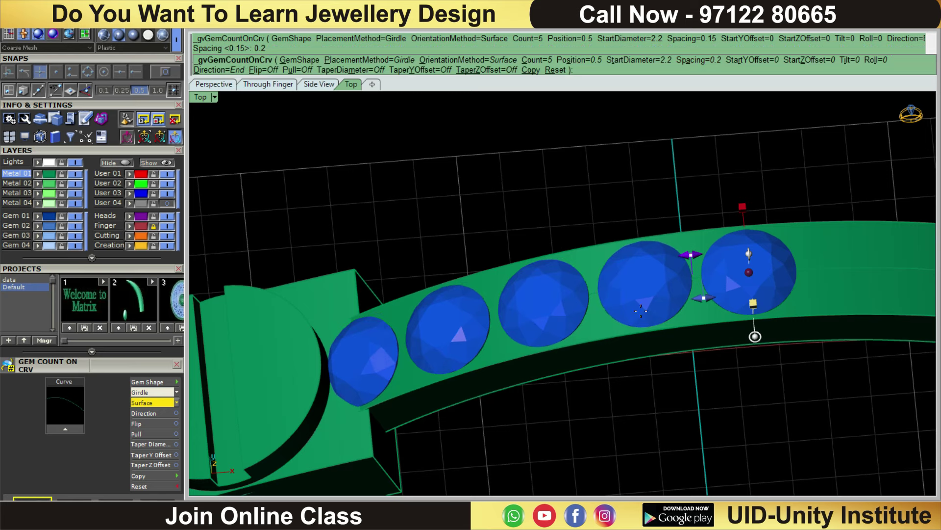
# Step: Finish placing the row of five stones and select them
pyautogui.scroll(-2, 606, 287)
pyautogui.scroll(-1, 606, 286)
pyautogui.scroll(3, 649, 262)
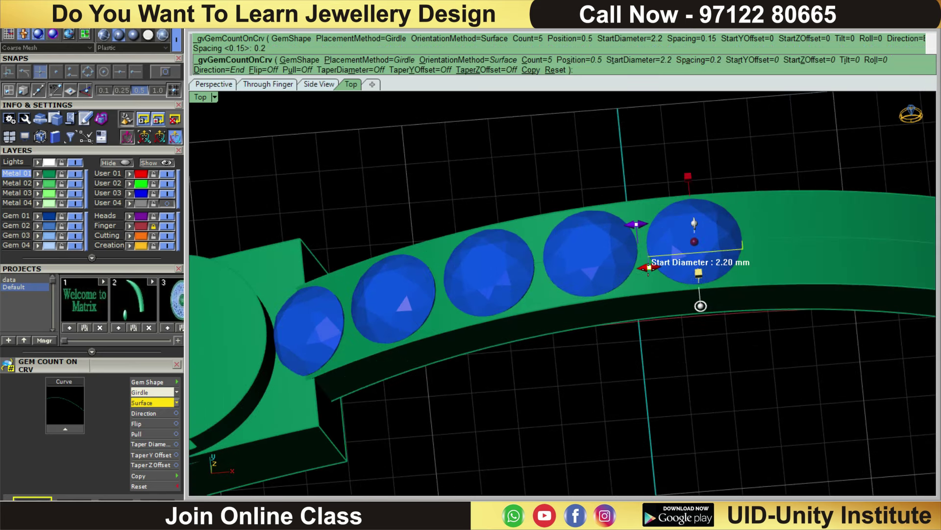
pyautogui.scroll(-2, 649, 257)
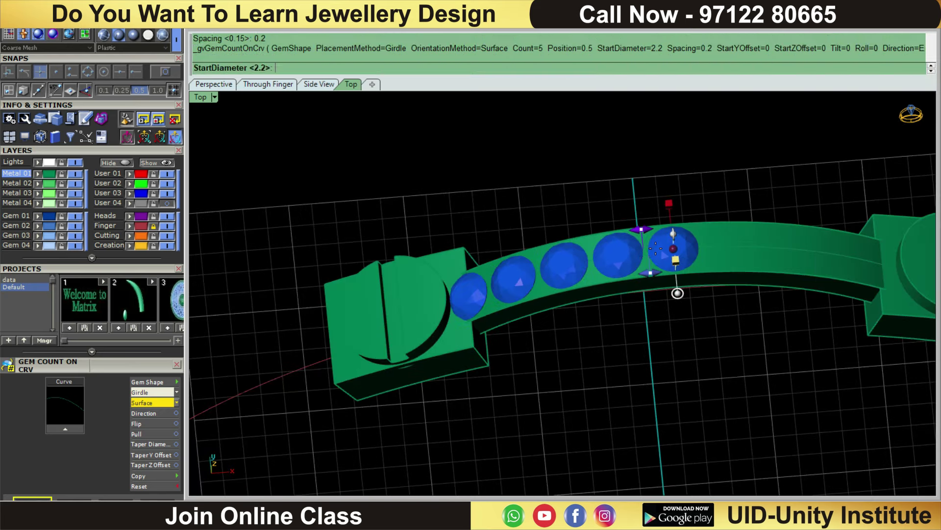
pyautogui.moveTo(656, 250); pyautogui.dragTo(652, 290, button='right')
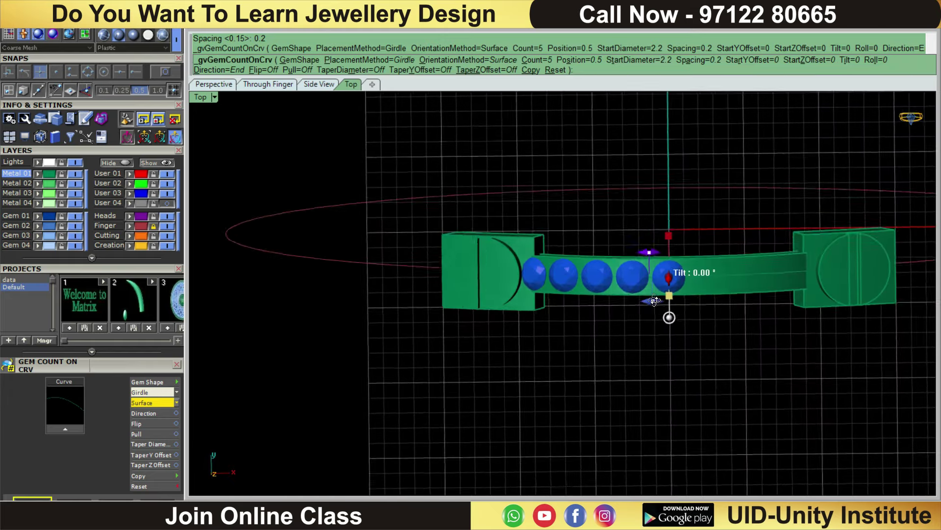
pyautogui.rightClick(701, 232)
pyautogui.scroll(3, 703, 234)
pyautogui.click(417, 319)
# Step: Ungroup the stones and delete the leftmost one, undoing a failed block edit
pyautogui.click(436, 361)
pyautogui.scroll(2, 422, 297)
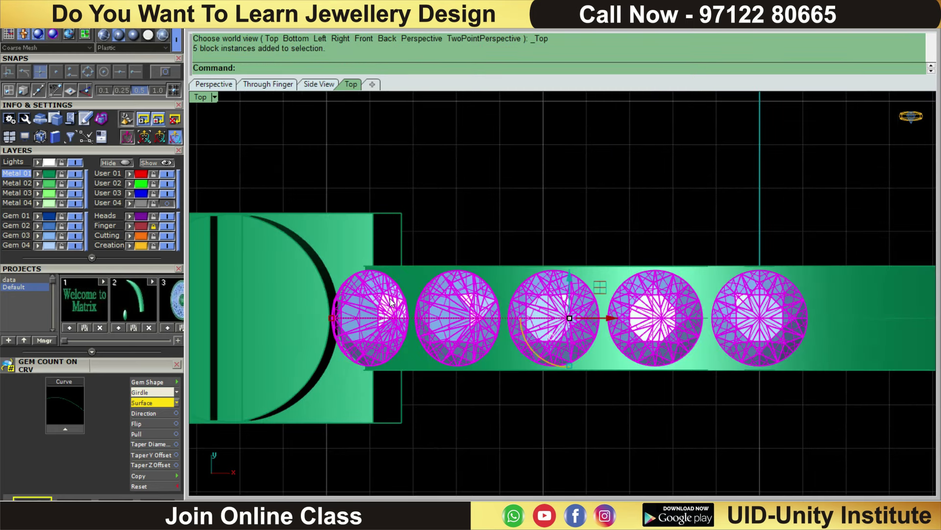
pyautogui.write('ungroup')
pyautogui.press('Return')
pyautogui.click(394, 304)
pyautogui.press('Delete')
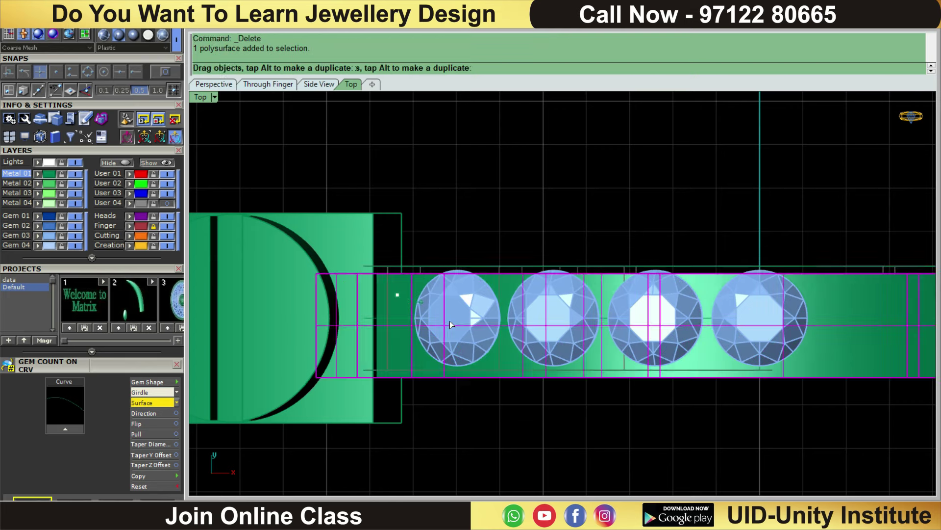
pyautogui.doubleClick(458, 318)
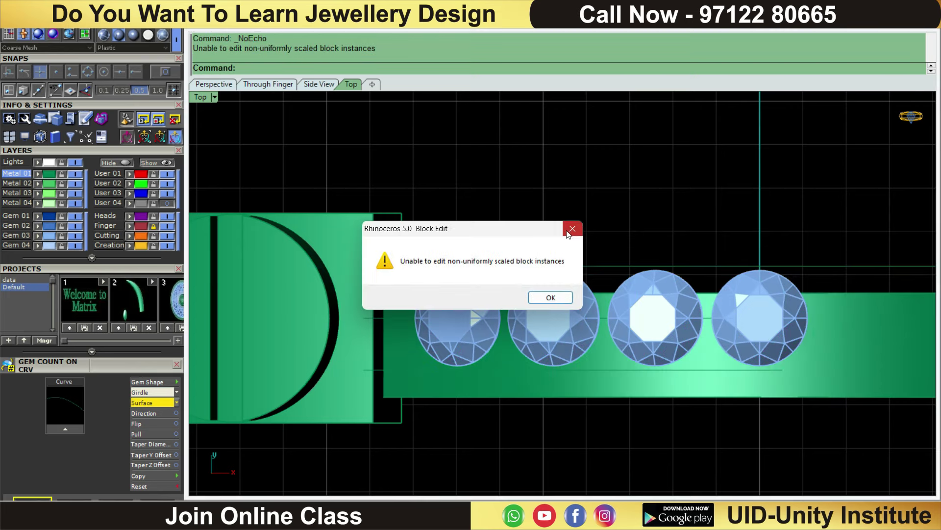
pyautogui.click(570, 229)
pyautogui.hotkey('ctrl', 'z')
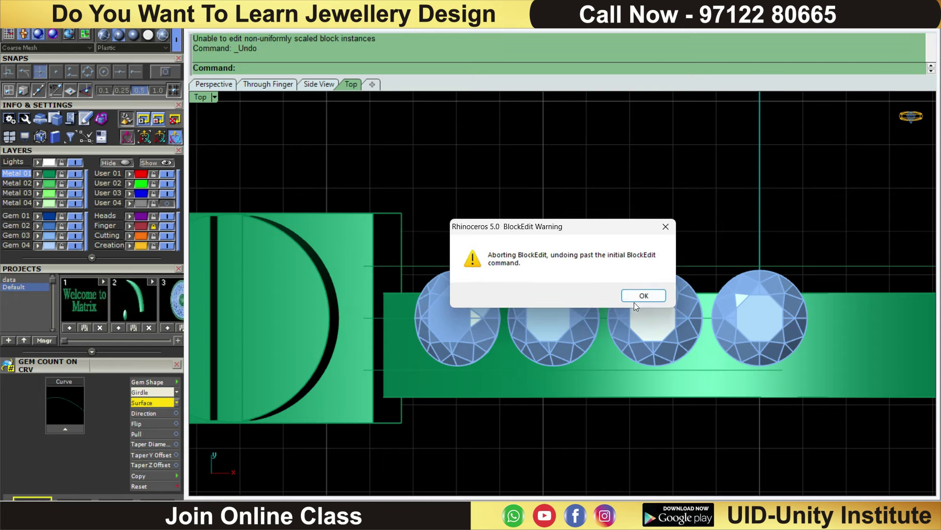
pyautogui.click(633, 295)
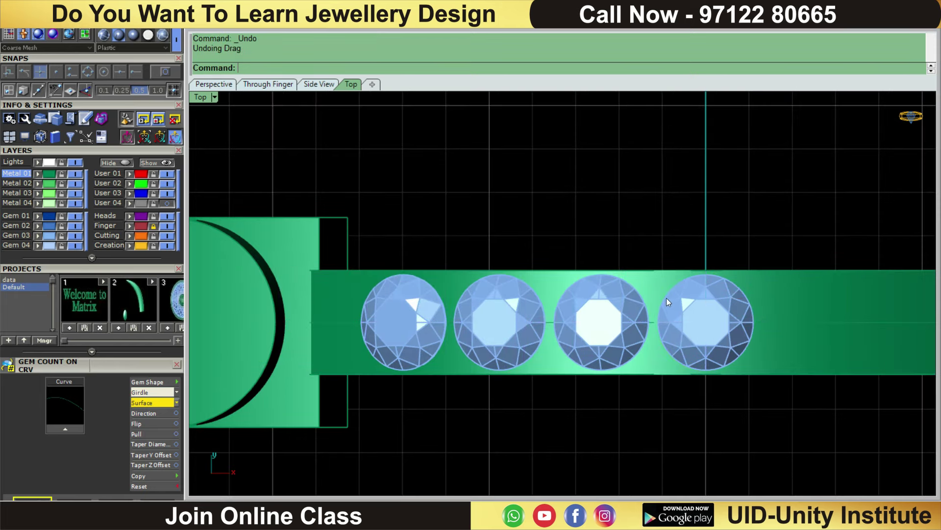
# Step: Mirror three stones across the band's centre to make seven, then select all seven
pyautogui.scroll(-5, 666, 300)
pyautogui.scroll(4, 596, 336)
pyautogui.click(576, 336)
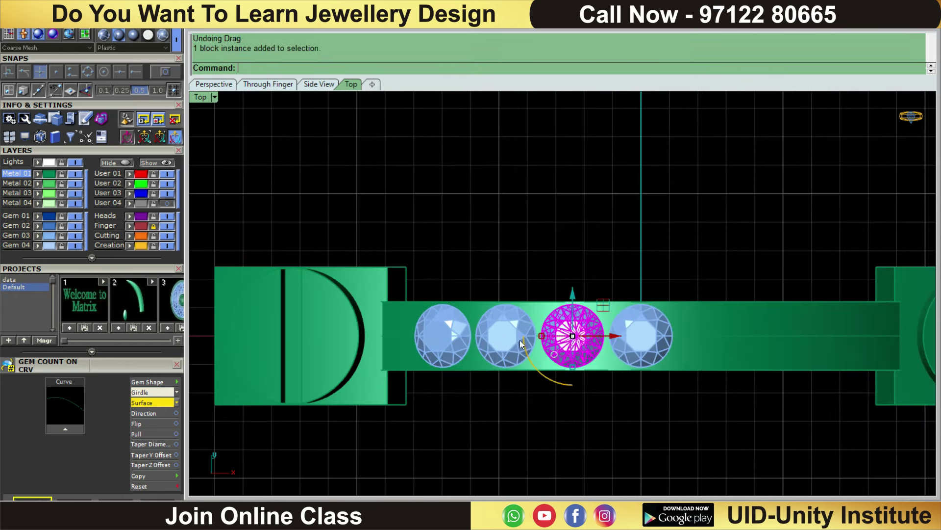
pyautogui.keyDown('shift'); pyautogui.click(521, 343); pyautogui.keyUp('shift')
pyautogui.keyDown('shift'); pyautogui.click(444, 338); pyautogui.keyUp('shift')
pyautogui.moveTo(537, 289); pyautogui.dragTo(504, 313, button='right')
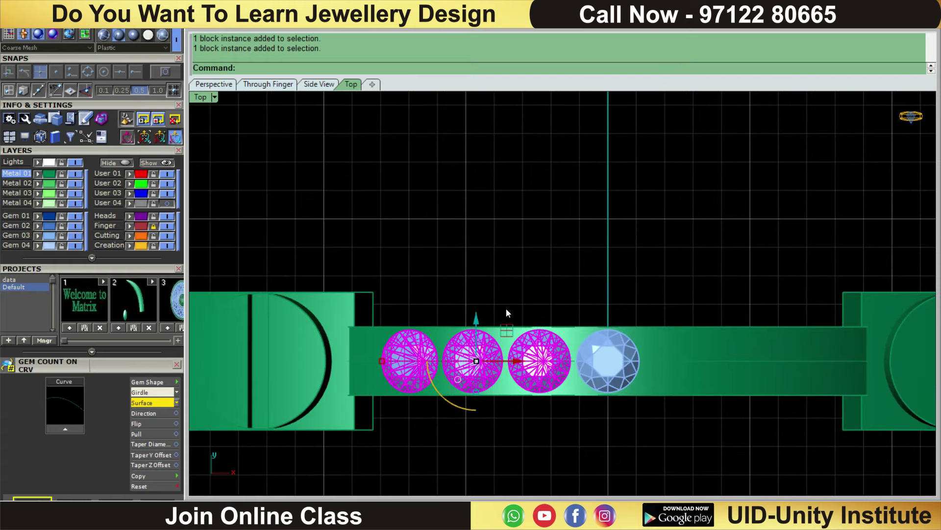
pyautogui.write('y')
pyautogui.press('Return')
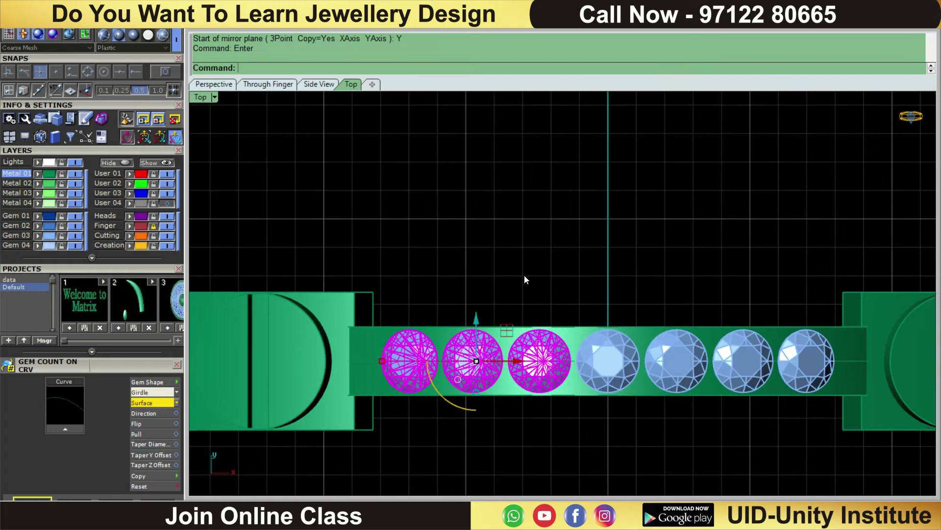
pyautogui.scroll(-2, 731, 294)
pyautogui.scroll(-2, 531, 289)
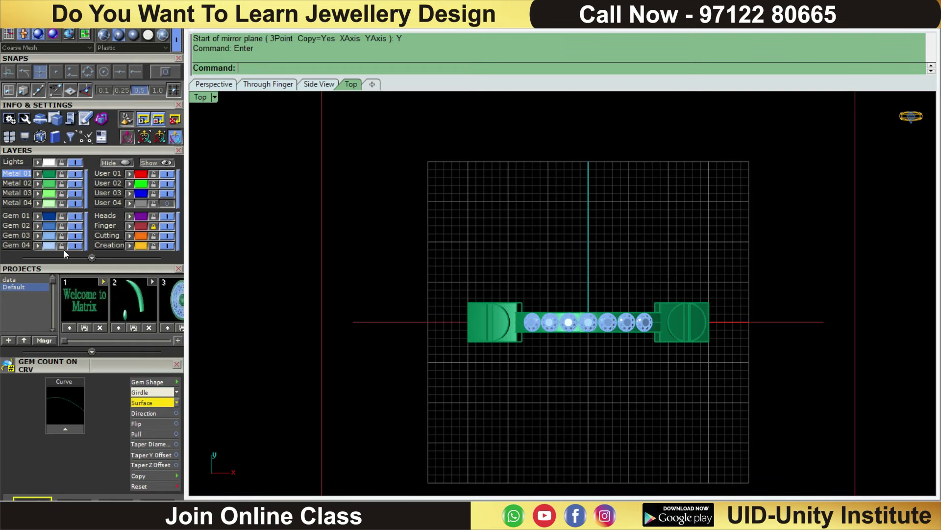
pyautogui.click(48, 236)
pyautogui.scroll(2, 539, 250)
# Step: Group the seven stones with g and select the group
pyautogui.scroll(1, 539, 275)
pyautogui.write('g')
pyautogui.press('Return')
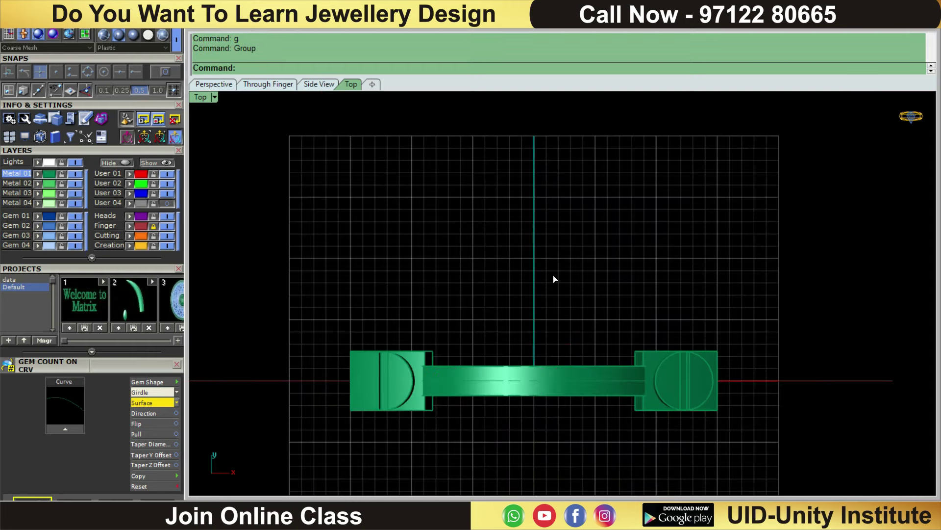
pyautogui.scroll(10, 540, 373)
pyautogui.scroll(5, 548, 325)
pyautogui.scroll(-5, 544, 321)
pyautogui.click(540, 318)
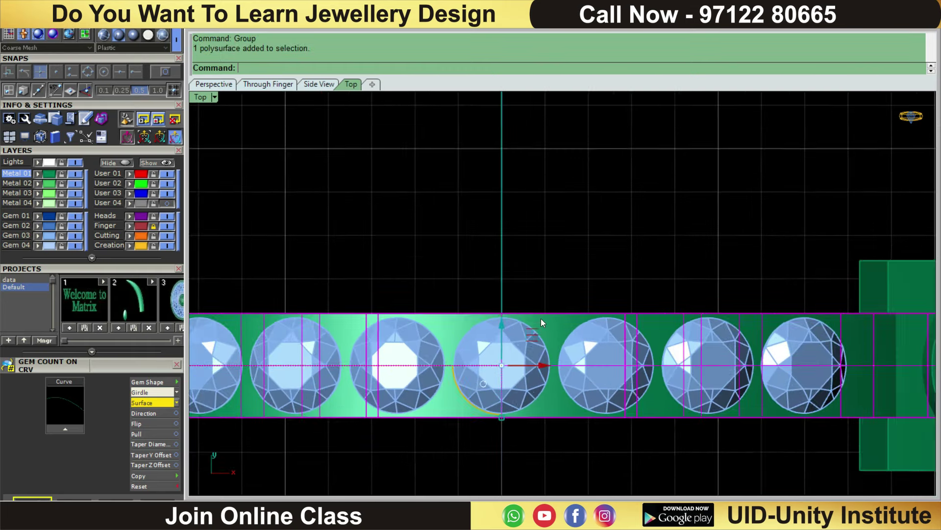
pyautogui.scroll(1, 522, 334)
pyautogui.scroll(2, 522, 335)
pyautogui.moveTo(489, 381); pyautogui.dragTo(490, 385)
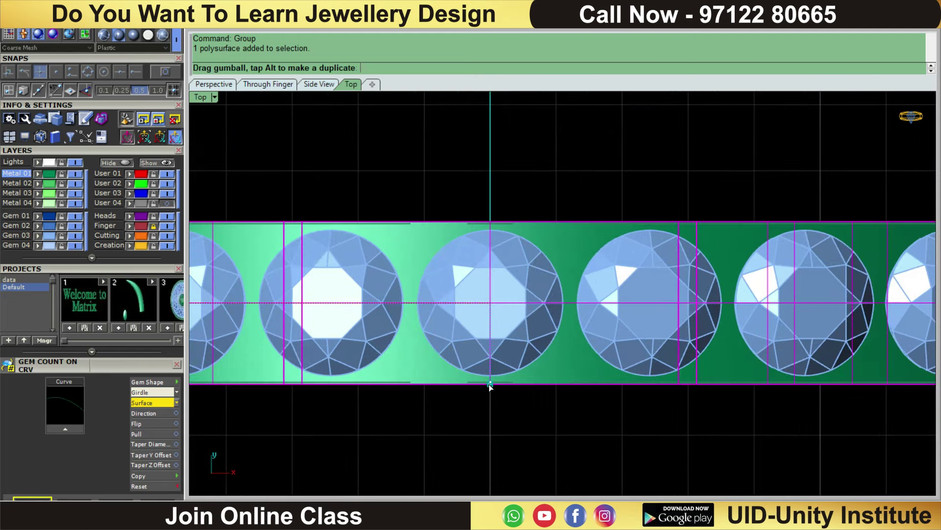
pyautogui.scroll(2, 564, 304)
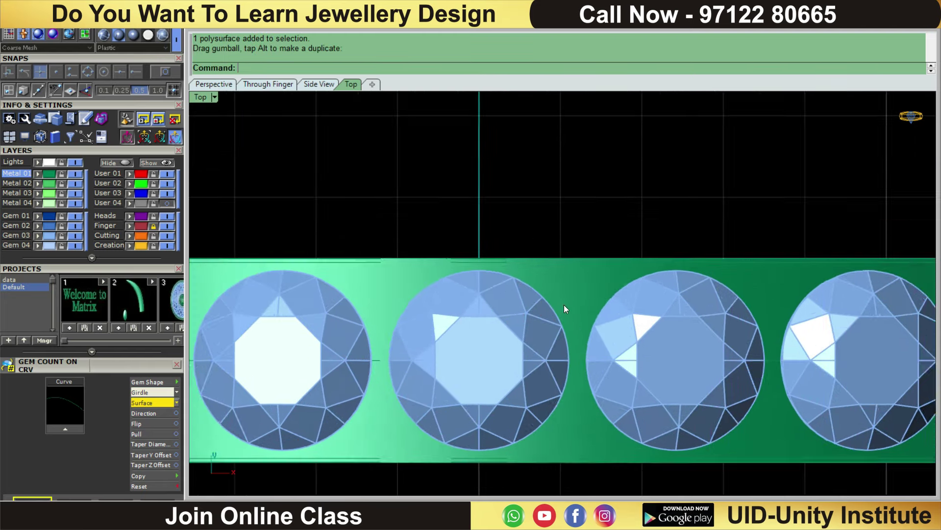
pyautogui.scroll(-5, 571, 286)
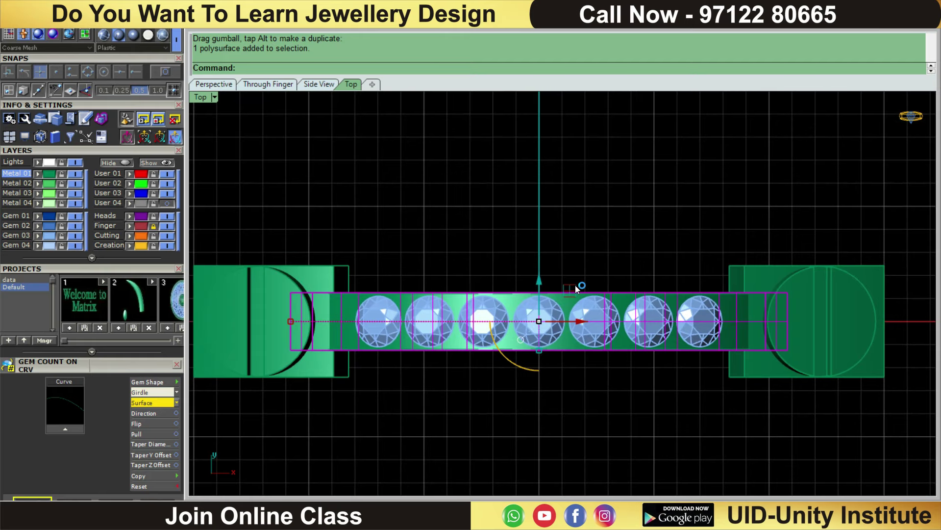
# Step: Reselect the stone group and switch to the Front view
pyautogui.press('F6')
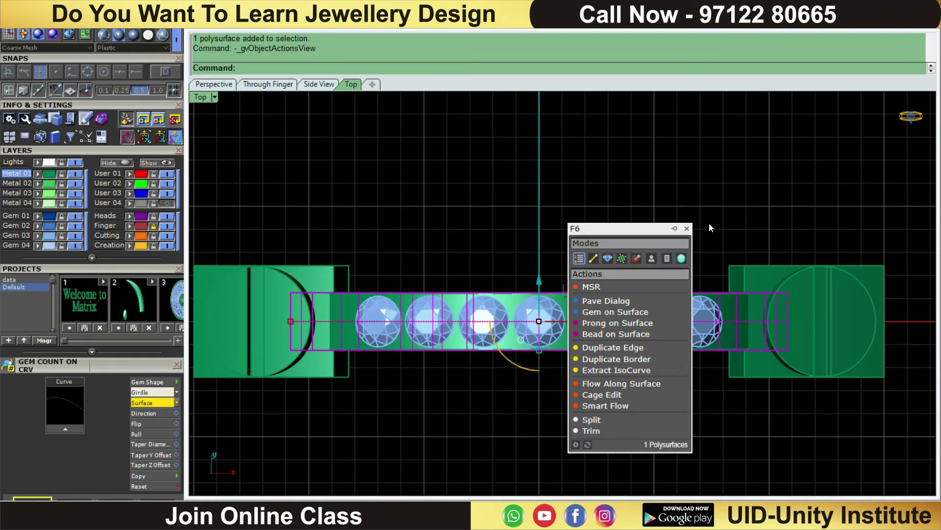
pyautogui.click(687, 229)
pyautogui.click(634, 326)
pyautogui.scroll(3, 634, 334)
pyautogui.scroll(-3, 634, 314)
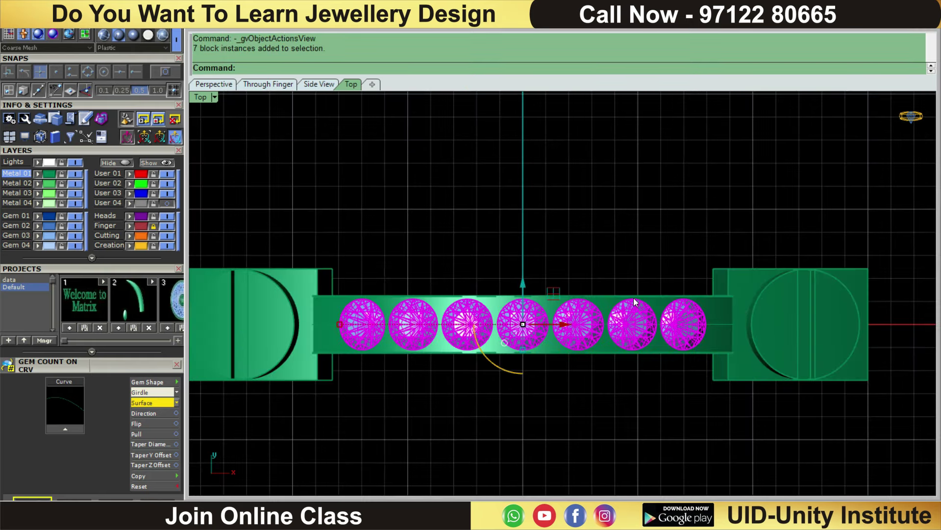
pyautogui.hotkey('ctrl', 'F2')
pyautogui.scroll(2, 637, 286)
pyautogui.scroll(1, 644, 275)
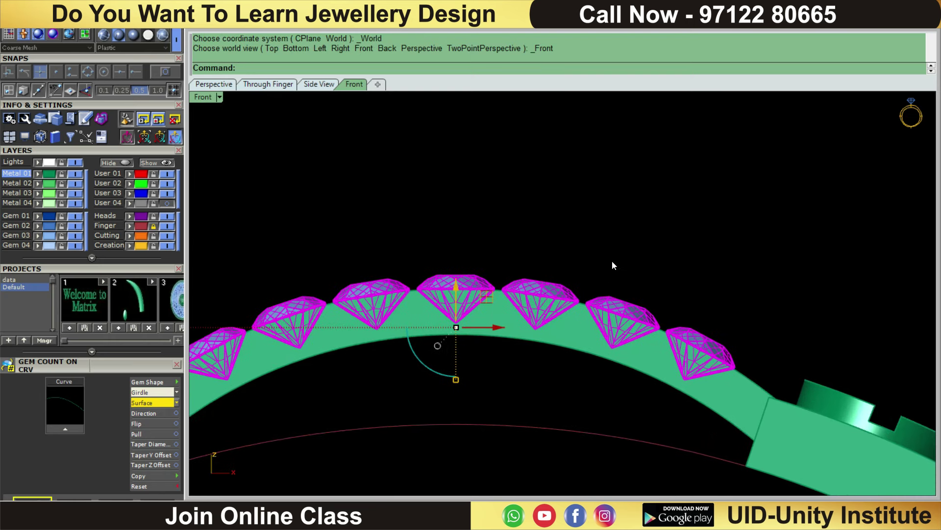
# Step: Use Gem Positioner to lower the stones flush into the band, then return to Top view
pyautogui.press('F6')
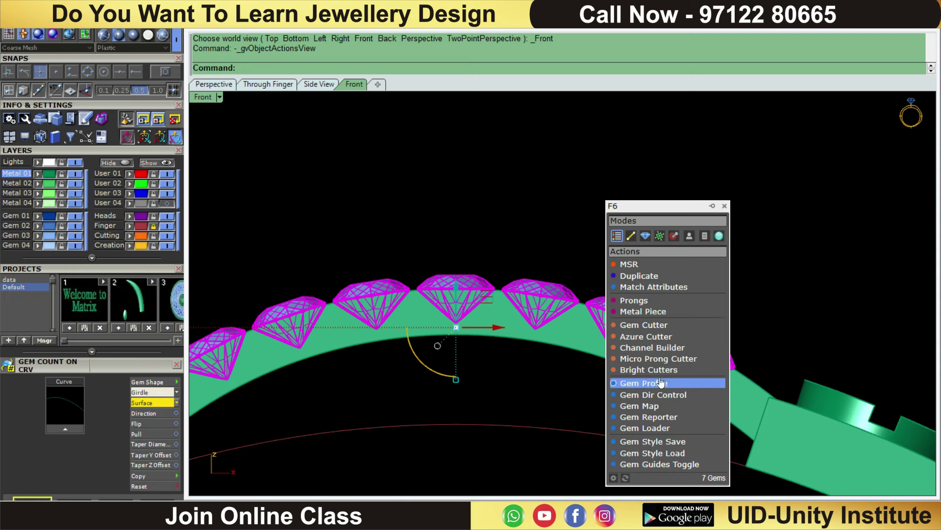
pyautogui.click(637, 264)
pyautogui.scroll(1, 534, 278)
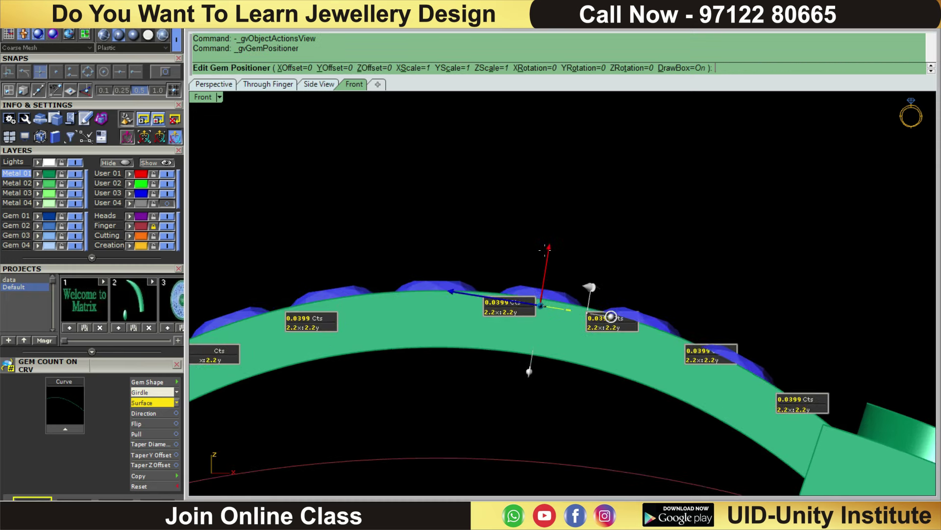
pyautogui.scroll(-1, 548, 243)
pyautogui.scroll(-1, 615, 212)
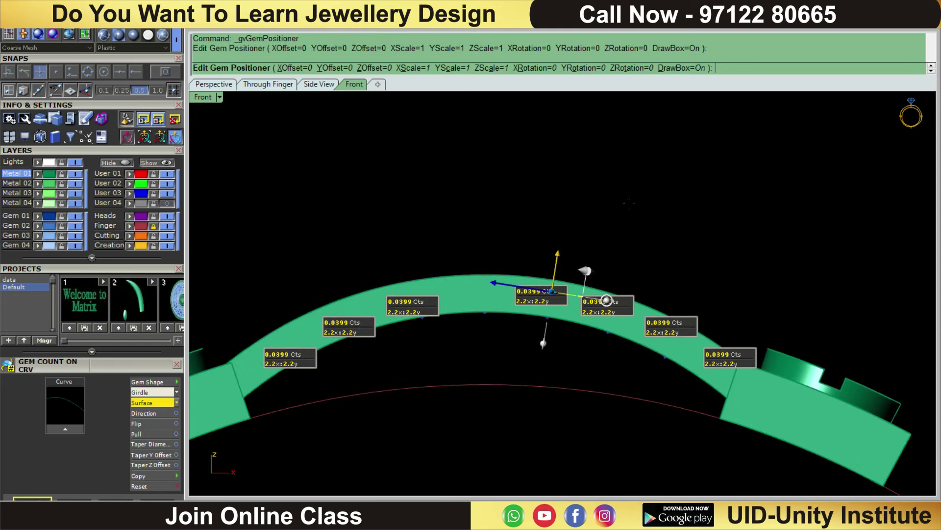
pyautogui.moveTo(629, 203); pyautogui.dragTo(616, 281, button='right')
pyautogui.press('Return')
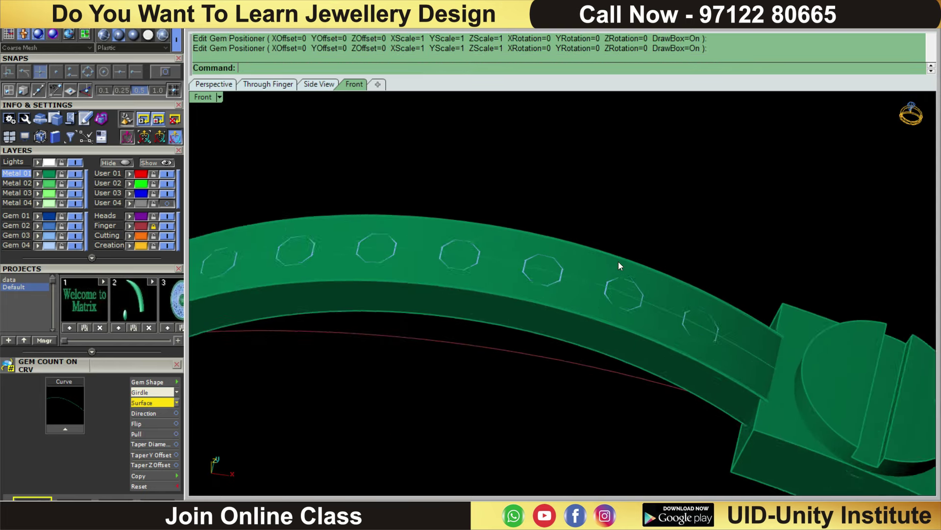
pyautogui.hotkey('ctrl', 'F1')
pyautogui.scroll(2, 619, 265)
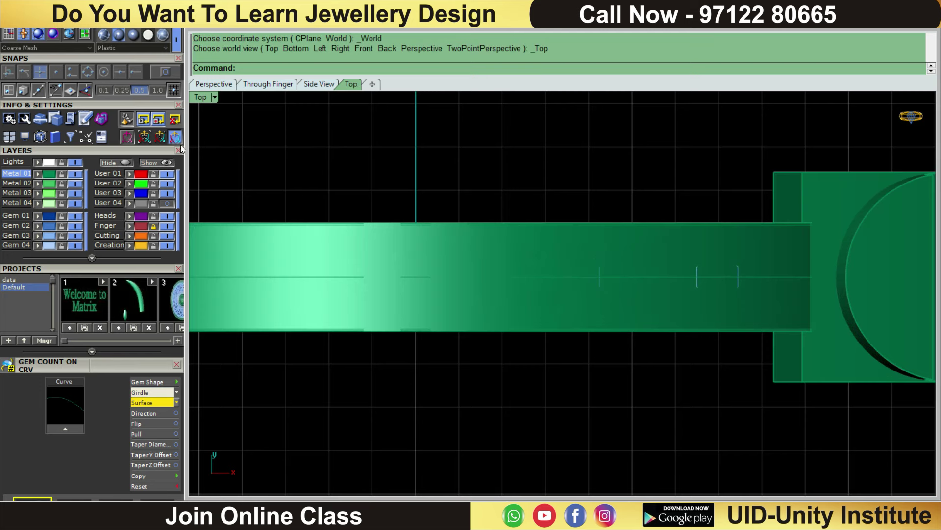
# Step: Switch to wireframe display and zoom in on the stones
pyautogui.click(175, 48)
pyautogui.scroll(1, 515, 313)
pyautogui.scroll(-1, 514, 313)
pyautogui.scroll(2, 407, 257)
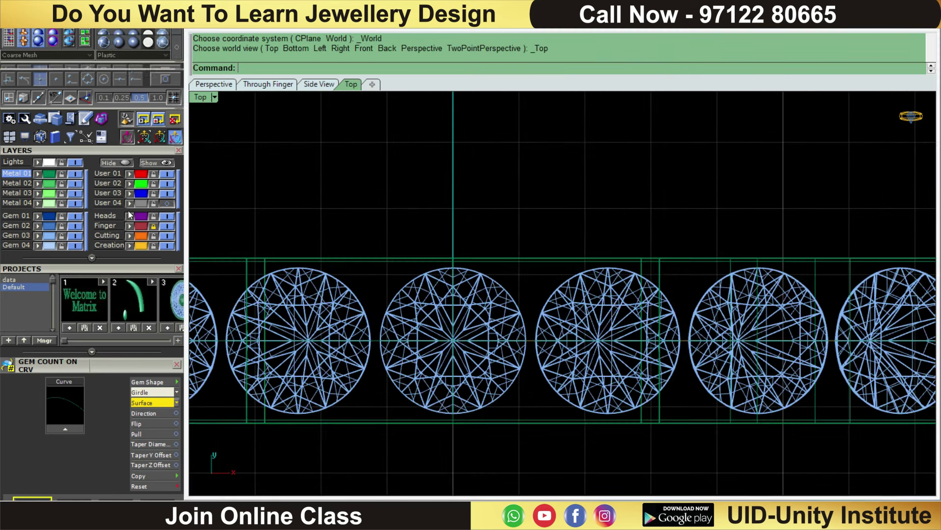
pyautogui.scroll(1, 129, 225)
pyautogui.scroll(3, 129, 226)
pyautogui.scroll(3, 130, 148)
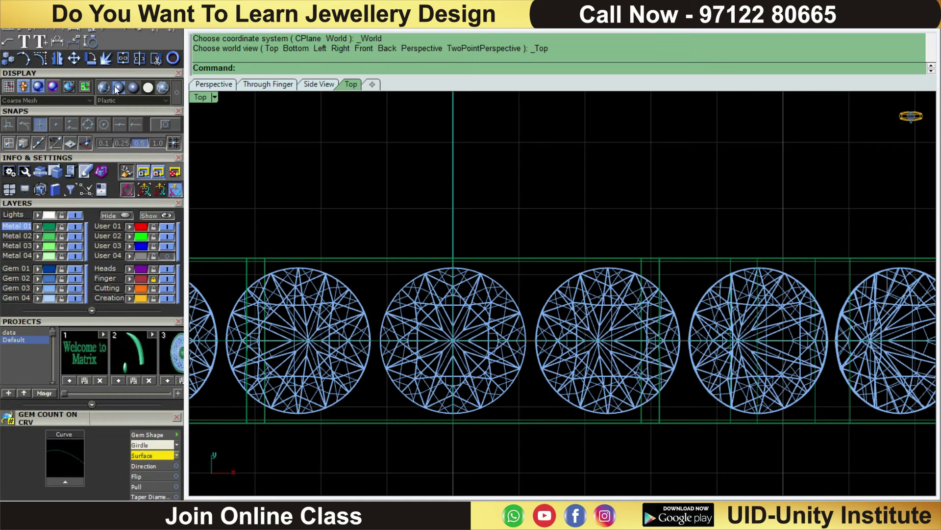
pyautogui.scroll(3, 108, 131)
pyautogui.scroll(3, 107, 131)
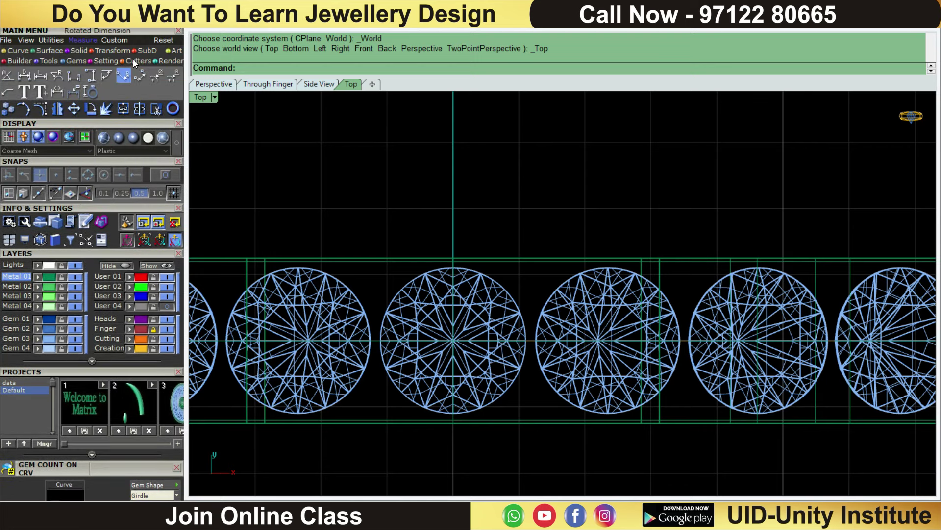
# Step: Add a 0.16 aligned dimension across the gap between two neighbouring stones
pyautogui.click(141, 75)
pyautogui.scroll(2, 358, 343)
pyautogui.scroll(2, 373, 329)
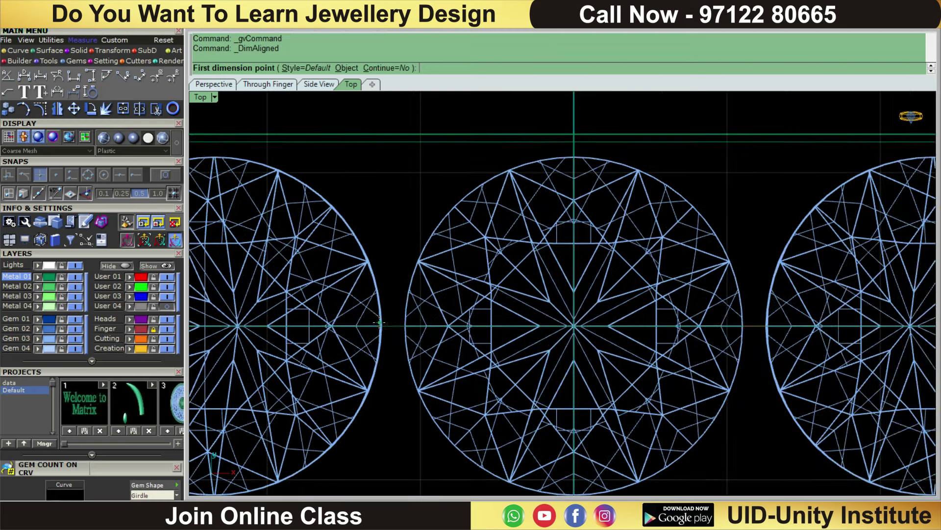
pyautogui.click(379, 325)
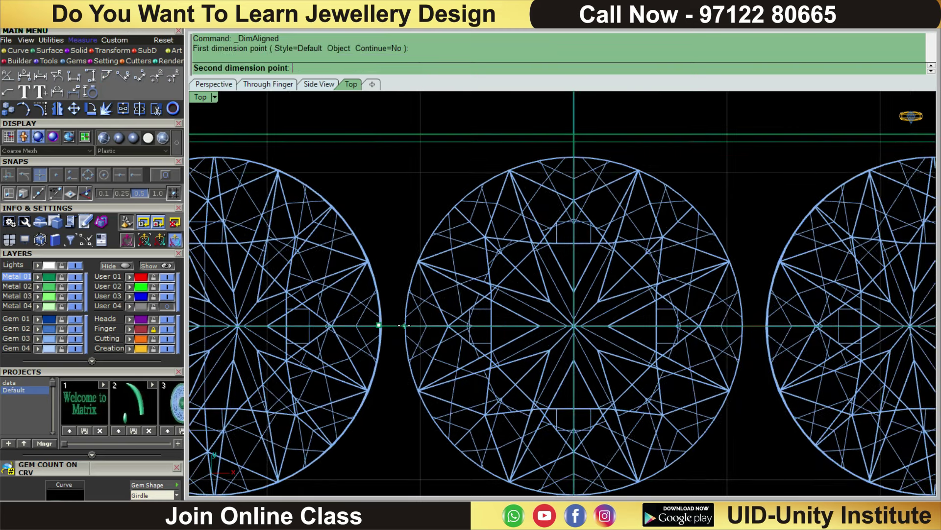
pyautogui.click(405, 325)
pyautogui.scroll(-3, 405, 325)
pyautogui.scroll(-1, 405, 325)
pyautogui.click(404, 325)
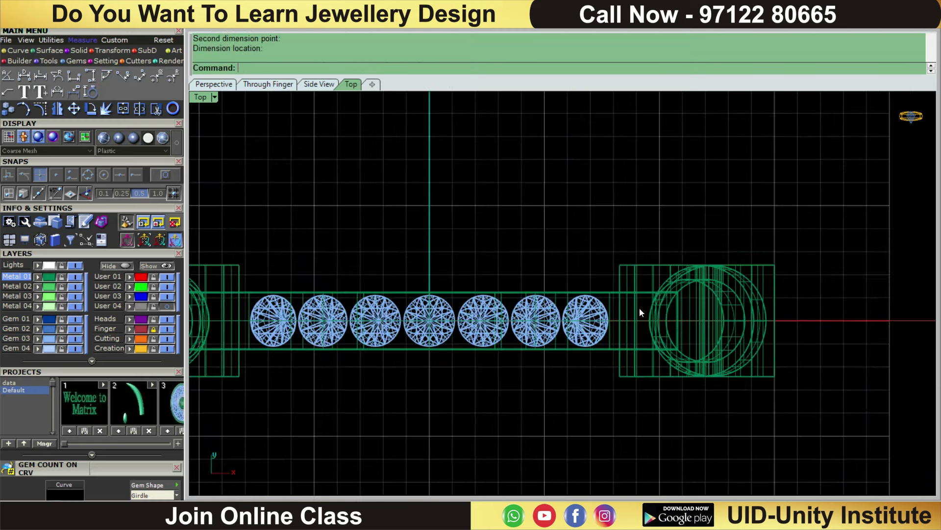
pyautogui.scroll(2, 576, 332)
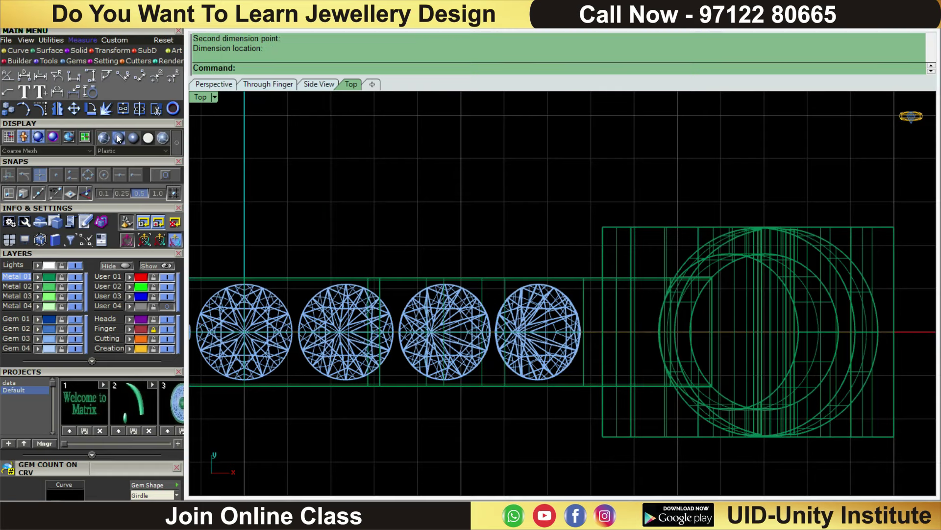
# Step: Return to shaded display, select the stone group and preview Micro Prong Cutter bars
pyautogui.click(118, 137)
pyautogui.moveTo(624, 286)
pyautogui.mouseDown(button='right')
pyautogui.moveTo(593, 199)
pyautogui.moveTo(643, 196)
pyautogui.moveTo(481, 266)
pyautogui.mouseUp(button='right')
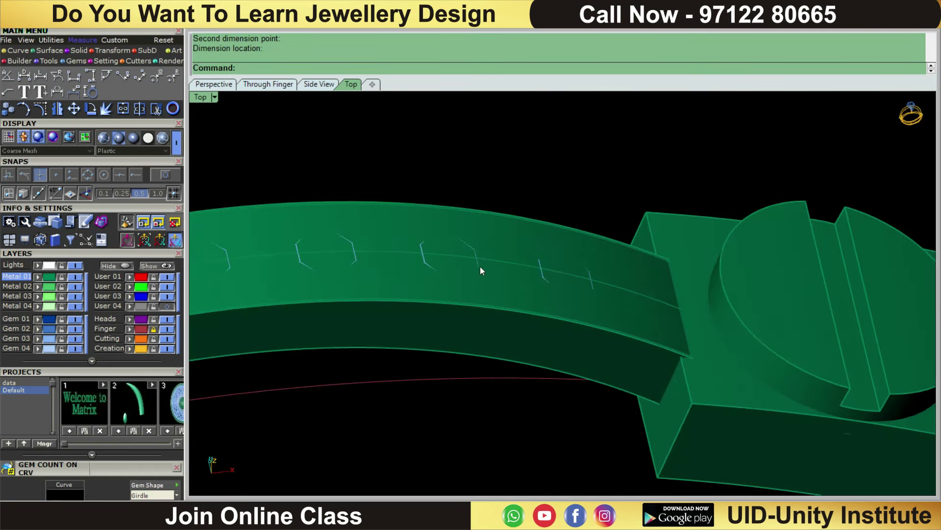
pyautogui.click(480, 265)
pyautogui.click(533, 310)
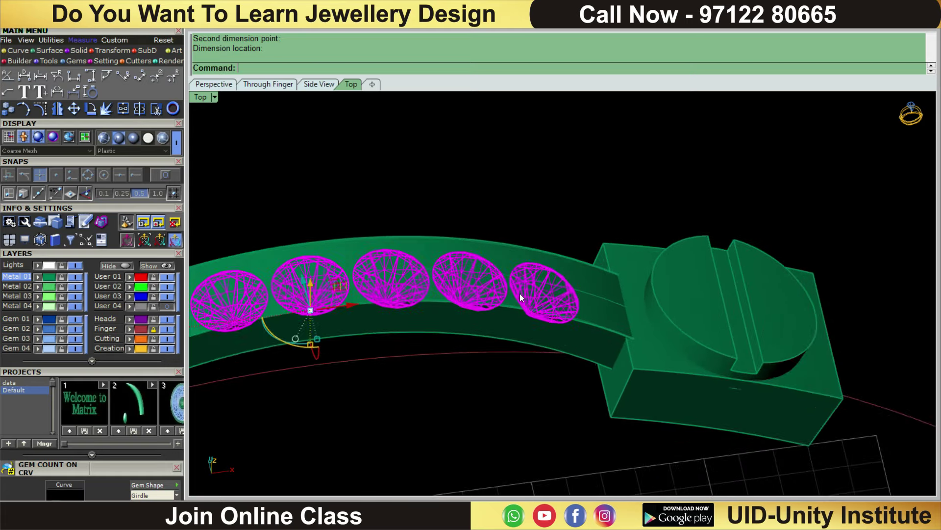
pyautogui.press('F6')
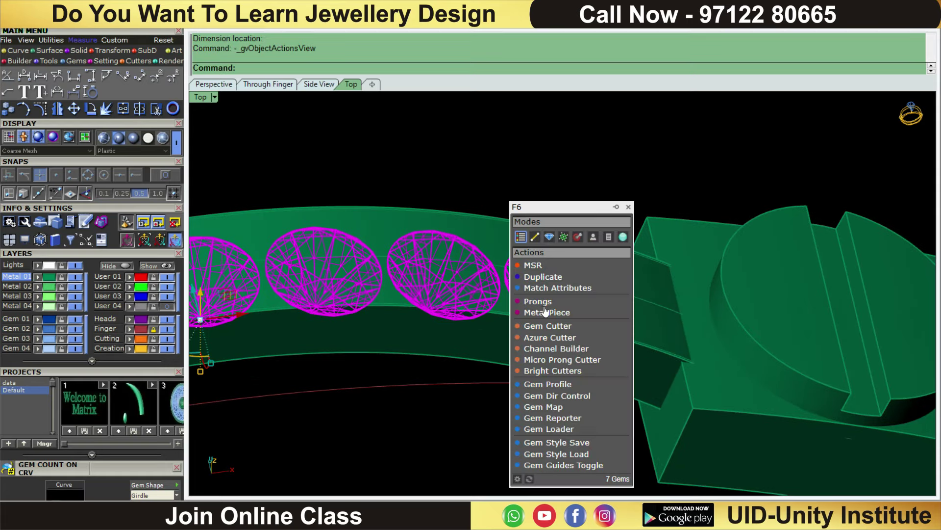
pyautogui.click(551, 360)
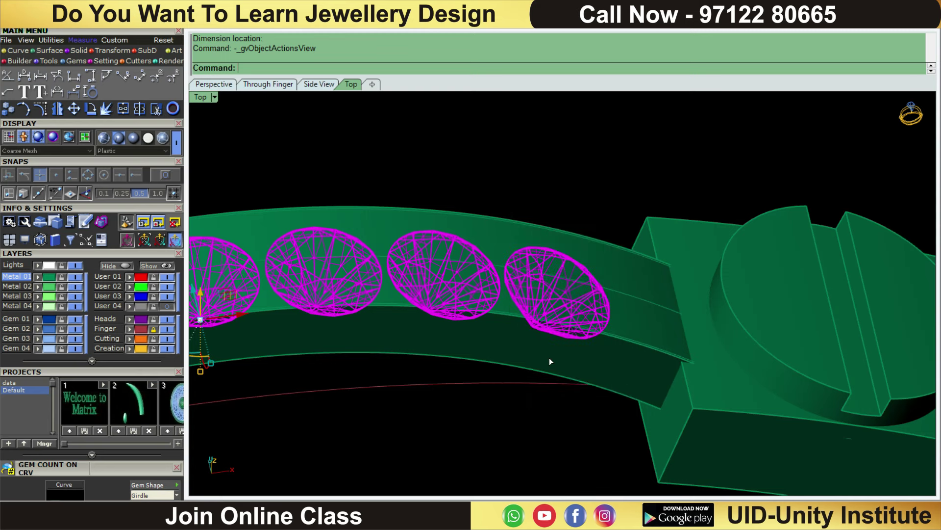
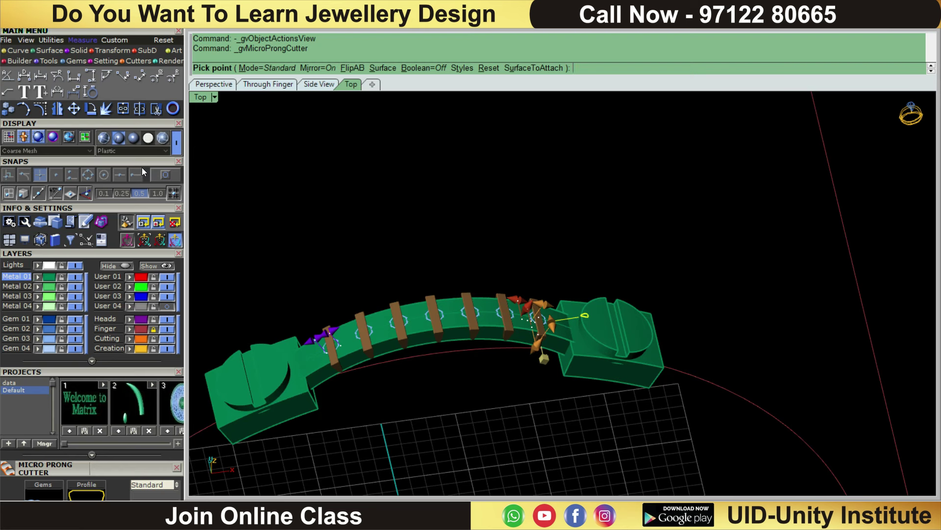
# Step: Apply the 01_Fishtail style to the micro prong cutters
pyautogui.moveTo(128, 204); pyautogui.dragTo(133, 165)
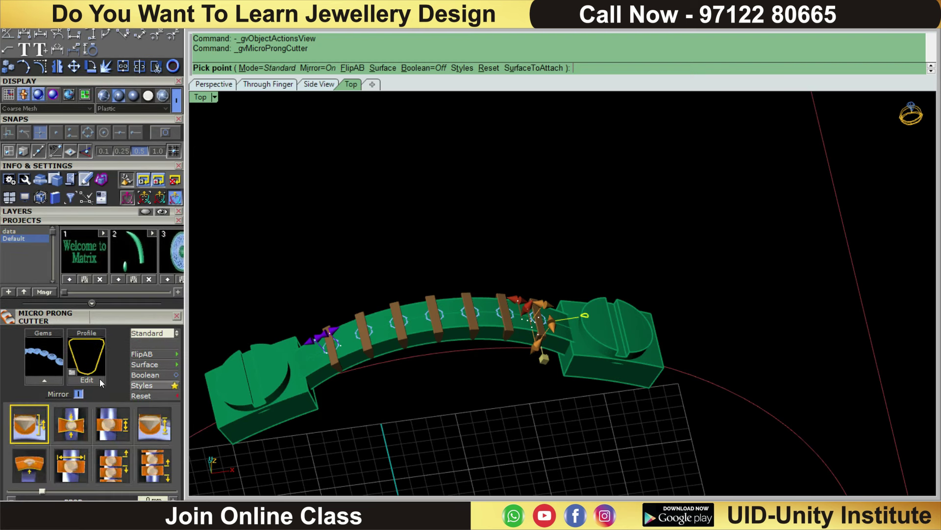
pyautogui.click(149, 385)
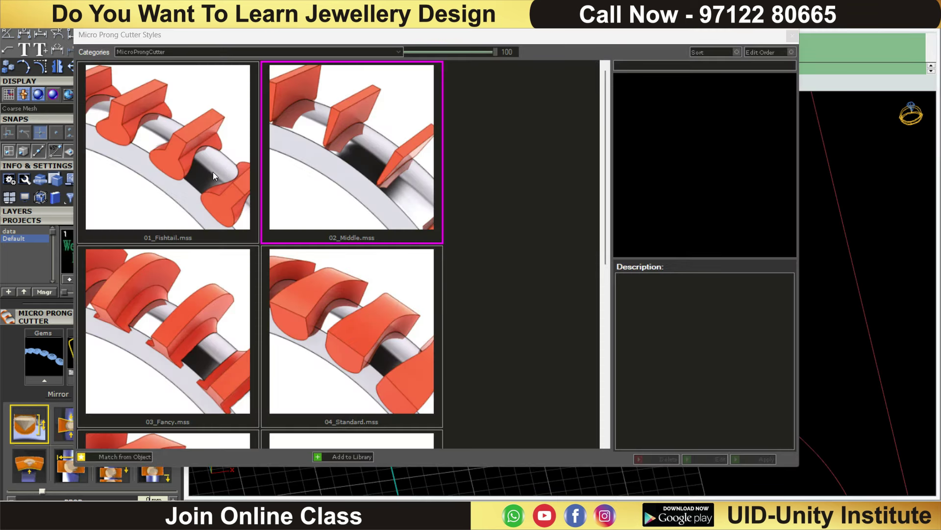
pyautogui.click(191, 184)
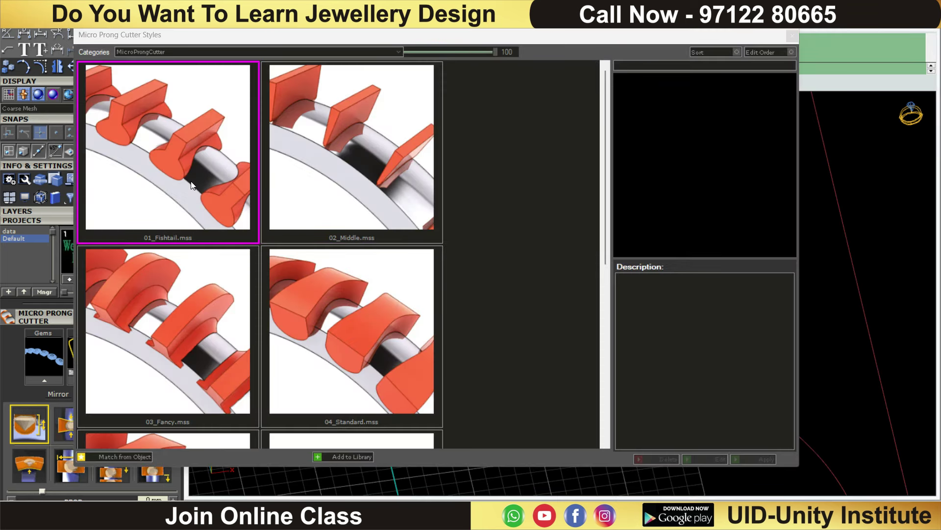
pyautogui.click(733, 460)
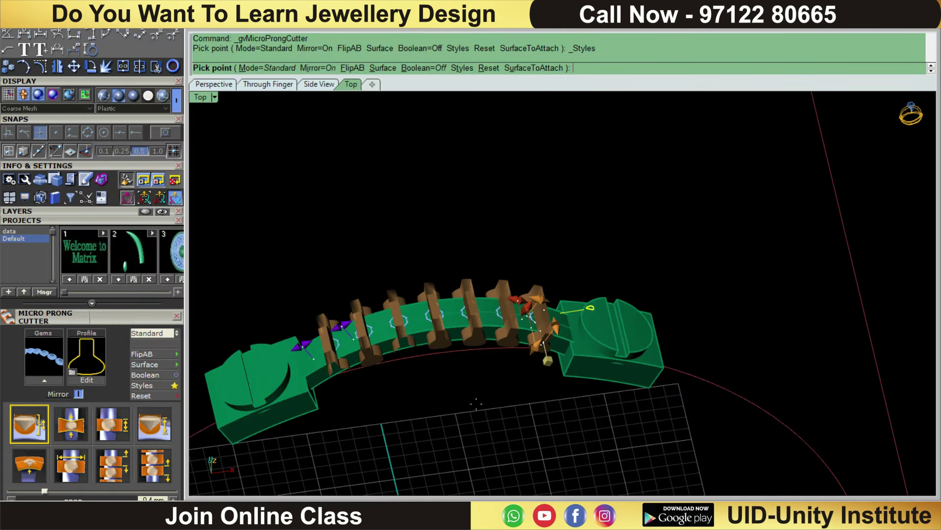
# Step: Set the cutter profile to the round-bottomed channel 07
pyautogui.click(81, 355)
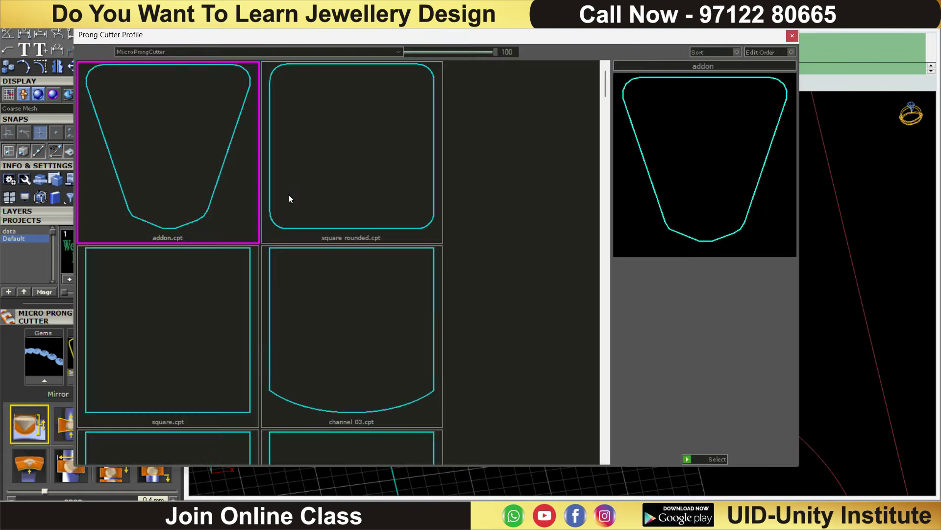
pyautogui.scroll(-1, 339, 301)
pyautogui.scroll(-2, 339, 301)
pyautogui.scroll(-1, 339, 302)
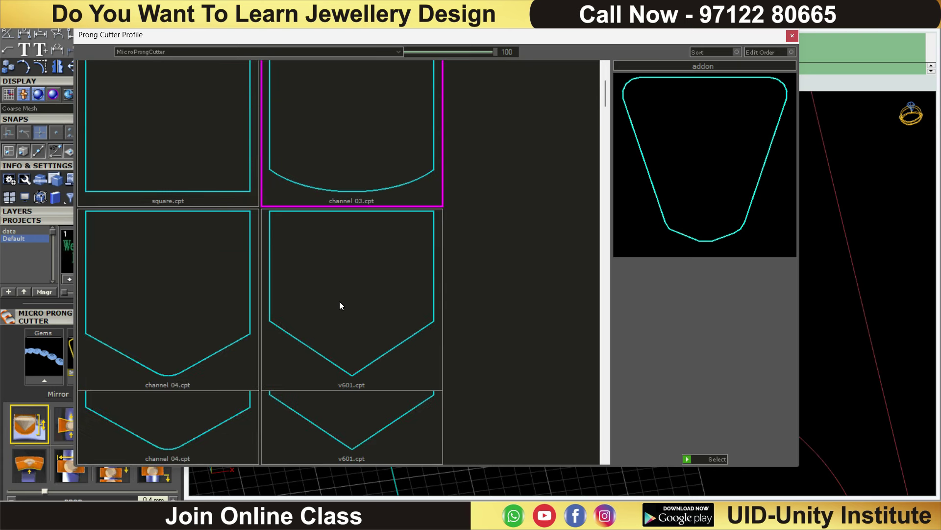
pyautogui.scroll(-1, 339, 305)
pyautogui.click(151, 380)
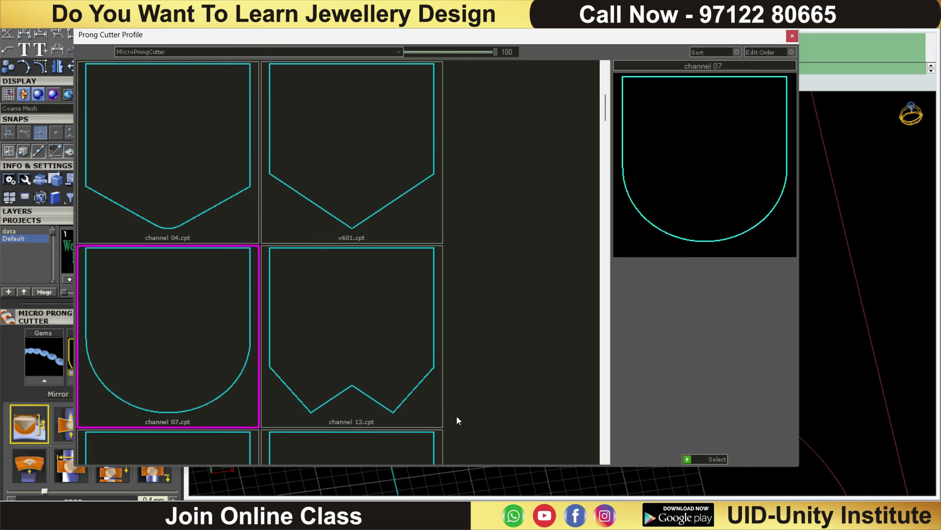
pyautogui.click(687, 460)
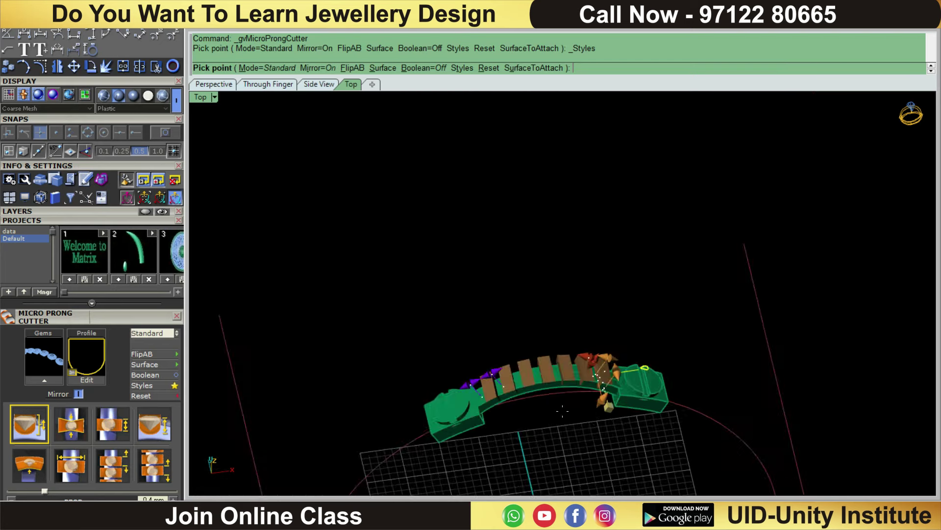
# Step: Reset the prong cutter width adjustment to 0.00 mm
pyautogui.moveTo(685, 347); pyautogui.dragTo(633, 373, button='right')
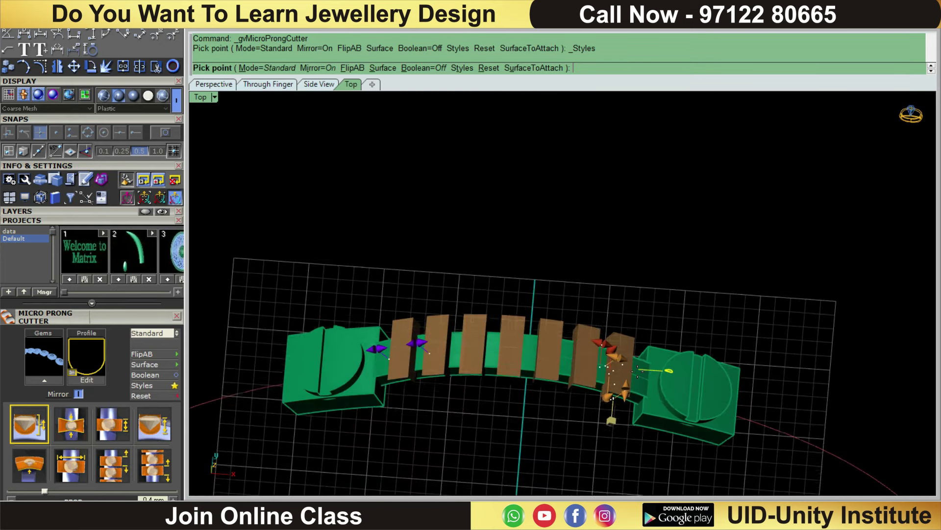
pyautogui.scroll(5, 598, 358)
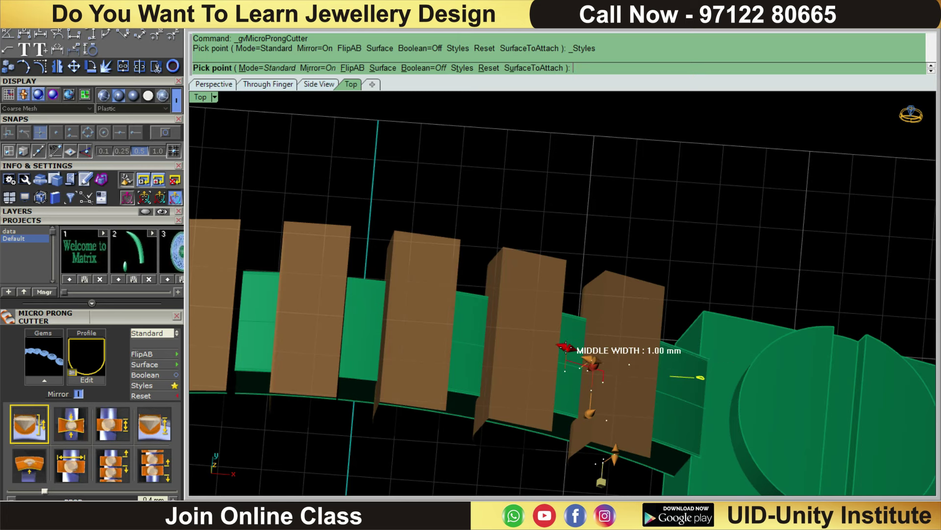
pyautogui.scroll(3, 567, 347)
pyautogui.moveTo(566, 347)
pyautogui.mouseDown(button='right')
pyautogui.moveTo(702, 399)
pyautogui.moveTo(620, 345)
pyautogui.mouseUp(button='right')
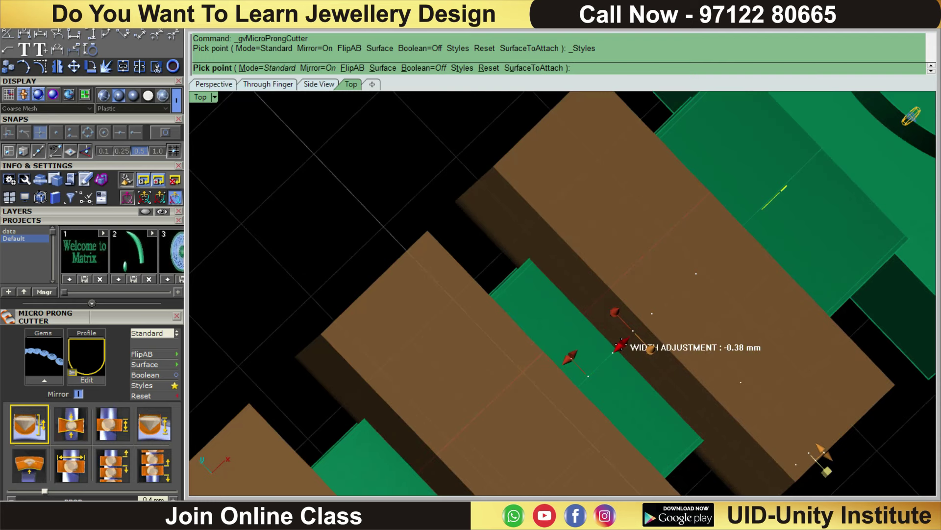
pyautogui.moveTo(620, 345); pyautogui.dragTo(626, 338)
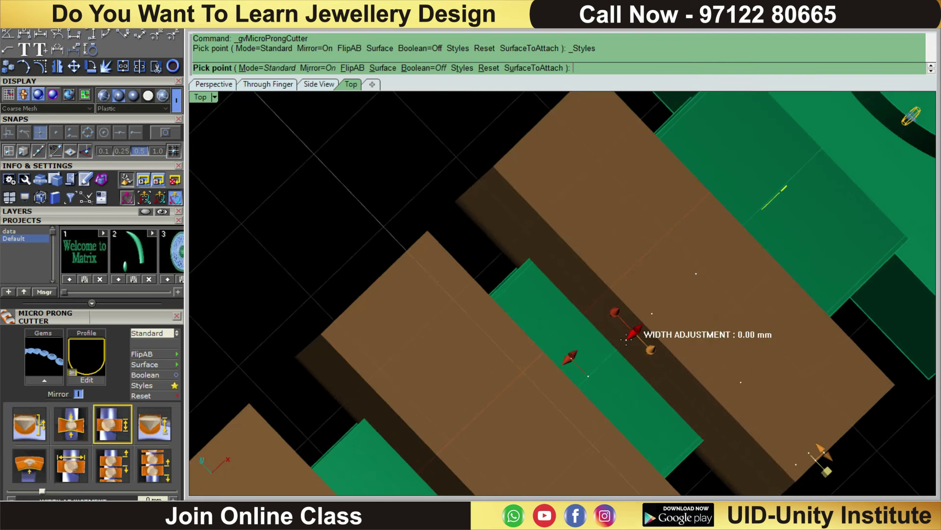
# Step: Adjust the prong cutter height, set a 0.10 mm drop, and commit the cutters
pyautogui.moveTo(626, 342)
pyautogui.mouseDown(button='right')
pyautogui.moveTo(616, 224)
pyautogui.moveTo(672, 201)
pyautogui.moveTo(678, 185)
pyautogui.moveTo(661, 185)
pyautogui.mouseUp(button='right')
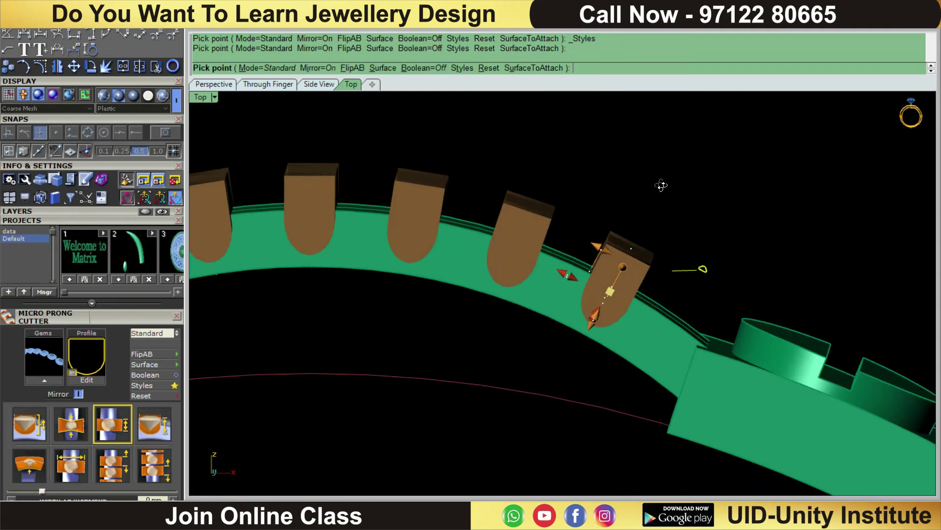
pyautogui.scroll(3, 628, 233)
pyautogui.scroll(1, 568, 376)
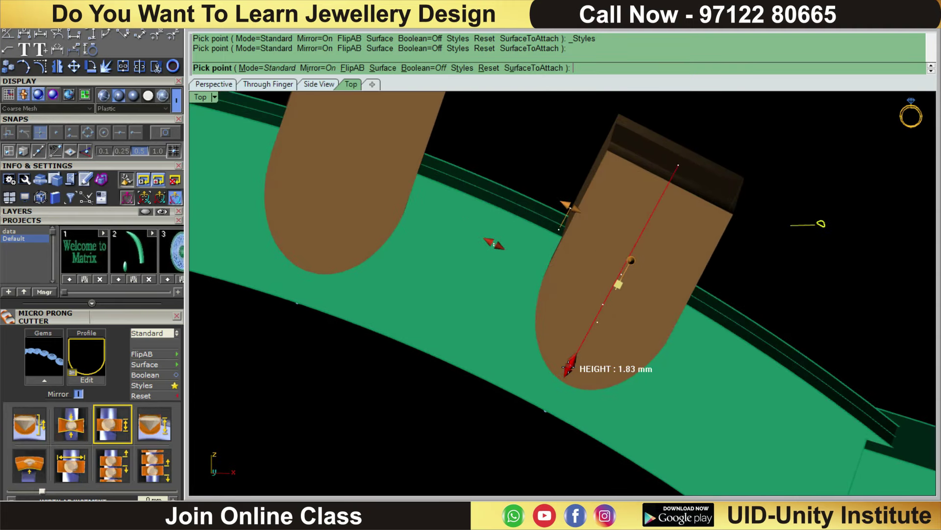
pyautogui.moveTo(569, 366); pyautogui.dragTo(612, 285)
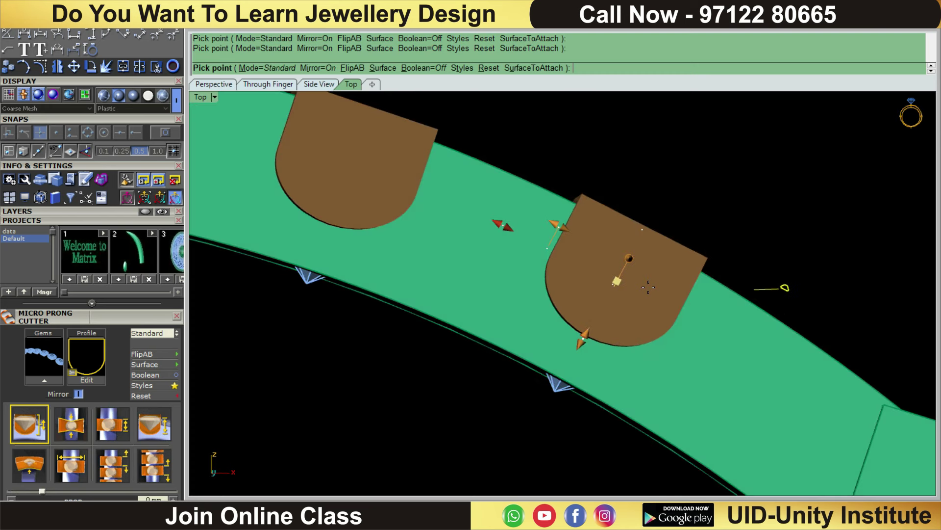
pyautogui.moveTo(617, 281); pyautogui.dragTo(622, 270)
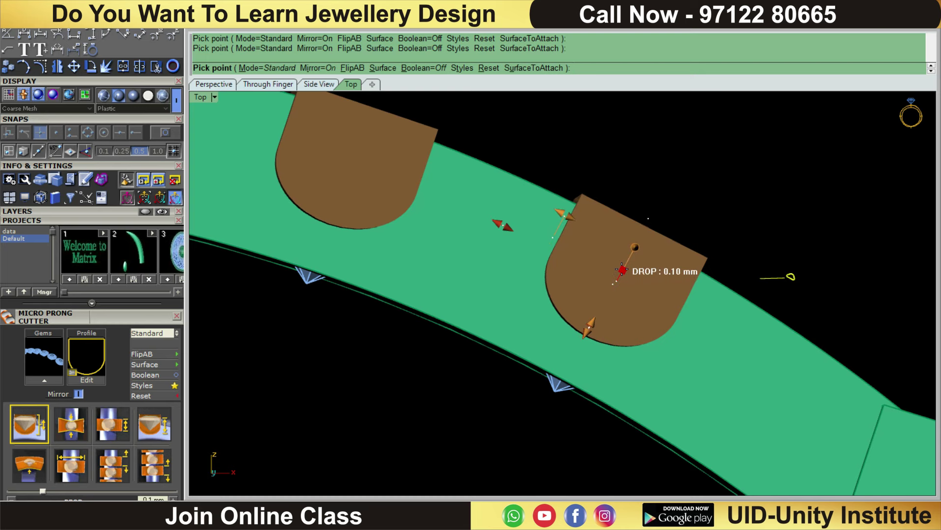
pyautogui.scroll(-3, 623, 267)
pyautogui.scroll(-2, 623, 272)
pyautogui.scroll(-1, 617, 269)
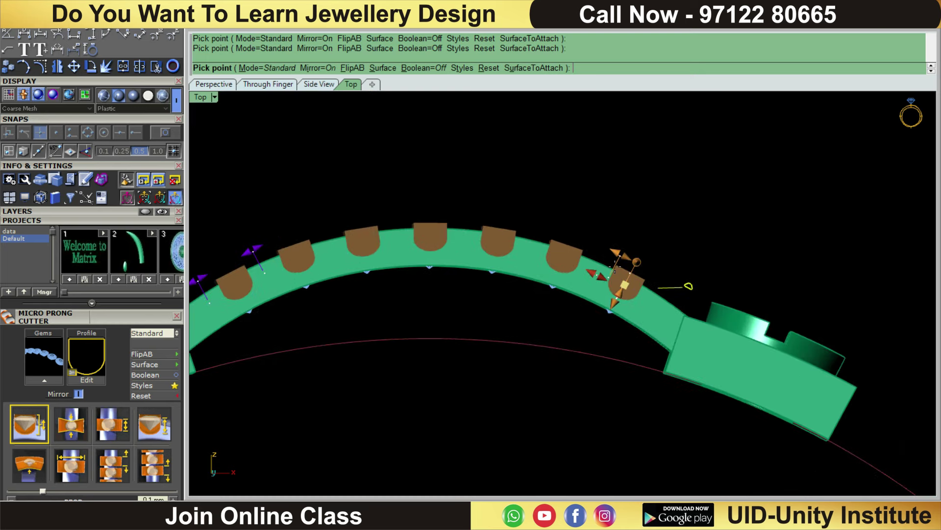
pyautogui.moveTo(615, 267); pyautogui.dragTo(584, 209, button='right')
pyautogui.rightClick(584, 209)
pyautogui.scroll(3, 581, 294)
# Step: Switch to wireframe display and select all seven channel gems
pyautogui.scroll(-1, 579, 323)
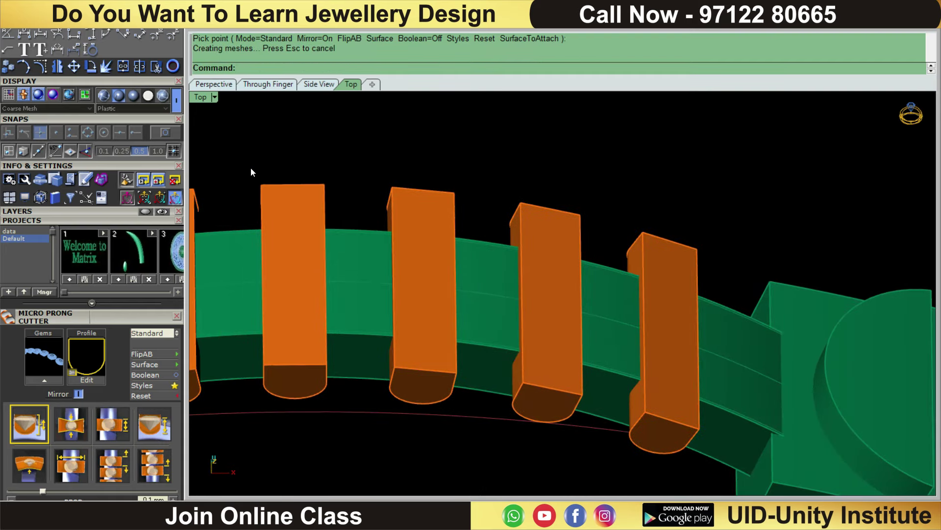
pyautogui.click(483, 296)
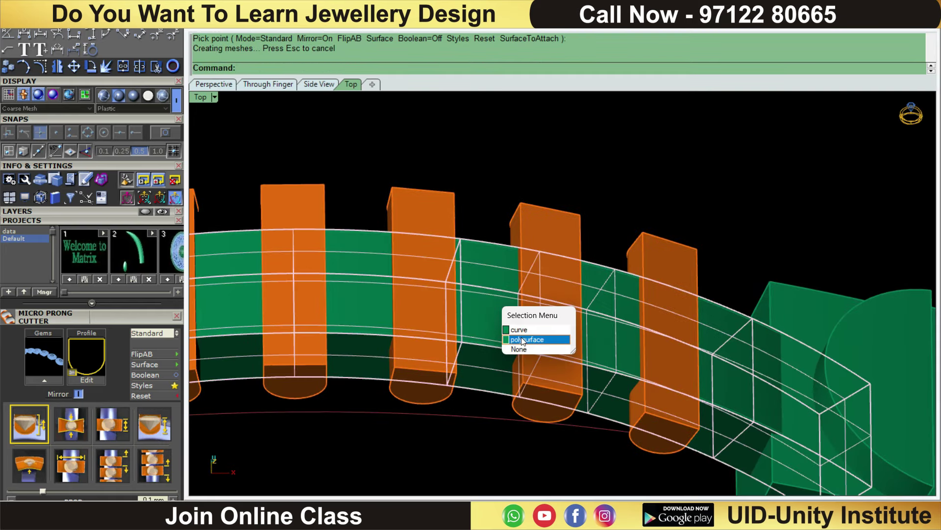
pyautogui.click(177, 98)
pyautogui.doubleClick(498, 311)
pyautogui.scroll(-2, 510, 255)
# Step: Start a new Micro Prong Cutter on the gems and pick the 02_Middle style
pyautogui.press('F6')
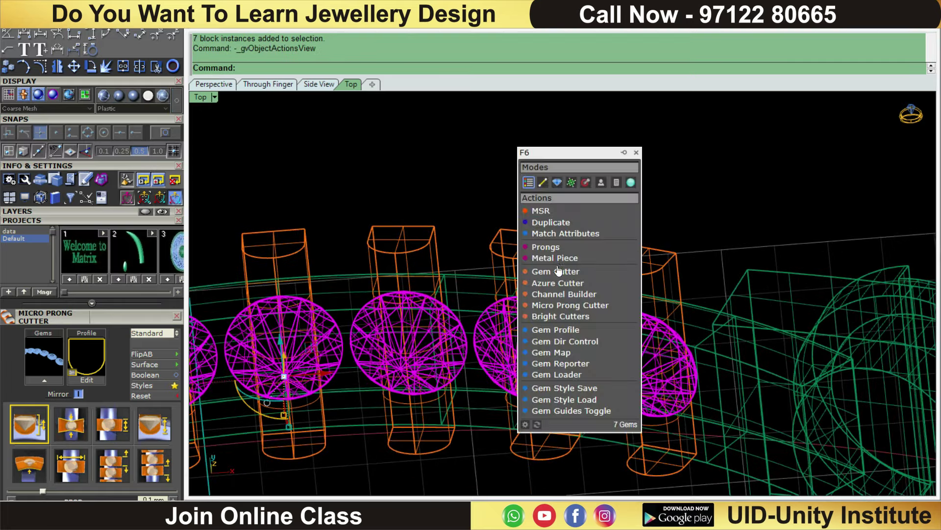
pyautogui.click(558, 305)
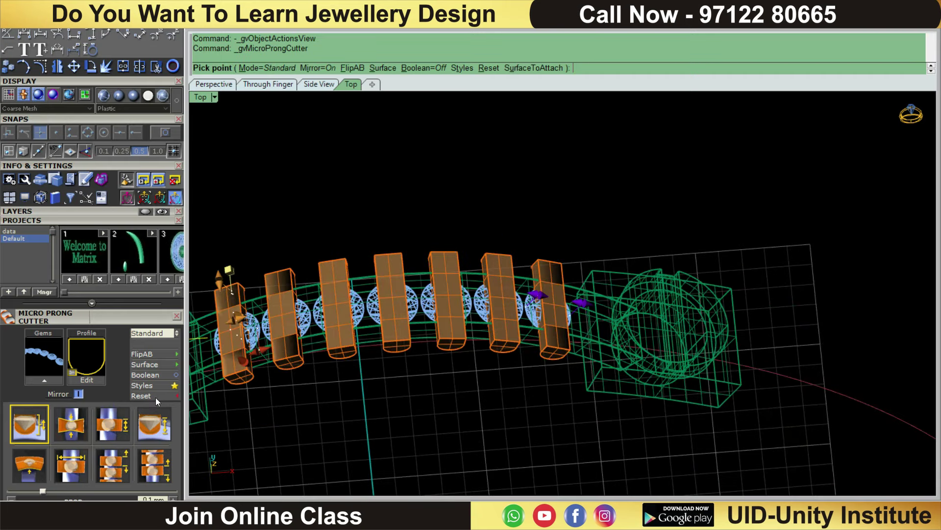
pyautogui.click(152, 387)
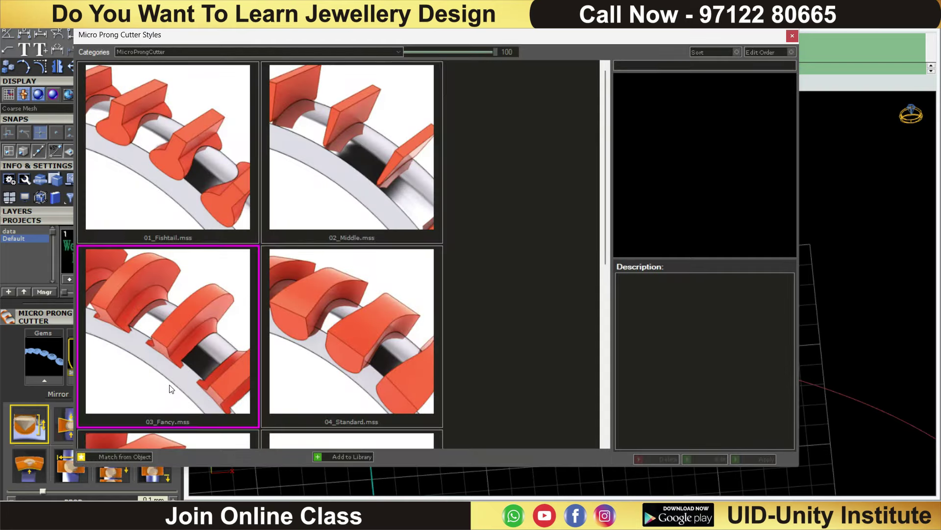
pyautogui.click(338, 128)
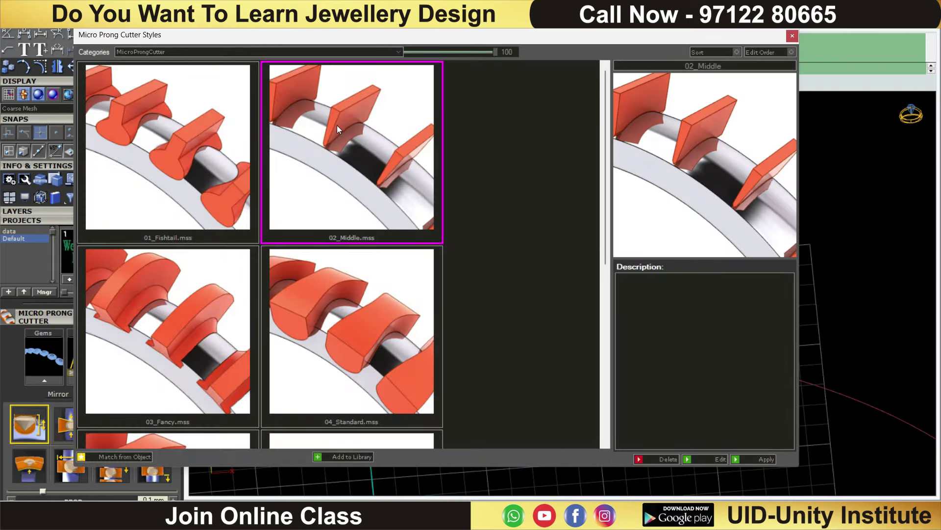
# Step: Apply the Middle style to the cutters and zoom in on the gems
pyautogui.click(735, 460)
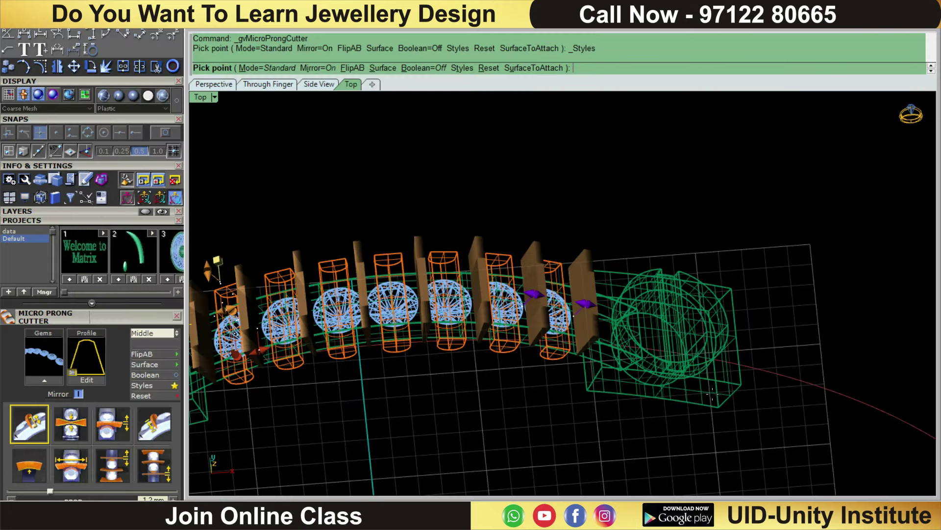
pyautogui.scroll(-2, 675, 354)
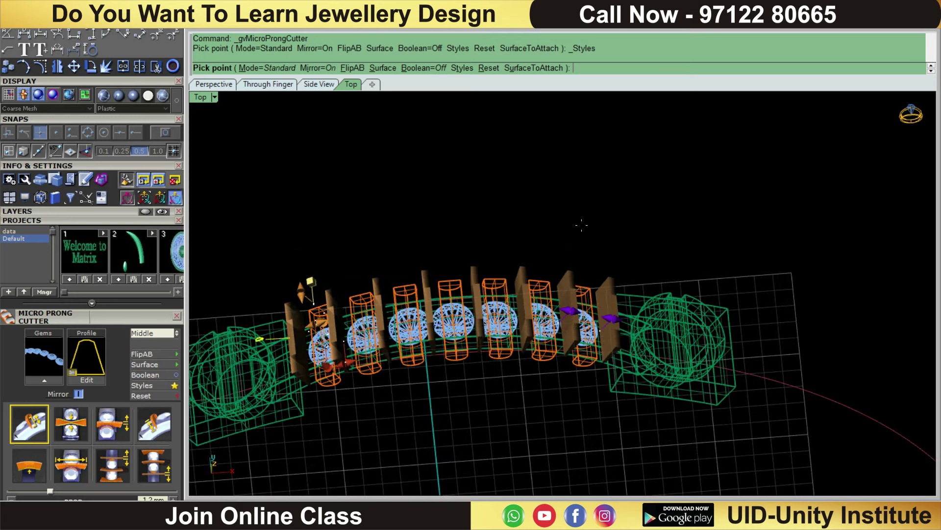
pyautogui.moveTo(549, 292); pyautogui.dragTo(637, 381, button='right')
pyautogui.scroll(2, 422, 254)
pyautogui.scroll(2, 421, 254)
pyautogui.moveTo(421, 254)
pyautogui.mouseDown(button='right')
pyautogui.moveTo(430, 256)
pyautogui.moveTo(419, 298)
pyautogui.mouseUp(button='right')
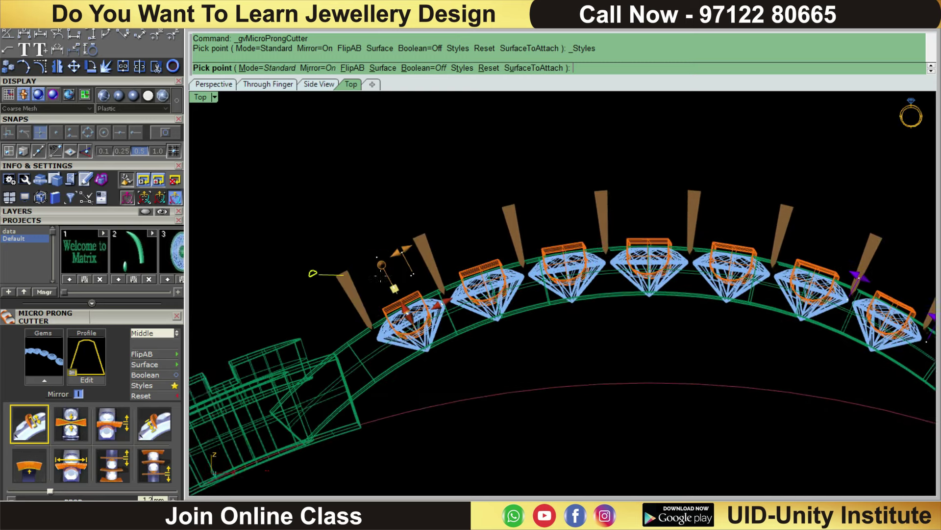
pyautogui.scroll(3, 420, 297)
# Step: Lower the Middle prong drop to about 0.9 mm and commit the cutters
pyautogui.moveTo(402, 291); pyautogui.dragTo(414, 316)
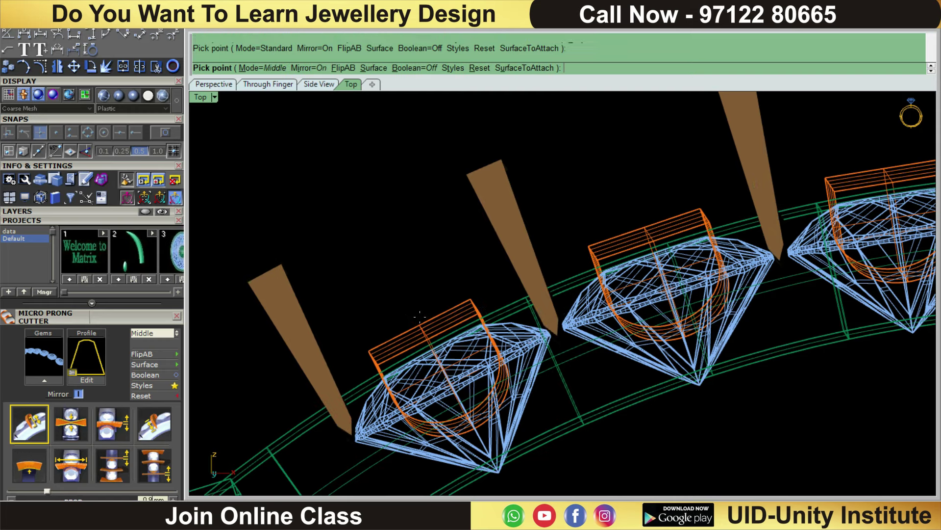
pyautogui.moveTo(415, 315); pyautogui.dragTo(417, 318)
pyautogui.scroll(-5, 616, 278)
pyautogui.moveTo(617, 278); pyautogui.dragTo(851, 320, button='right')
pyautogui.press('Escape')
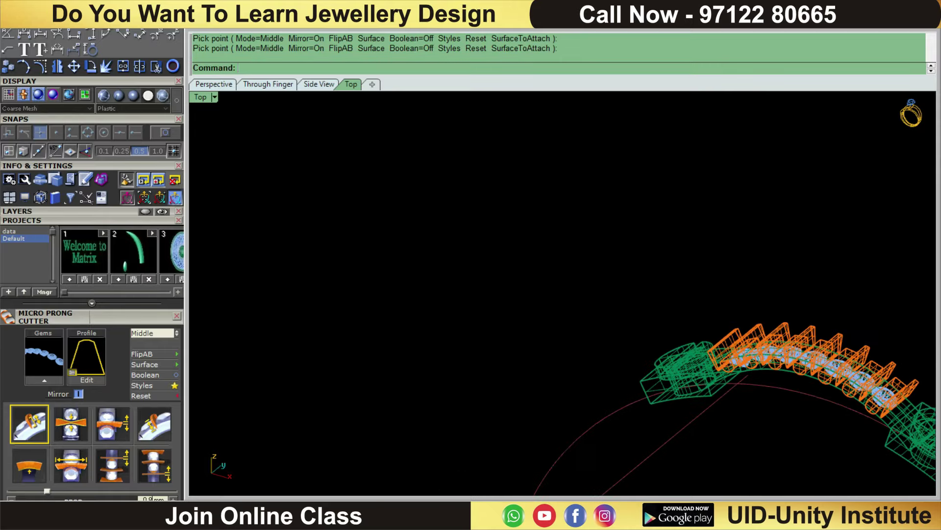
# Step: Return to Top view and select the seven gems in the row
pyautogui.hotkey('ctrl', 'F1')
pyautogui.scroll(3, 685, 283)
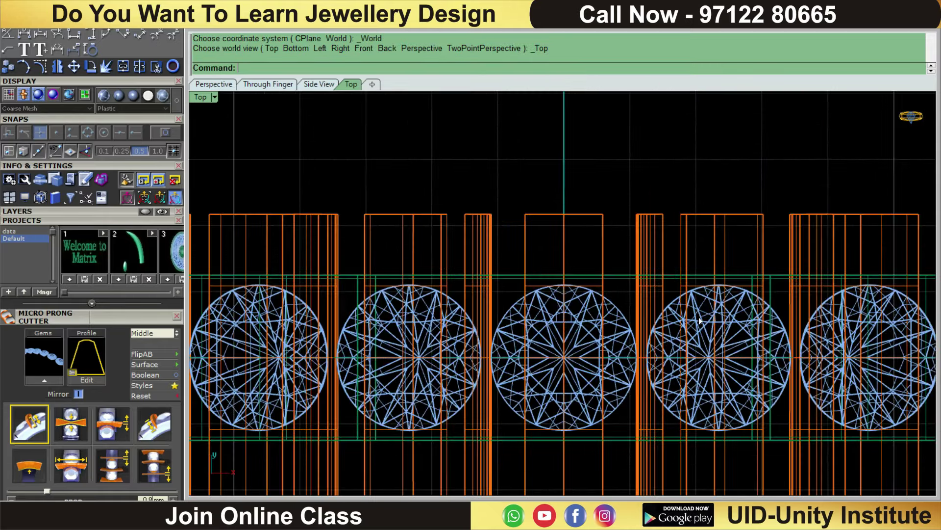
pyautogui.click(699, 321)
pyautogui.scroll(-3, 687, 318)
# Step: Start Channel Builder on the gems with Square channel end caps
pyautogui.press('F6')
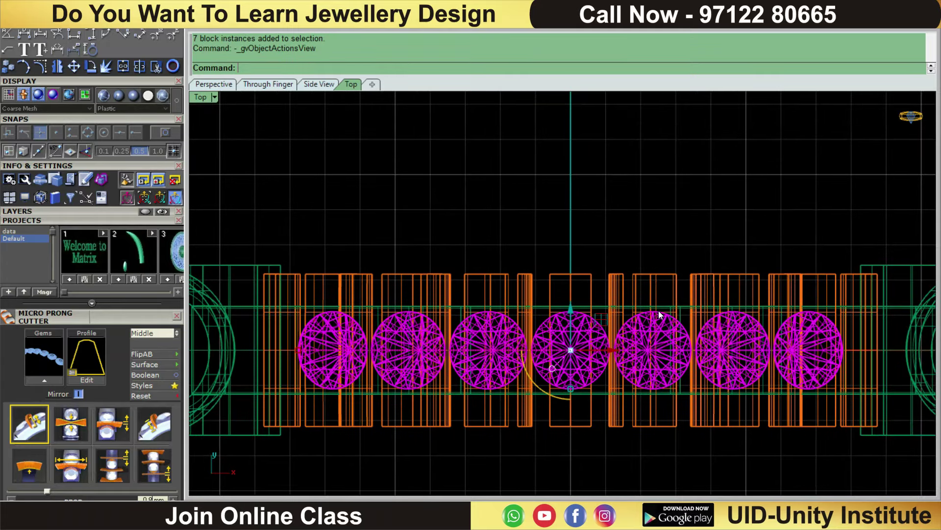
pyautogui.click(681, 362)
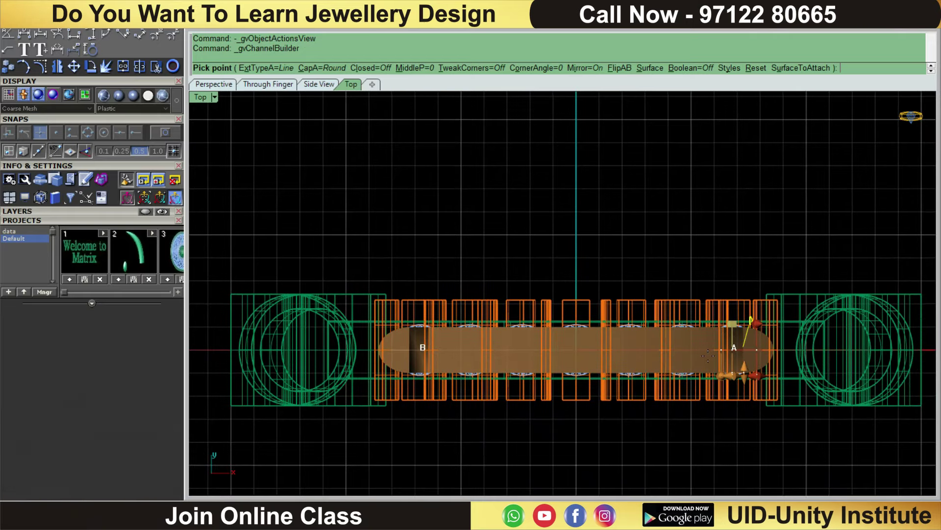
pyautogui.scroll(3, 721, 355)
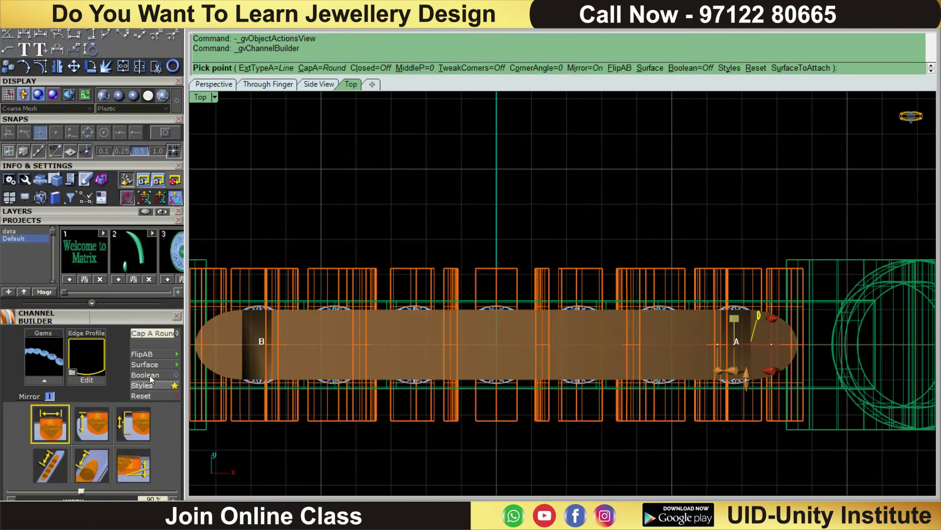
pyautogui.click(154, 335)
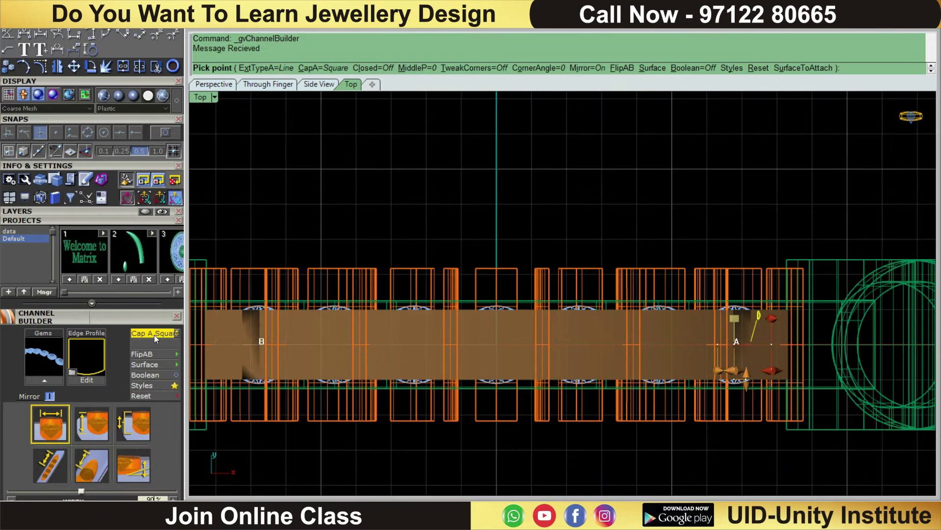
pyautogui.click(154, 335)
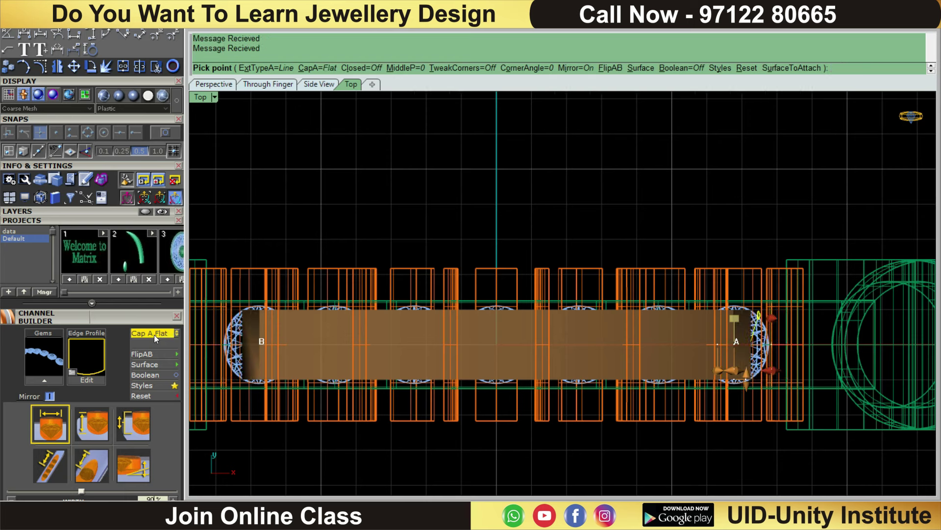
pyautogui.click(154, 334)
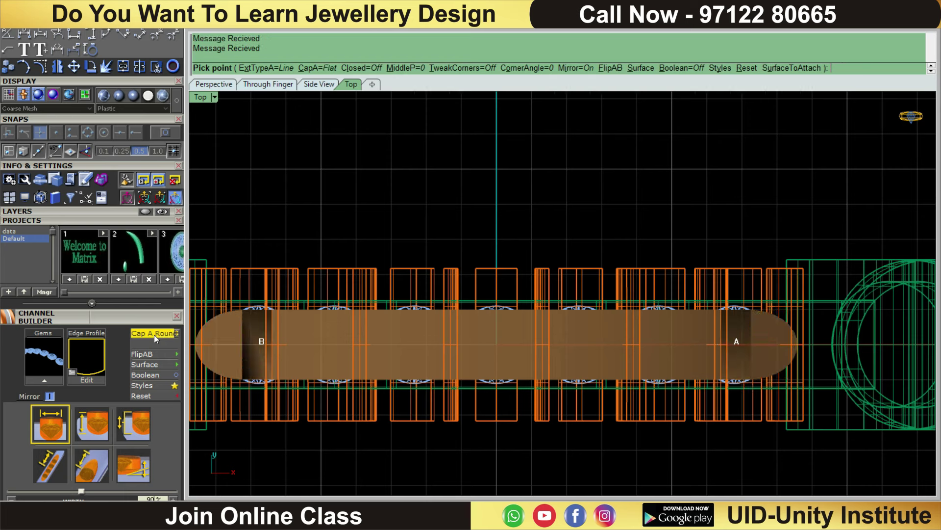
pyautogui.click(154, 334)
# Step: Narrow the channel width to about 65% and accept the channel
pyautogui.scroll(-3, 456, 333)
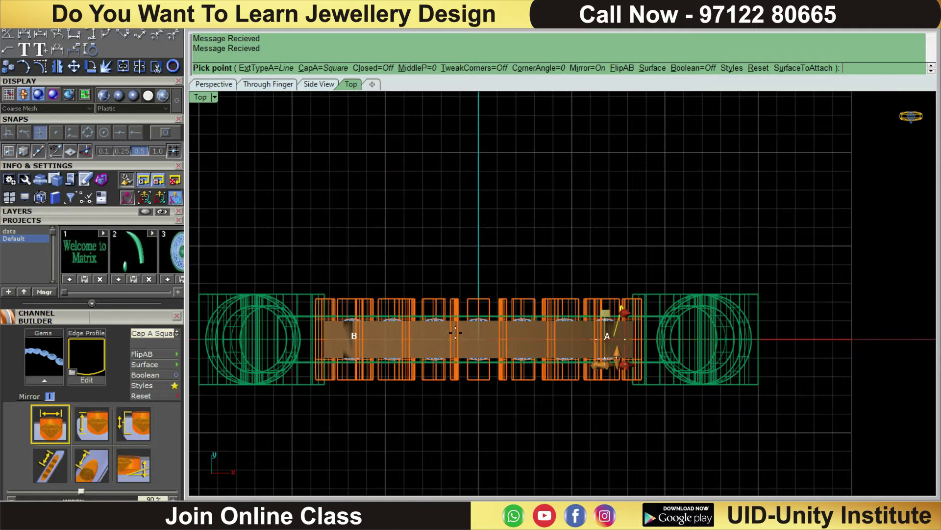
pyautogui.moveTo(366, 334); pyautogui.dragTo(372, 284, button='right')
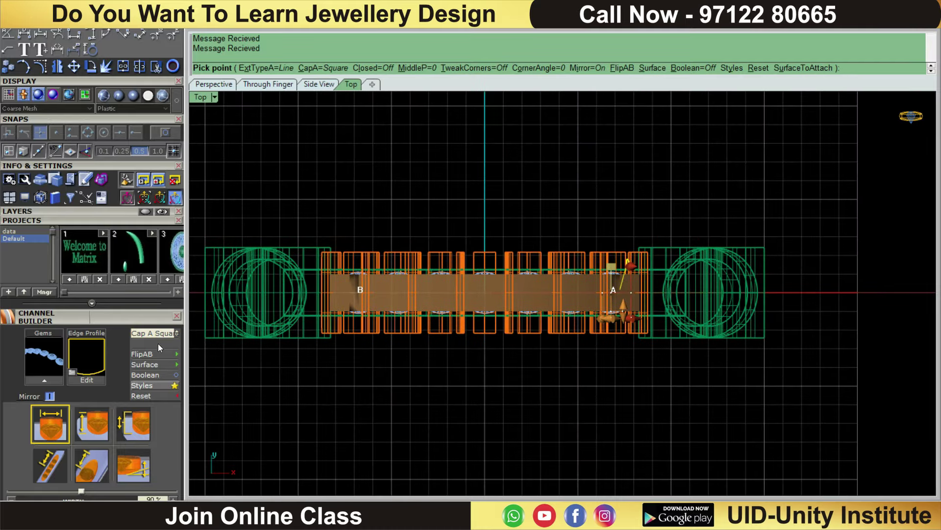
pyautogui.scroll(5, 709, 289)
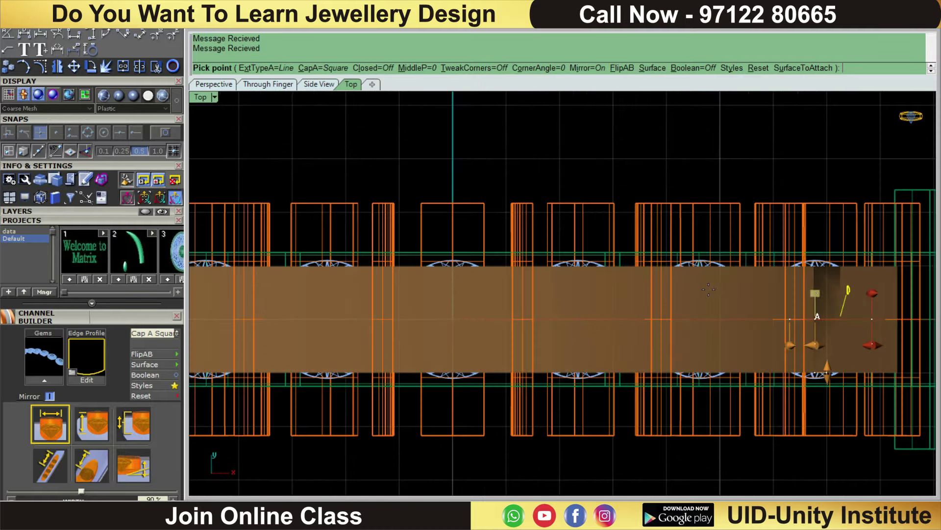
pyautogui.scroll(2, 708, 290)
pyautogui.moveTo(717, 400); pyautogui.dragTo(716, 384)
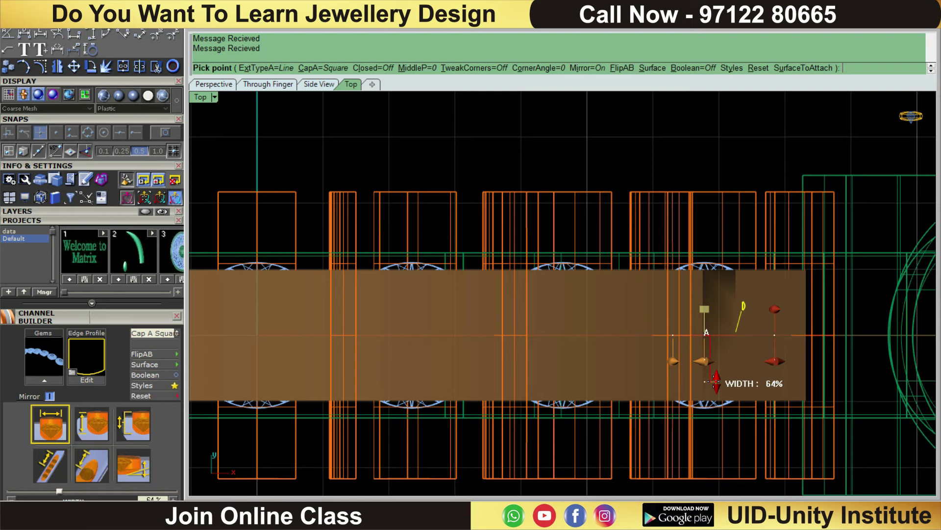
pyautogui.scroll(2, 713, 380)
pyautogui.scroll(2, 702, 379)
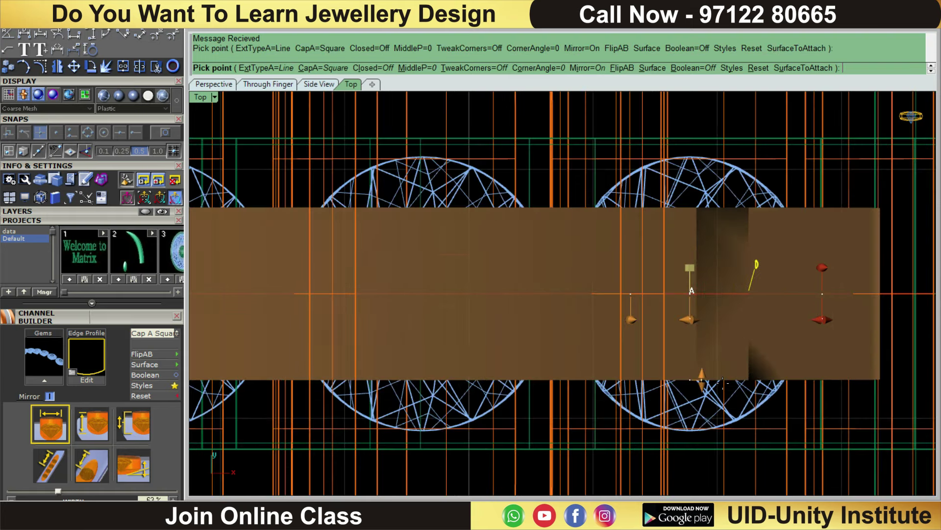
pyautogui.scroll(2, 687, 378)
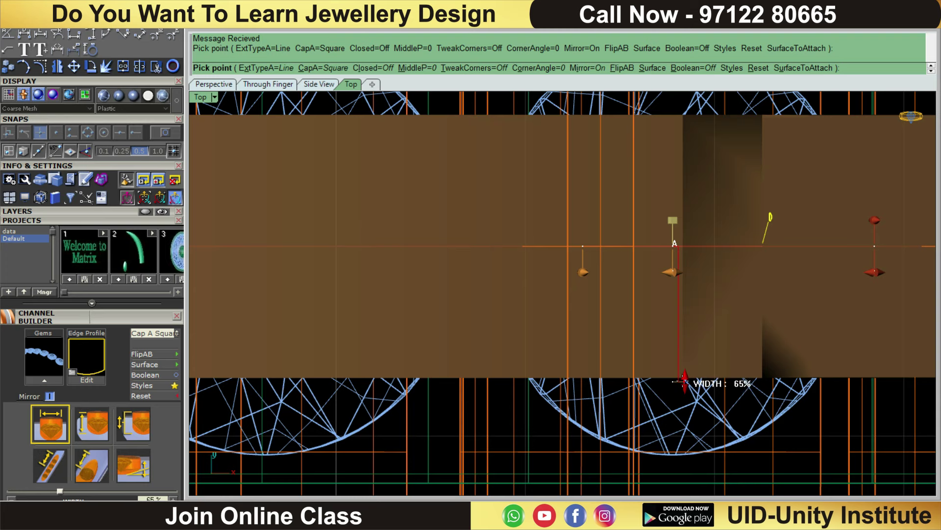
pyautogui.scroll(-5, 687, 334)
pyautogui.press('Return')
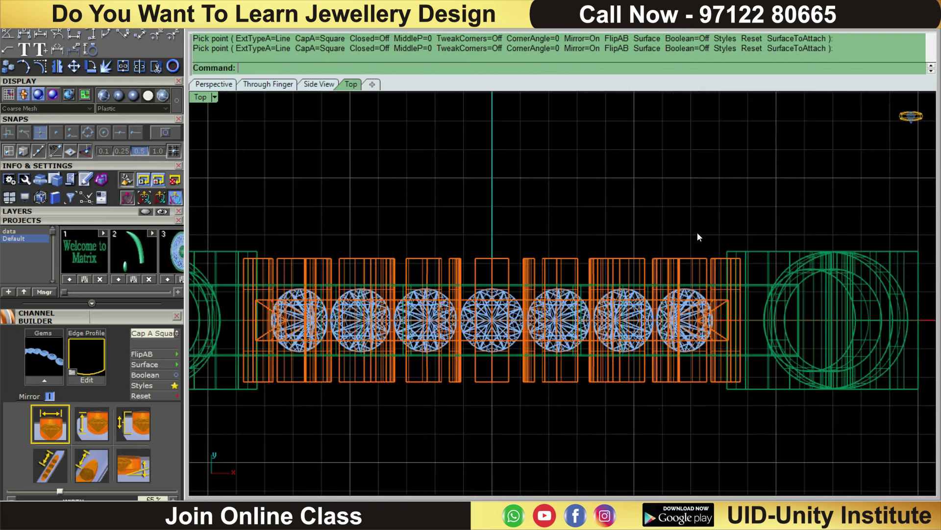
# Step: Show the ring as shaded solids and switch to Front view
pyautogui.click(121, 100)
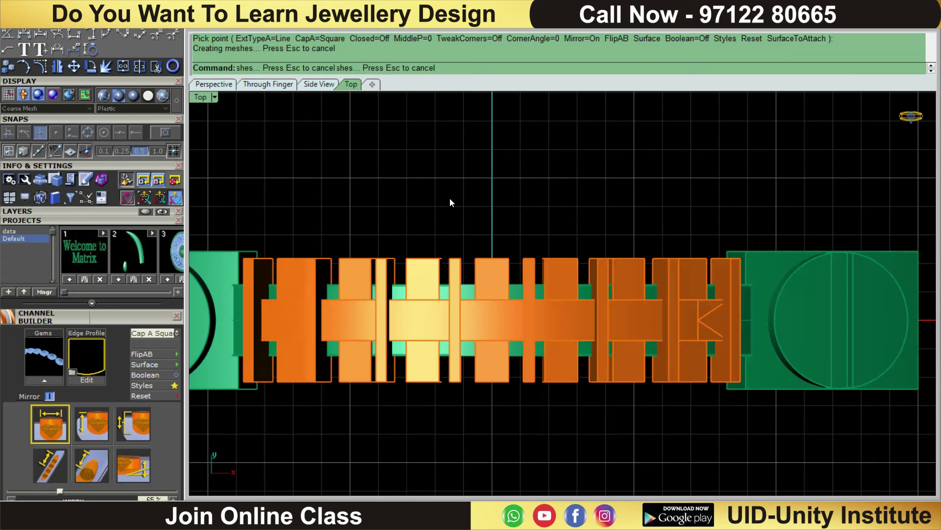
pyautogui.scroll(-2, 505, 216)
pyautogui.scroll(1, 572, 287)
pyautogui.scroll(2, 572, 287)
pyautogui.moveTo(603, 336)
pyautogui.keyDown('ctrl'); pyautogui.keyDown('shift'); pyautogui.mouseDown(button='right')
pyautogui.moveTo(584, 193)
pyautogui.moveTo(607, 151)
pyautogui.moveTo(537, 292)
pyautogui.moveTo(433, 299)
pyautogui.mouseUp(button='right'); pyautogui.keyUp('shift'); pyautogui.keyUp('ctrl')
pyautogui.click(526, 327)
pyautogui.hotkey('ctrl', 'F2')
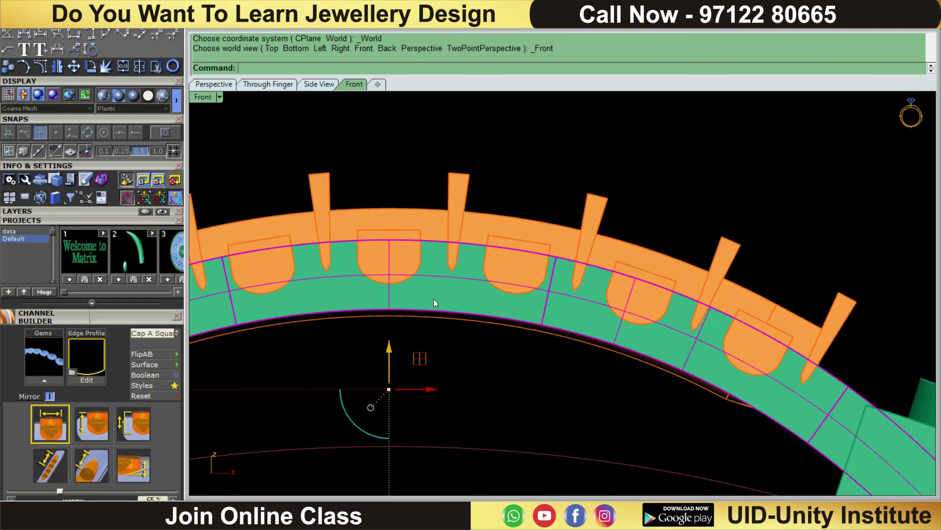
pyautogui.scroll(1, 480, 313)
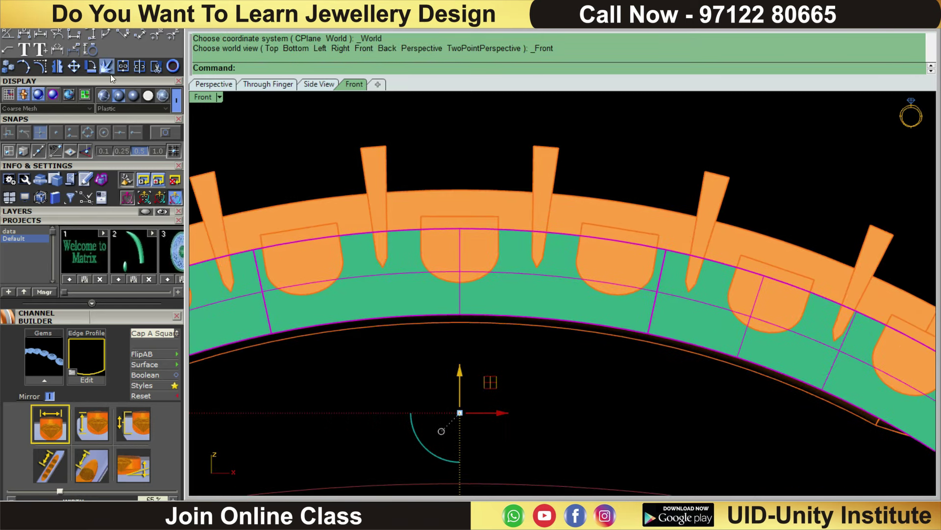
pyautogui.scroll(3, 112, 123)
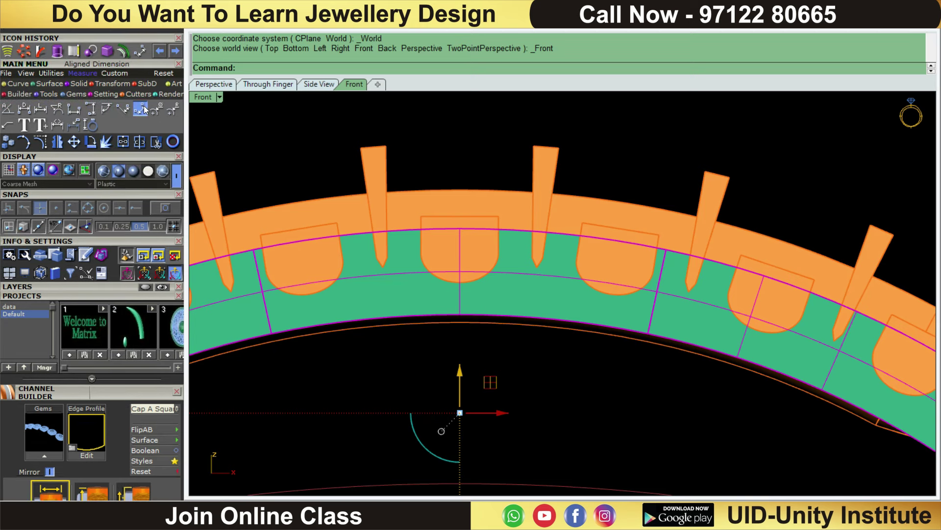
# Step: Measure the gap under a gem seat with Aligned Dimension, without keeping it
pyautogui.click(141, 109)
pyautogui.scroll(2, 491, 305)
pyautogui.scroll(2, 432, 269)
pyautogui.click(425, 263)
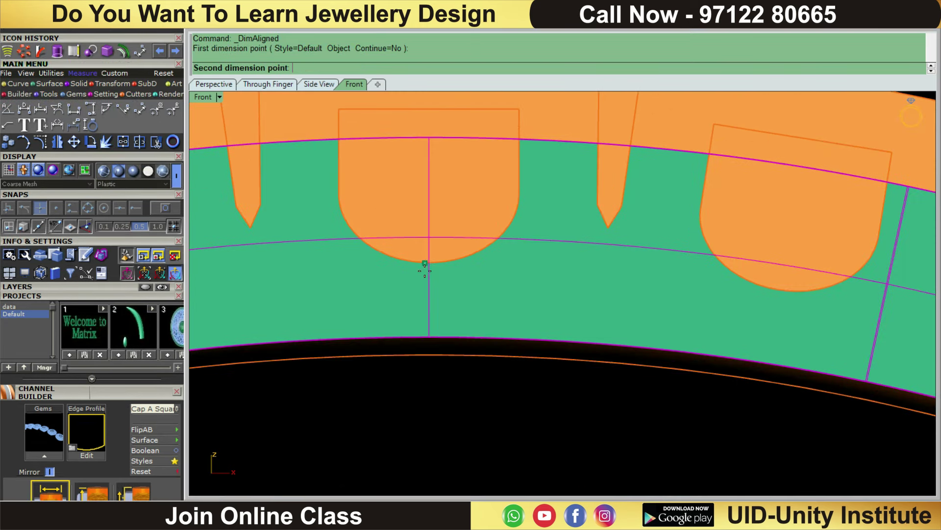
pyautogui.click(425, 336)
pyautogui.scroll(-5, 465, 348)
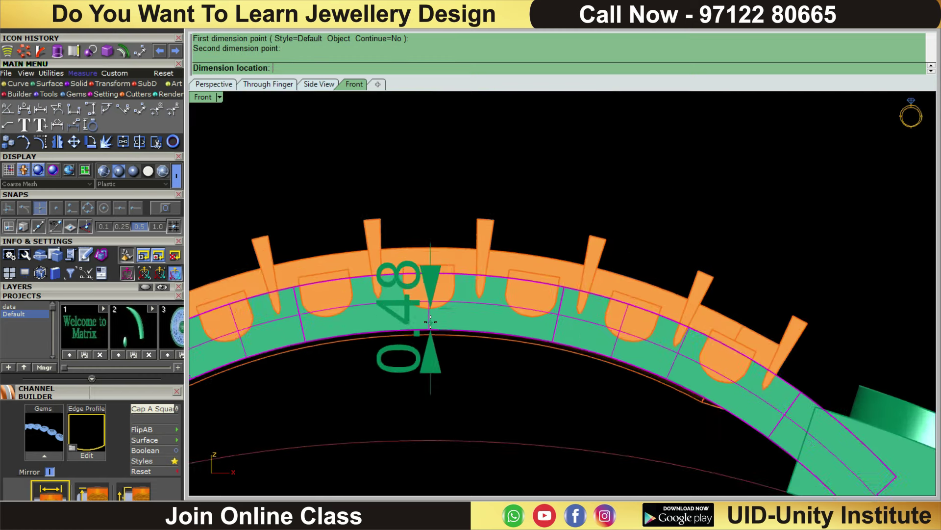
pyautogui.press('Escape')
# Step: Return to the flat front view and retry the measurement, then cancel
pyautogui.moveTo(506, 363)
pyautogui.mouseDown(button='right')
pyautogui.moveTo(591, 206)
pyautogui.moveTo(610, 273)
pyautogui.moveTo(596, 231)
pyautogui.mouseUp(button='right')
pyautogui.press('Home')
pyautogui.scroll(3, 536, 293)
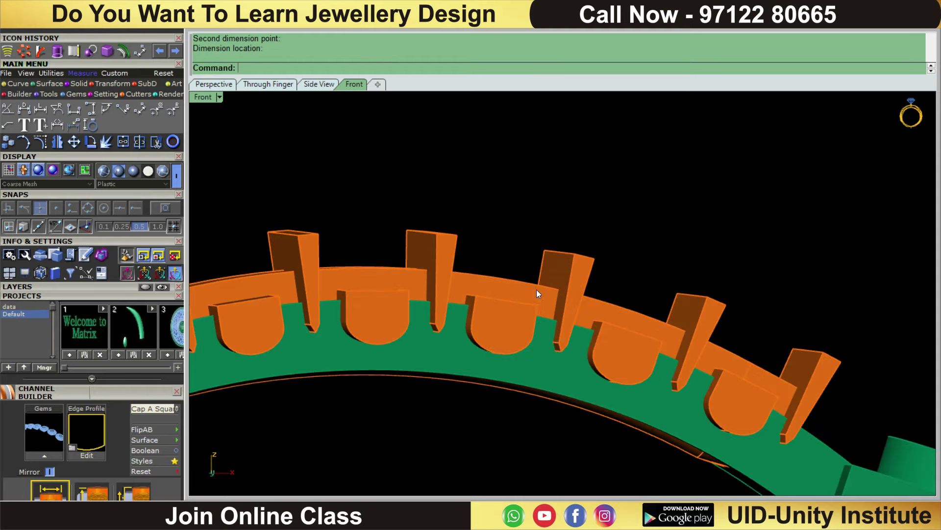
pyautogui.scroll(-3, 533, 290)
pyautogui.press('Return')
pyautogui.click(530, 290)
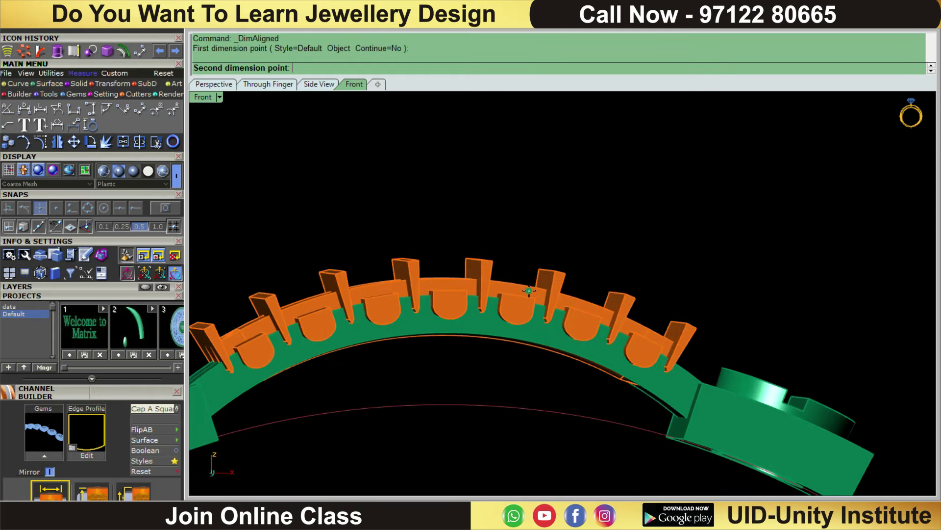
pyautogui.scroll(2, 528, 290)
pyautogui.press('Escape')
# Step: Delete the first channel and restart Channel Builder on the seven gems
pyautogui.click(528, 291)
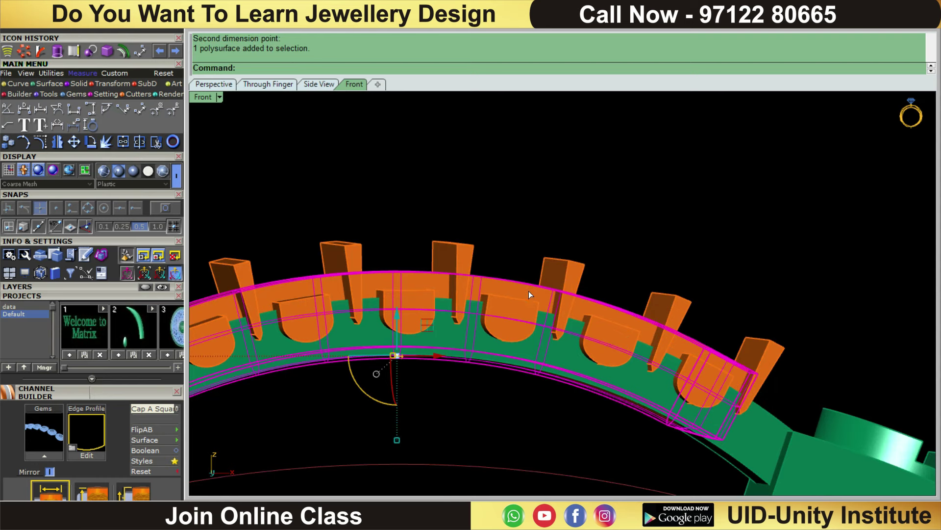
pyautogui.press('Delete')
pyautogui.scroll(2, 540, 343)
pyautogui.scroll(2, 584, 360)
pyautogui.doubleClick(589, 358)
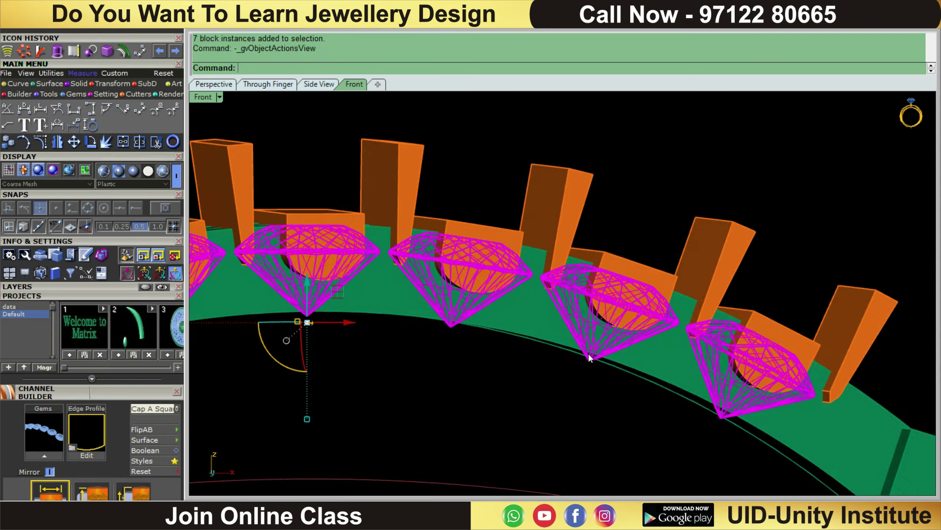
pyautogui.rightClick(590, 358)
pyautogui.click(626, 366)
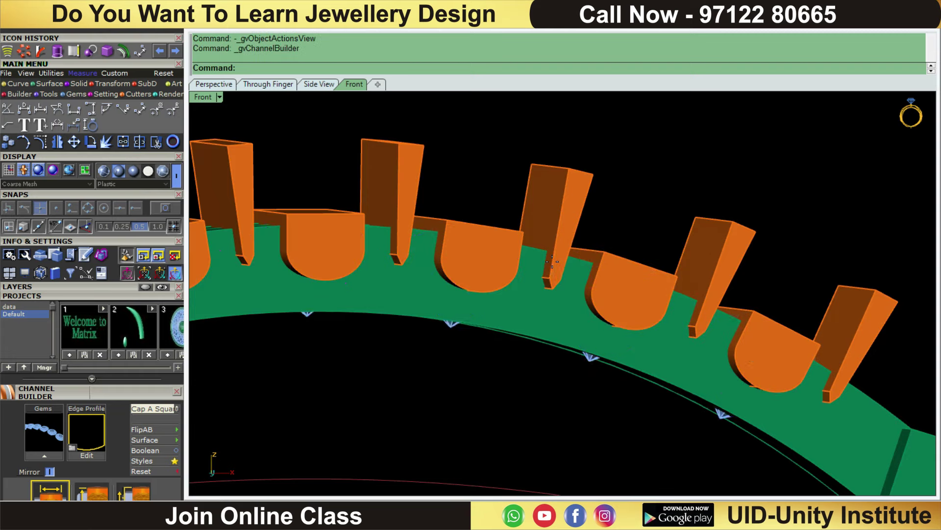
# Step: Lower the new channel's wall height
pyautogui.scroll(-5, 552, 261)
pyautogui.moveTo(526, 338); pyautogui.dragTo(525, 331, button='right')
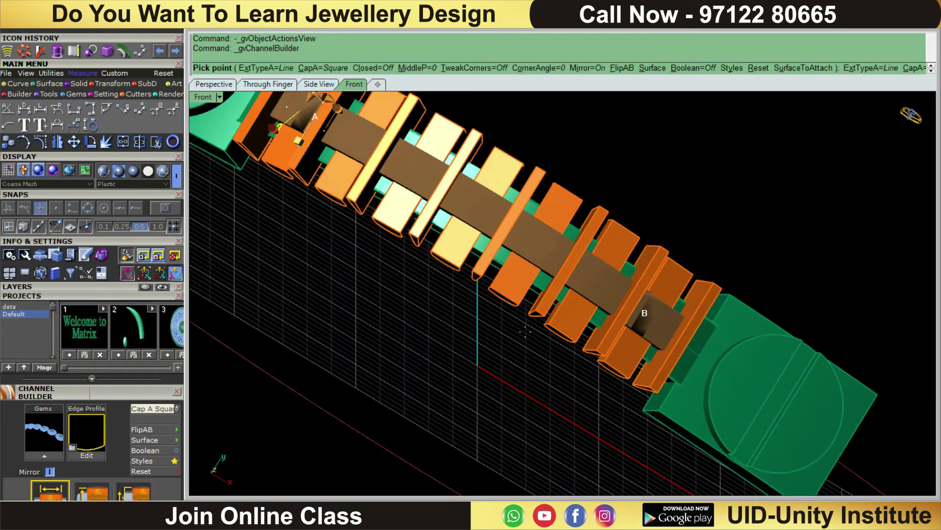
pyautogui.moveTo(530, 296); pyautogui.dragTo(502, 490, button='right')
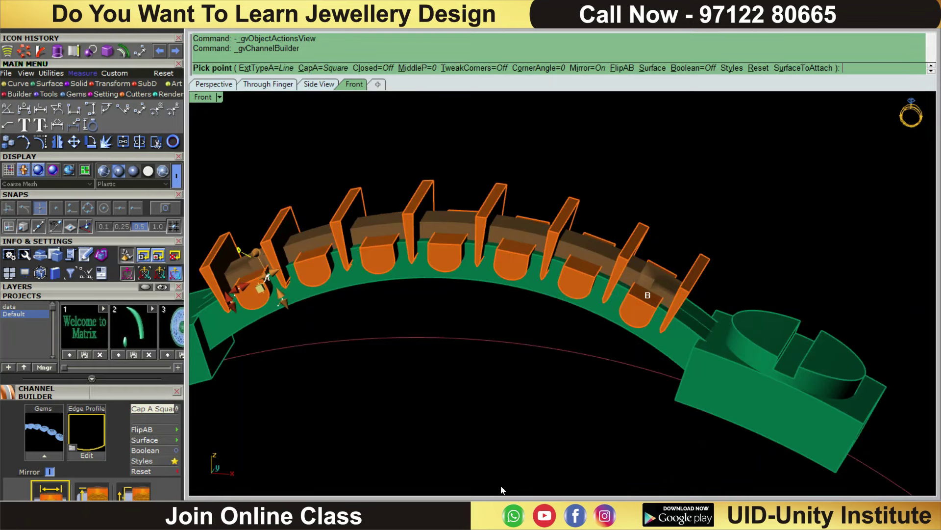
pyautogui.moveTo(488, 428); pyautogui.dragTo(376, 312, button='right')
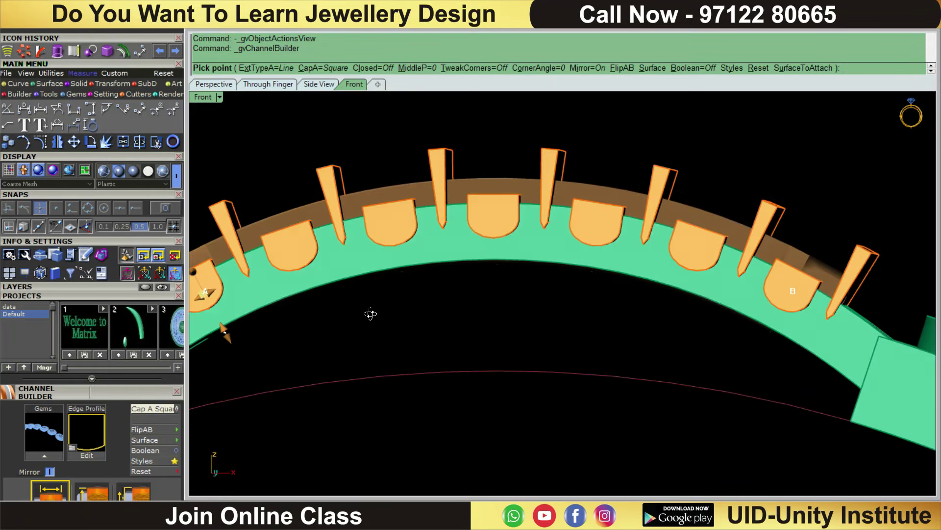
pyautogui.scroll(3, 376, 312)
pyautogui.scroll(3, 542, 311)
pyautogui.scroll(3, 430, 361)
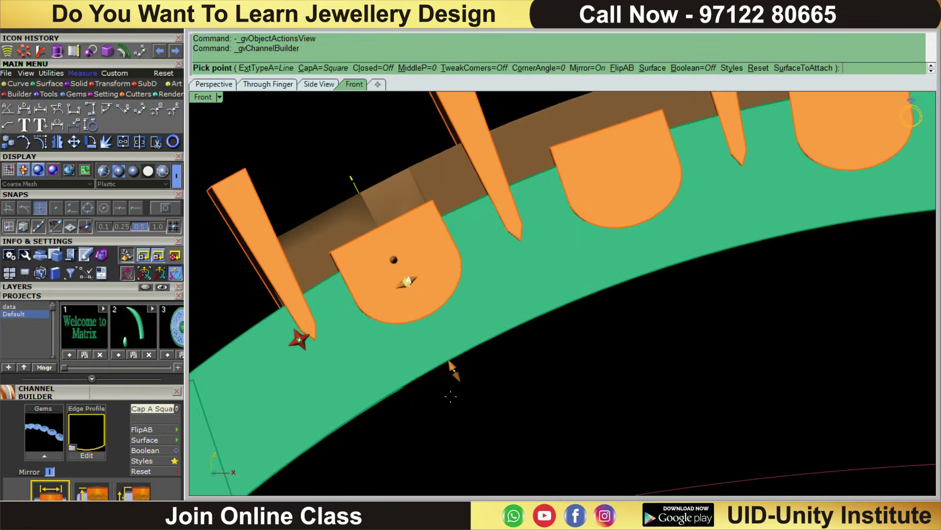
pyautogui.scroll(3, 454, 363)
pyautogui.moveTo(453, 363); pyautogui.dragTo(425, 308)
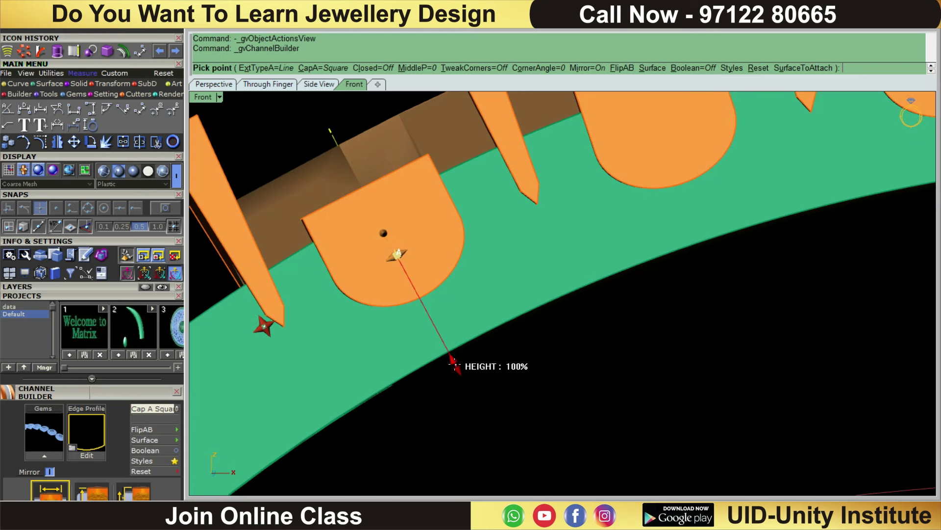
# Step: Set the gem height in the channel to about 40%
pyautogui.click(177, 176)
pyautogui.scroll(2, 416, 308)
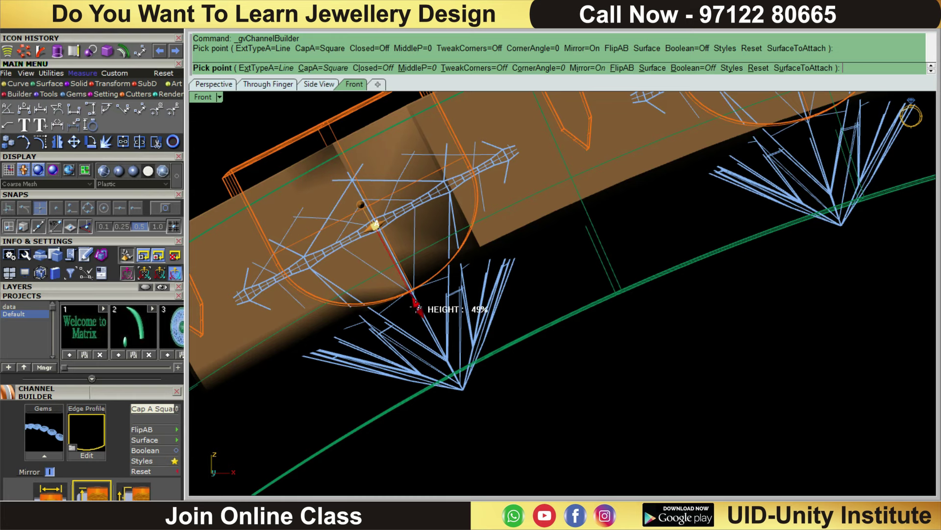
pyautogui.moveTo(417, 308); pyautogui.dragTo(412, 294)
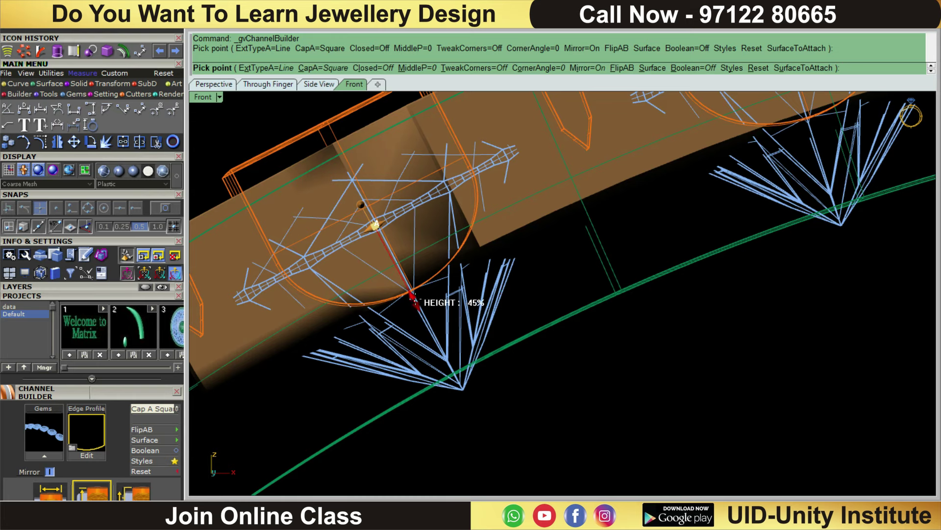
pyautogui.scroll(-1, 415, 297)
pyautogui.scroll(-1, 441, 300)
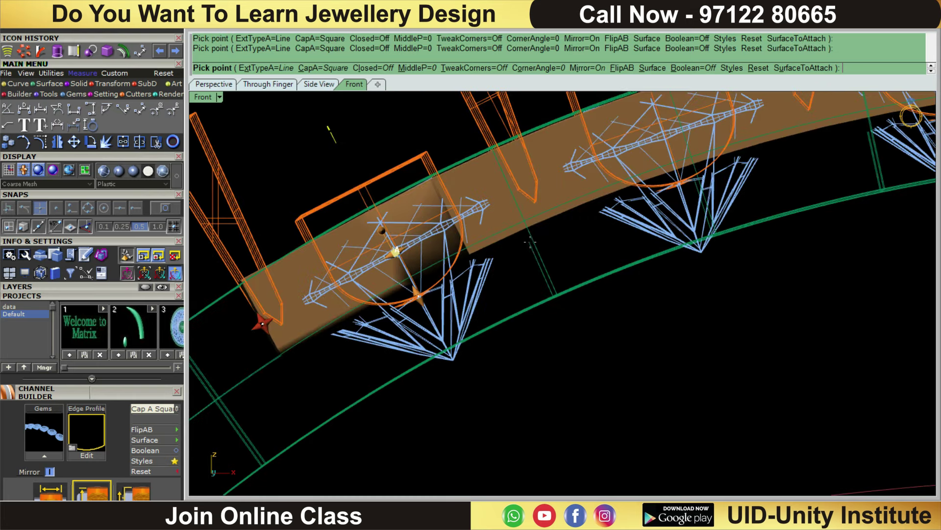
pyautogui.scroll(1, 530, 242)
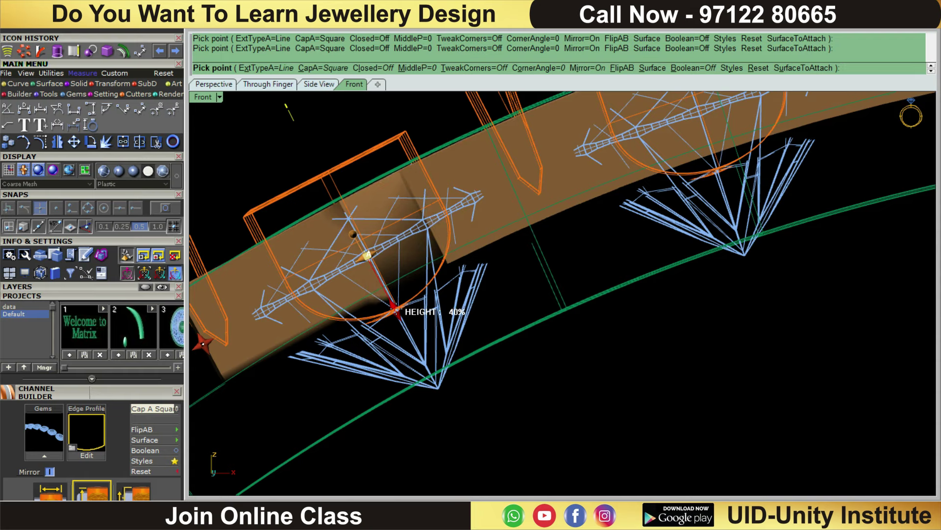
pyautogui.scroll(-2, 394, 308)
pyautogui.scroll(-2, 491, 294)
pyautogui.scroll(-1, 567, 284)
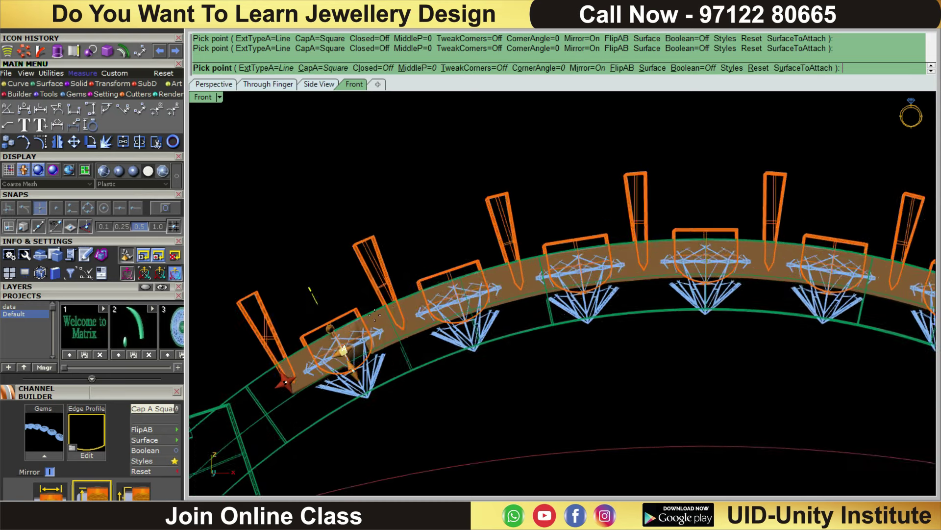
pyautogui.scroll(2, 431, 301)
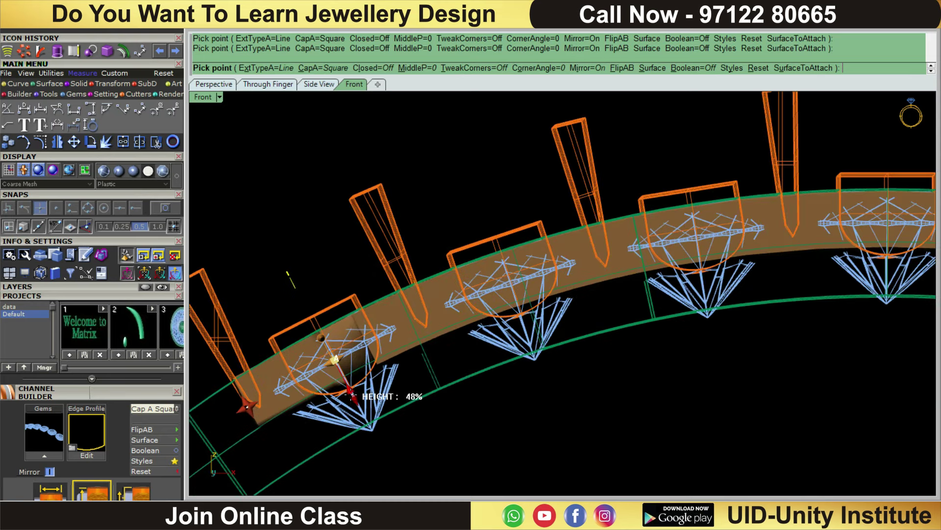
pyautogui.scroll(1, 332, 368)
pyautogui.scroll(2, 327, 353)
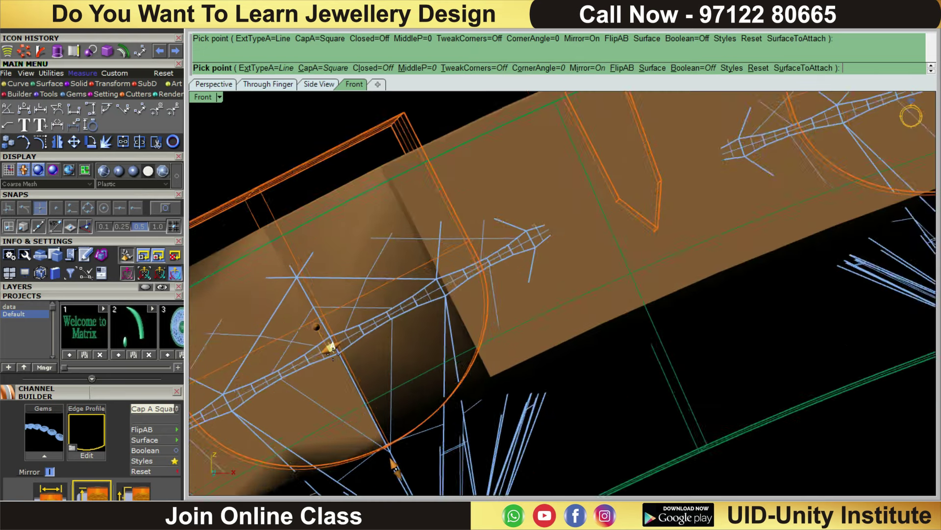
pyautogui.scroll(2, 326, 340)
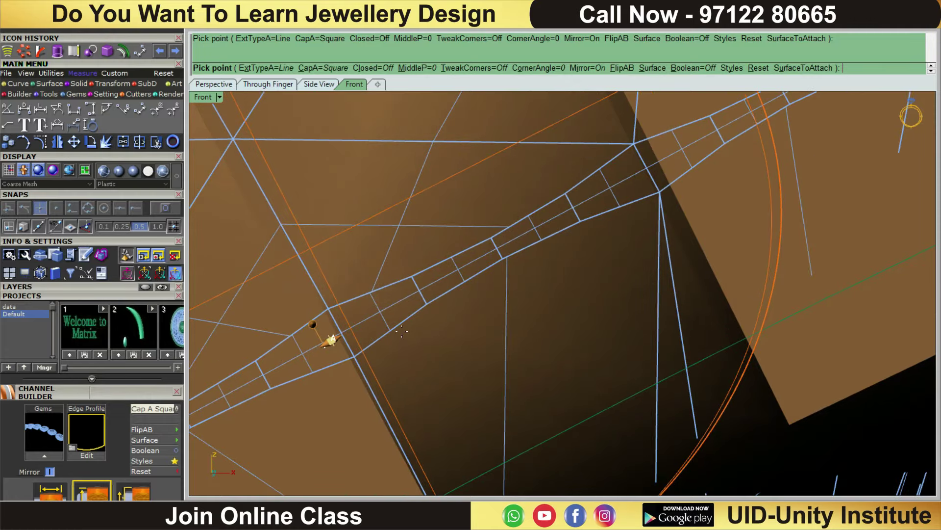
pyautogui.scroll(-1, 428, 322)
pyautogui.scroll(-1, 417, 363)
pyautogui.scroll(-2, 398, 367)
pyautogui.scroll(2, 307, 349)
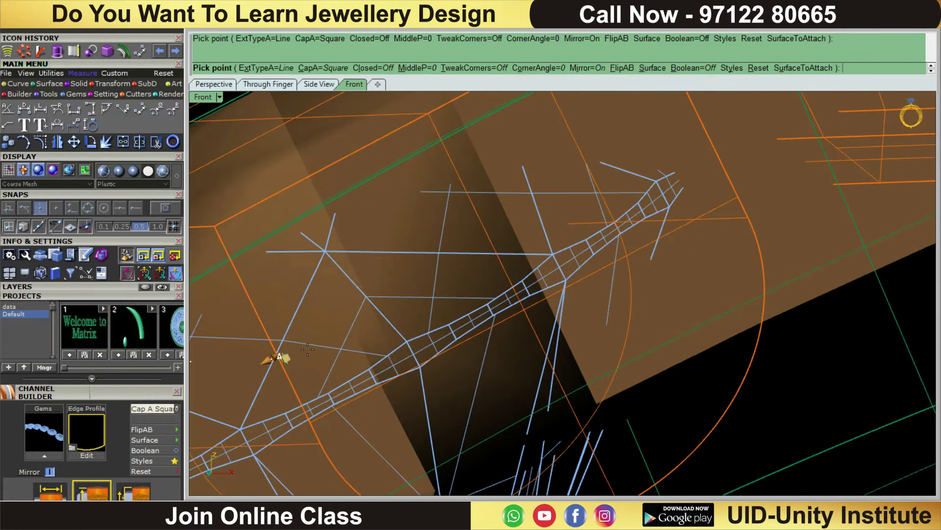
# Step: Accept the channel setting and return to shaded display
pyautogui.click(277, 351)
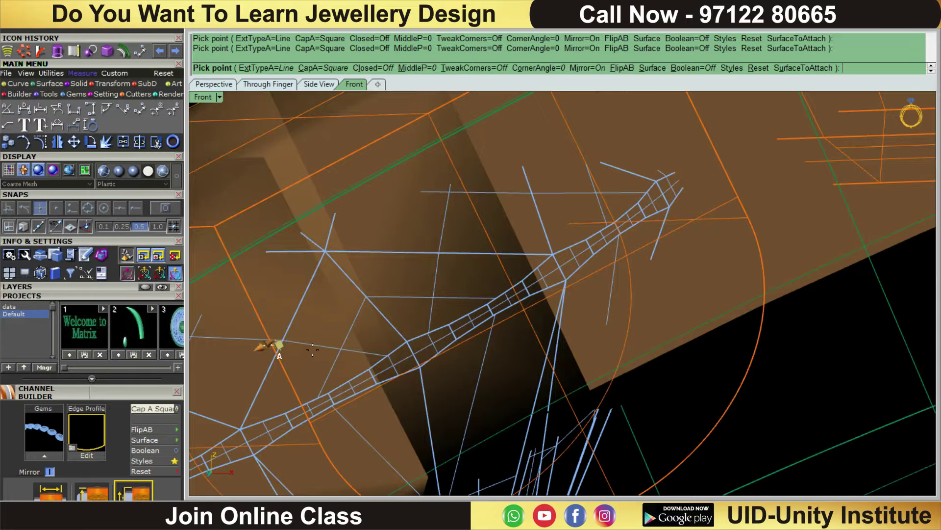
pyautogui.scroll(-2, 304, 350)
pyautogui.moveTo(498, 357); pyautogui.dragTo(479, 361, button='right')
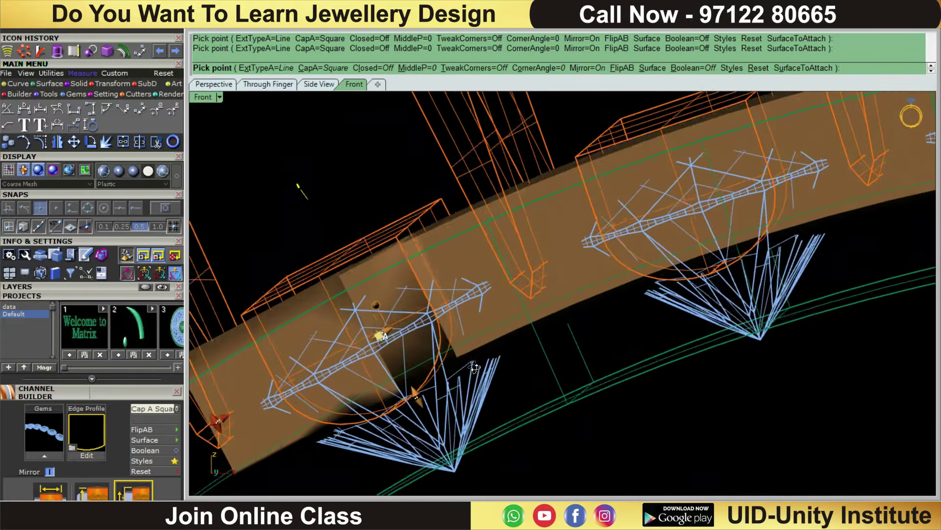
pyautogui.scroll(-4, 479, 361)
pyautogui.rightClick(525, 283)
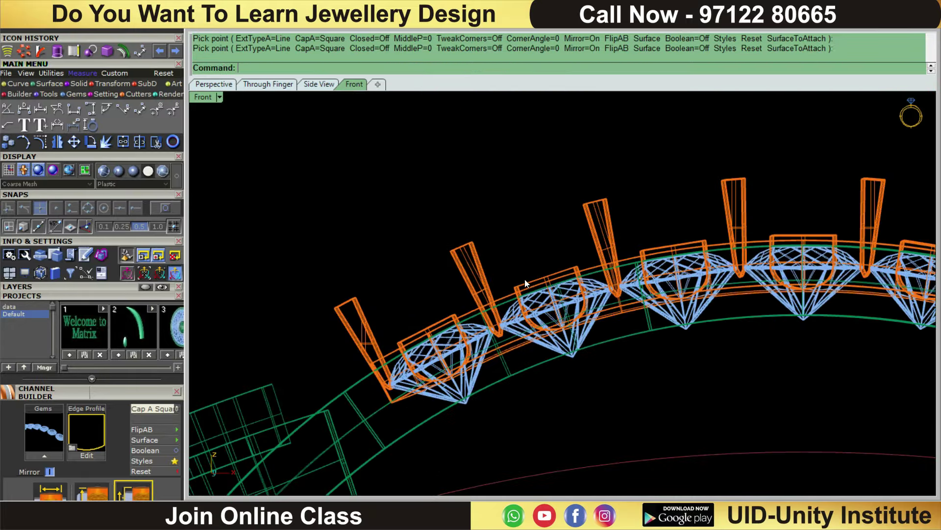
pyautogui.click(125, 174)
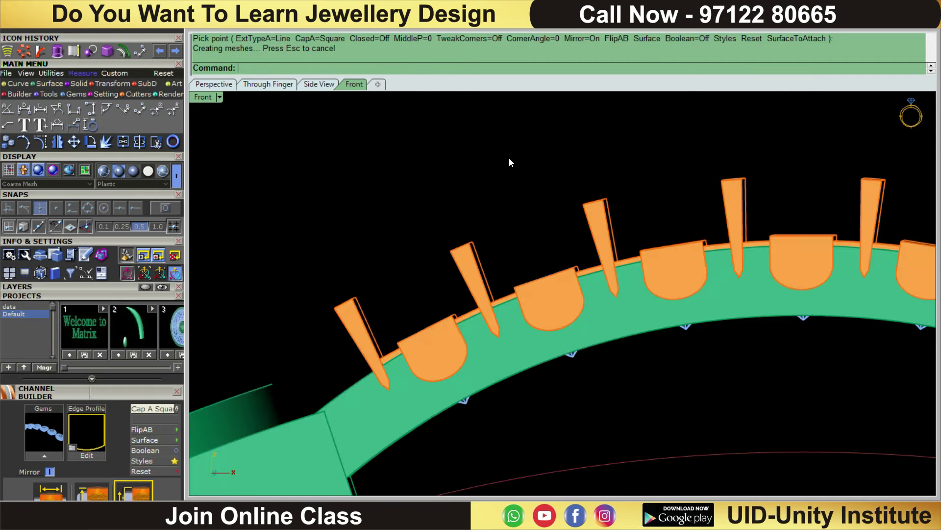
# Step: Select the band and BooleanDifference the picked prong cutters from it
pyautogui.scroll(3, 504, 292)
pyautogui.scroll(2, 505, 304)
pyautogui.click(508, 319)
pyautogui.scroll(-3, 508, 320)
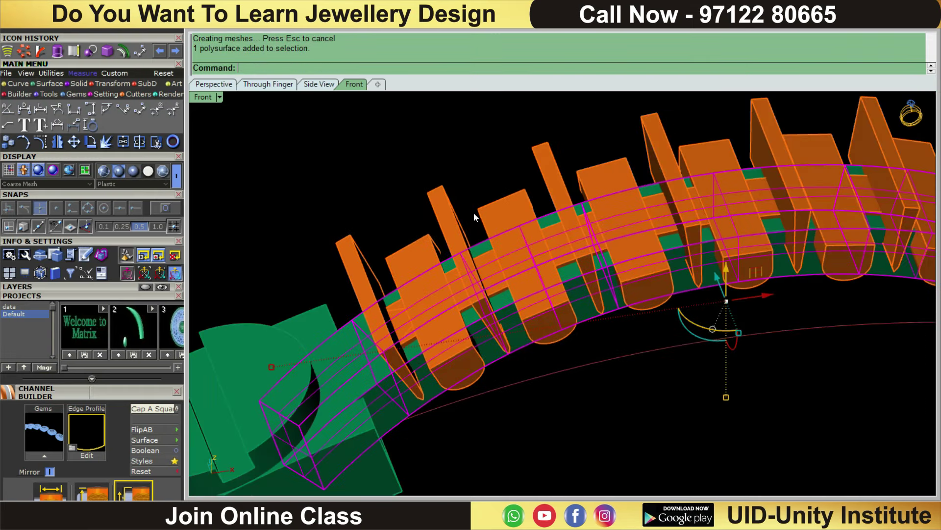
pyautogui.write('ooleandifference')
pyautogui.press('Return')
pyautogui.scroll(3, 499, 201)
pyautogui.click(468, 259)
pyautogui.click(490, 285)
pyautogui.press('Return')
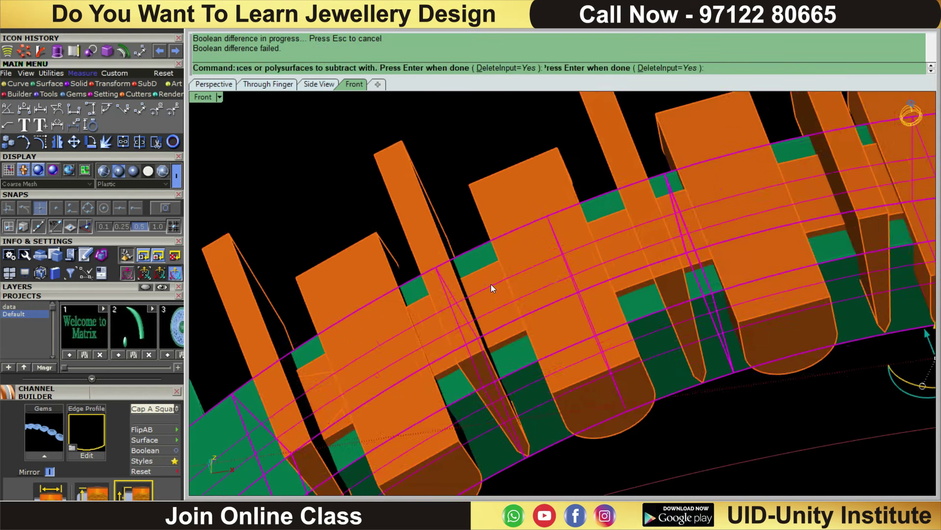
# Step: Undo an accidental drag of the seven-prong group
pyautogui.scroll(-5, 490, 284)
pyautogui.scroll(3, 572, 322)
pyautogui.click(567, 325)
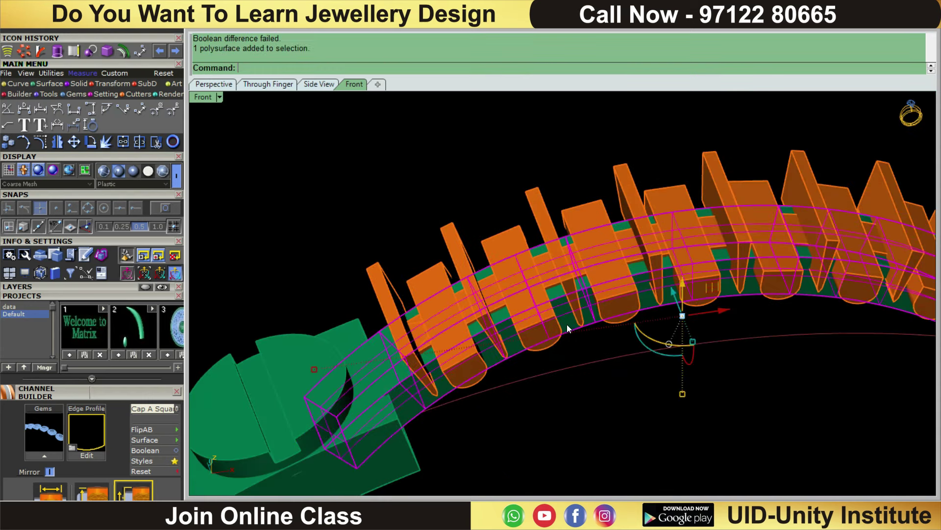
pyautogui.scroll(5, 569, 376)
pyautogui.moveTo(534, 234); pyautogui.dragTo(535, 230)
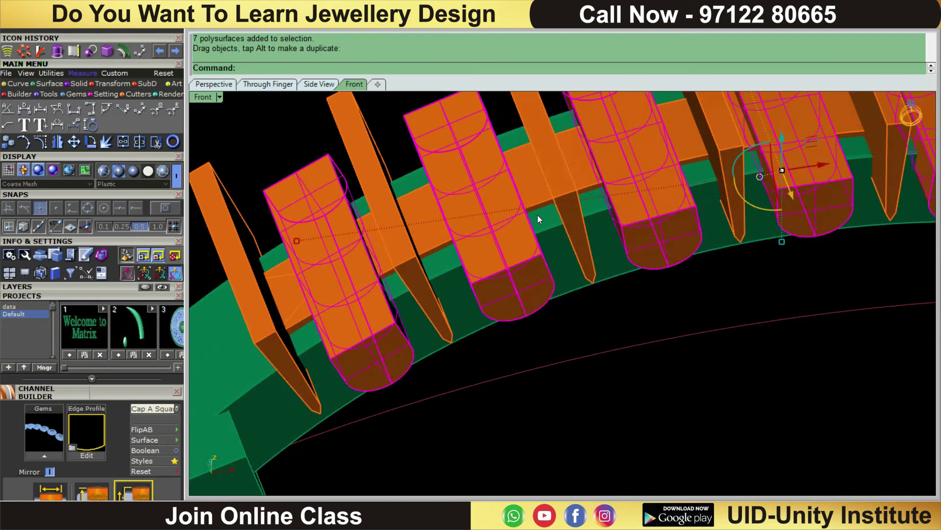
pyautogui.hotkey('ctrl', 'z')
# Step: Rerun the boolean difference to cut the prongs from the band
pyautogui.scroll(3, 572, 266)
pyautogui.click(559, 257)
pyautogui.scroll(-3, 559, 258)
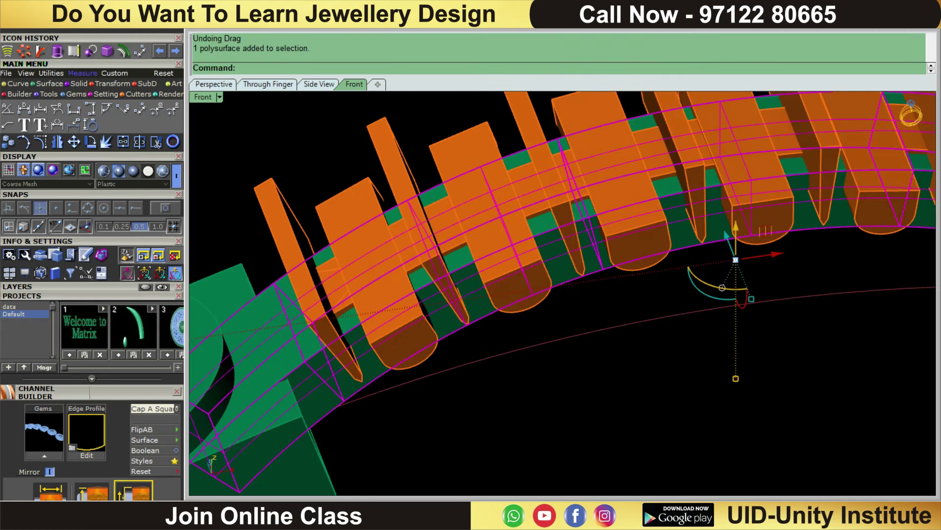
pyautogui.rightClick(559, 257)
pyautogui.scroll(3, 513, 243)
pyautogui.scroll(2, 512, 242)
pyautogui.click(510, 250)
pyautogui.press('Return')
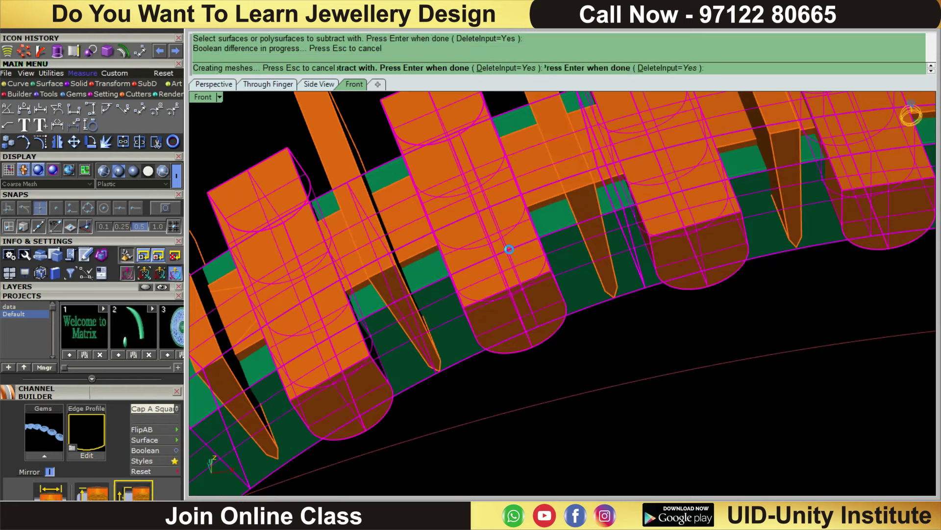
# Step: Reselect the band and repeat the prong subtraction
pyautogui.scroll(-2, 599, 358)
pyautogui.scroll(2, 597, 350)
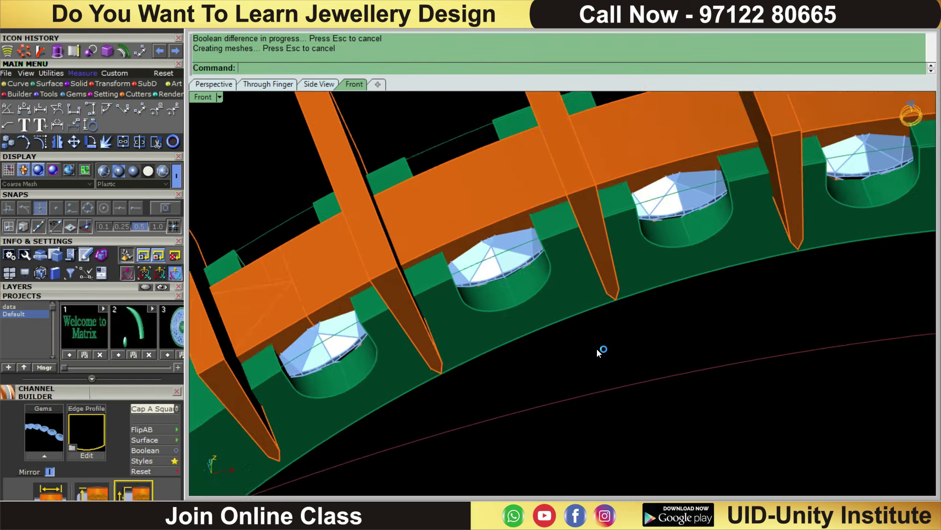
pyautogui.scroll(1, 593, 343)
pyautogui.click(562, 308)
pyautogui.rightClick(605, 245)
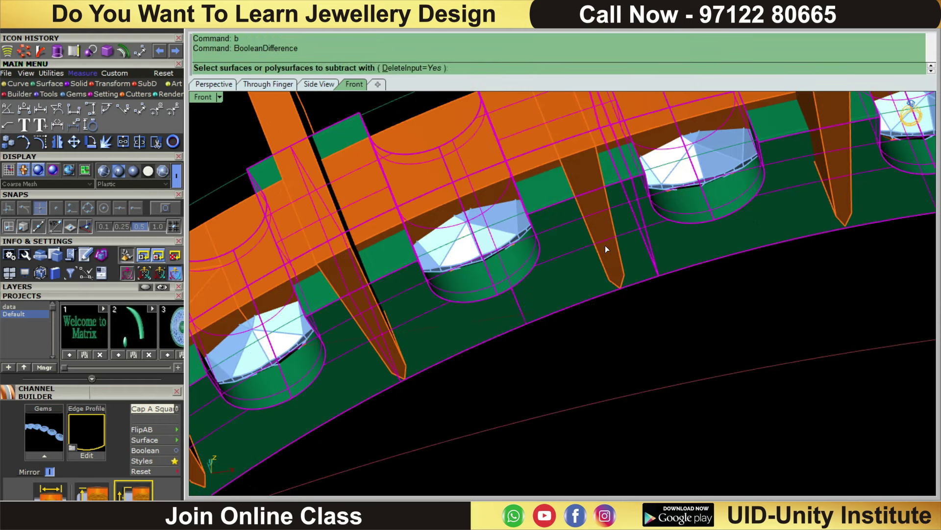
pyautogui.click(595, 244)
pyautogui.press('Return')
# Step: Run one more subtraction on the band, choosing among overlapping objects
pyautogui.scroll(-2, 664, 353)
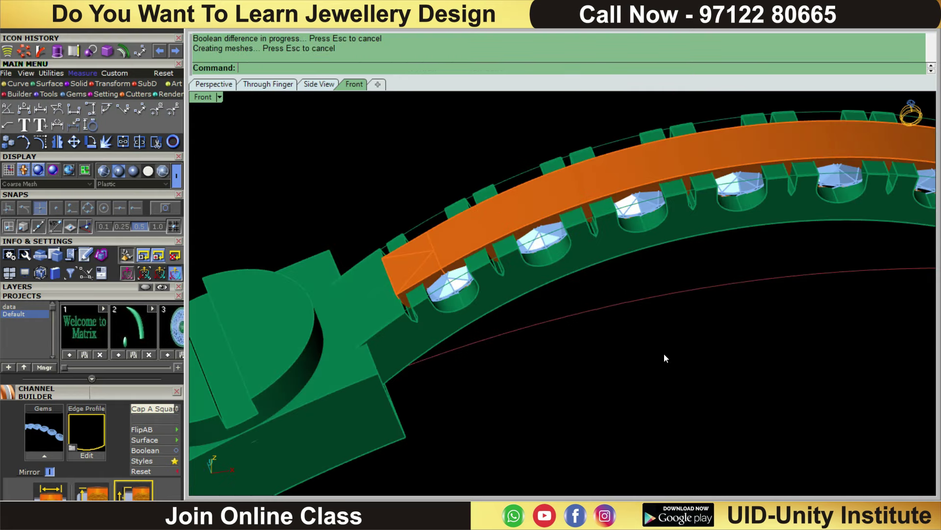
pyautogui.scroll(-1, 610, 302)
pyautogui.scroll(2, 587, 276)
pyautogui.scroll(1, 576, 250)
pyautogui.click(576, 249)
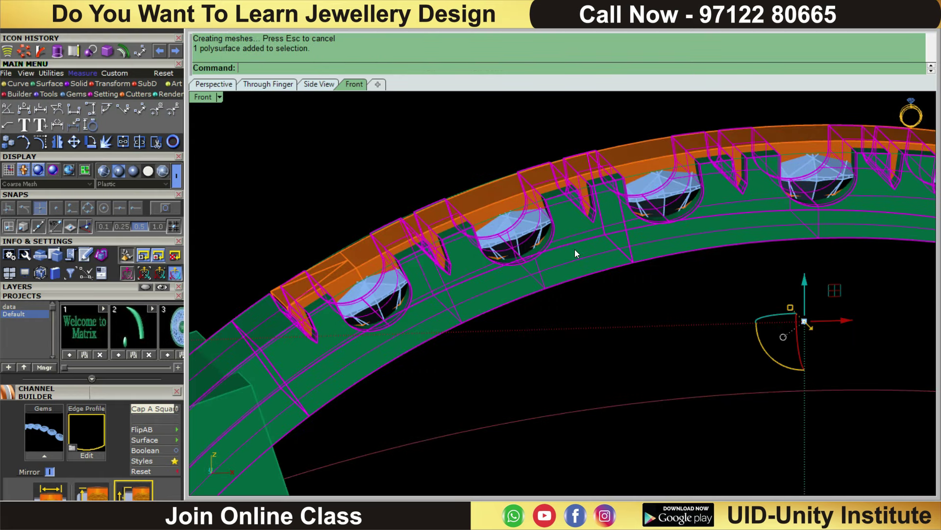
pyautogui.scroll(-2, 575, 249)
pyautogui.rightClick(509, 198)
pyautogui.rightClick(507, 201)
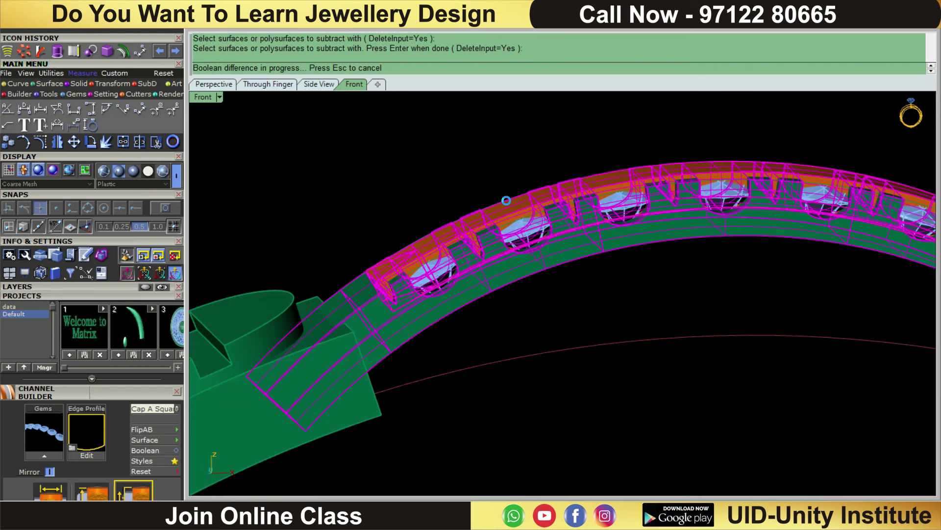
pyautogui.scroll(3, 514, 216)
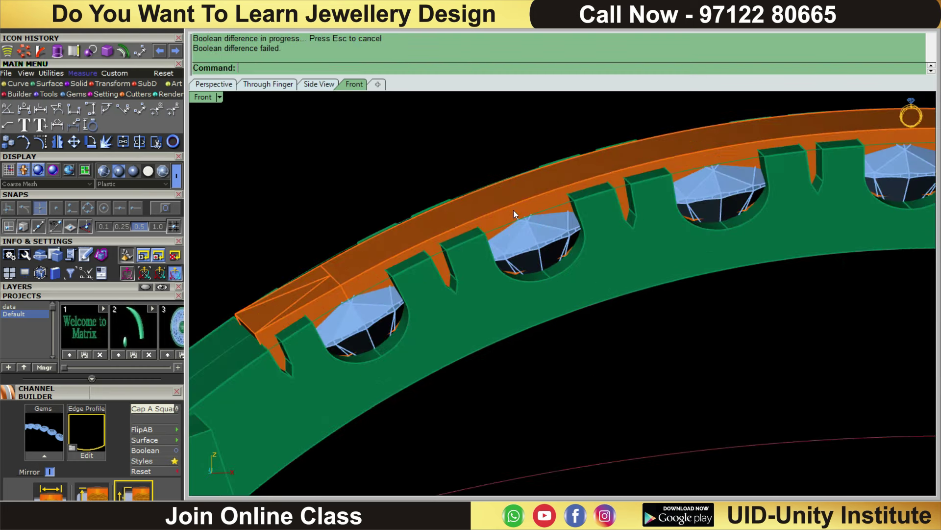
pyautogui.click(514, 205)
pyautogui.write('gf')
pyautogui.press('Return')
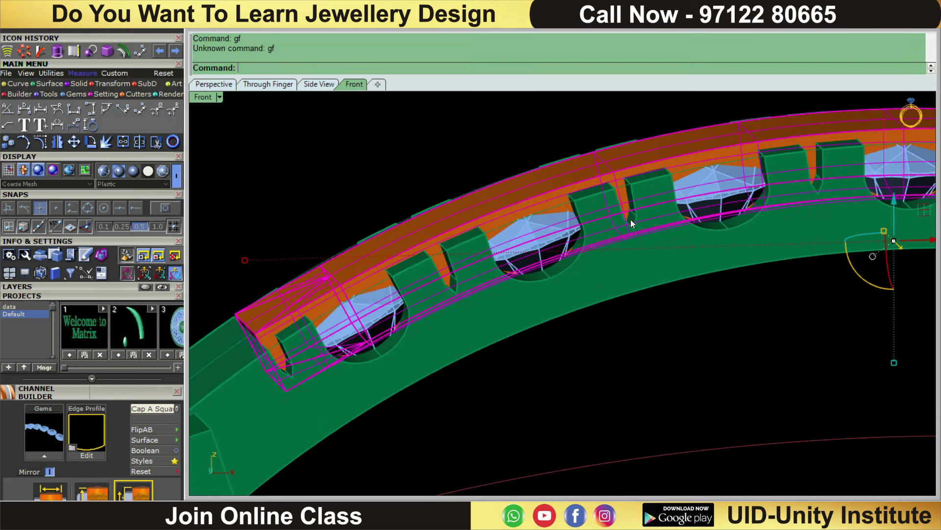
# Step: Reset to the flat Front view and nudge the selected band slightly up
pyautogui.hotkey('ctrl', 'F2')
pyautogui.scroll(5, 686, 268)
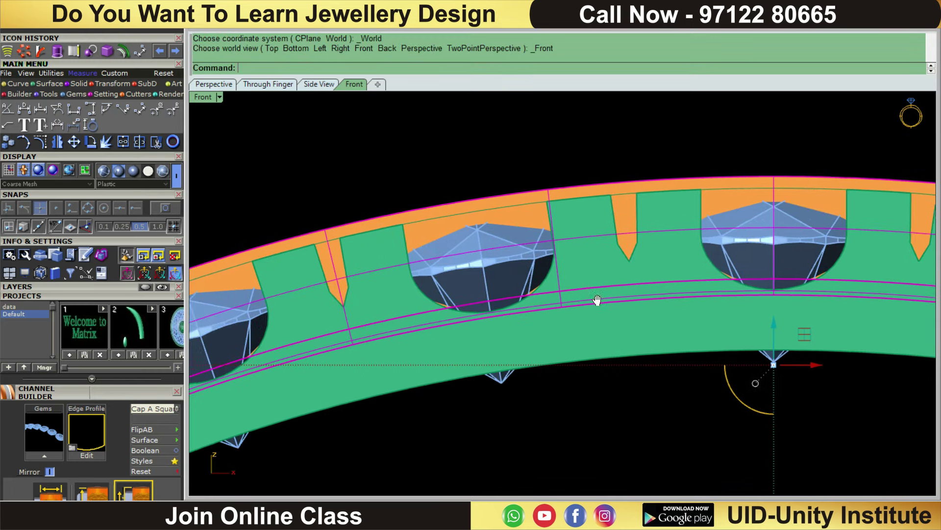
pyautogui.scroll(3, 664, 351)
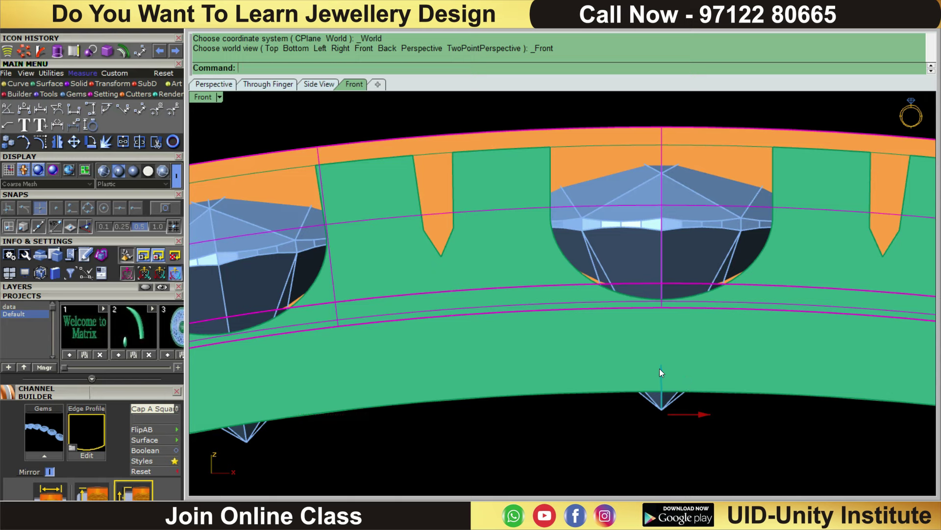
pyautogui.moveTo(660, 369); pyautogui.dragTo(660, 364)
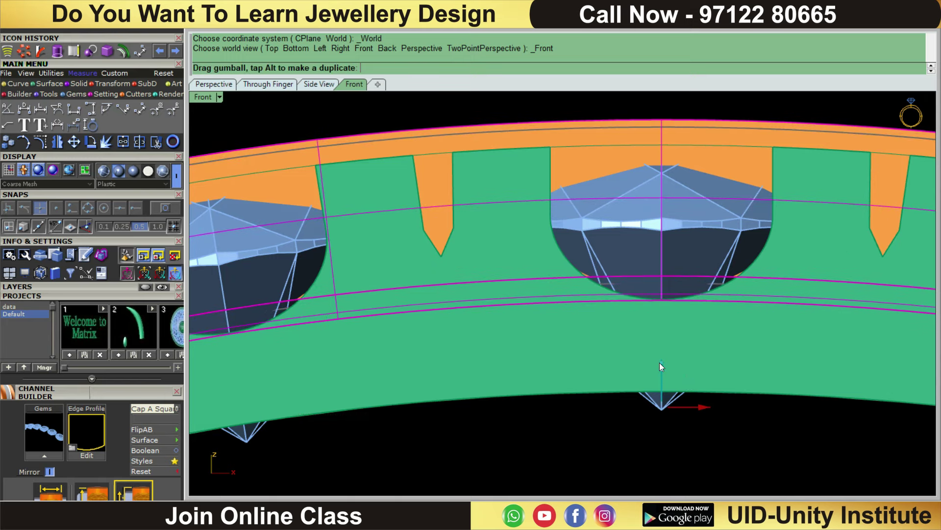
# Step: Subtract the orange channel cutter from the band, then orbit to inspect the channel in 3D
pyautogui.click(766, 338)
pyautogui.scroll(-3, 770, 301)
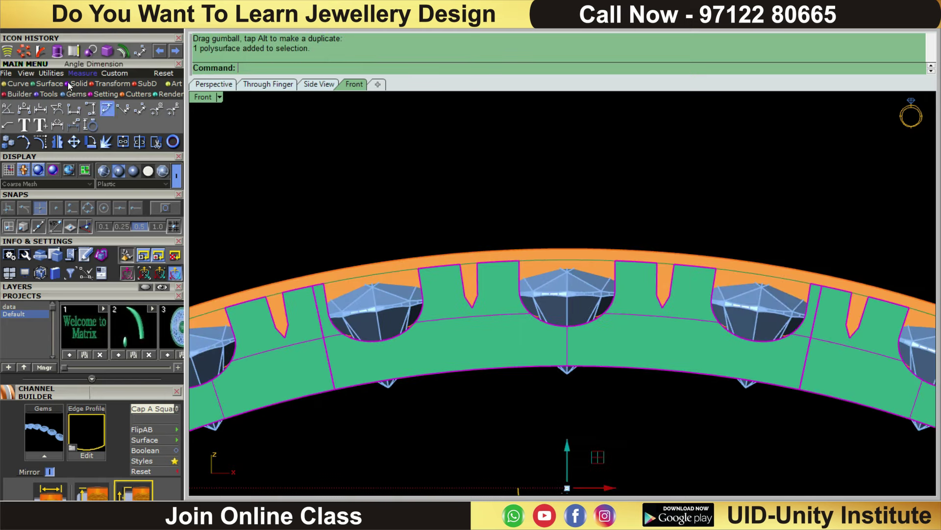
pyautogui.click(65, 84)
pyautogui.click(28, 110)
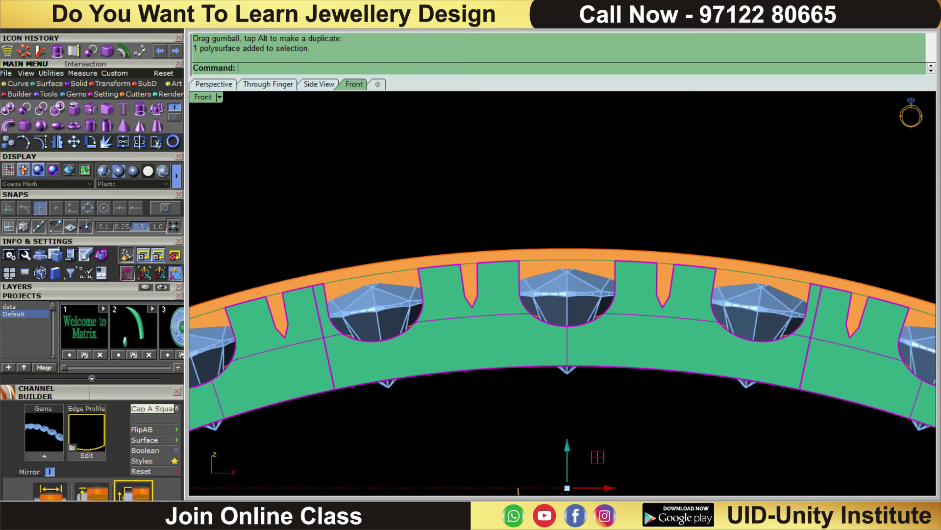
pyautogui.click(403, 278)
pyautogui.press('Return')
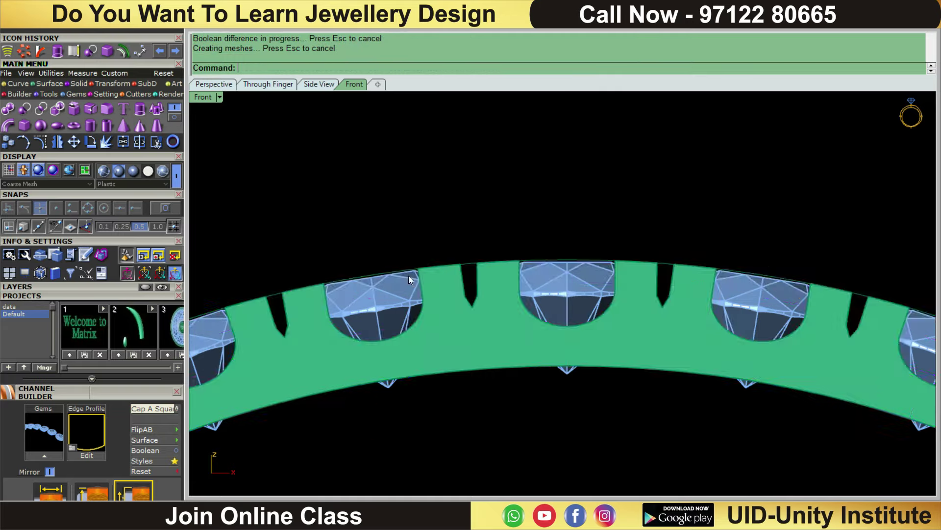
pyautogui.moveTo(566, 223)
pyautogui.keyDown('ctrl'); pyautogui.keyDown('shift'); pyautogui.mouseDown(button='right')
pyautogui.moveTo(604, 353)
pyautogui.moveTo(664, 182)
pyautogui.mouseUp(button='right'); pyautogui.keyUp('shift'); pyautogui.keyUp('ctrl')
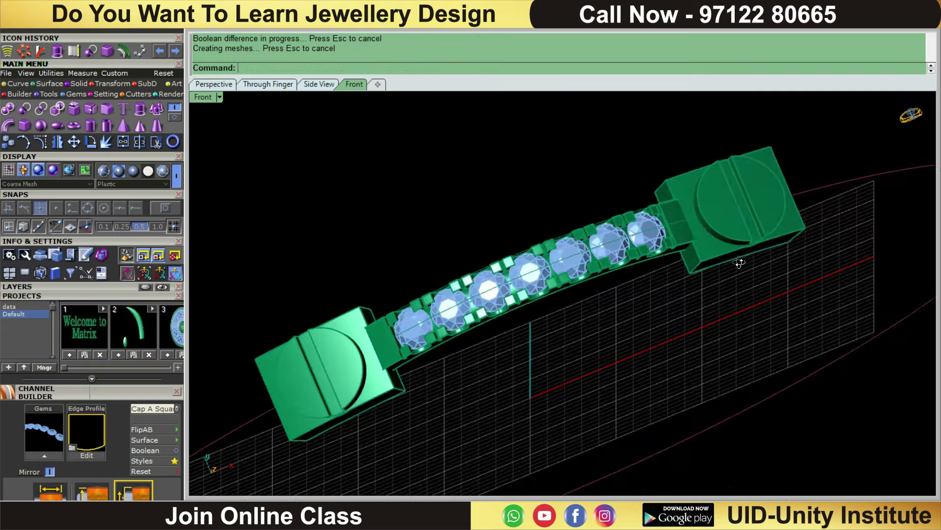
pyautogui.keyDown('ctrl'); pyautogui.keyDown('shift'); pyautogui.moveTo(663, 182); pyautogui.dragTo(652, 262, button='right'); pyautogui.keyUp('shift'); pyautogui.keyUp('ctrl')
pyautogui.click(652, 262)
# Step: Add Gem Cutters under all seven selected stones via F6
pyautogui.click(691, 304)
pyautogui.scroll(3, 647, 287)
pyautogui.scroll(-2, 635, 285)
pyautogui.press('F6')
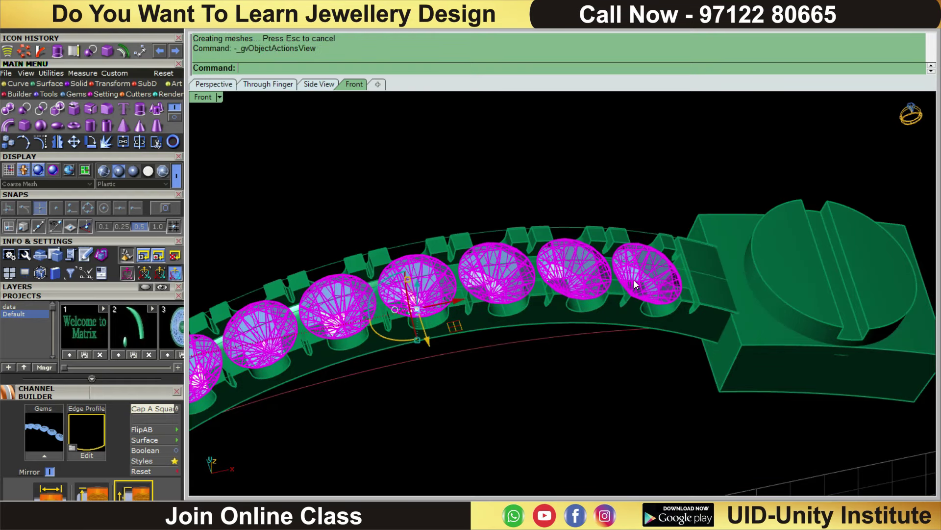
pyautogui.click(660, 350)
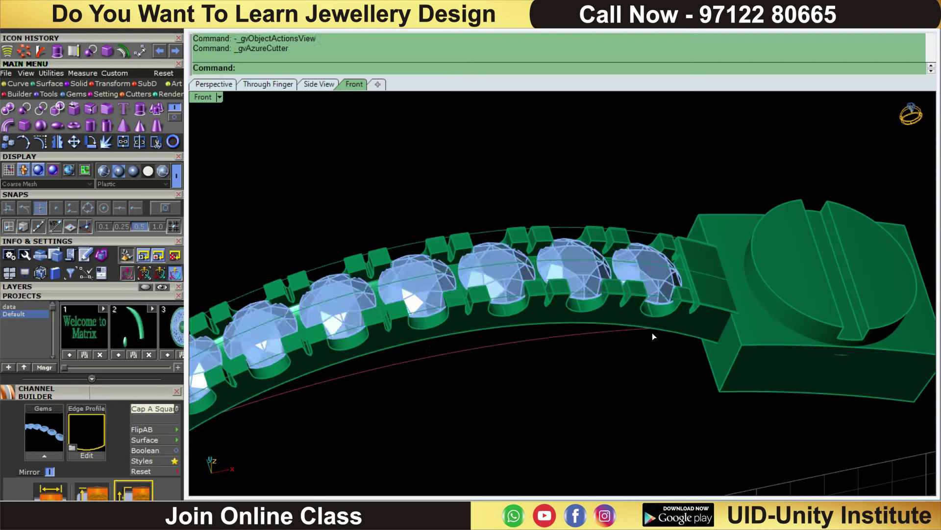
# Step: Push the gem cutters deeper with a Z offset of about 120% and commit them
pyautogui.scroll(-3, 648, 322)
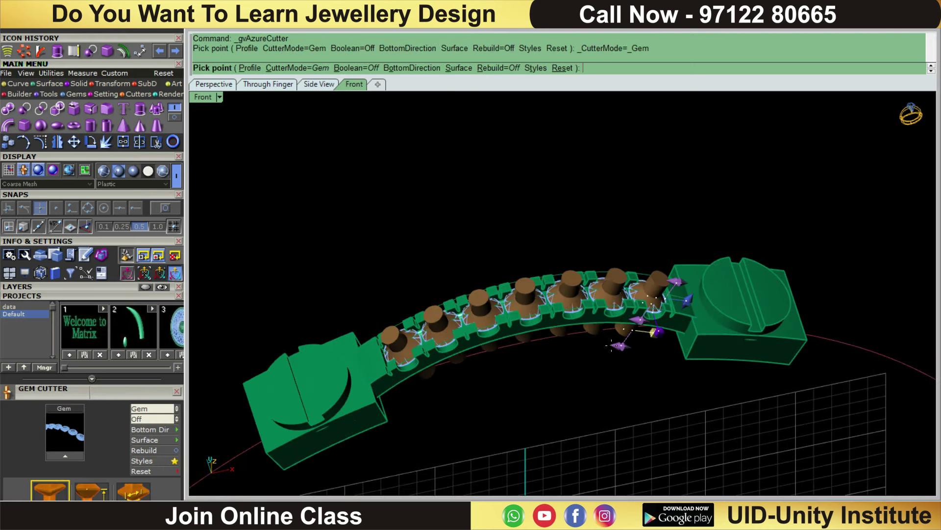
pyautogui.moveTo(557, 270); pyautogui.dragTo(552, 237, button='right')
pyautogui.scroll(3, 585, 260)
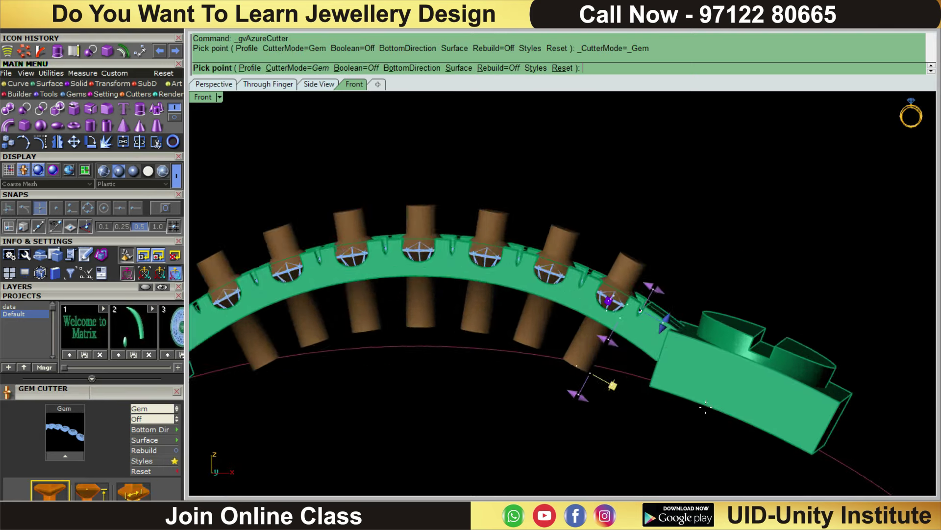
pyautogui.scroll(3, 585, 260)
pyautogui.scroll(2, 585, 260)
pyautogui.scroll(-2, 520, 208)
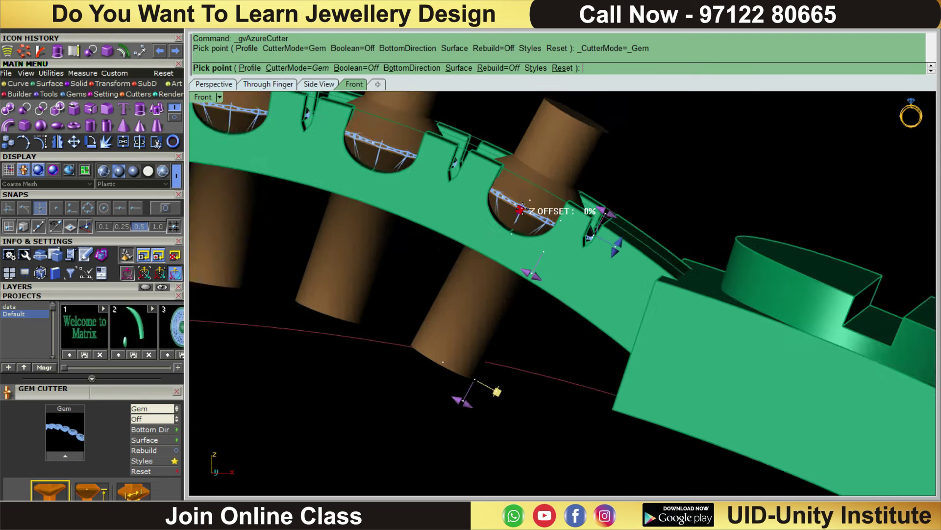
pyautogui.scroll(-2, 521, 210)
pyautogui.scroll(-1, 520, 209)
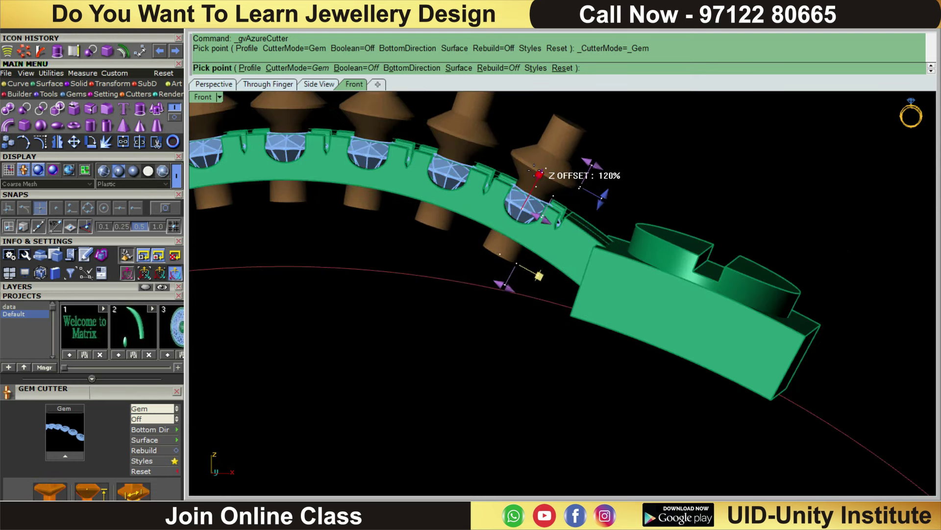
pyautogui.click(538, 175)
pyautogui.moveTo(467, 242); pyautogui.dragTo(475, 282, button='right')
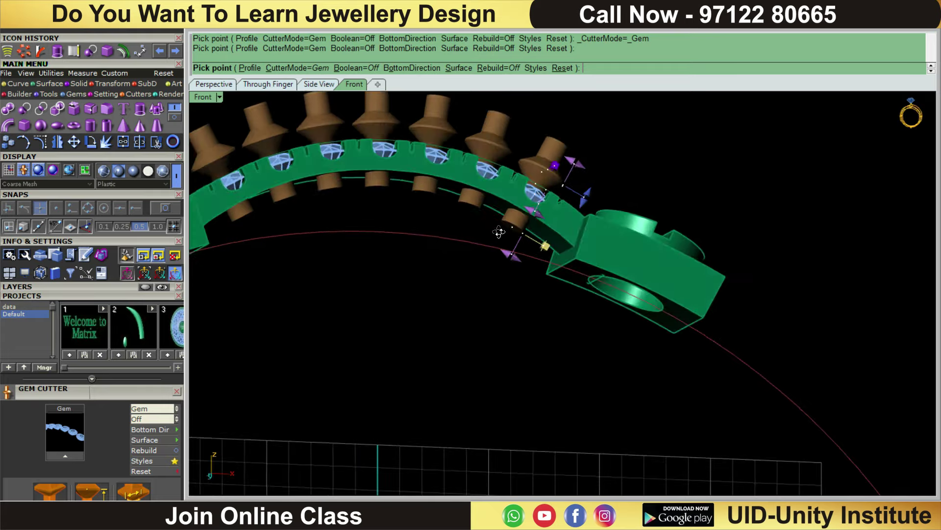
pyautogui.rightClick(601, 148)
# Step: Boolean Difference the gem seat cutters from the band
pyautogui.click(557, 234)
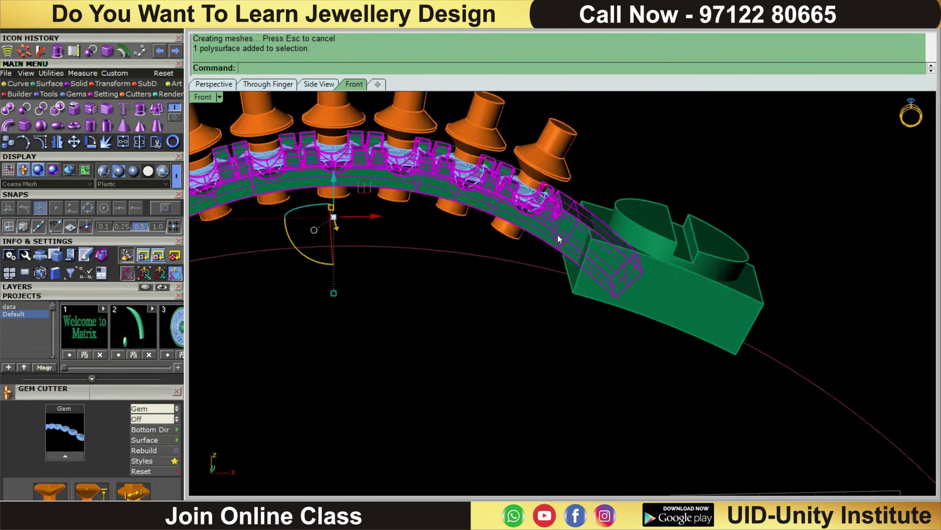
pyautogui.scroll(-3, 557, 235)
pyautogui.click(554, 191)
pyautogui.rightClick(553, 191)
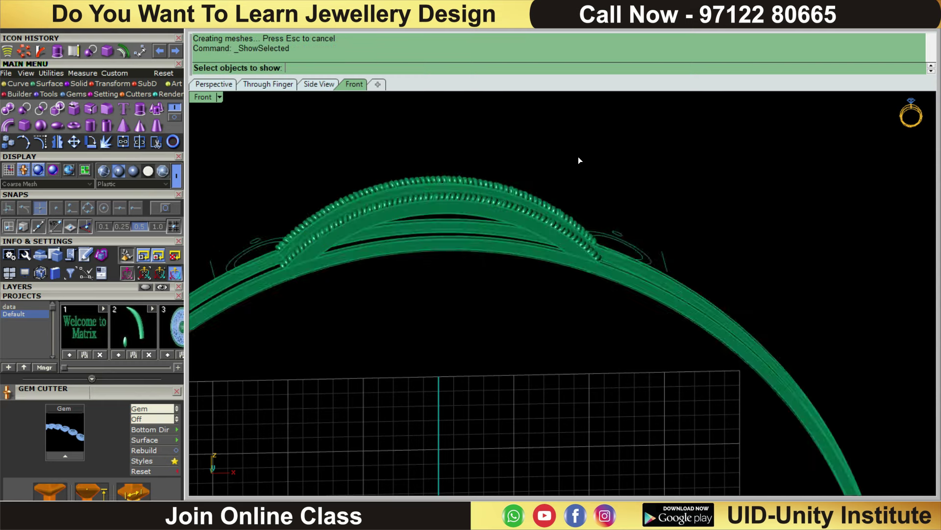
pyautogui.moveTo(667, 162); pyautogui.dragTo(640, 230, button='right')
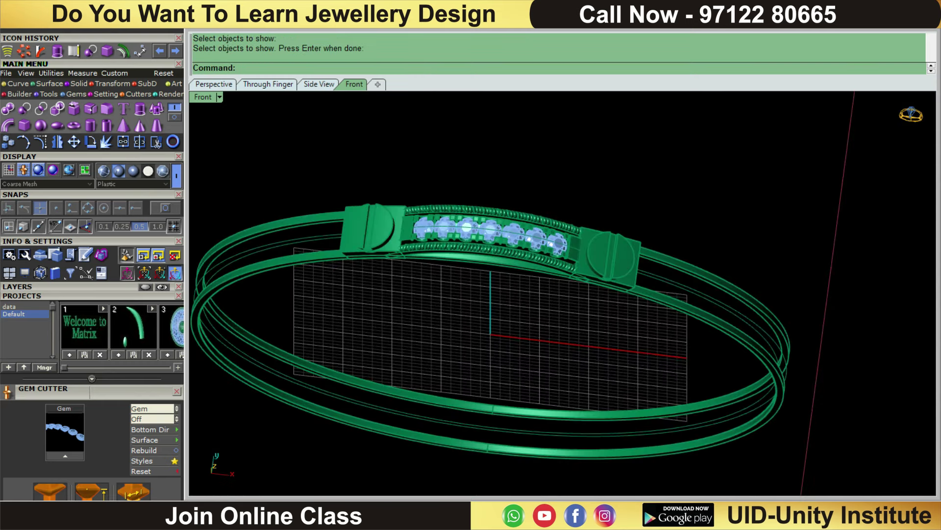
pyautogui.write('sc')
# Step: Hide all construction curves with SelCrv and H, and return to the Front view
pyautogui.press('Return')
pyautogui.write('h')
pyautogui.press('Return')
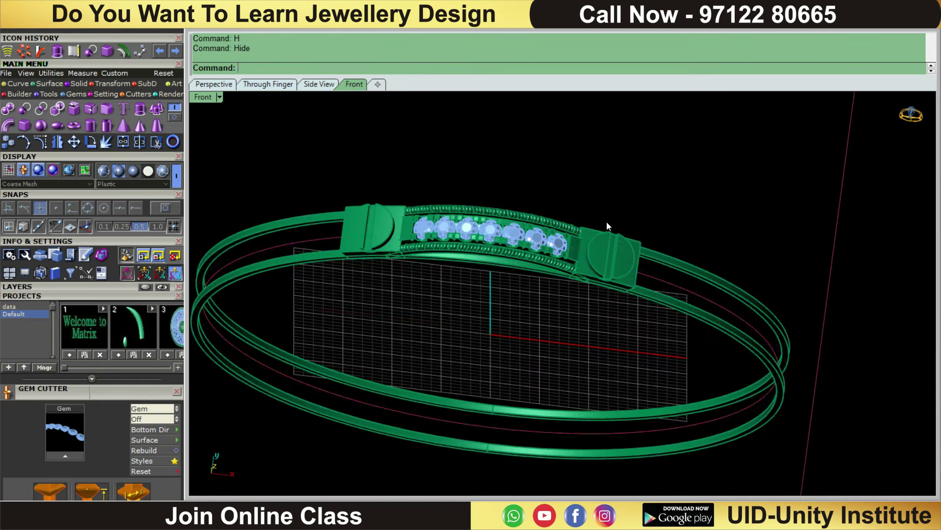
pyautogui.scroll(5, 607, 222)
pyautogui.moveTo(607, 222)
pyautogui.mouseDown(button='right')
pyautogui.moveTo(623, 150)
pyautogui.moveTo(594, 229)
pyautogui.mouseUp(button='right')
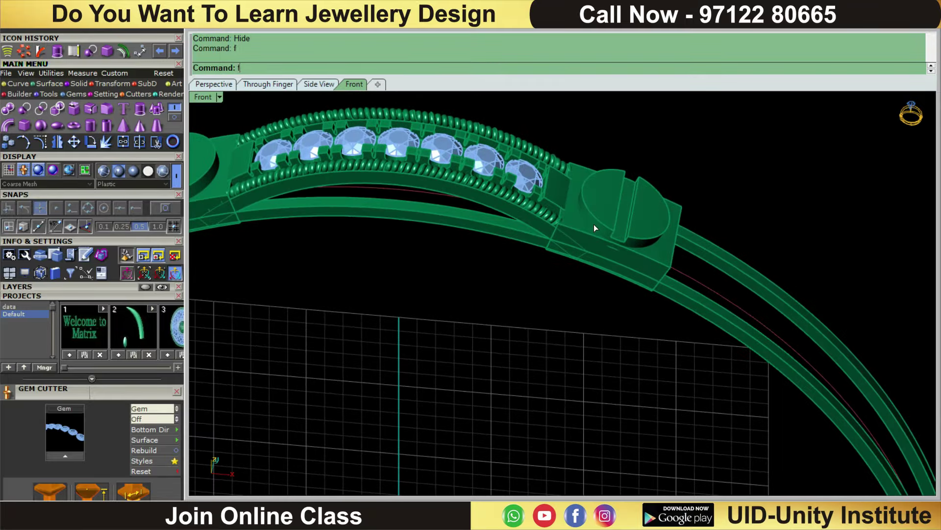
pyautogui.hotkey('ctrl', 'F2')
pyautogui.moveTo(340, 289); pyautogui.dragTo(457, 313)
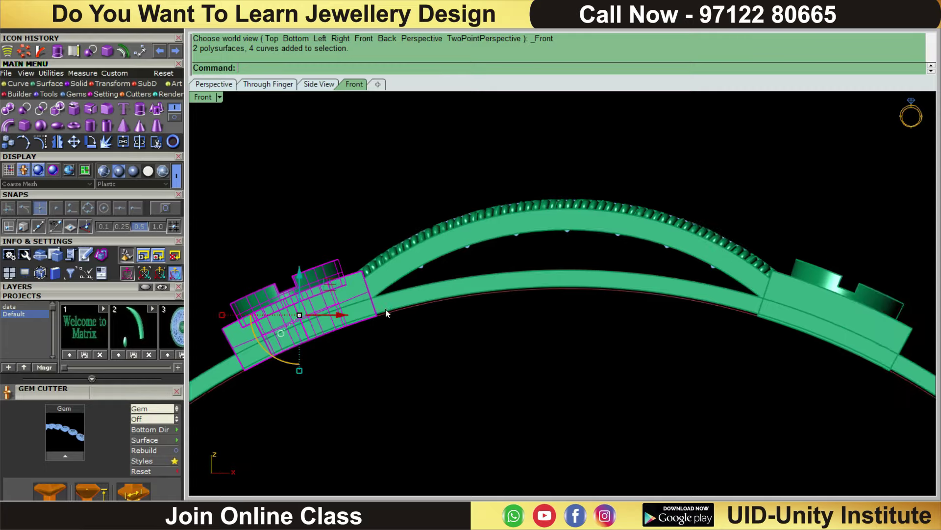
# Step: Delete the selected left end block
pyautogui.scroll(3, 726, 255)
pyautogui.scroll(-3, 725, 255)
pyautogui.scroll(2, 722, 302)
pyautogui.press('Delete')
pyautogui.scroll(2, 730, 299)
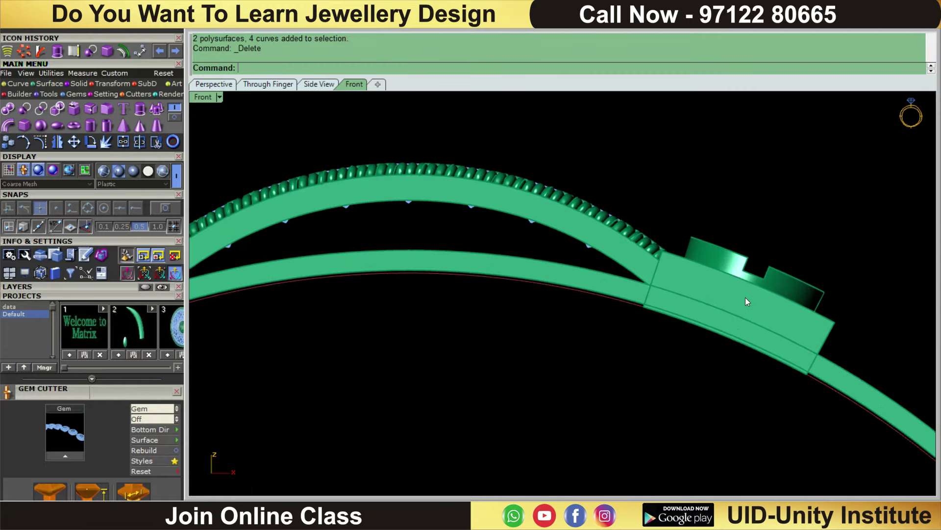
pyautogui.scroll(-4, 745, 281)
# Step: Move the right end block down onto the band
pyautogui.click(746, 281)
pyautogui.scroll(5, 746, 282)
pyautogui.scroll(2, 753, 278)
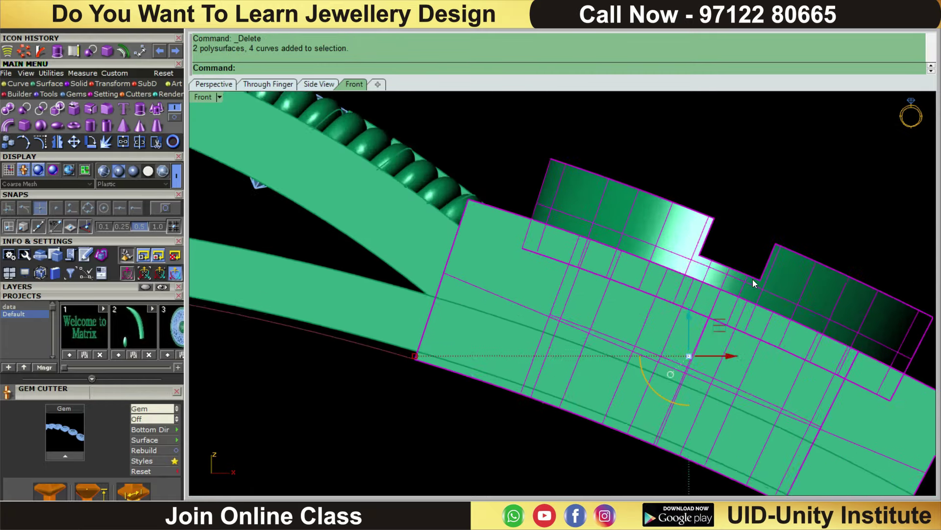
pyautogui.scroll(1, 752, 279)
pyautogui.write('m')
pyautogui.press('Return')
pyautogui.scroll(1, 691, 347)
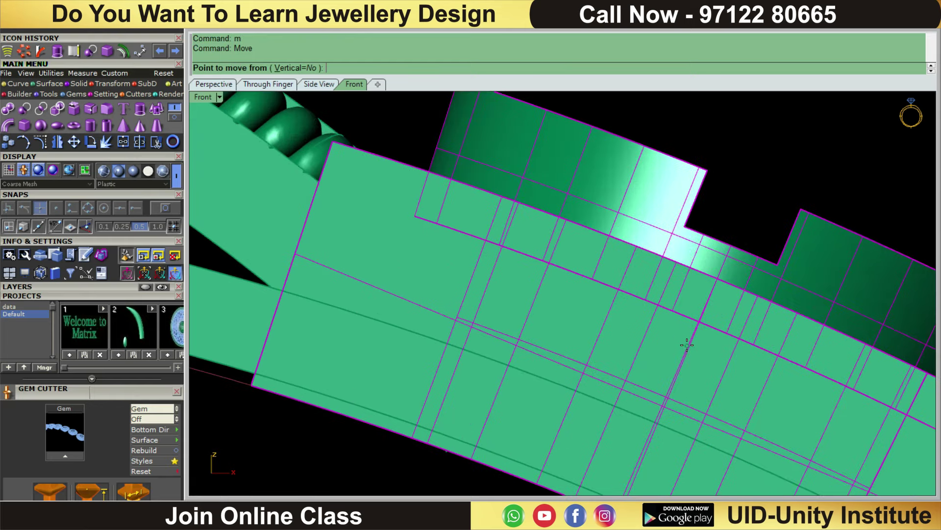
pyautogui.click(689, 344)
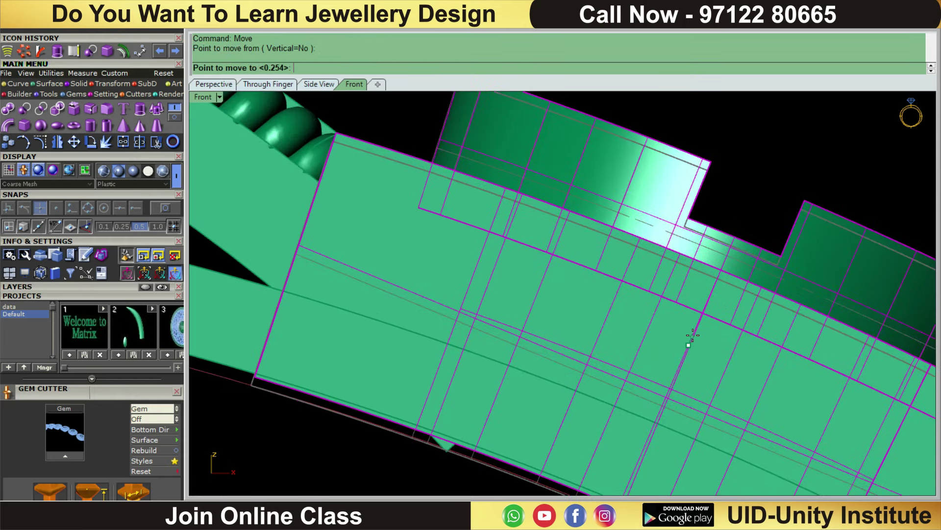
pyautogui.click(695, 327)
pyautogui.scroll(-3, 696, 328)
pyautogui.scroll(1, 766, 171)
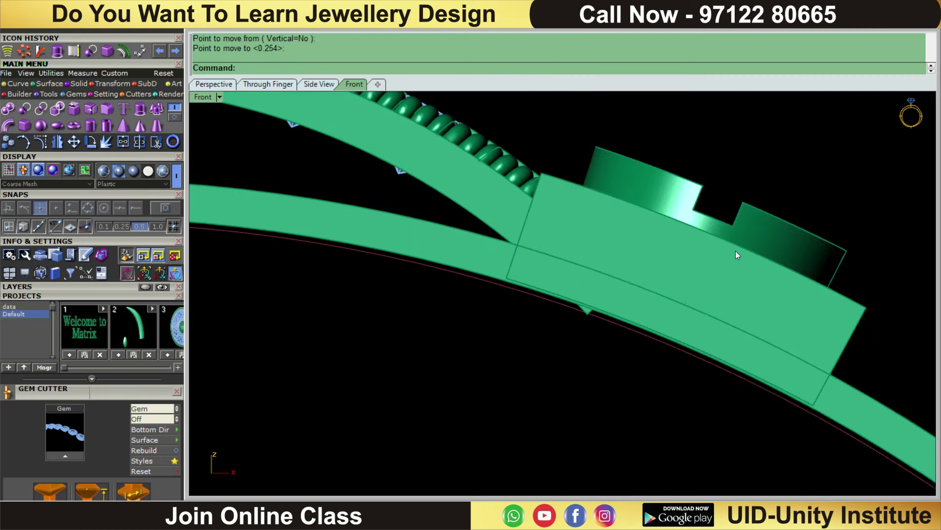
pyautogui.write('mm')
# Step: Move the end block's side face with MM so it sits flush against the band
pyautogui.press('Return')
pyautogui.scroll(-3, 741, 265)
pyautogui.moveTo(745, 279); pyautogui.dragTo(745, 223, button='right')
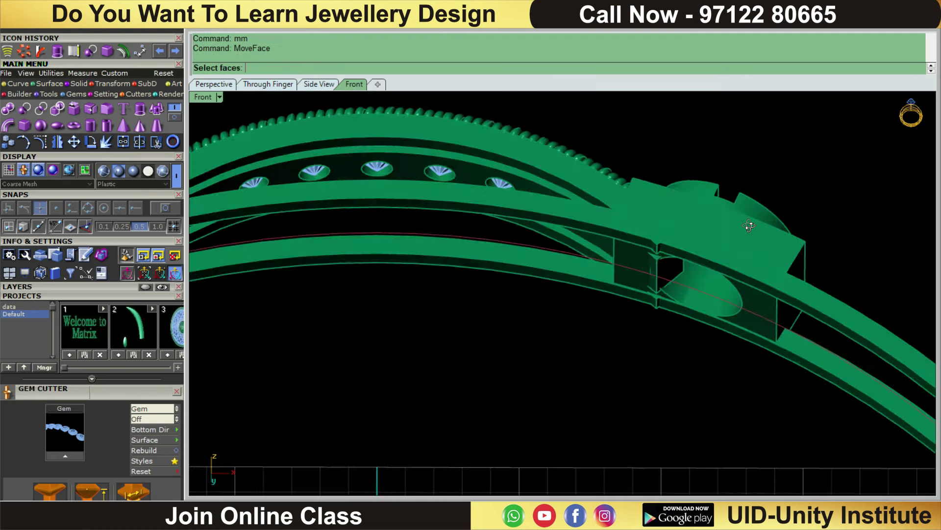
pyautogui.click(728, 254)
pyautogui.scroll(2, 721, 263)
pyautogui.press('Escape')
pyautogui.press('Return')
pyautogui.click(811, 342)
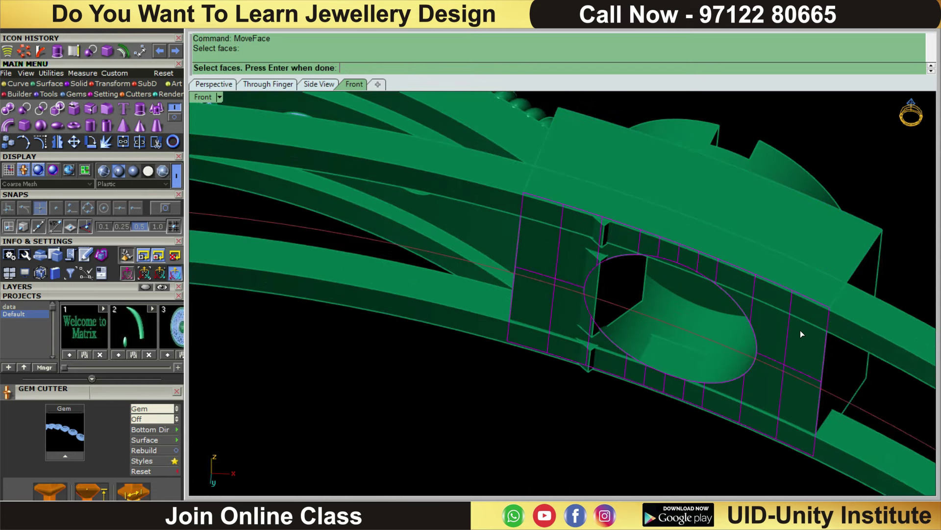
pyautogui.hotkey('ctrl', 'F2')
pyautogui.press('Return')
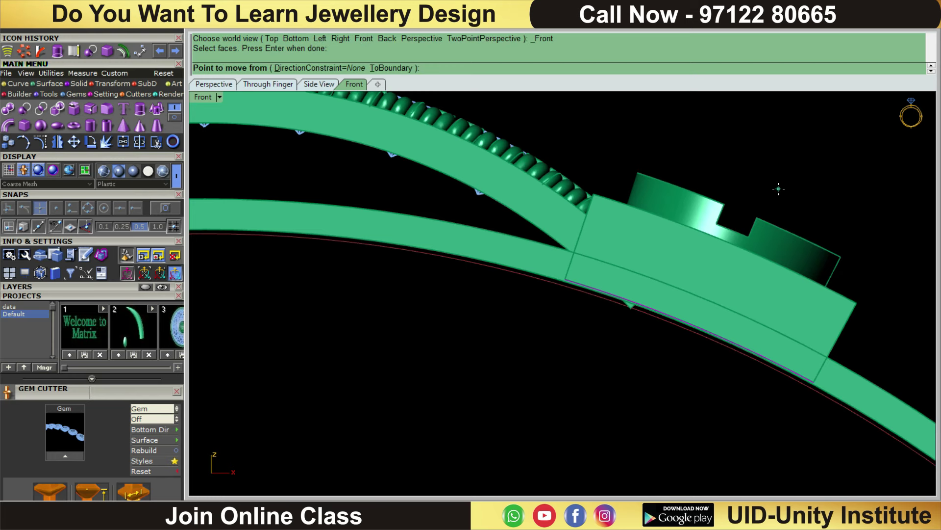
pyautogui.click(778, 189)
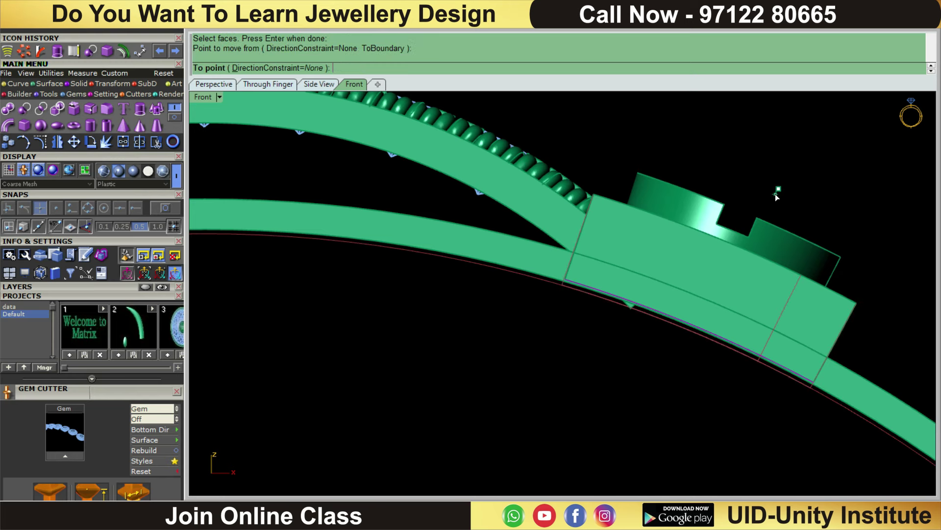
pyautogui.click(776, 193)
pyautogui.scroll(-3, 684, 210)
pyautogui.scroll(-2, 636, 279)
# Step: Delete the selected purple object and the old ring shank
pyautogui.scroll(-2, 732, 258)
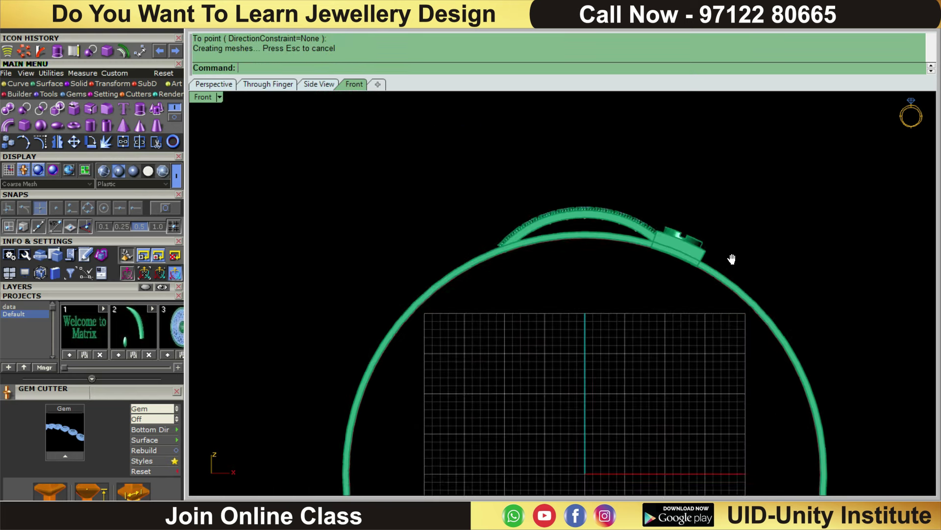
pyautogui.moveTo(732, 258); pyautogui.dragTo(734, 23, button='right')
pyautogui.scroll(2, 600, 399)
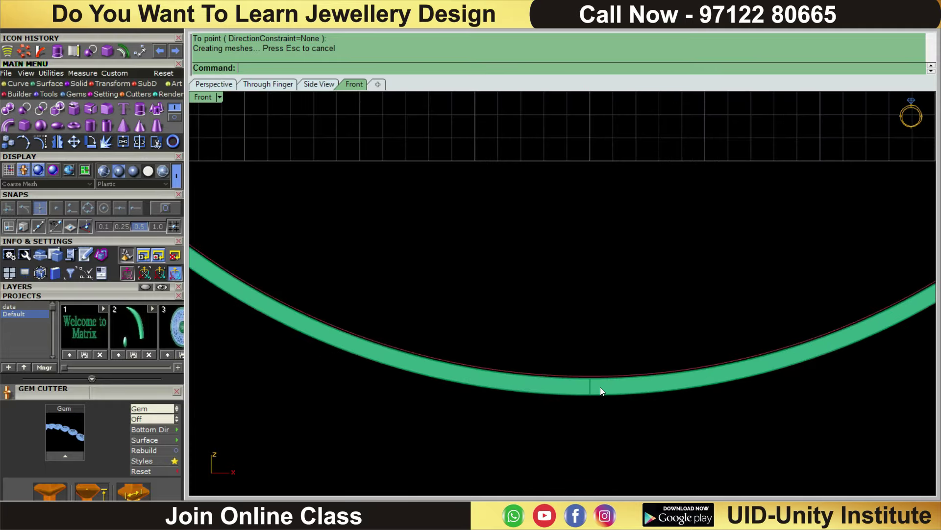
pyautogui.click(600, 386)
pyautogui.scroll(-2, 601, 387)
pyautogui.scroll(-1, 621, 289)
pyautogui.scroll(2, 594, 369)
pyautogui.scroll(3, 586, 316)
pyautogui.scroll(1, 696, 275)
pyautogui.scroll(2, 696, 278)
pyautogui.scroll(-3, 696, 278)
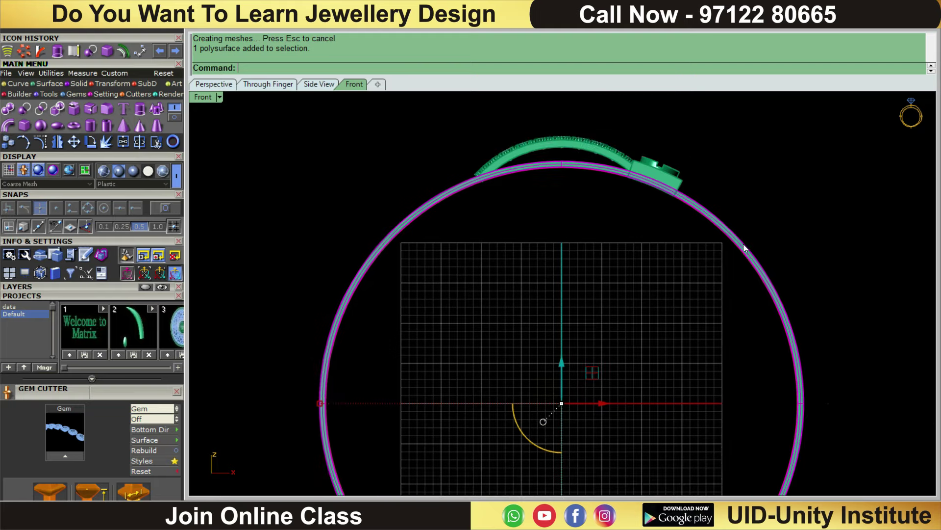
pyautogui.scroll(5, 740, 248)
pyautogui.press('Delete')
pyautogui.click(741, 247)
pyautogui.press('Delete')
# Step: Offset the red ring curve 0.8 to the outside of the ring
pyautogui.scroll(-3, 692, 255)
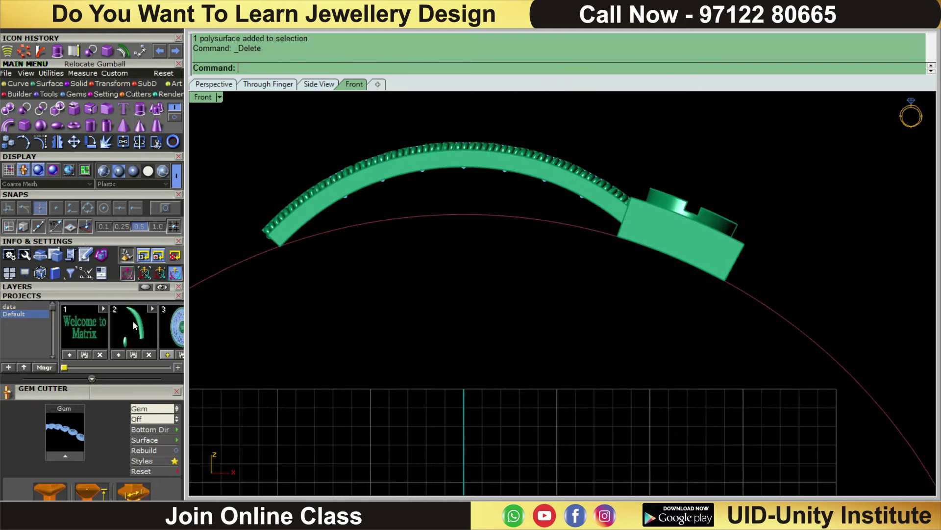
pyautogui.moveTo(134, 295); pyautogui.dragTo(84, 286)
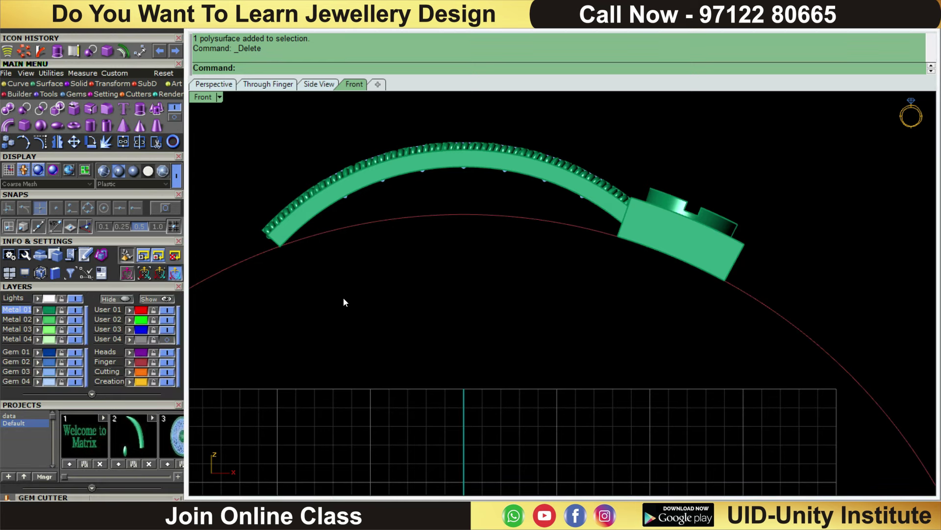
pyautogui.moveTo(454, 252); pyautogui.dragTo(422, 195)
pyautogui.scroll(3, 511, 284)
pyautogui.write('O')
pyautogui.press('Return')
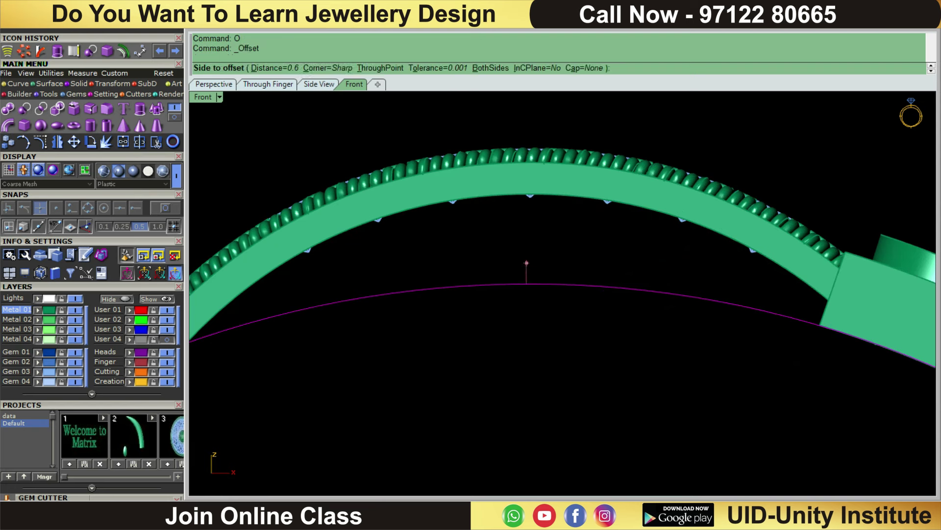
pyautogui.write('0.8')
pyautogui.press('Return')
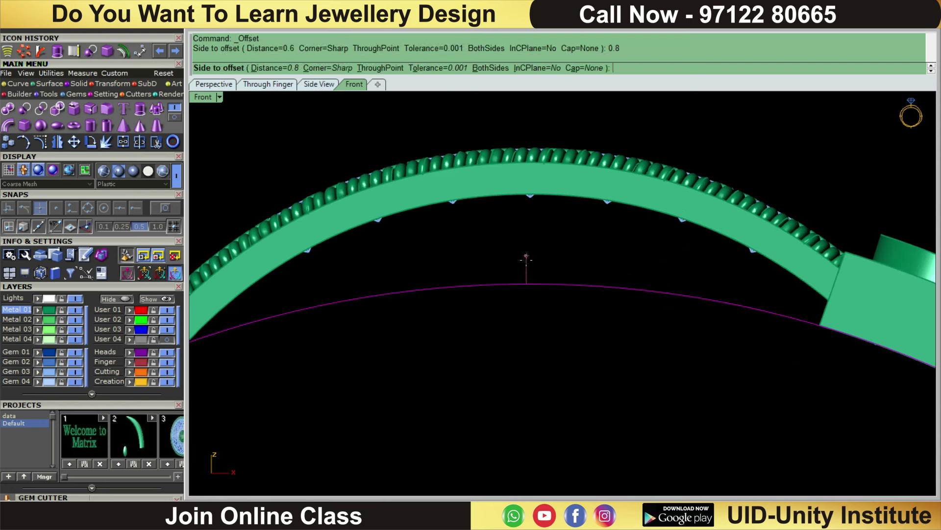
pyautogui.click(526, 259)
# Step: Duplicate both ring curves in place with copy and paste
pyautogui.scroll(-3, 541, 299)
pyautogui.scroll(-2, 551, 291)
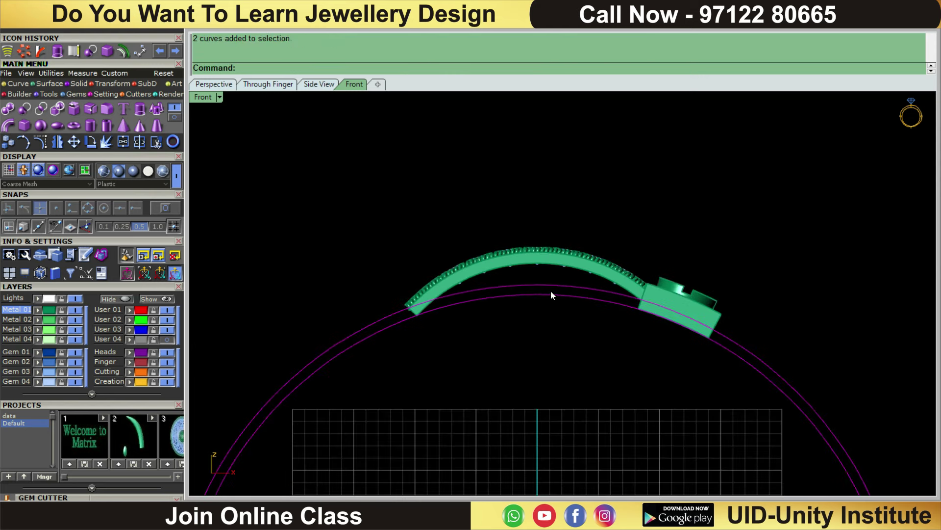
pyautogui.moveTo(710, 269); pyautogui.dragTo(569, 272, button='right')
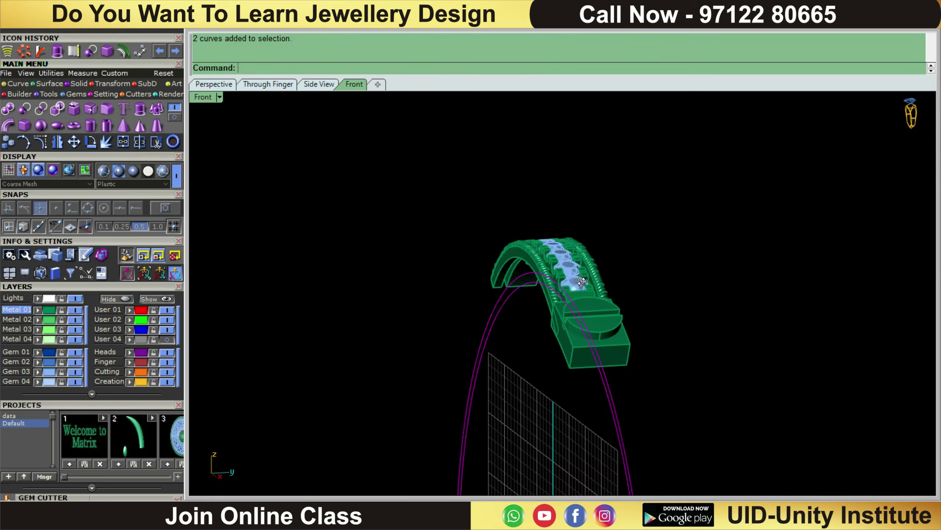
pyautogui.scroll(-1, 569, 282)
pyautogui.hotkey('ctrl', 'c')
pyautogui.hotkey('ctrl', 'v')
pyautogui.hotkey('ctrl', 'F3')
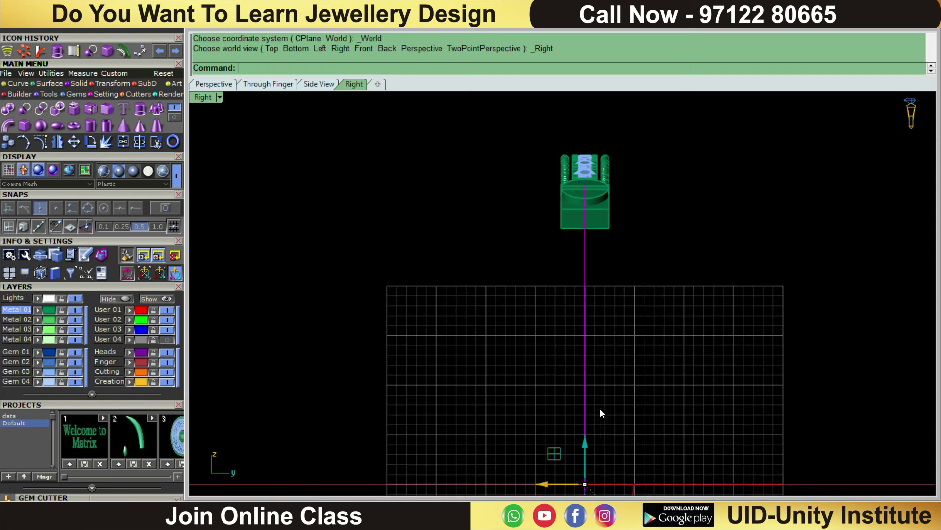
# Step: Move the pasted curves sideways using the gumball and the Move command
pyautogui.moveTo(553, 477); pyautogui.dragTo(520, 473)
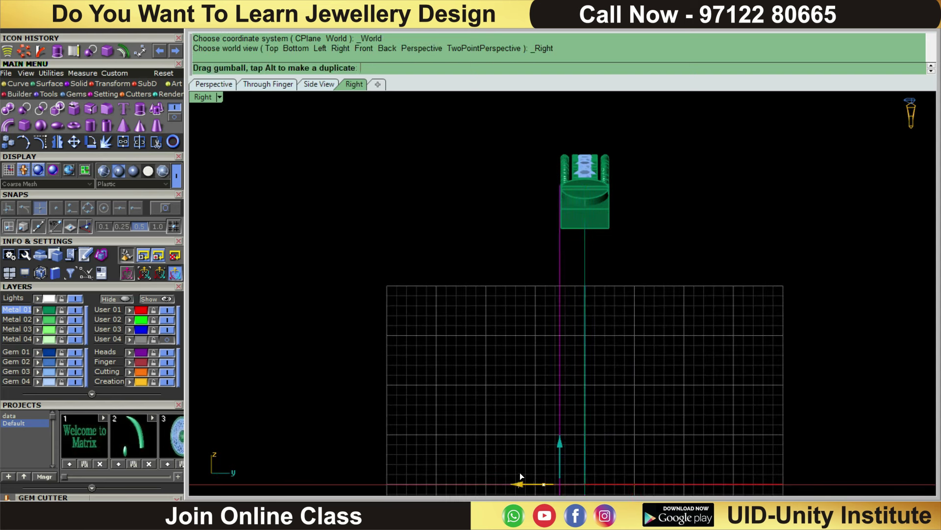
pyautogui.scroll(2, 546, 211)
pyautogui.scroll(2, 499, 207)
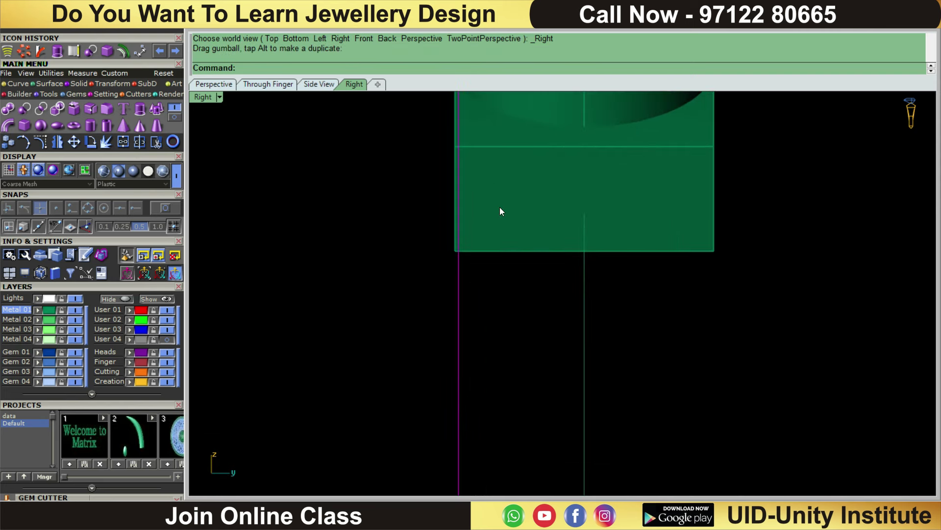
pyautogui.scroll(1, 490, 295)
pyautogui.scroll(1, 491, 299)
pyautogui.write('m')
pyautogui.press('Return')
pyautogui.click(491, 290)
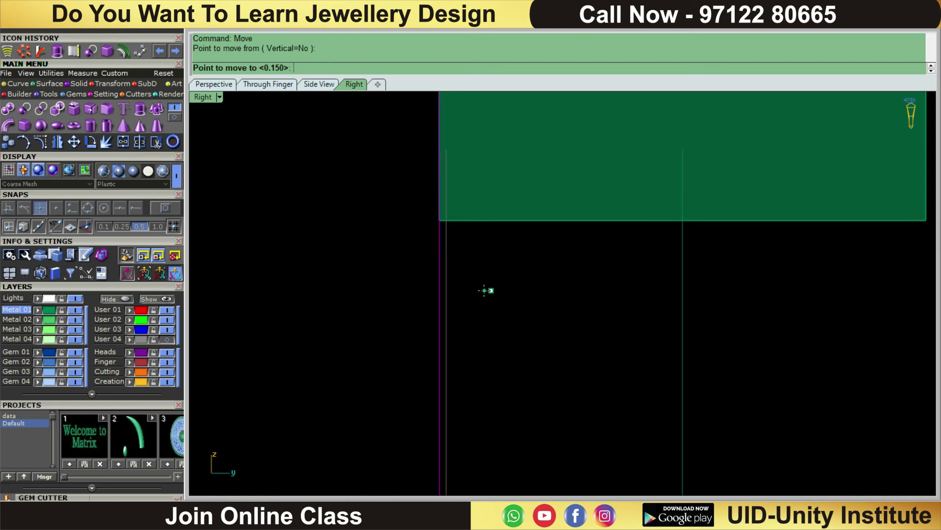
pyautogui.click(483, 306)
# Step: Paste another duplicate of the ring curves in place
pyautogui.hotkey('ctrl', 'c')
pyautogui.hotkey('ctrl', 'v')
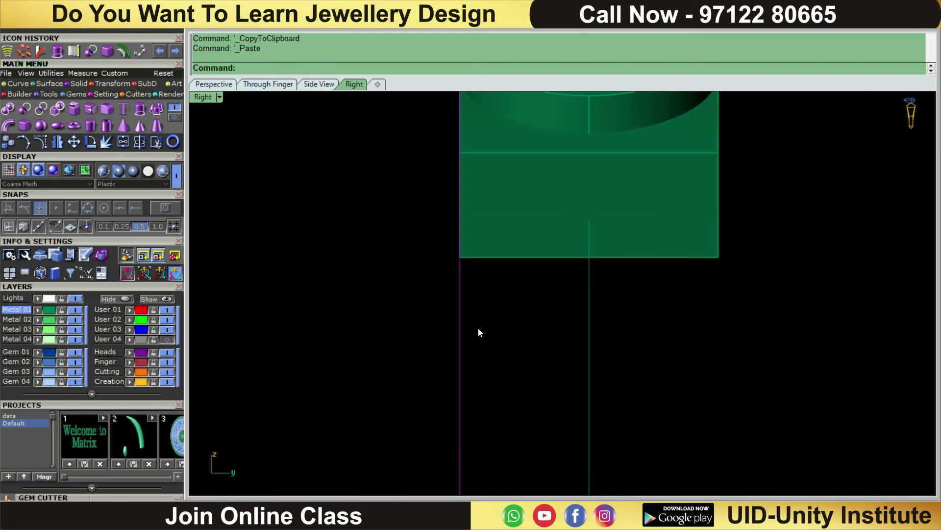
pyautogui.scroll(-2, 502, 349)
pyautogui.scroll(-3, 502, 353)
pyautogui.scroll(1, 507, 384)
pyautogui.scroll(1, 524, 439)
pyautogui.scroll(1, 519, 452)
# Step: Shift the copy 0.5 along the ring axis, undoing a mistaken first shift
pyautogui.click(519, 454)
pyautogui.write('-0.')
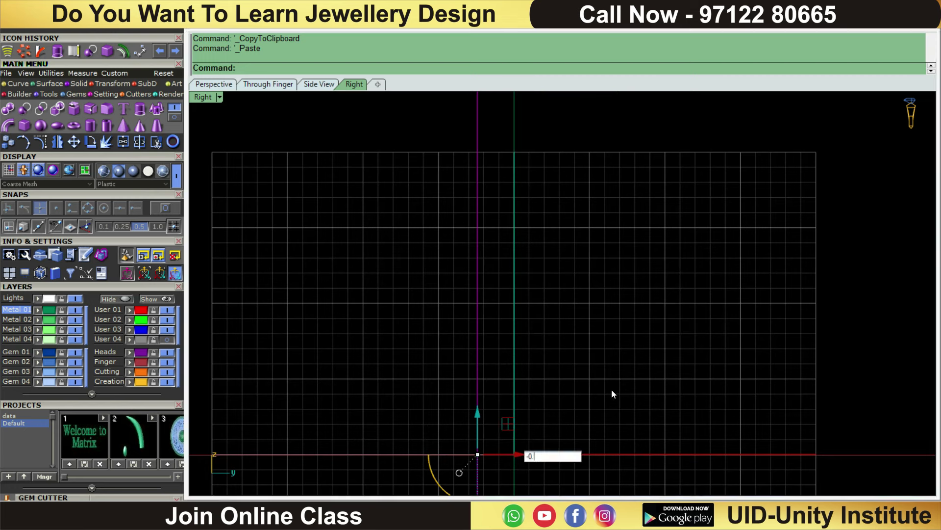
pyautogui.press('Return')
pyautogui.hotkey('ctrl', 'z')
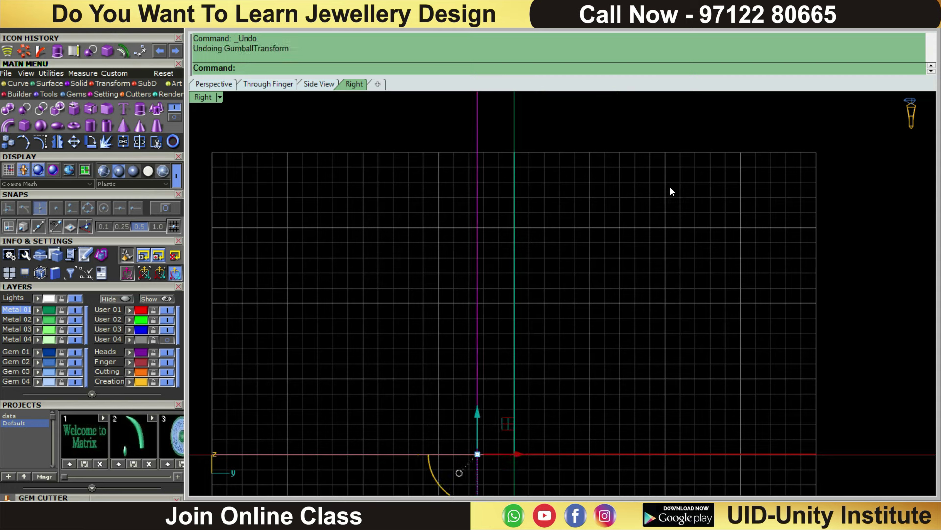
pyautogui.click(522, 454)
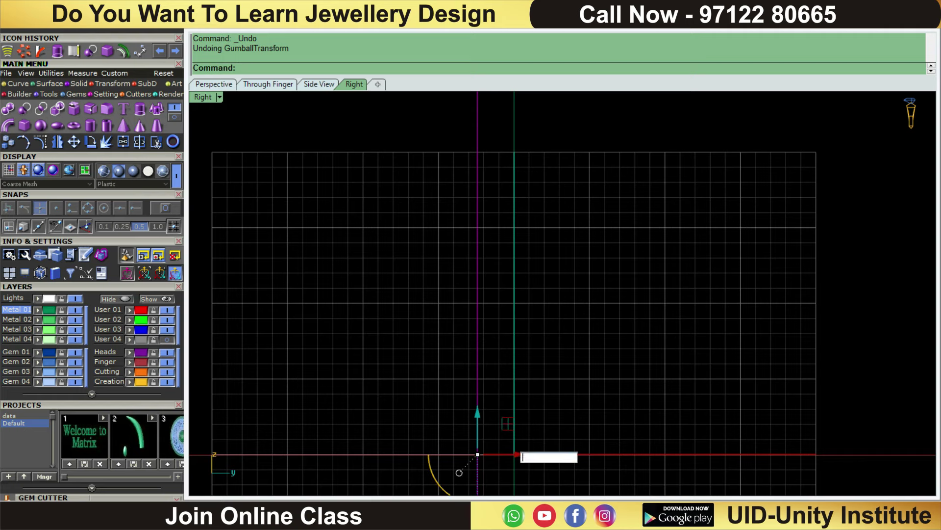
pyautogui.write('0.5')
pyautogui.press('Return')
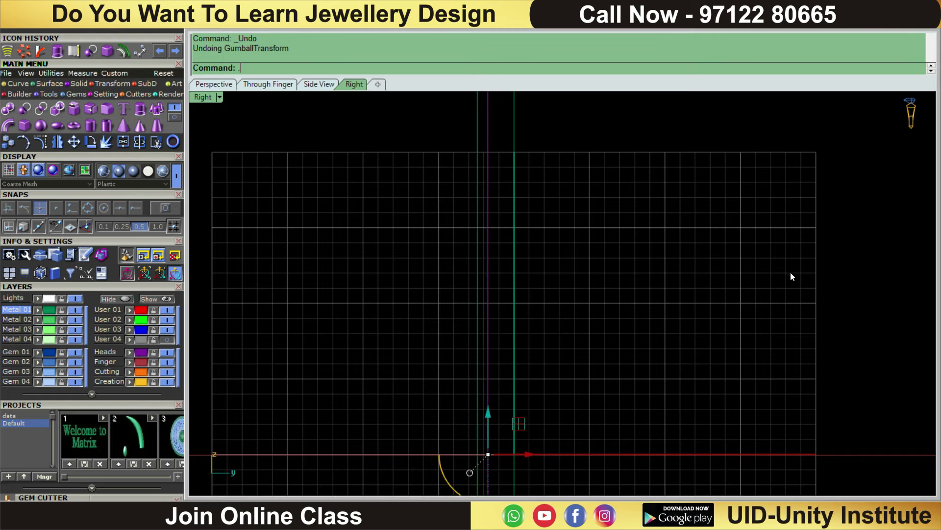
# Step: Select two ring curves to loft between
pyautogui.moveTo(641, 173)
pyautogui.mouseDown(button='right')
pyautogui.moveTo(614, 218)
pyautogui.moveTo(590, 190)
pyautogui.moveTo(625, 202)
pyautogui.mouseUp(button='right')
pyautogui.scroll(3, 676, 203)
pyautogui.scroll(2, 677, 214)
pyautogui.click(667, 216)
pyautogui.keyDown('shift'); pyautogui.click(659, 228); pyautogui.keyUp('shift')
pyautogui.press('Return')
# Step: Re-paste the copied curves and loft a surface between the two selected curves
pyautogui.hotkey('ctrl', 'v')
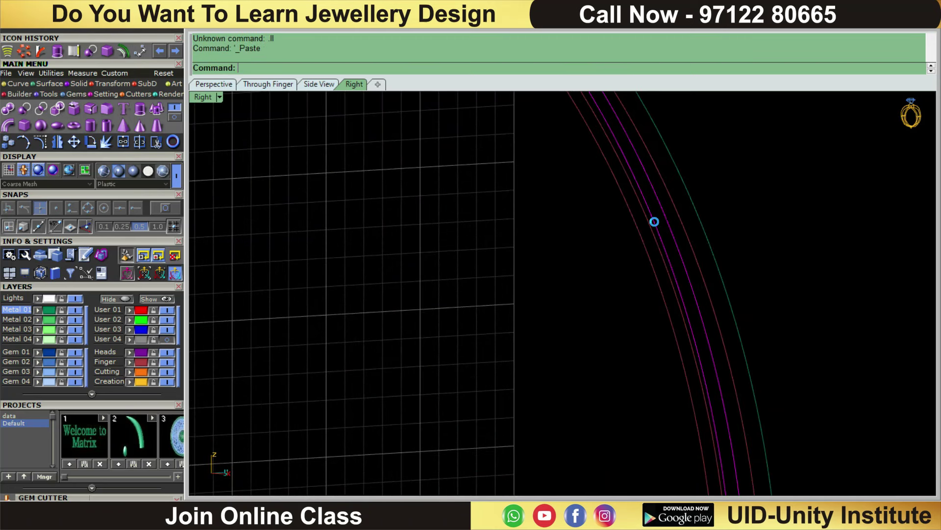
pyautogui.hotkey('ctrl', 'z')
pyautogui.scroll(2, 654, 276)
pyautogui.scroll(1, 687, 250)
pyautogui.hotkey('ctrl', 'v')
pyautogui.click(704, 225)
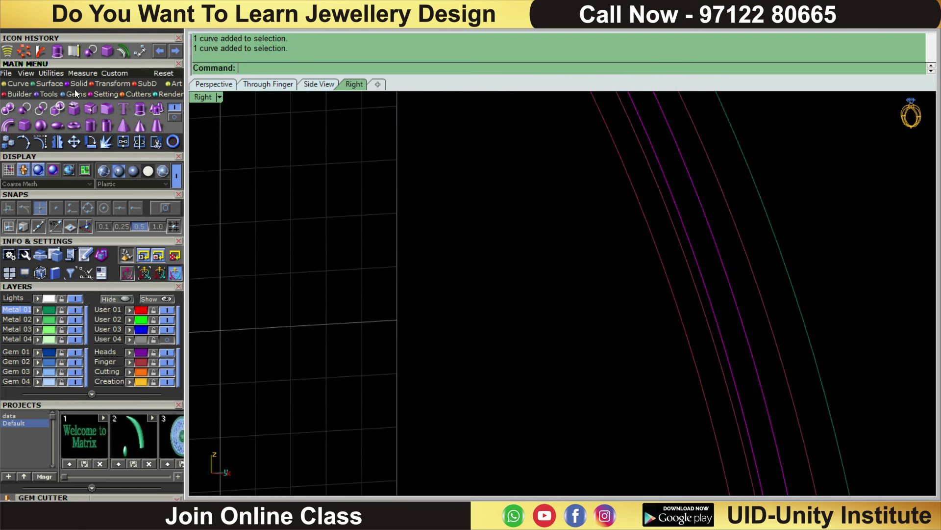
pyautogui.click(51, 84)
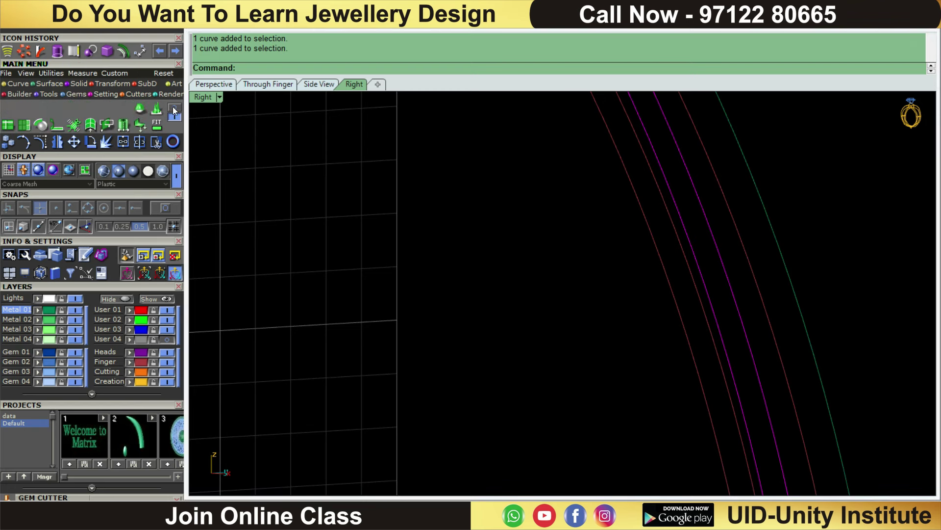
pyautogui.click(141, 105)
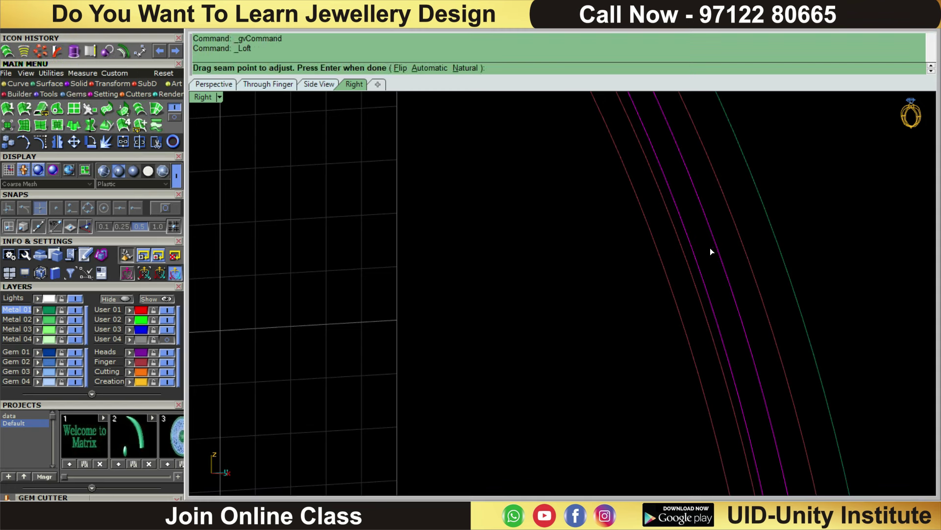
pyautogui.press('Return')
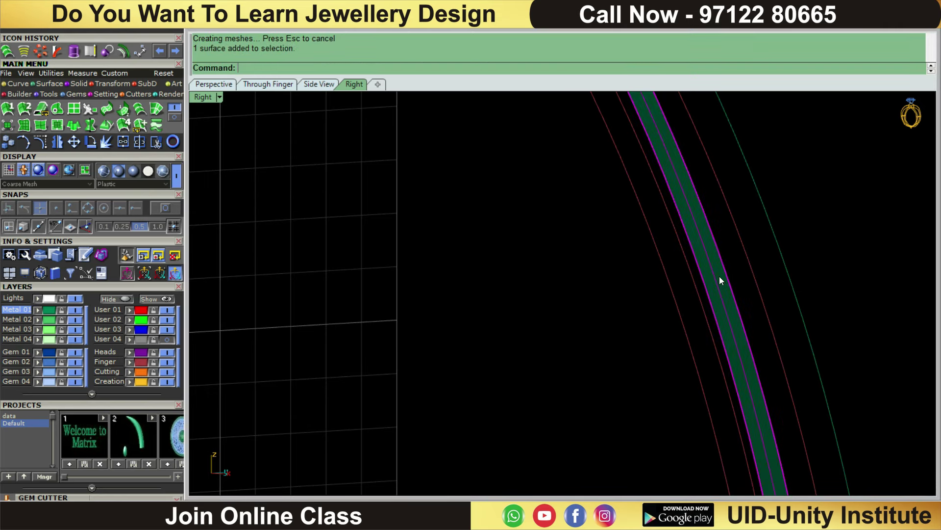
# Step: Thicken the lofted surface by 0.8 with OffsetSrf, flipped, into a solid band
pyautogui.write('ss')
pyautogui.press('Return')
pyautogui.scroll(-5, 719, 273)
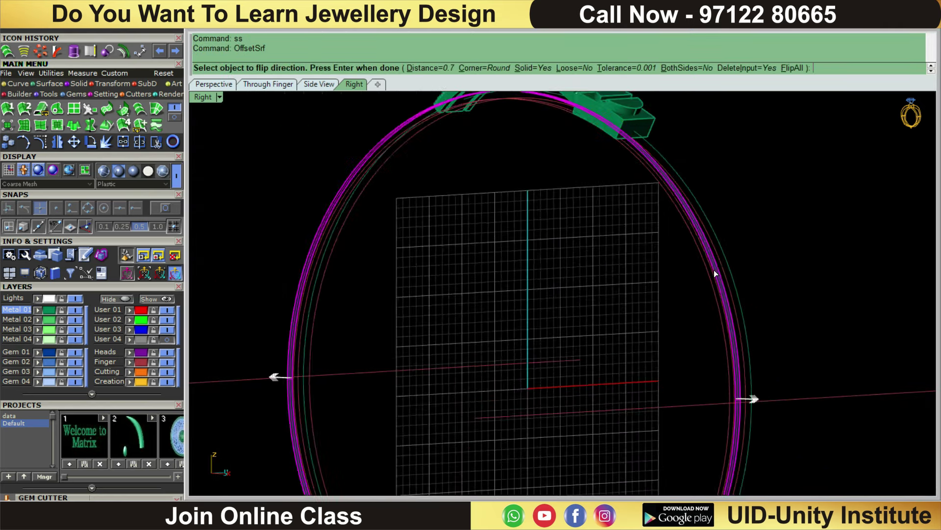
pyautogui.write('f')
pyautogui.press('Return')
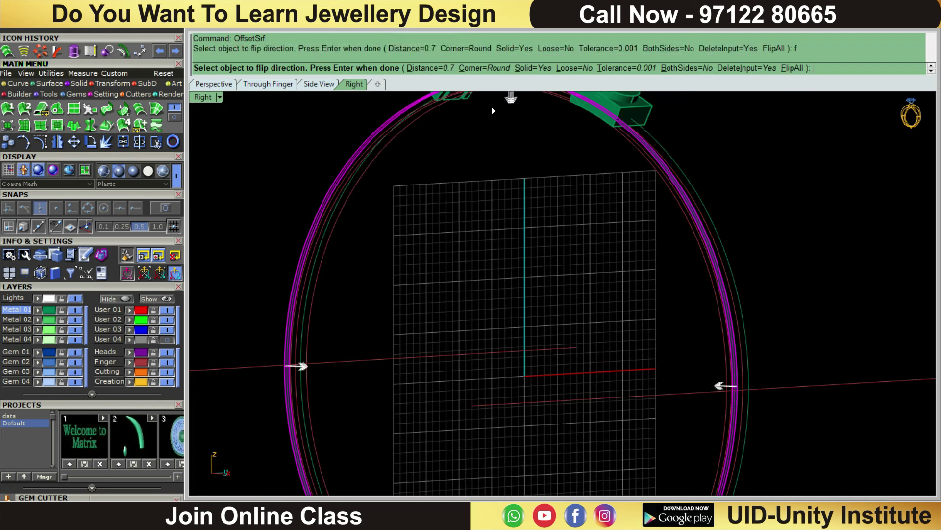
pyautogui.click(426, 72)
pyautogui.write('8')
pyautogui.press('Return')
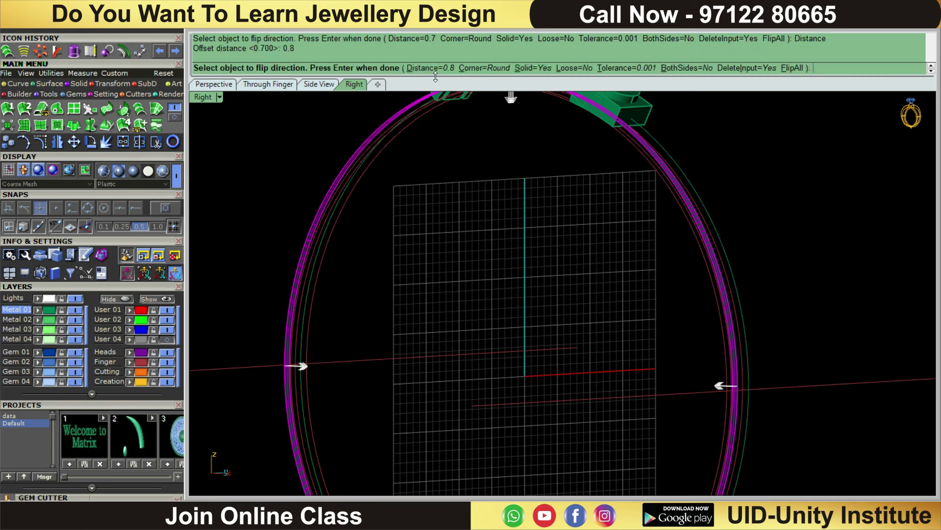
pyautogui.press('Return')
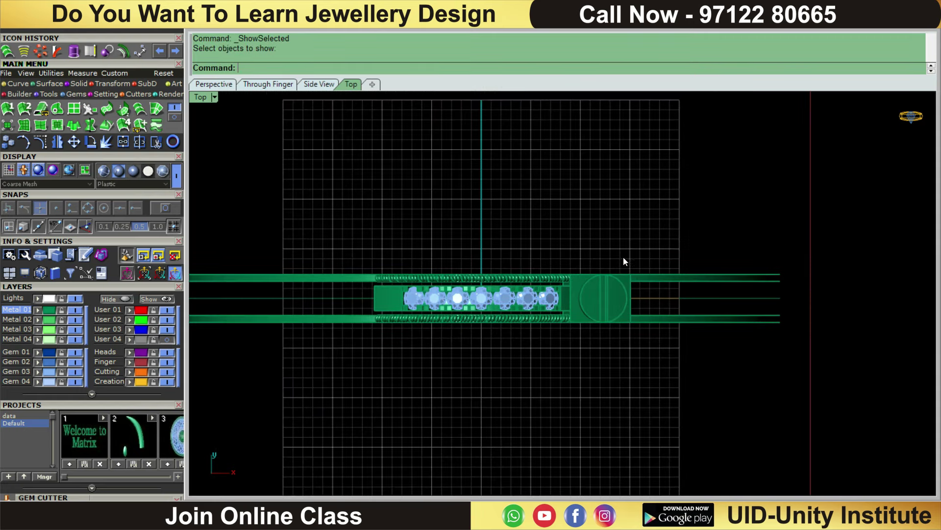
# Step: Polar-array the end block eight times around the origin and group the copies
pyautogui.click(602, 288)
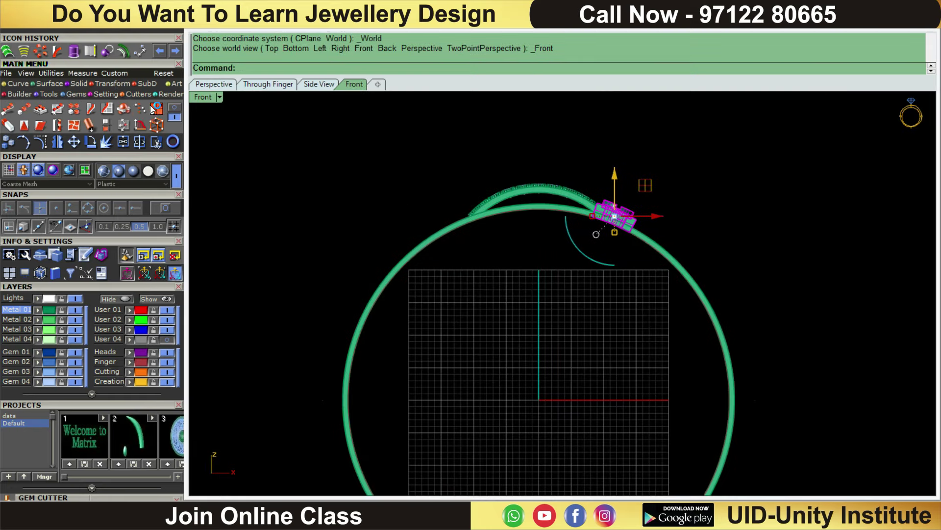
pyautogui.click(116, 84)
pyautogui.click(144, 109)
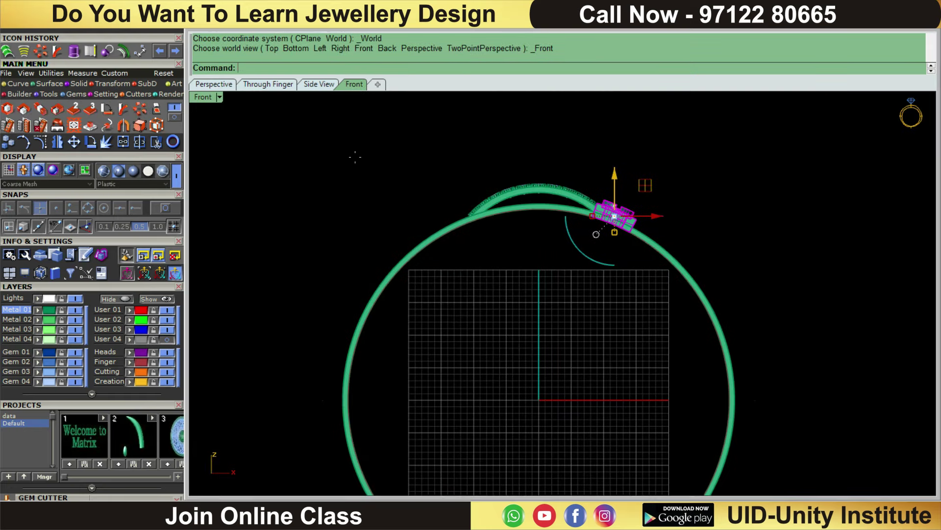
pyautogui.scroll(-4, 383, 171)
pyautogui.write('0')
pyautogui.press('Return')
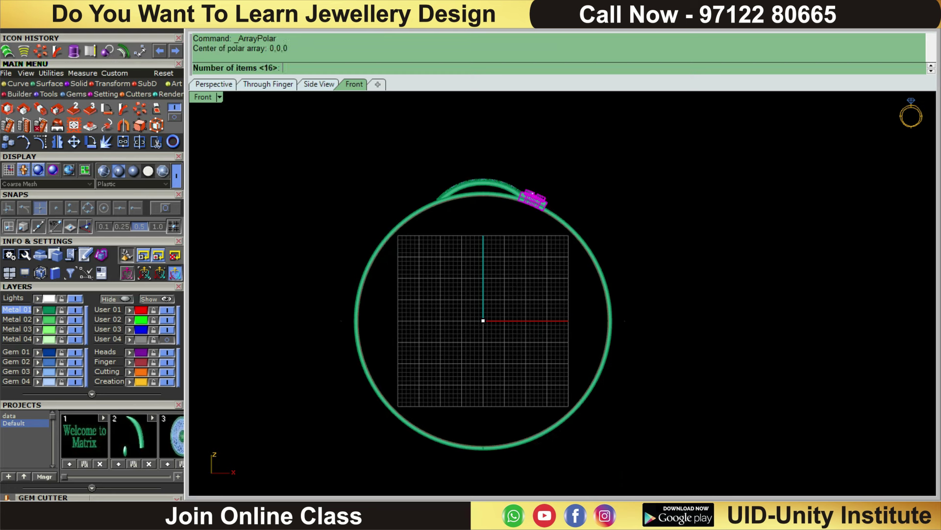
pyautogui.press('Return')
pyautogui.press('Return')
pyautogui.press('Return')
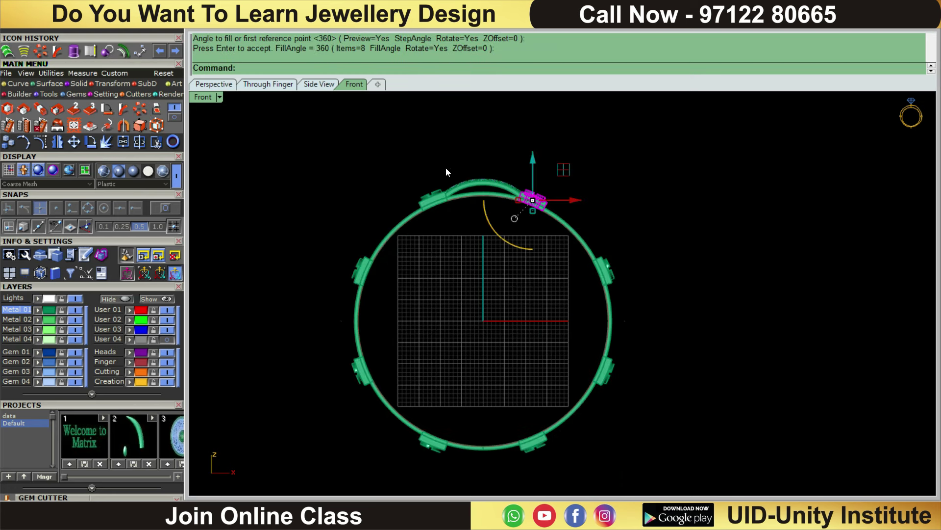
pyautogui.press('Return')
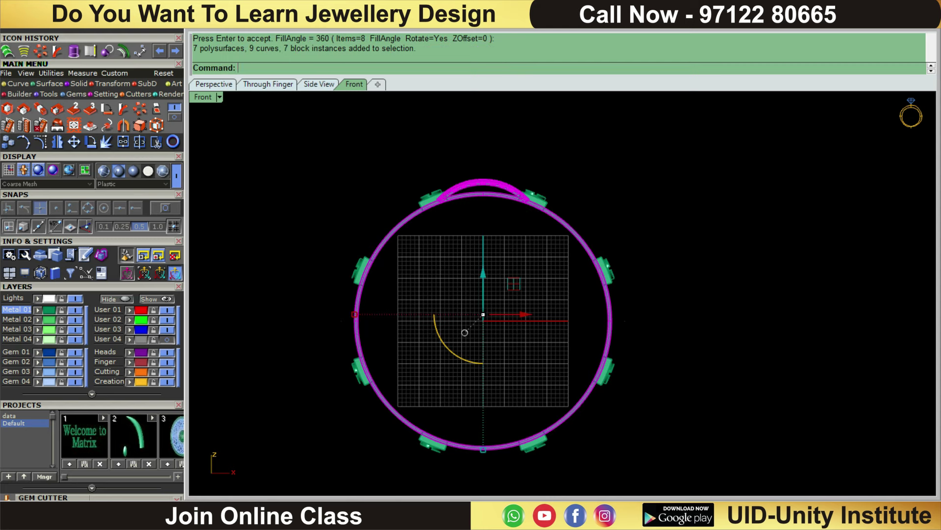
pyautogui.hotkey('ctrl', 'i')
pyautogui.hotkey('ctrl', 'g')
# Step: Undo the grouping and the polar array of the end block
pyautogui.click(526, 175)
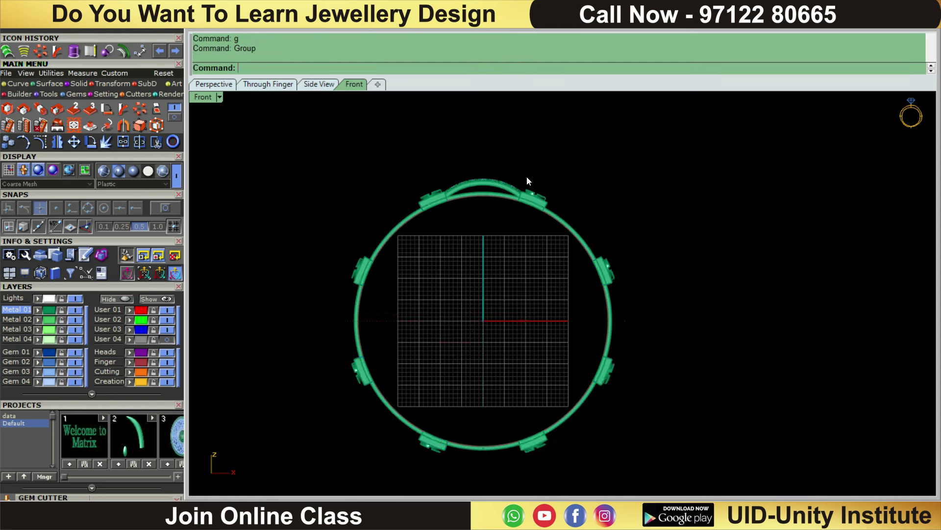
pyautogui.scroll(3, 505, 157)
pyautogui.click(458, 171)
pyautogui.moveTo(458, 172)
pyautogui.mouseDown(button='right')
pyautogui.moveTo(489, 216)
pyautogui.moveTo(447, 260)
pyautogui.mouseUp(button='right')
pyautogui.press('Escape')
pyautogui.click(447, 260)
pyautogui.hotkey('ctrl', 'z')
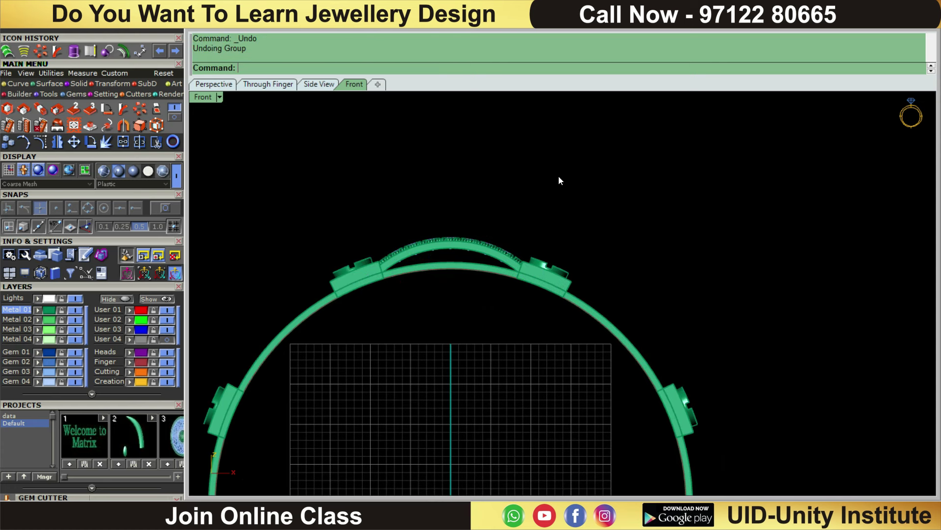
pyautogui.hotkey('ctrl', 'z')
# Step: Group every top piece except the ring shank into one object
pyautogui.moveTo(558, 216); pyautogui.dragTo(577, 150, button='right')
pyautogui.hotkey('ctrl', 'a')
pyautogui.keyDown('ctrl'); pyautogui.moveTo(689, 219); pyautogui.dragTo(603, 328); pyautogui.keyUp('ctrl')
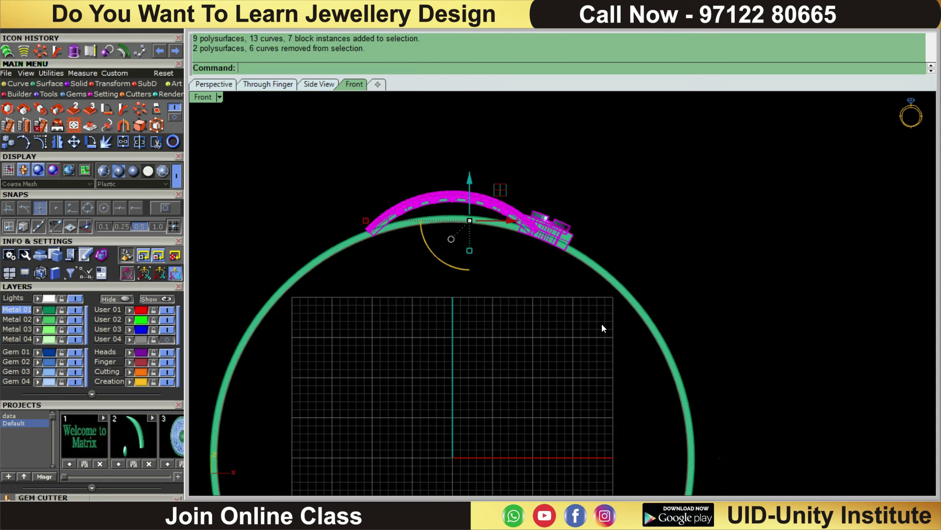
pyautogui.write('g')
pyautogui.press('Return')
# Step: Polar-array the grouped pieces around 0,0,0, inspect it in 3D, then undo the array
pyautogui.click(139, 108)
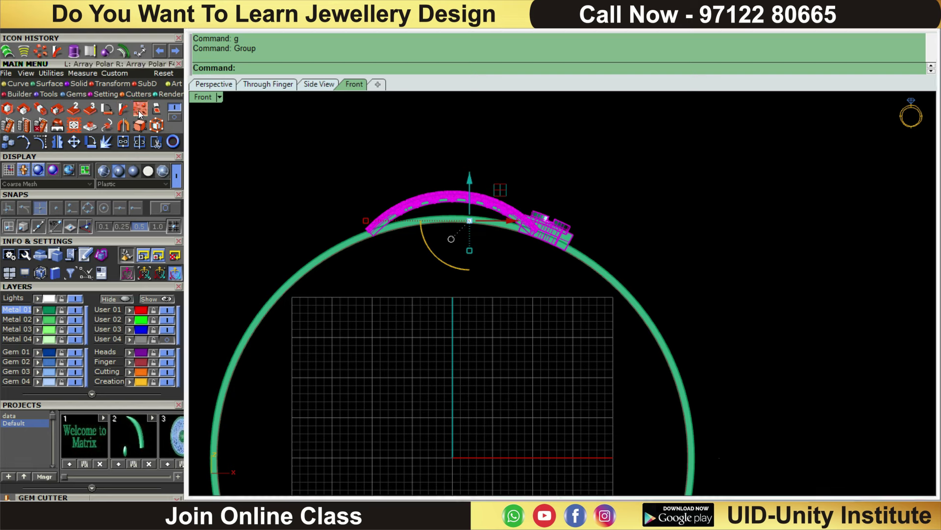
pyautogui.write('0,0,0')
pyautogui.press('Return')
pyautogui.press('Return')
pyautogui.press('Return')
pyautogui.press('Return')
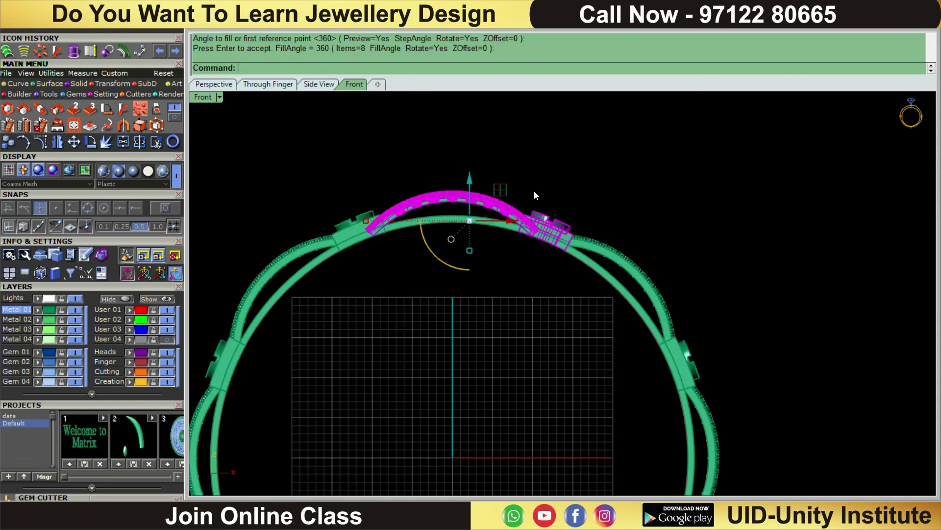
pyautogui.moveTo(687, 166); pyautogui.dragTo(381, 300, button='right')
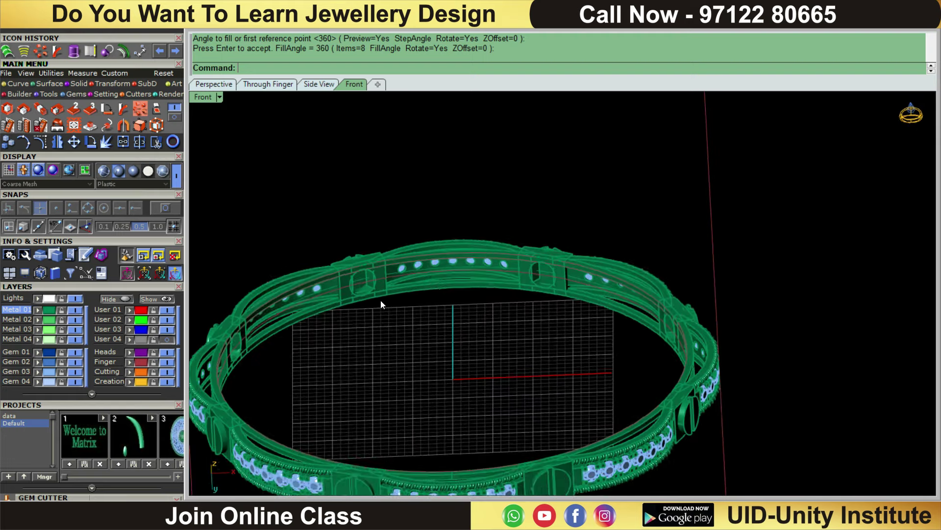
pyautogui.scroll(3, 361, 258)
pyautogui.scroll(2, 364, 257)
pyautogui.scroll(-4, 623, 257)
pyautogui.scroll(4, 634, 245)
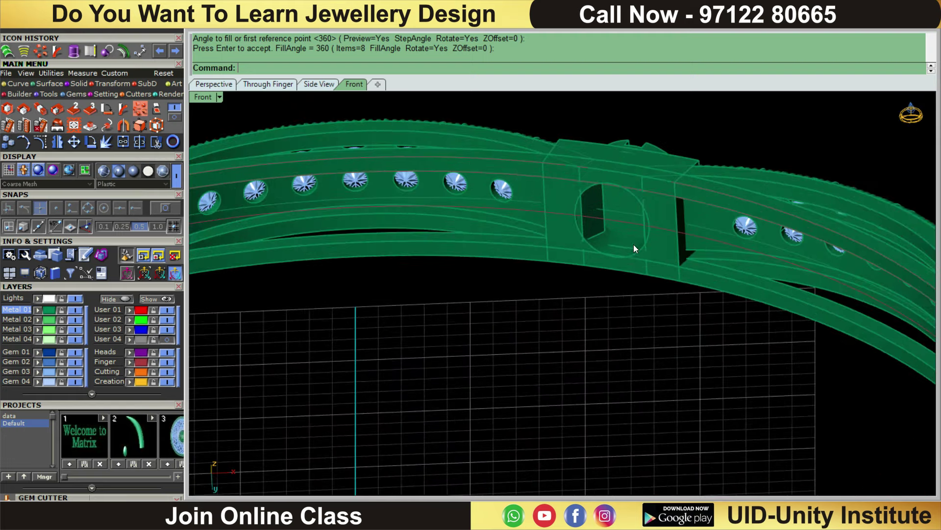
pyautogui.scroll(-5, 724, 214)
pyautogui.hotkey('ctrl', 'z')
# Step: Select the round hole's circle curve on the end block
pyautogui.scroll(5, 613, 199)
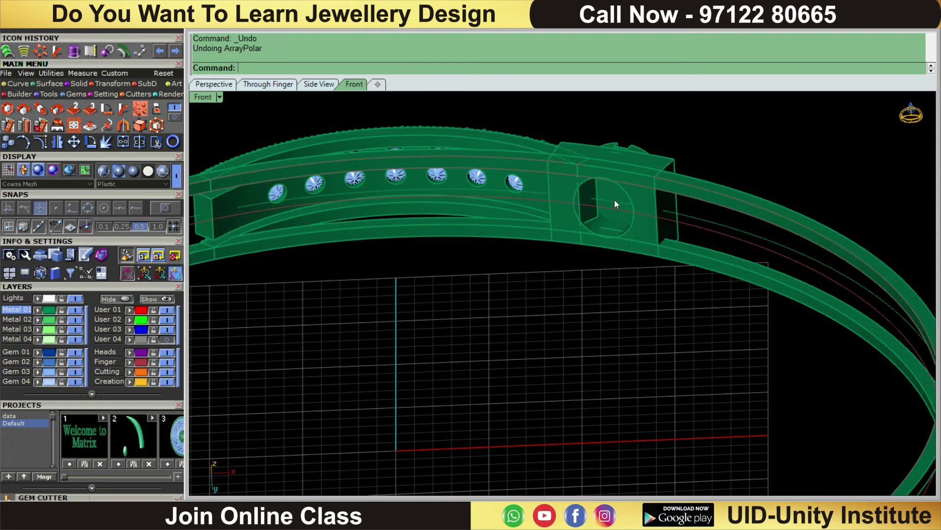
pyautogui.scroll(-1, 616, 199)
pyautogui.scroll(-1, 616, 199)
pyautogui.click(624, 198)
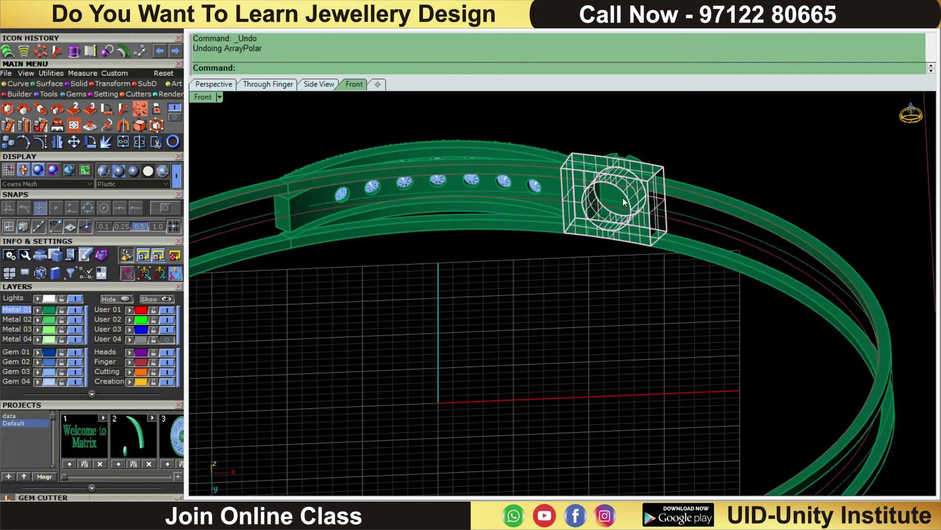
pyautogui.click(662, 239)
# Step: Extrude the selected circle into a short solid using the e alias
pyautogui.scroll(-3, 633, 224)
pyautogui.write('e')
pyautogui.press('Return')
pyautogui.moveTo(603, 276); pyautogui.dragTo(600, 373, button='right')
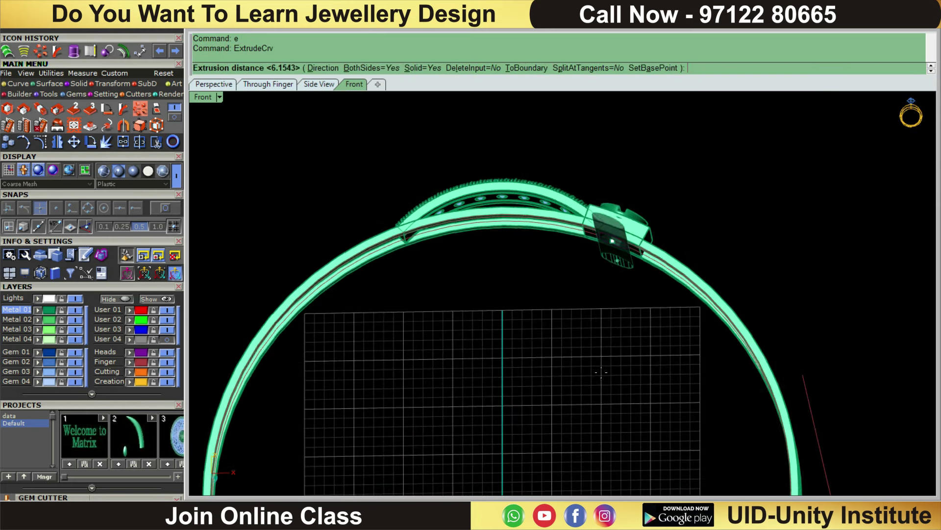
pyautogui.scroll(3, 616, 258)
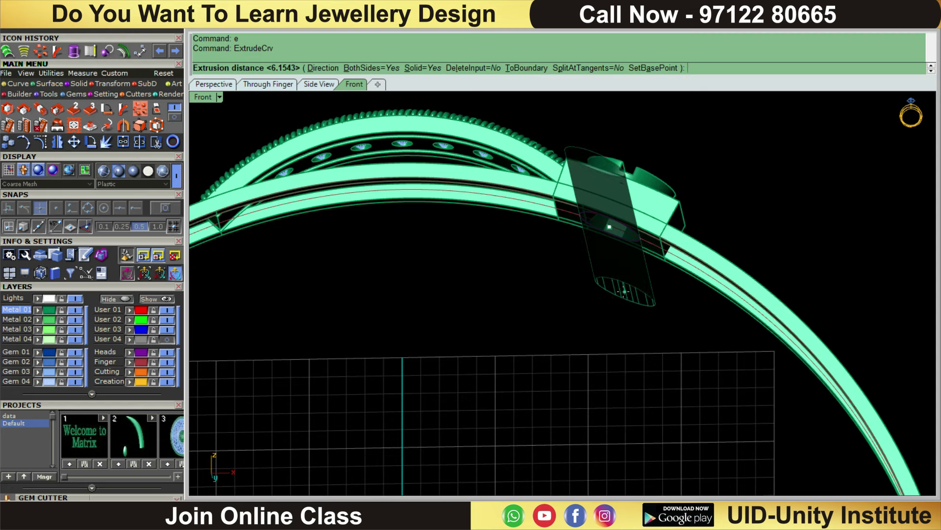
pyautogui.click(592, 263)
pyautogui.scroll(5, 591, 264)
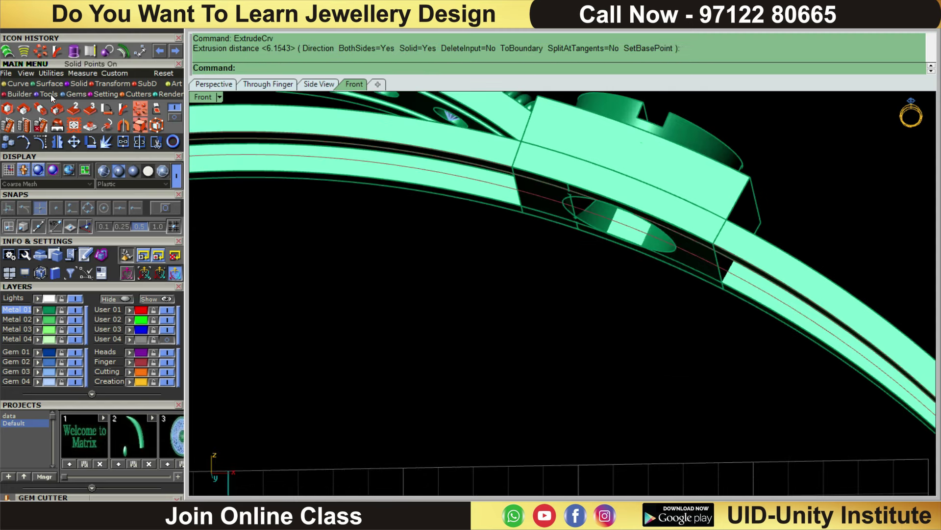
# Step: Duplicate the end block's round hole edge as a circle curve
pyautogui.click(19, 93)
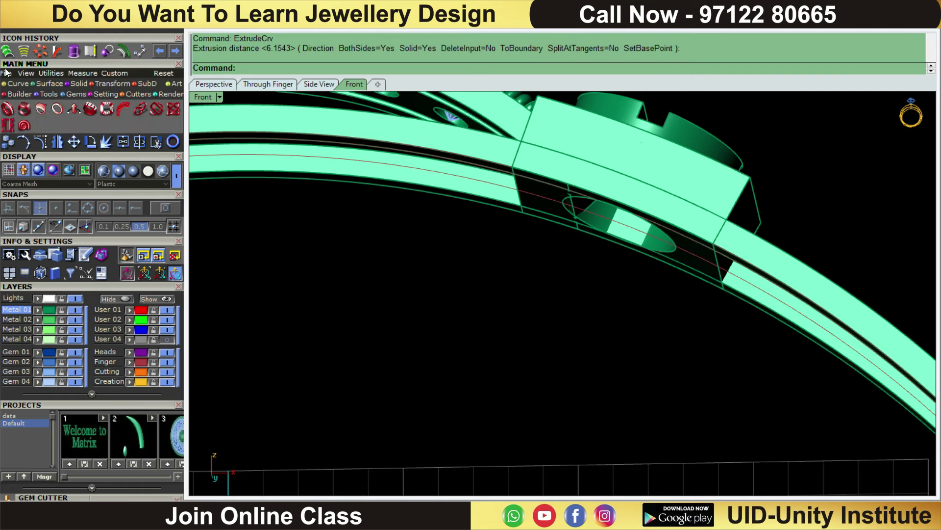
pyautogui.click(16, 81)
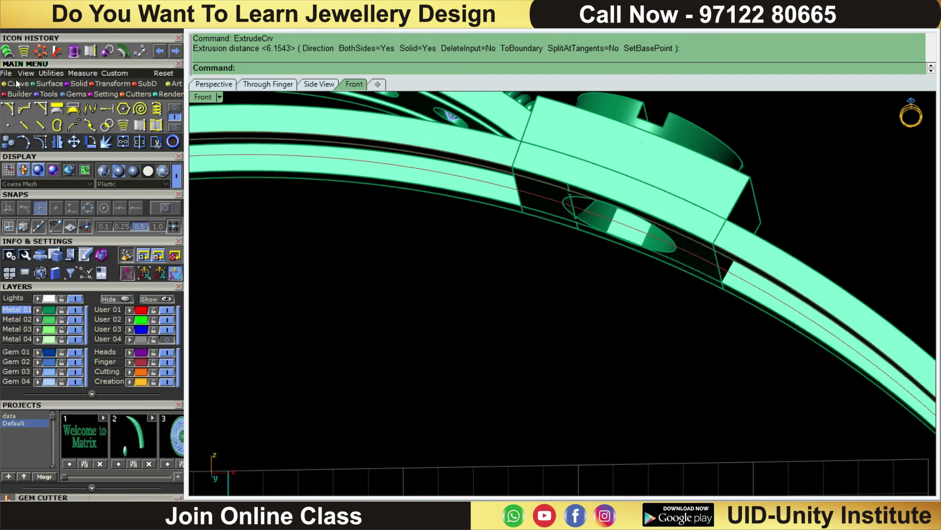
pyautogui.click(139, 123)
pyautogui.moveTo(609, 266); pyautogui.dragTo(621, 199, button='right')
pyautogui.click(655, 212)
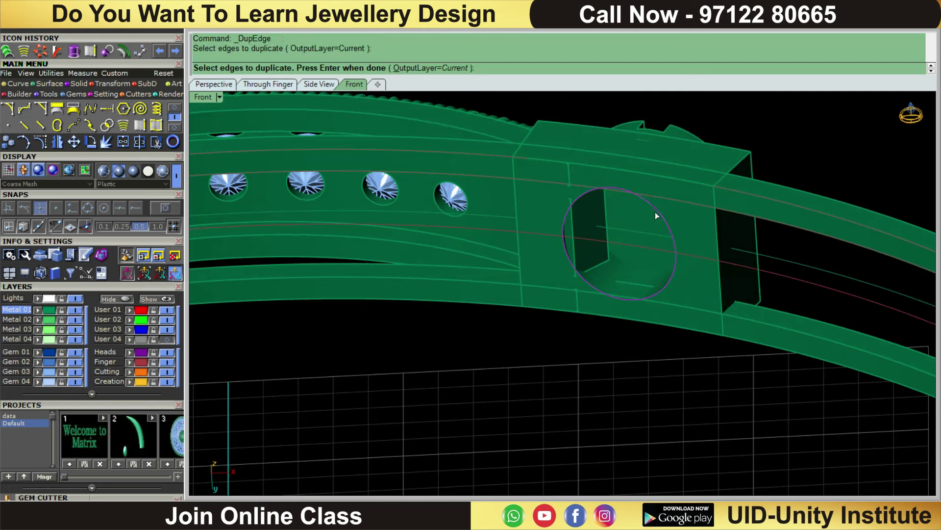
pyautogui.press('Return')
pyautogui.scroll(-5, 655, 212)
# Step: Extrude the circle into a tall trial cutter cylinder through the block from the Front and Top views
pyautogui.hotkey('ctrl', 'F2')
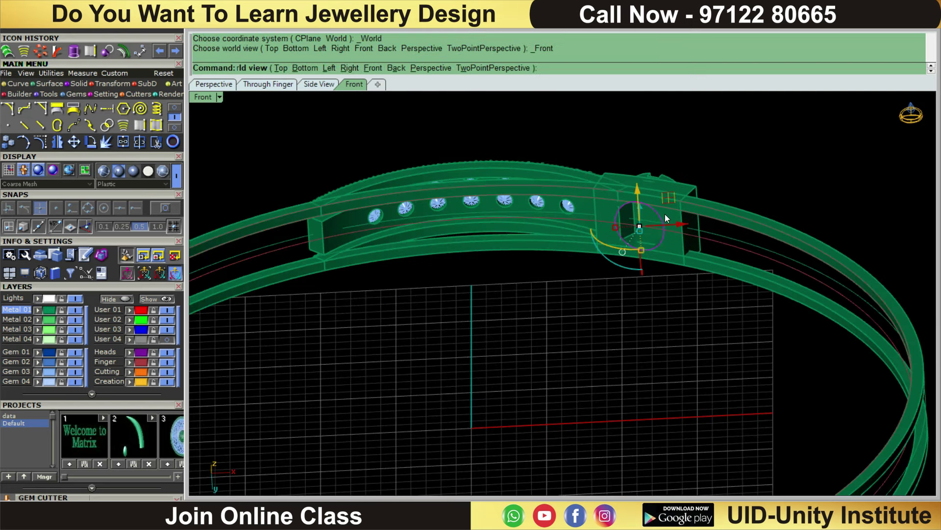
pyautogui.click(87, 87)
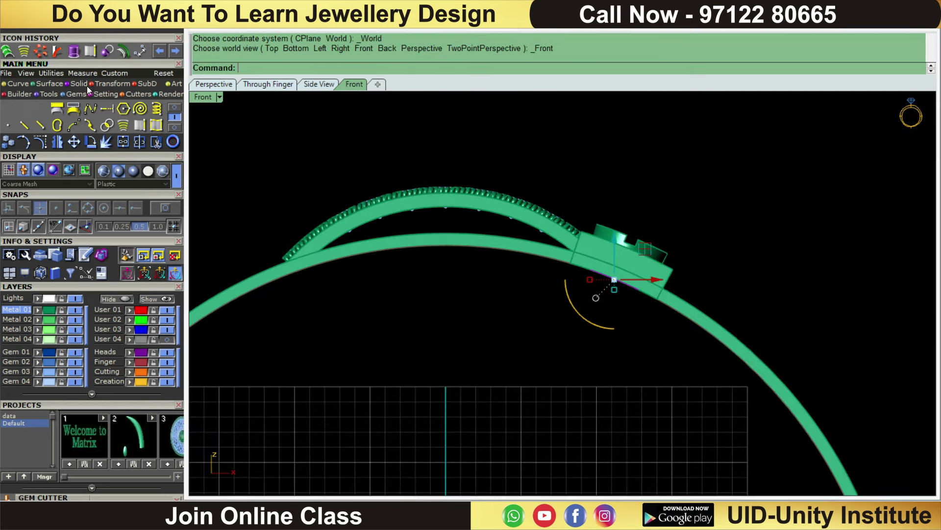
pyautogui.click(140, 109)
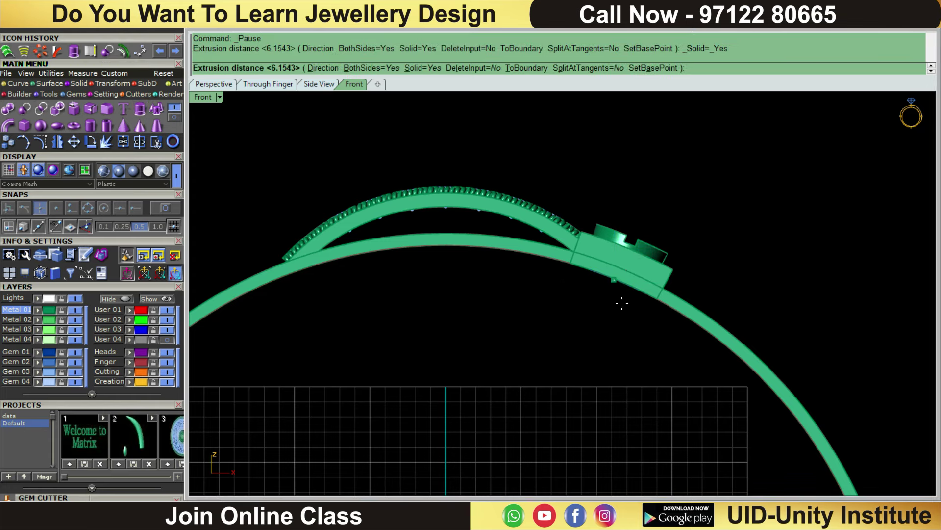
pyautogui.press('Return')
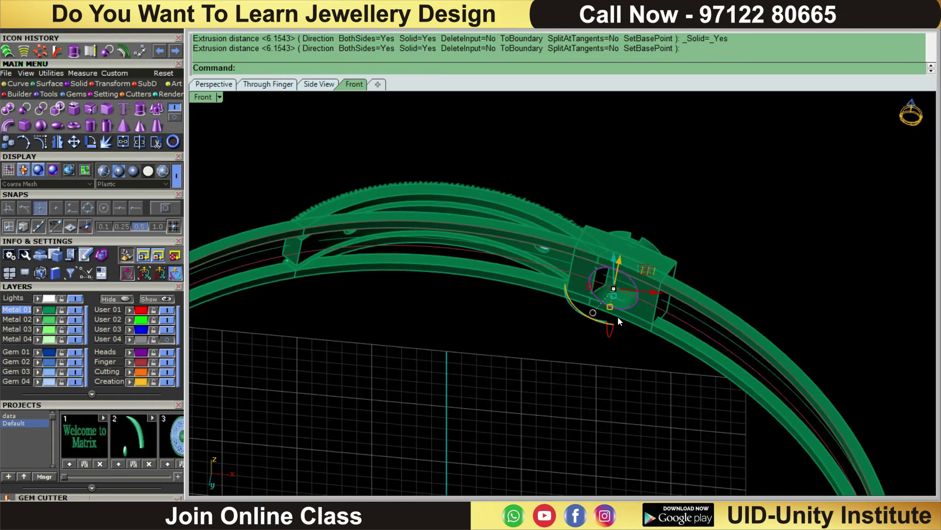
pyautogui.hotkey('ctrl', 'F1')
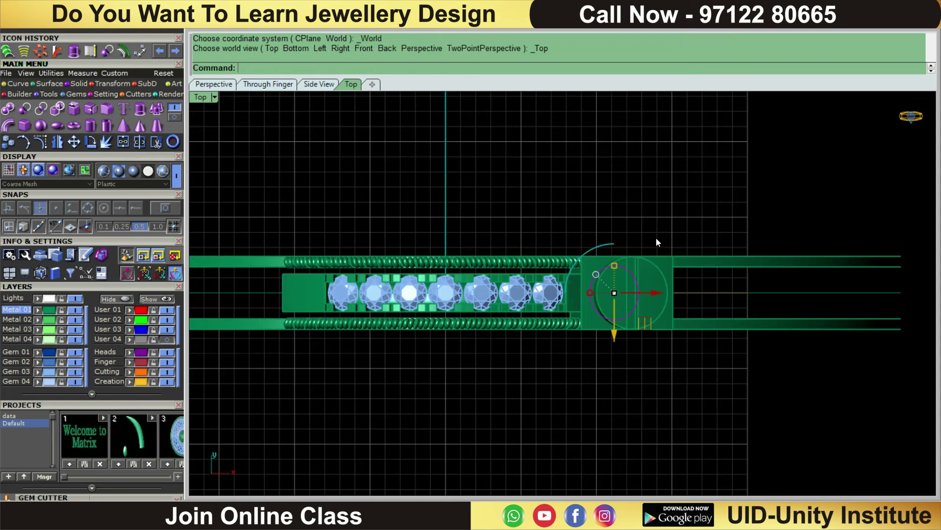
pyautogui.click(140, 109)
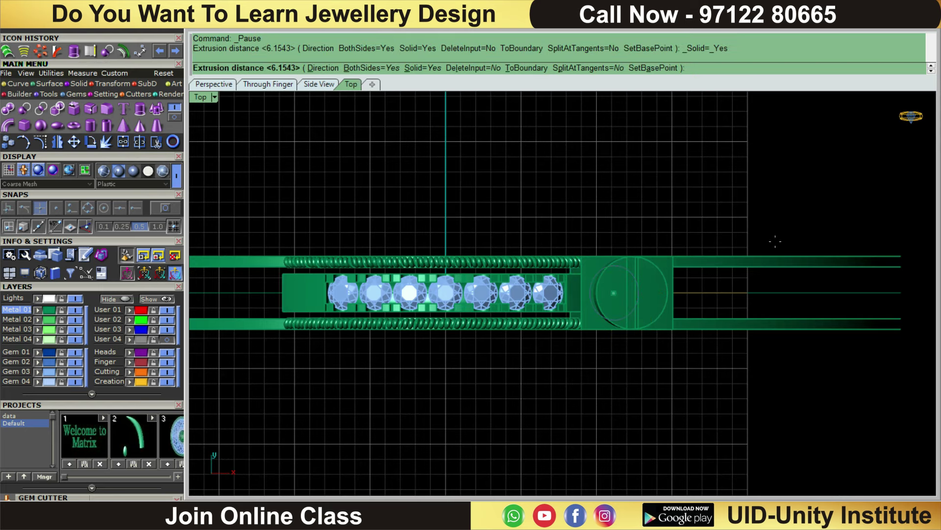
pyautogui.hotkey('ctrl', 'F2')
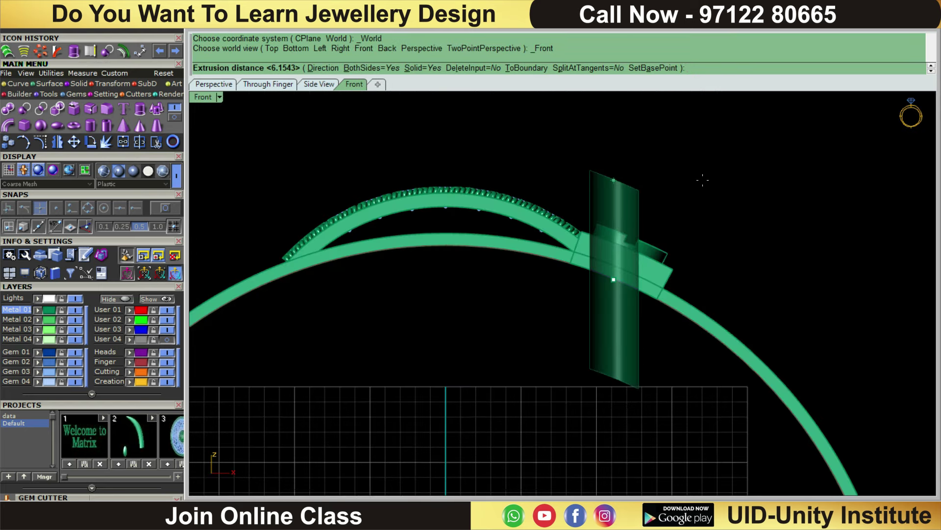
pyautogui.click(702, 180)
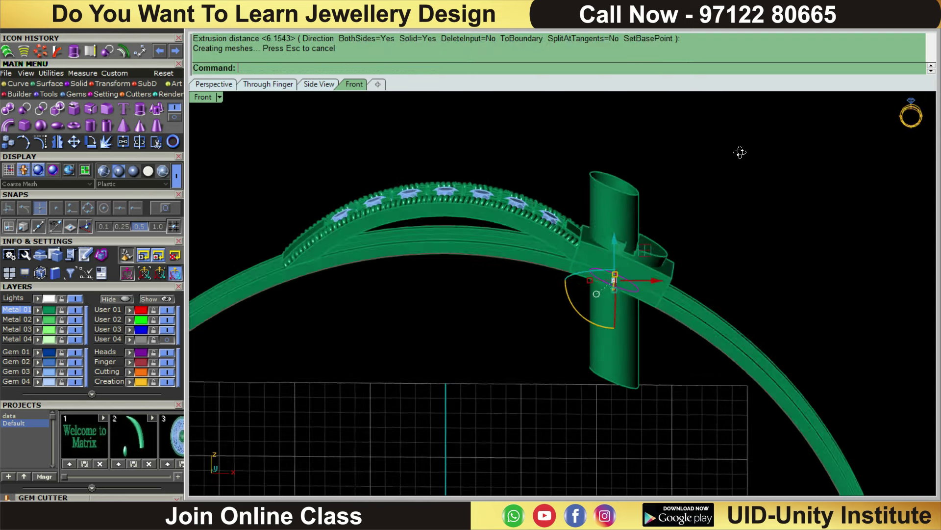
# Step: Delete the trial cutter cylinder and its leftover surface
pyautogui.moveTo(740, 150); pyautogui.dragTo(774, 471, button='right')
pyautogui.press('Delete')
pyautogui.click(632, 310)
pyautogui.scroll(2, 634, 316)
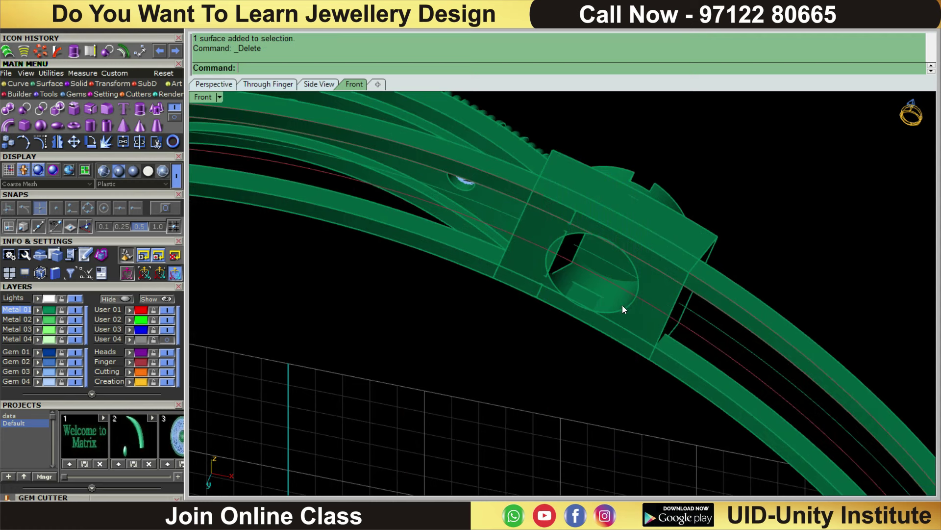
# Step: Extrude the hole's circle curve again from among the overlapping objects
pyautogui.click(622, 307)
pyautogui.click(664, 349)
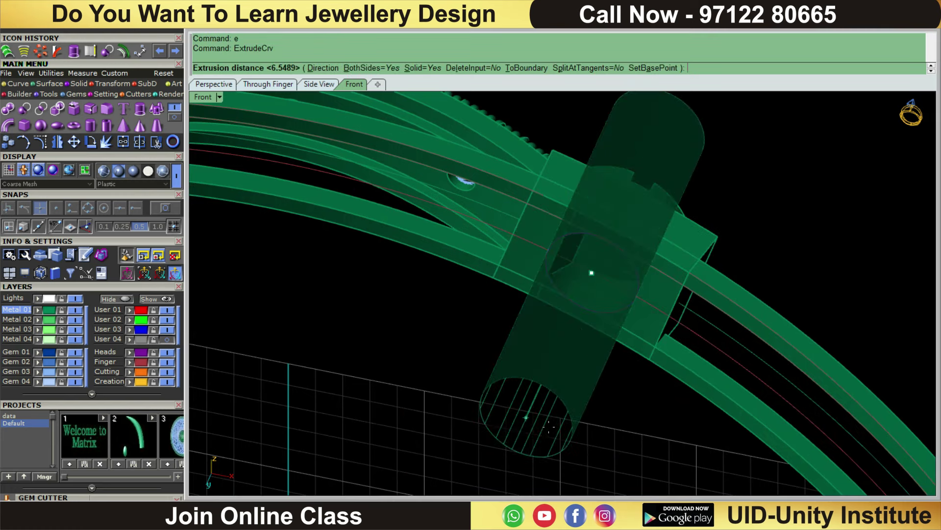
pyautogui.click(769, 271)
pyautogui.moveTo(770, 272); pyautogui.dragTo(687, 311, button='right')
pyautogui.write('e')
pyautogui.press('Return')
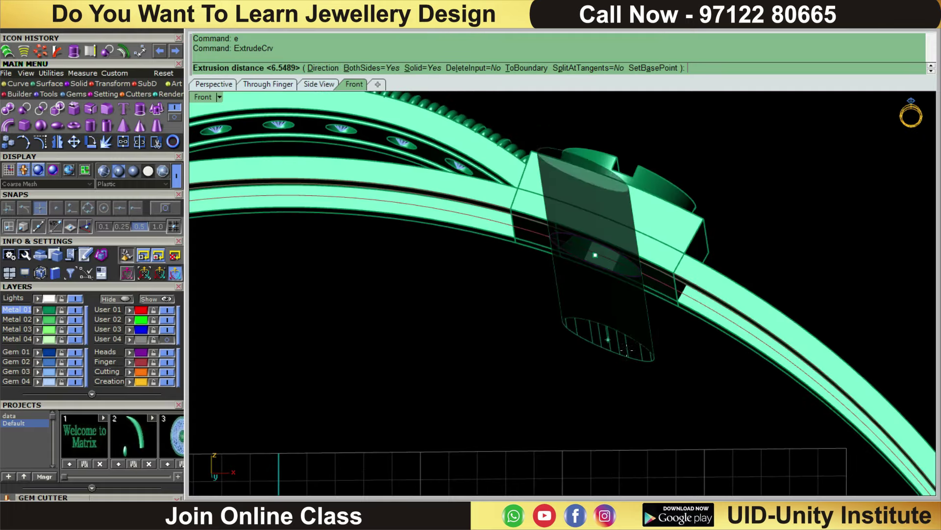
pyautogui.click(570, 392)
pyautogui.moveTo(573, 392)
pyautogui.mouseDown(button='right')
pyautogui.moveTo(657, 355)
pyautogui.moveTo(707, 257)
pyautogui.mouseUp(button='right')
pyautogui.scroll(3, 570, 333)
pyautogui.scroll(2, 636, 302)
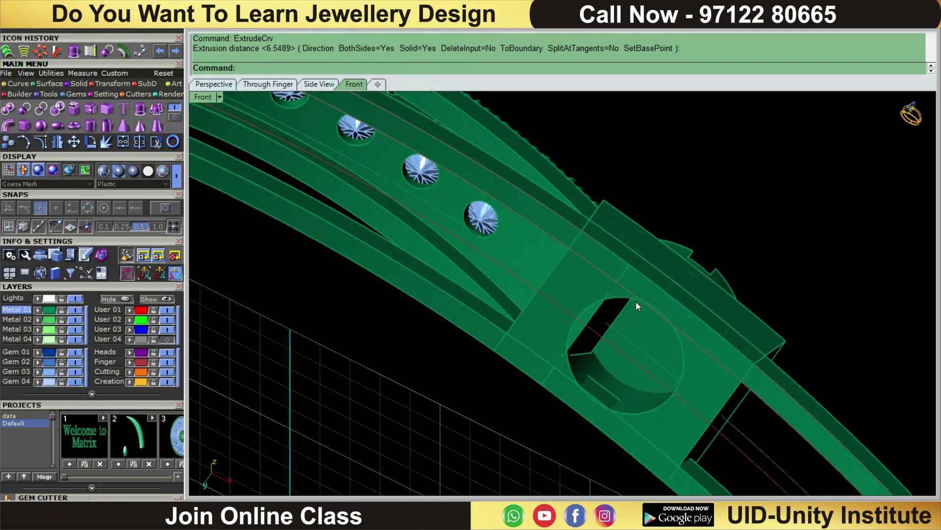
# Step: Duplicate the round hole's edge on the end block as a curve
pyautogui.click(666, 398)
pyautogui.click(787, 278)
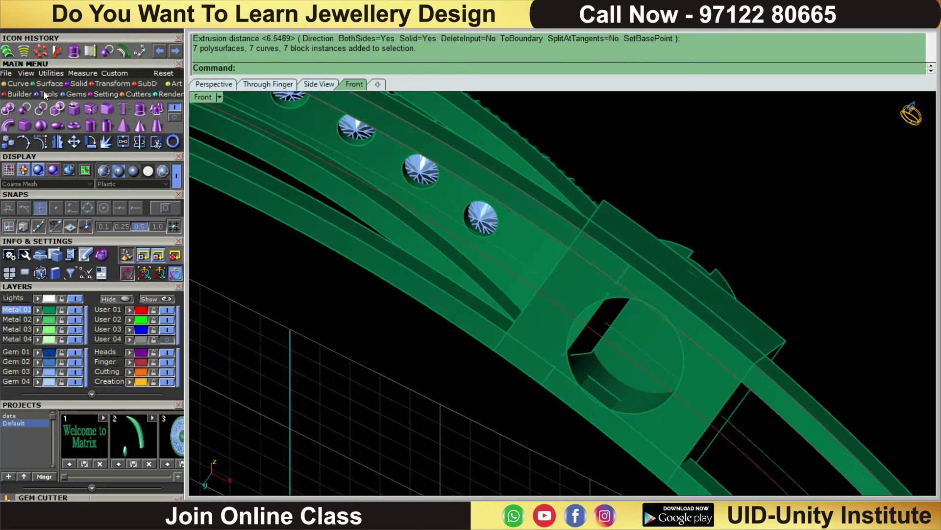
pyautogui.click(21, 83)
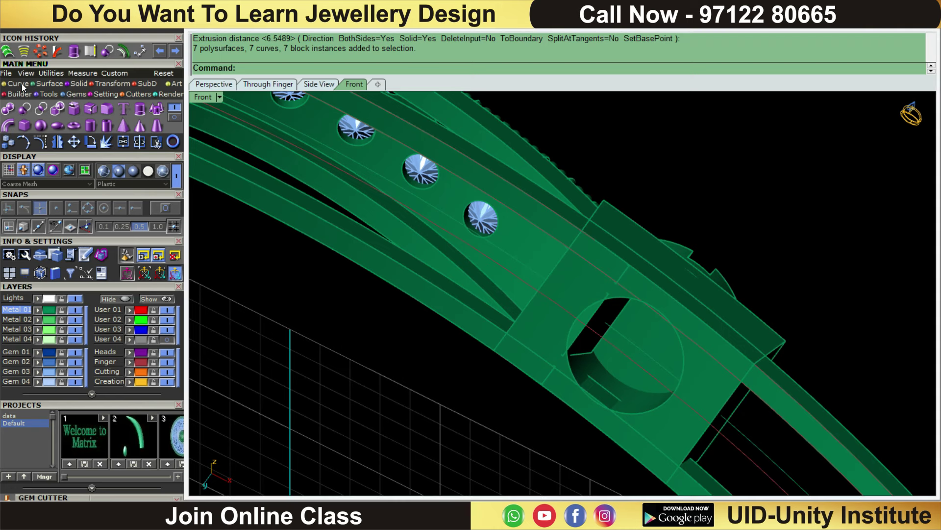
pyautogui.click(139, 126)
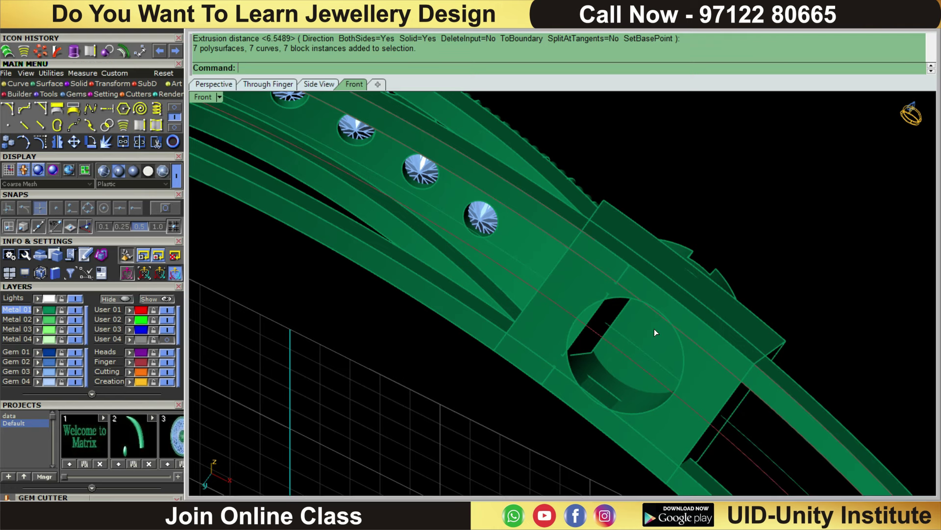
pyautogui.click(665, 403)
# Step: Extrude the copied circle into a solid cylinder through the end block
pyautogui.hotkey('ctrl', 'F1')
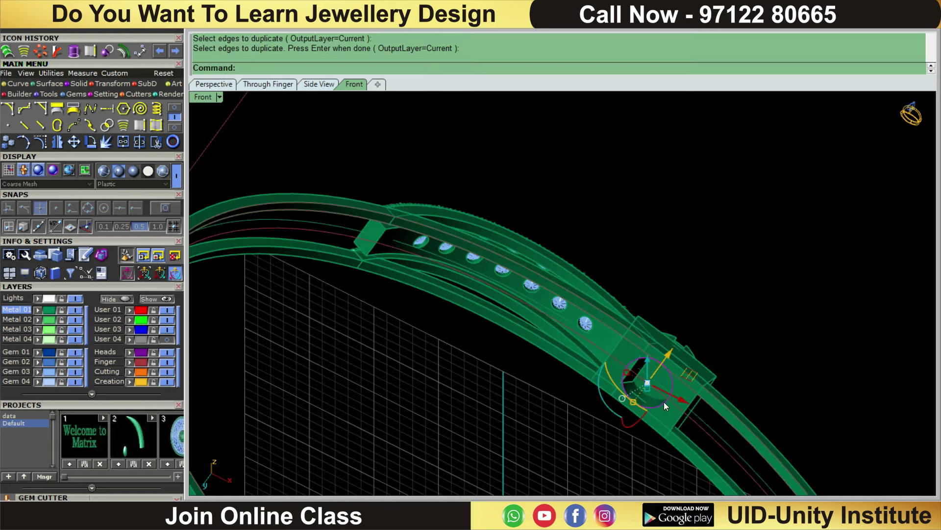
pyautogui.scroll(1, 718, 356)
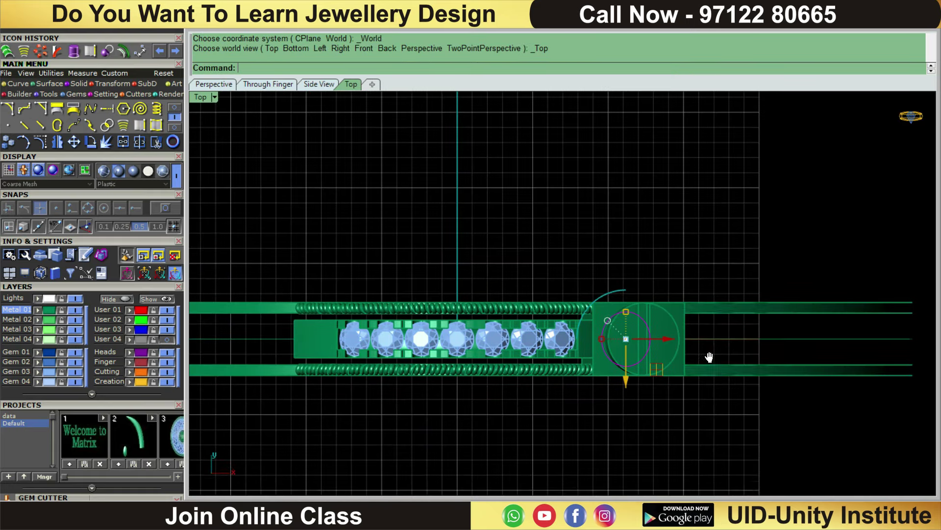
pyautogui.scroll(1, 711, 348)
pyautogui.scroll(1, 713, 343)
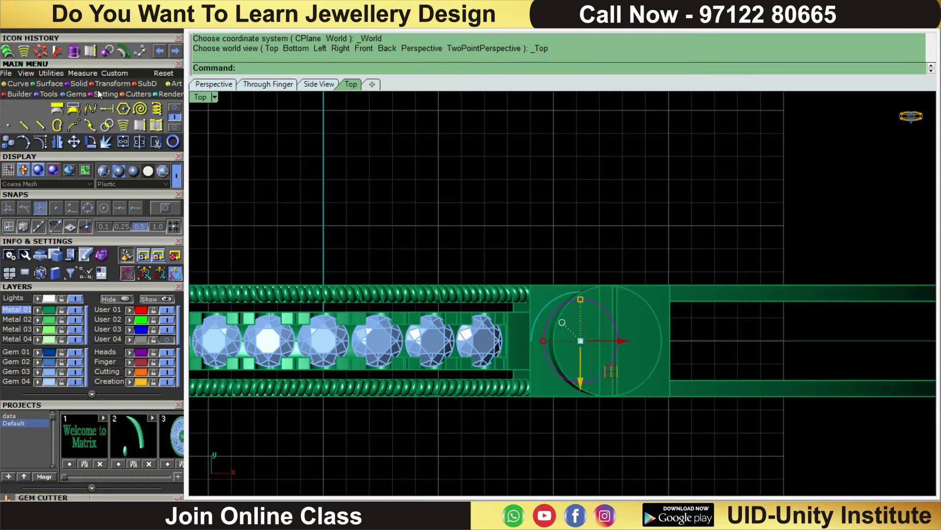
pyautogui.click(157, 109)
pyautogui.hotkey('ctrl', 'F2')
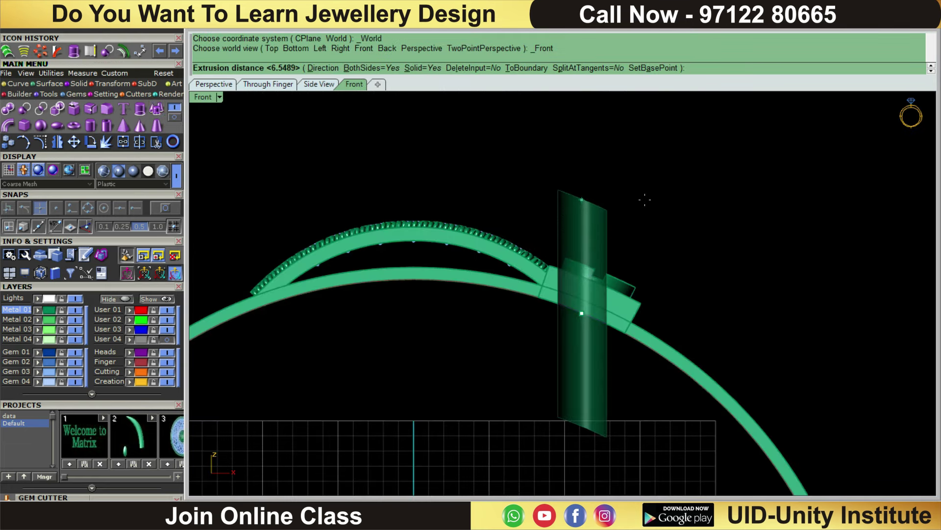
pyautogui.press('Return')
pyautogui.moveTo(675, 168); pyautogui.dragTo(575, 212)
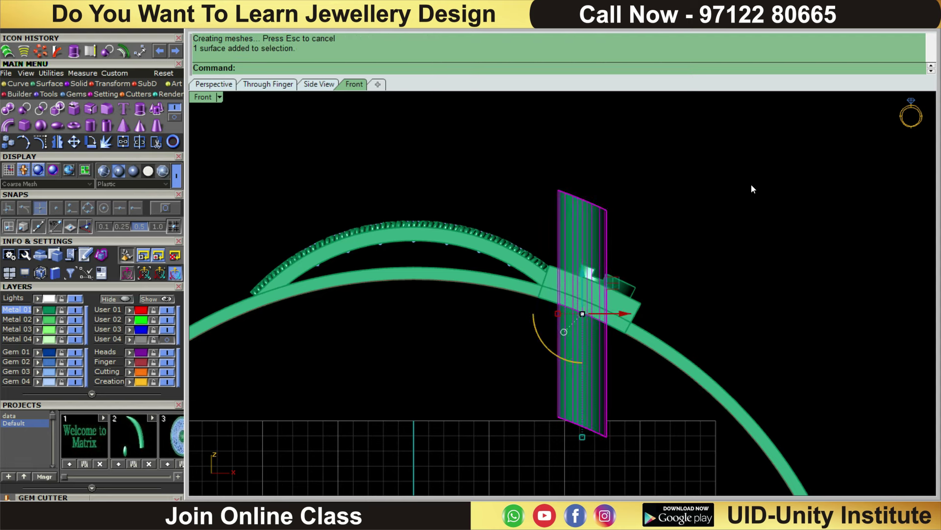
# Step: Turn on solid points and shift the top point right, bottom point left to tilt the cylinder
pyautogui.click(95, 86)
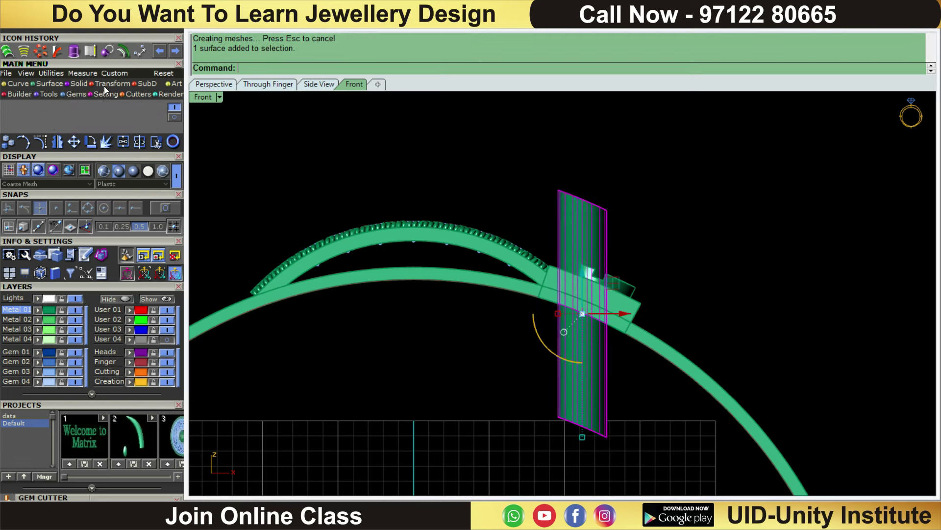
pyautogui.click(140, 125)
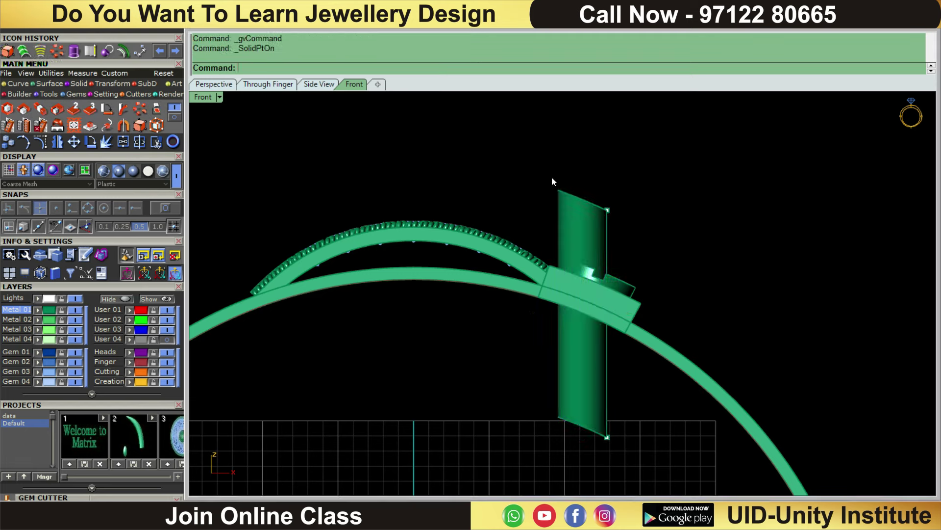
pyautogui.click(607, 210)
pyautogui.moveTo(652, 219); pyautogui.dragTo(682, 223)
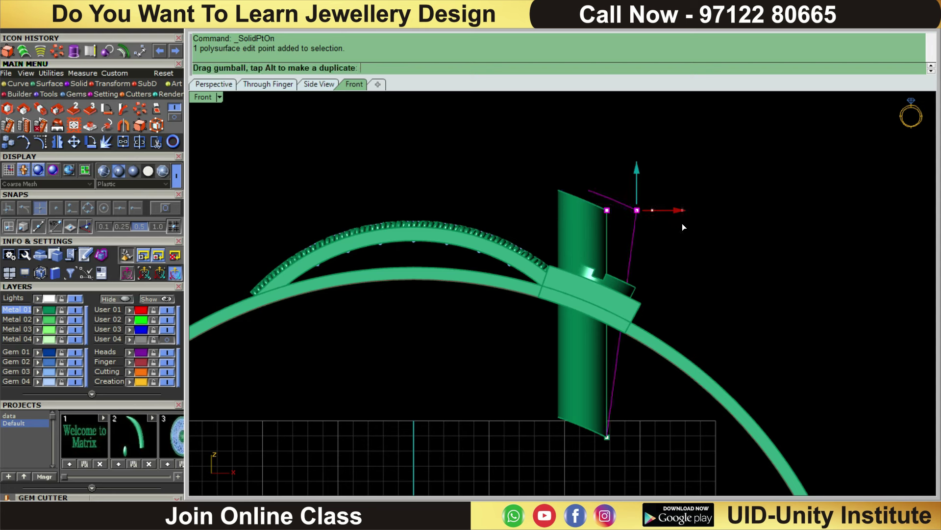
pyautogui.click(607, 436)
pyautogui.moveTo(653, 436); pyautogui.dragTo(630, 435)
pyautogui.click(573, 193)
pyautogui.click(637, 210)
pyautogui.moveTo(656, 214); pyautogui.dragTo(681, 209)
pyautogui.moveTo(446, 401)
pyautogui.mouseDown()
pyautogui.moveTo(621, 472)
pyautogui.moveTo(622, 440)
pyautogui.mouseUp()
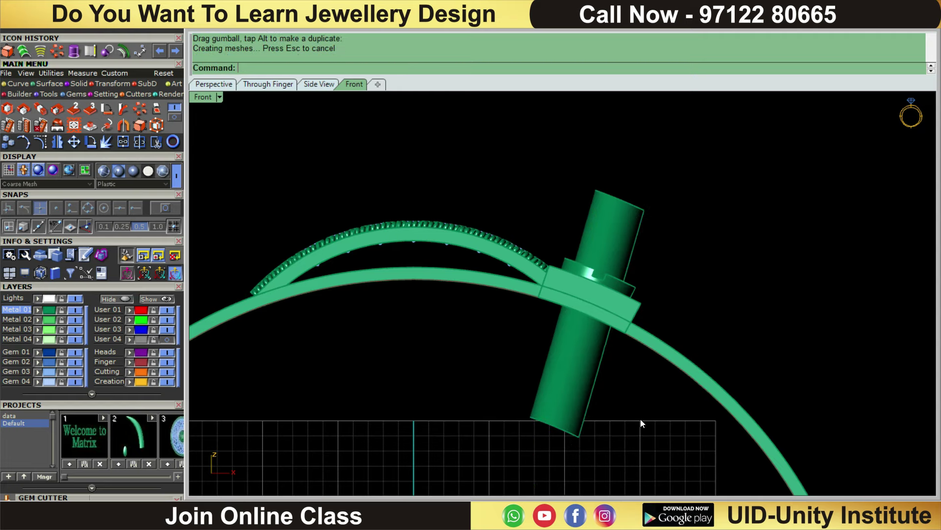
# Step: Move a corner point to reshape the cylinder's end near the end block
pyautogui.moveTo(615, 449)
pyautogui.mouseDown(button='right')
pyautogui.moveTo(635, 300)
pyautogui.moveTo(614, 339)
pyautogui.mouseUp(button='right')
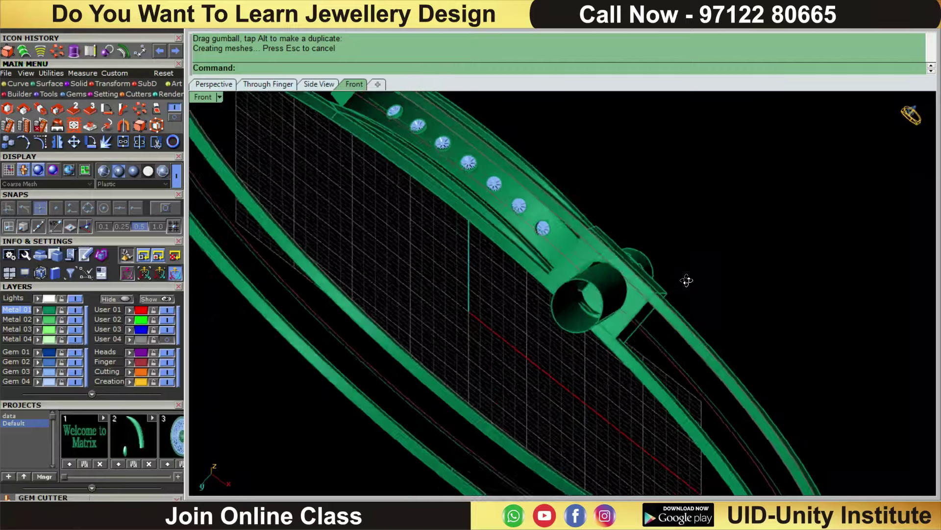
pyautogui.click(614, 339)
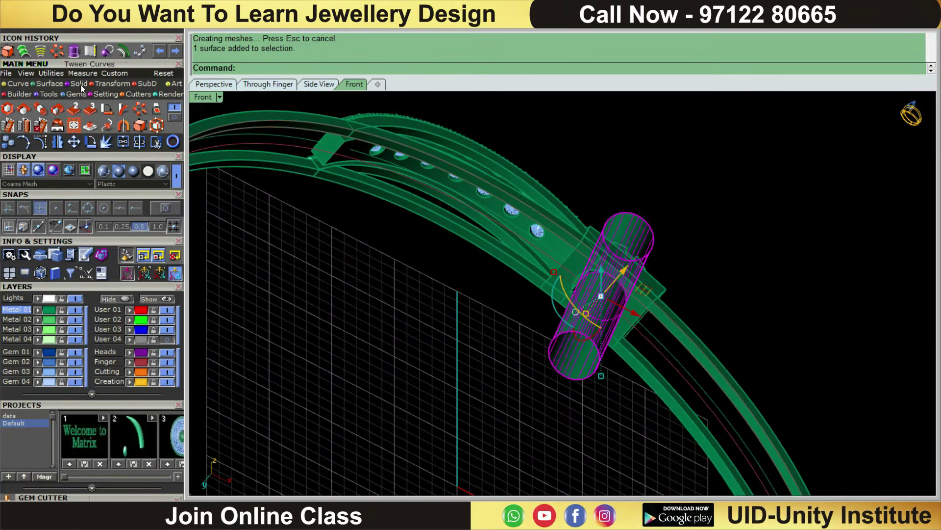
pyautogui.click(143, 127)
pyautogui.moveTo(540, 365); pyautogui.dragTo(624, 384, button='right')
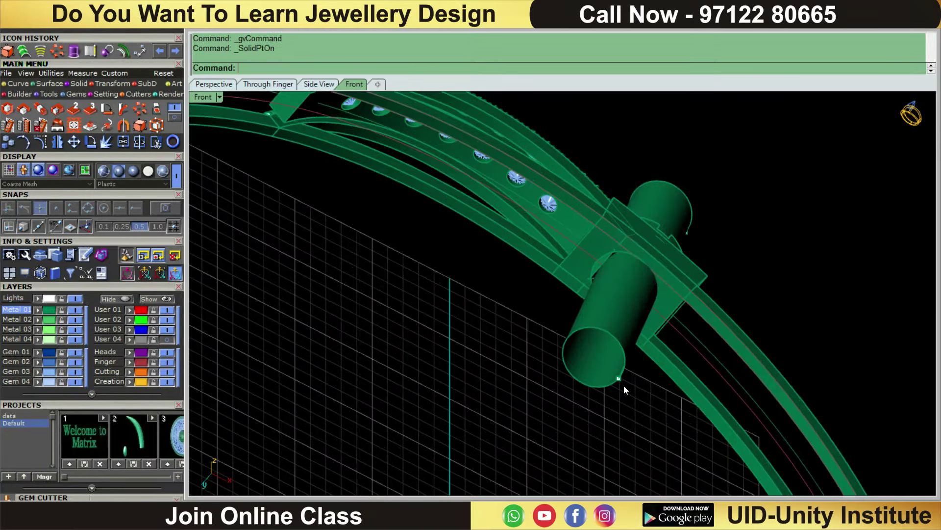
pyautogui.click(619, 379)
pyautogui.moveTo(646, 393); pyautogui.dragTo(646, 392)
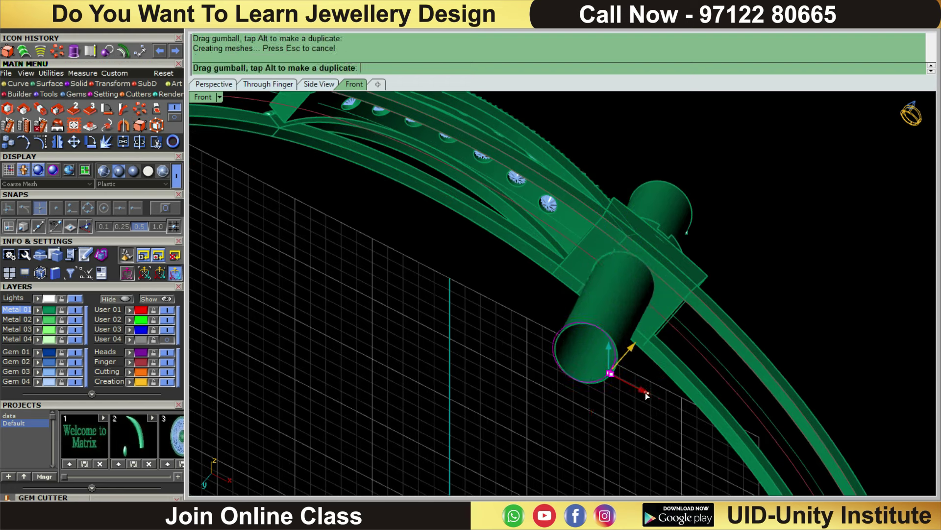
pyautogui.click(648, 415)
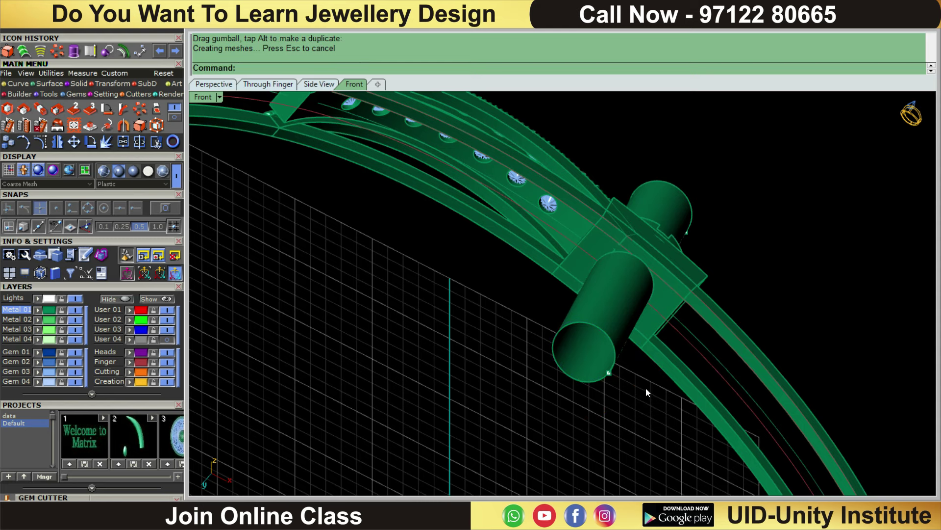
pyautogui.hotkey('ctrl', 'F2')
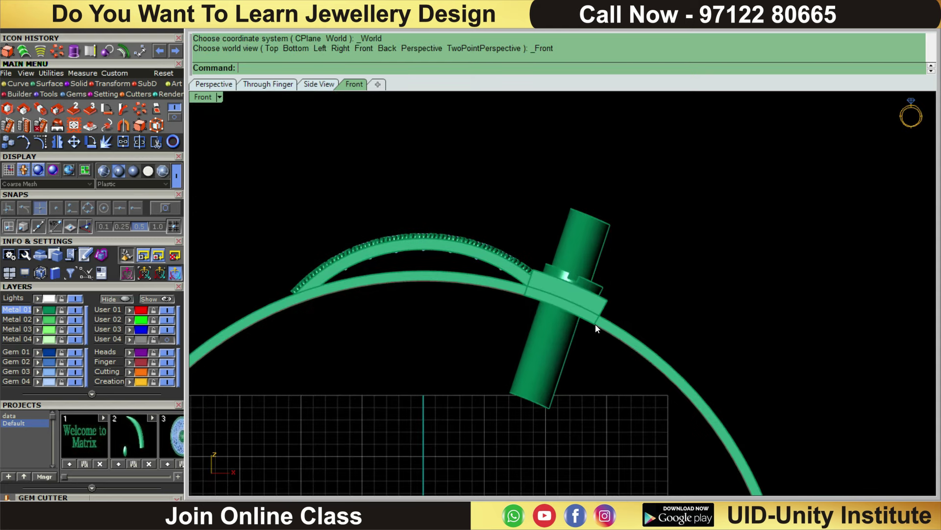
# Step: Draw two lines across the cylinder's top and bottom in the Front view
pyautogui.click(11, 84)
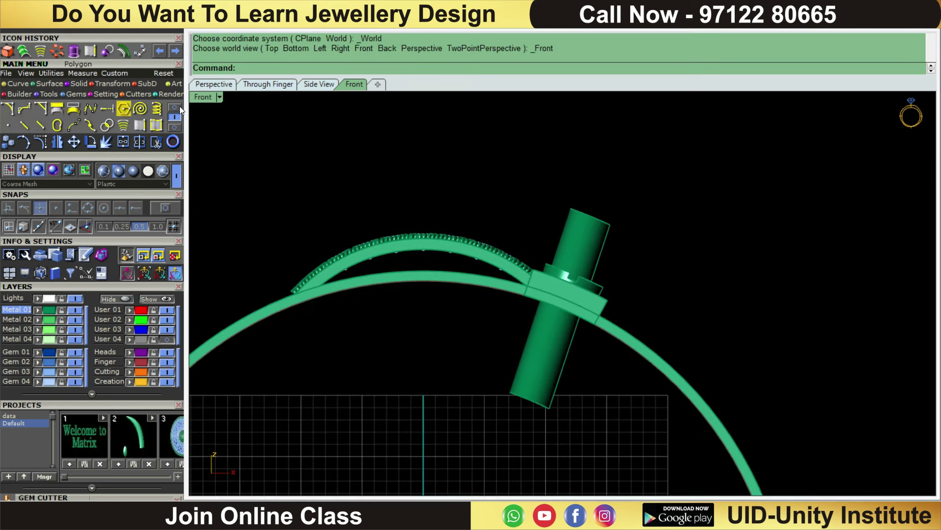
pyautogui.click(28, 110)
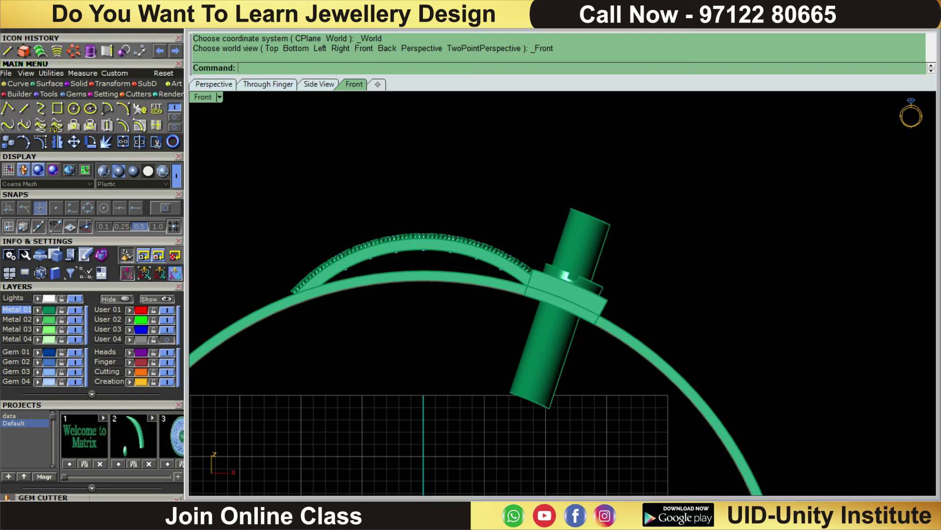
pyautogui.click(543, 219)
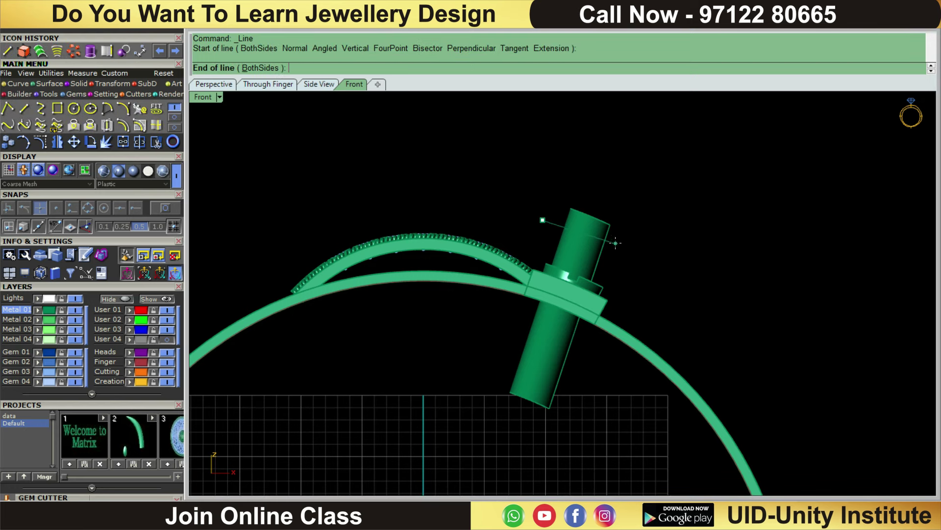
pyautogui.click(615, 243)
pyautogui.rightClick(612, 280)
pyautogui.click(504, 366)
pyautogui.click(580, 384)
# Step: Trim away both cylinder ends using the two lines
pyautogui.moveTo(585, 400); pyautogui.dragTo(501, 367)
pyautogui.keyDown('shift'); pyautogui.click(586, 235); pyautogui.keyUp('shift')
pyautogui.click(140, 141)
pyautogui.click(608, 212)
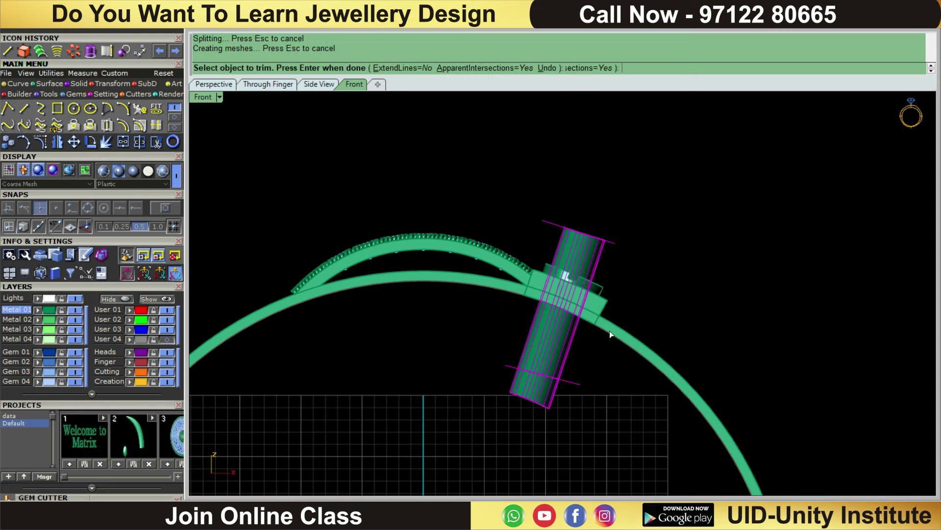
pyautogui.click(533, 400)
pyautogui.press('Return')
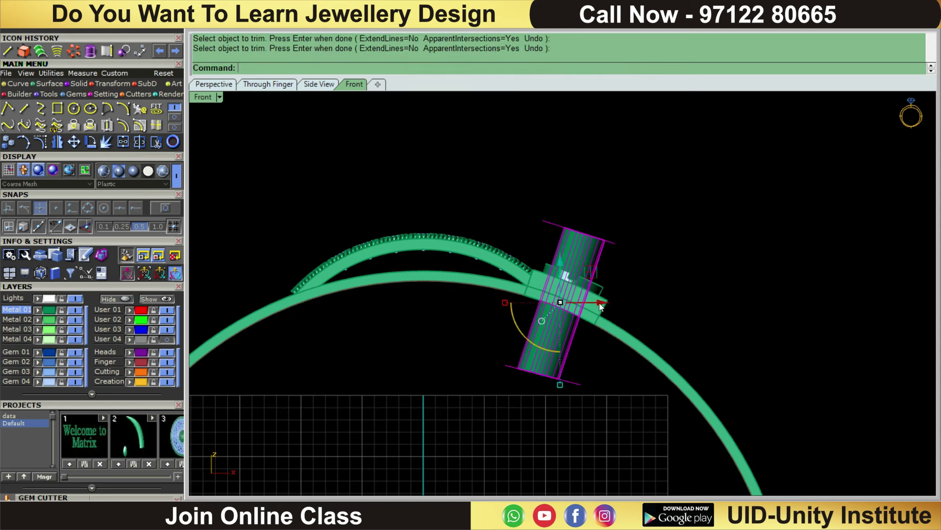
# Step: Cap the trimmed cylinder's open ends into a closed solid
pyautogui.click(573, 248)
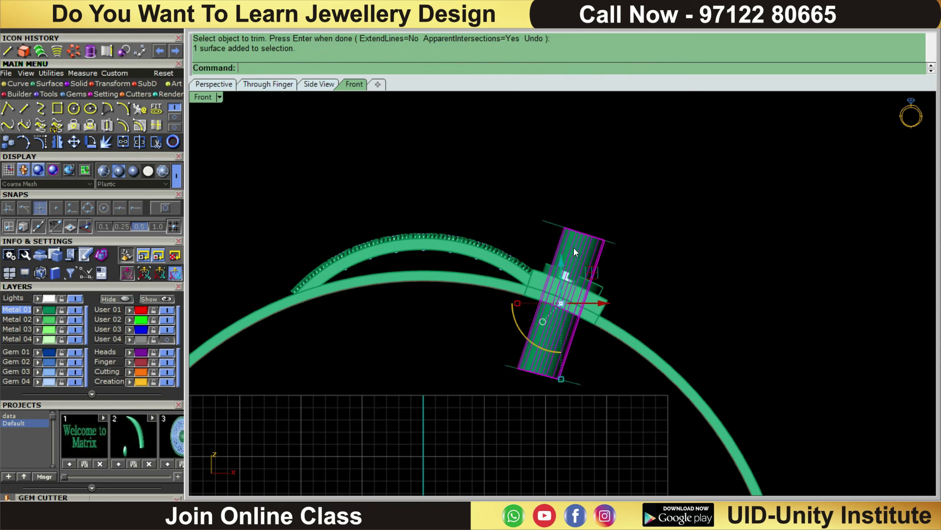
pyautogui.click(76, 84)
pyautogui.click(73, 109)
pyautogui.moveTo(868, 237)
pyautogui.mouseDown(button='right')
pyautogui.moveTo(597, 368)
pyautogui.moveTo(466, 331)
pyautogui.moveTo(598, 257)
pyautogui.mouseUp(button='right')
pyautogui.click(465, 330)
pyautogui.press('Escape')
# Step: Mirror the capped cylinder to the band's other end and group both cylinders
pyautogui.click(573, 272)
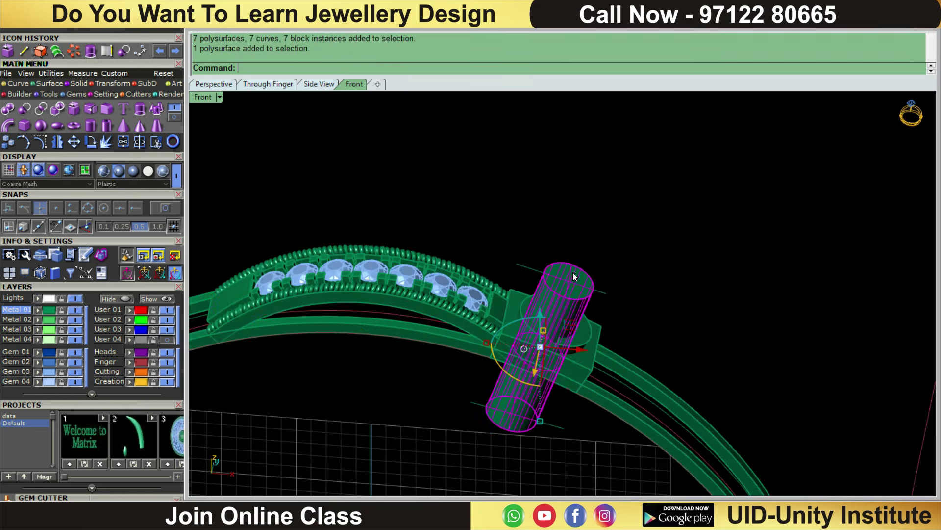
pyautogui.hotkey('ctrl', 'shift', 'f')
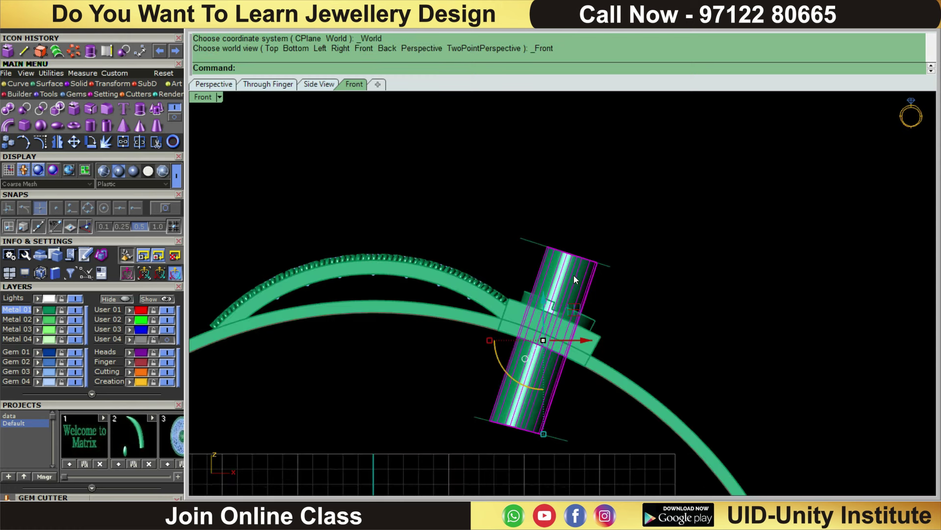
pyautogui.write('y')
pyautogui.press('Return')
pyautogui.scroll(-2, 395, 357)
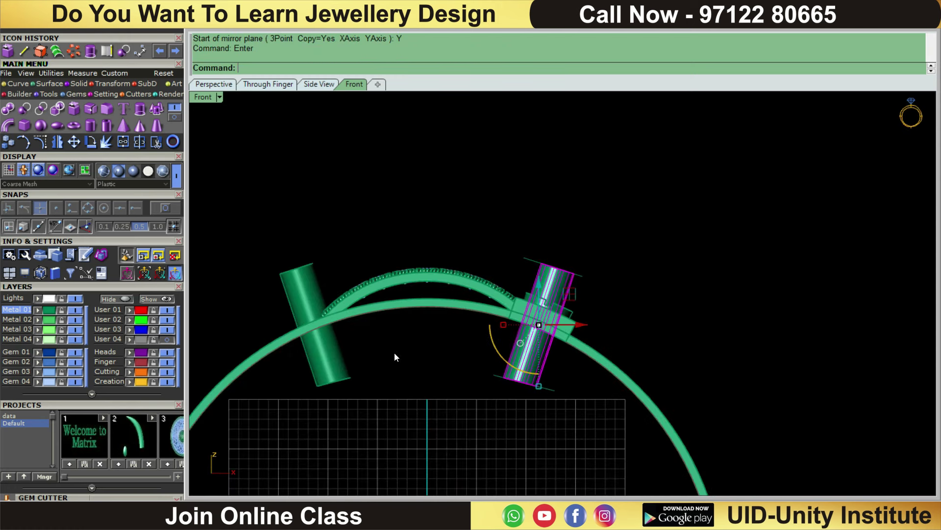
pyautogui.keyDown('shift'); pyautogui.click(337, 364); pyautogui.keyUp('shift')
pyautogui.write('g')
pyautogui.press('Return')
pyautogui.press('Escape')
# Step: Ungroup the gem band and select its pieces
pyautogui.click(477, 290)
pyautogui.scroll(2, 561, 305)
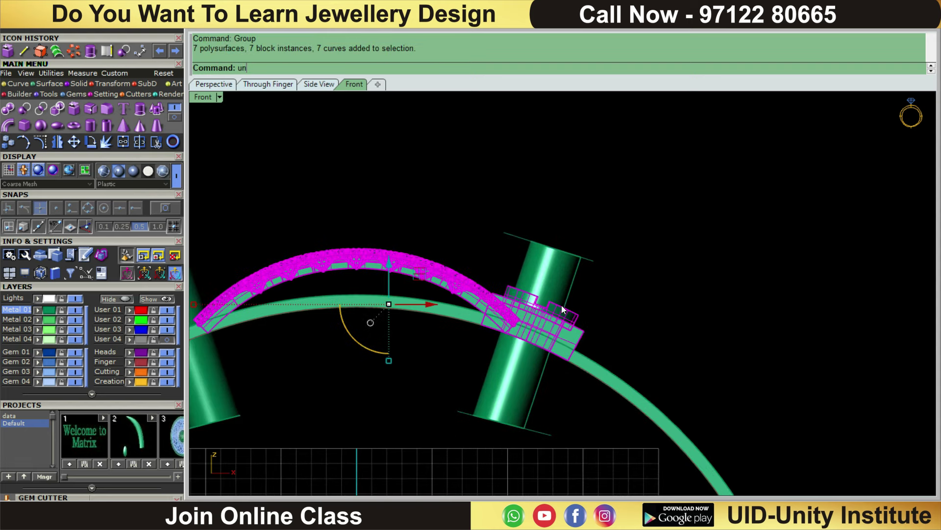
pyautogui.write('group')
pyautogui.press('Return')
pyautogui.press('Escape')
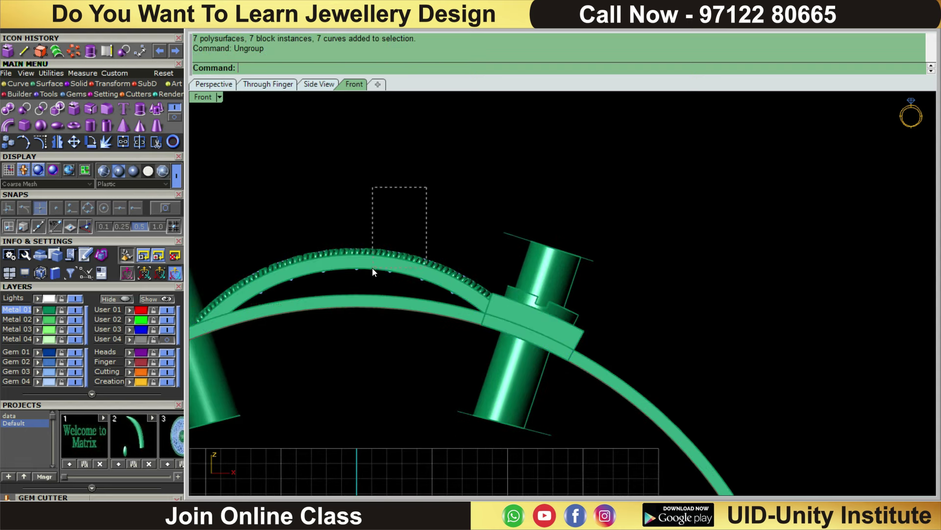
pyautogui.moveTo(430, 185); pyautogui.dragTo(372, 267)
pyautogui.scroll(-2, 417, 277)
pyautogui.scroll(2, 453, 287)
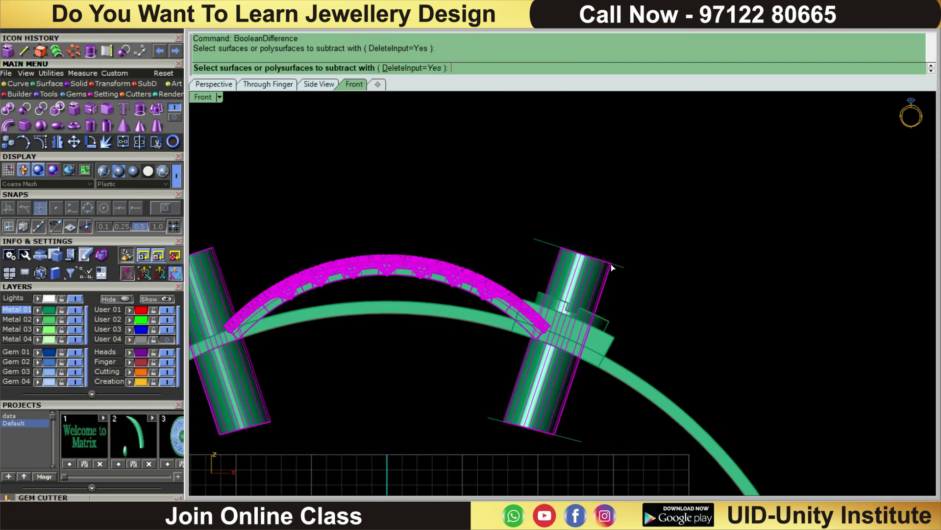
# Step: Boolean-subtract the two cylinders from the band and inspect the cut section
pyautogui.click(596, 270)
pyautogui.press('Return')
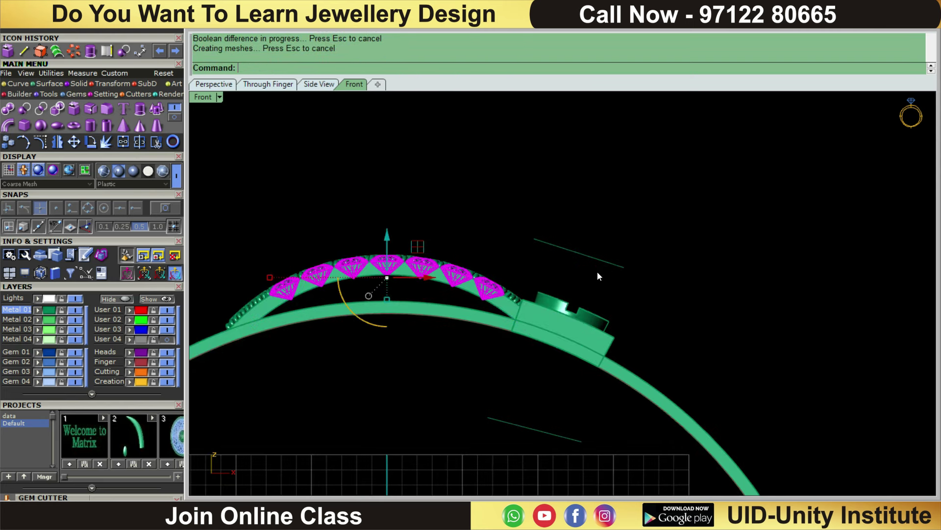
pyautogui.moveTo(605, 231); pyautogui.dragTo(587, 299, button='right')
pyautogui.click(593, 258)
pyautogui.keyDown('shift'); pyautogui.click(481, 218); pyautogui.keyUp('shift')
pyautogui.click(502, 167)
pyautogui.moveTo(534, 227); pyautogui.dragTo(545, 235, button='right')
# Step: Select all the curves and hide them
pyautogui.write('a')
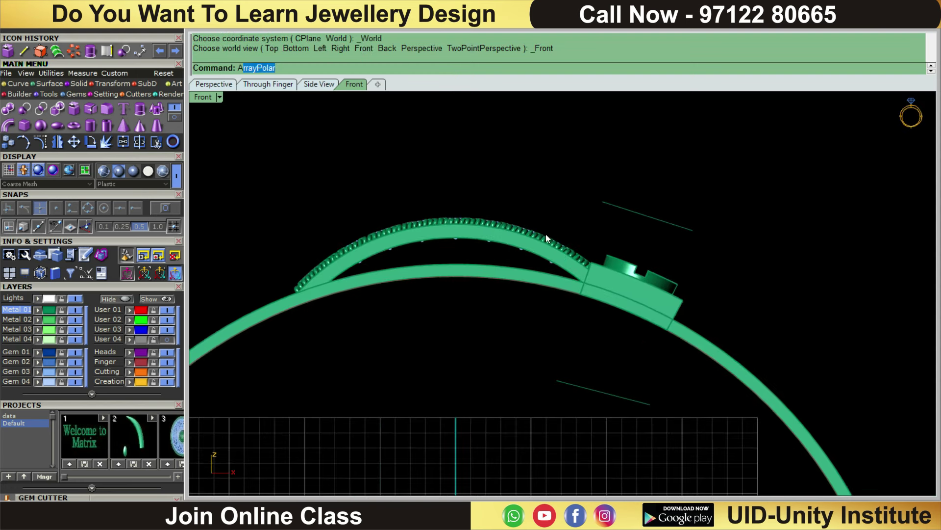
pyautogui.press('BackSpace')
pyautogui.press('Return')
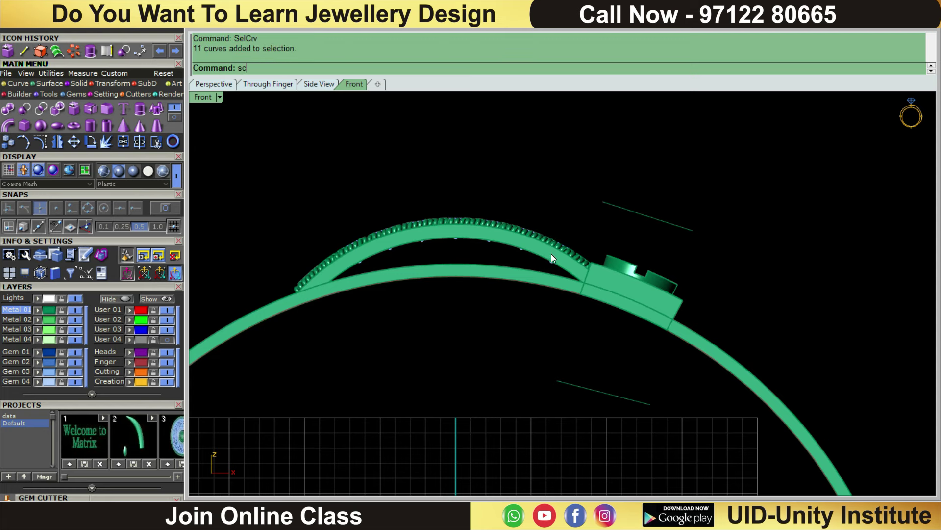
pyautogui.scroll(-2, 551, 255)
pyautogui.write('h')
pyautogui.press('Return')
# Step: Group the gem section and end block, leaving the round shank out
pyautogui.hotkey('ctrl', 'a')
pyautogui.keyDown('ctrl'); pyautogui.moveTo(728, 316); pyautogui.dragTo(644, 386); pyautogui.keyUp('ctrl')
pyautogui.write('g')
pyautogui.press('Return')
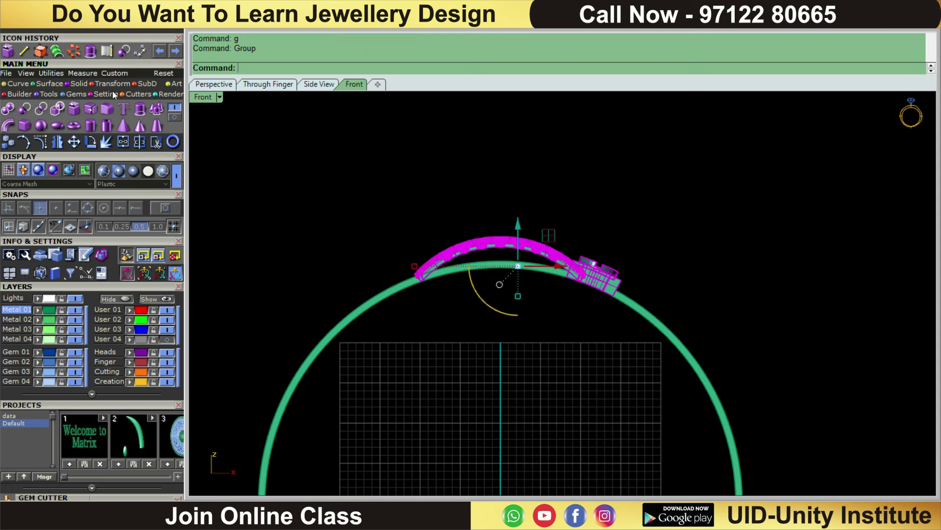
# Step: Polar-array the group around 0,0,0 with 8 items over 360°
pyautogui.click(140, 106)
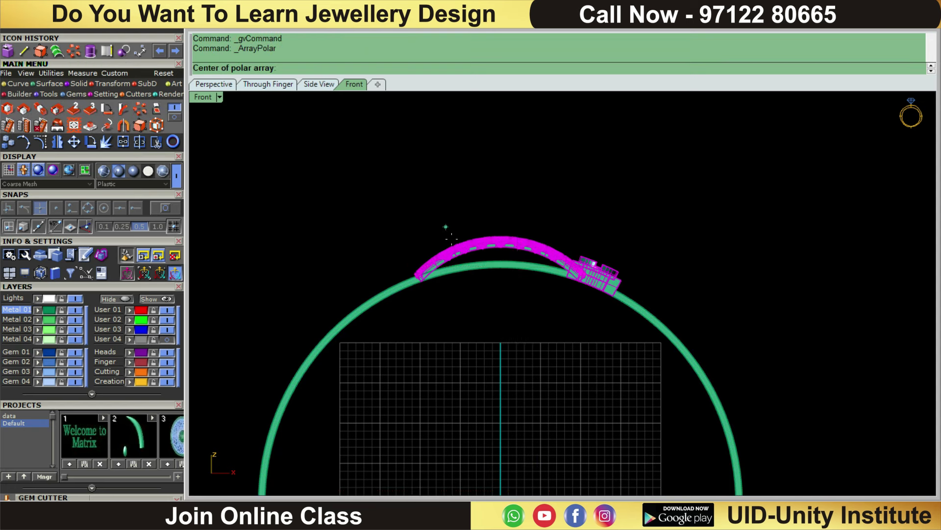
pyautogui.scroll(-3, 444, 227)
pyautogui.scroll(2, 481, 285)
pyautogui.write('0,0,0')
pyautogui.press('Return')
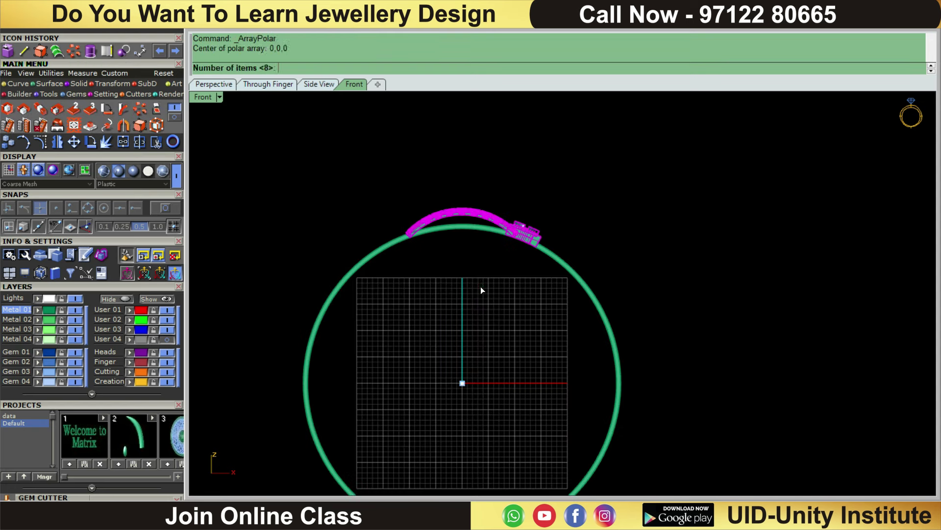
pyautogui.press('Return')
pyautogui.press('Return')
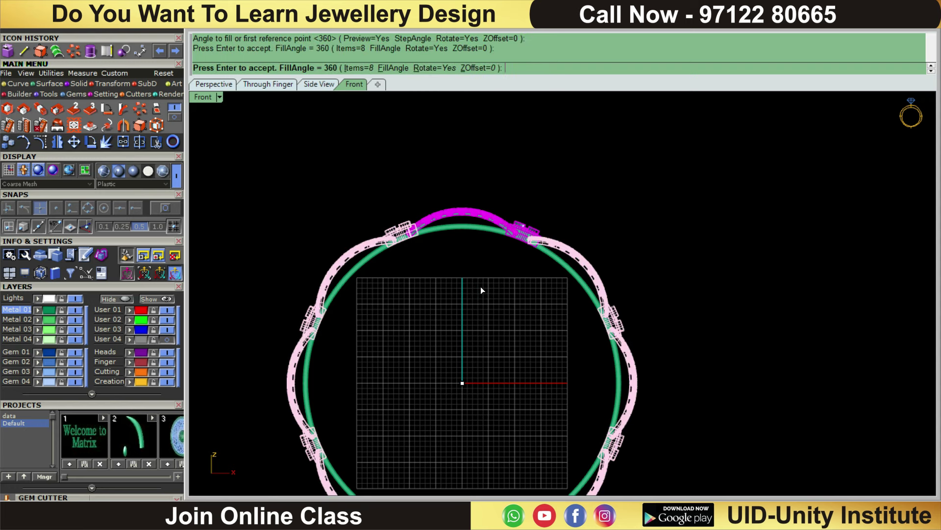
pyautogui.press('Return')
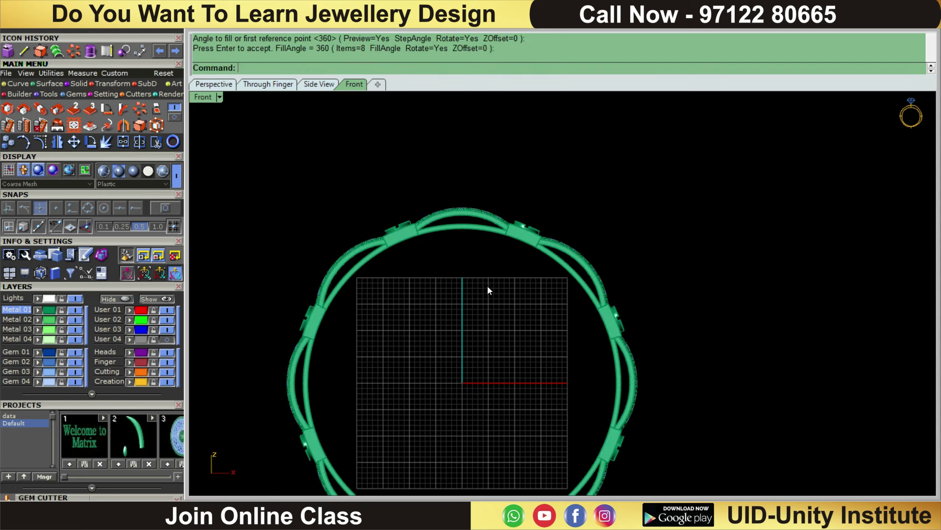
# Step: Orbit and zoom to inspect the arrayed ring edge-on
pyautogui.moveTo(591, 352); pyautogui.dragTo(592, 376, button='right')
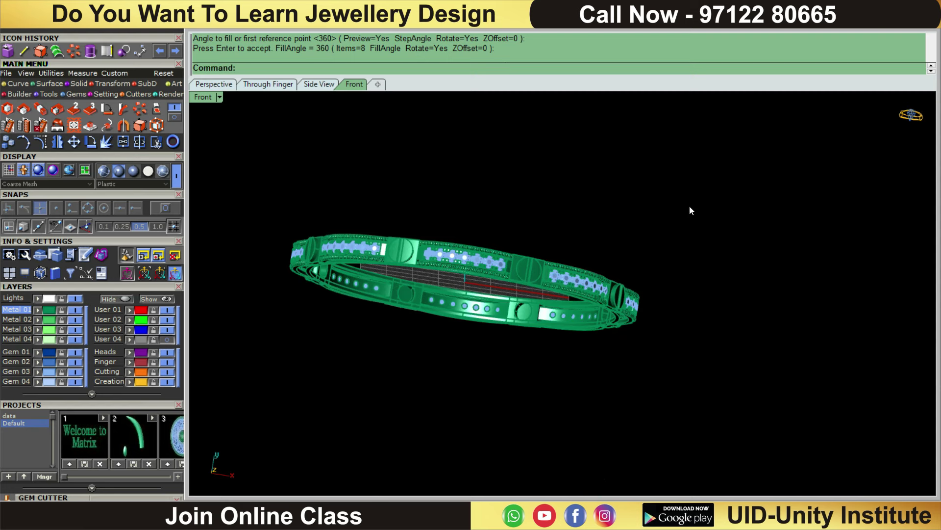
pyautogui.scroll(2, 454, 274)
pyautogui.scroll(2, 449, 276)
pyautogui.scroll(1, 453, 275)
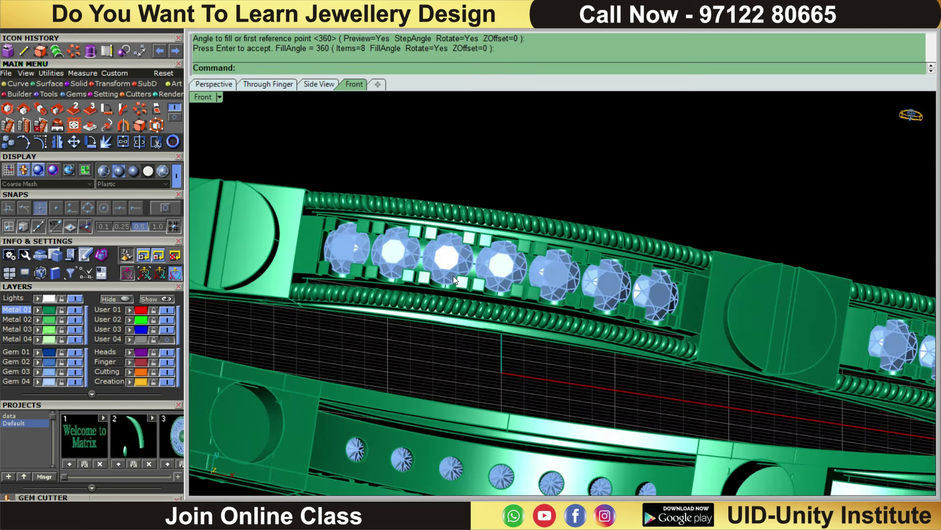
pyautogui.scroll(1, 458, 273)
pyautogui.scroll(-3, 461, 274)
pyautogui.moveTo(736, 191); pyautogui.dragTo(287, 411)
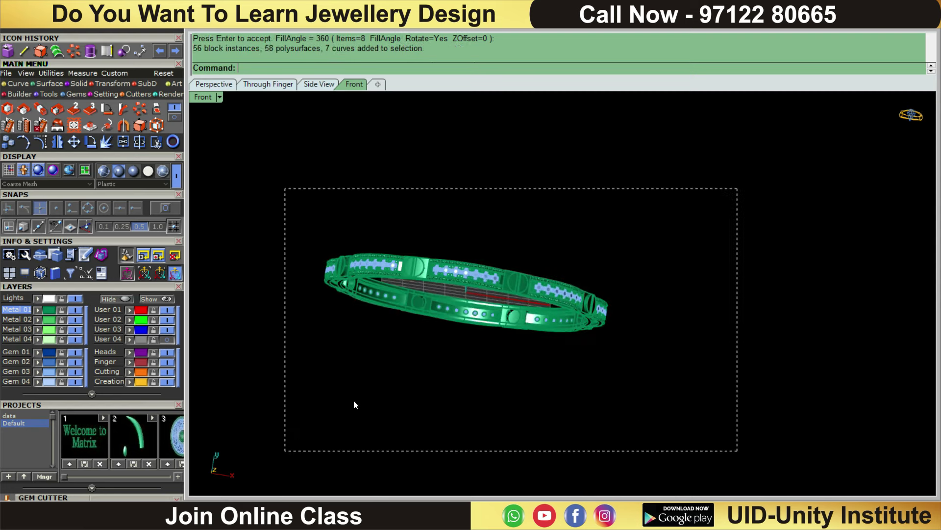
pyautogui.press('Escape')
# Step: Select the entire bangle and switch to the Top view
pyautogui.scroll(2, 490, 304)
pyautogui.scroll(1, 489, 304)
pyautogui.scroll(-1, 489, 304)
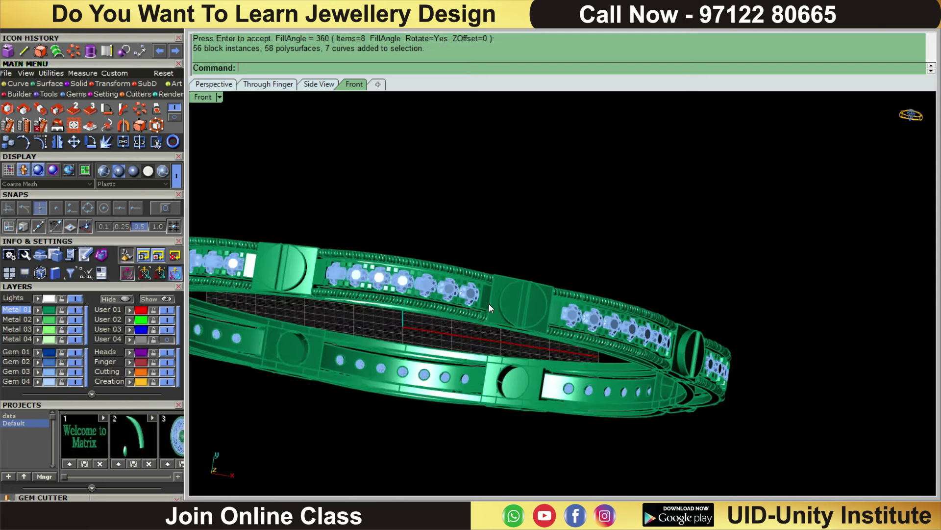
pyautogui.scroll(-1, 500, 294)
pyautogui.scroll(-2, 514, 284)
pyautogui.moveTo(666, 187); pyautogui.dragTo(448, 415)
pyautogui.moveTo(275, 499); pyautogui.dragTo(274, 500)
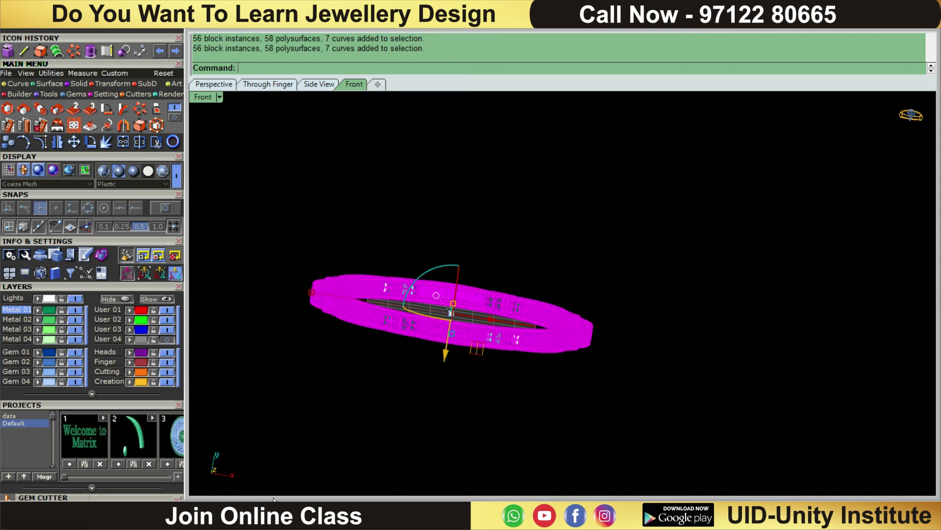
pyautogui.click(51, 73)
pyautogui.click(7, 125)
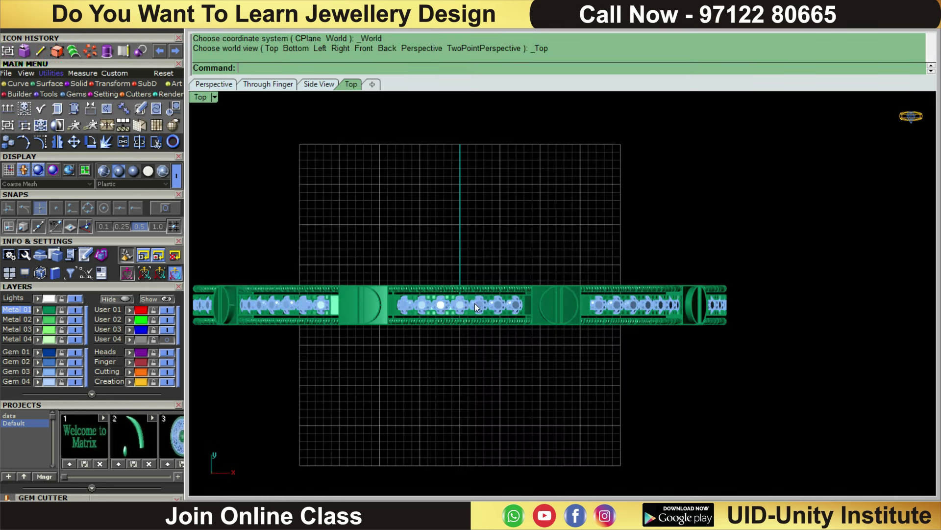
# Step: Zoom the Top view and save the bangle file with Ctrl+S
pyautogui.scroll(2, 458, 304)
pyautogui.scroll(2, 458, 304)
pyautogui.scroll(-1, 458, 304)
pyautogui.scroll(-1, 458, 304)
pyautogui.scroll(-1, 457, 304)
pyautogui.hotkey('ctrl', 's')
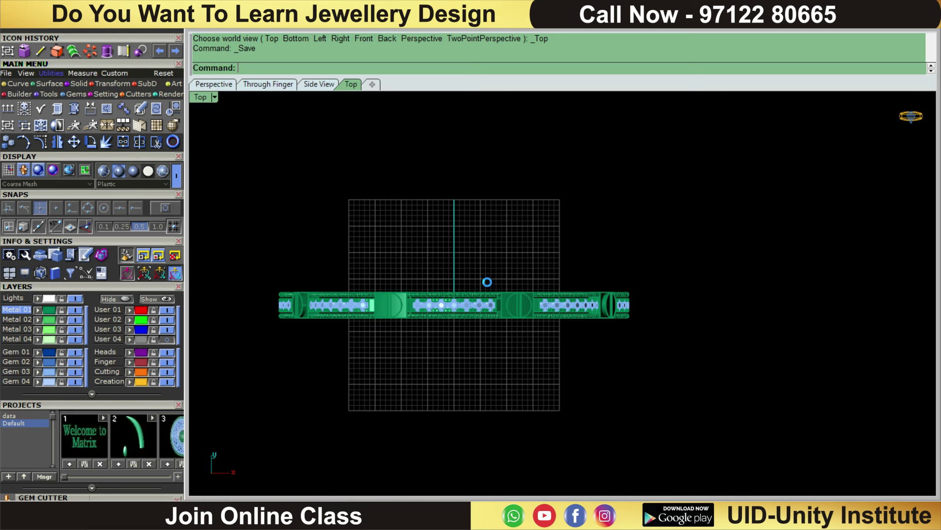
# Step: Zoom in and tilt the view to inspect the bangle's gem channels in 3D
pyautogui.scroll(1, 509, 333)
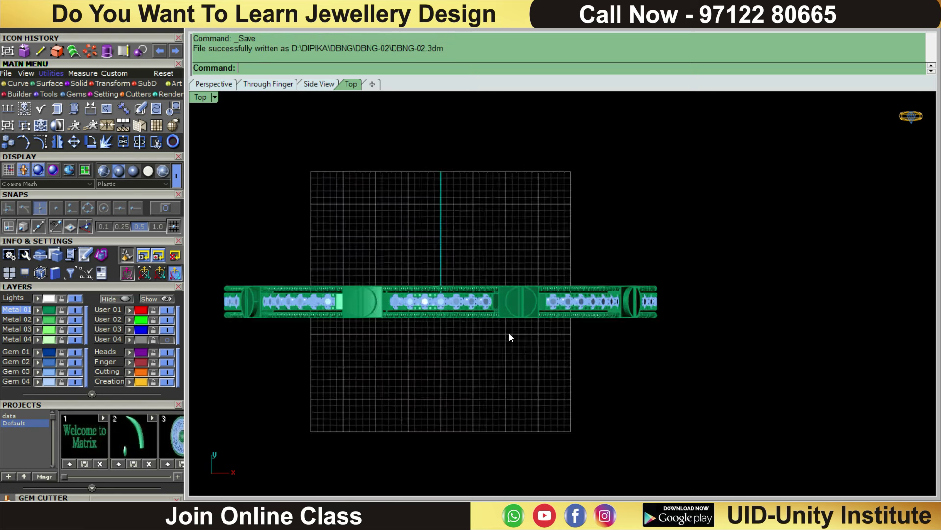
pyautogui.scroll(1, 508, 333)
pyautogui.scroll(2, 508, 334)
pyautogui.moveTo(499, 364)
pyautogui.keyDown('ctrl'); pyautogui.keyDown('shift'); pyautogui.mouseDown(button='right')
pyautogui.moveTo(516, 223)
pyautogui.moveTo(537, 298)
pyautogui.moveTo(544, 435)
pyautogui.moveTo(506, 361)
pyautogui.moveTo(508, 420)
pyautogui.moveTo(519, 254)
pyautogui.mouseUp(button='right'); pyautogui.keyUp('shift'); pyautogui.keyUp('ctrl')
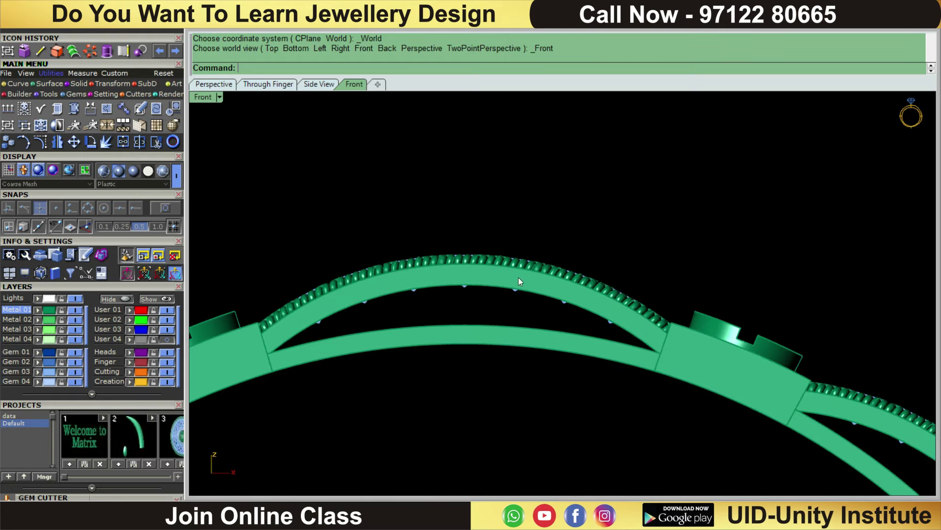
# Step: Switch to a white background and measure a rib gap (about 0.62) without keeping the dimension
pyautogui.click(79, 83)
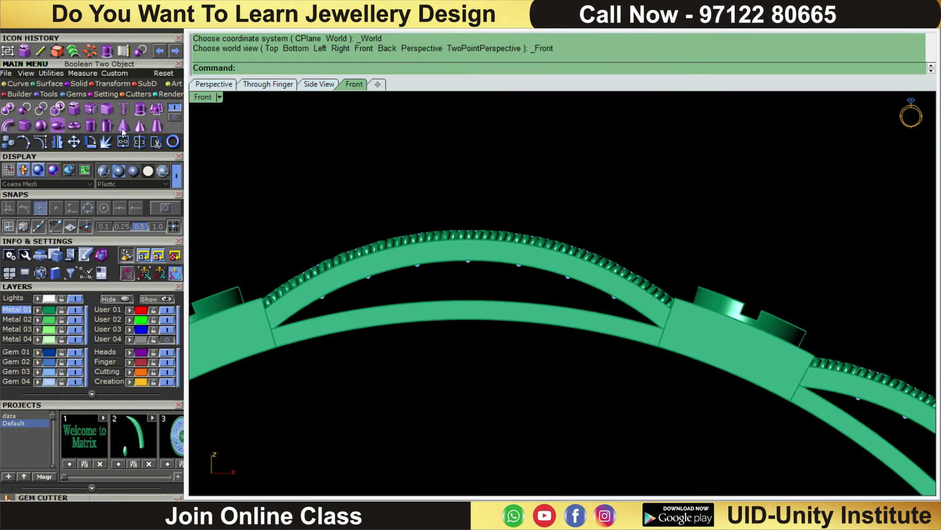
pyautogui.click(154, 340)
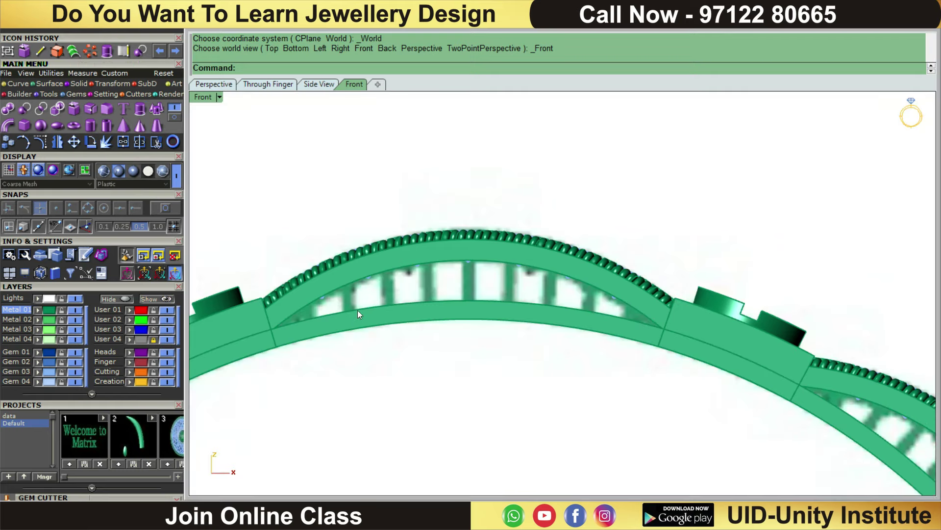
pyautogui.click(71, 74)
pyautogui.click(139, 107)
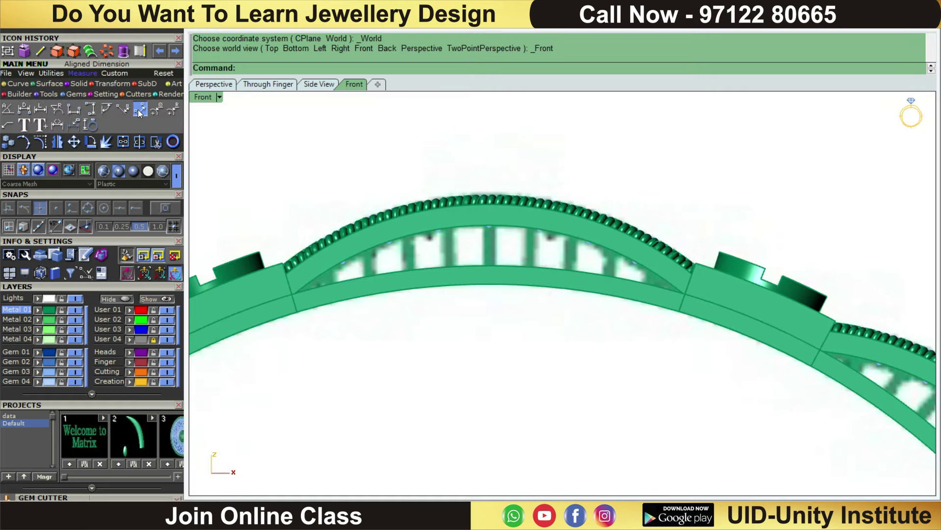
pyautogui.scroll(2, 462, 242)
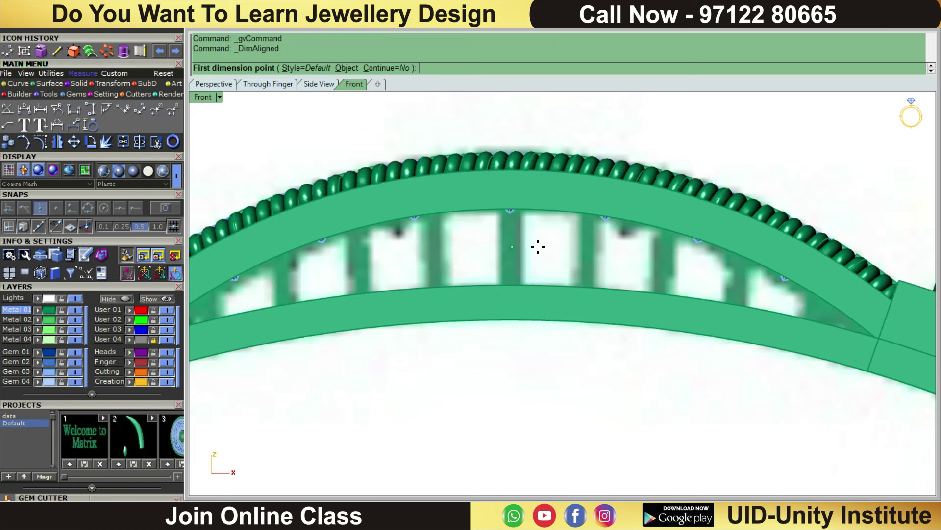
pyautogui.click(499, 252)
pyautogui.click(525, 252)
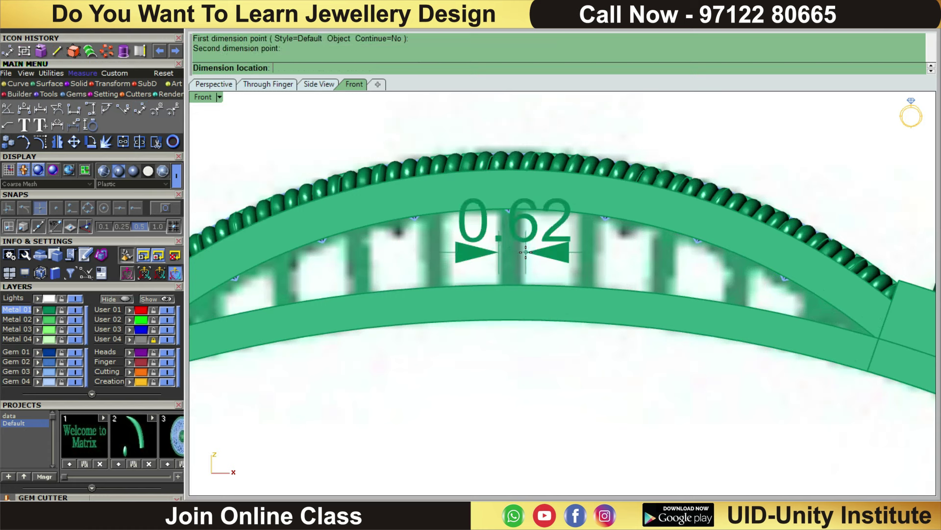
pyautogui.press('Escape')
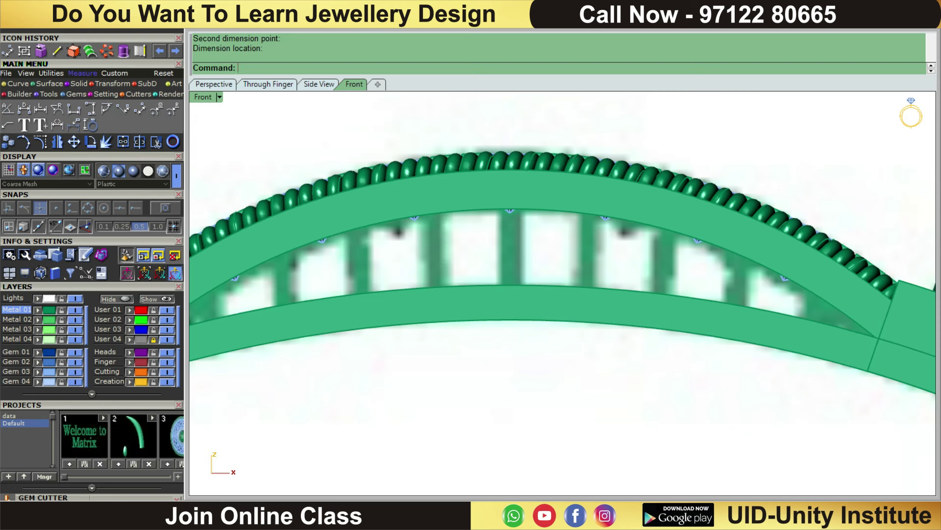
# Step: Create a 0.6 mm cube at 0,0,0, centre it, and move it to the band's top
pyautogui.click(81, 84)
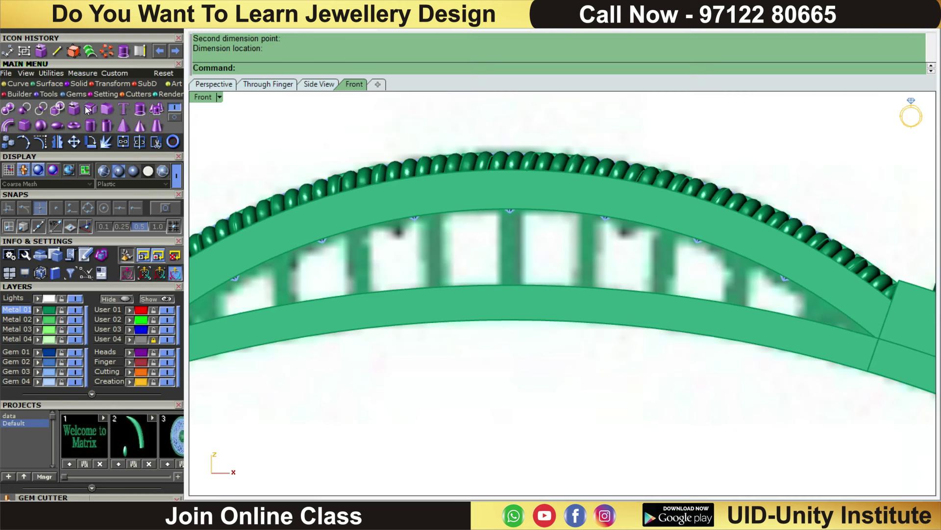
pyautogui.click(88, 109)
pyautogui.scroll(-5, 620, 411)
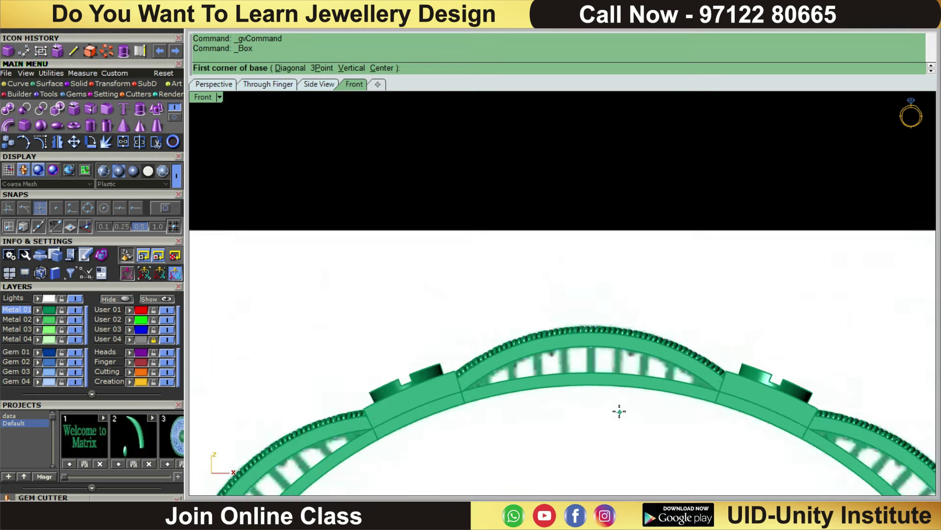
pyautogui.write('0,0,0')
pyautogui.press('Return')
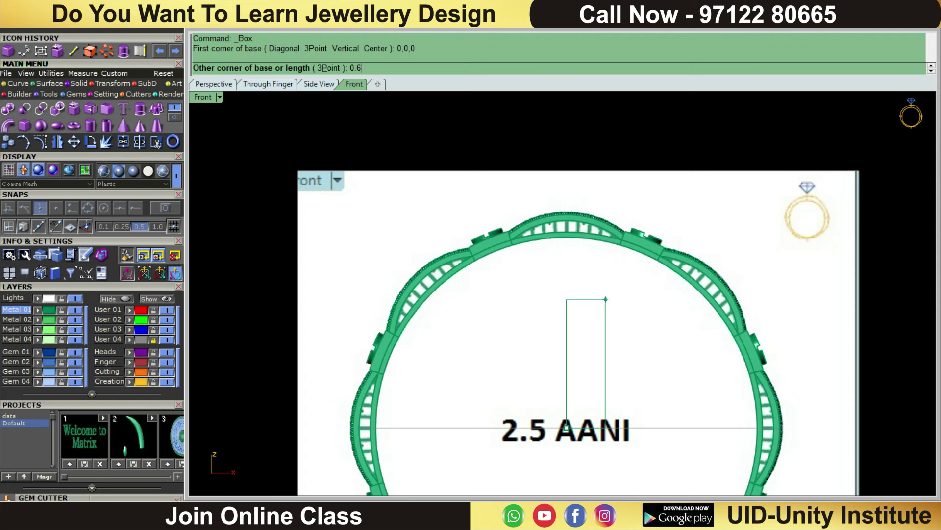
pyautogui.press('Return')
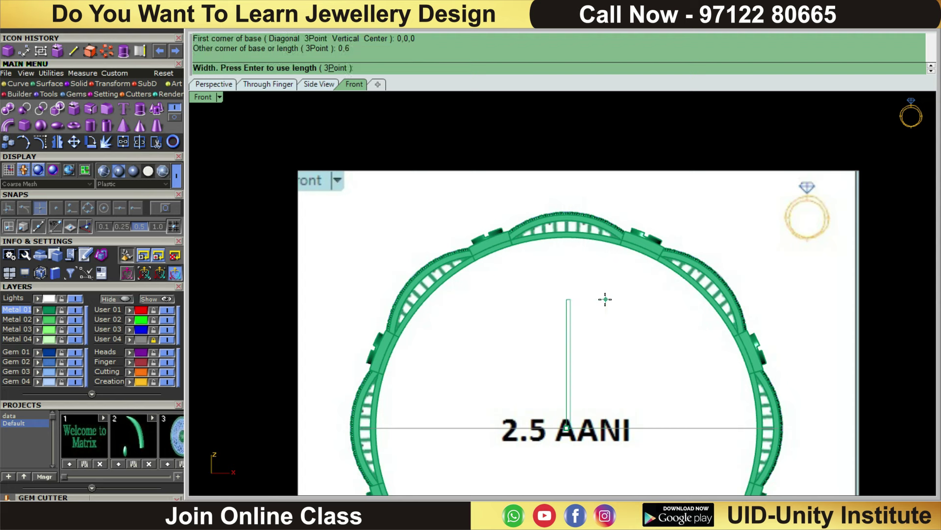
pyautogui.press('Return')
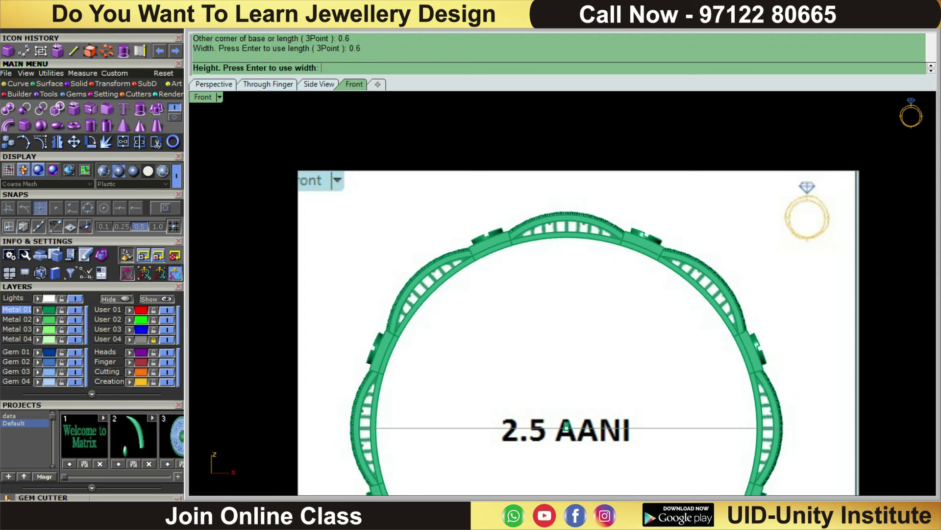
pyautogui.press('Return')
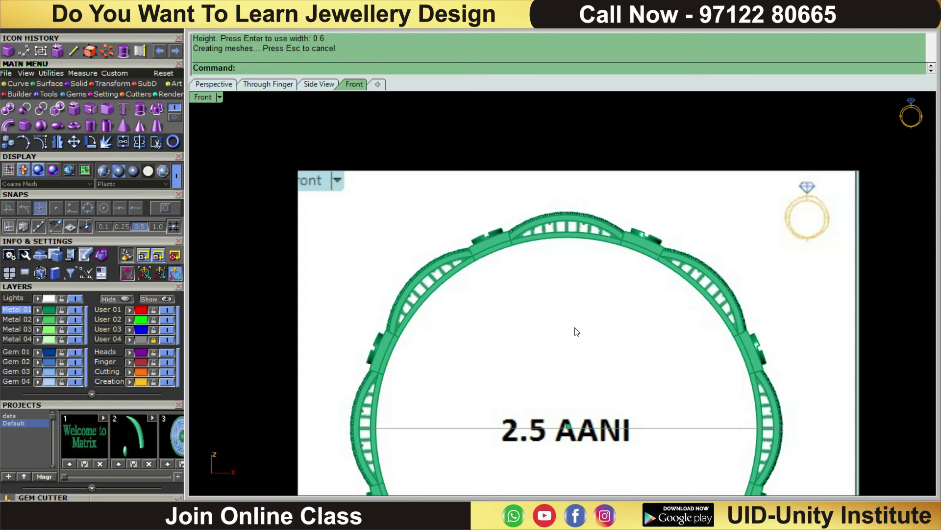
pyautogui.hotkey('ctrl', 'shift', 'c')
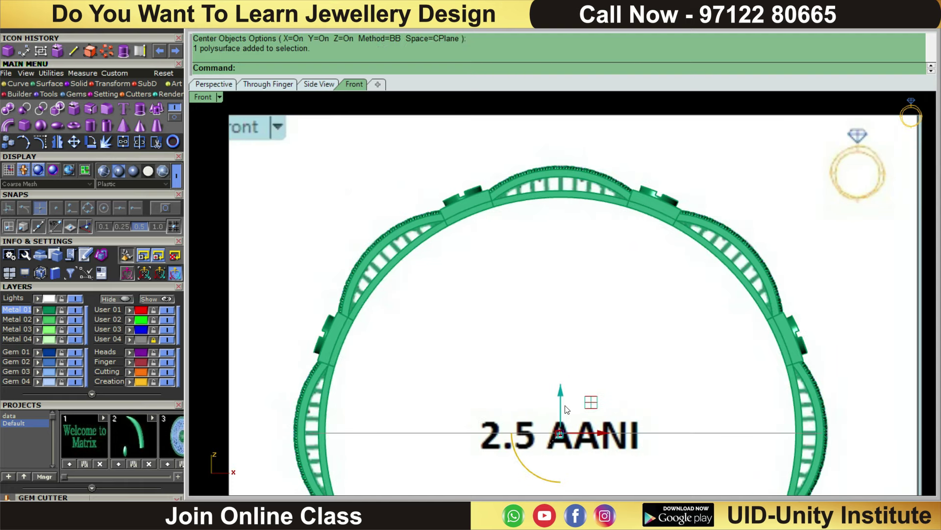
pyautogui.moveTo(564, 407); pyautogui.dragTo(581, 152)
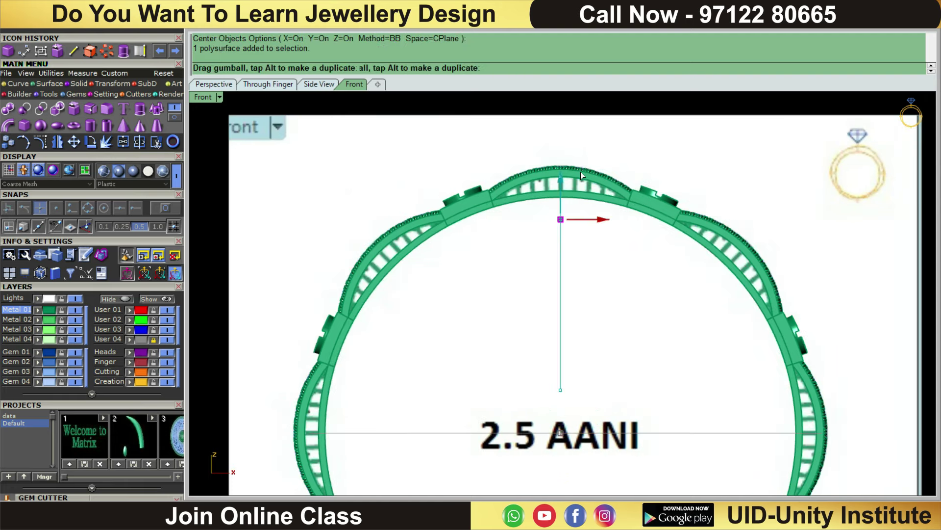
# Step: Scale1D the cube from its bottom corner into a tall bar reaching the upper rail
pyautogui.scroll(3, 491, 289)
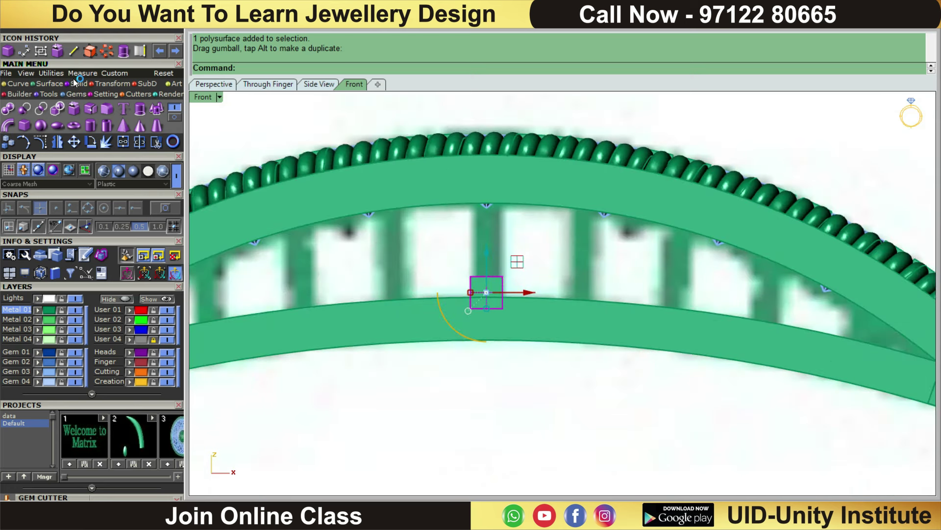
pyautogui.click(103, 85)
pyautogui.click(40, 109)
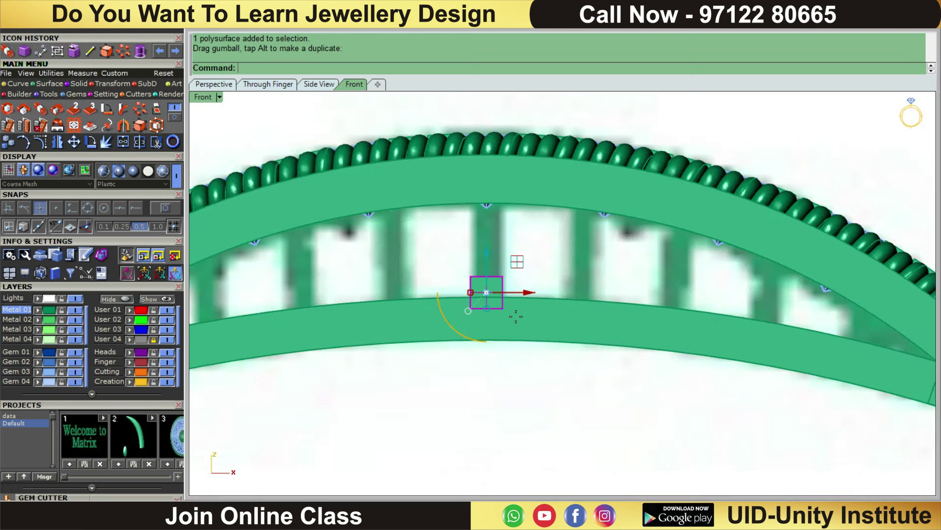
pyautogui.scroll(1, 534, 334)
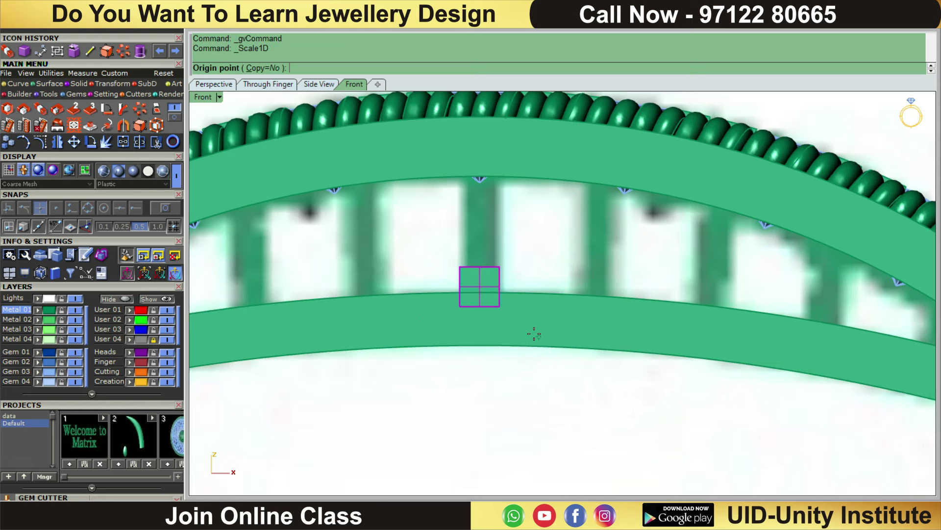
pyautogui.click(496, 305)
pyautogui.click(492, 266)
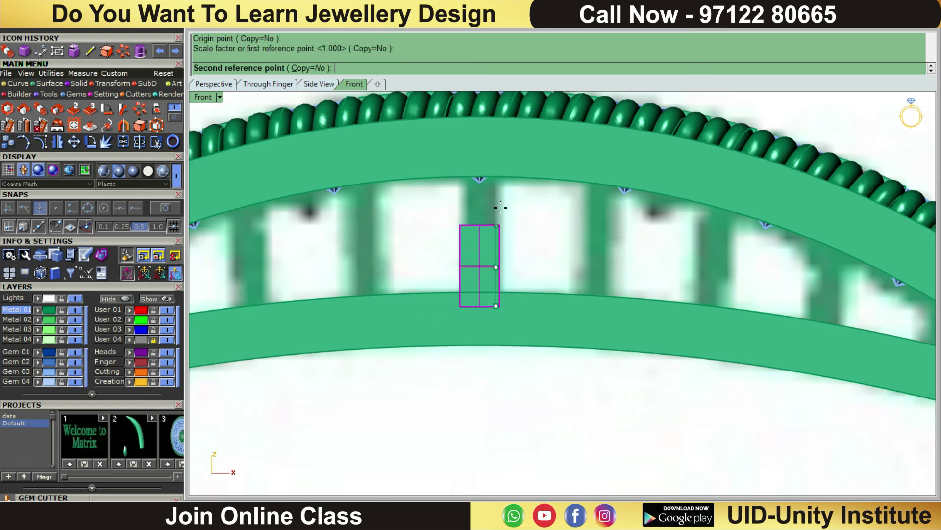
pyautogui.click(500, 176)
# Step: Copy and paste the tall bar, shifting the duplicate right along the gallery
pyautogui.click(475, 227)
pyautogui.scroll(-5, 476, 227)
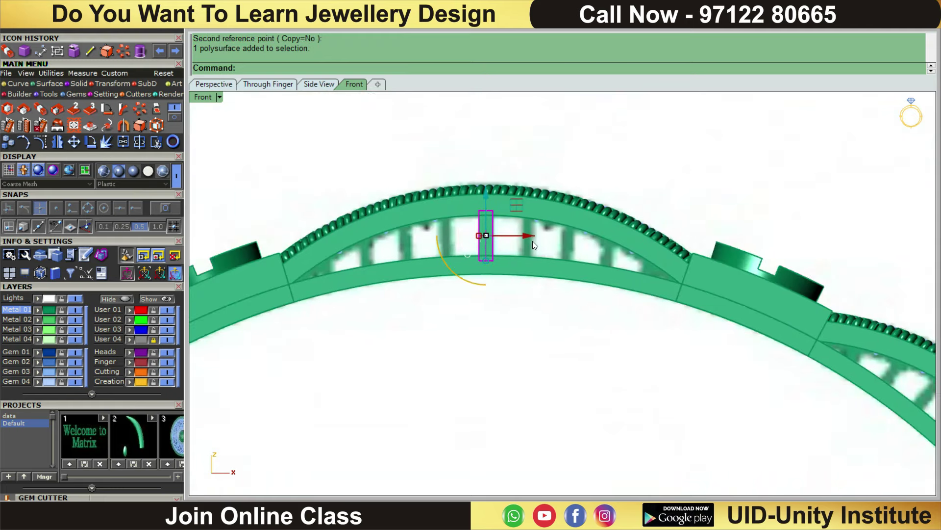
pyautogui.moveTo(533, 240); pyautogui.dragTo(534, 276, button='right')
pyautogui.hotkey('ctrl', 'c')
pyautogui.hotkey('ctrl', 'v')
pyautogui.scroll(1, 526, 272)
pyautogui.moveTo(525, 270)
pyautogui.mouseDown()
pyautogui.moveTo(550, 276)
pyautogui.moveTo(551, 266)
pyautogui.mouseUp()
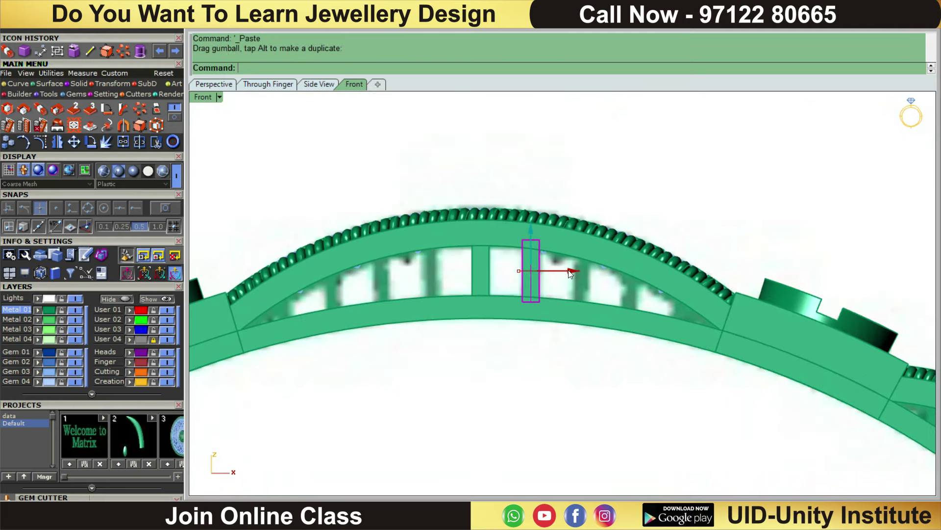
# Step: Tilt the duplicate bar to follow the arch, slide it right and shorten it between the rails
pyautogui.scroll(2, 535, 267)
pyautogui.scroll(1, 535, 263)
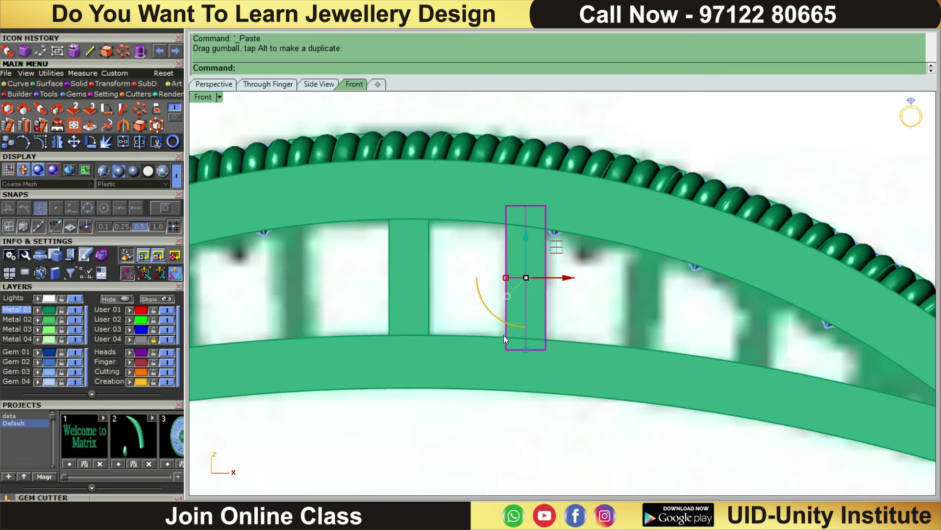
pyautogui.moveTo(500, 322); pyautogui.dragTo(505, 321)
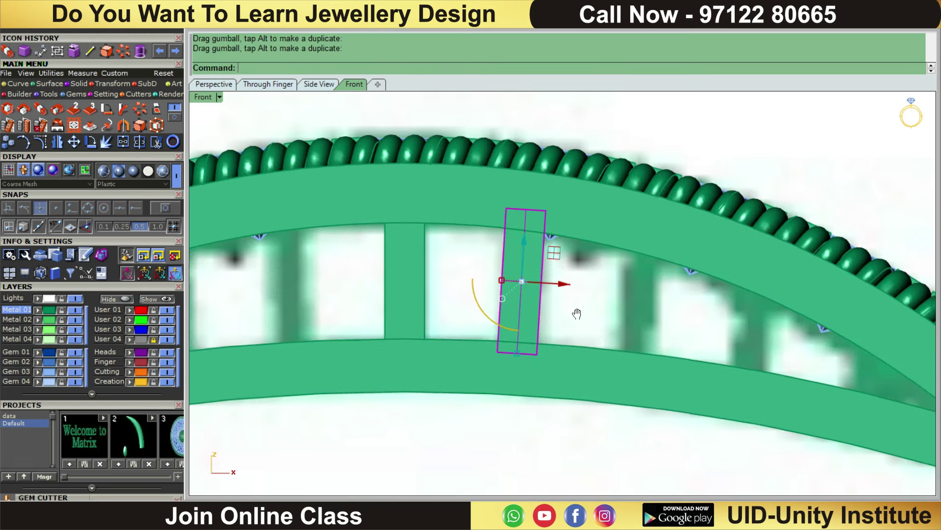
pyautogui.moveTo(596, 299); pyautogui.dragTo(572, 321, button='right')
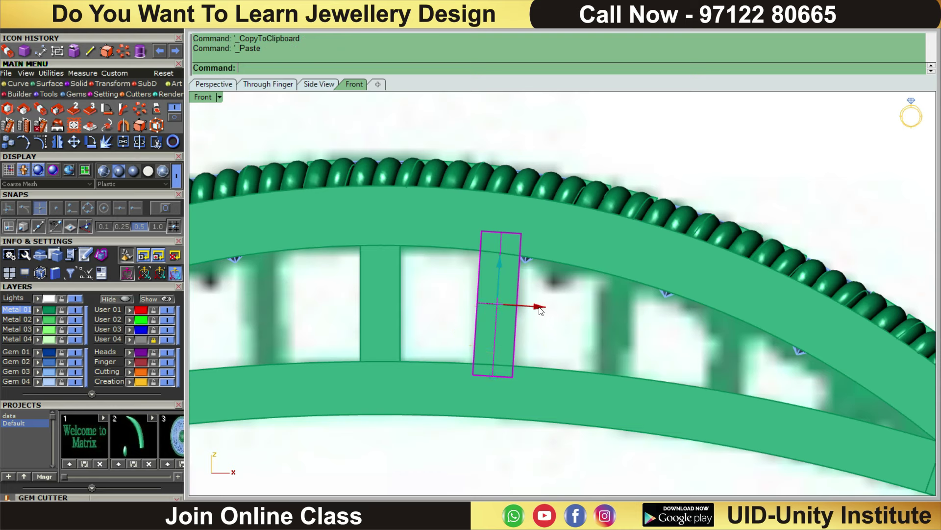
pyautogui.moveTo(505, 338); pyautogui.dragTo(623, 346)
pyautogui.moveTo(607, 386); pyautogui.dragTo(609, 376)
# Step: Copy the tilted bar and place another copy further right along the gallery
pyautogui.click(616, 286)
pyautogui.moveTo(609, 370)
pyautogui.mouseDown(button='right')
pyautogui.moveTo(553, 349)
pyautogui.moveTo(528, 373)
pyautogui.mouseUp(button='right')
pyautogui.hotkey('ctrl', 'c')
pyautogui.hotkey('ctrl', 'v')
pyautogui.moveTo(534, 420)
pyautogui.mouseDown()
pyautogui.moveTo(650, 426)
pyautogui.moveTo(645, 416)
pyautogui.mouseUp()
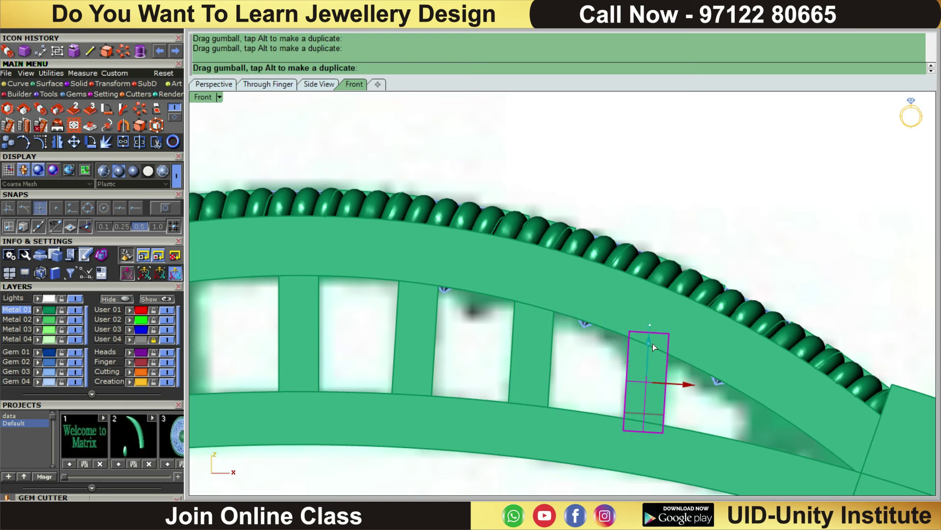
pyautogui.press('Escape')
pyautogui.moveTo(665, 408); pyautogui.dragTo(577, 384, button='right')
# Step: Zoom out and pick the support bars near the gallery's right end
pyautogui.click(577, 384)
pyautogui.scroll(-1, 638, 364)
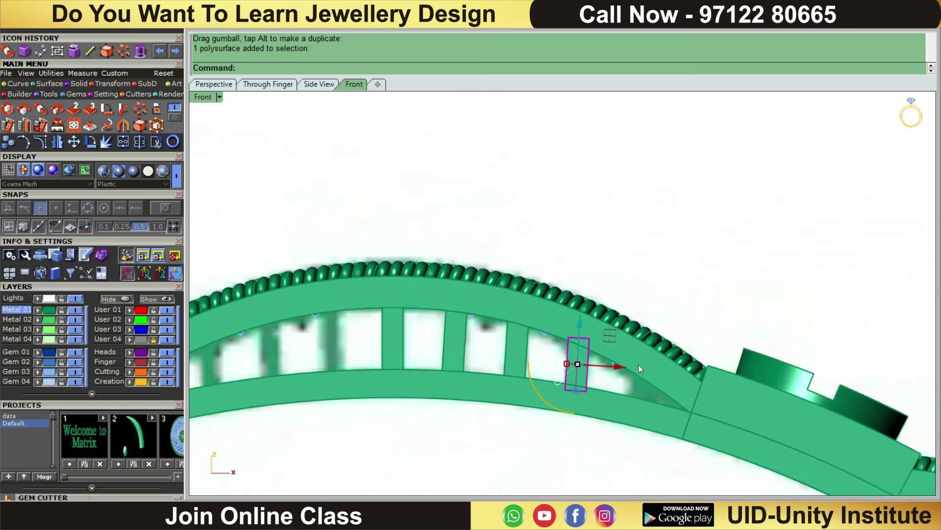
pyautogui.scroll(-1, 639, 364)
pyautogui.scroll(-1, 681, 329)
pyautogui.scroll(-1, 654, 298)
pyautogui.scroll(-1, 587, 275)
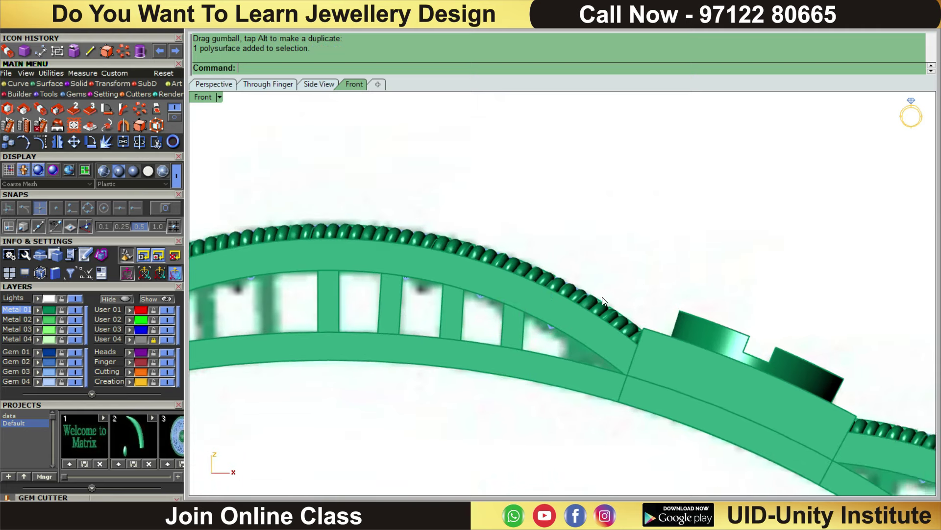
pyautogui.scroll(-1, 581, 342)
pyautogui.scroll(-1, 517, 340)
pyautogui.hotkey('ctrl', 'a')
pyautogui.click(525, 331)
pyautogui.scroll(-1, 613, 335)
pyautogui.scroll(3, 658, 365)
# Step: Select the three support bars and mirror them across the Y axis
pyautogui.keyDown('shift'); pyautogui.click(676, 373); pyautogui.keyUp('shift')
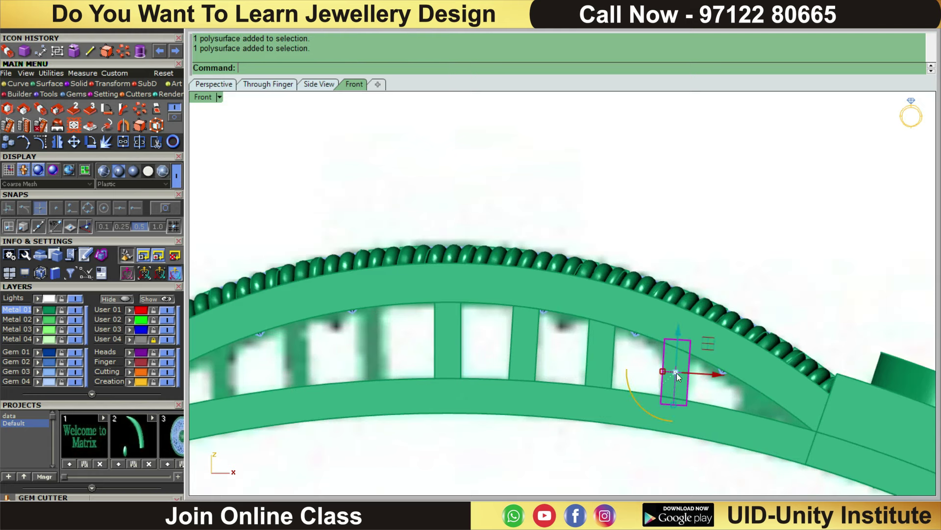
pyautogui.keyDown('shift'); pyautogui.click(602, 361); pyautogui.keyUp('shift')
pyautogui.keyDown('shift'); pyautogui.click(531, 346); pyautogui.keyUp('shift')
pyautogui.scroll(-2, 532, 345)
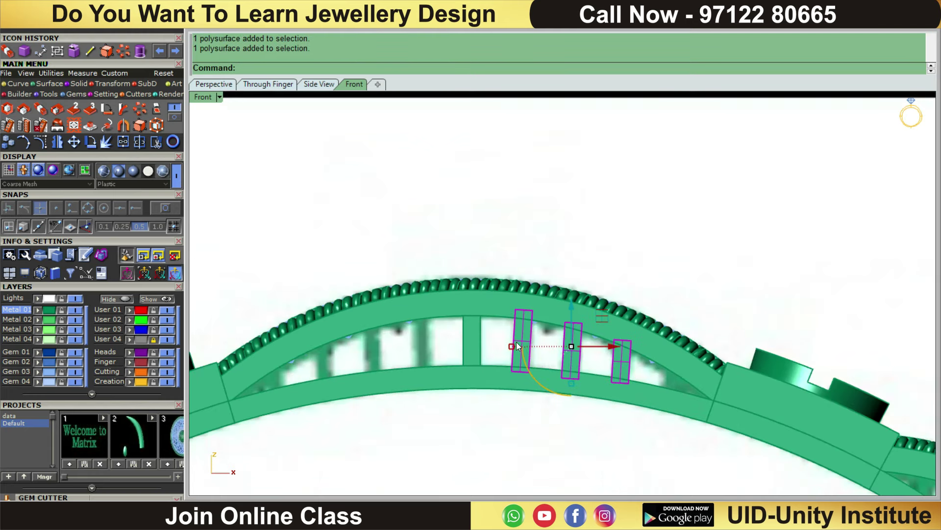
pyautogui.press('Return')
pyautogui.write('y')
pyautogui.press('Return')
pyautogui.scroll(1, 514, 354)
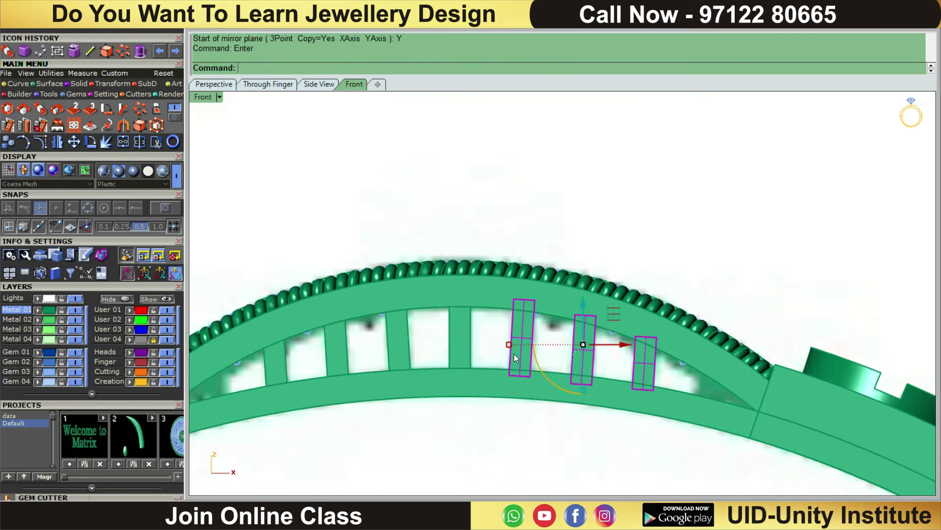
pyautogui.hotkey('ctrl', 'a')
pyautogui.press('Return')
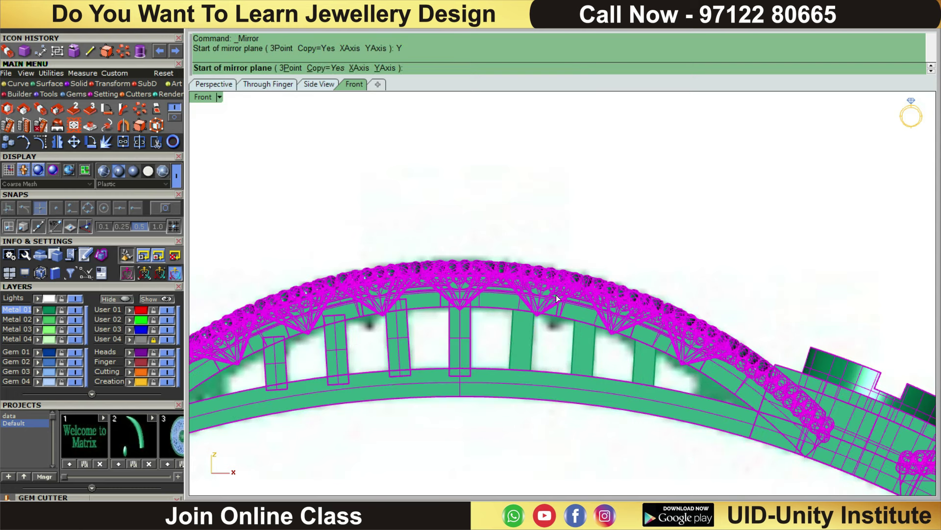
pyautogui.press('Escape')
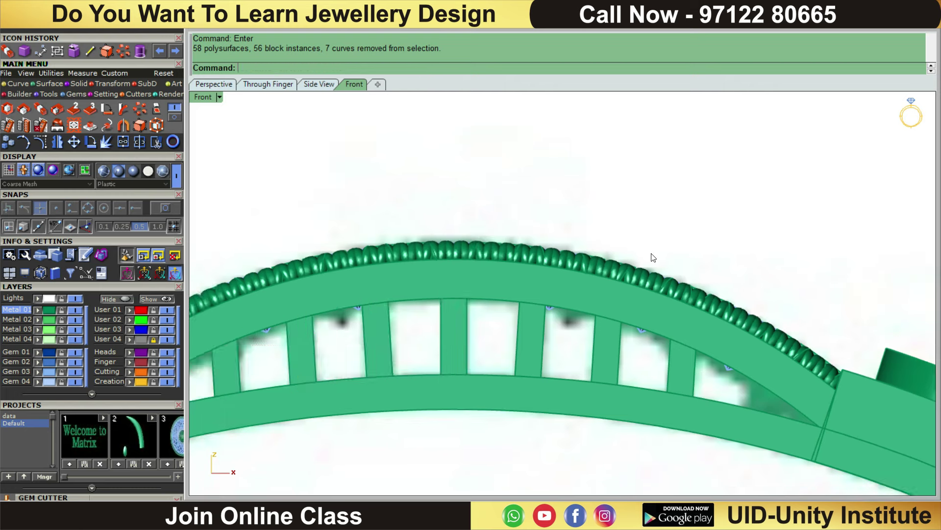
pyautogui.click(651, 290)
pyautogui.press('Return')
pyautogui.moveTo(693, 252); pyautogui.dragTo(630, 289, button='right')
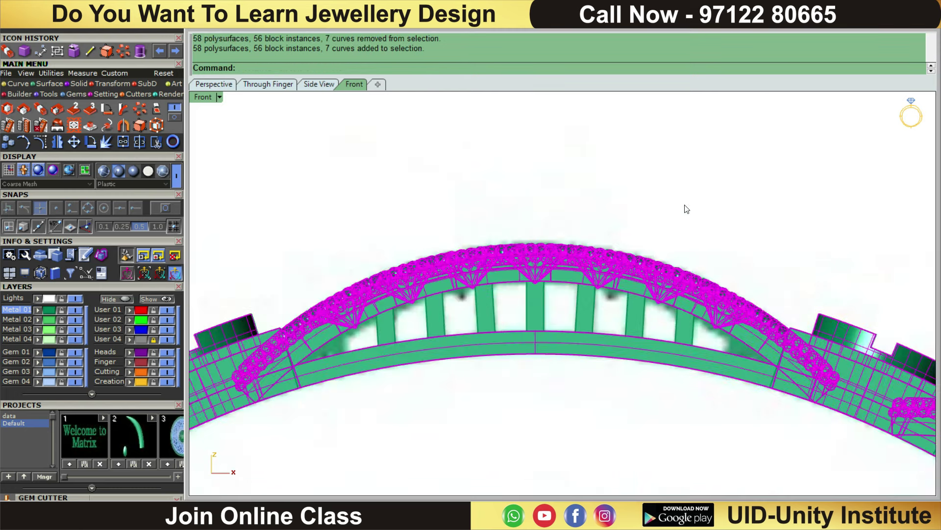
pyautogui.scroll(-5, 628, 288)
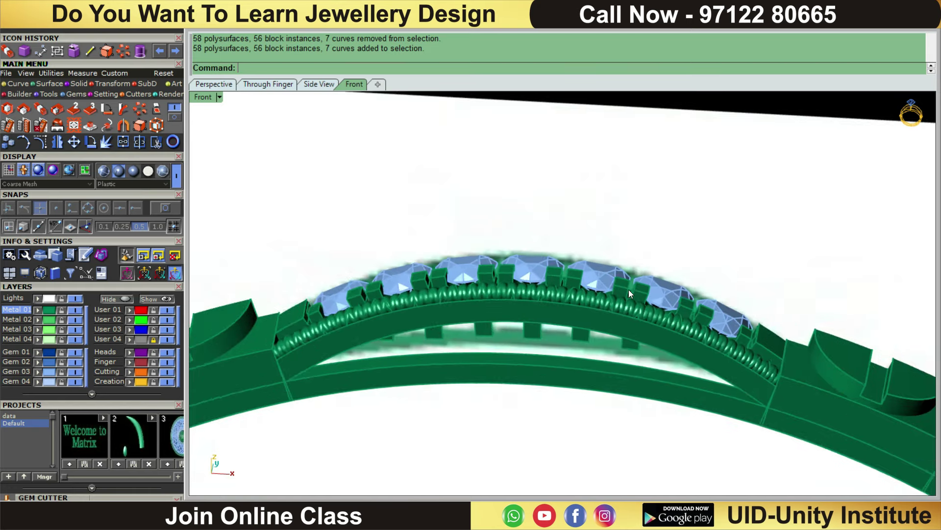
# Step: Hide the gallery group with its prongs and band, then delete all remaining objects
pyautogui.click(564, 312)
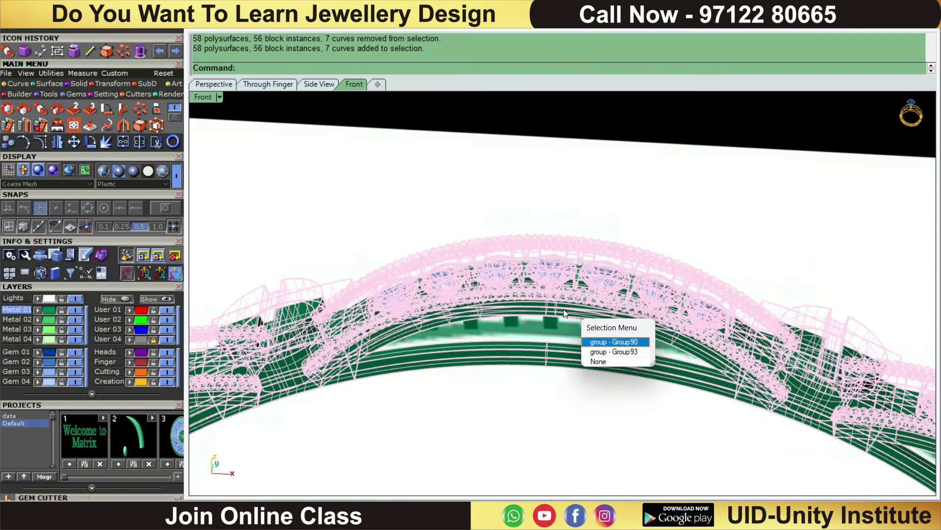
pyautogui.click(601, 351)
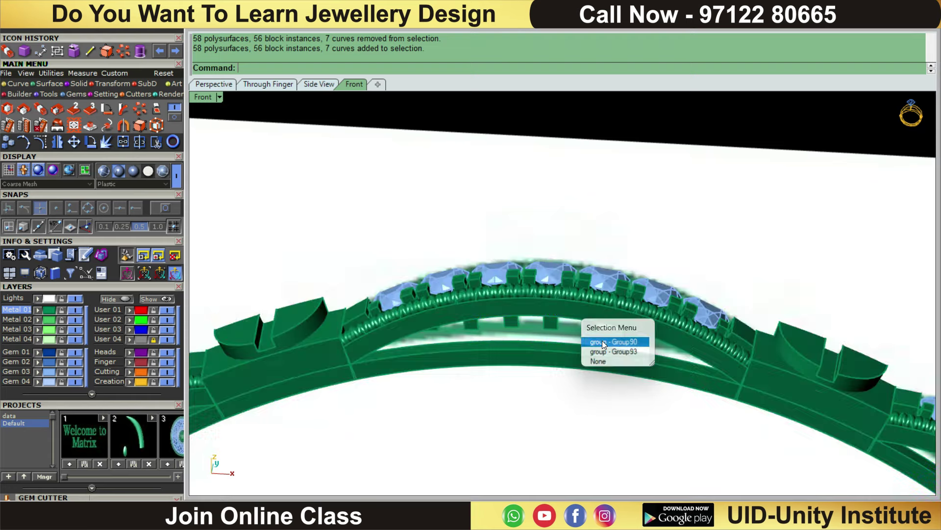
pyautogui.click(602, 340)
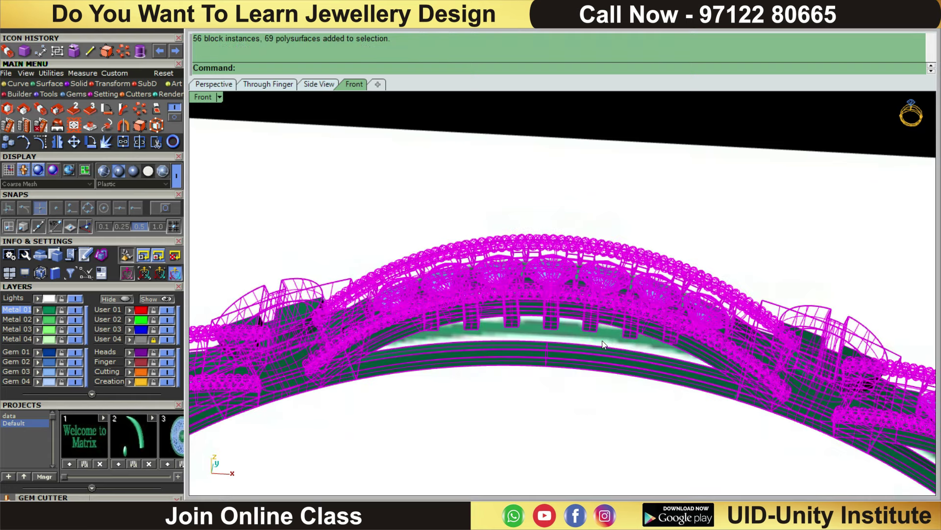
pyautogui.hotkey('ctrl', 'h')
pyautogui.hotkey('ctrl', 'a')
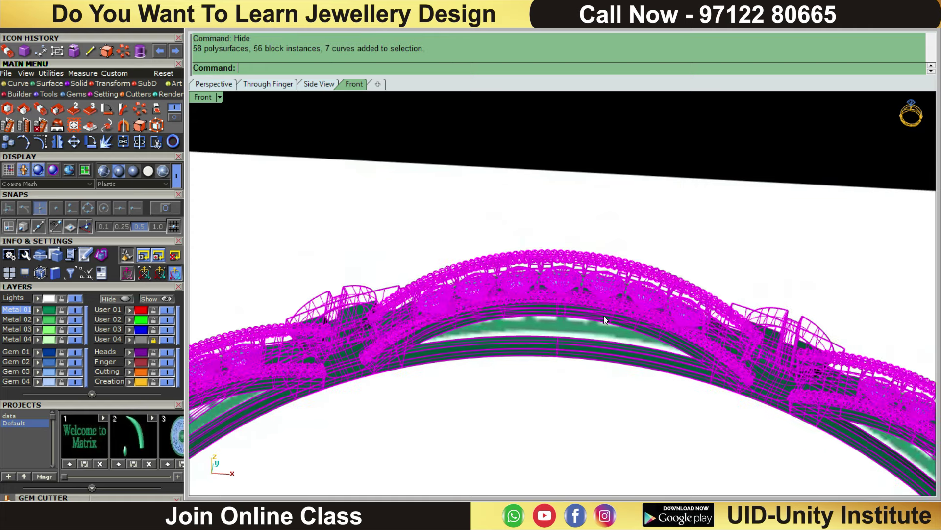
pyautogui.press('Delete')
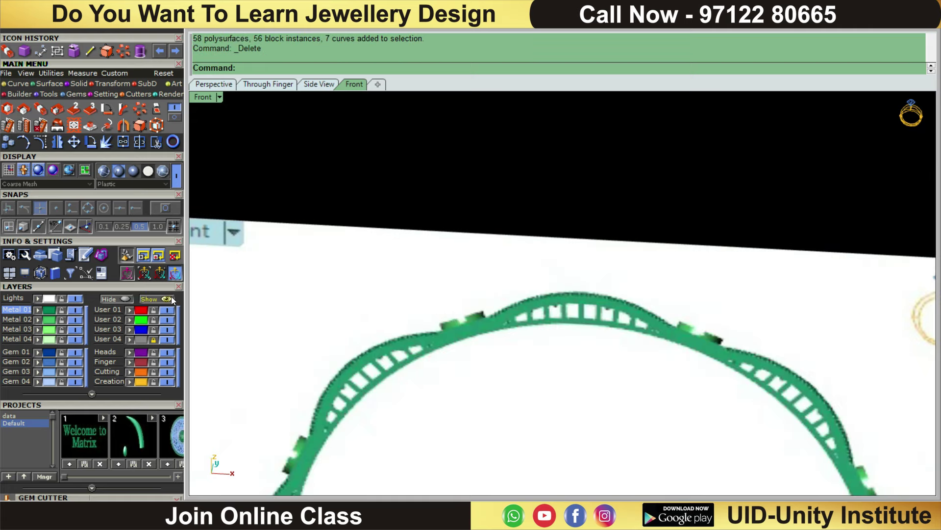
# Step: Show the hidden objects again and turn off the User 04 layer
pyautogui.click(172, 299)
pyautogui.scroll(2, 651, 269)
pyautogui.scroll(3, 591, 333)
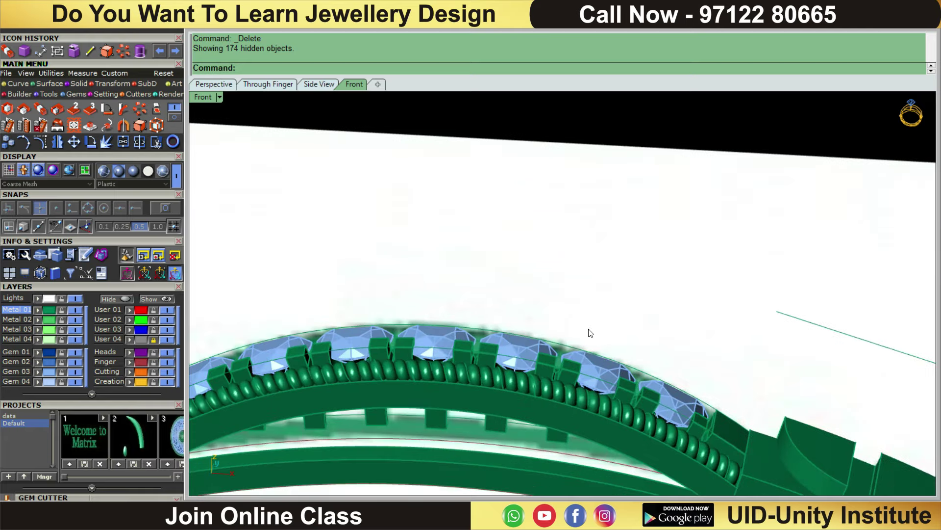
pyautogui.scroll(-3, 536, 393)
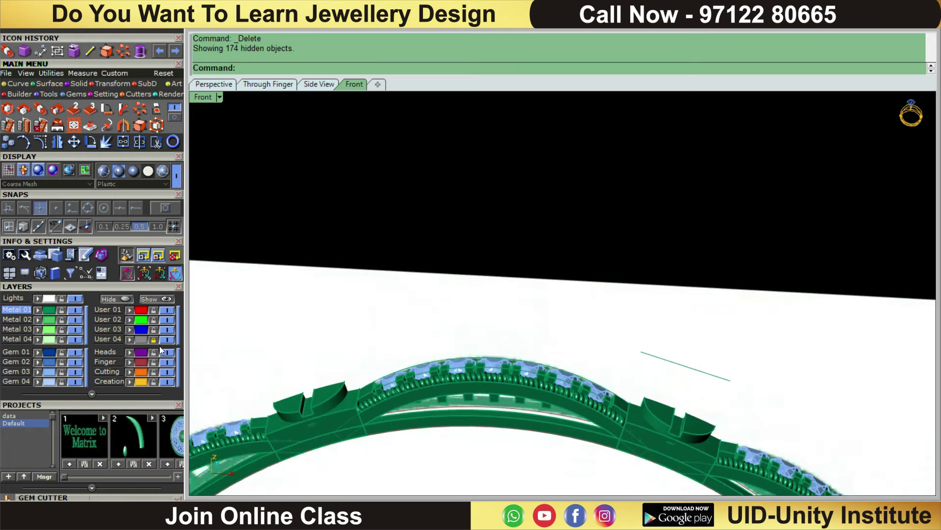
pyautogui.click(168, 339)
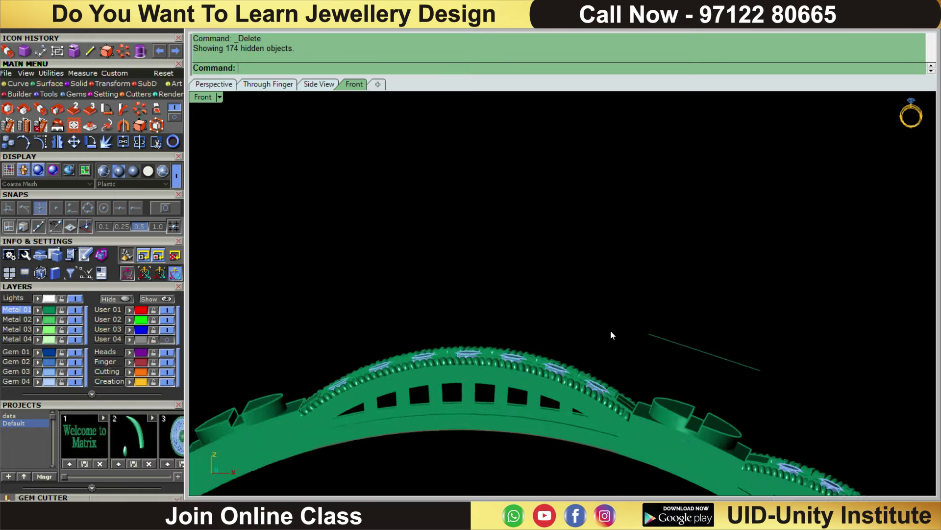
# Step: Window-select the gallery bars in the front view
pyautogui.scroll(2, 574, 368)
pyautogui.moveTo(541, 405); pyautogui.dragTo(582, 369, button='right')
pyautogui.click(592, 381)
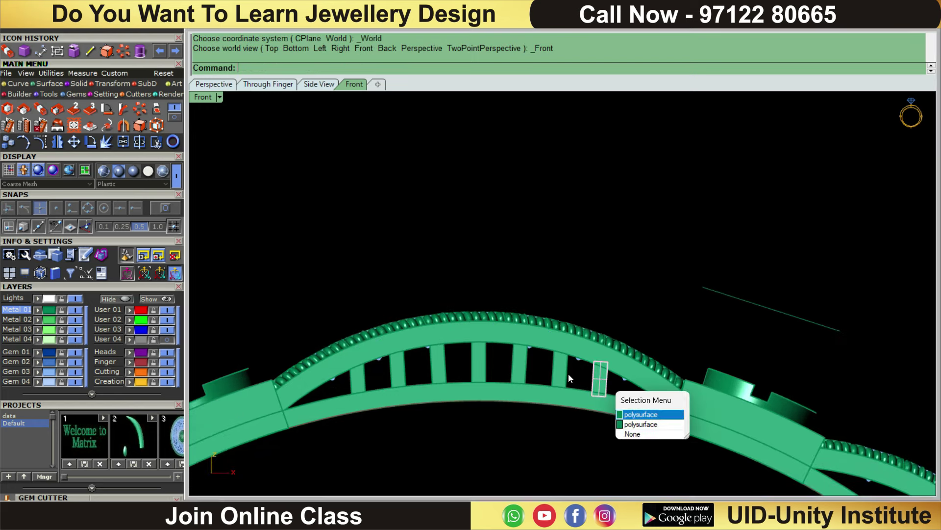
pyautogui.moveTo(330, 383); pyautogui.dragTo(530, 377)
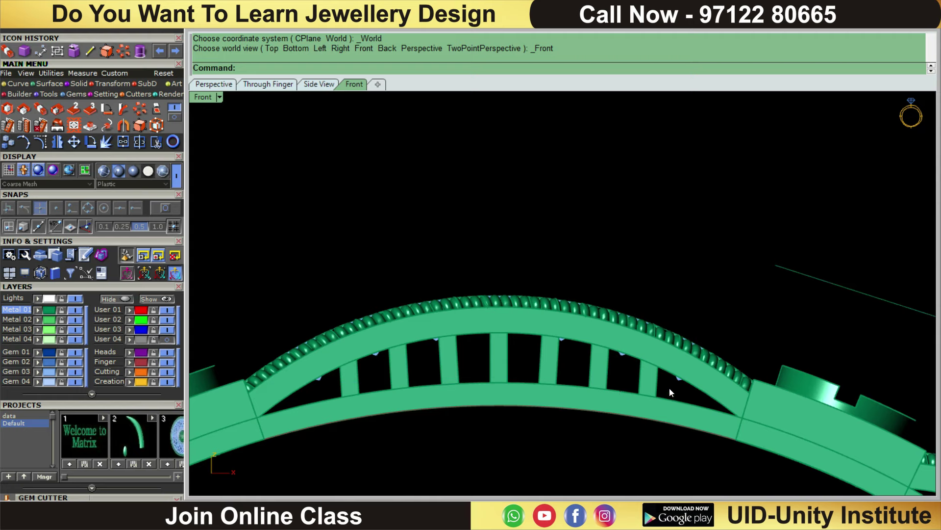
pyautogui.moveTo(362, 379); pyautogui.dragTo(350, 380)
# Step: In Top view, narrow the selection to the gallery bars and group them
pyautogui.keyDown('ctrl'); pyautogui.moveTo(477, 439); pyautogui.dragTo(472, 403); pyautogui.keyUp('ctrl')
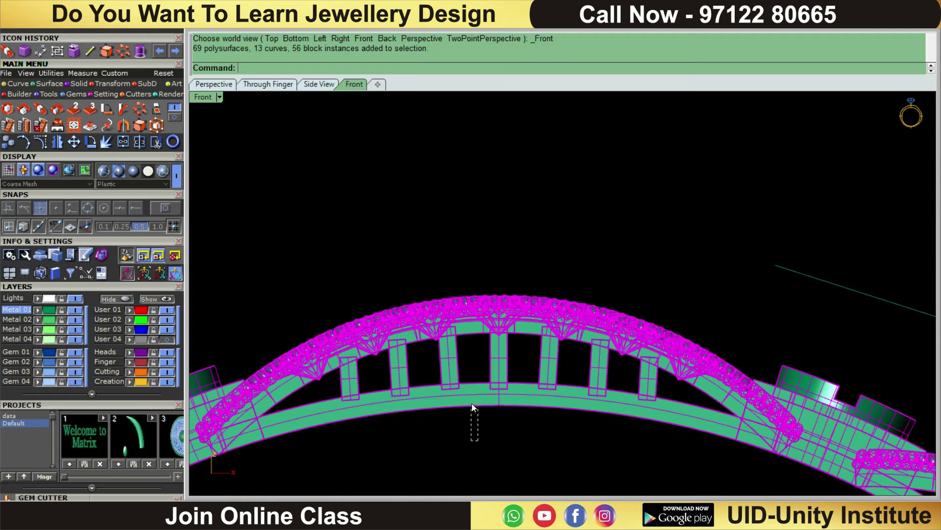
pyautogui.hotkey('ctrl', 'F1')
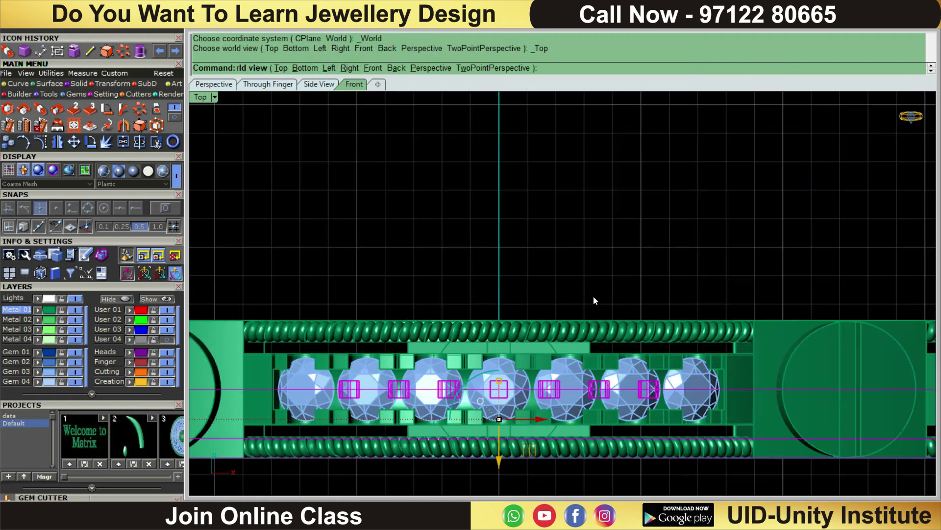
pyautogui.scroll(3, 524, 307)
pyautogui.scroll(1, 480, 381)
pyautogui.moveTo(479, 377); pyautogui.dragTo(479, 420)
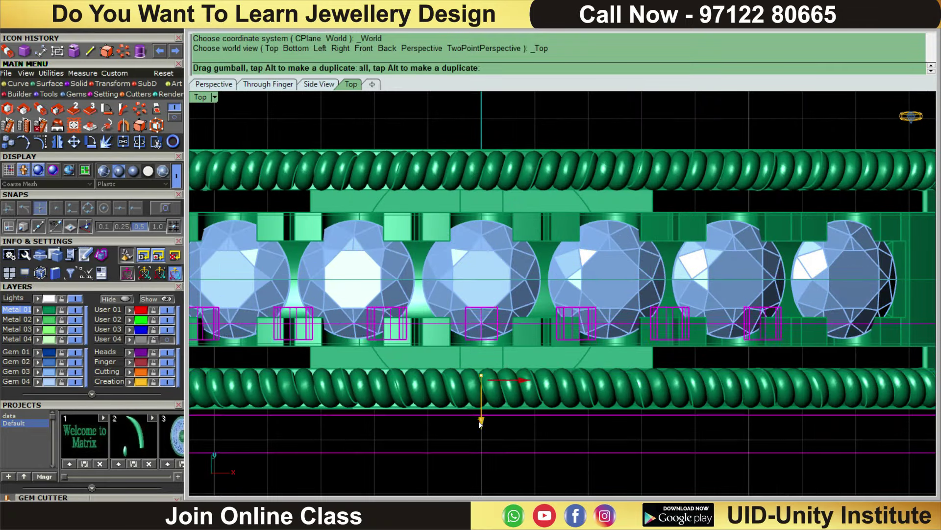
pyautogui.hotkey('ctrl', 'z')
pyautogui.scroll(-2, 519, 327)
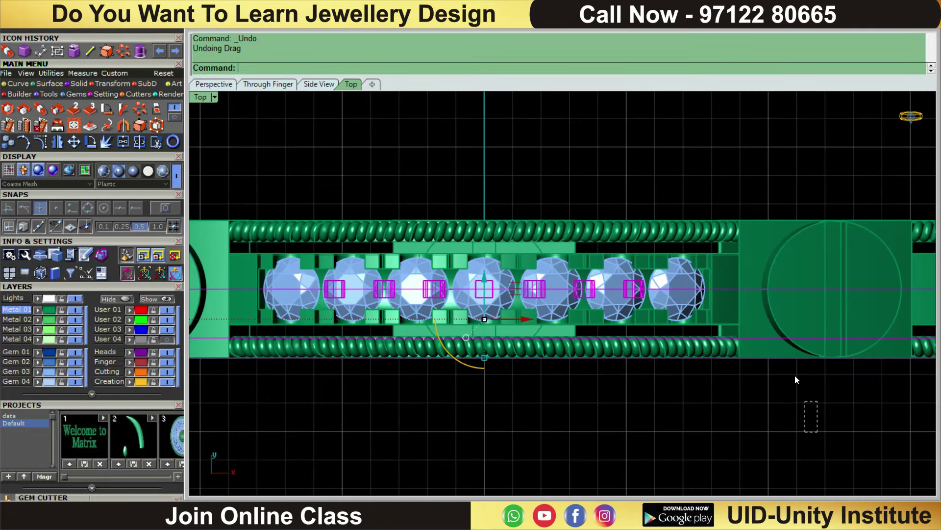
pyautogui.keyDown('ctrl'); pyautogui.moveTo(796, 375); pyautogui.dragTo(620, 295); pyautogui.keyUp('ctrl')
pyautogui.scroll(3, 507, 302)
pyautogui.write('g')
pyautogui.press('Return')
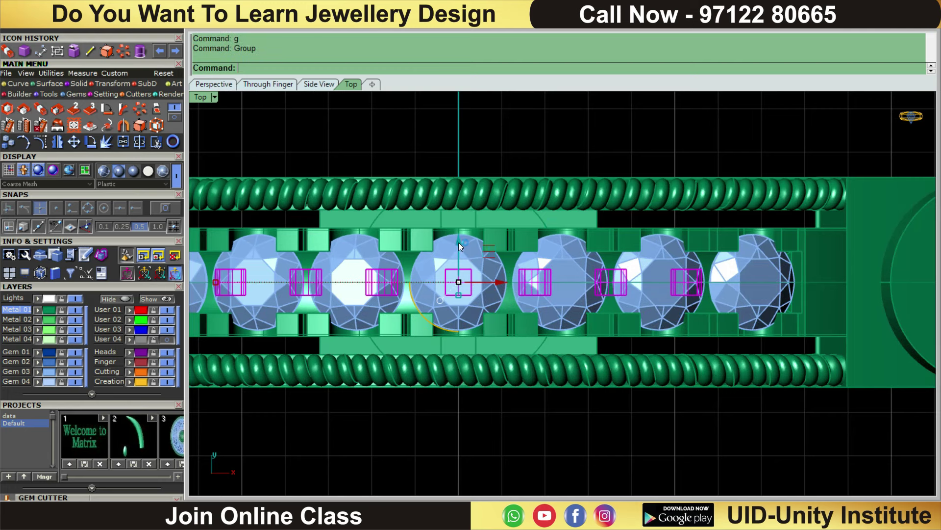
# Step: Move the bar group down across the band and mirror it across the X axis
pyautogui.moveTo(458, 242); pyautogui.dragTo(459, 332)
pyautogui.scroll(-4, 471, 295)
pyautogui.scroll(-1, 511, 263)
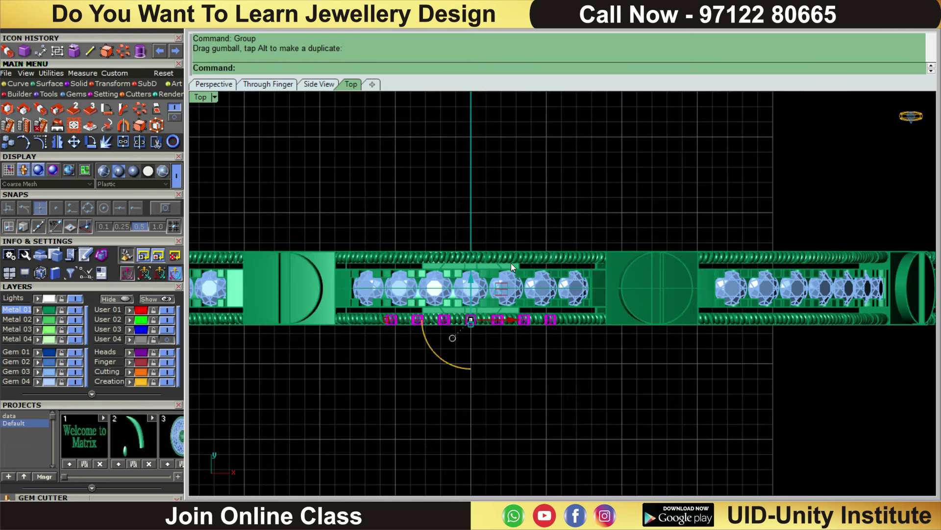
pyautogui.write('mirror')
pyautogui.press('Return')
pyautogui.write('x')
pyautogui.press('Return')
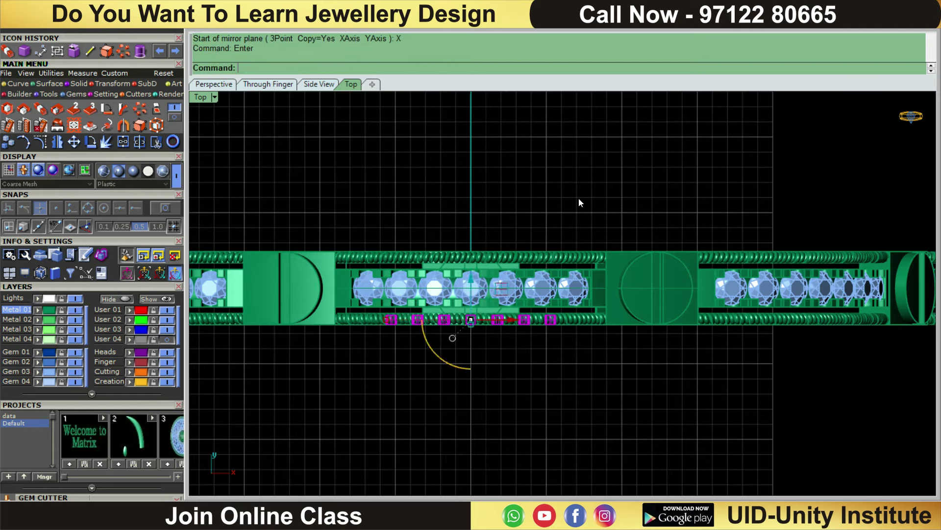
# Step: Ungroup the ring sections, keep one pavé section, and delete the others
pyautogui.moveTo(589, 198); pyautogui.dragTo(583, 220, button='right')
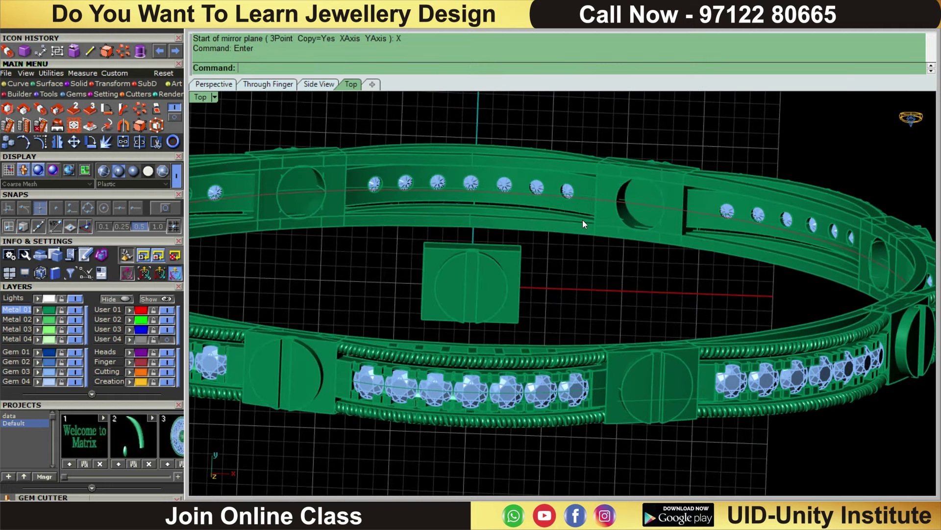
pyautogui.write('Ungroup')
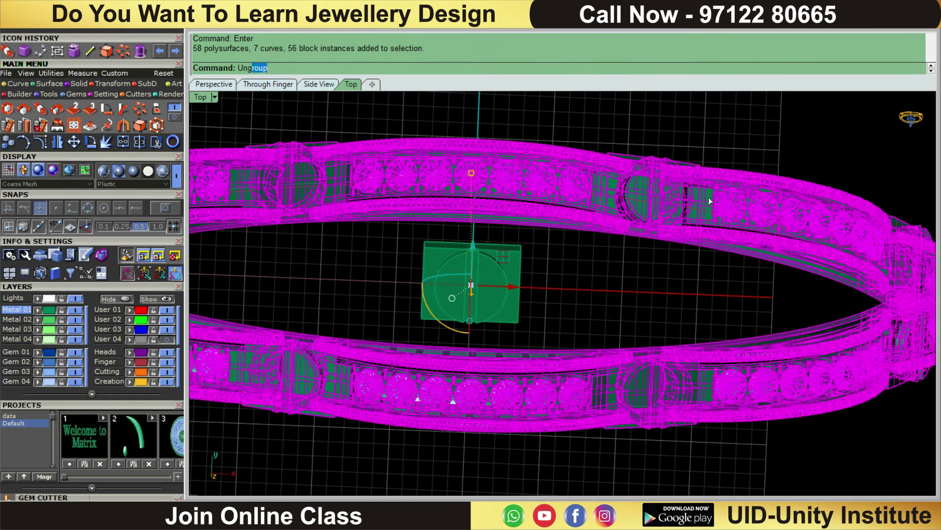
pyautogui.press('Return')
pyautogui.keyDown('ctrl'); pyautogui.click(590, 365); pyautogui.keyUp('ctrl')
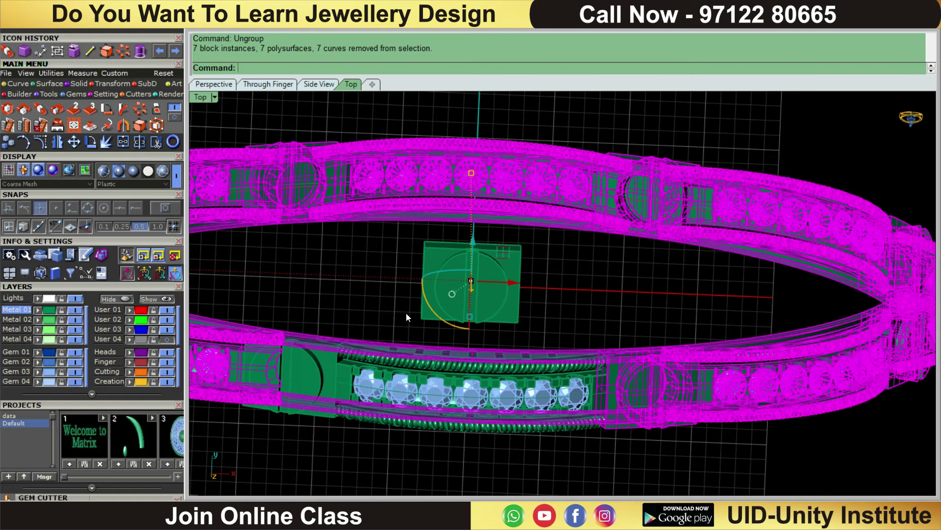
pyautogui.press('Delete')
# Step: Start and cancel a distance measurement while switching to Front view
pyautogui.scroll(-3, 515, 310)
pyautogui.write('D')
pyautogui.press('Return')
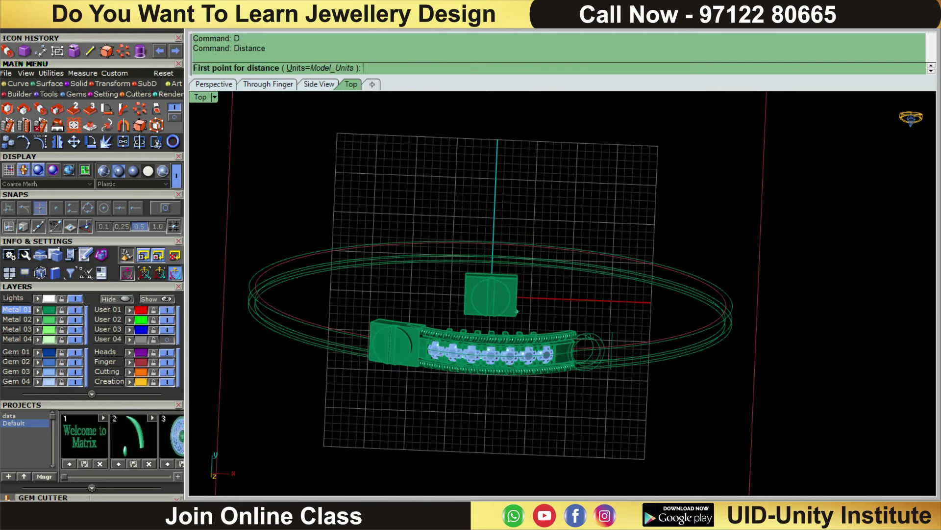
pyautogui.press('F2')
pyautogui.scroll(2, 543, 295)
pyautogui.scroll(2, 547, 343)
pyautogui.scroll(2, 551, 294)
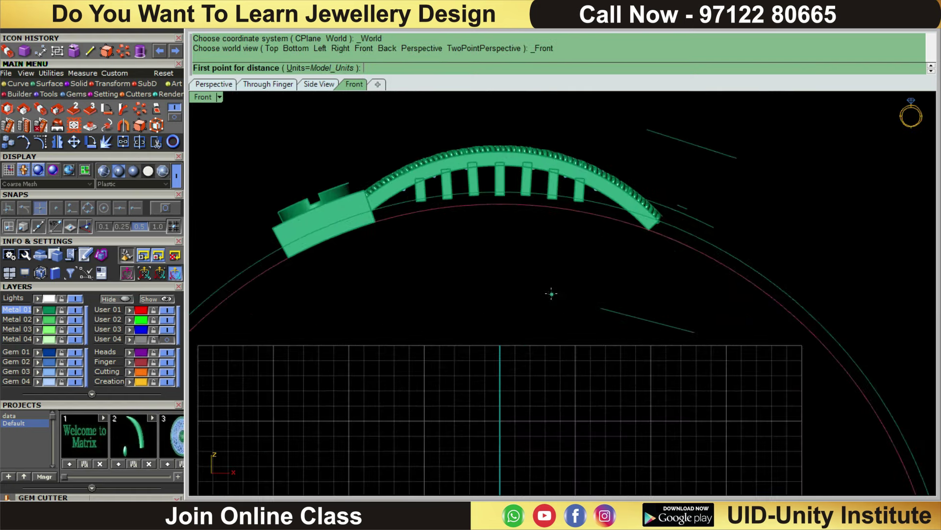
pyautogui.hotkey('ctrl', 'shift', 'h')
pyautogui.scroll(-3, 560, 260)
# Step: Undo the deletion, deselect the section to keep, and delete the extra sections again
pyautogui.hotkey('ctrl', 'z')
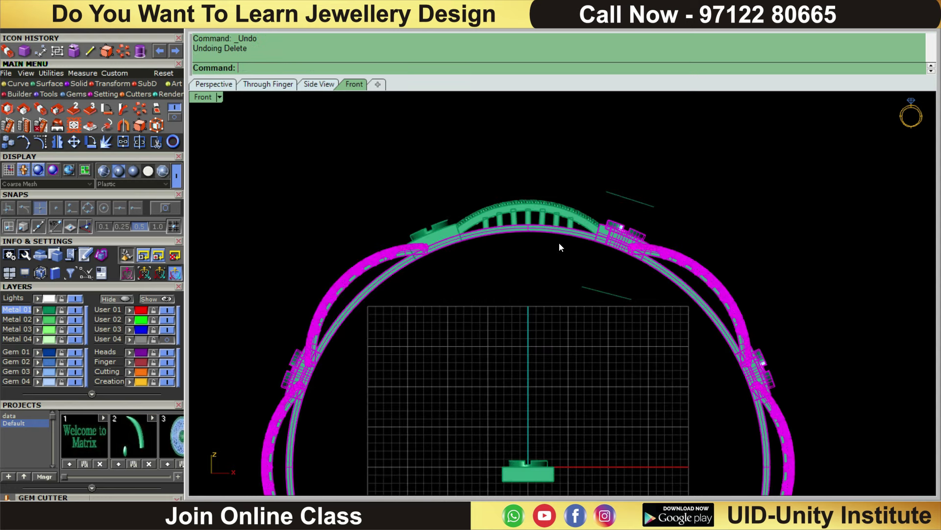
pyautogui.scroll(2, 559, 242)
pyautogui.scroll(2, 549, 226)
pyautogui.keyDown('ctrl'); pyautogui.click(549, 237); pyautogui.keyUp('ctrl')
pyautogui.moveTo(648, 180); pyautogui.dragTo(635, 222, button='right')
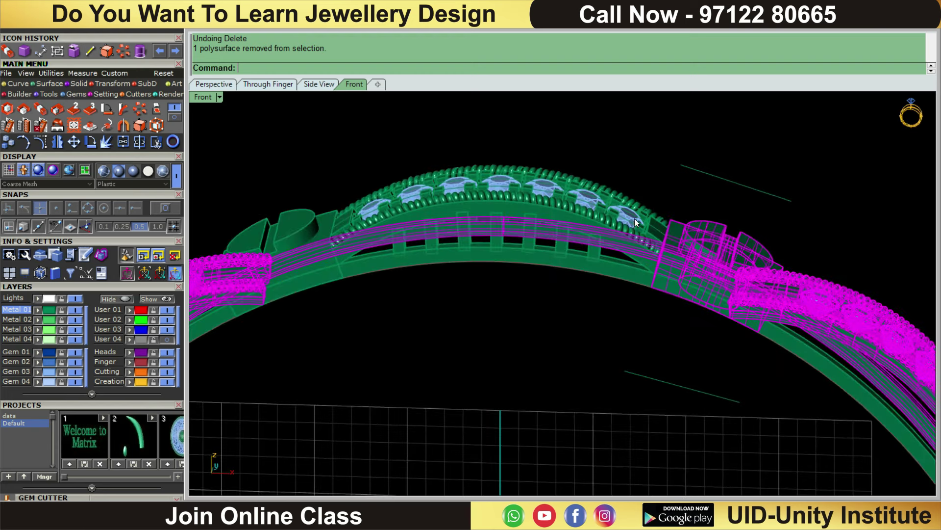
pyautogui.press('Delete')
# Step: Select all loose curves with SelCrv and hide them
pyautogui.scroll(-2, 531, 230)
pyautogui.scroll(-1, 537, 234)
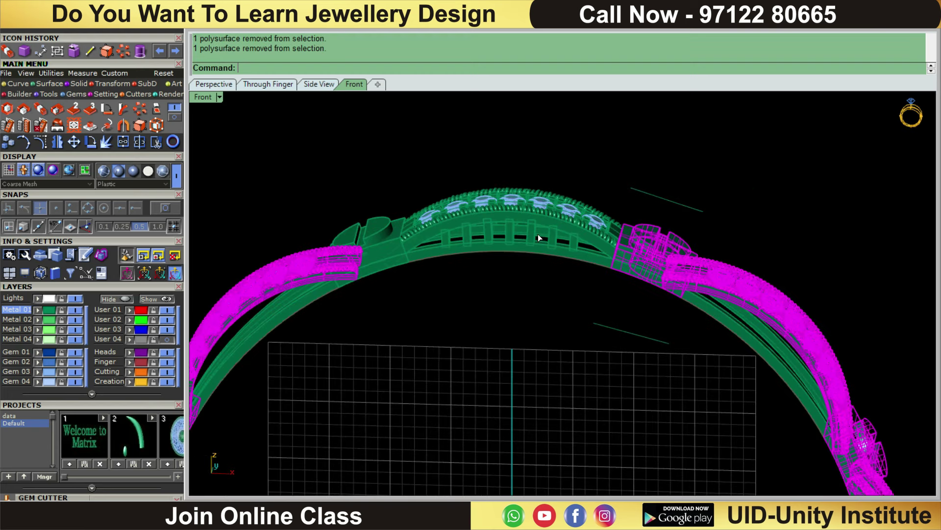
pyautogui.moveTo(539, 237); pyautogui.dragTo(557, 225, button='right')
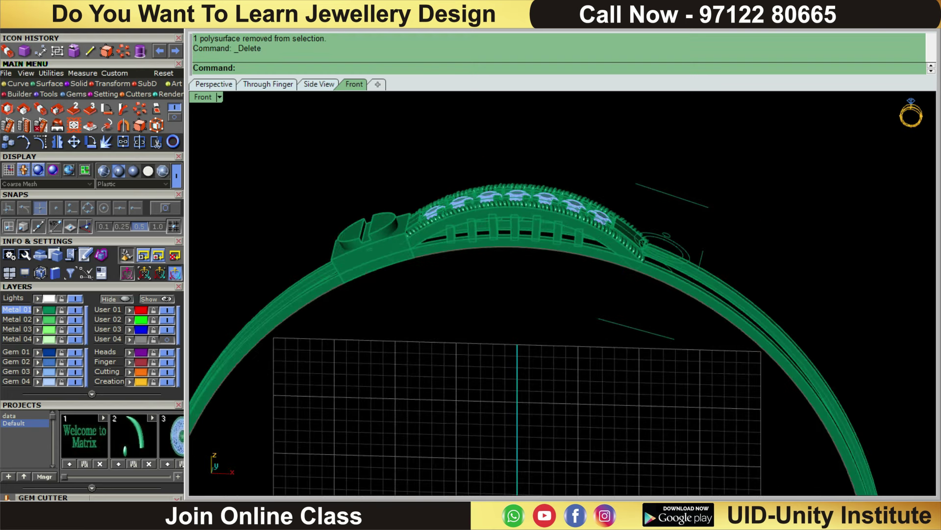
pyautogui.write('selcrv')
pyautogui.press('Return')
pyautogui.hotkey('ctrl', 'h')
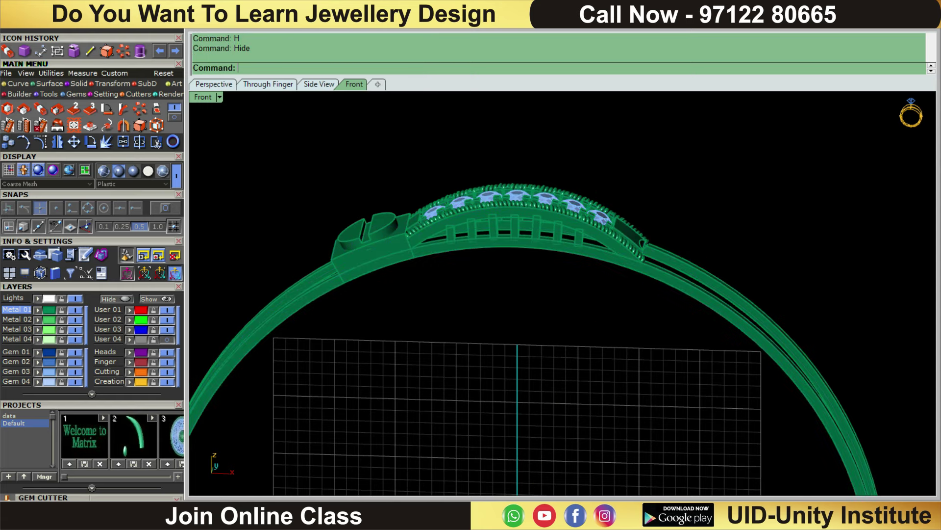
# Step: Check the Top view, then return to Front view and zoom in on the gallery
pyautogui.hotkey('ctrl', 'F1')
pyautogui.scroll(2, 583, 263)
pyautogui.scroll(2, 586, 269)
pyautogui.hotkey('ctrl', 'F2')
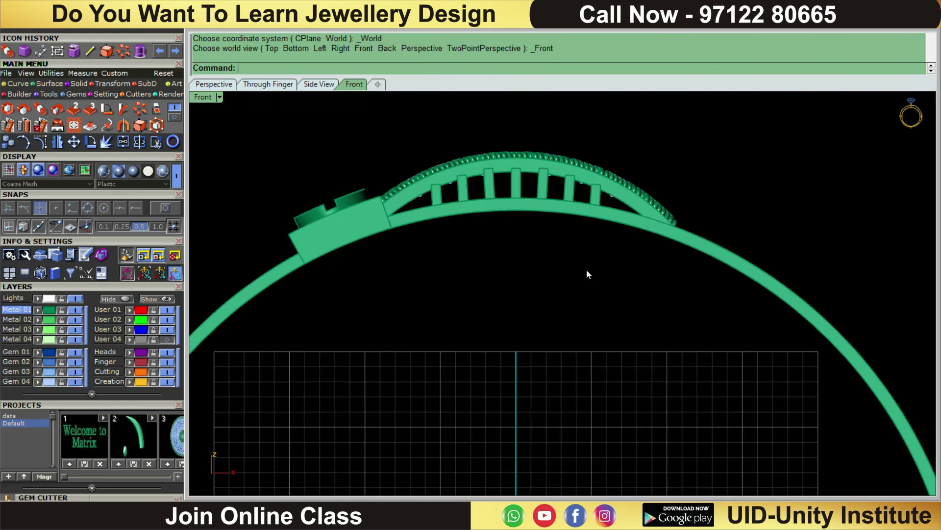
pyautogui.scroll(2, 594, 222)
pyautogui.scroll(1, 551, 242)
pyautogui.scroll(1, 638, 253)
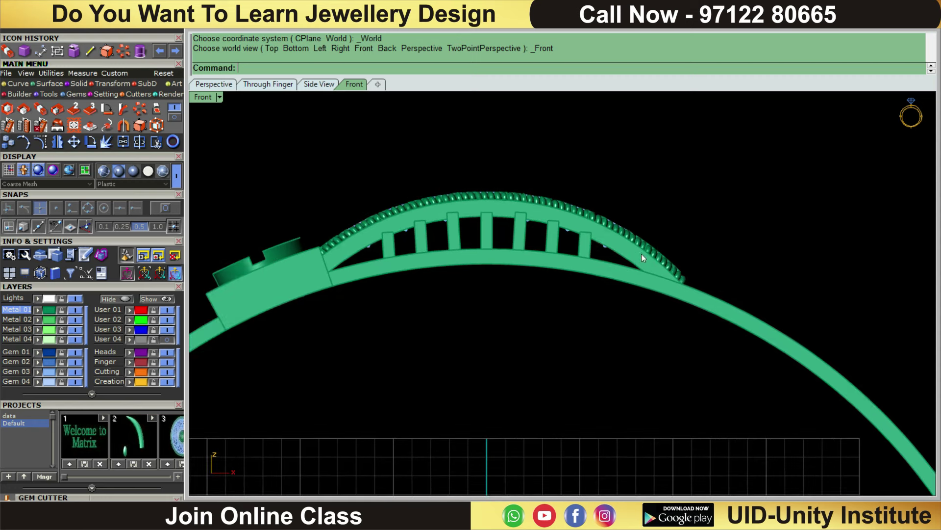
pyautogui.scroll(2, 343, 250)
pyautogui.scroll(1, 321, 247)
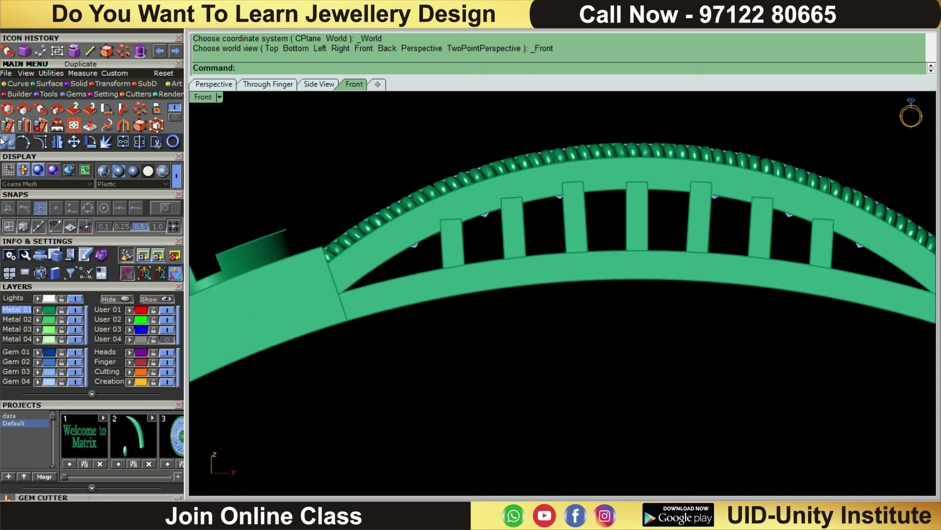
# Step: Draw interpolated curves along the triangular gap at the gallery's left end
pyautogui.click(17, 84)
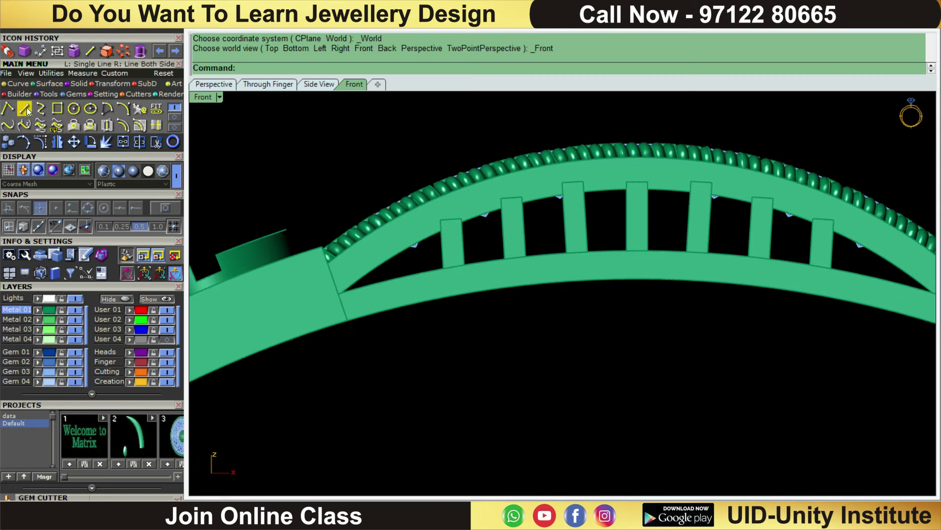
pyautogui.moveTo(391, 218)
pyautogui.mouseDown(button='right')
pyautogui.moveTo(428, 280)
pyautogui.moveTo(420, 315)
pyautogui.moveTo(428, 319)
pyautogui.mouseUp(button='right')
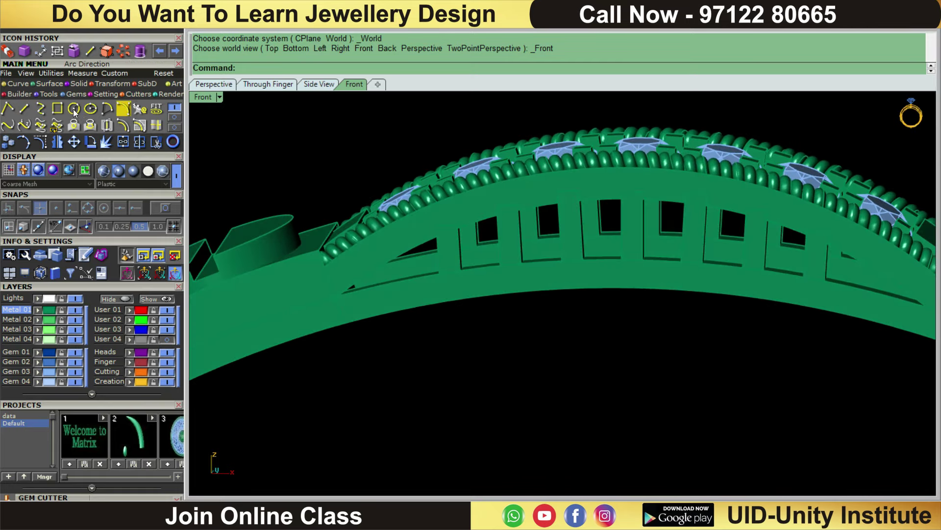
pyautogui.click(40, 108)
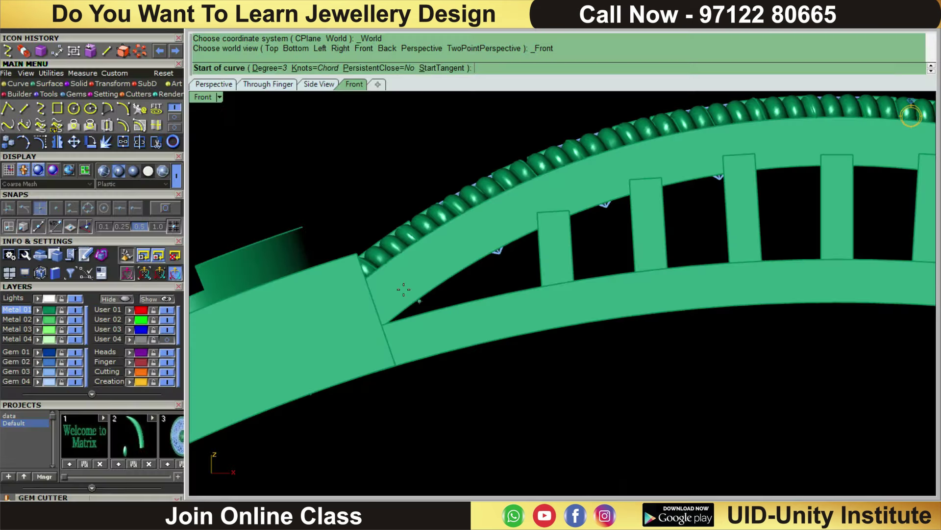
pyautogui.click(512, 211)
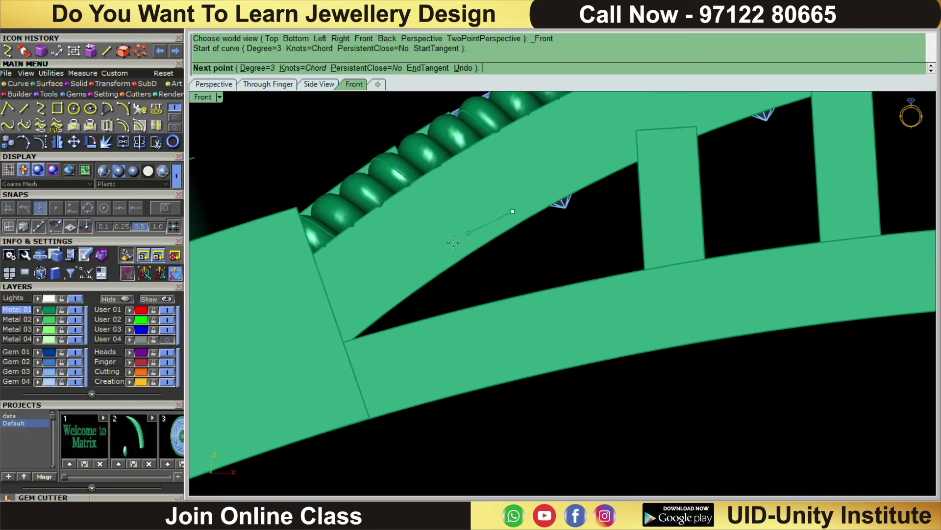
pyautogui.click(439, 258)
pyautogui.click(326, 348)
pyautogui.press('Escape')
pyautogui.press('Return')
pyautogui.click(558, 303)
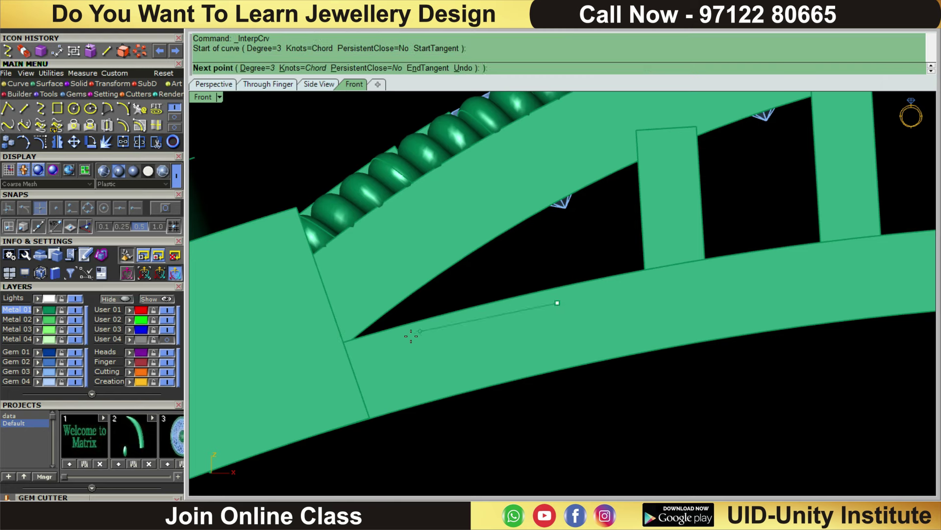
pyautogui.click(416, 340)
pyautogui.click(317, 367)
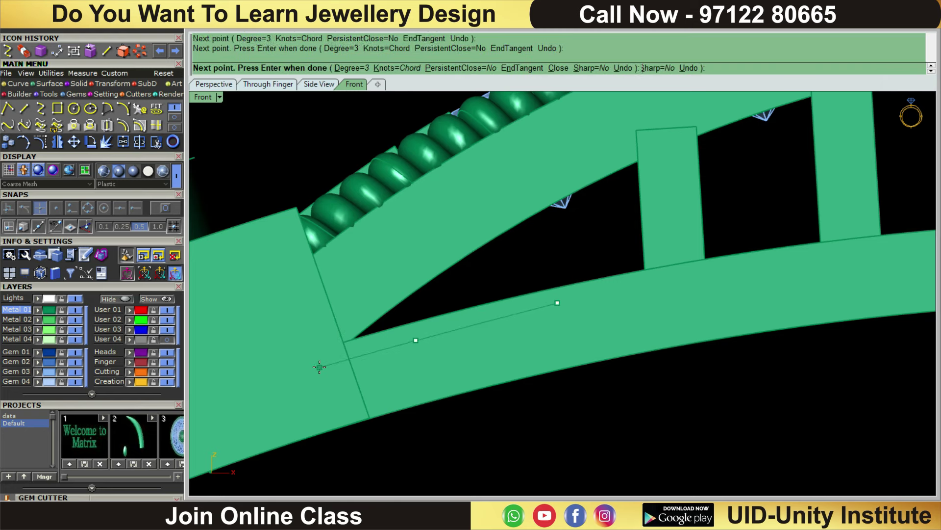
pyautogui.press('Return')
# Step: Loft the two gap curves into a wedge-shaped surface
pyautogui.hotkey('ctrl', 'a')
pyautogui.keyDown('ctrl'); pyautogui.click(626, 327); pyautogui.keyUp('ctrl')
pyautogui.keyDown('ctrl'); pyautogui.moveTo(611, 360); pyautogui.dragTo(611, 360); pyautogui.keyUp('ctrl')
pyautogui.write('loft')
pyautogui.press('Return')
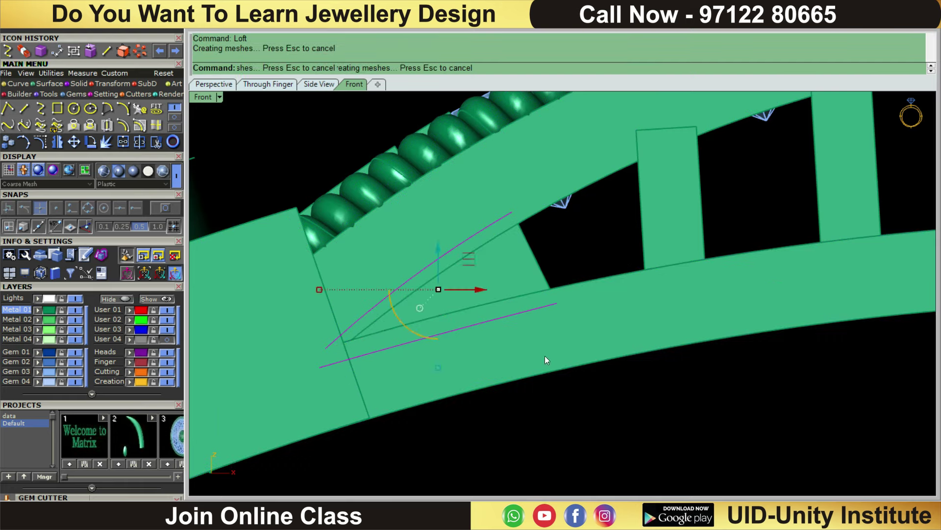
# Step: Offset the lofted surface 0.7 thick as a solid wedge
pyautogui.scroll(-3, 472, 271)
pyautogui.moveTo(501, 234); pyautogui.dragTo(513, 307, button='right')
pyautogui.write('ss')
pyautogui.press('Return')
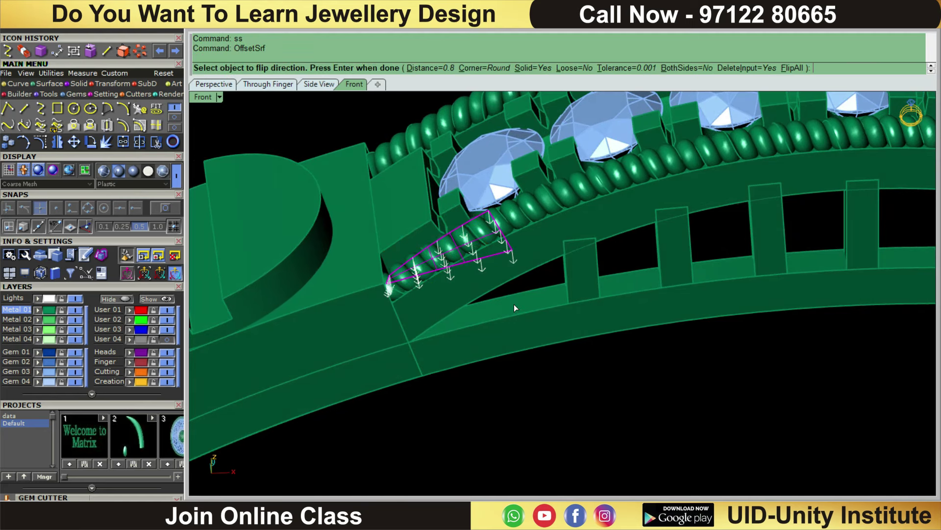
pyautogui.write('0.7')
pyautogui.press('Return')
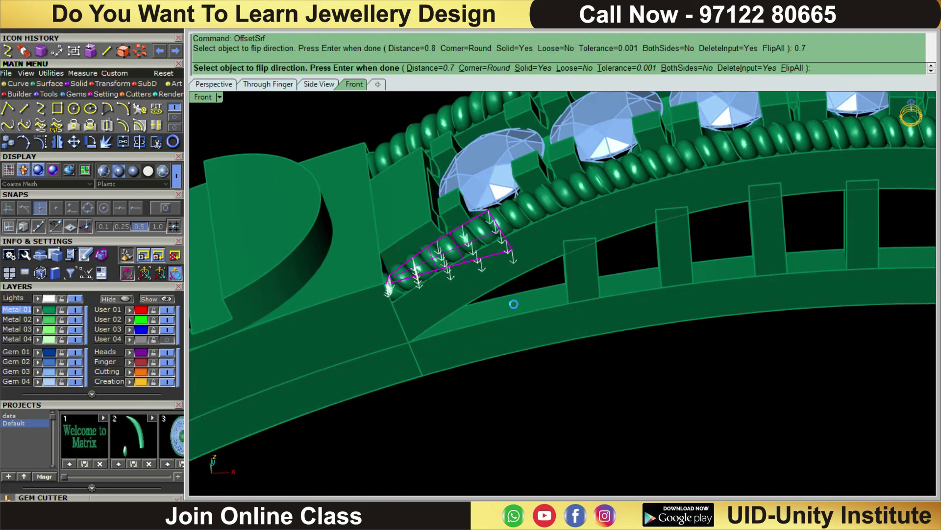
pyautogui.press('Return')
pyautogui.press('Return')
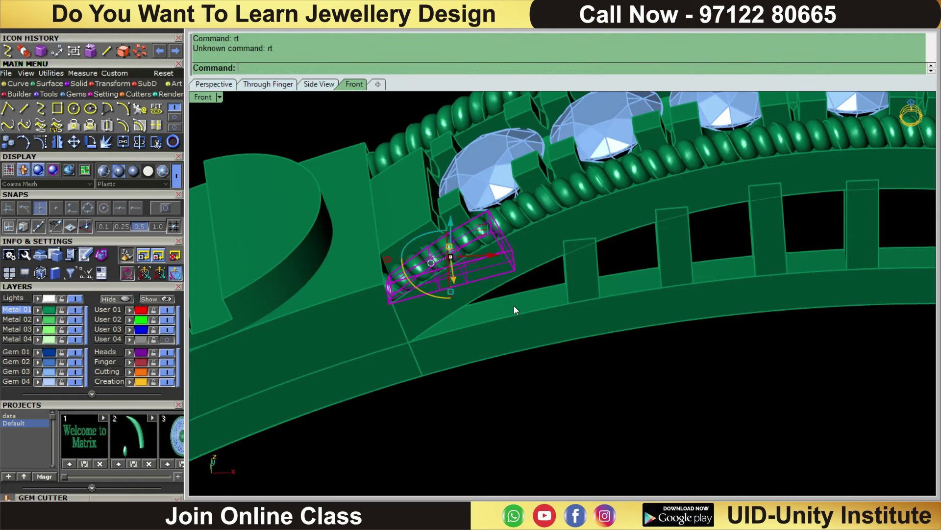
# Step: In Top view, move the wedge down in line with the bead row
pyautogui.hotkey('ctrl', 'F1')
pyautogui.scroll(2, 513, 314)
pyautogui.scroll(2, 481, 302)
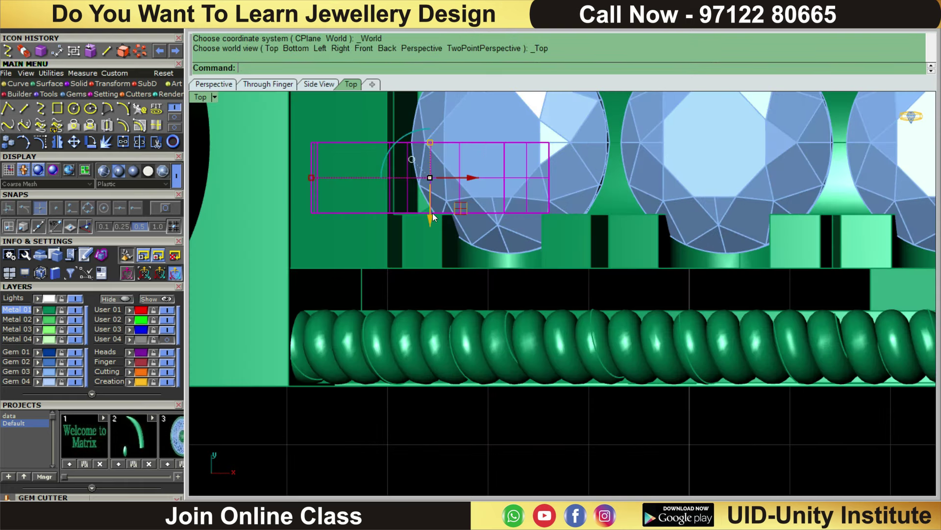
pyautogui.moveTo(433, 215); pyautogui.dragTo(418, 385)
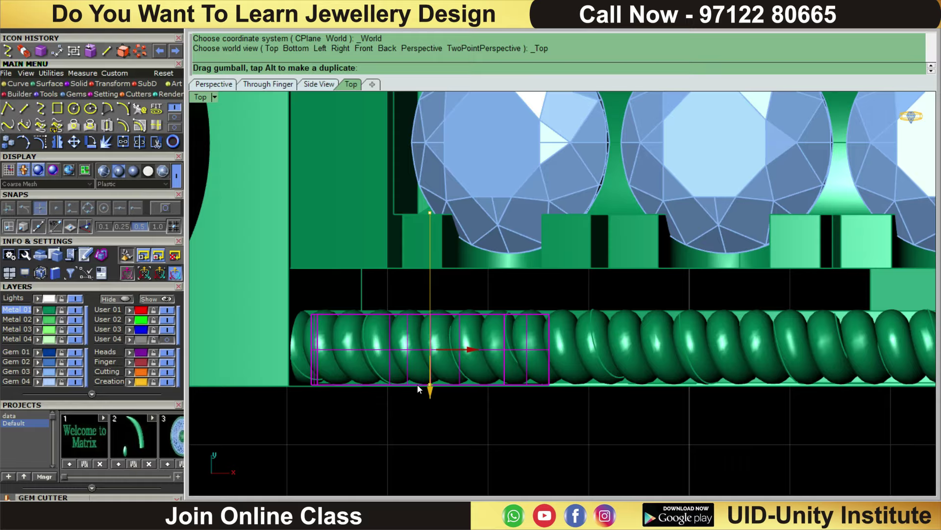
pyautogui.scroll(-3, 419, 321)
pyautogui.scroll(-2, 419, 322)
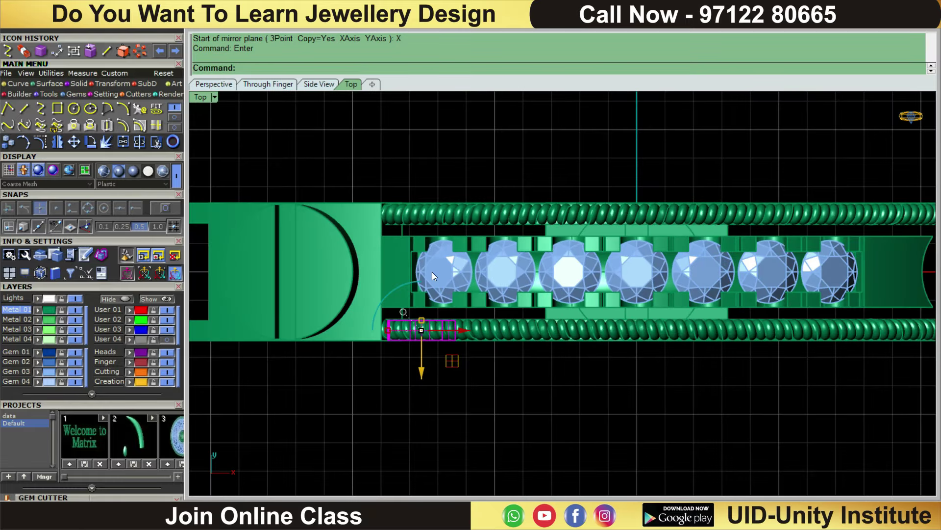
# Step: Mirror the left-end wedges across the Y axis to the gallery's opposite end
pyautogui.hotkey('ctrl', 'F2')
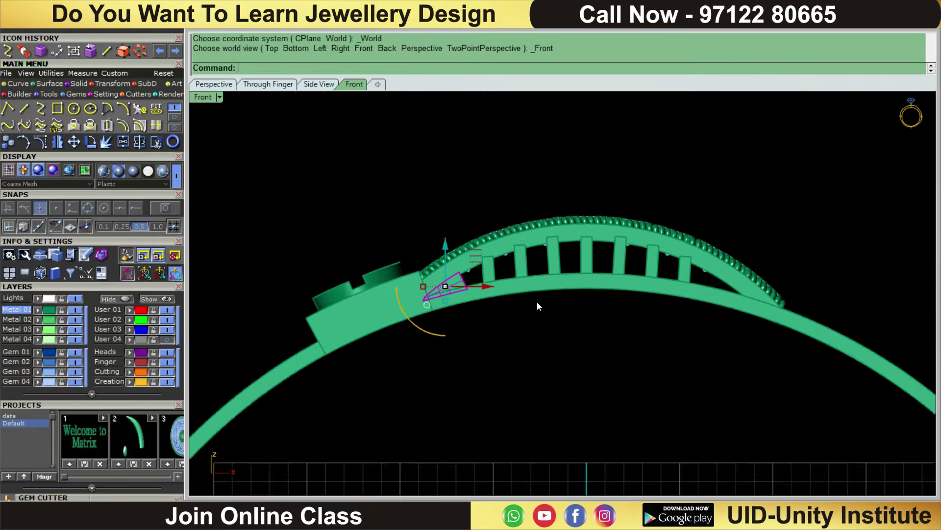
pyautogui.scroll(1, 428, 268)
pyautogui.scroll(1, 415, 257)
pyautogui.scroll(1, 416, 257)
pyautogui.scroll(1, 398, 265)
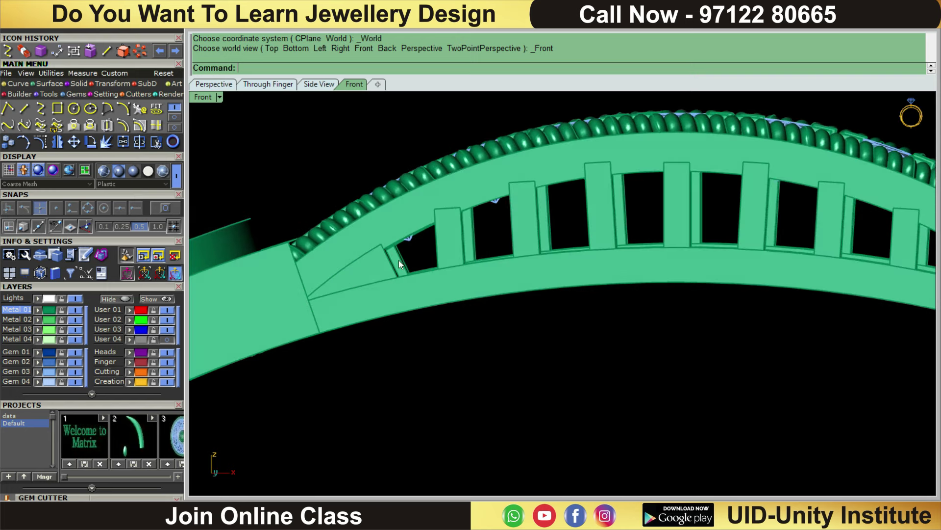
pyautogui.click(398, 264)
pyautogui.hotkey('ctrl', 'F2')
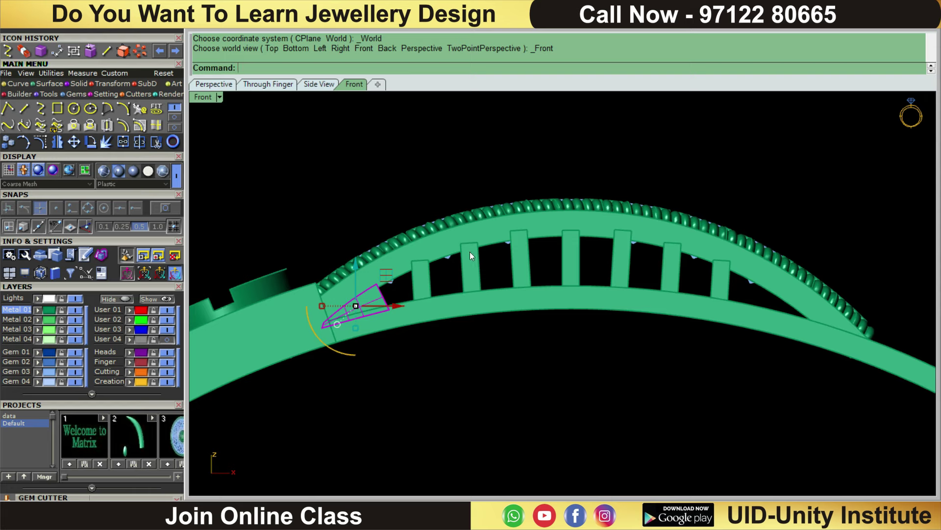
pyautogui.write('y')
pyautogui.press('Return')
# Step: Select the whole bridge section together with its wedges
pyautogui.scroll(-3, 678, 187)
pyautogui.moveTo(778, 133); pyautogui.dragTo(332, 370)
pyautogui.keyDown('ctrl'); pyautogui.click(772, 307); pyautogui.keyUp('ctrl')
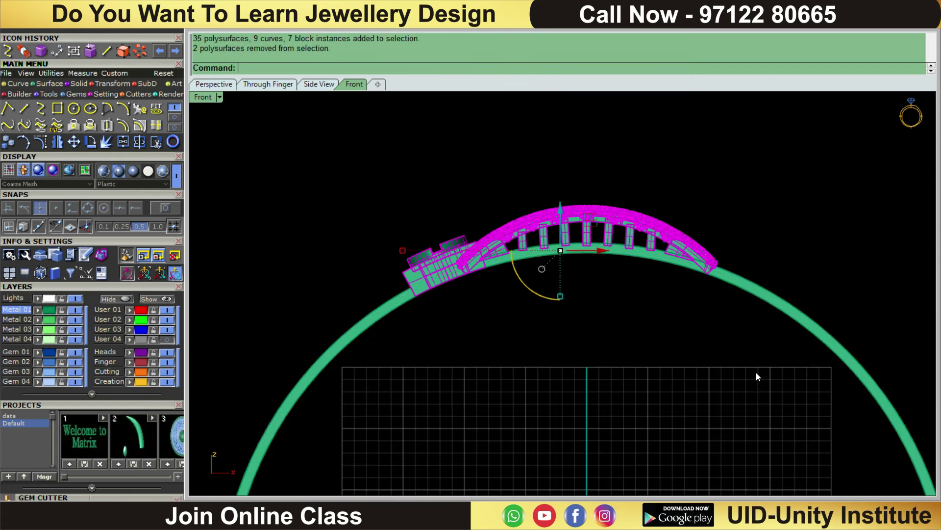
# Step: Group the selected bridge parts into one object
pyautogui.write('g')
pyautogui.press('Return')
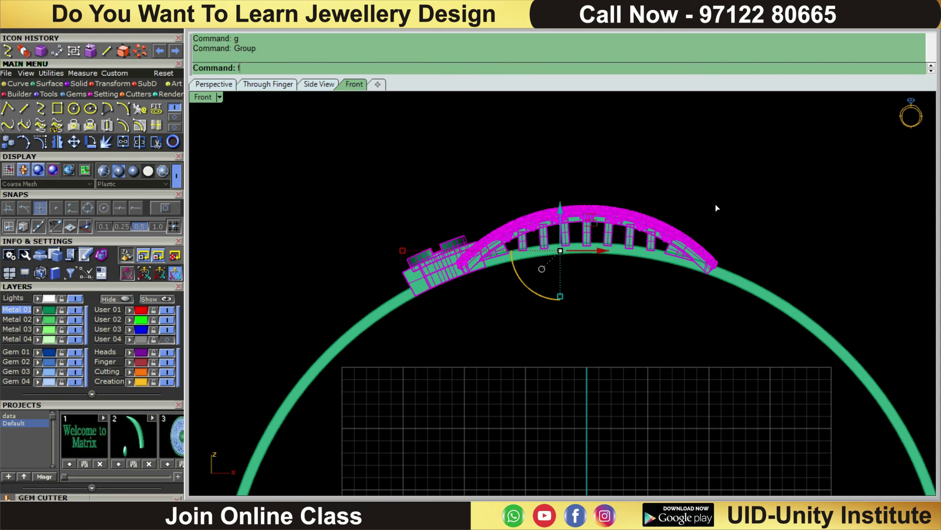
pyautogui.press('Return')
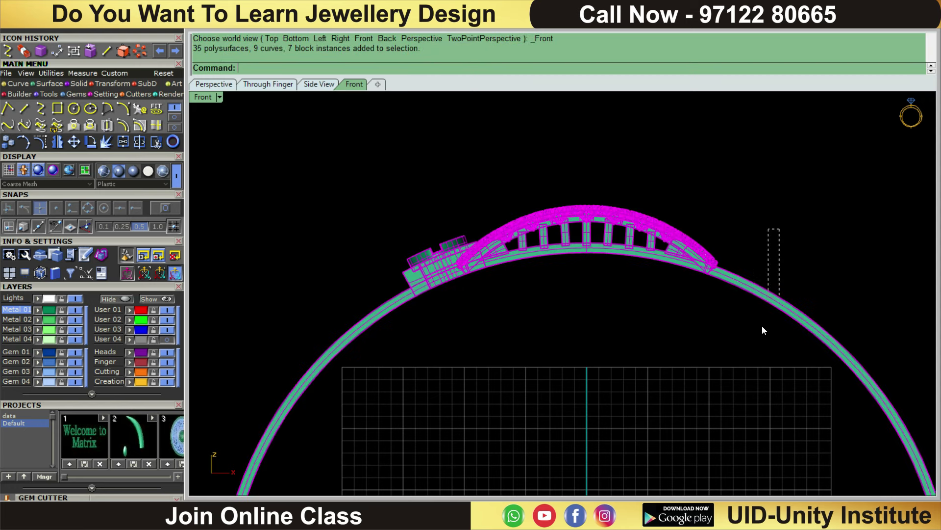
pyautogui.keyDown('ctrl'); pyautogui.moveTo(762, 330); pyautogui.dragTo(763, 331); pyautogui.keyUp('ctrl')
# Step: Polar-array the bridge 8 times over 360° around 0,0,0
pyautogui.click(131, 82)
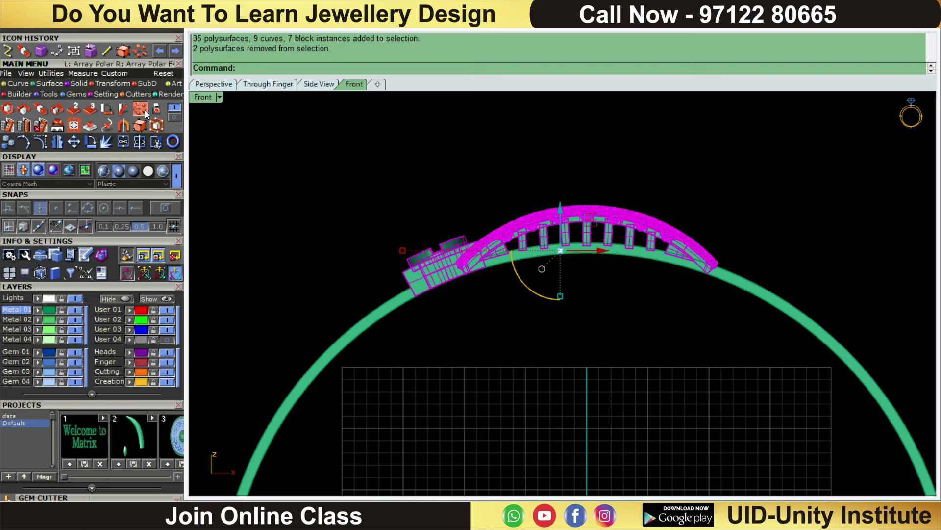
pyautogui.click(145, 110)
pyautogui.write('0,0,0')
pyautogui.press('Return')
pyautogui.write('8')
pyautogui.press('Return')
pyautogui.press('Return')
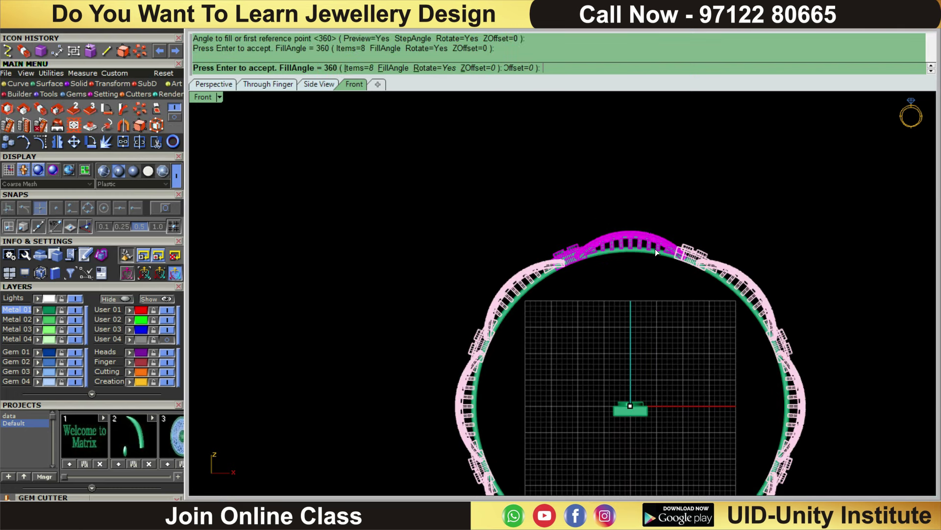
pyautogui.press('Return')
pyautogui.press('Escape')
# Step: Hide the leftover part at the ring's centre
pyautogui.press('Escape')
pyautogui.click(760, 284)
pyautogui.press('Escape')
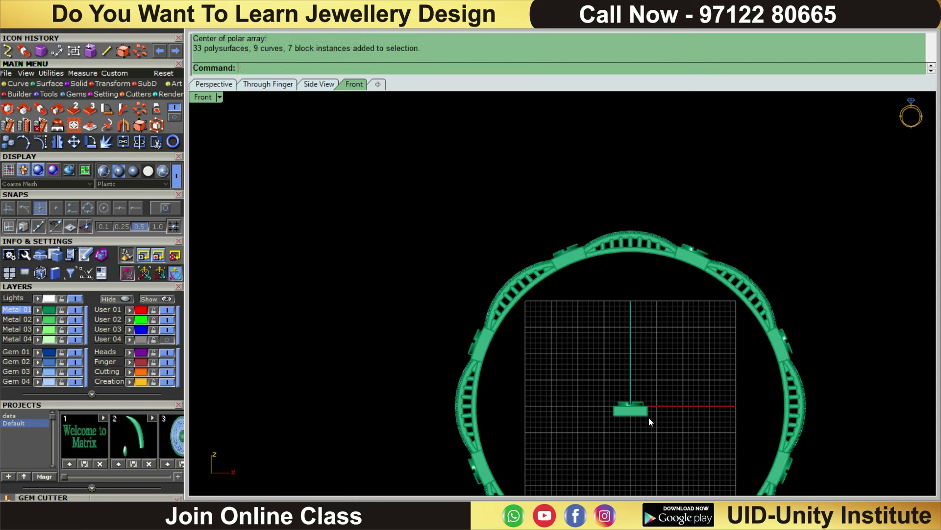
pyautogui.click(645, 415)
pyautogui.write('H')
pyautogui.write('H')
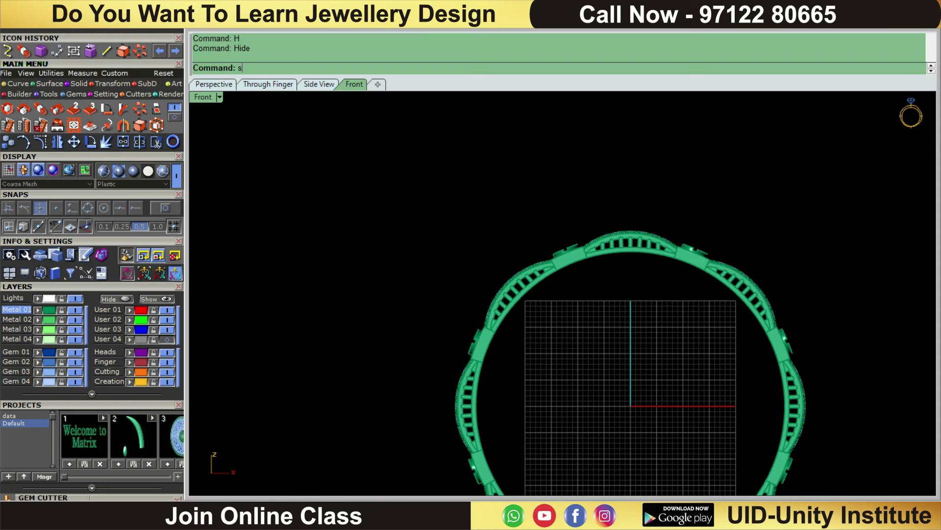
pyautogui.press('Return')
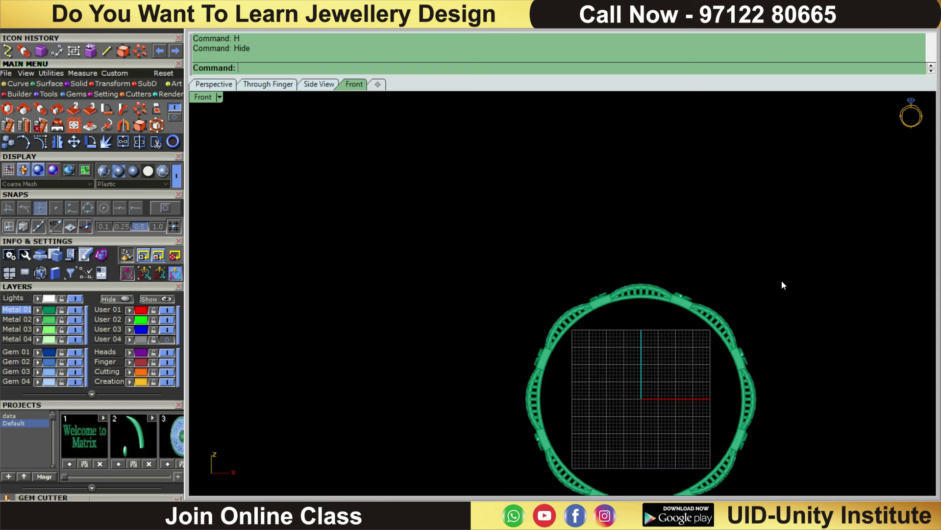
pyautogui.scroll(-2, 782, 280)
# Step: Group all the bangle's parts into a single object
pyautogui.write('g')
pyautogui.press('Return')
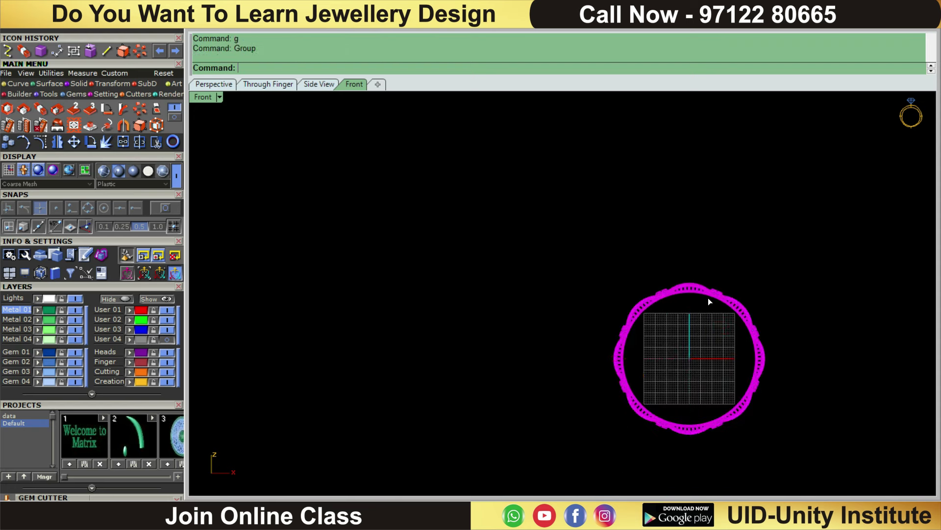
pyautogui.press('Escape')
pyautogui.scroll(2, 737, 256)
pyautogui.hotkey('ctrl', 'F1')
pyautogui.scroll(2, 735, 260)
pyautogui.scroll(2, 719, 342)
pyautogui.moveTo(731, 310); pyautogui.dragTo(705, 282, button='right')
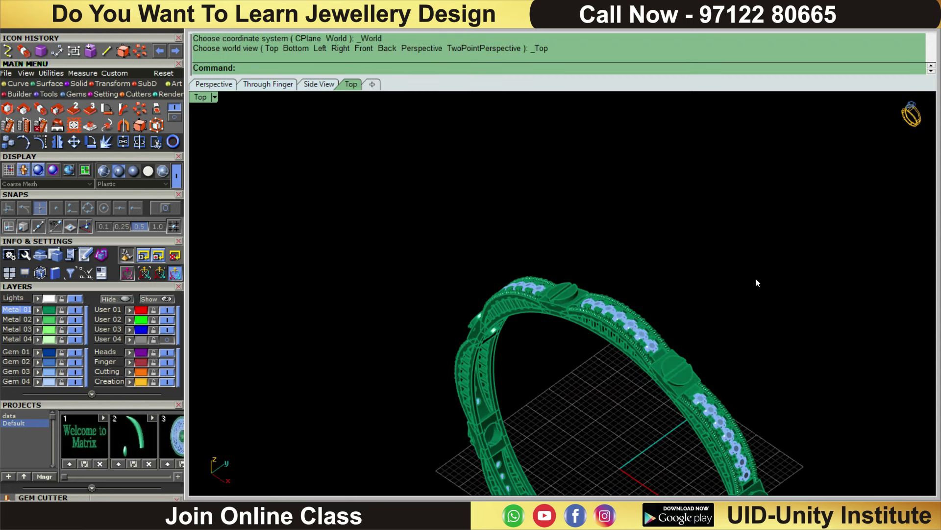
pyautogui.moveTo(686, 334)
pyautogui.mouseDown(button='right')
pyautogui.moveTo(717, 224)
pyautogui.moveTo(771, 219)
pyautogui.moveTo(704, 317)
pyautogui.moveTo(563, 303)
pyautogui.mouseUp(button='right')
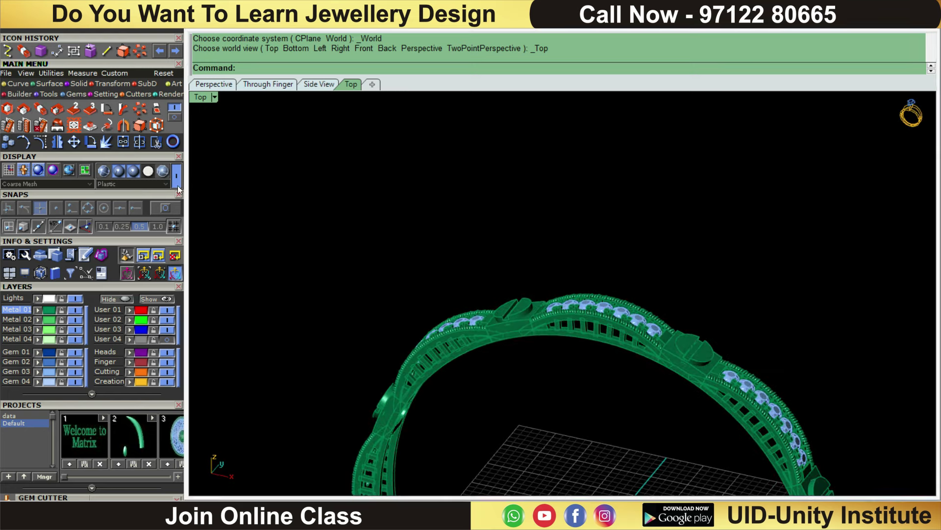
pyautogui.moveTo(727, 357)
pyautogui.keyDown('ctrl'); pyautogui.mouseDown(button='right')
pyautogui.moveTo(706, 169)
pyautogui.moveTo(626, 181)
pyautogui.moveTo(692, 296)
pyautogui.mouseUp(button='right'); pyautogui.keyUp('ctrl')
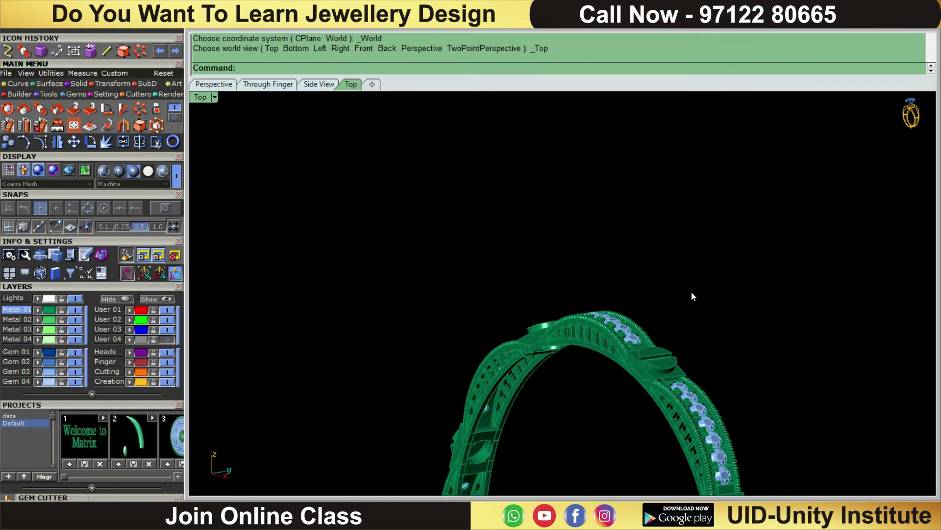
pyautogui.moveTo(693, 263)
pyautogui.mouseDown(button='right')
pyautogui.moveTo(713, 396)
pyautogui.moveTo(693, 247)
pyautogui.moveTo(755, 356)
pyautogui.moveTo(788, 337)
pyautogui.moveTo(746, 389)
pyautogui.moveTo(708, 364)
pyautogui.moveTo(723, 329)
pyautogui.moveTo(725, 269)
pyautogui.moveTo(653, 278)
pyautogui.moveTo(625, 370)
pyautogui.mouseUp(button='right')
pyautogui.scroll(-3, 625, 373)
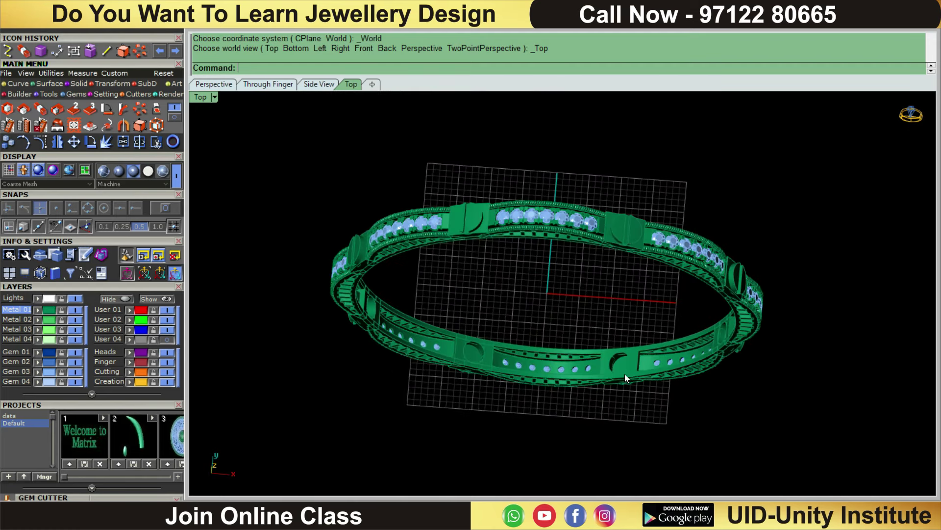
pyautogui.rightClick(624, 328)
pyautogui.scroll(2, 623, 326)
pyautogui.scroll(-2, 616, 330)
pyautogui.moveTo(617, 331); pyautogui.dragTo(618, 337, button='right')
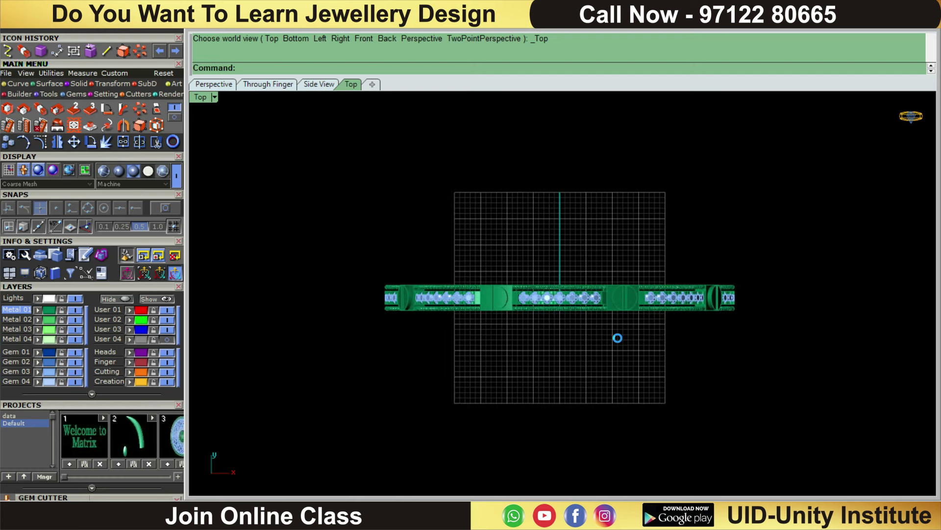